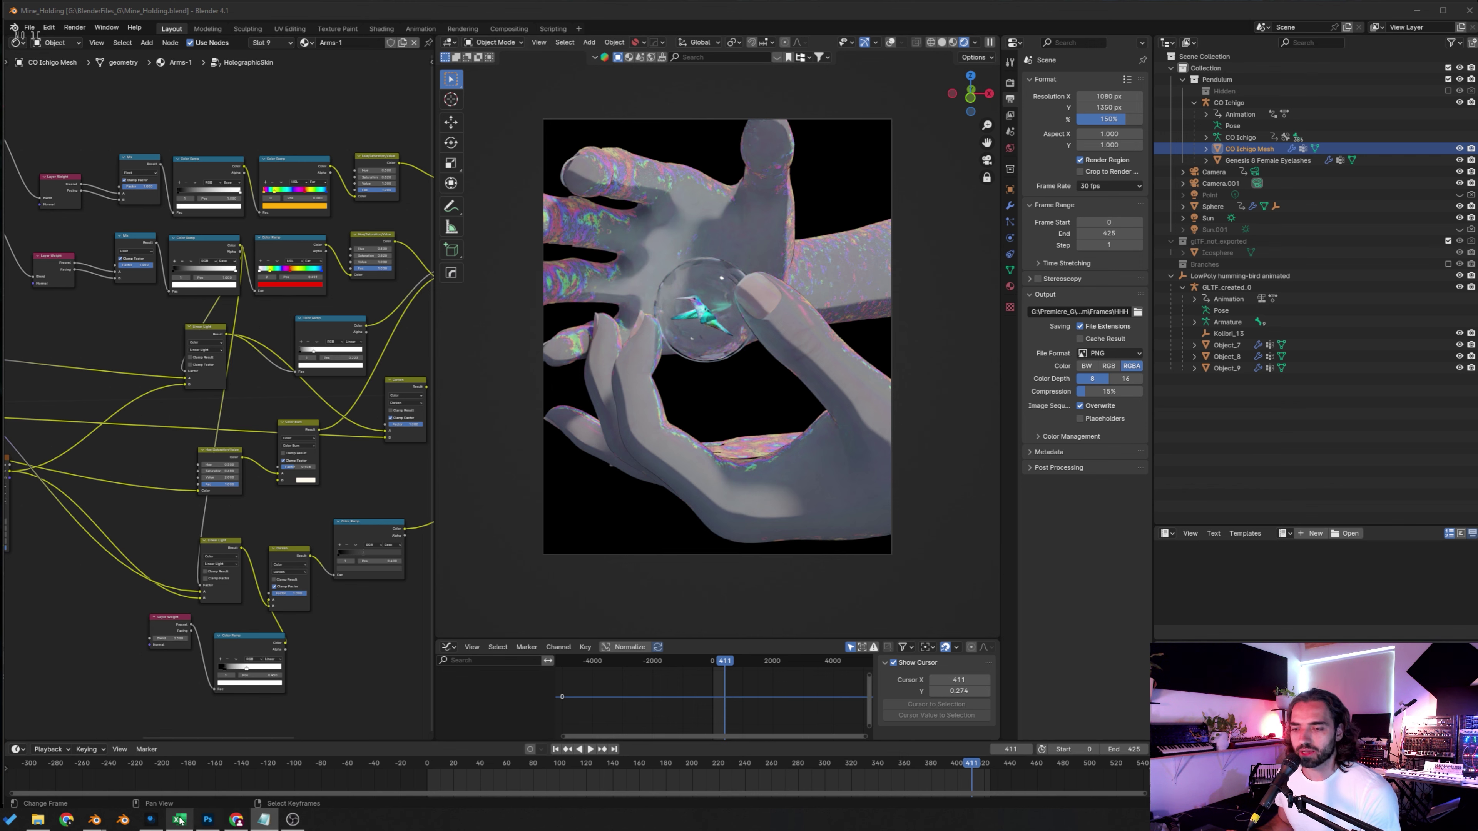
Step: Switch to the unsaved Blender window and dismiss its splash screen
{"action": "mouse_move", "coordinate": [95, 820]}
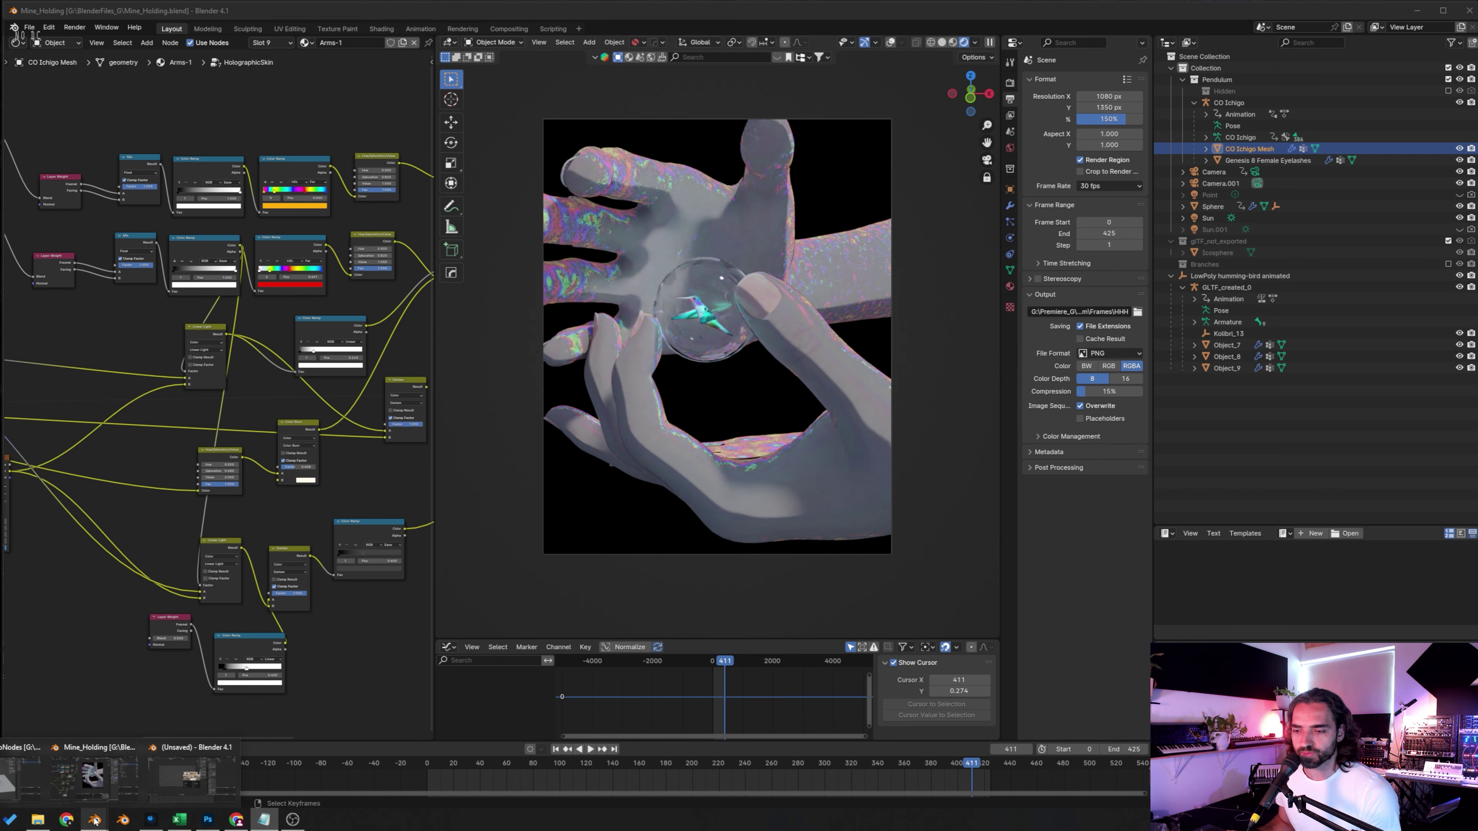
{"action": "left_click", "coordinate": [161, 788]}
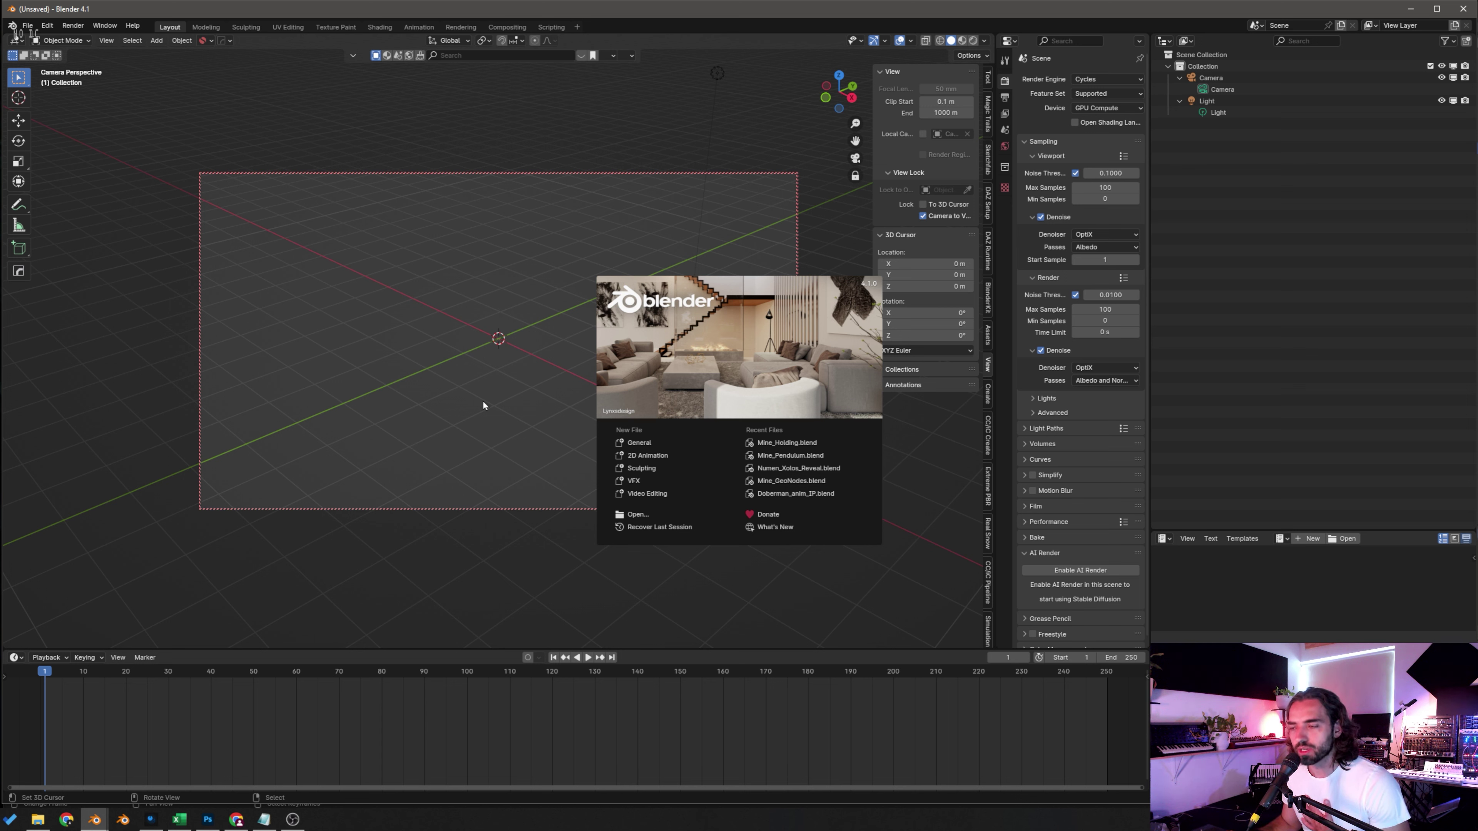
{"action": "left_click", "coordinate": [485, 328]}
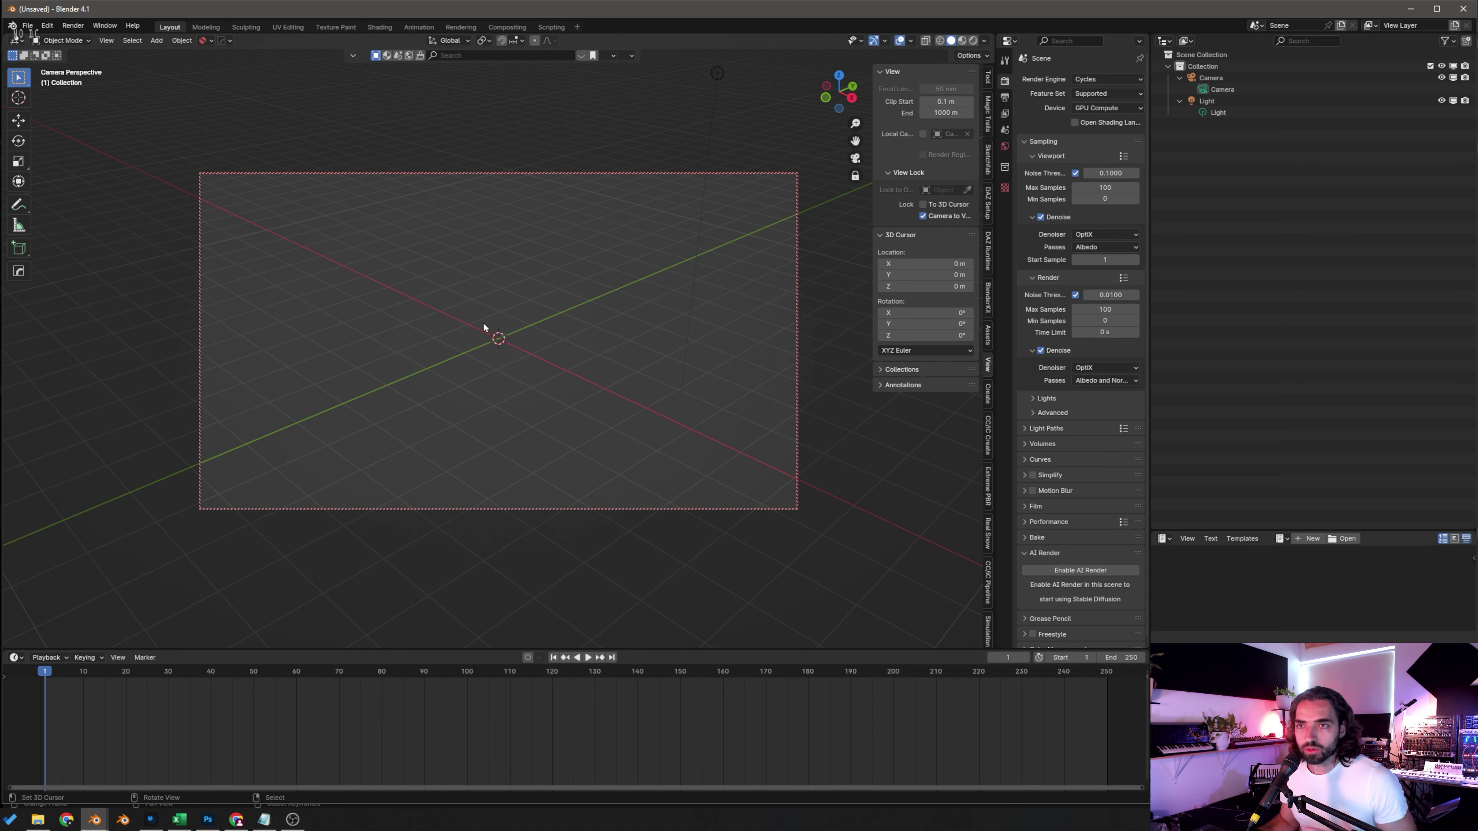
Step: Show the Keymap settings in Blender Preferences, with the window enlarged and placed over the viewport
{"action": "left_click", "coordinate": [47, 25]}
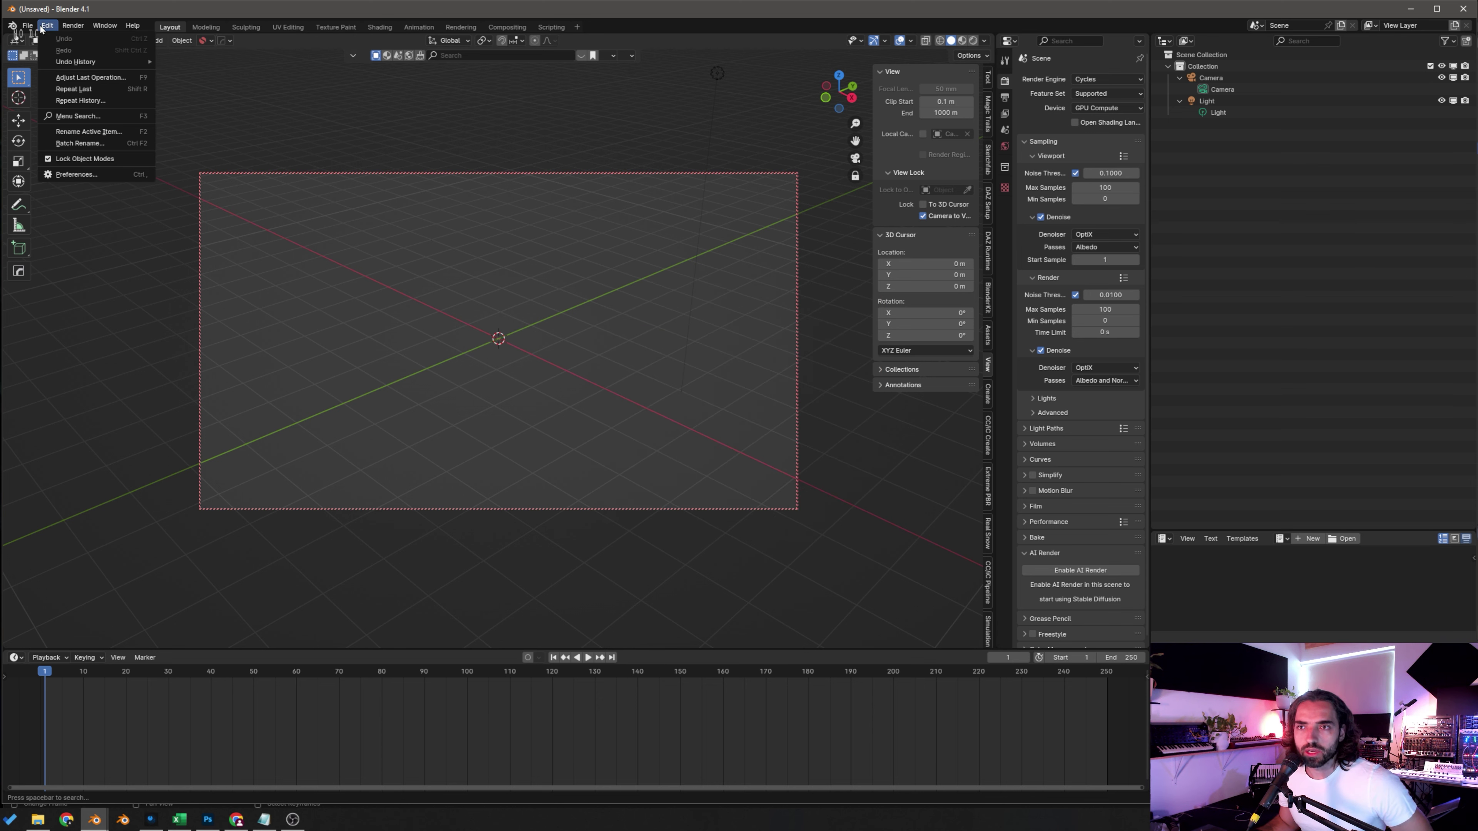
{"action": "left_click", "coordinate": [105, 181]}
{"action": "left_click_drag", "start_coordinate": [195, 12], "coordinate": [180, 3]}
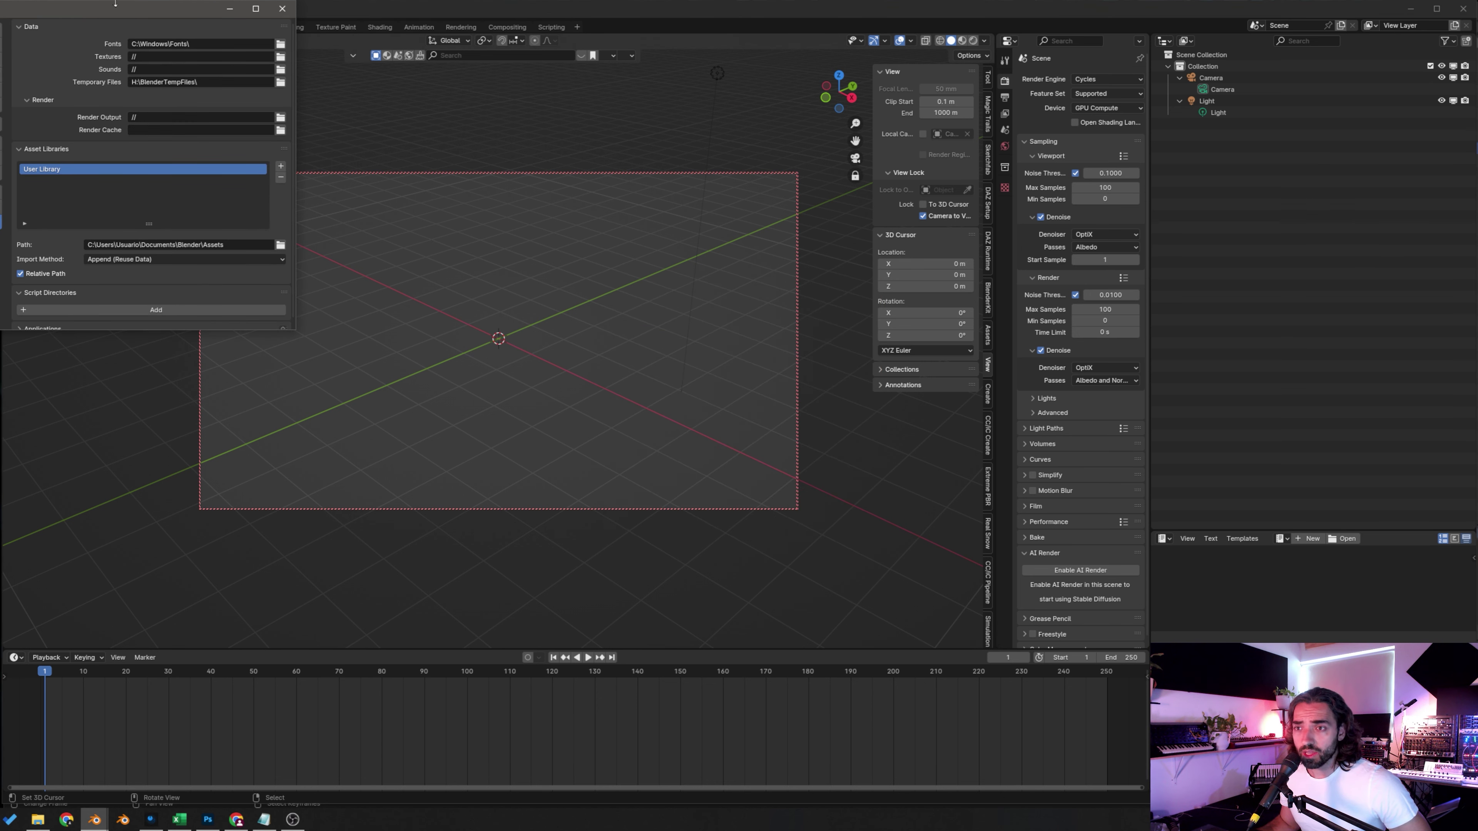
{"action": "left_click_drag", "start_coordinate": [89, 10], "coordinate": [697, 159]}
{"action": "left_click", "coordinate": [559, 322]}
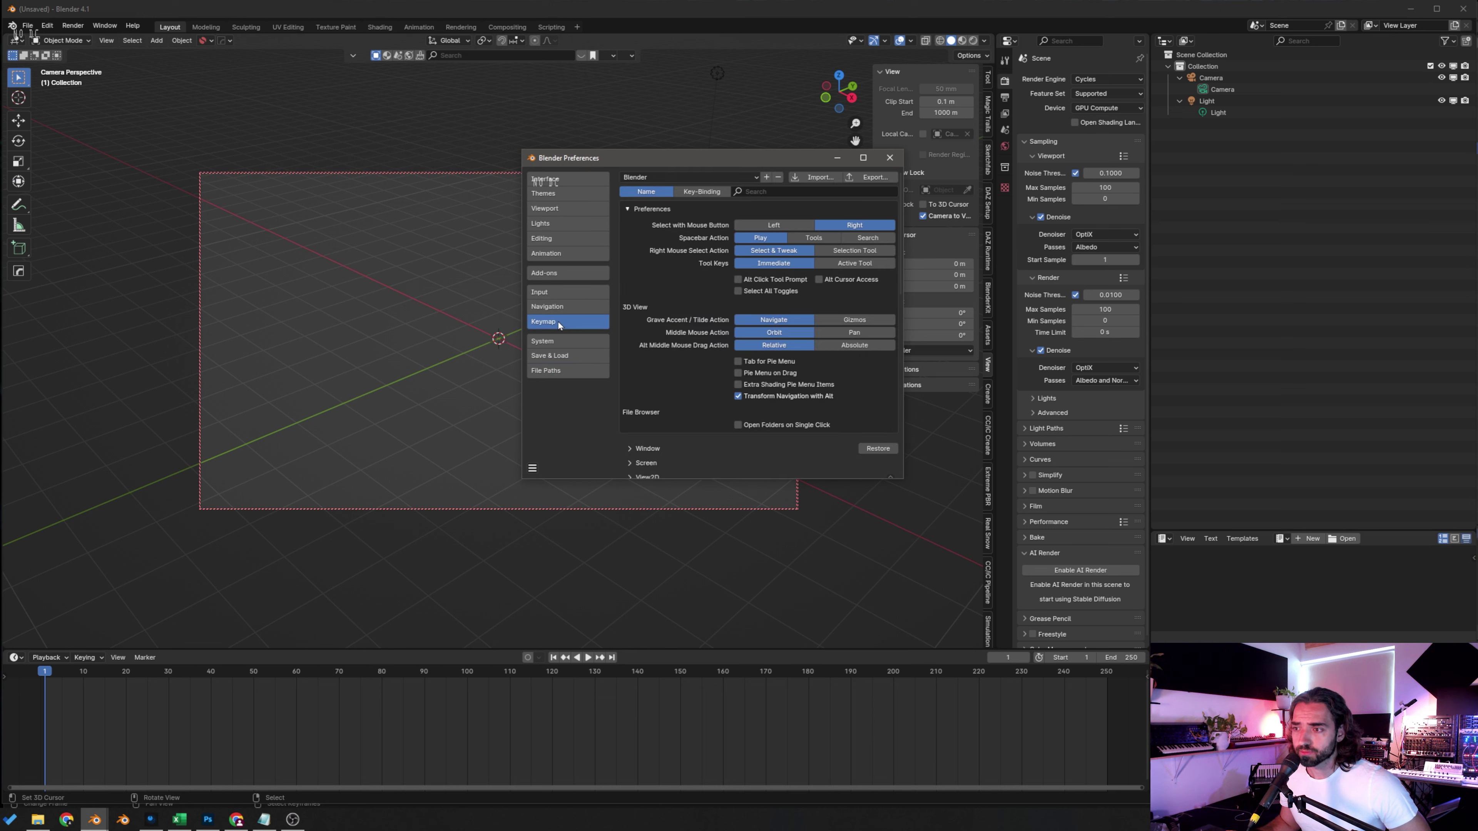
{"action": "left_click_drag", "start_coordinate": [724, 156], "coordinate": [667, 120]}
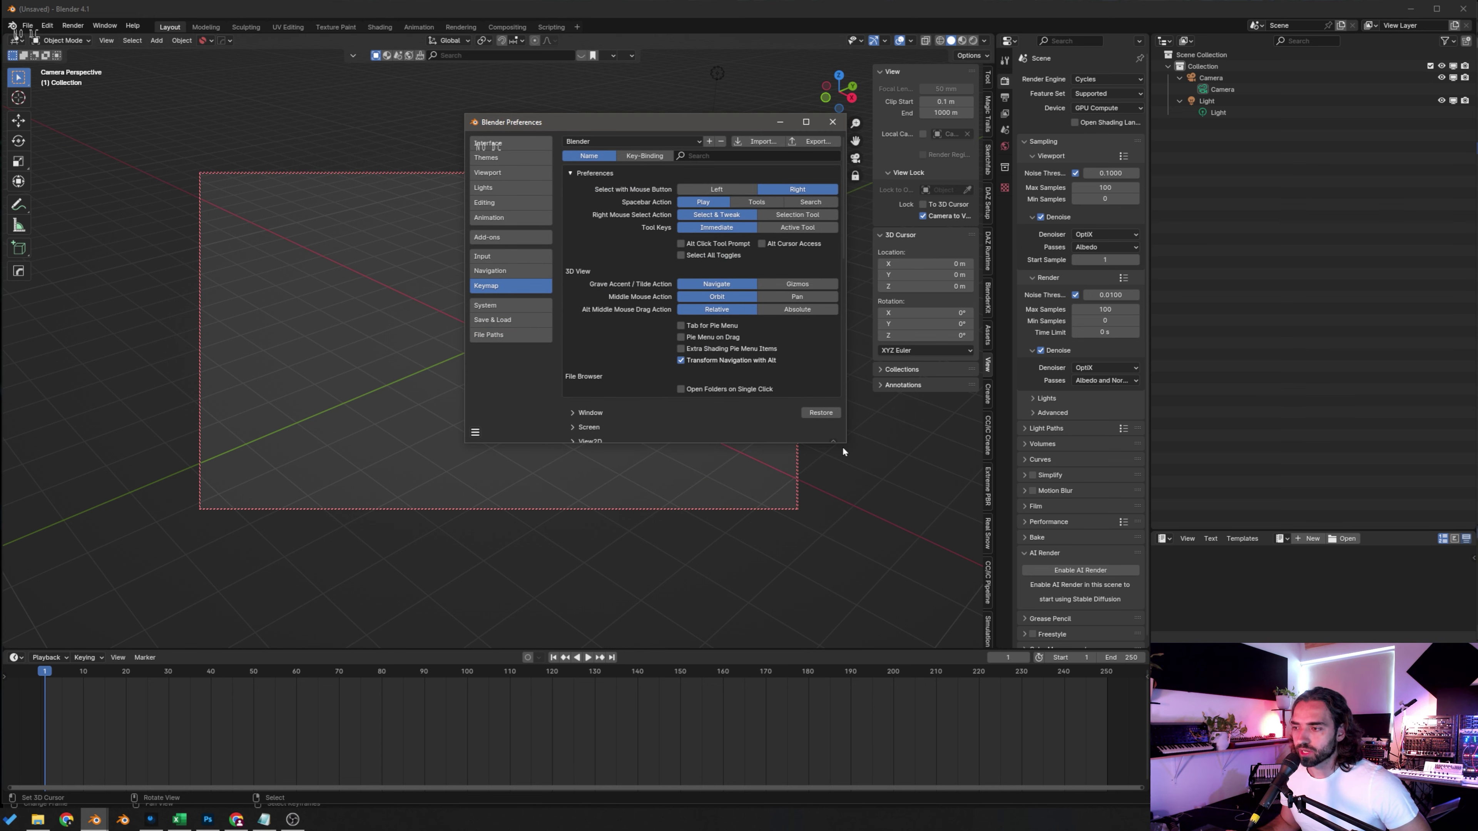
{"action": "left_click_drag", "start_coordinate": [845, 446], "coordinate": [959, 627]}
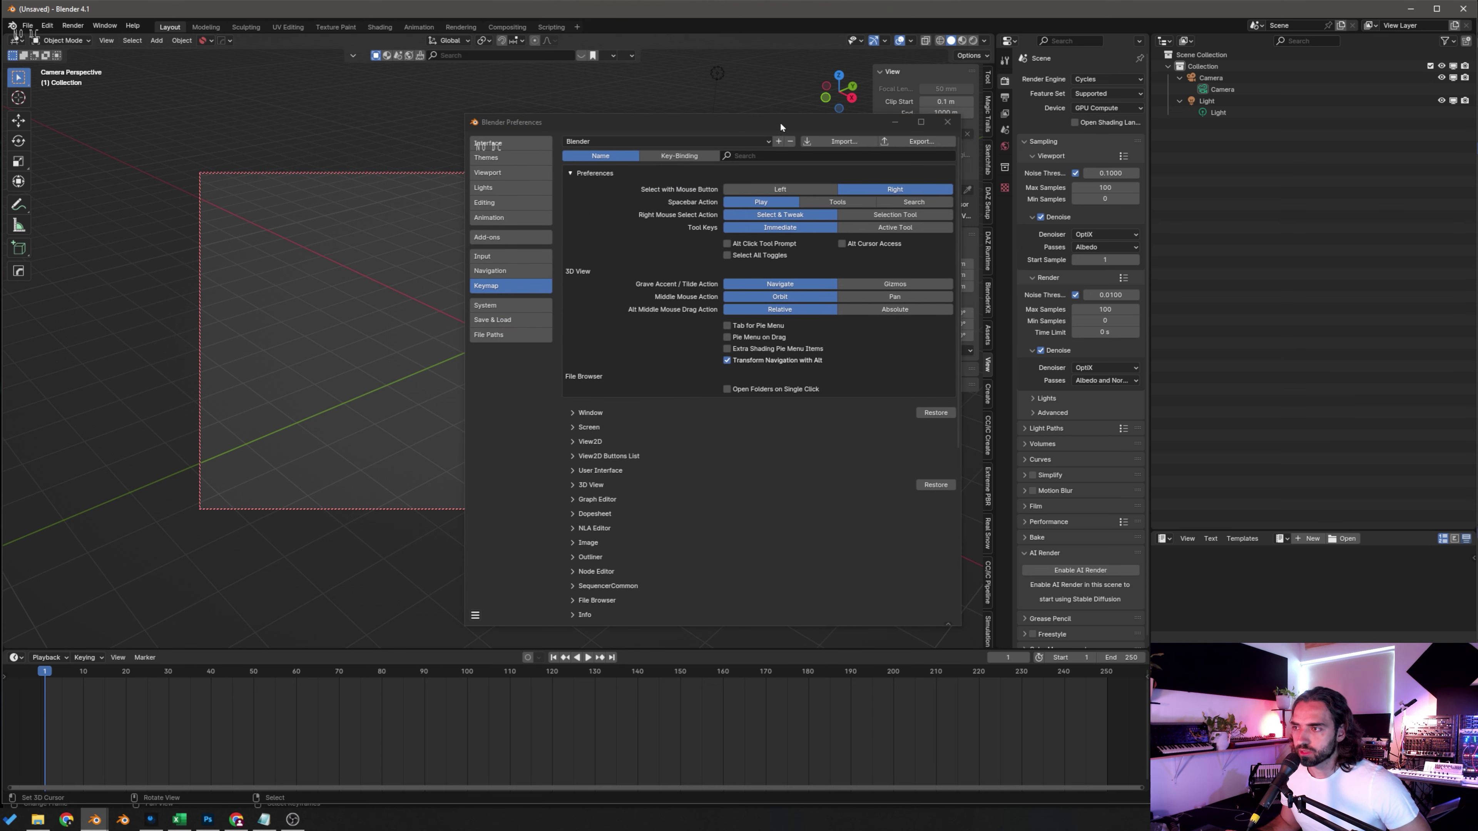
{"action": "left_click_drag", "start_coordinate": [779, 121], "coordinate": [769, 155]}
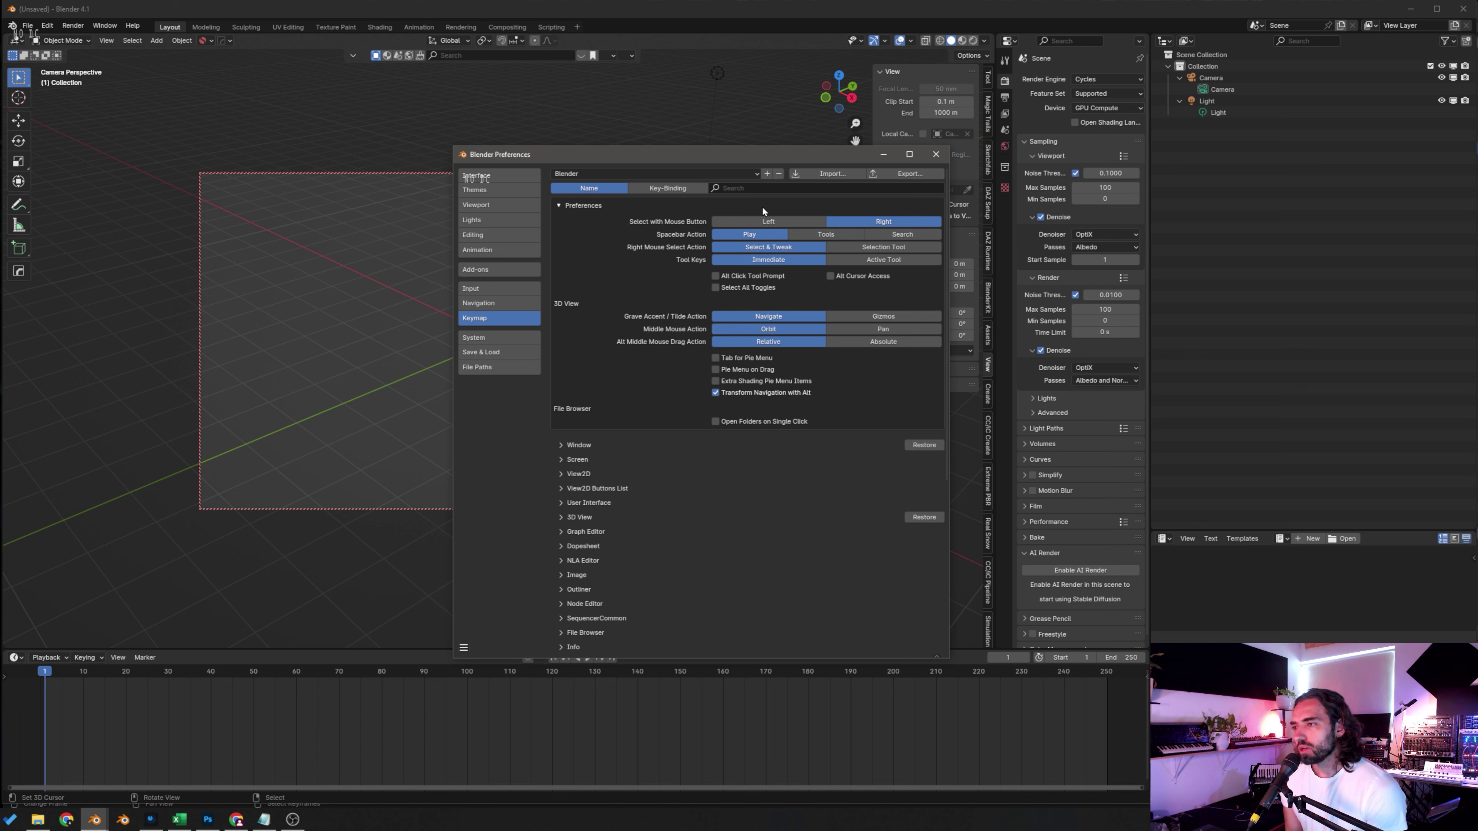
Step: Alternate Select with Mouse Button between Left and Right, finishing on Right
{"action": "left_click", "coordinate": [751, 217]}
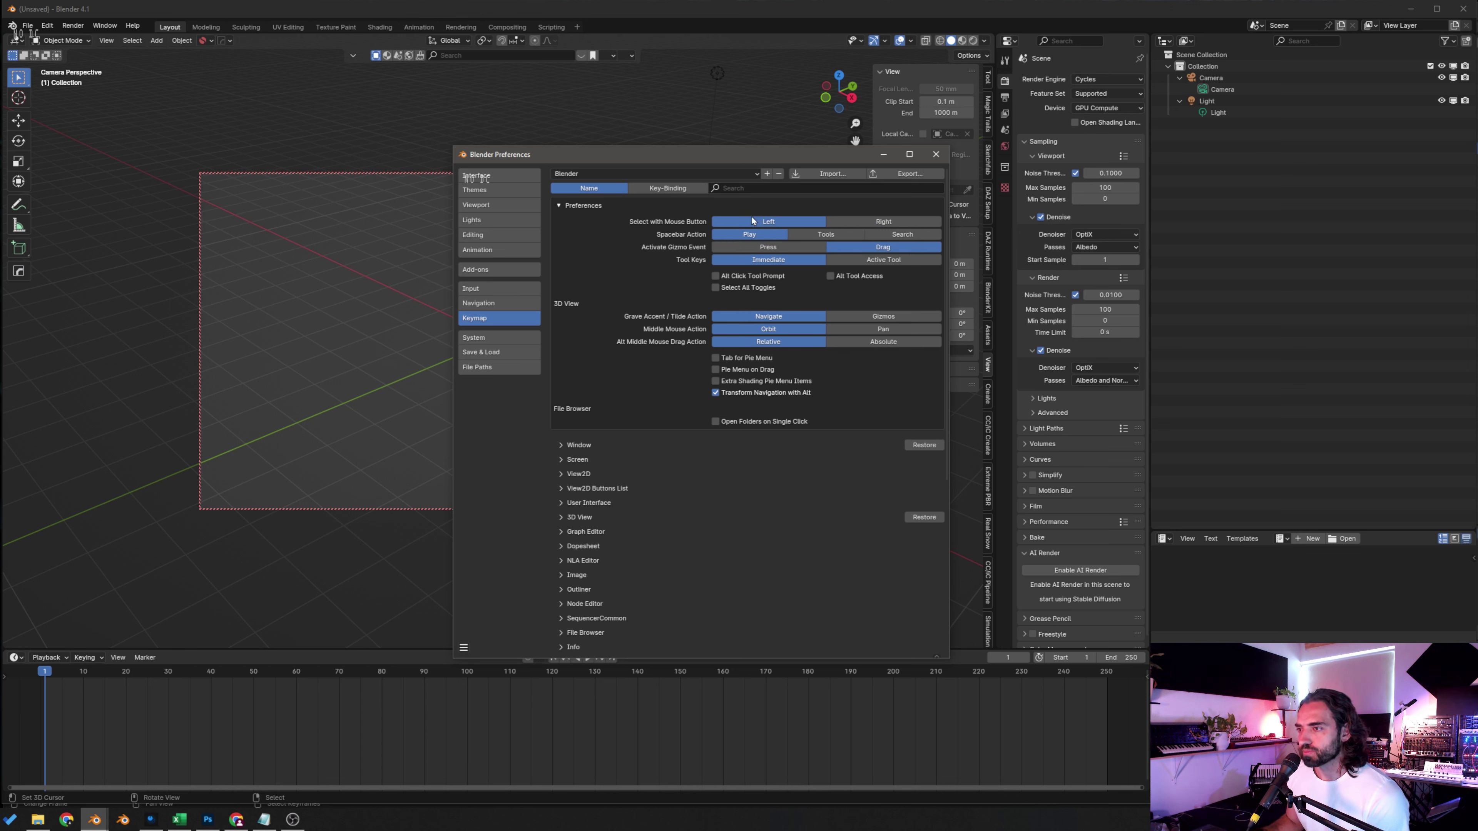
{"action": "left_click", "coordinate": [898, 222]}
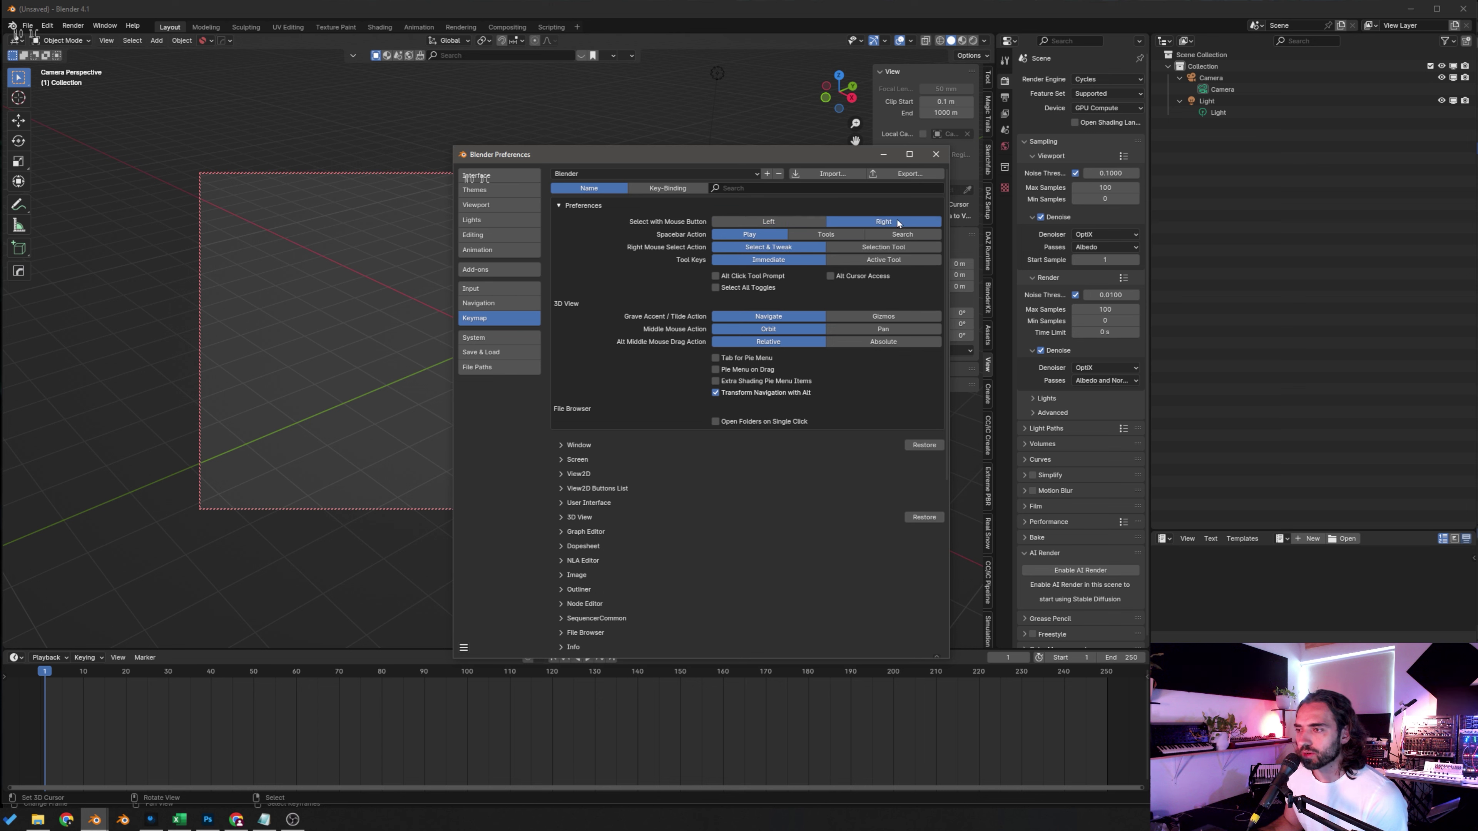
{"action": "left_click", "coordinate": [812, 222]}
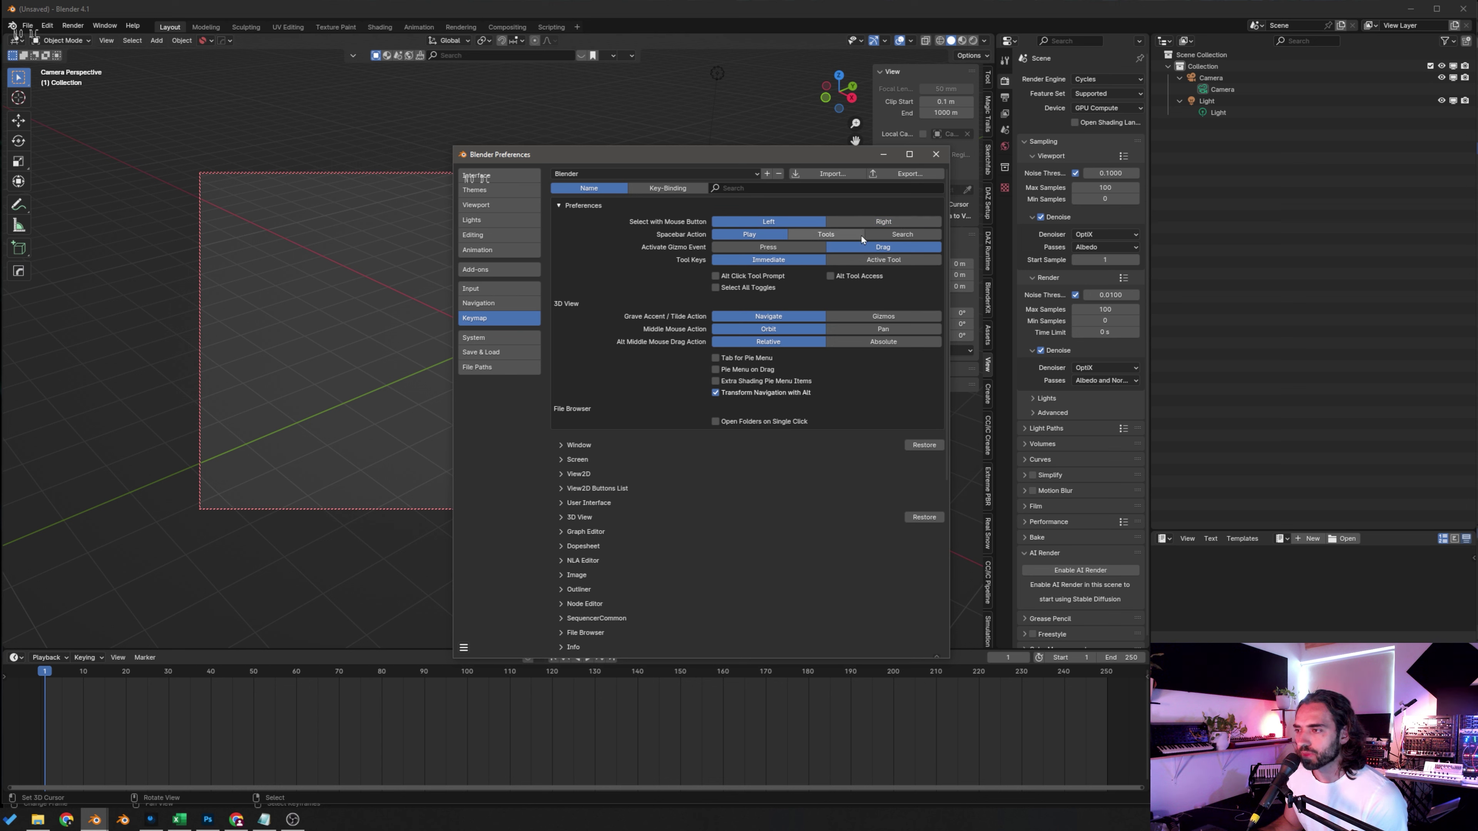
{"action": "left_click", "coordinate": [874, 226]}
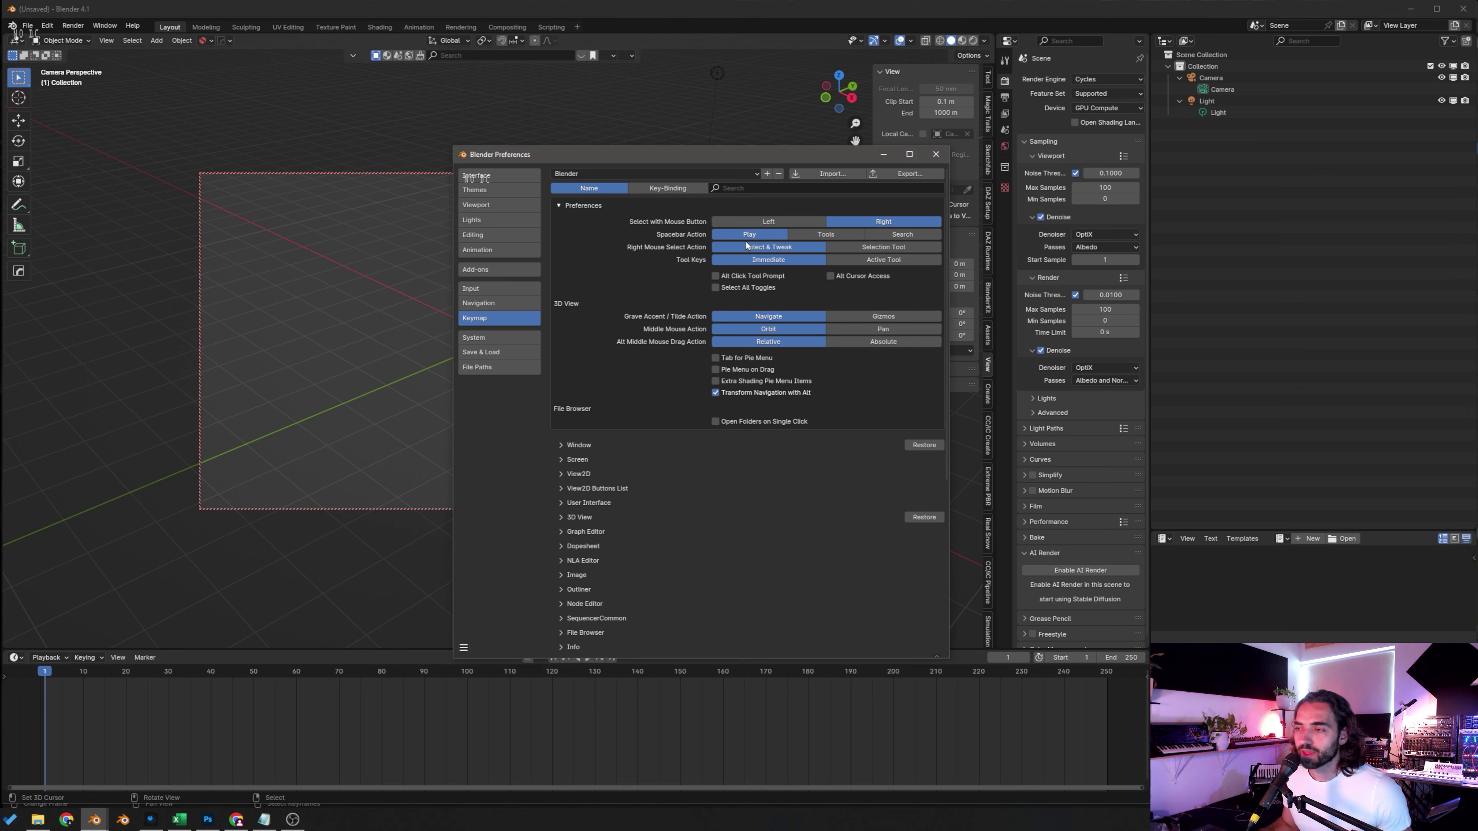
Step: Review the Input preferences and the System preferences
{"action": "left_click", "coordinate": [499, 288]}
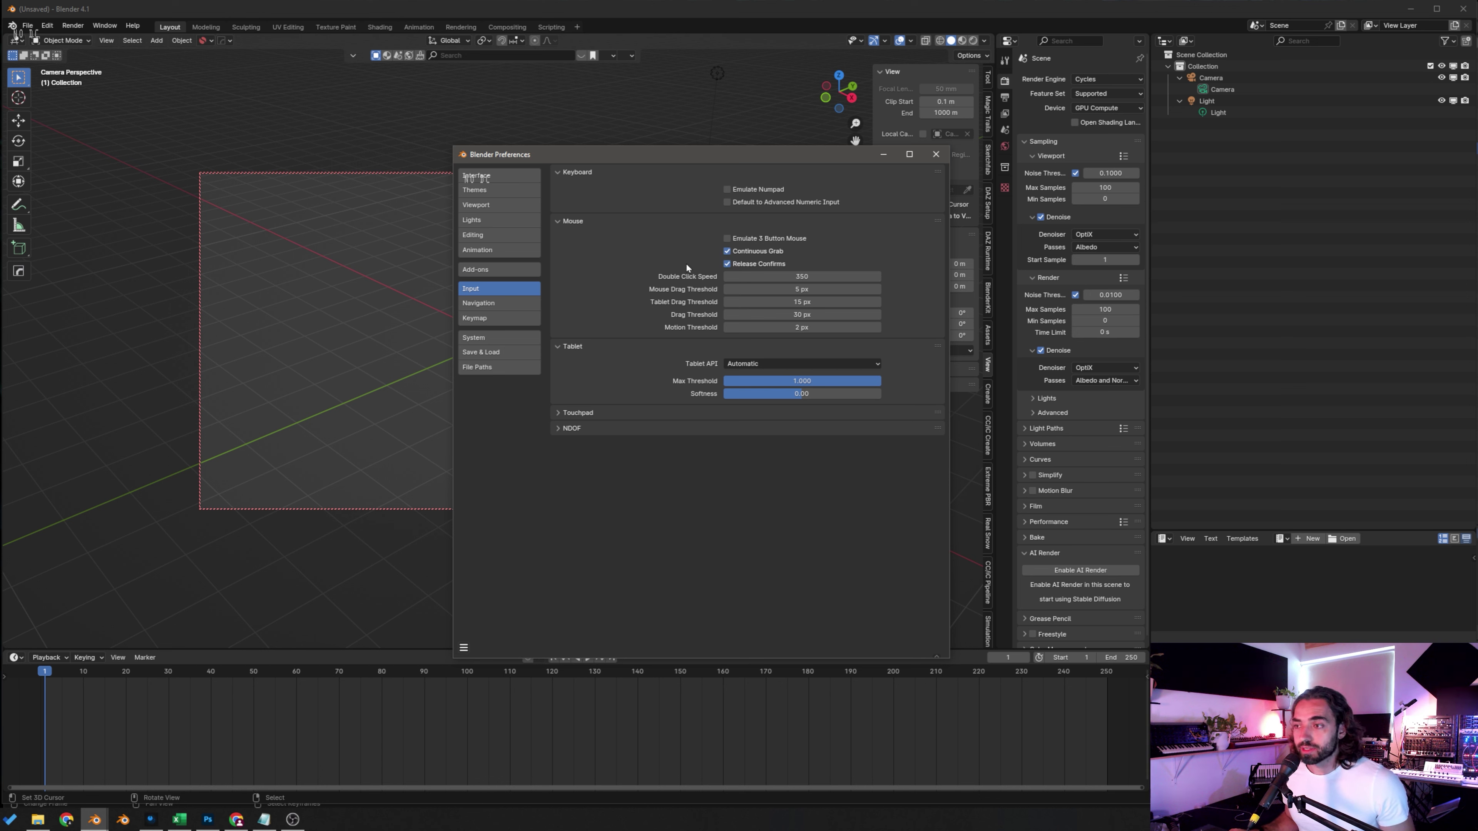
{"action": "left_click", "coordinate": [498, 337]}
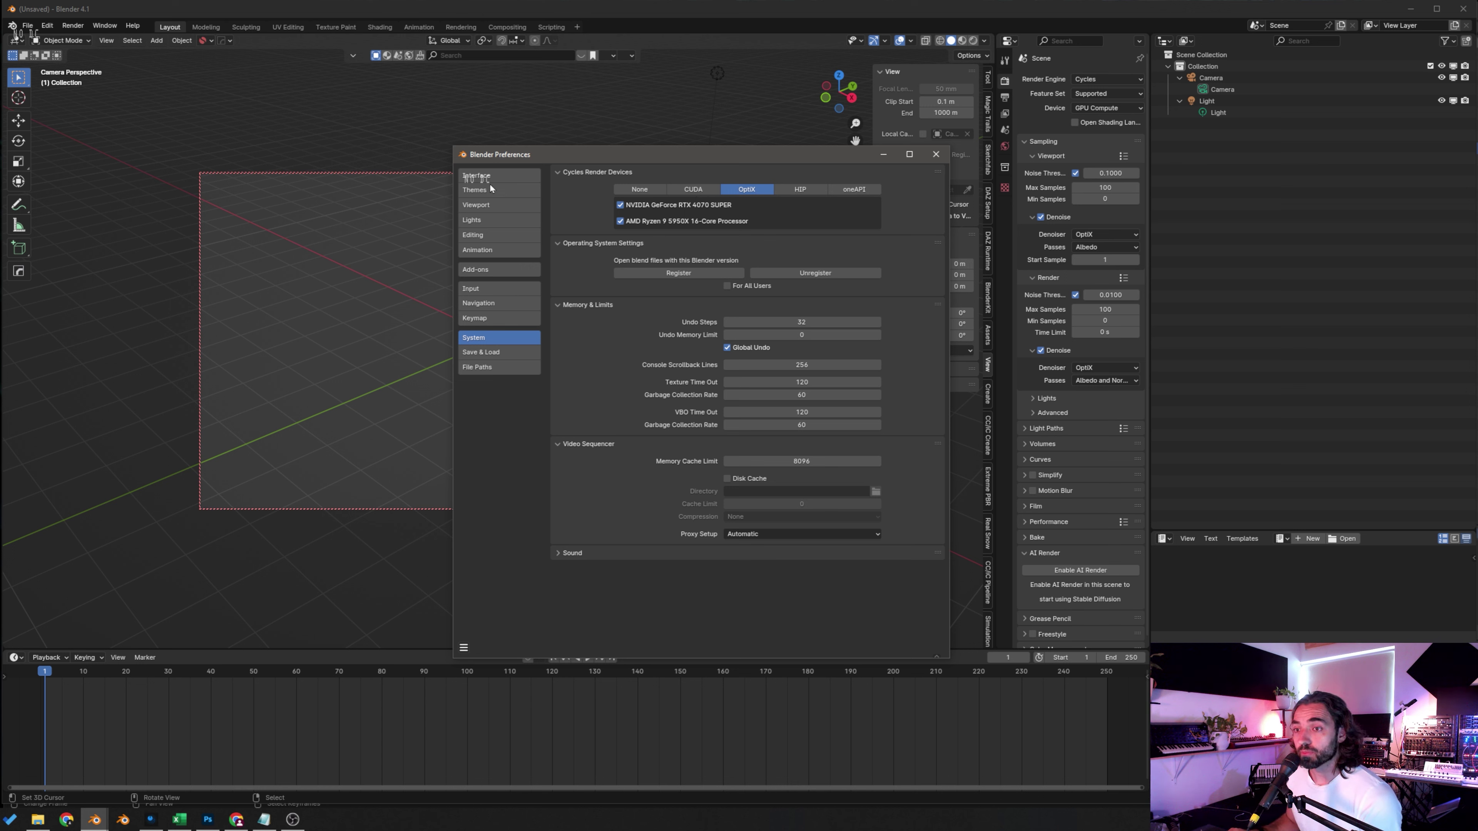
{"action": "left_click", "coordinate": [433, 210]}
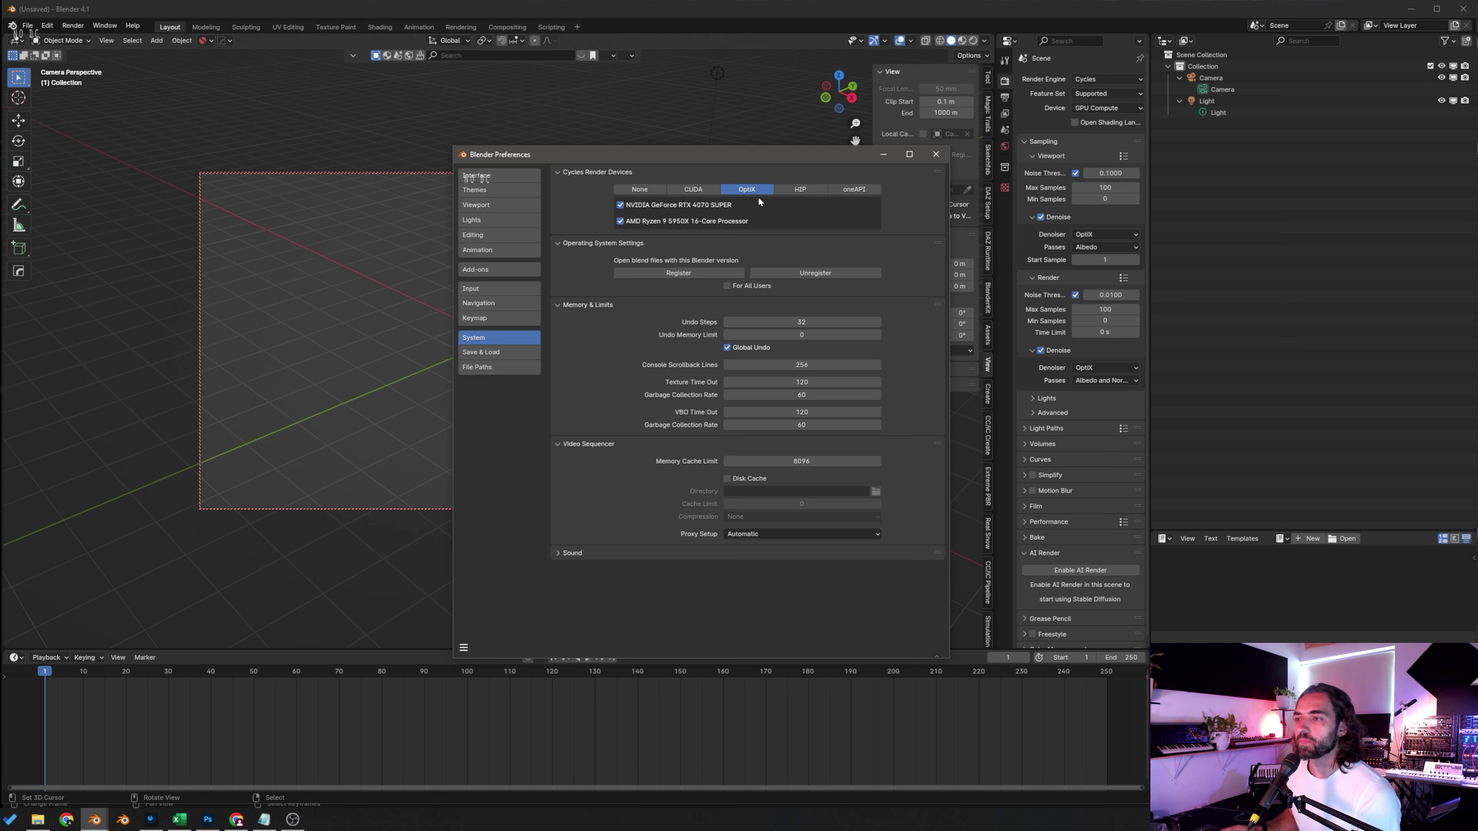
Step: Compare the CUDA, OptiX, HIP and oneAPI options for Cycles Render Devices, finishing on OptiX
{"action": "left_click", "coordinate": [719, 189]}
{"action": "left_click", "coordinate": [754, 189]}
{"action": "left_click", "coordinate": [807, 189]}
{"action": "left_click", "coordinate": [859, 192]}
{"action": "left_click", "coordinate": [809, 189]}
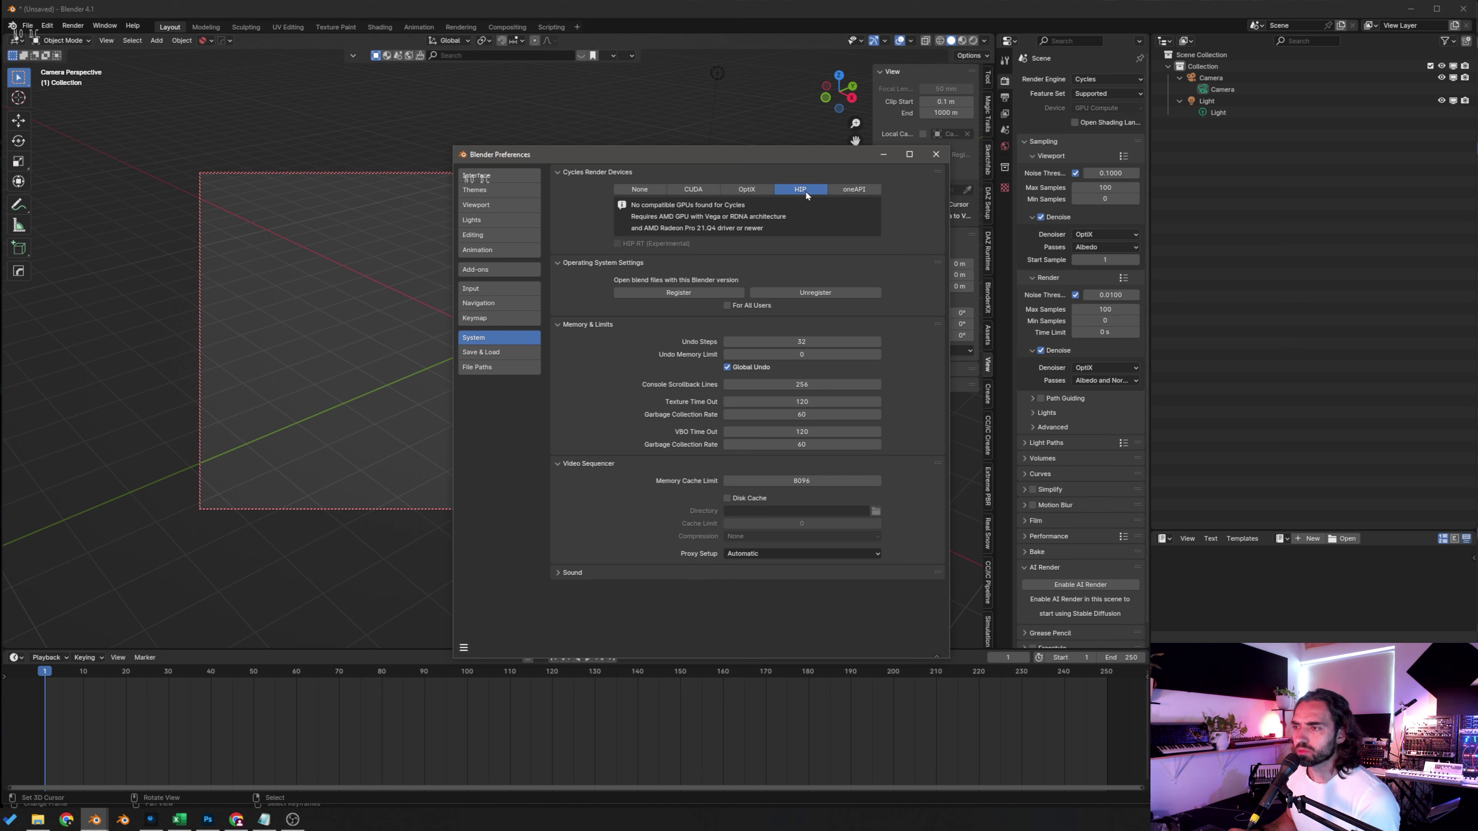
{"action": "left_click", "coordinate": [755, 189]}
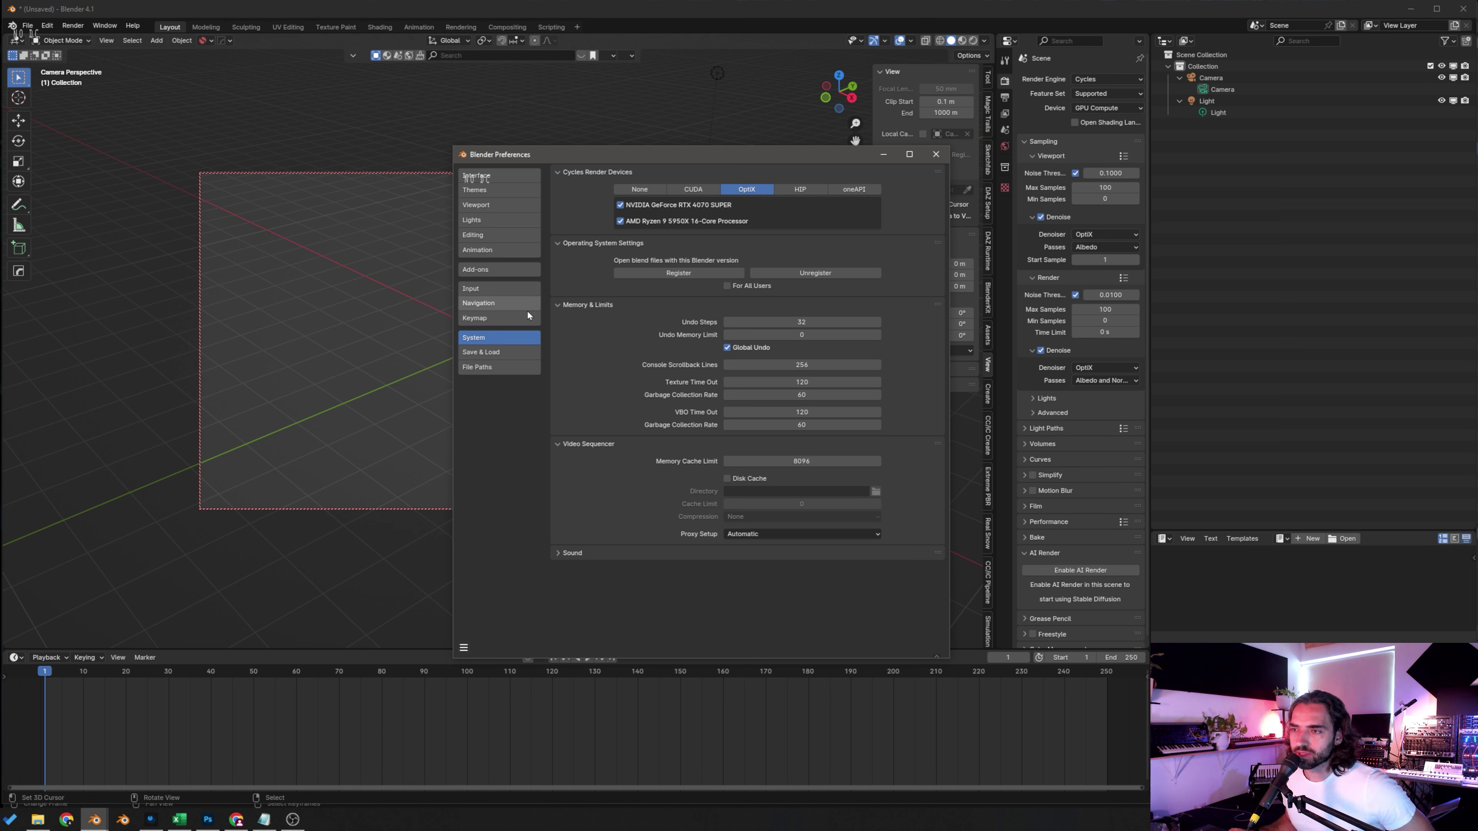
Step: Revisit the Keymap, Input and System preferences and close the Preferences window
{"action": "left_click", "coordinate": [514, 319]}
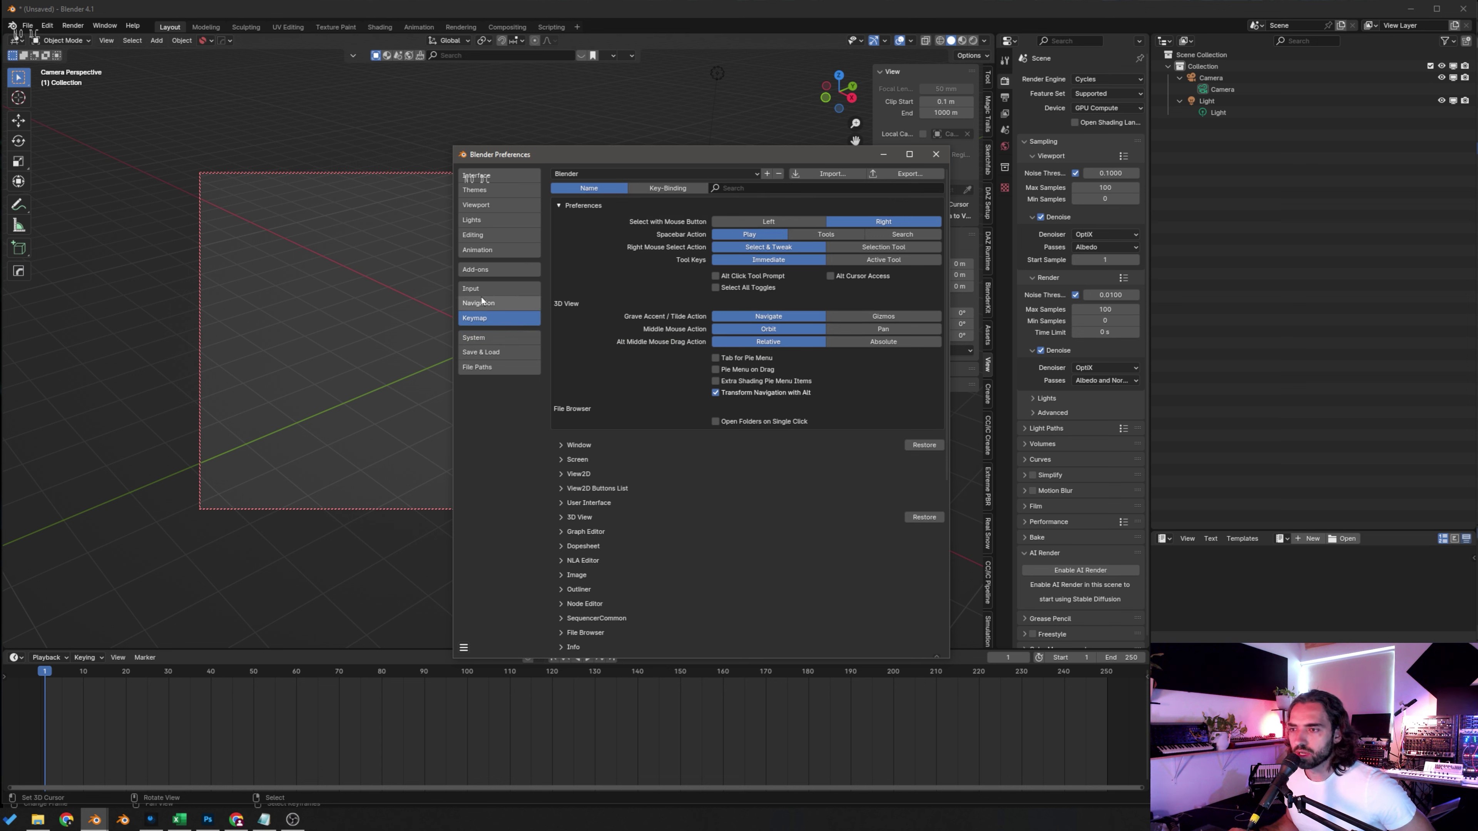
{"action": "left_click", "coordinate": [488, 286]}
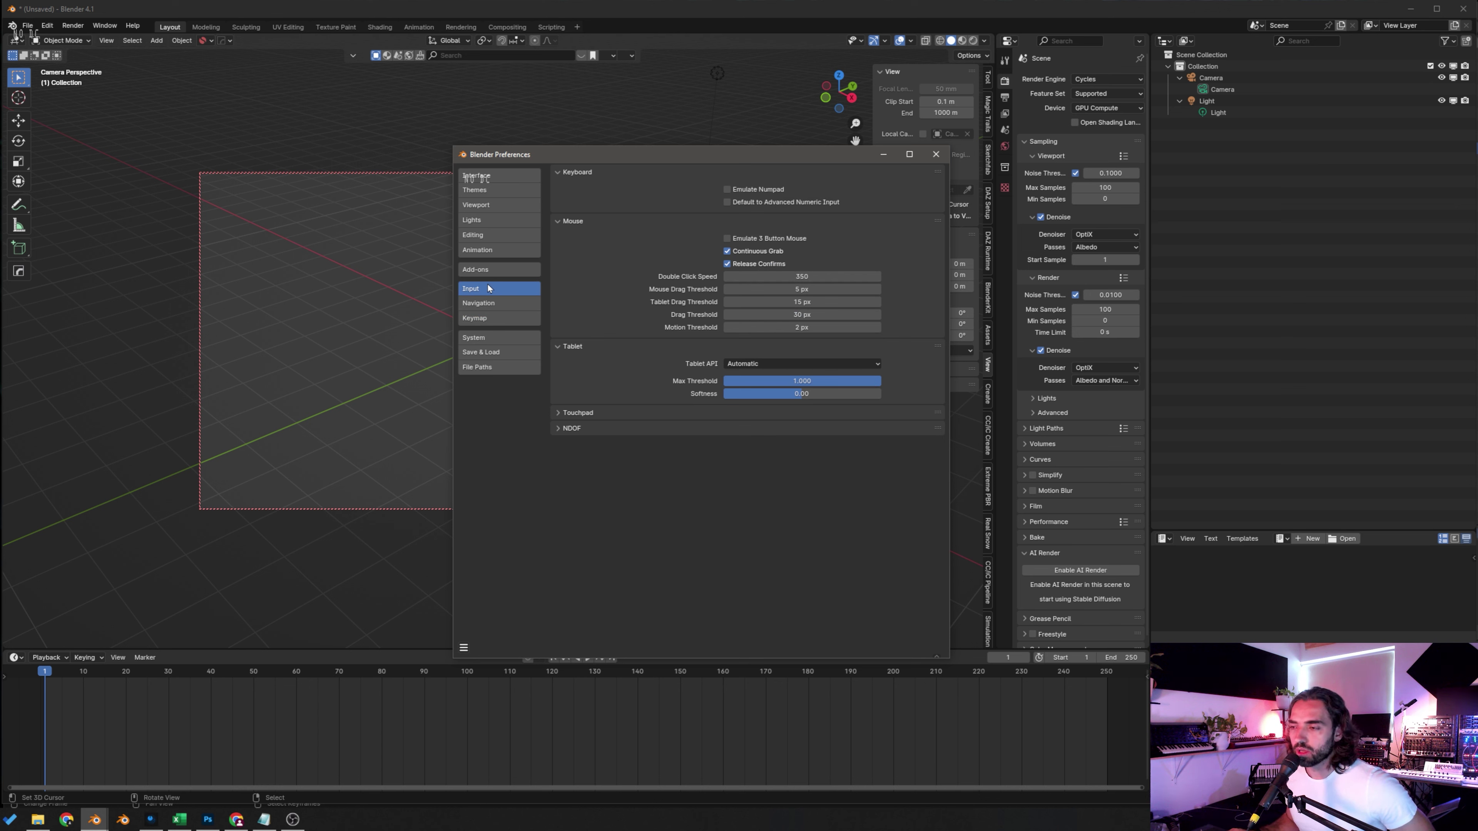
{"action": "left_click", "coordinate": [495, 337]}
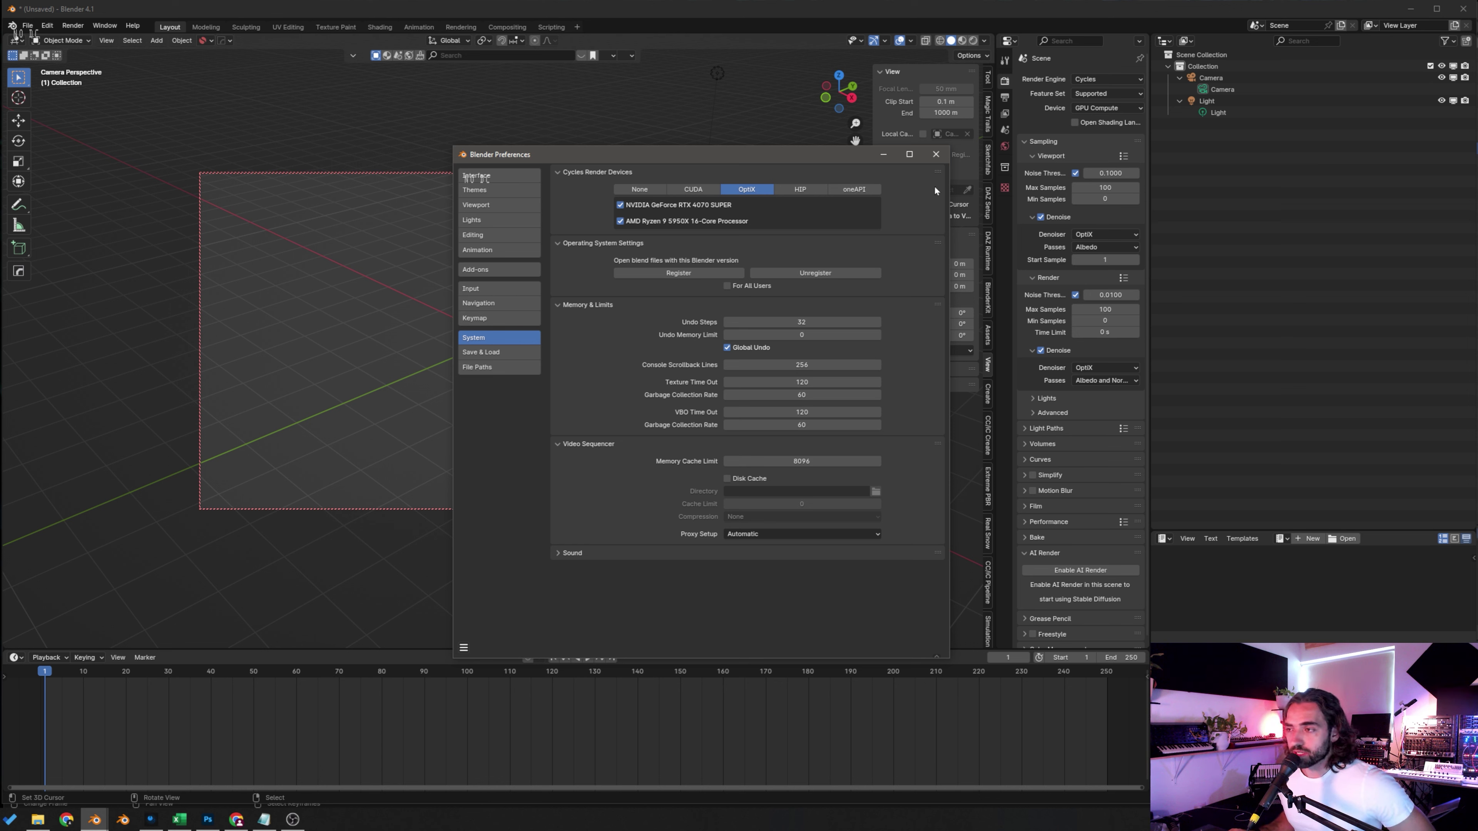
{"action": "left_click", "coordinate": [932, 160]}
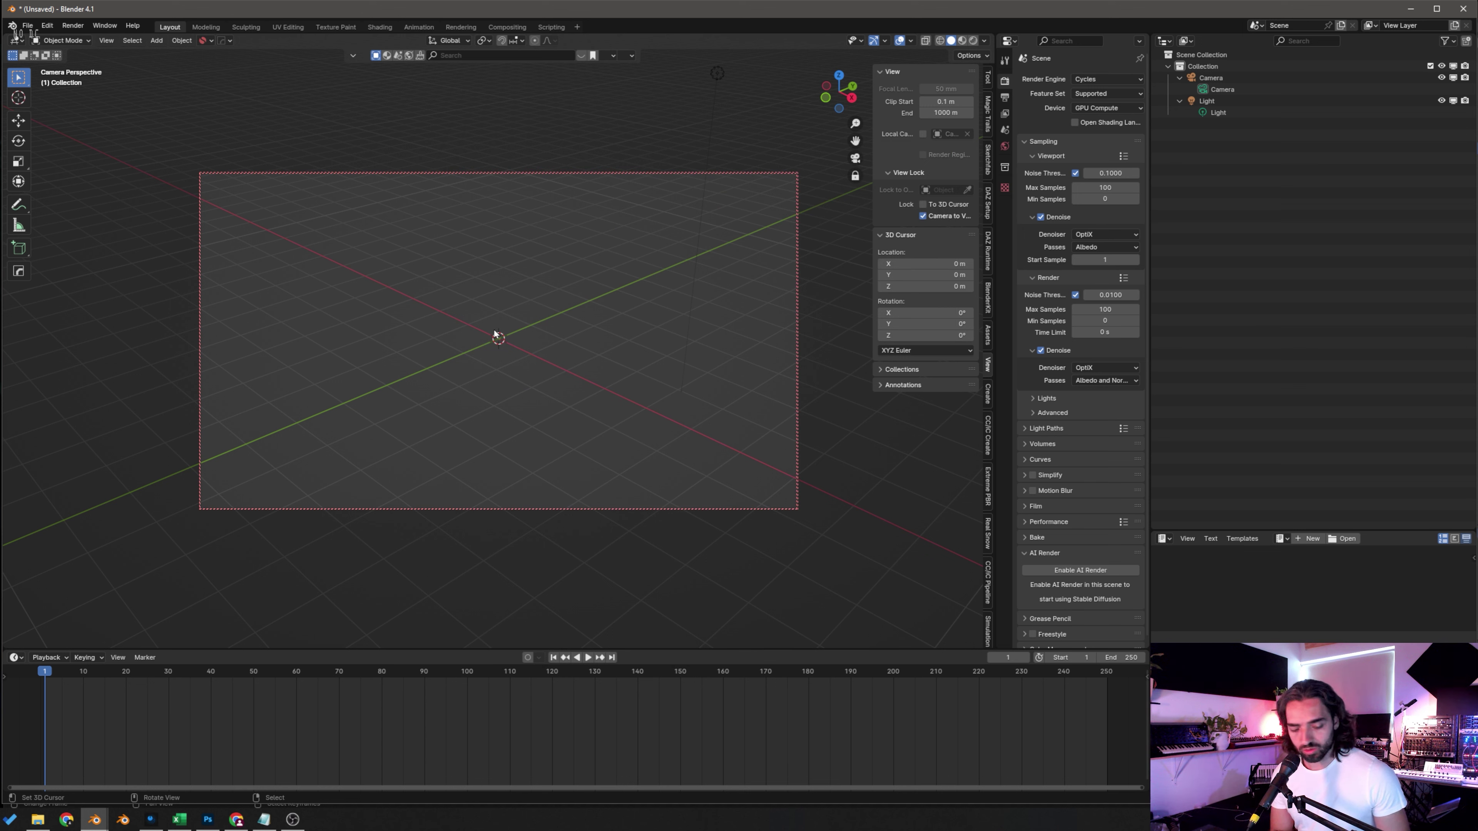
Step: Look at the scene from the front, right and top, toggle perspective and orthographic projection, and return to the camera view
{"action": "key", "text": "1"}
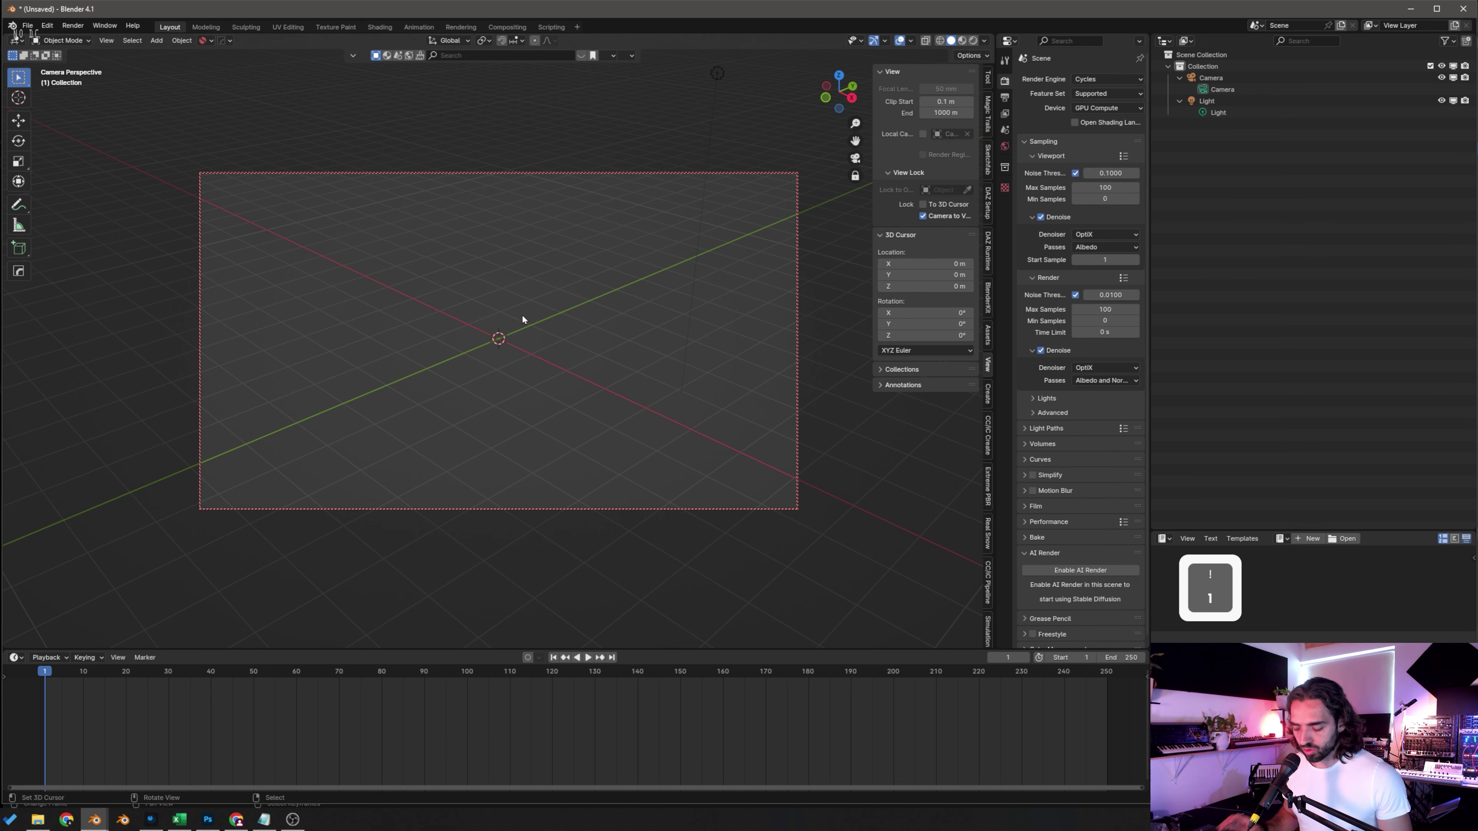
{"action": "key", "text": "KP_1"}
{"action": "key", "text": "KP_3"}
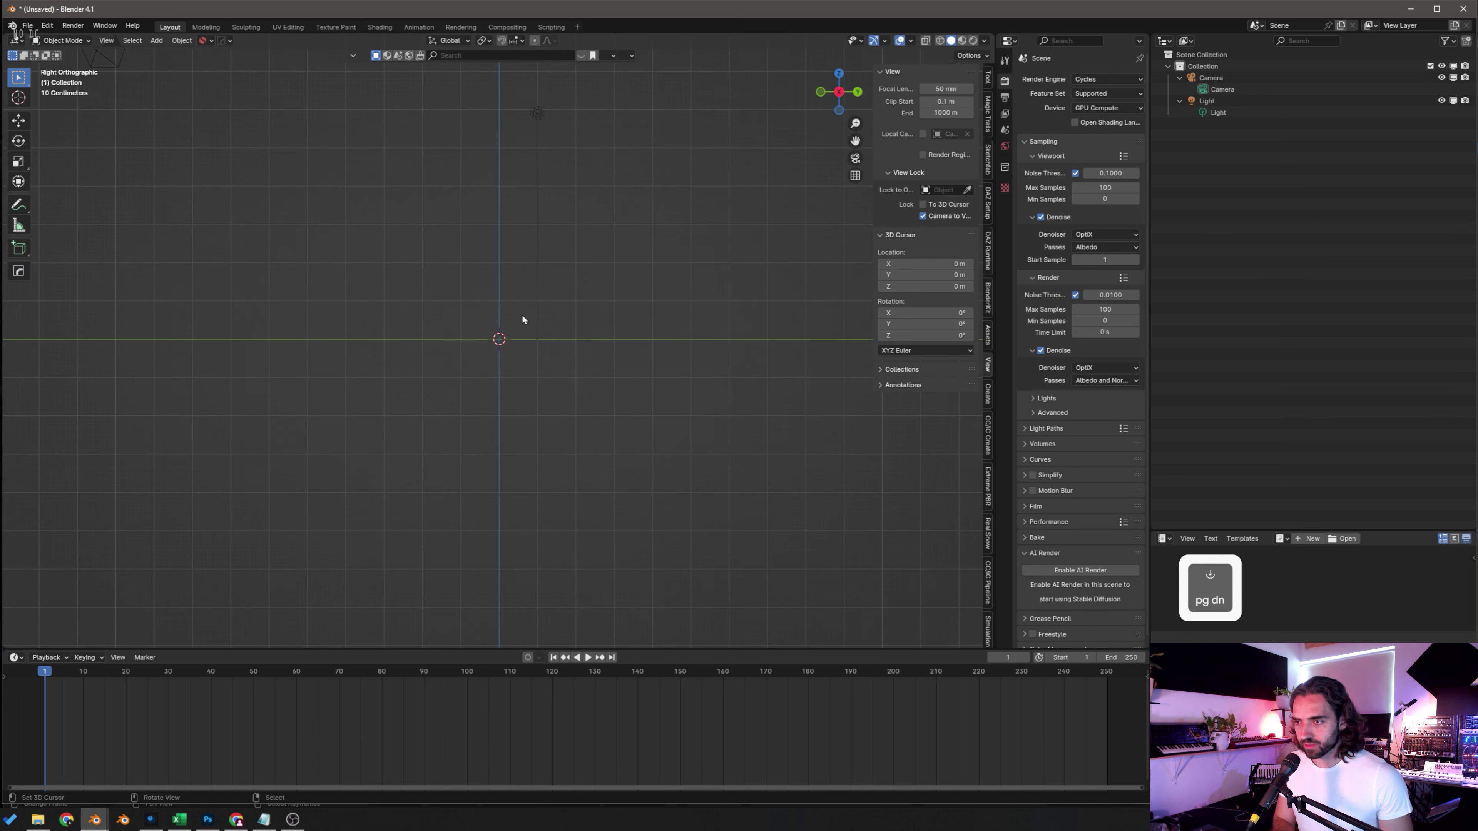
{"action": "key", "text": "KP_7"}
{"action": "key", "text": "KP_5"}
{"action": "key", "text": "KP_5"}
{"action": "key", "text": "KP_7"}
{"action": "key", "text": "KP_0"}
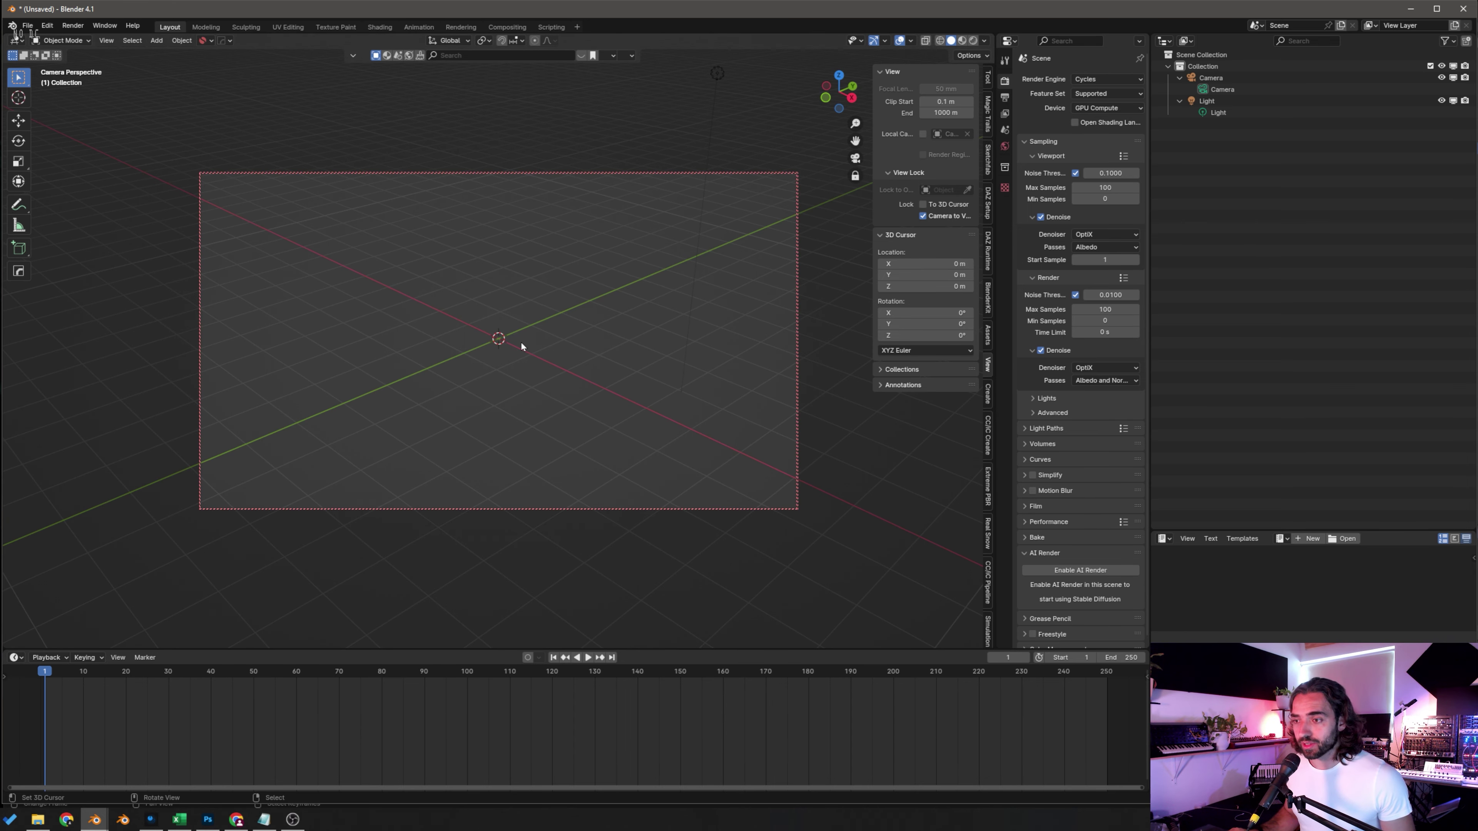
Step: Snap the selection to the 3D cursor and try the Rotate and Scale commands
{"action": "key", "text": "shift+s"}
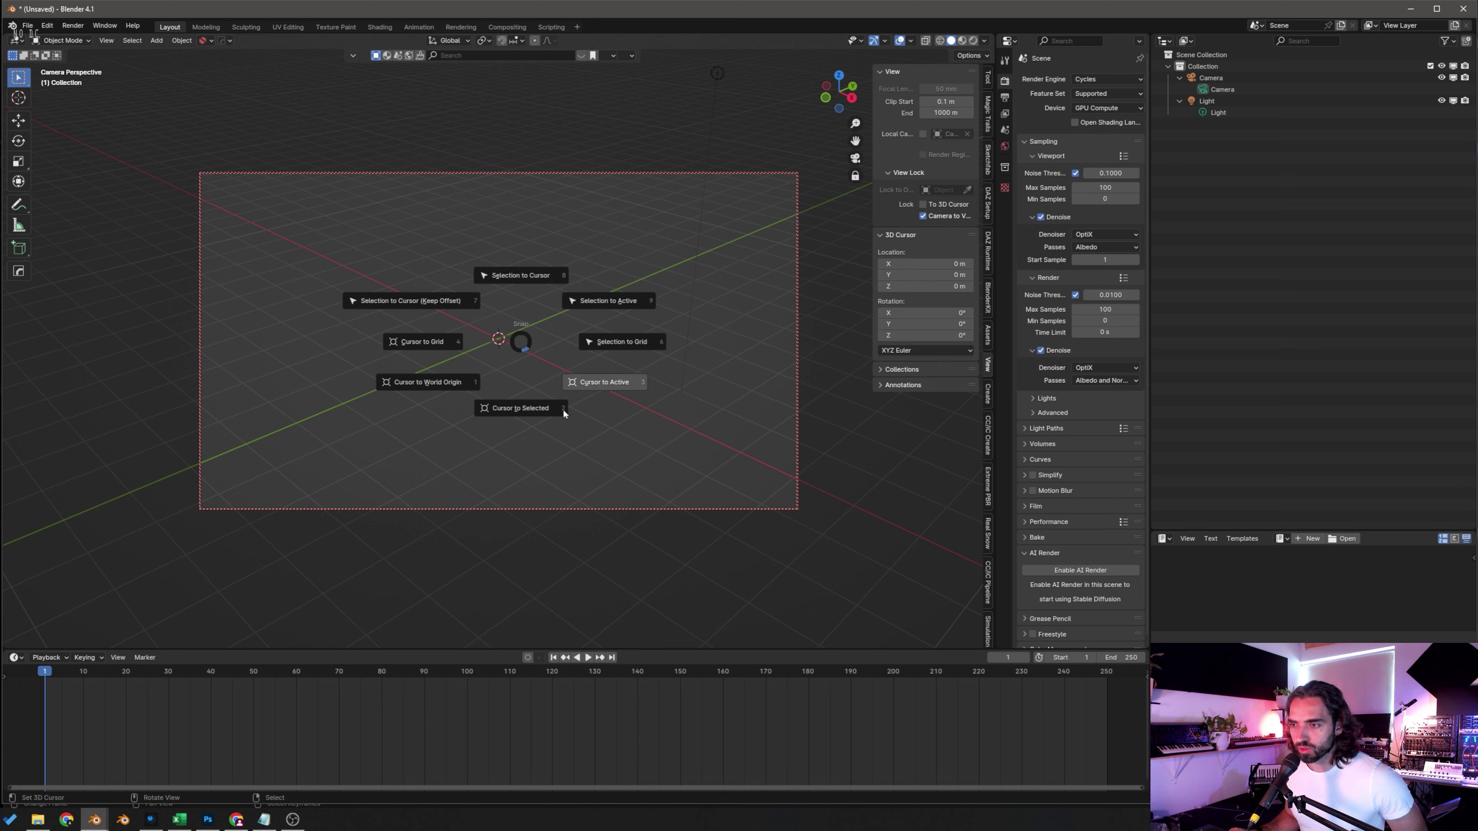
{"action": "left_click", "coordinate": [553, 218]}
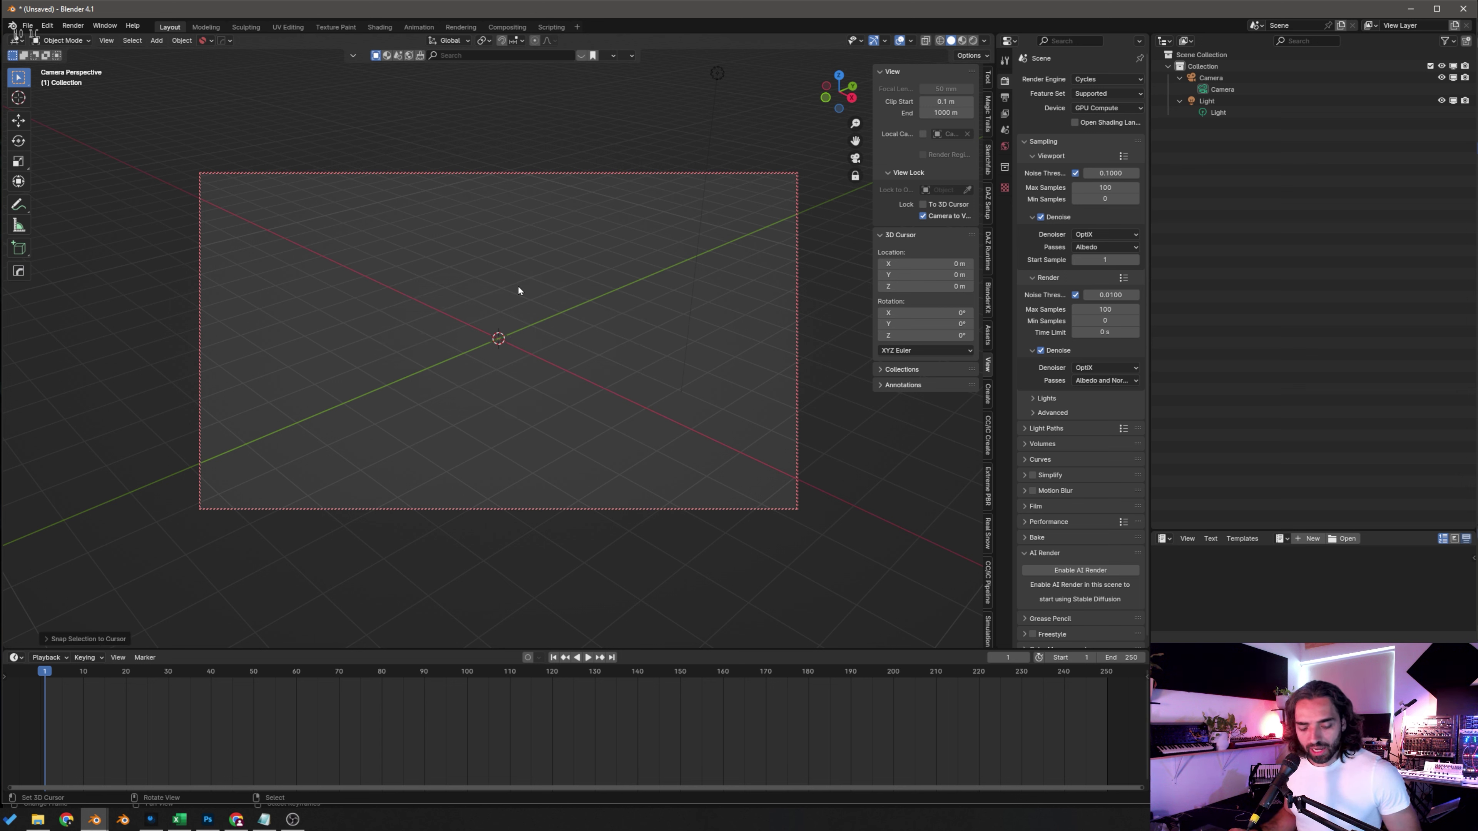
{"action": "key", "text": "r"}
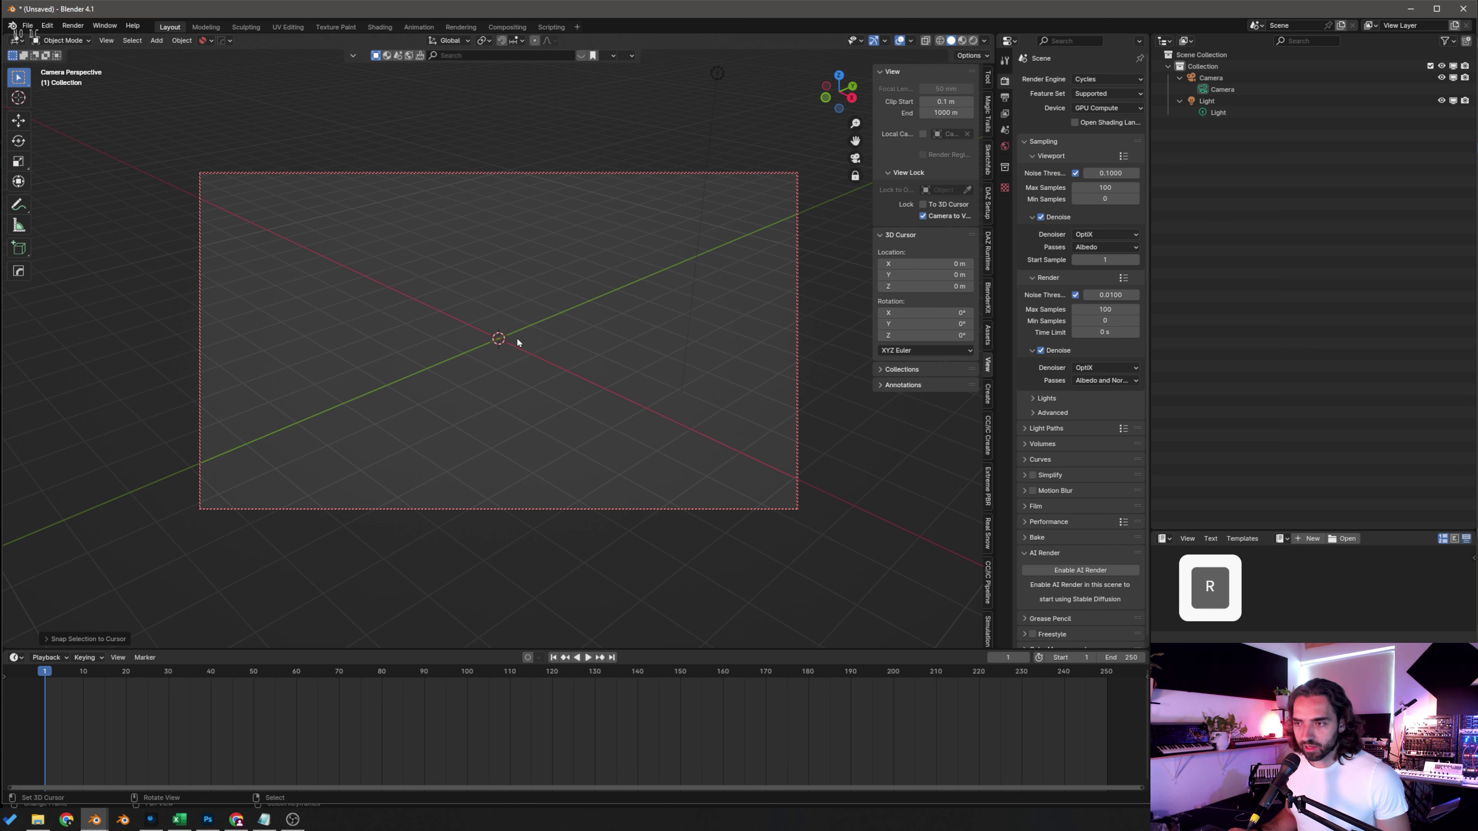
{"action": "key", "text": "s"}
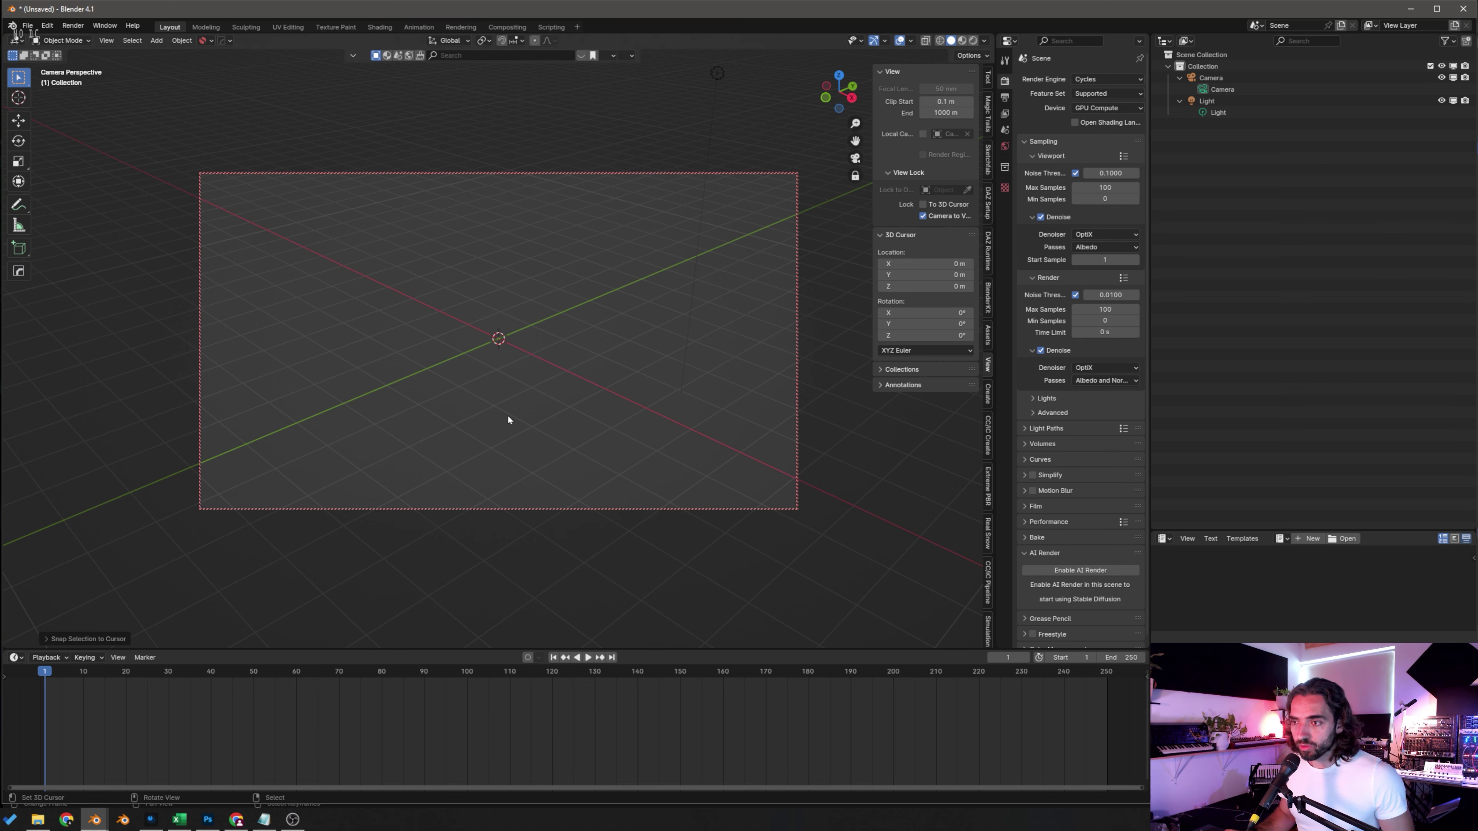
Step: Reframe the camera by orbiting with Camera to View locked, toggling the lock off and leaving it on
{"action": "middle_click_drag", "start_coordinate": [527, 382], "coordinate": [608, 365]}
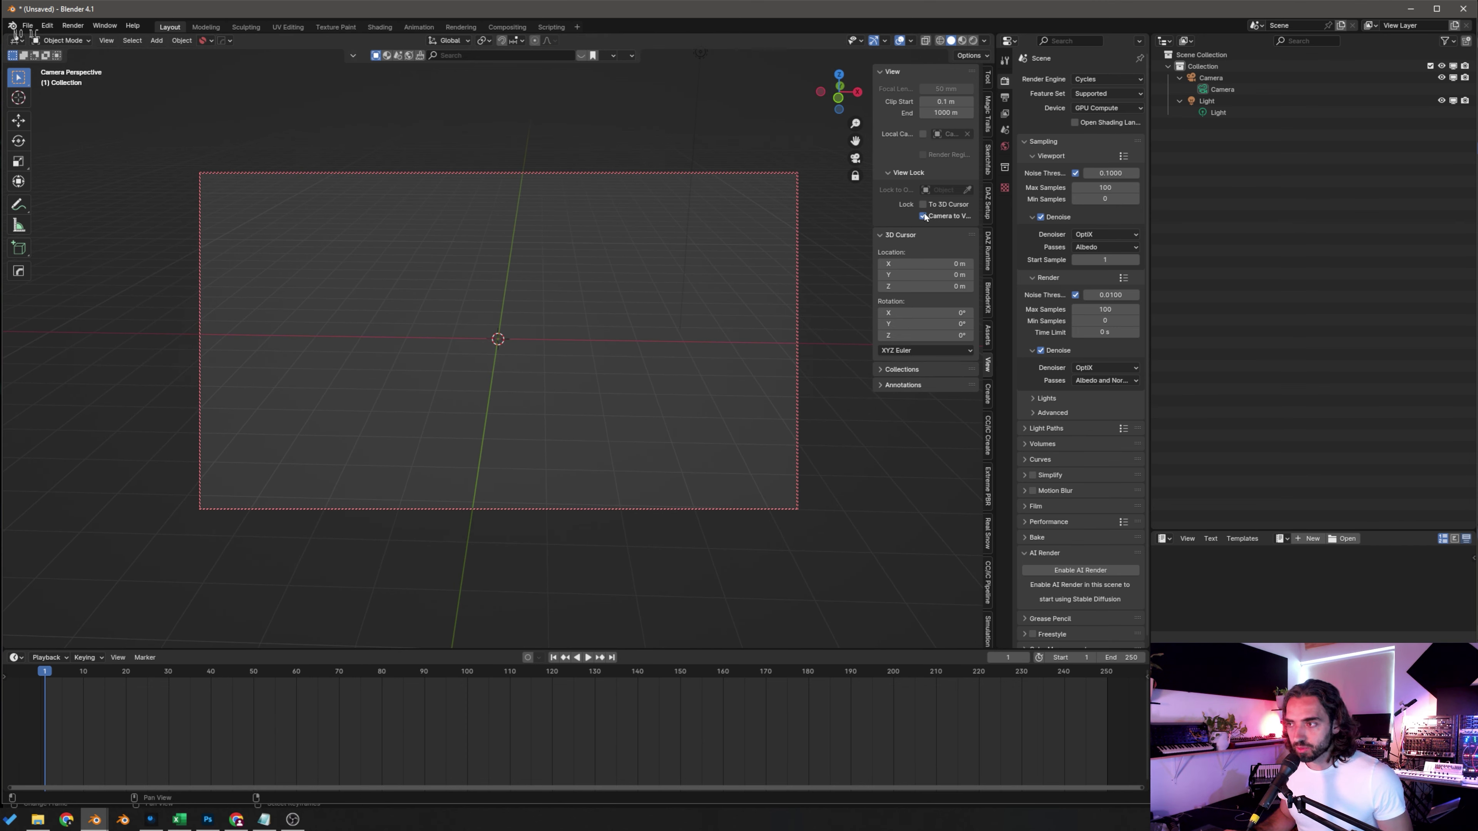
{"action": "mouse_move", "coordinate": [517, 323]}
{"action": "middle_mouse_down"}
{"action": "mouse_move", "coordinate": [554, 320]}
{"action": "mouse_move", "coordinate": [432, 374]}
{"action": "mouse_move", "coordinate": [578, 325]}
{"action": "mouse_move", "coordinate": [538, 364]}
{"action": "mouse_move", "coordinate": [521, 304]}
{"action": "mouse_move", "coordinate": [553, 345]}
{"action": "mouse_move", "coordinate": [519, 337]}
{"action": "middle_mouse_up"}
{"action": "key", "text": "ctrl+shift+alt+c"}
{"action": "key", "text": "KP_0"}
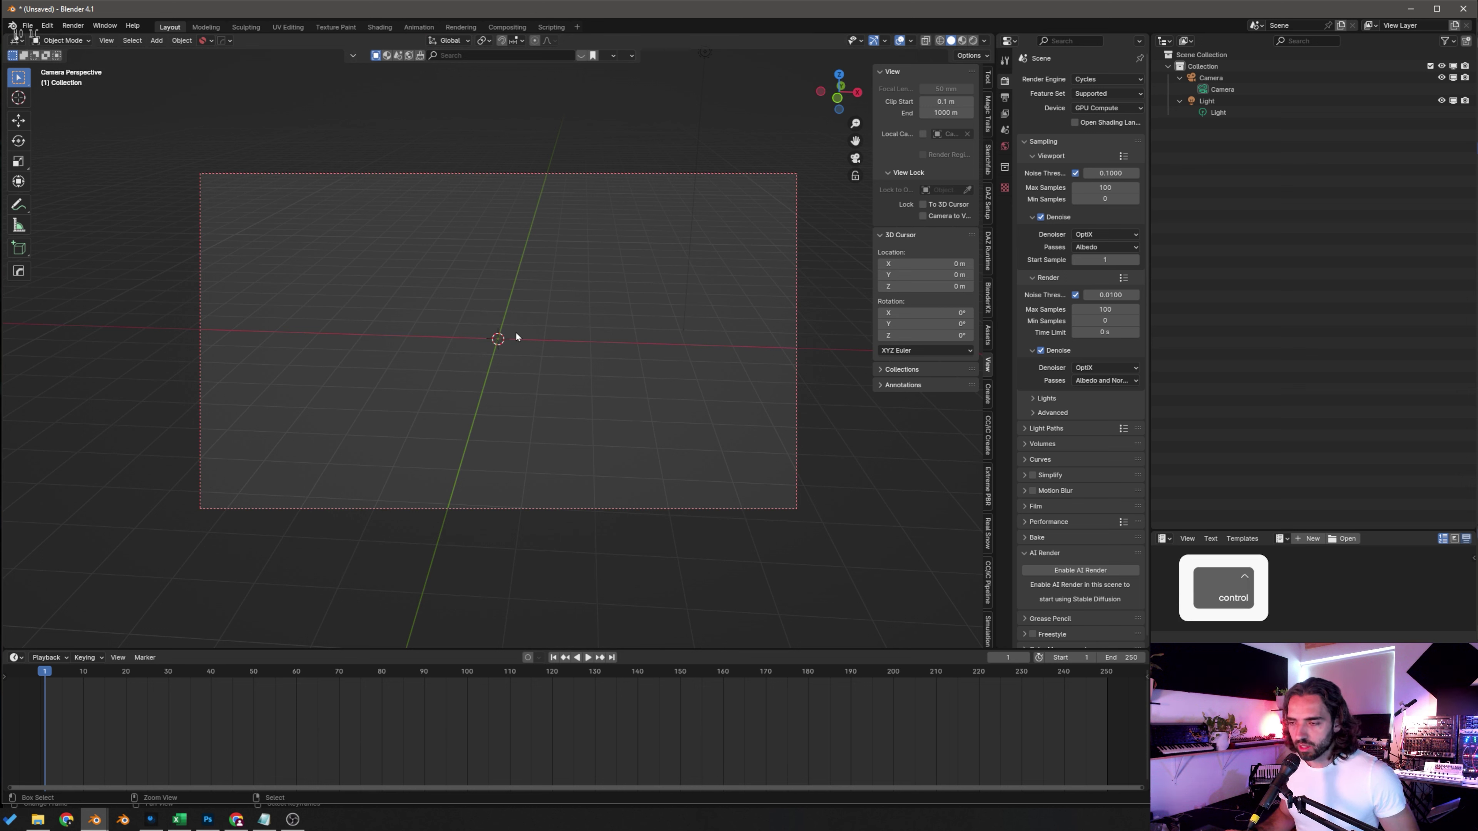
{"action": "key", "text": "ctrl+shift+alt+c"}
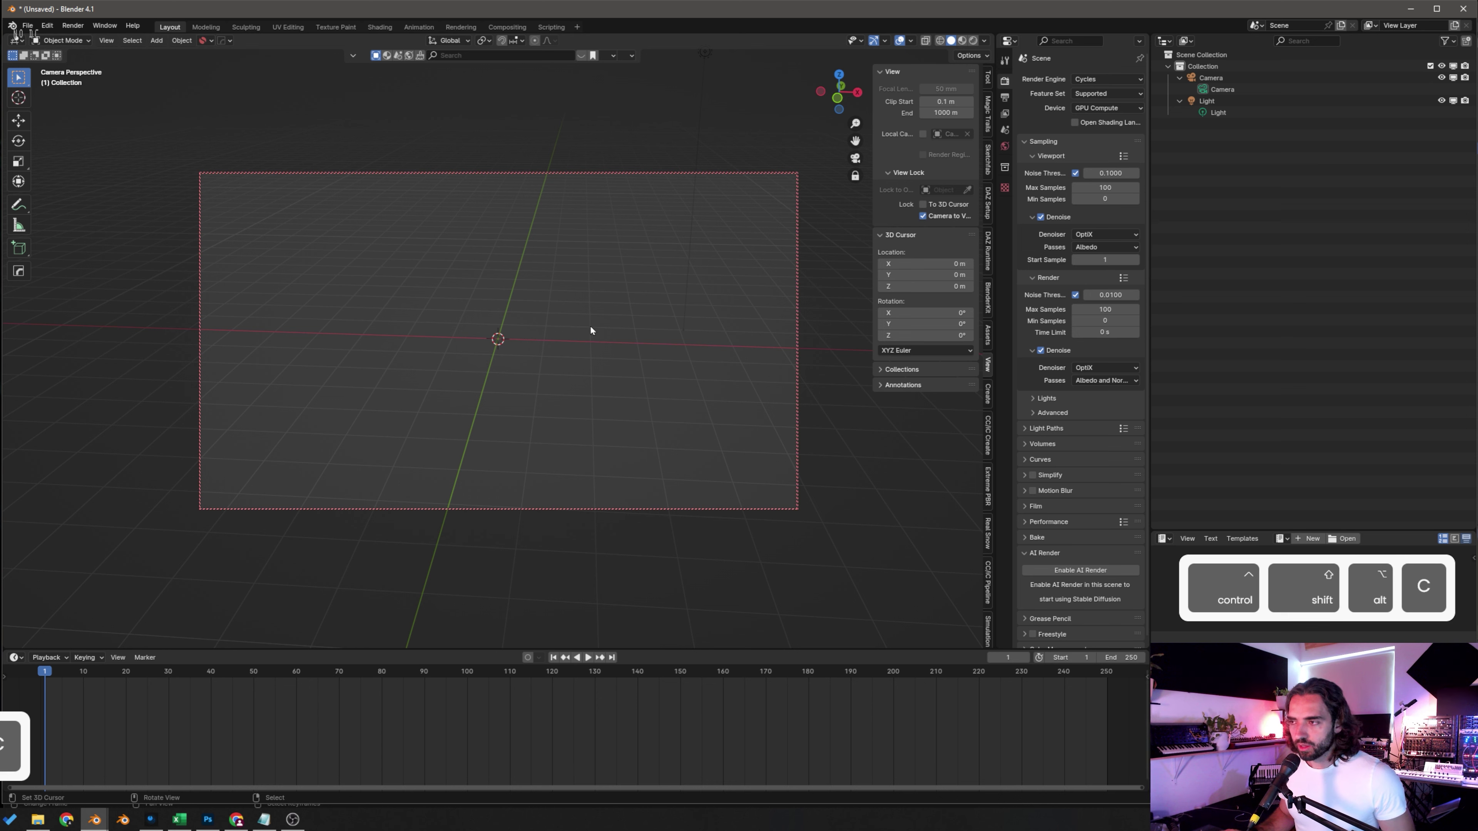
{"action": "middle_click_drag", "start_coordinate": [613, 330], "coordinate": [653, 268]}
{"action": "key", "text": "ctrl+shift+alt+c"}
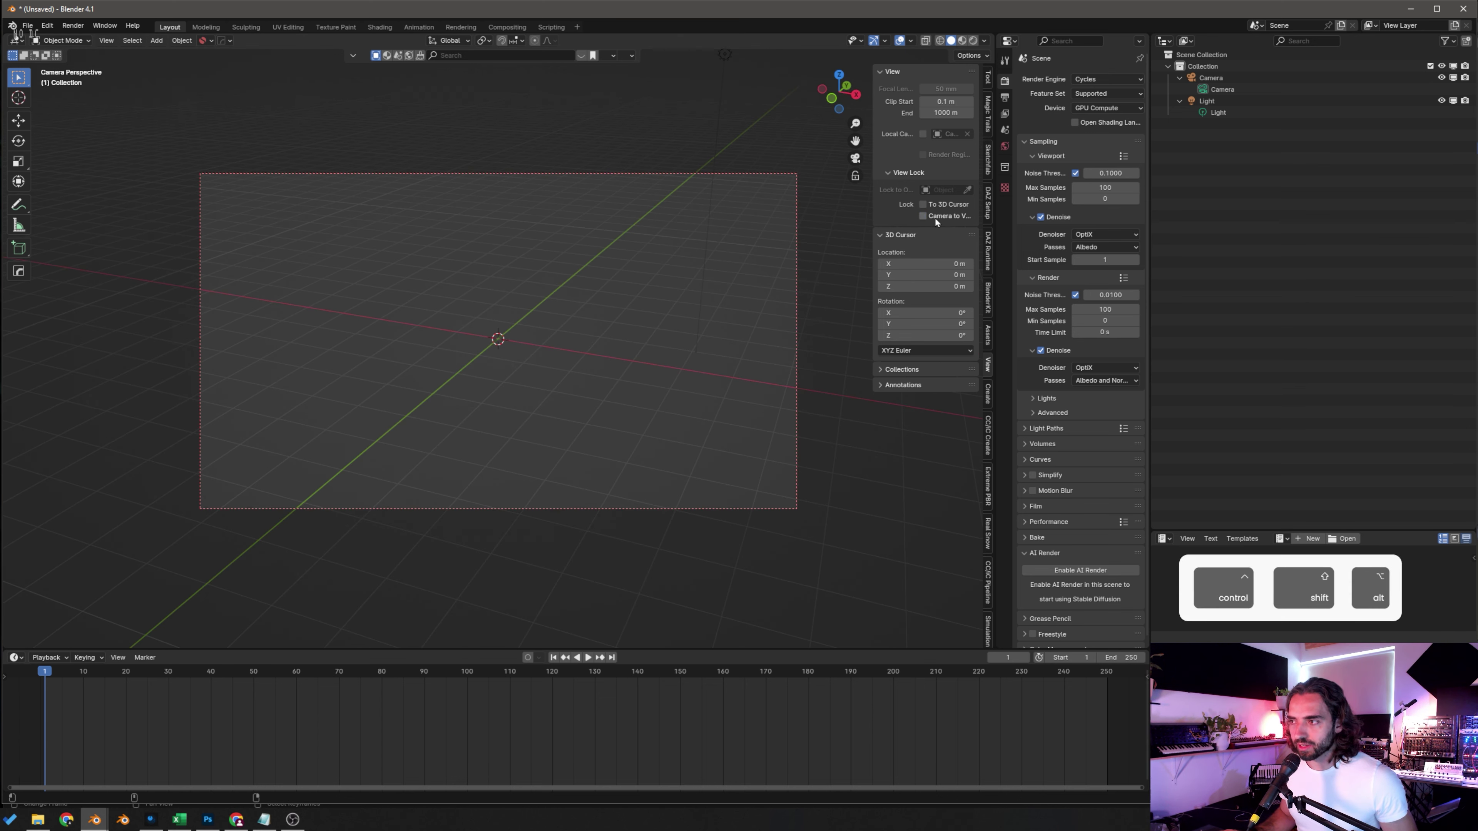
{"action": "key", "text": "ctrl+shift+alt+c"}
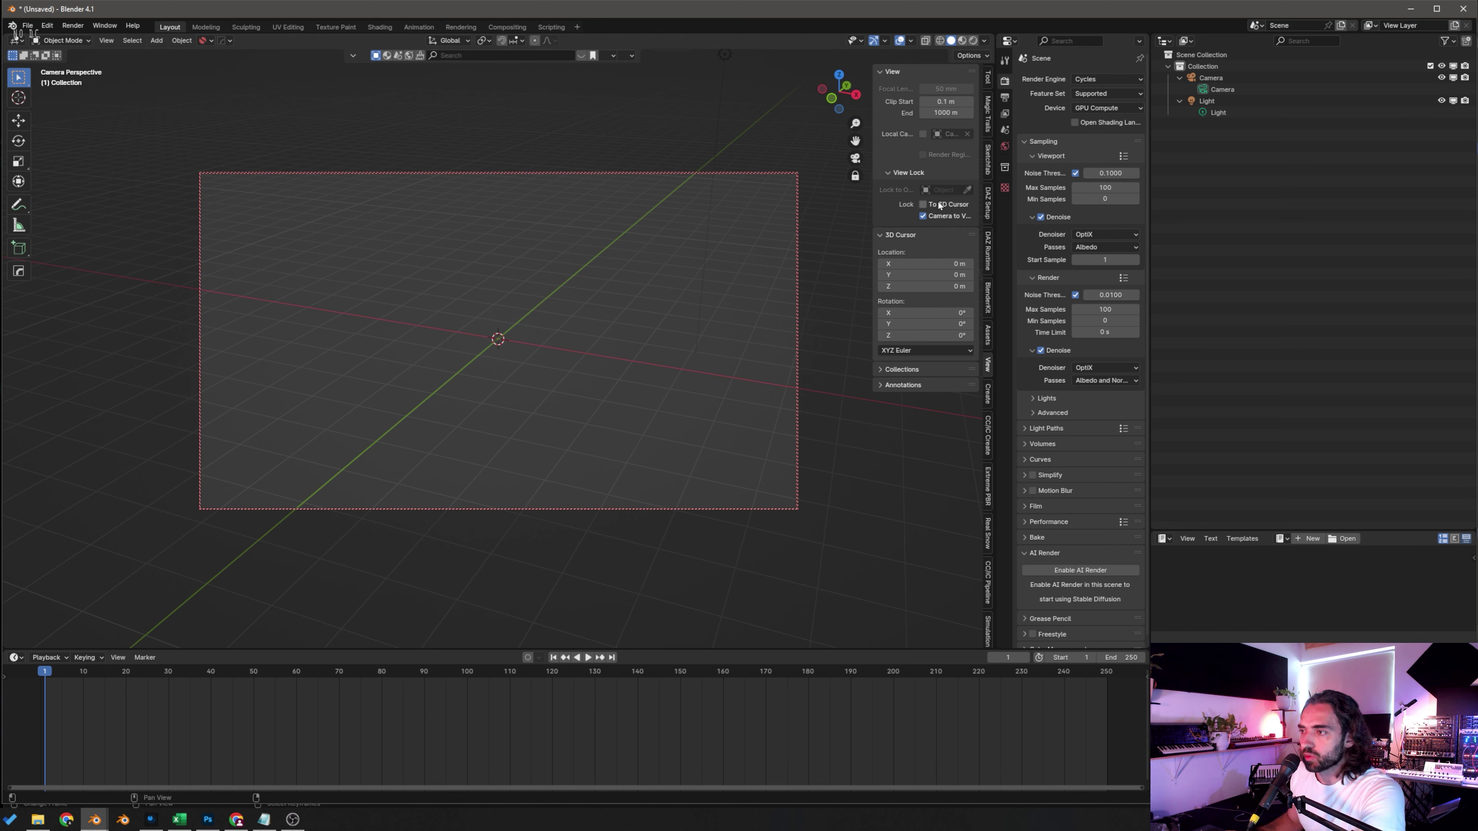
Step: Bring up shortcut assignment for the To 3D Cursor lock option, orbit the view, and turn off the Camera to View lock
{"action": "right_click", "coordinate": [939, 205]}
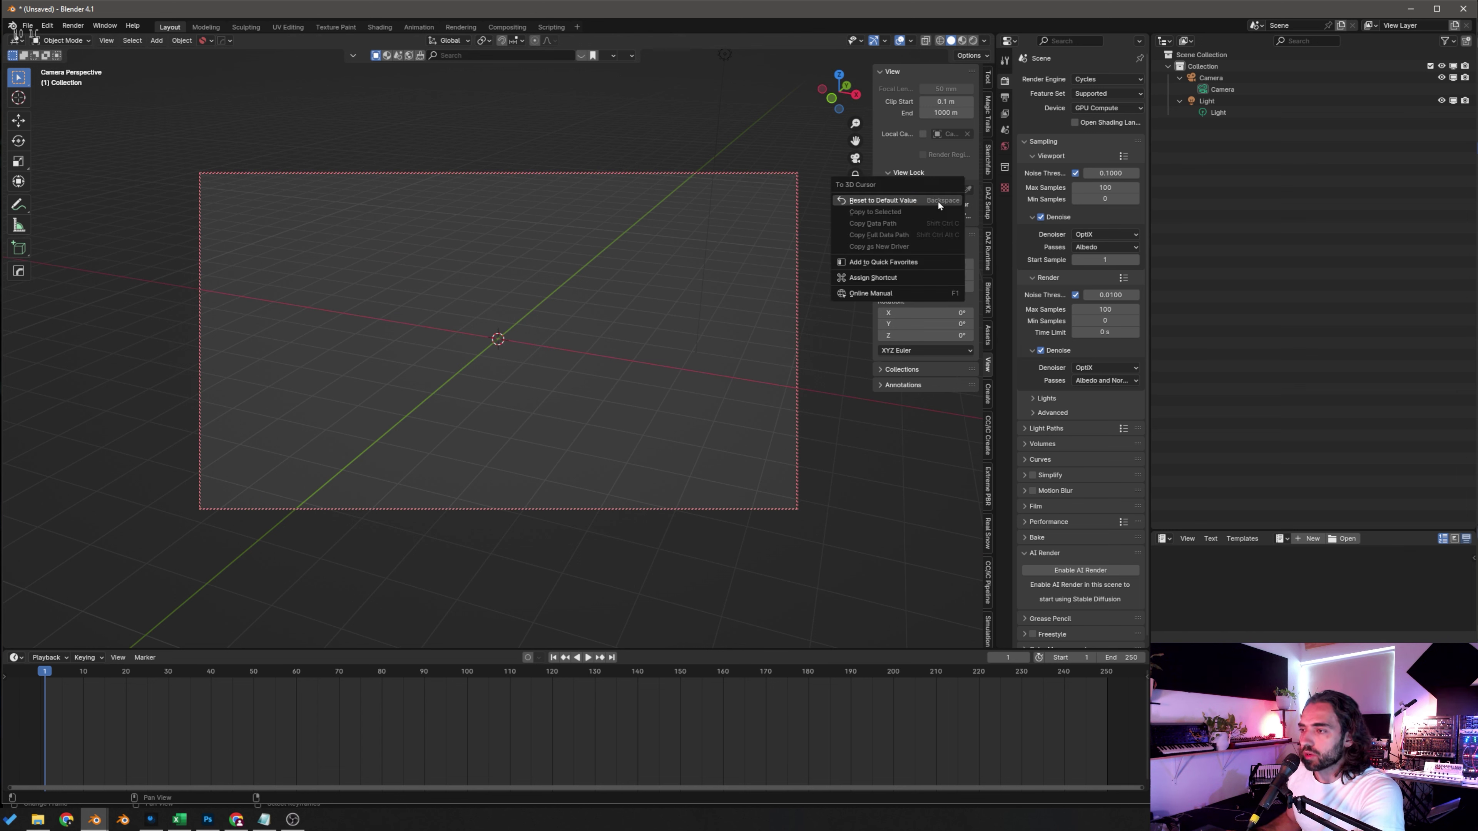
{"action": "left_click", "coordinate": [905, 277]}
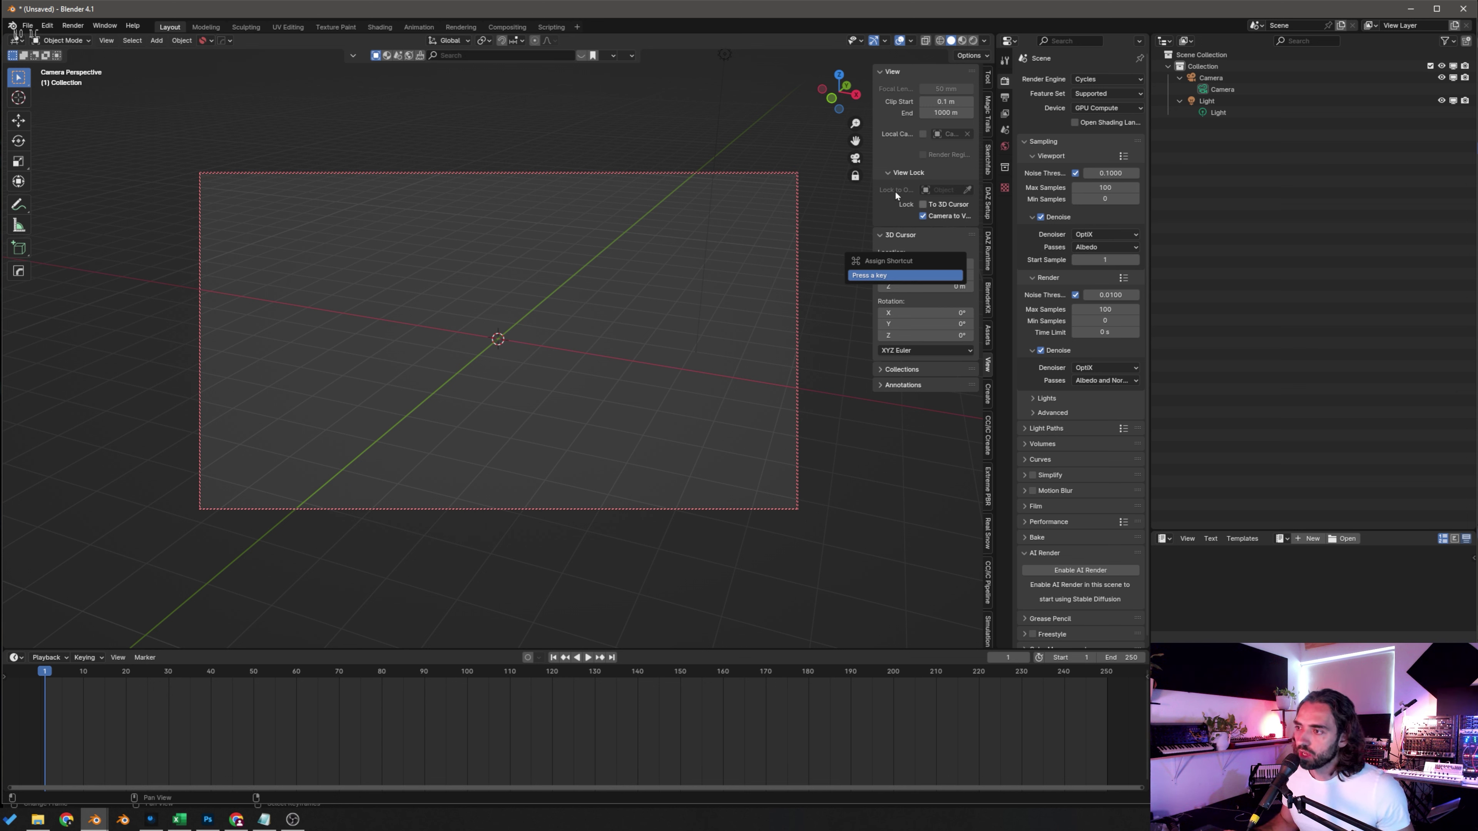
{"action": "key", "text": "ctrl+shift+alt+c"}
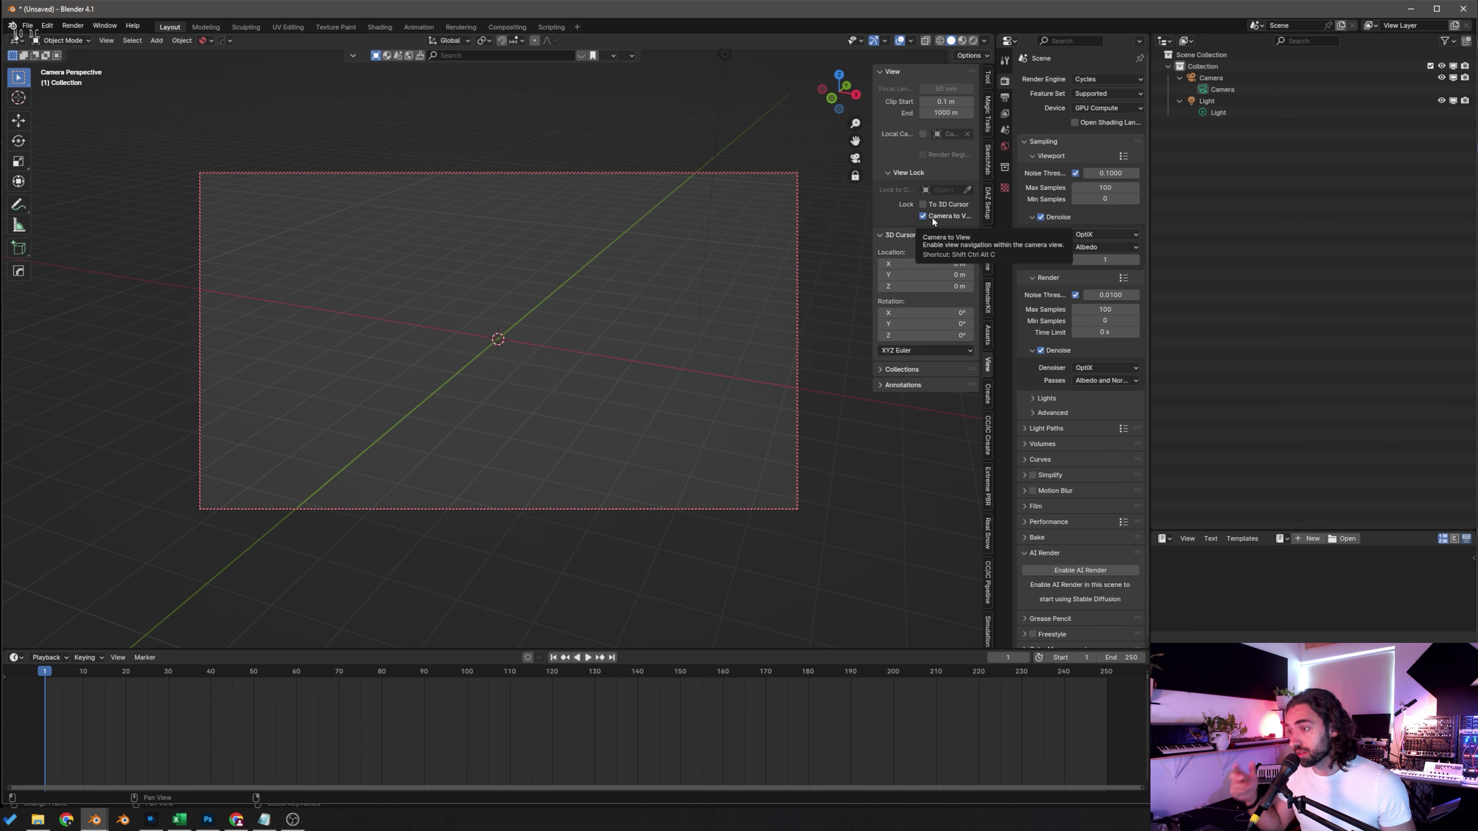
{"action": "middle_click_drag", "start_coordinate": [579, 342], "coordinate": [634, 357]}
{"action": "key", "text": "ctrl+shift+alt+c"}
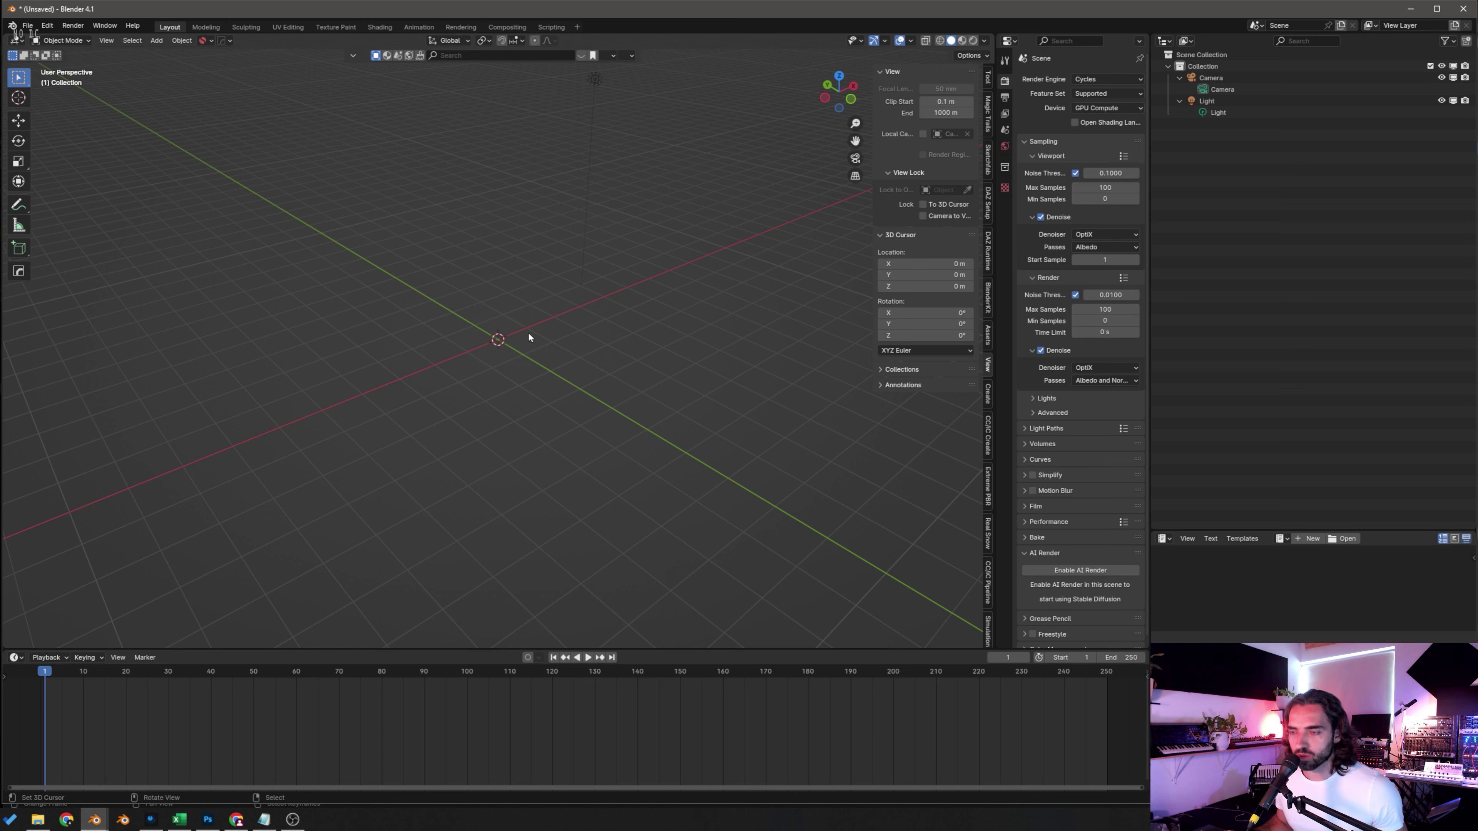
Step: Add a cube mesh at the world origin
{"action": "key", "text": "shift+a"}
{"action": "mouse_move", "coordinate": [524, 347]}
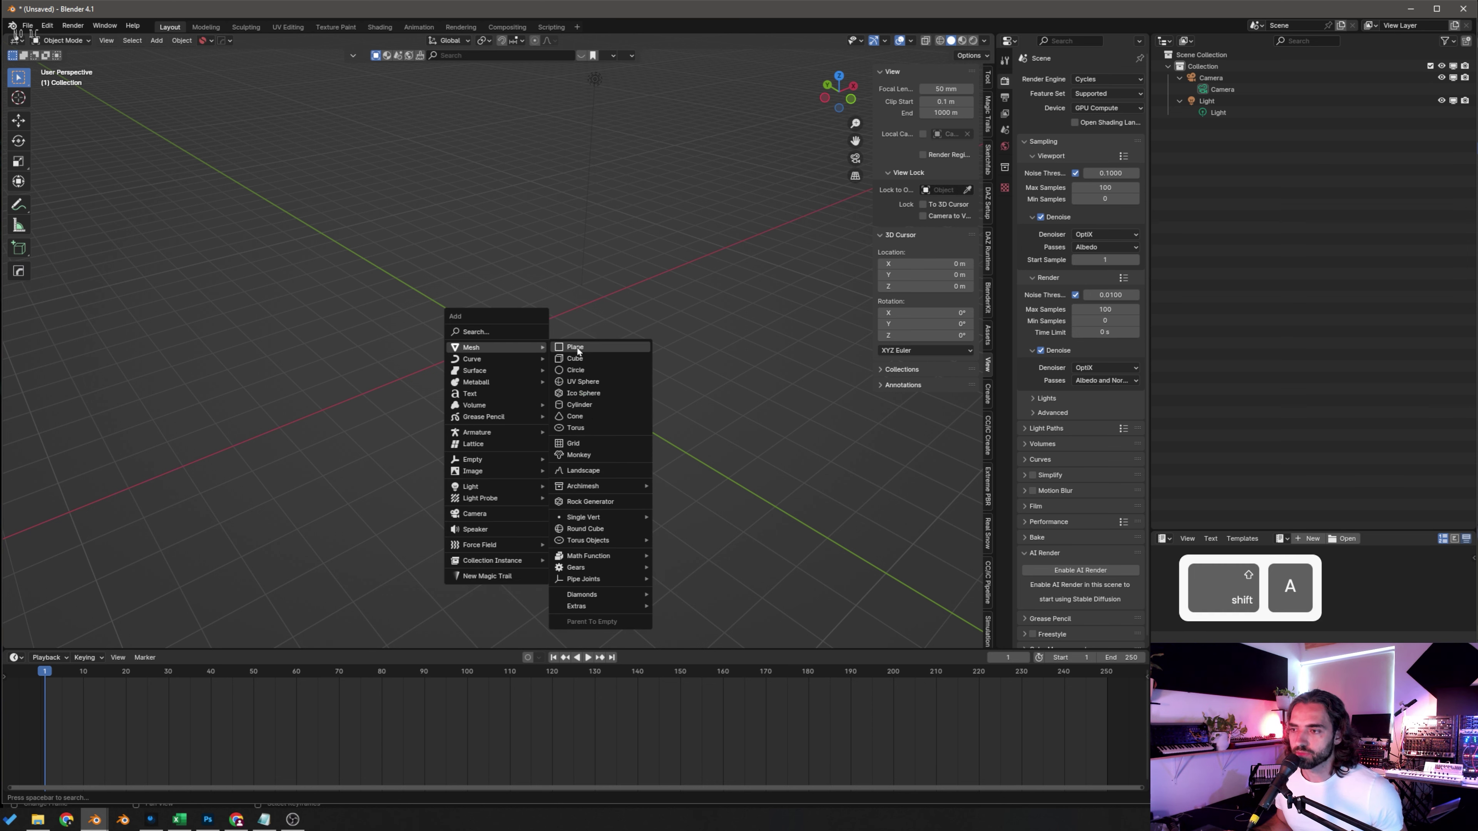
{"action": "left_click", "coordinate": [591, 357]}
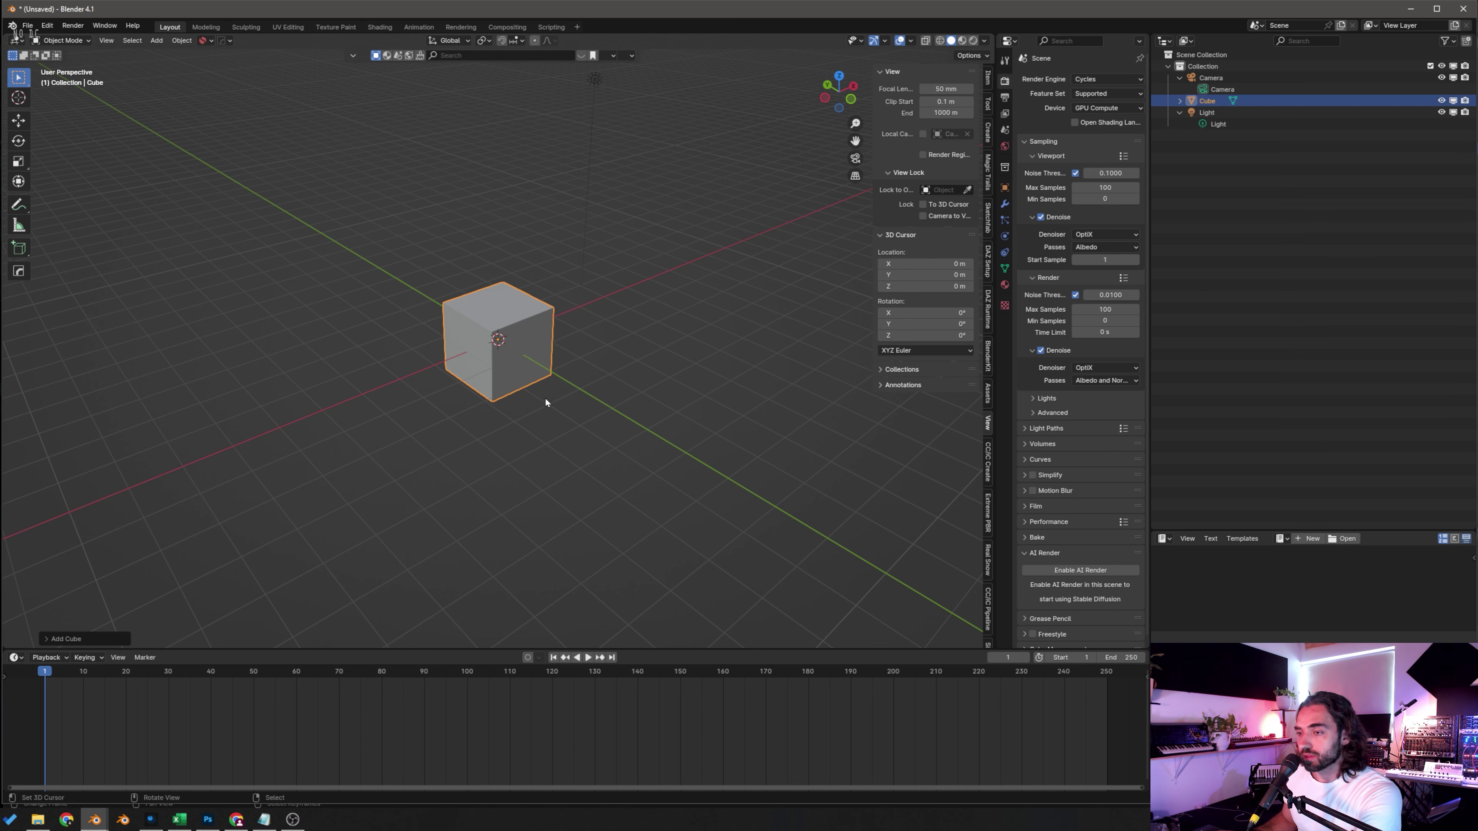
Step: Practise orbiting, panning and zooming the viewport around the cube
{"action": "mouse_move", "coordinate": [553, 405]}
{"action": "middle_mouse_down"}
{"action": "mouse_move", "coordinate": [685, 403]}
{"action": "mouse_move", "coordinate": [723, 336]}
{"action": "mouse_move", "coordinate": [554, 317]}
{"action": "mouse_move", "coordinate": [446, 395]}
{"action": "mouse_move", "coordinate": [586, 460]}
{"action": "mouse_move", "coordinate": [640, 424]}
{"action": "mouse_move", "coordinate": [570, 390]}
{"action": "middle_mouse_up"}
{"action": "key", "text": "shift"}
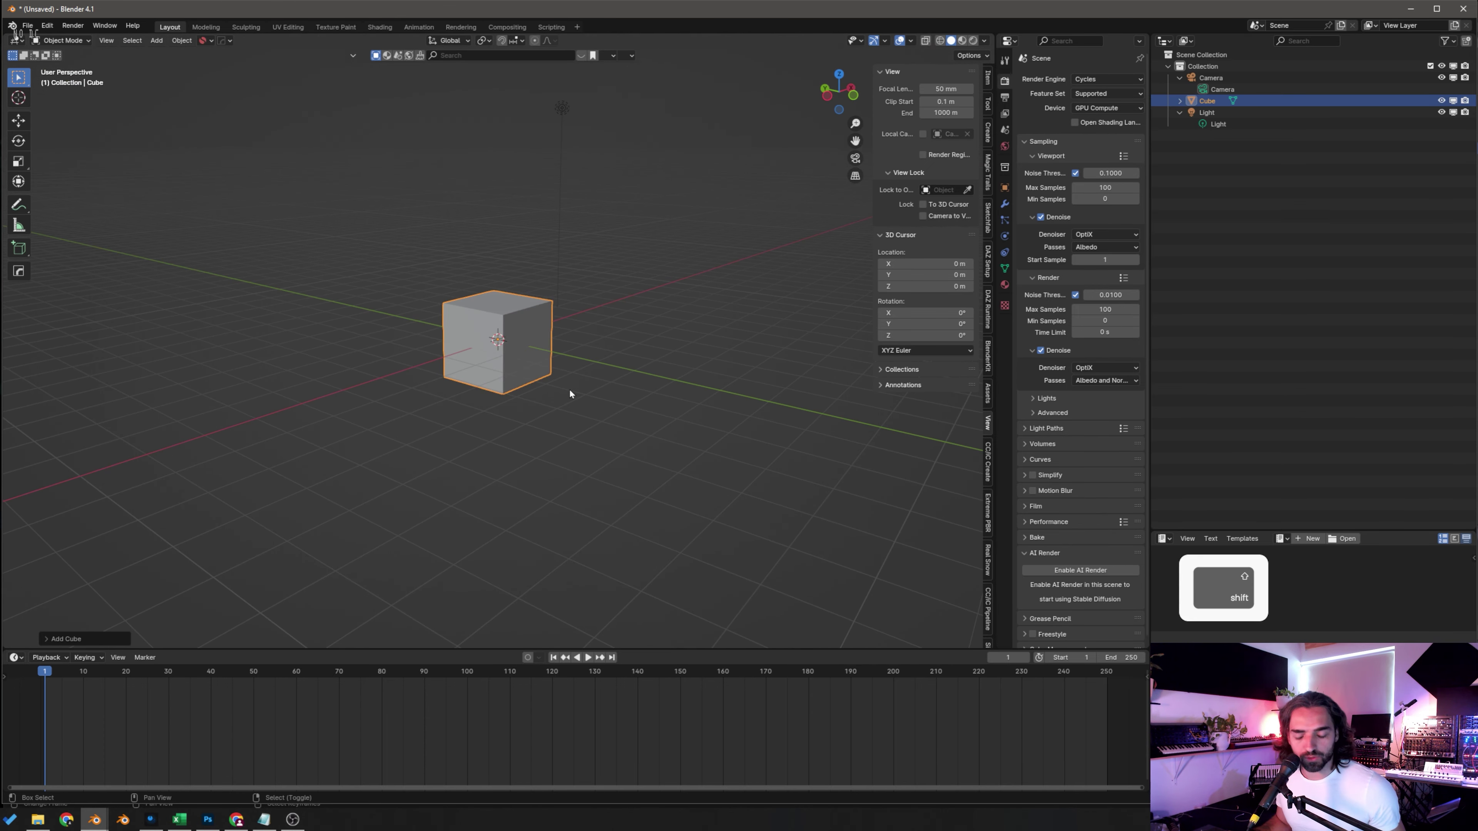
{"action": "middle_click_drag", "start_coordinate": [553, 369], "coordinate": [600, 464], "text": "shift"}
{"action": "mouse_move", "coordinate": [601, 406]}
{"action": "middle_mouse_down"}
{"action": "mouse_move", "coordinate": [597, 429]}
{"action": "mouse_move", "coordinate": [480, 433]}
{"action": "mouse_move", "coordinate": [702, 354]}
{"action": "mouse_move", "coordinate": [543, 381]}
{"action": "mouse_move", "coordinate": [599, 440]}
{"action": "mouse_move", "coordinate": [635, 397]}
{"action": "mouse_move", "coordinate": [593, 381]}
{"action": "mouse_move", "coordinate": [636, 376]}
{"action": "mouse_move", "coordinate": [584, 374]}
{"action": "mouse_move", "coordinate": [619, 423]}
{"action": "mouse_move", "coordinate": [526, 563]}
{"action": "mouse_move", "coordinate": [654, 379]}
{"action": "mouse_move", "coordinate": [601, 344]}
{"action": "mouse_move", "coordinate": [577, 409]}
{"action": "middle_mouse_up"}
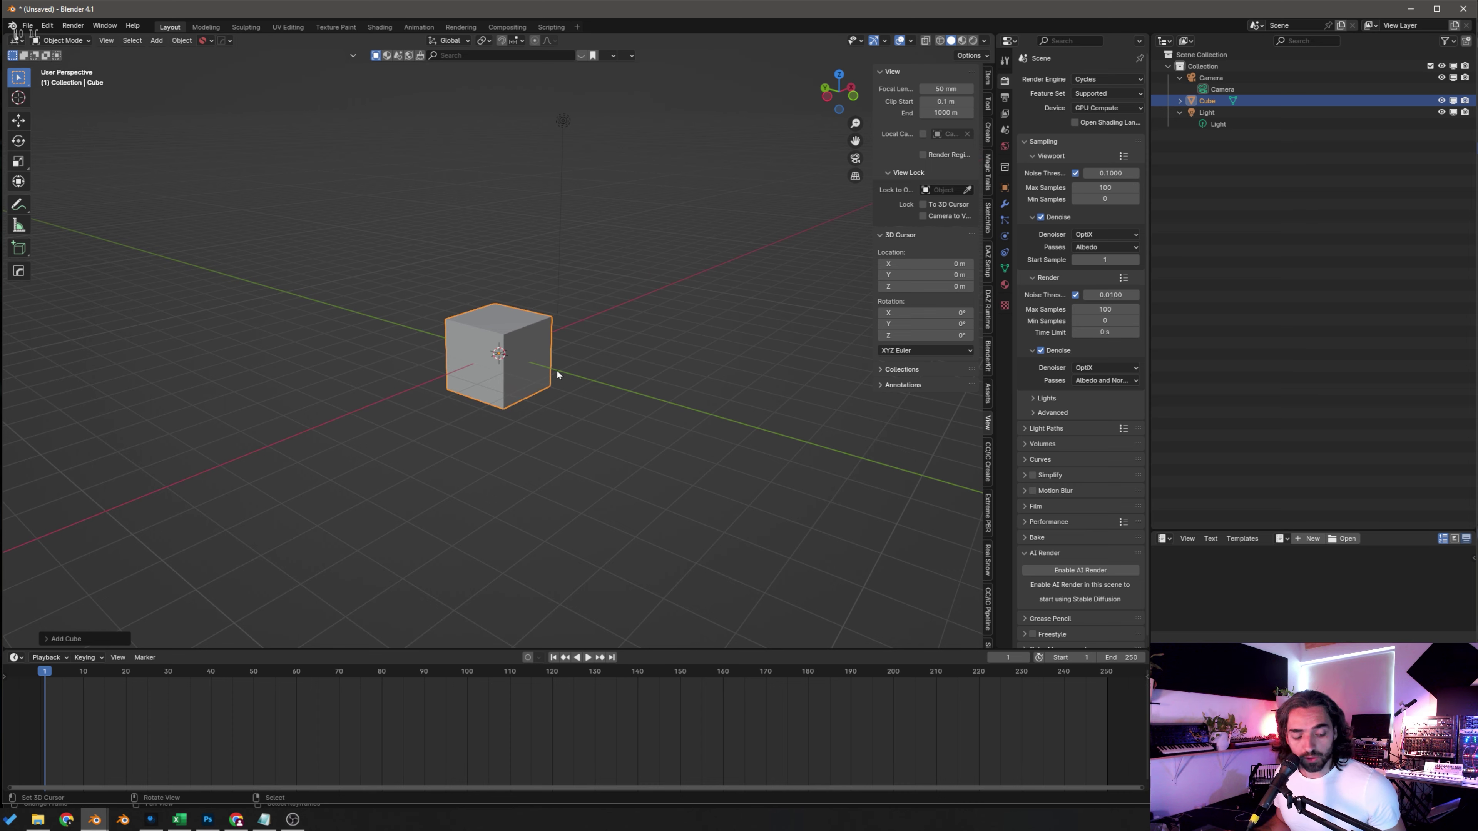
{"action": "middle_click_drag", "start_coordinate": [531, 376], "coordinate": [633, 319], "text": "ctrl"}
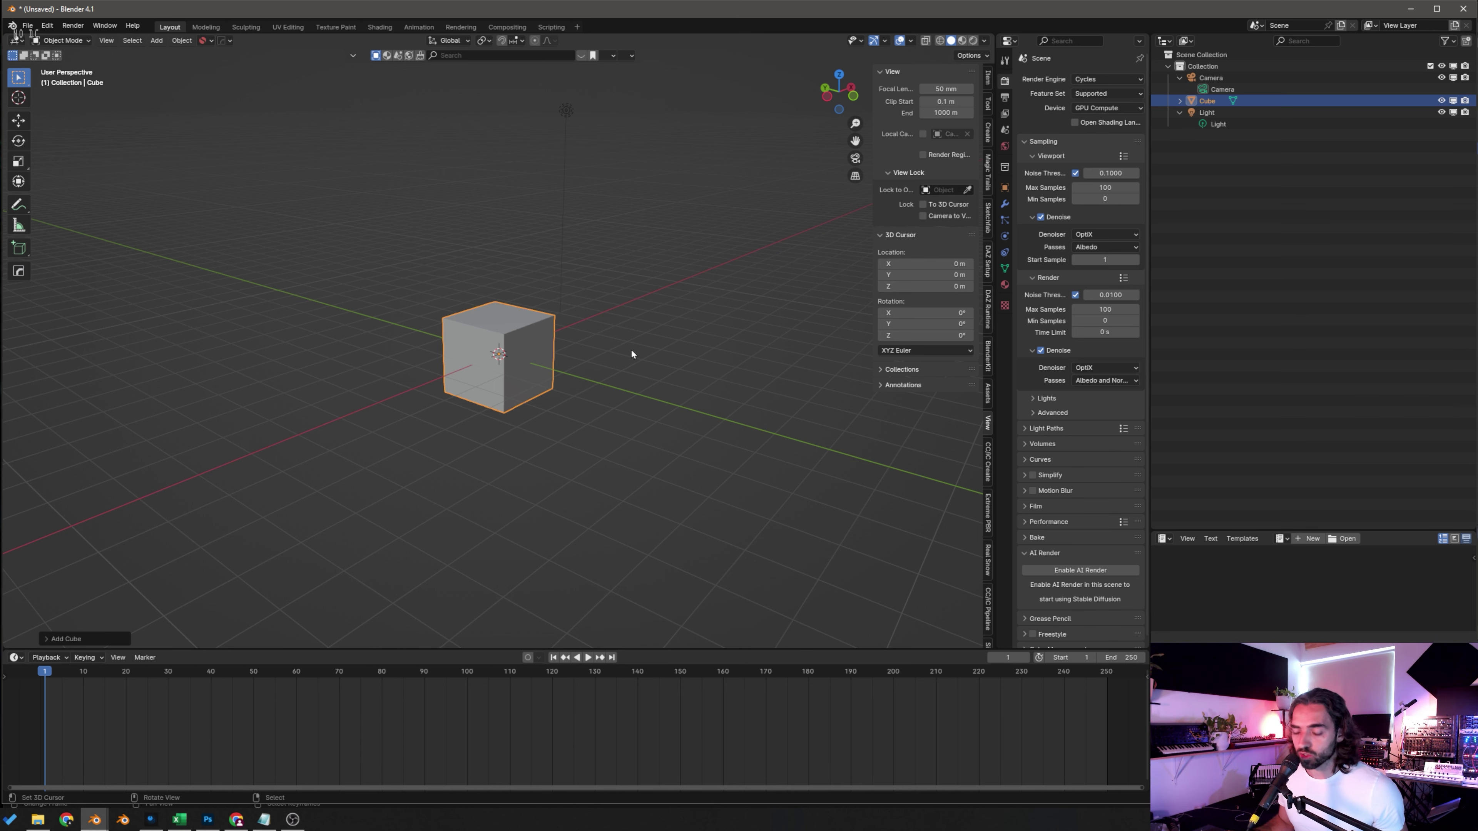
{"action": "mouse_move", "coordinate": [637, 374]}
{"action": "middle_mouse_down"}
{"action": "mouse_move", "coordinate": [564, 366]}
{"action": "mouse_move", "coordinate": [582, 380]}
{"action": "mouse_move", "coordinate": [574, 365]}
{"action": "mouse_move", "coordinate": [606, 372]}
{"action": "mouse_move", "coordinate": [528, 382]}
{"action": "mouse_move", "coordinate": [708, 378]}
{"action": "mouse_move", "coordinate": [742, 392]}
{"action": "mouse_move", "coordinate": [727, 364]}
{"action": "mouse_move", "coordinate": [610, 324]}
{"action": "mouse_move", "coordinate": [516, 359]}
{"action": "mouse_move", "coordinate": [718, 363]}
{"action": "mouse_move", "coordinate": [564, 345]}
{"action": "mouse_move", "coordinate": [612, 301]}
{"action": "mouse_move", "coordinate": [588, 387]}
{"action": "mouse_move", "coordinate": [576, 307]}
{"action": "mouse_move", "coordinate": [590, 376]}
{"action": "mouse_move", "coordinate": [612, 219]}
{"action": "mouse_move", "coordinate": [611, 408]}
{"action": "mouse_move", "coordinate": [623, 350]}
{"action": "middle_mouse_up"}
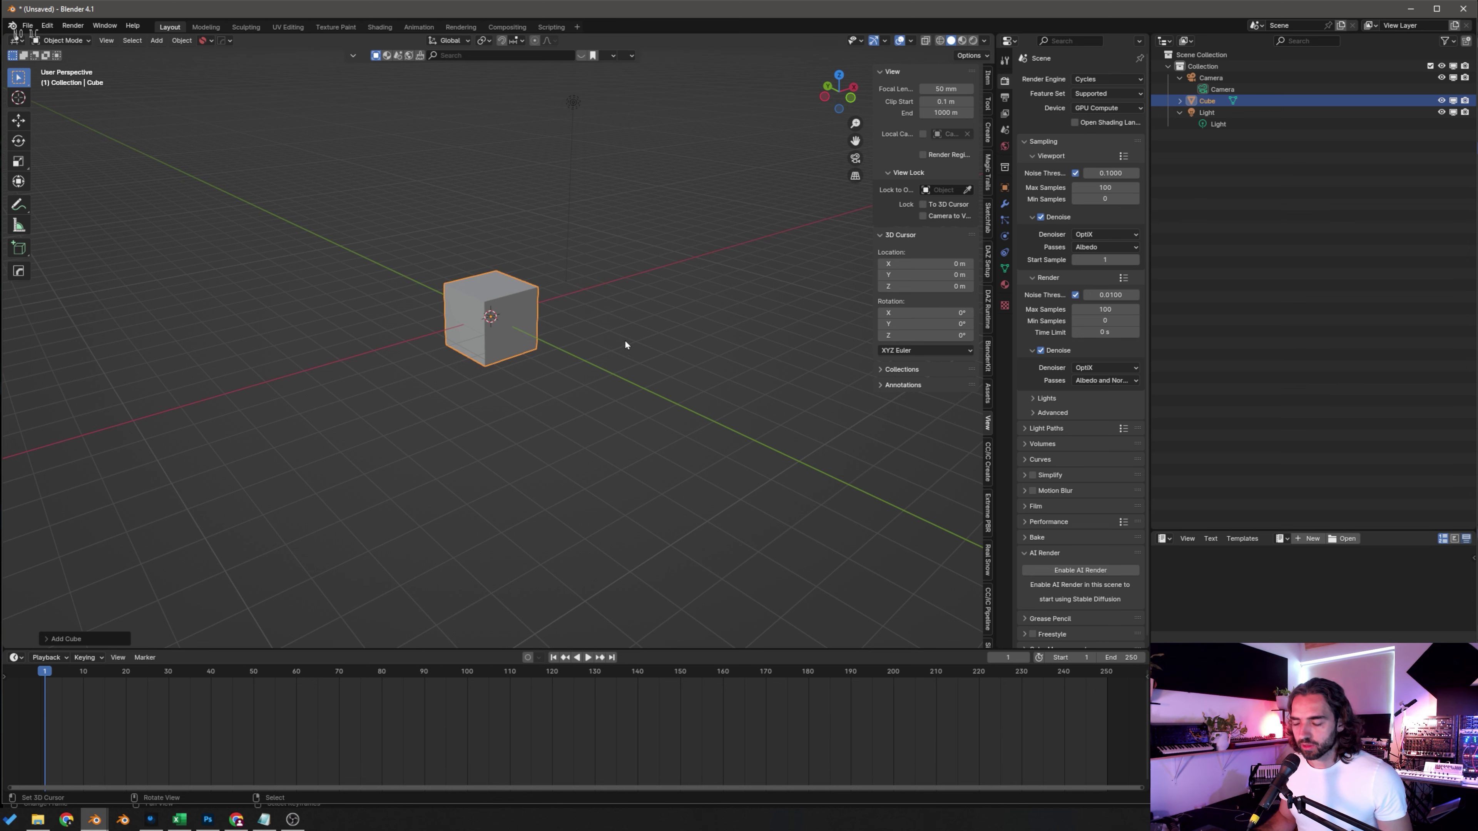
{"action": "middle_click_drag", "start_coordinate": [545, 322], "coordinate": [584, 318]}
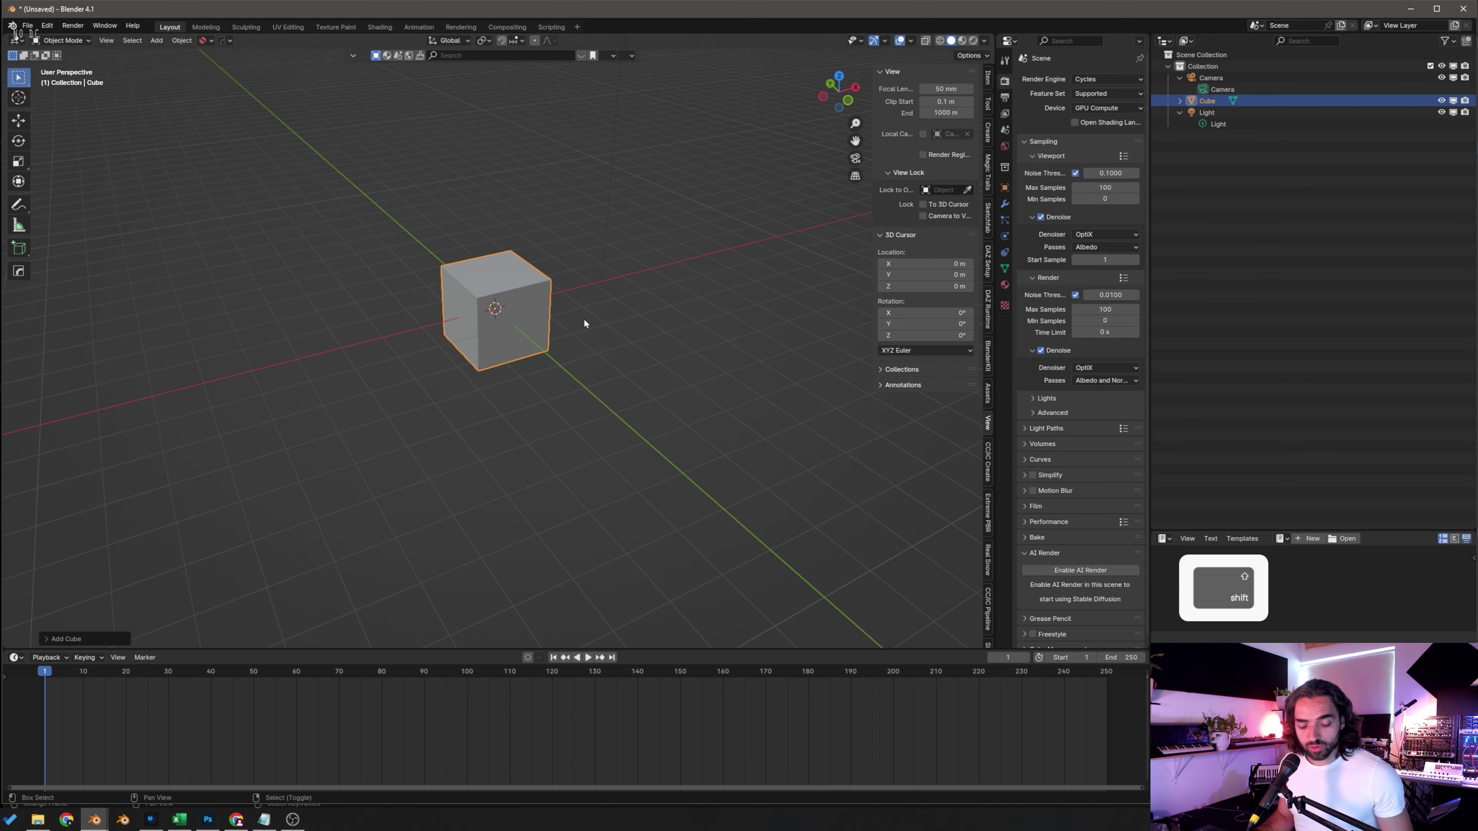
Step: Place the 3D cursor at two different points in the empty space beside the cube, checking the Add options in between
{"action": "key", "text": "shift+a"}
{"action": "mouse_move", "coordinate": [579, 319]}
{"action": "right_click", "coordinate": [646, 251], "text": "shift"}
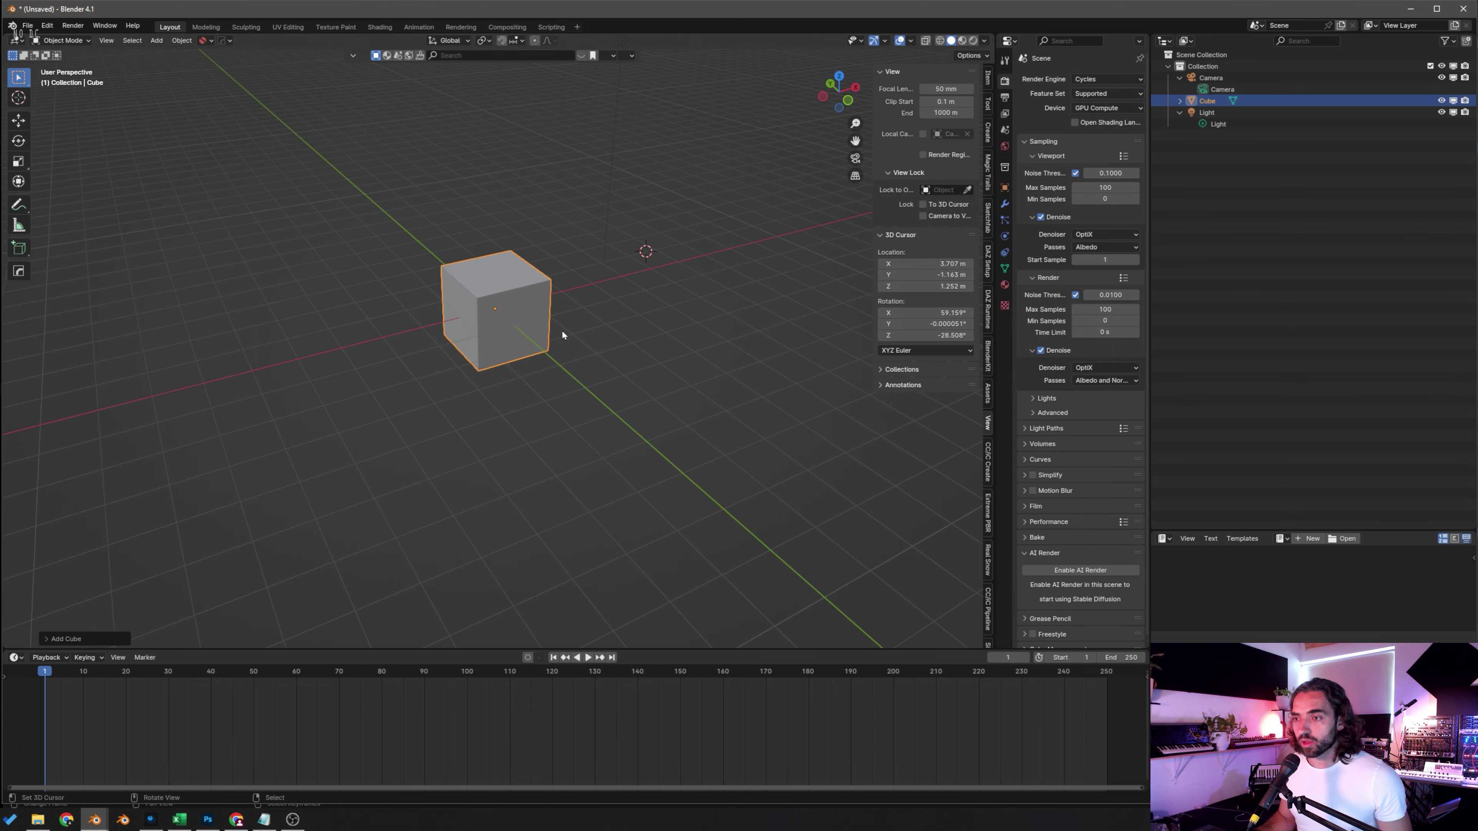
{"action": "middle_click_drag", "start_coordinate": [553, 316], "coordinate": [553, 301]}
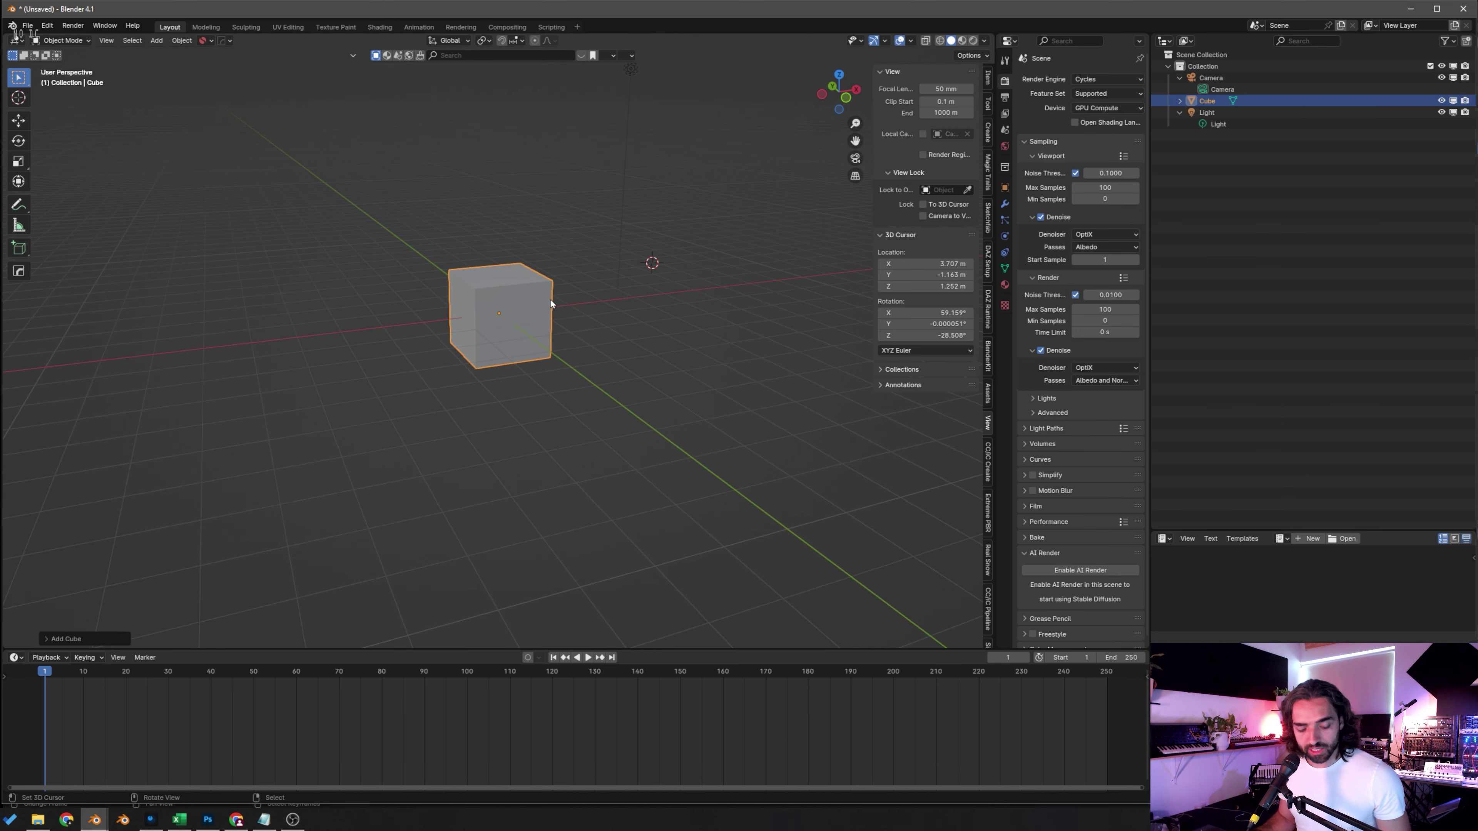
{"action": "key", "text": "shift+a"}
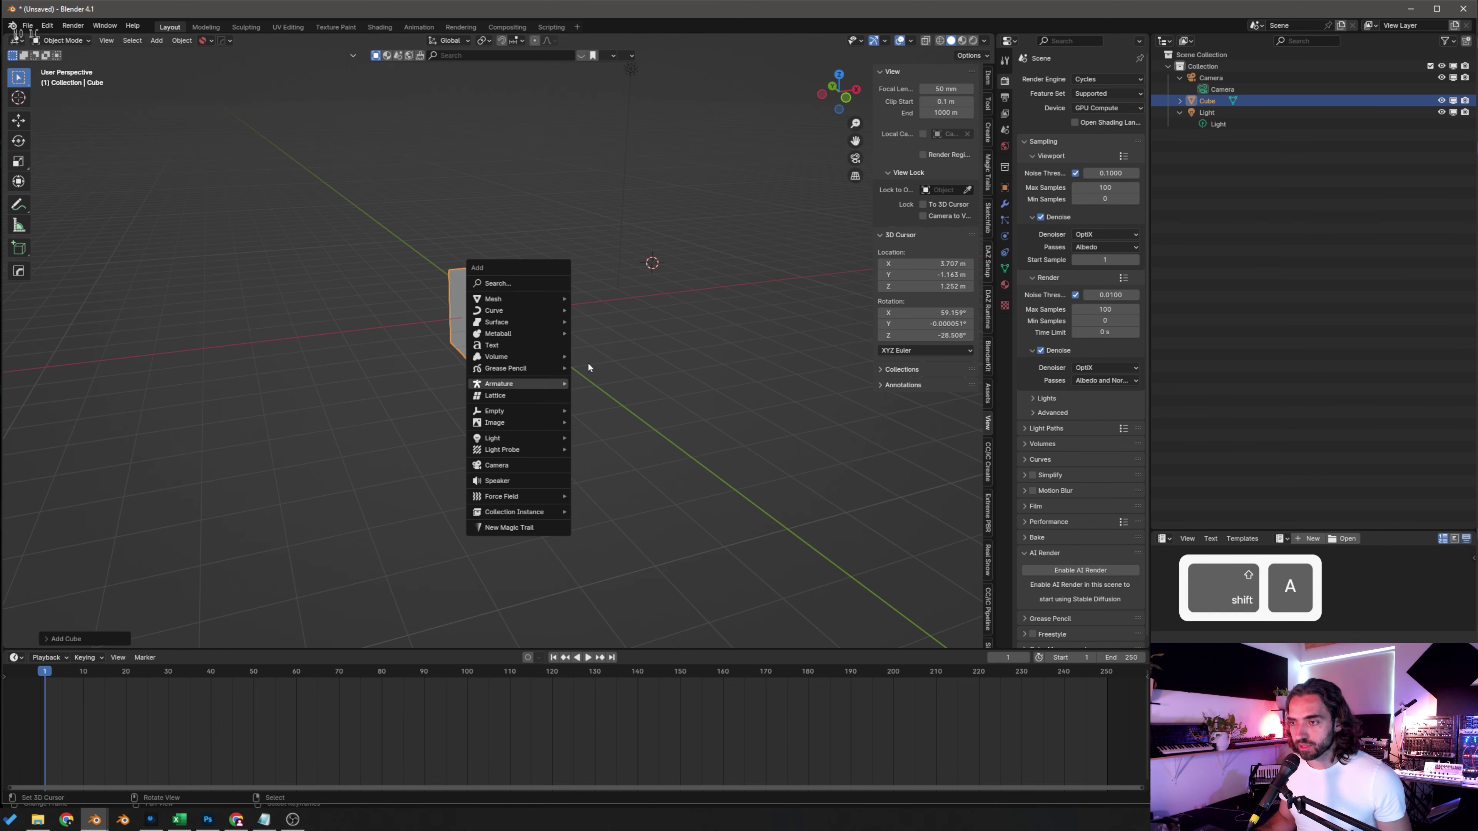
{"action": "right_click", "coordinate": [691, 275], "text": "shift"}
Step: Review the Add and Object commands available while the cube is selected
{"action": "left_click", "coordinate": [157, 41]}
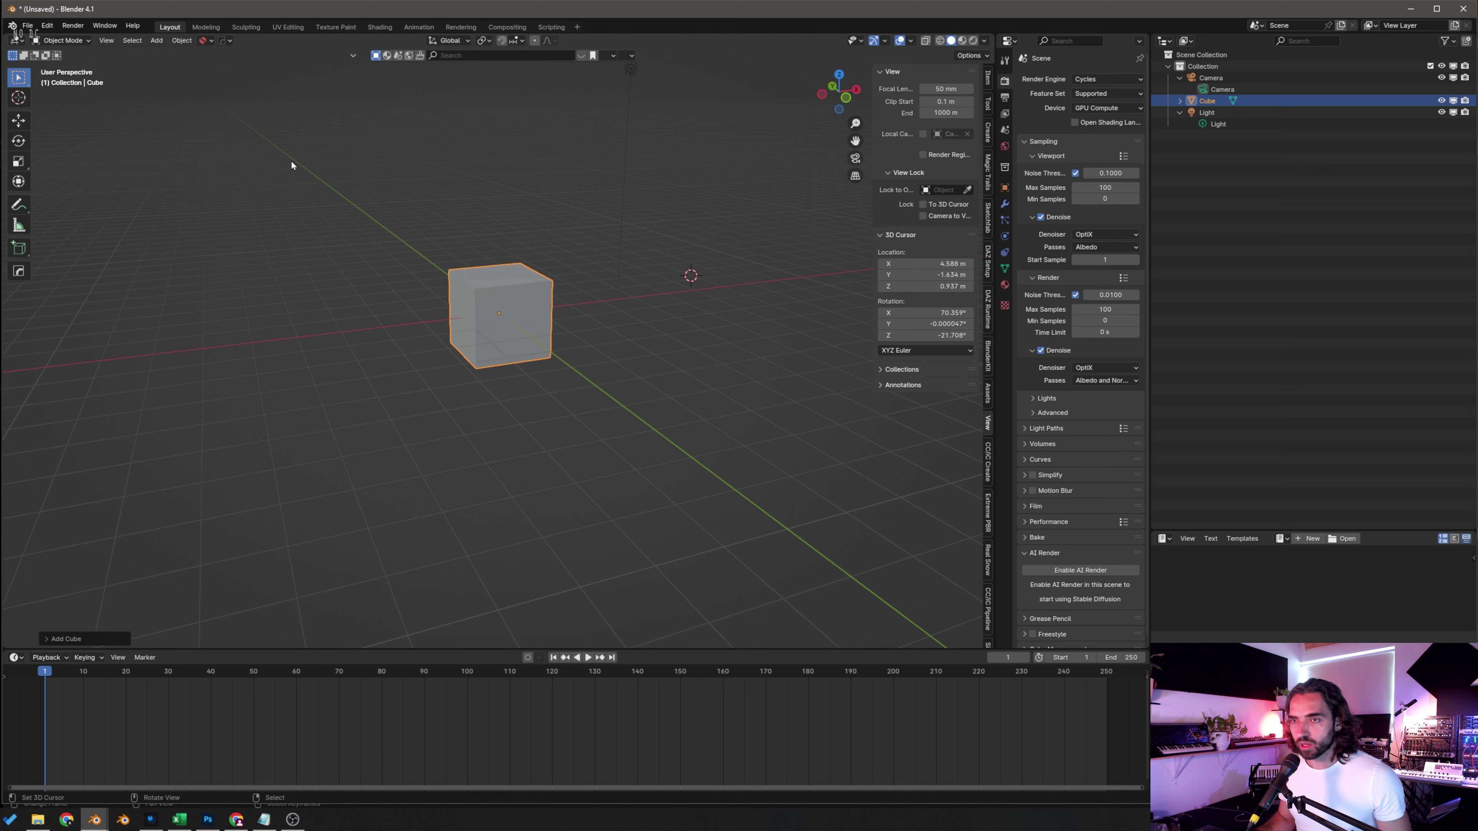
{"action": "key", "text": "shift+a"}
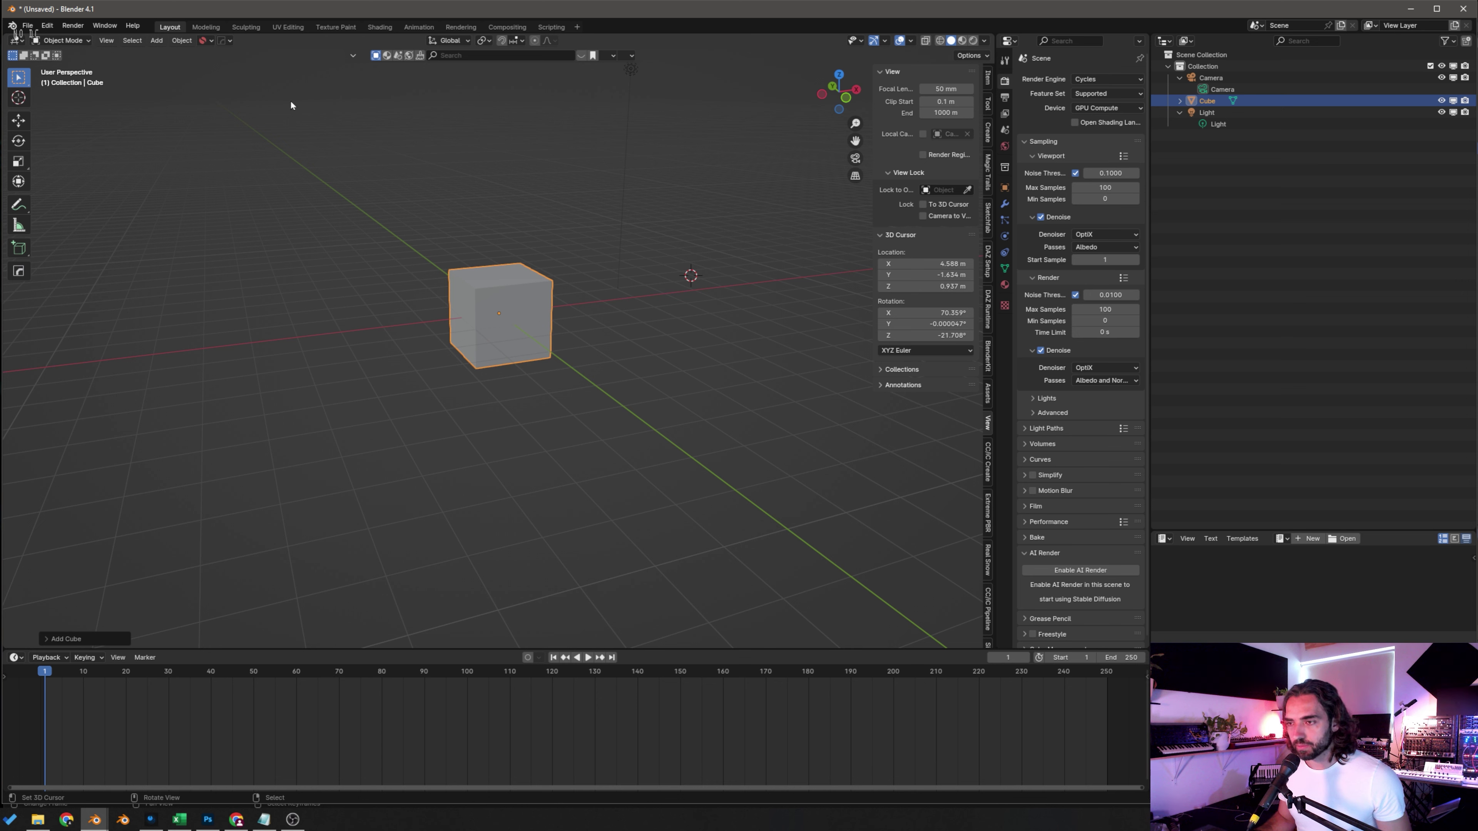
{"action": "left_click", "coordinate": [511, 307]}
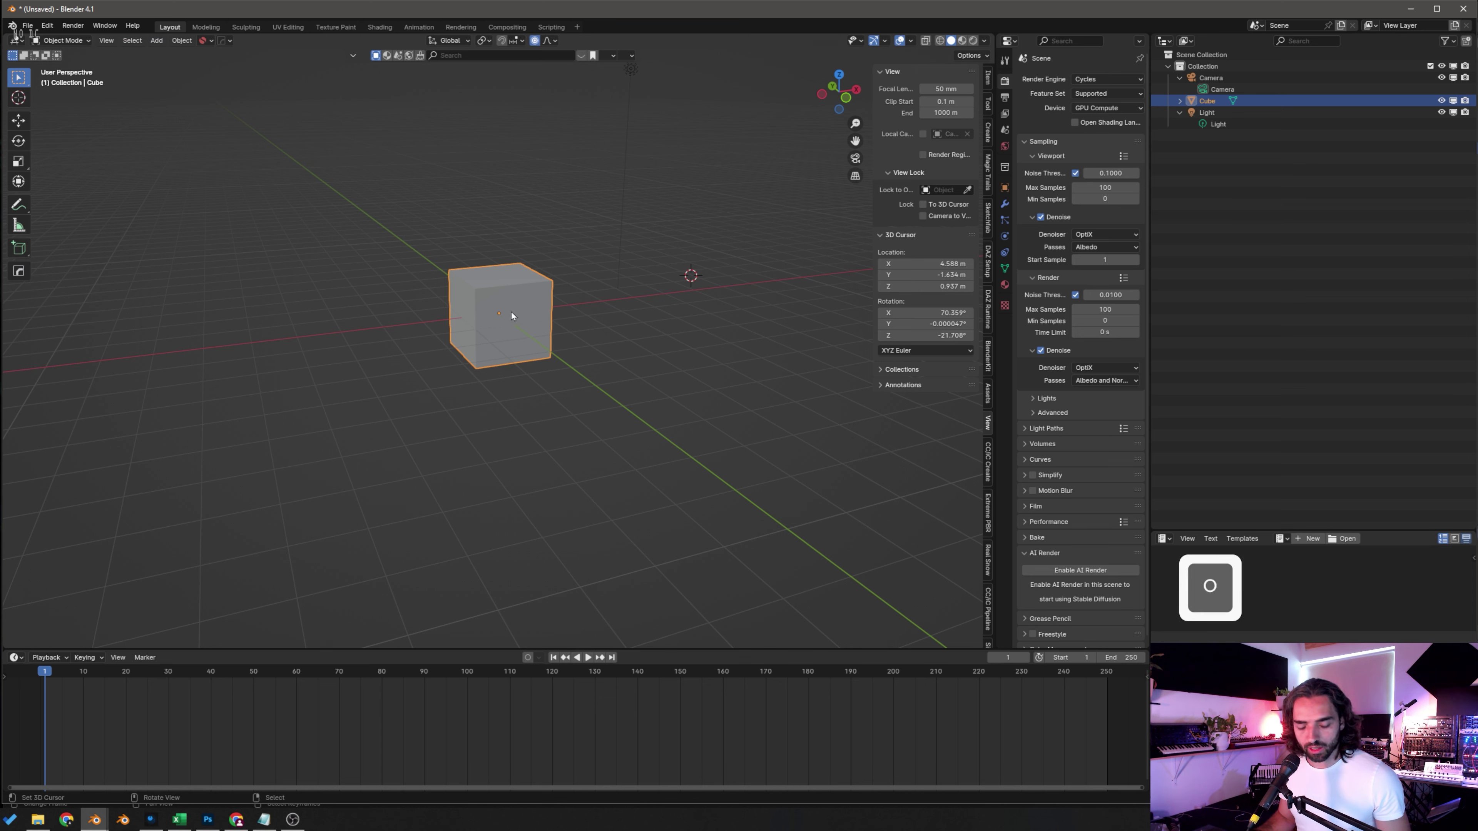
{"action": "key", "text": "w"}
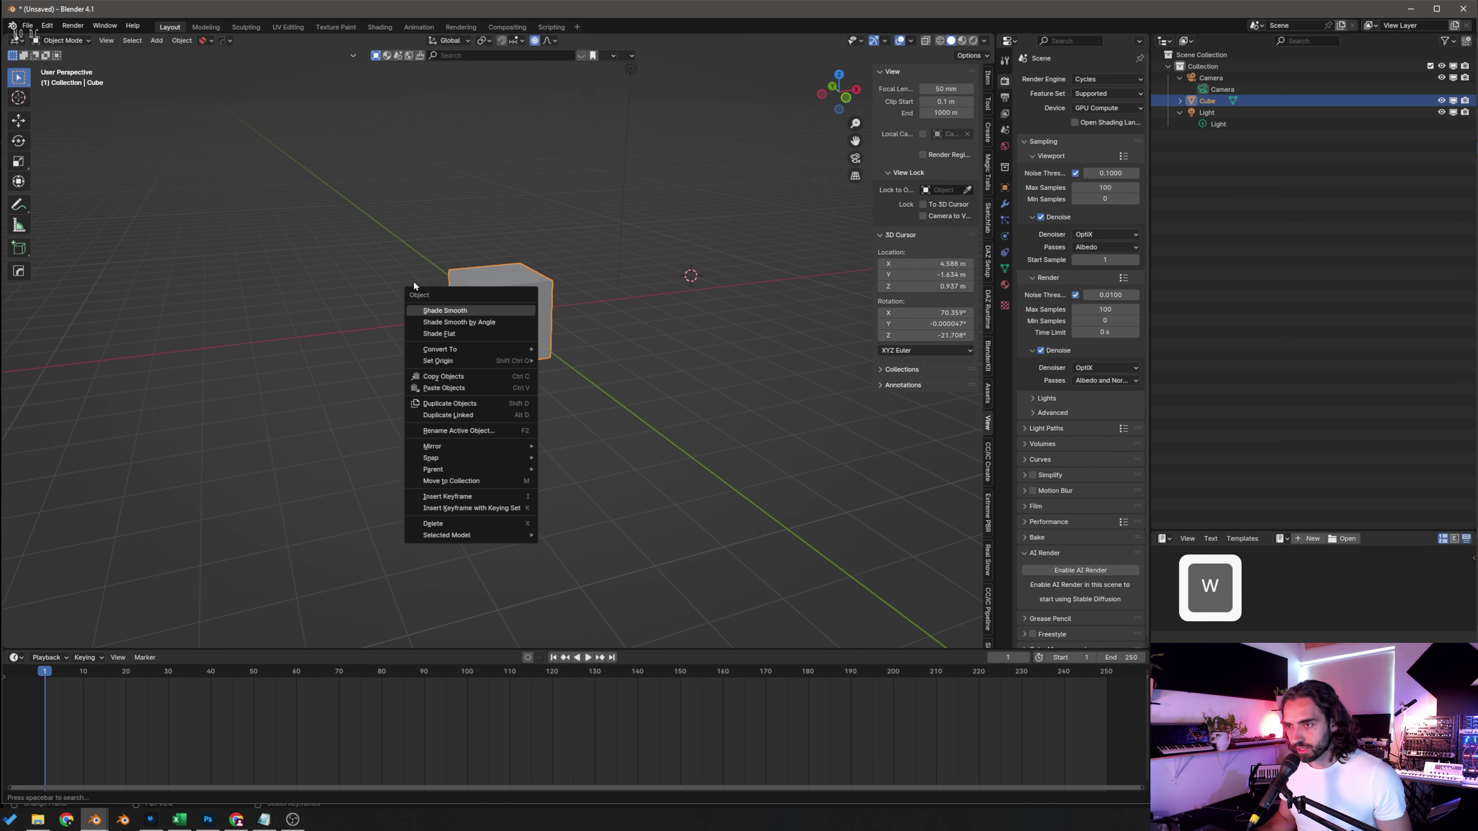
{"action": "left_click", "coordinate": [181, 42]}
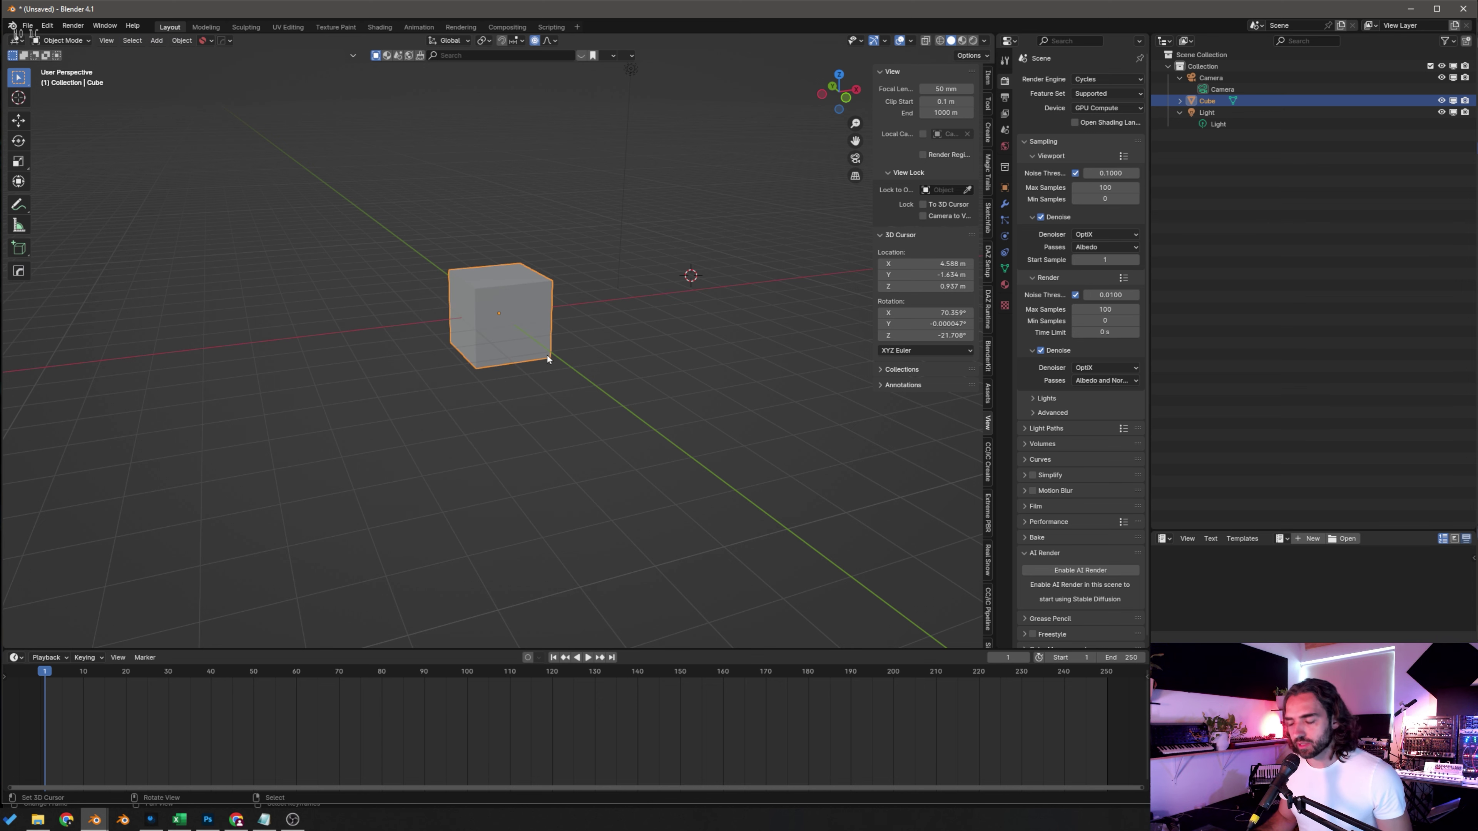
Step: Place the 3D cursor on the cube's front face and deselect the cube
{"action": "right_click", "coordinate": [508, 306], "text": "shift"}
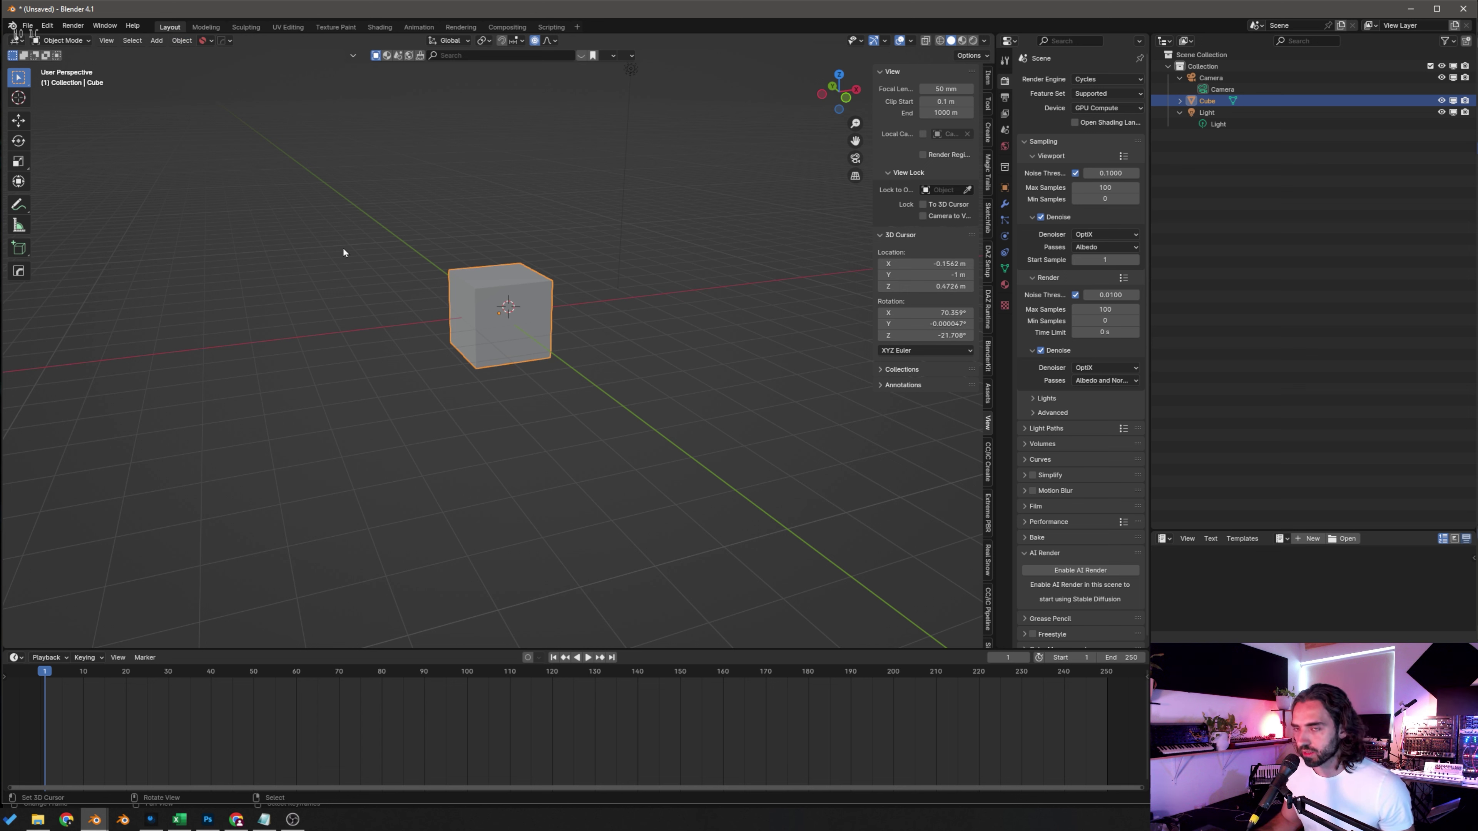
{"action": "key", "text": "w"}
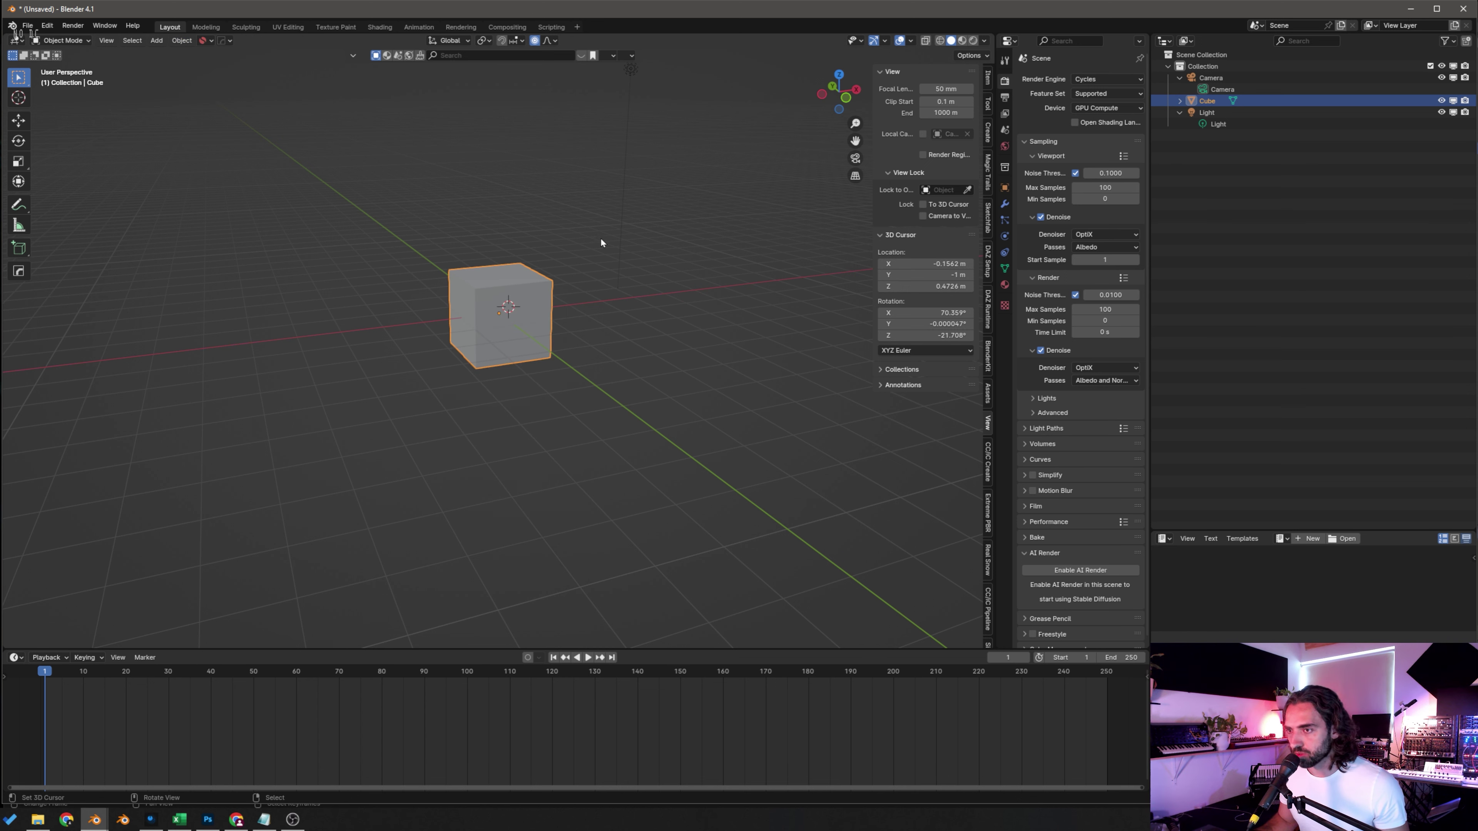
{"action": "left_click", "coordinate": [607, 293]}
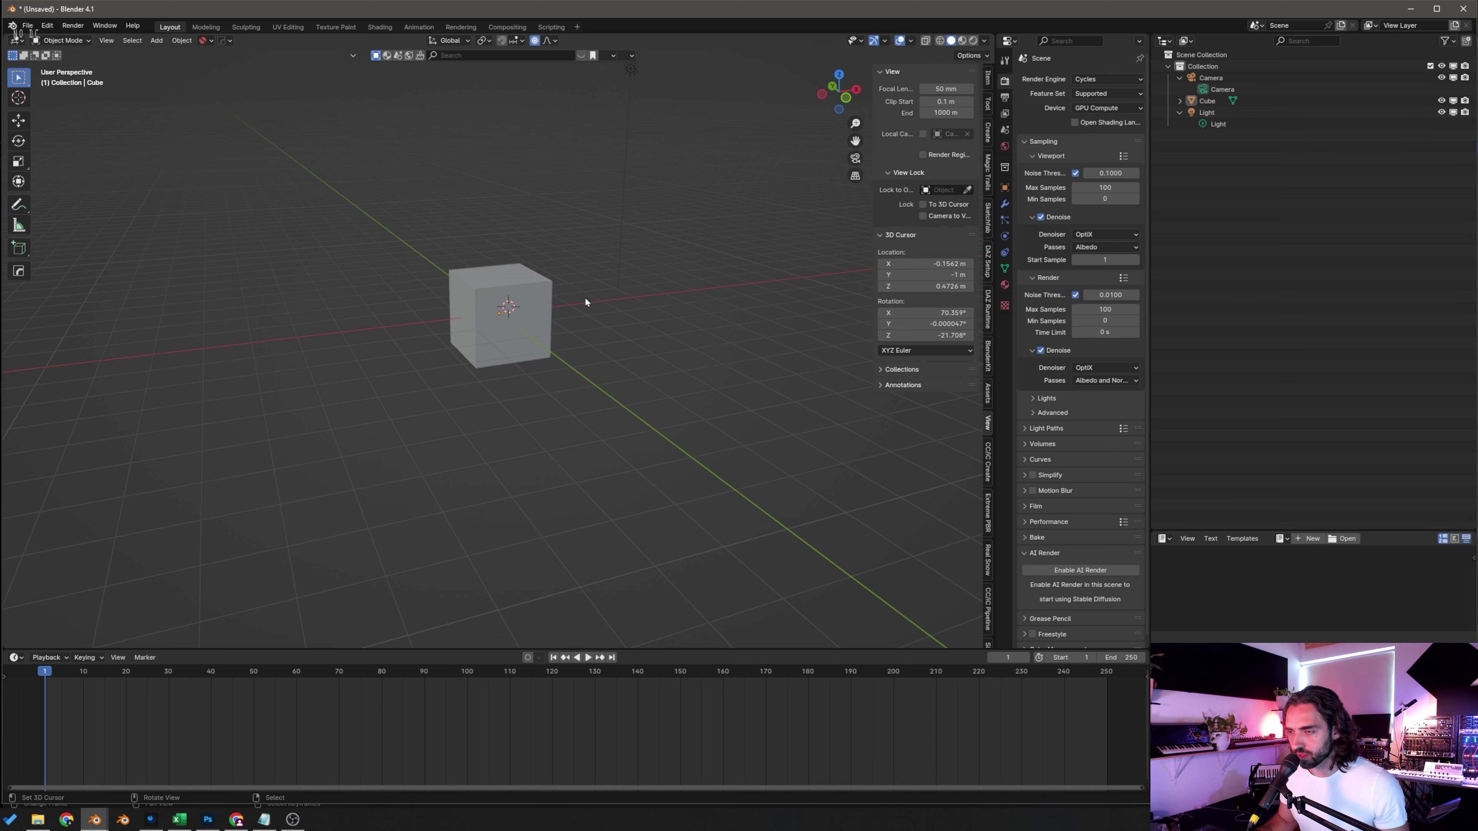
{"action": "key", "text": "w"}
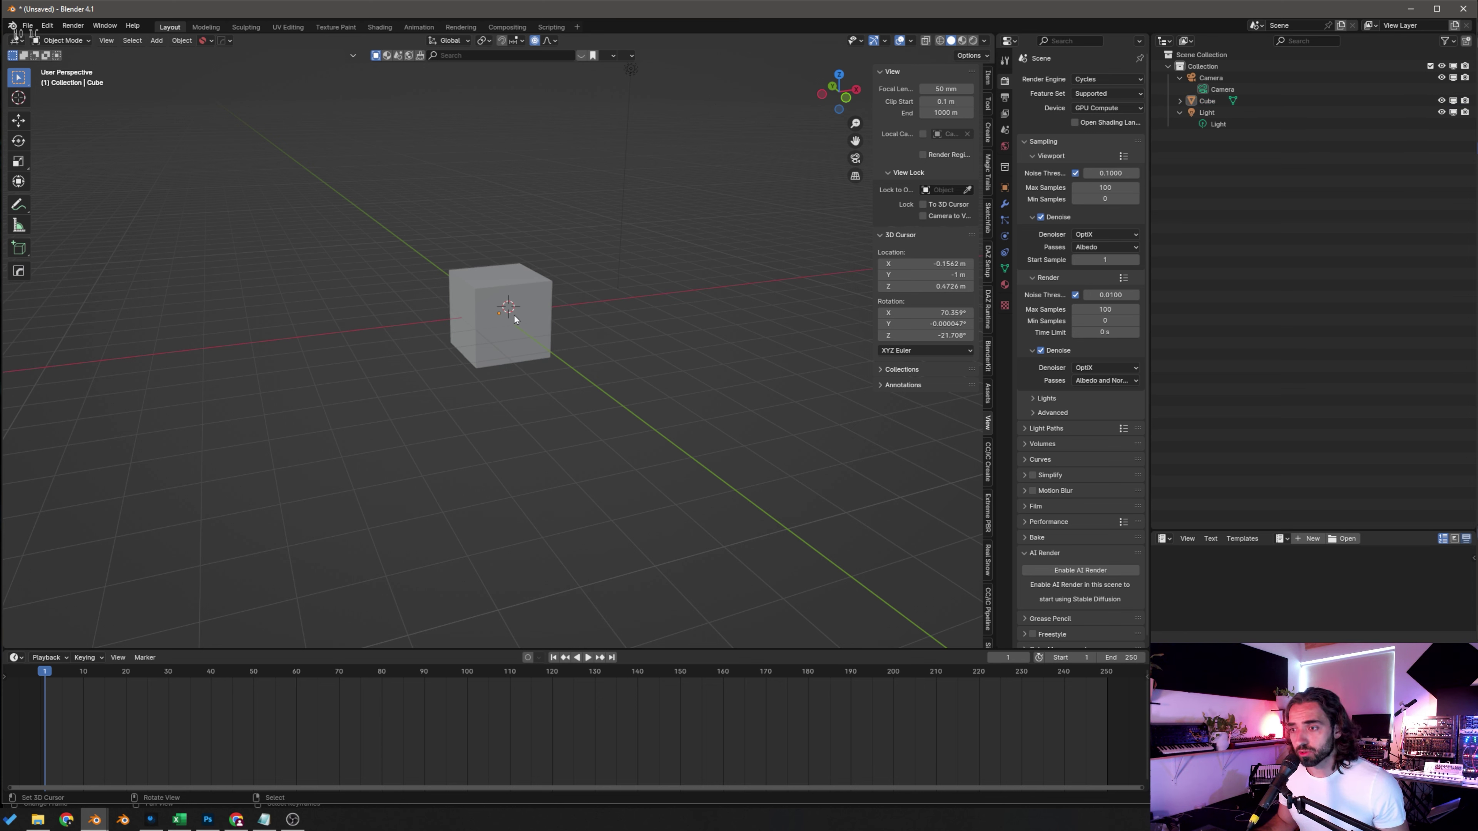
Step: Reposition the 3D cursor at several points around the cube and inspect its location from another angle
{"action": "right_click", "coordinate": [622, 324], "text": "shift"}
{"action": "right_click", "coordinate": [462, 184], "text": "shift"}
{"action": "right_click", "coordinate": [375, 419], "text": "shift"}
{"action": "right_click", "coordinate": [735, 398], "text": "shift"}
{"action": "middle_click_drag", "start_coordinate": [725, 370], "coordinate": [800, 379]}
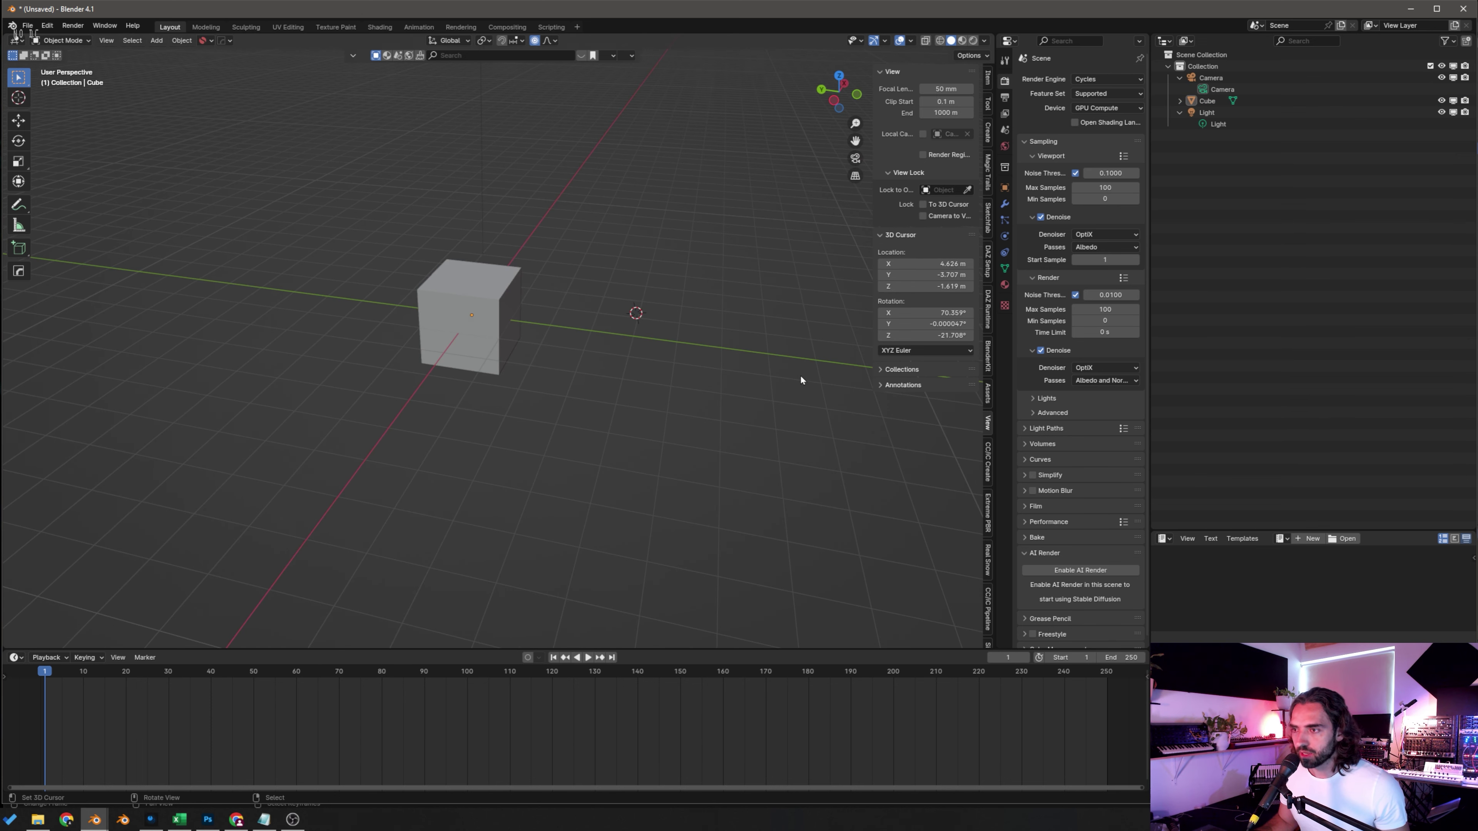
Step: Add an ico sphere at a new 3D cursor position in the air beyond the cube, and delete it
{"action": "middle_click_drag", "start_coordinate": [707, 274], "coordinate": [674, 313], "text": "shift"}
{"action": "right_click", "coordinate": [670, 247], "text": "shift"}
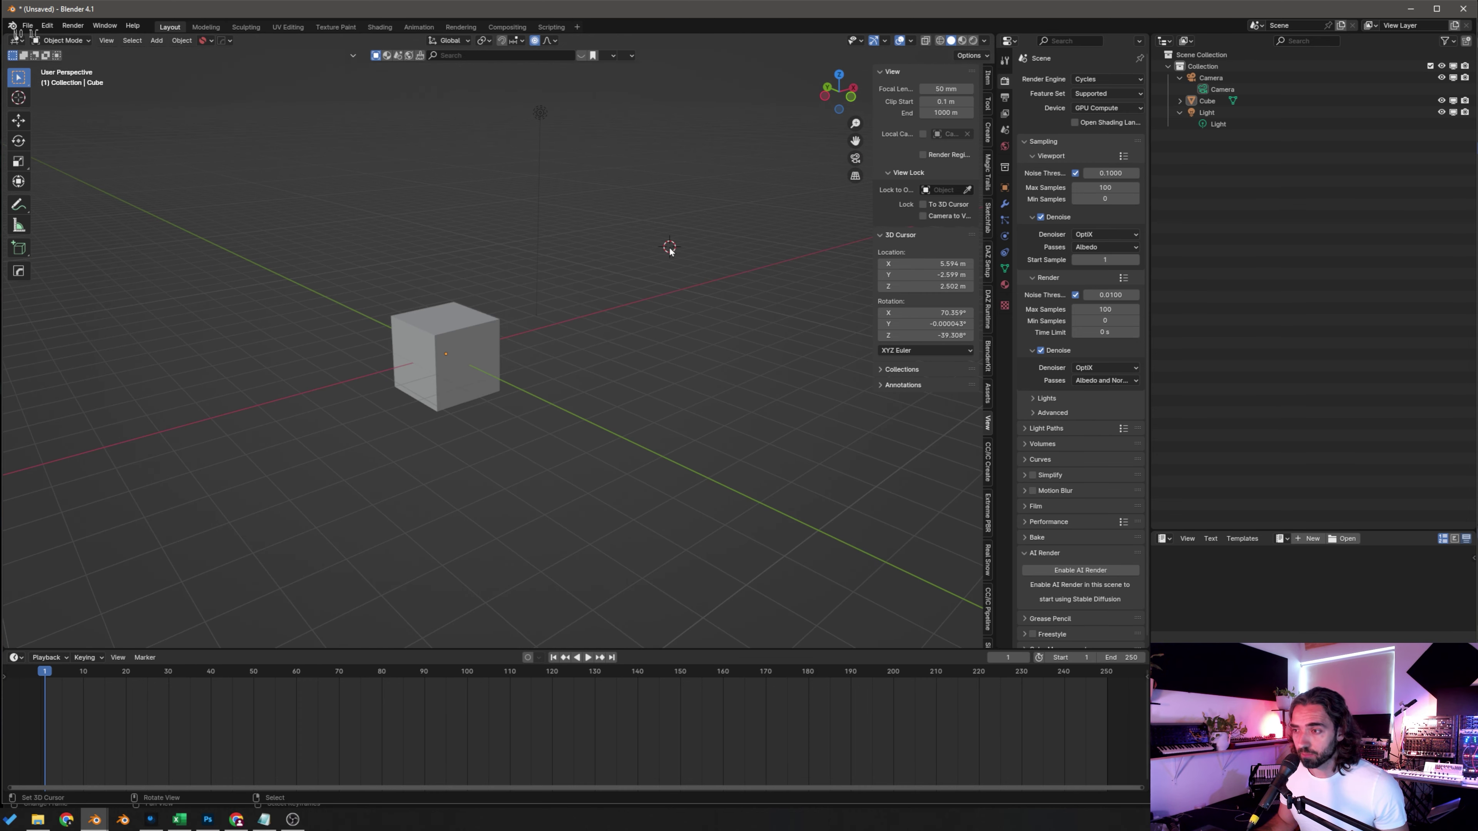
{"action": "key", "text": "shift+a"}
{"action": "mouse_move", "coordinate": [689, 330]}
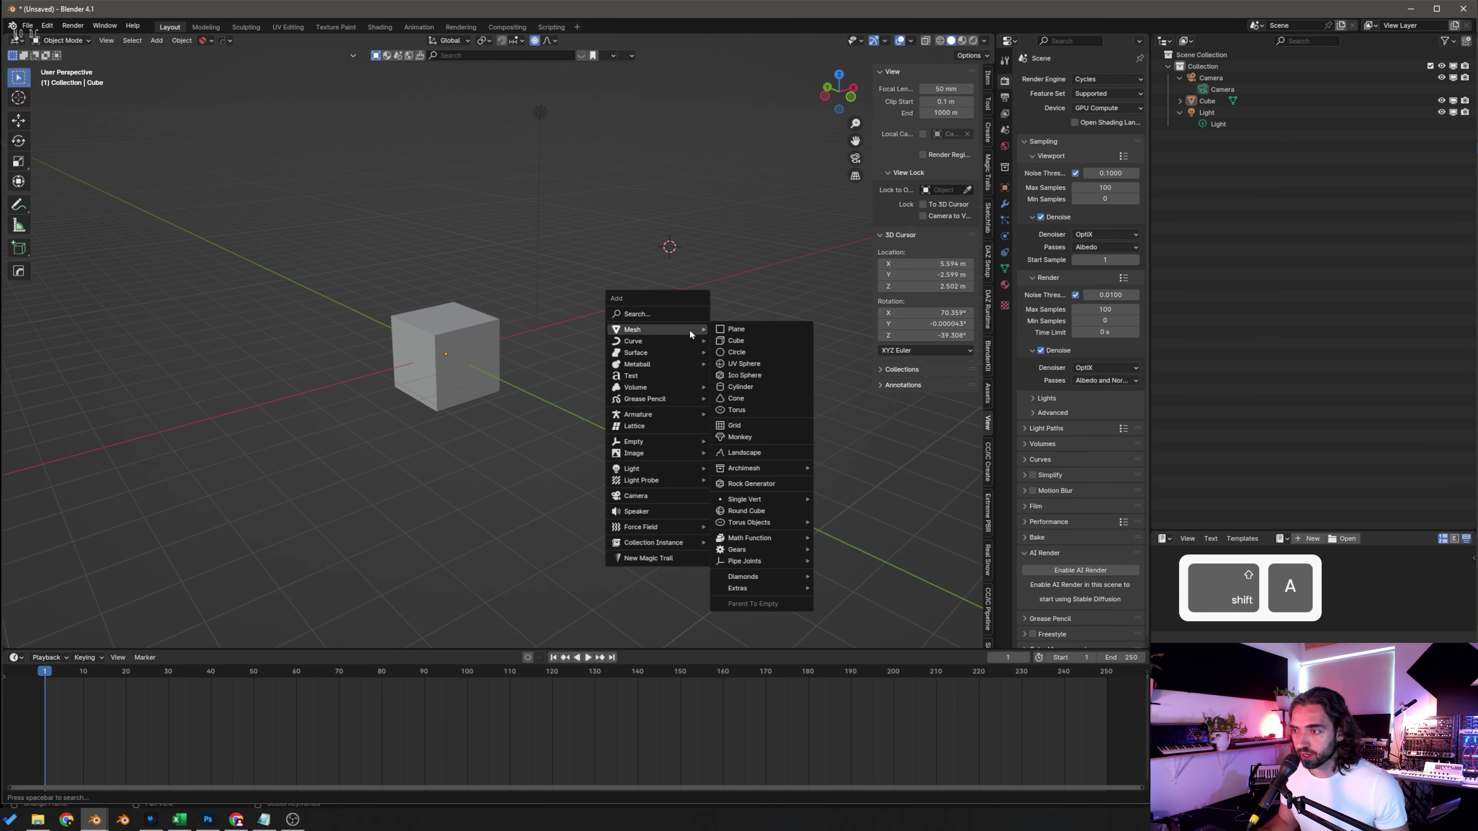
{"action": "left_click", "coordinate": [744, 374]}
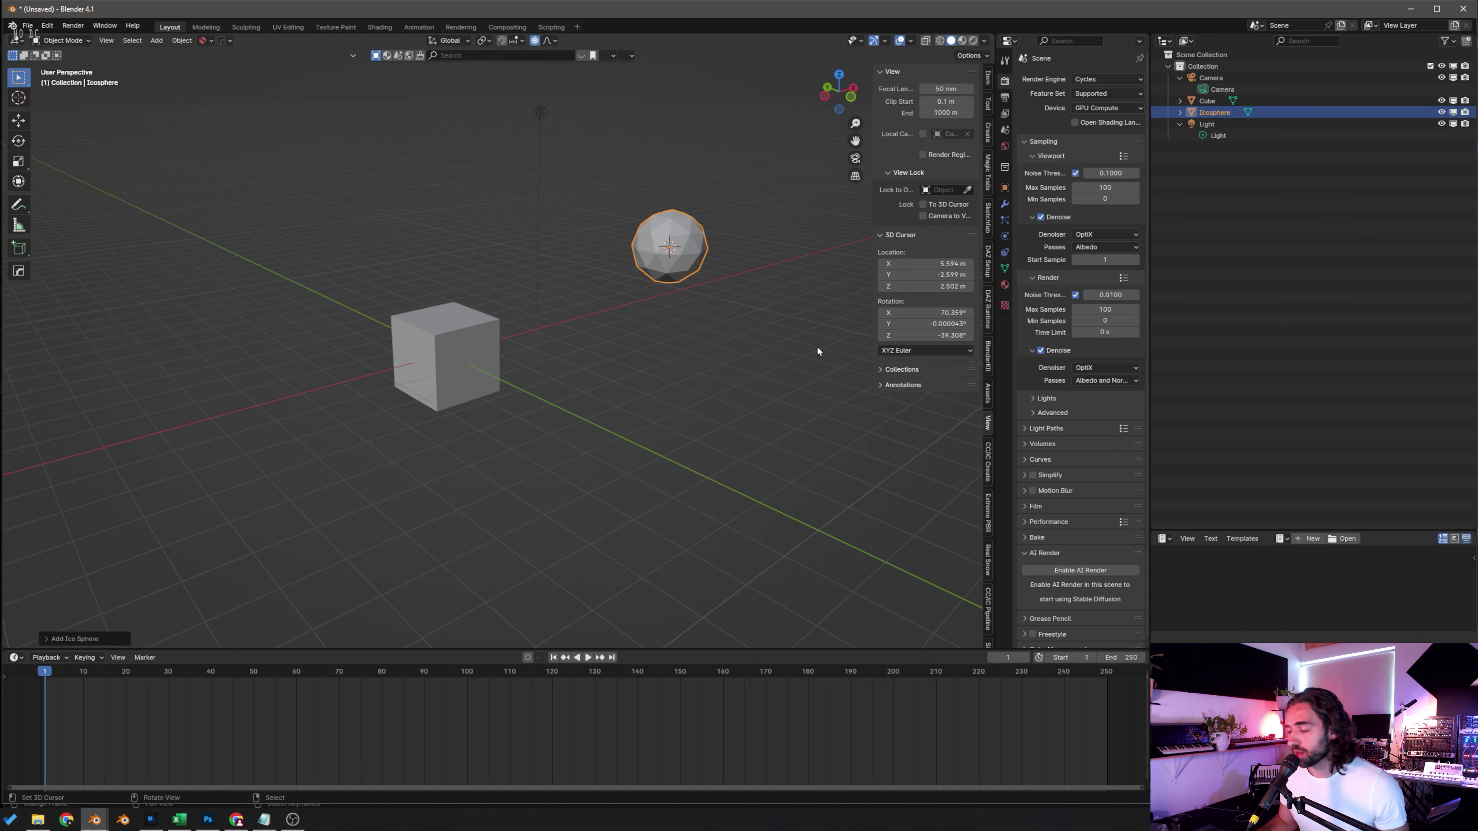
{"action": "key", "text": "x"}
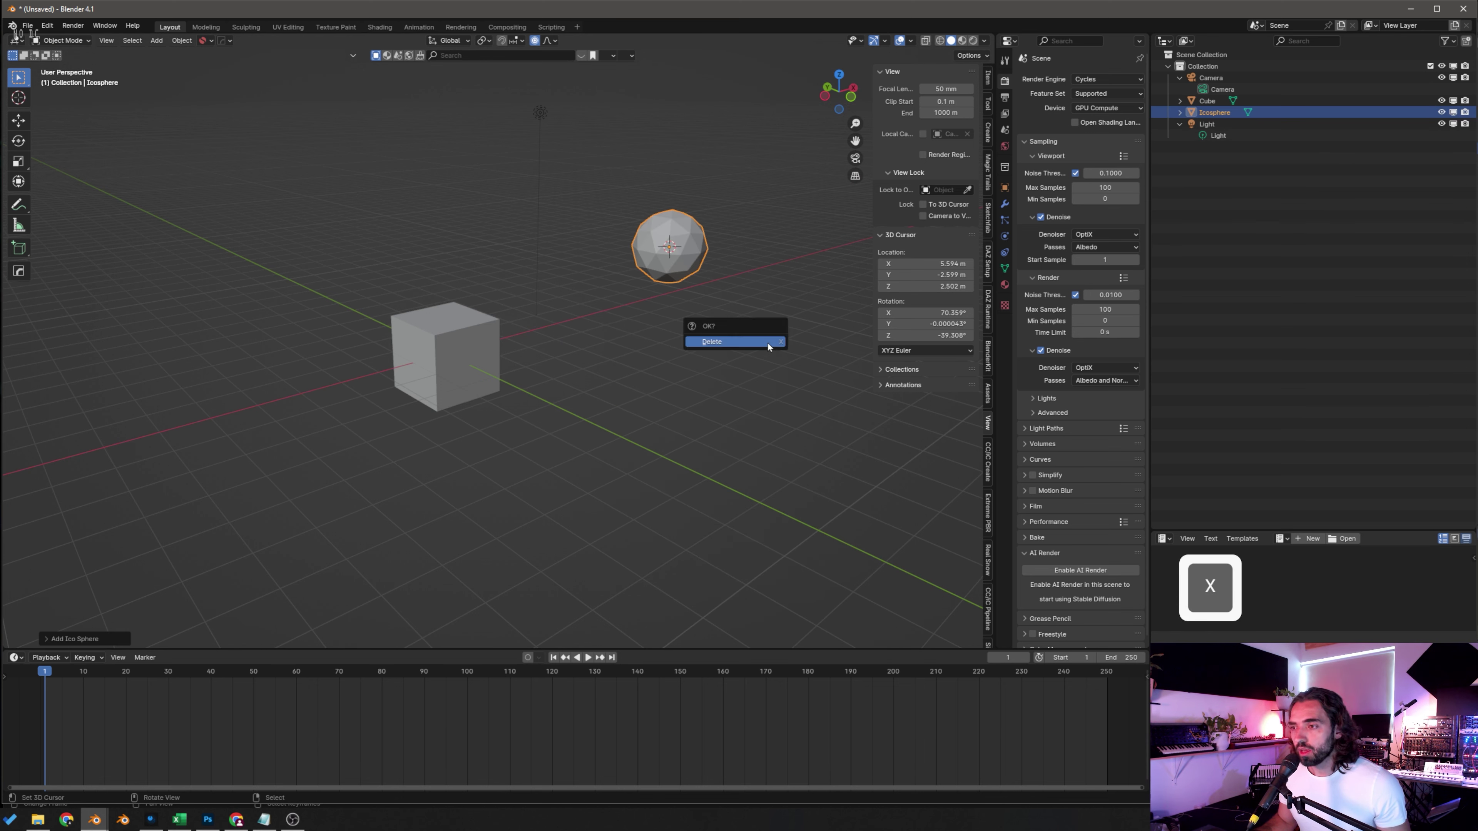
{"action": "left_click", "coordinate": [768, 344]}
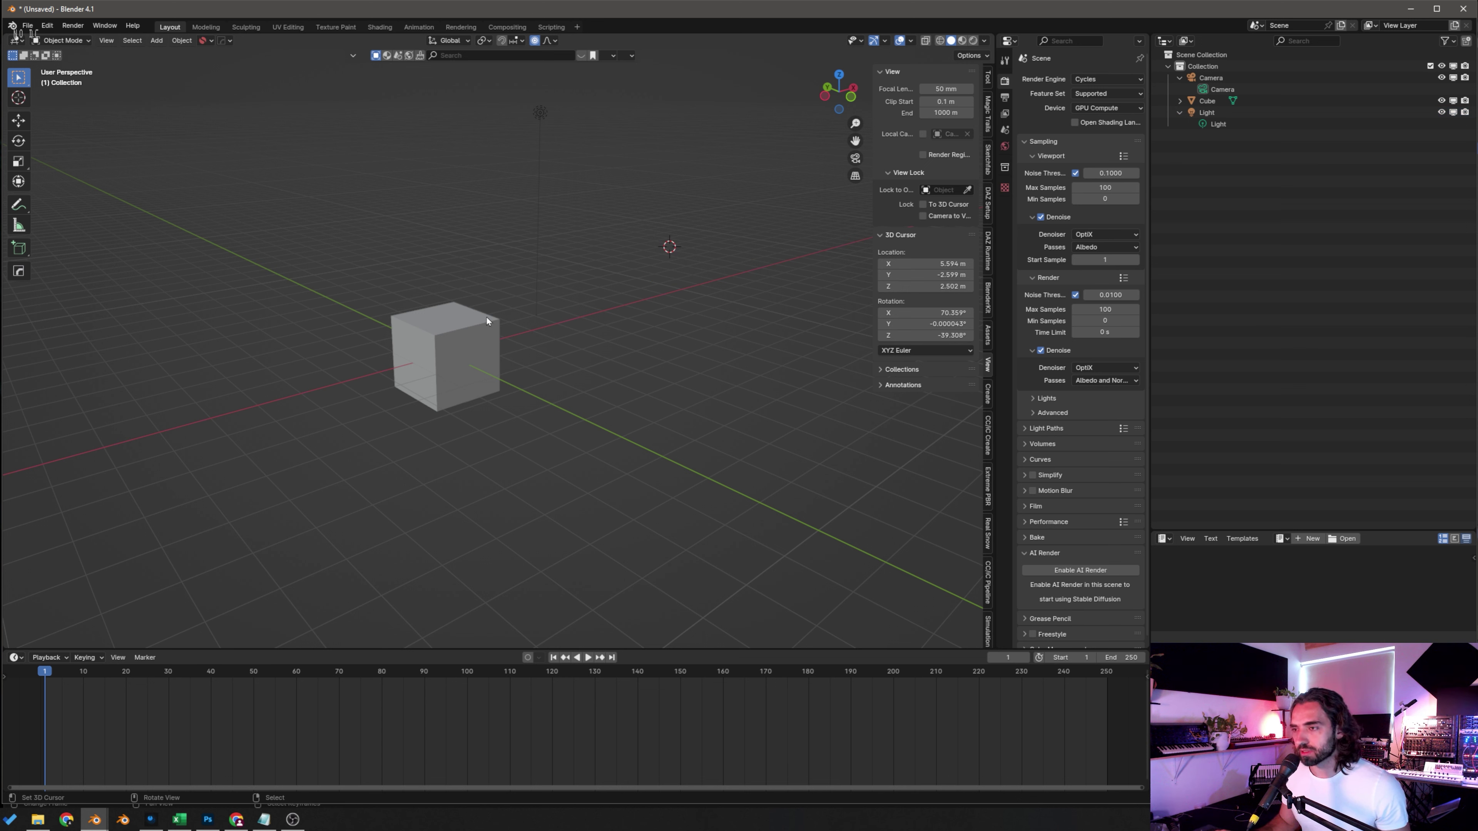
Step: Select the cube and snap the 3D cursor to it
{"action": "left_click", "coordinate": [469, 332]}
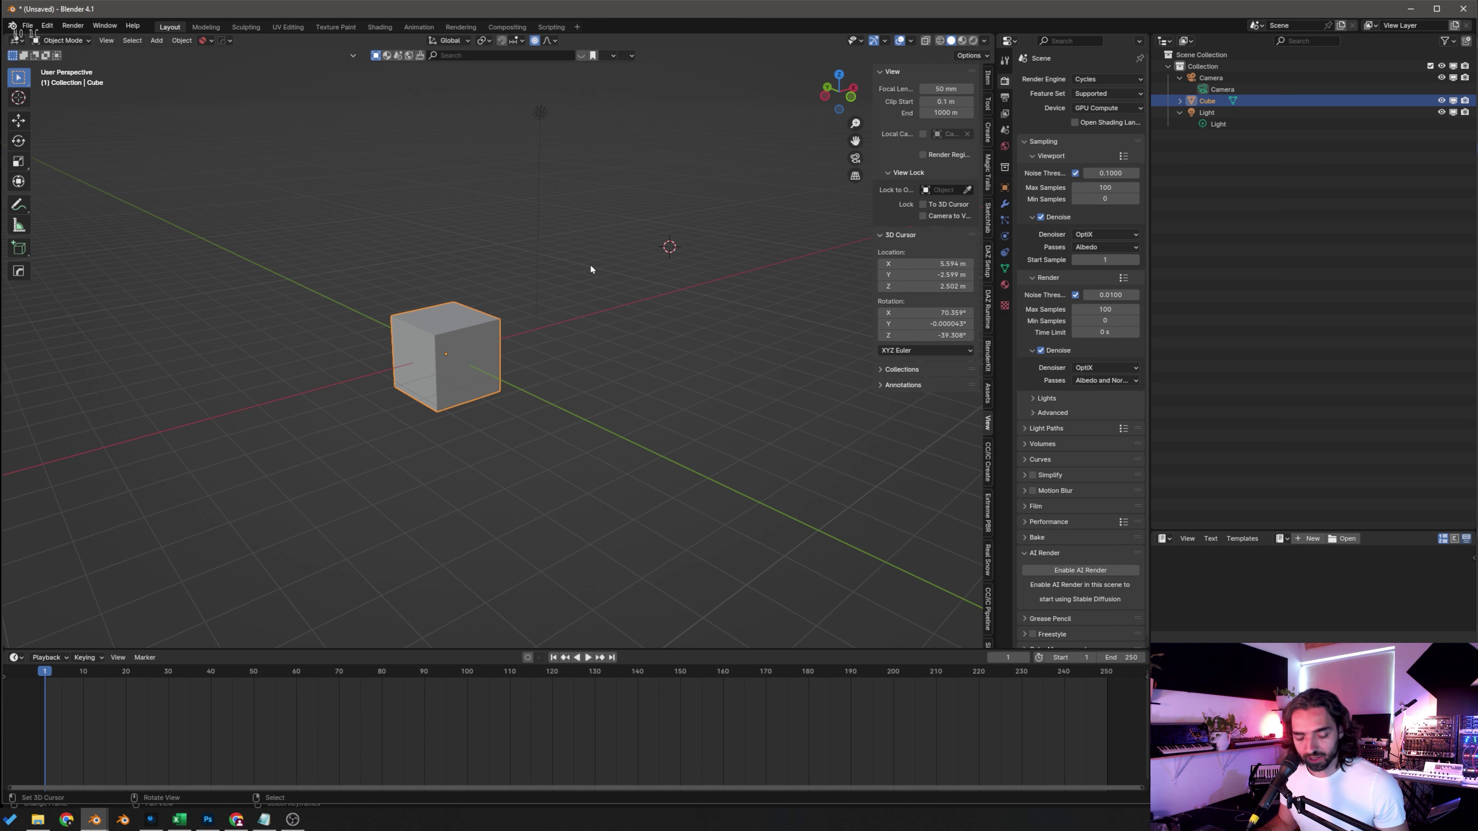
{"action": "key", "text": "shift+s"}
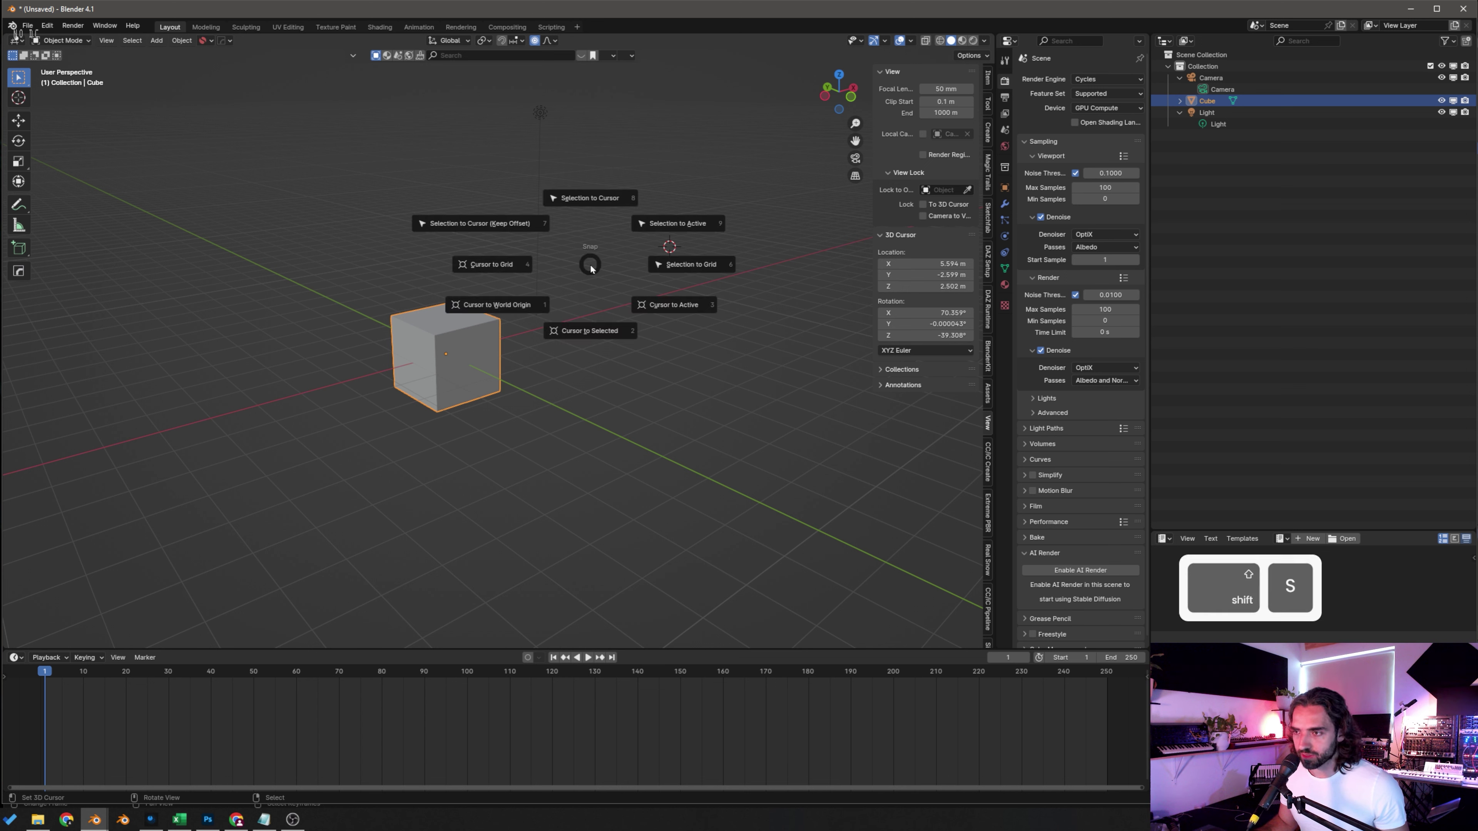
{"action": "left_click", "coordinate": [602, 338]}
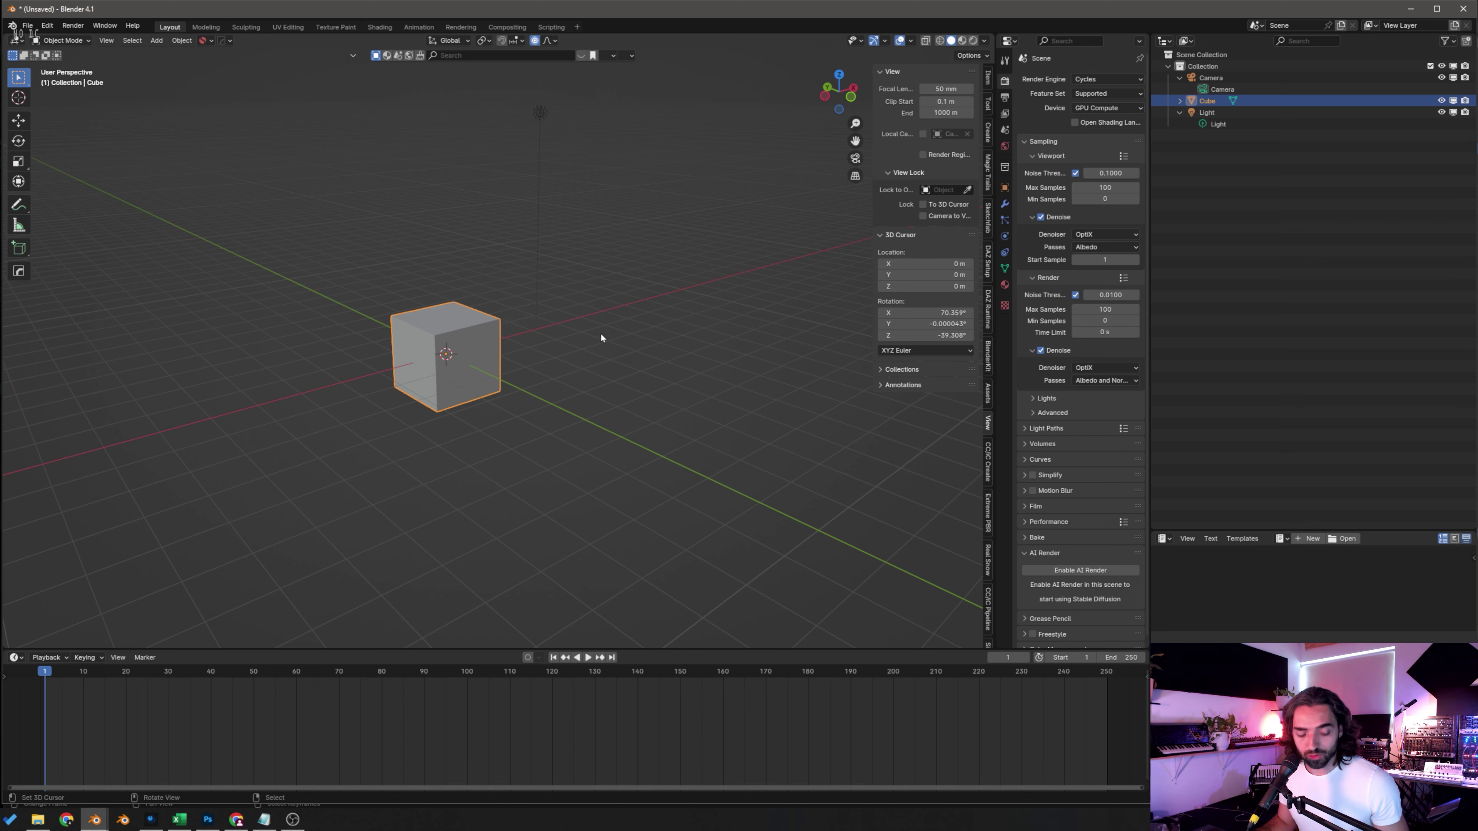
Step: Center the view on the 3D cursor and look up the Center View to Cursor command among the view alignment options
{"action": "key", "text": "shift+ctrl+alt+a"}
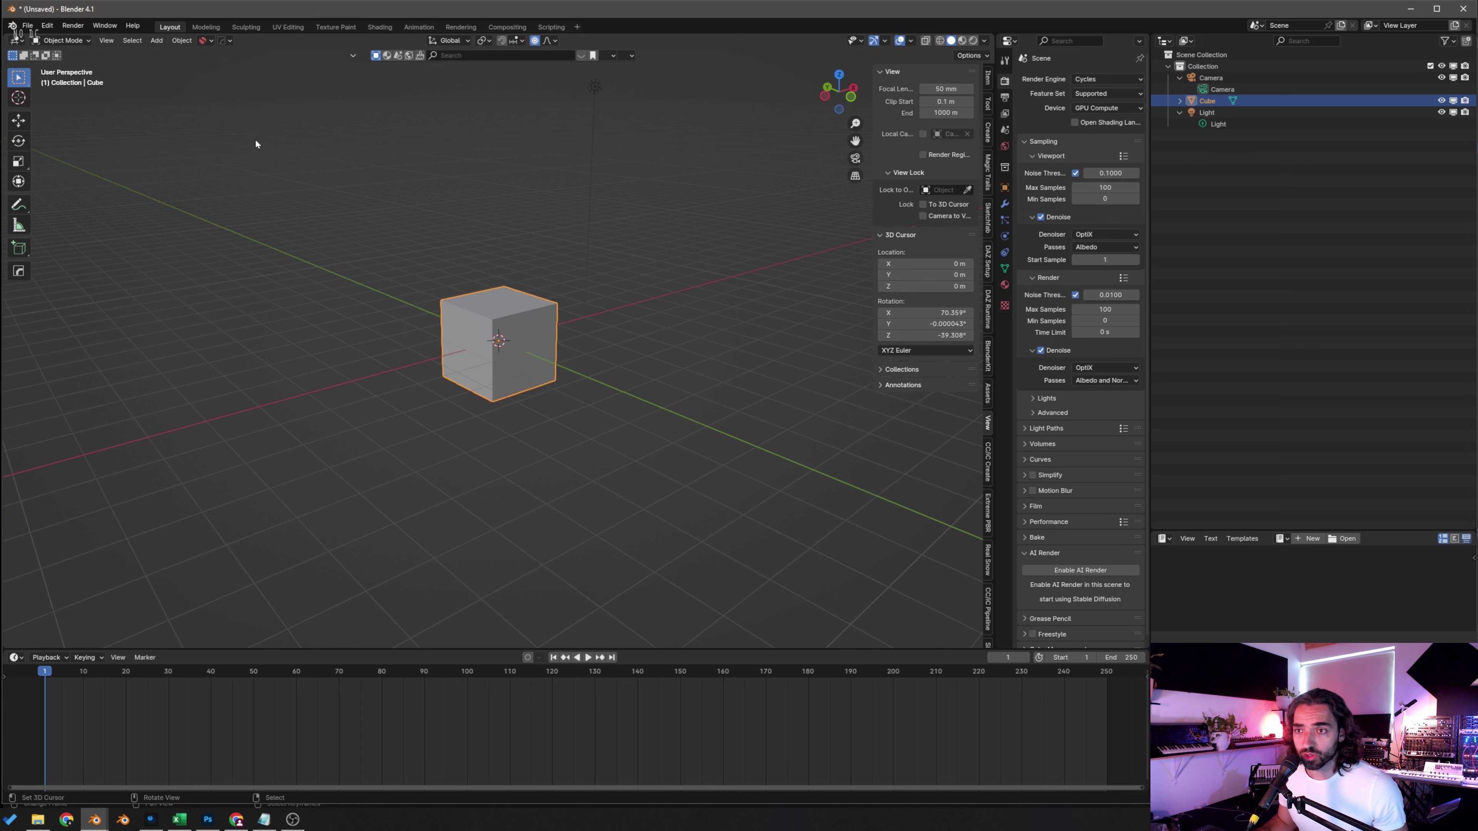
{"action": "left_click", "coordinate": [104, 42]}
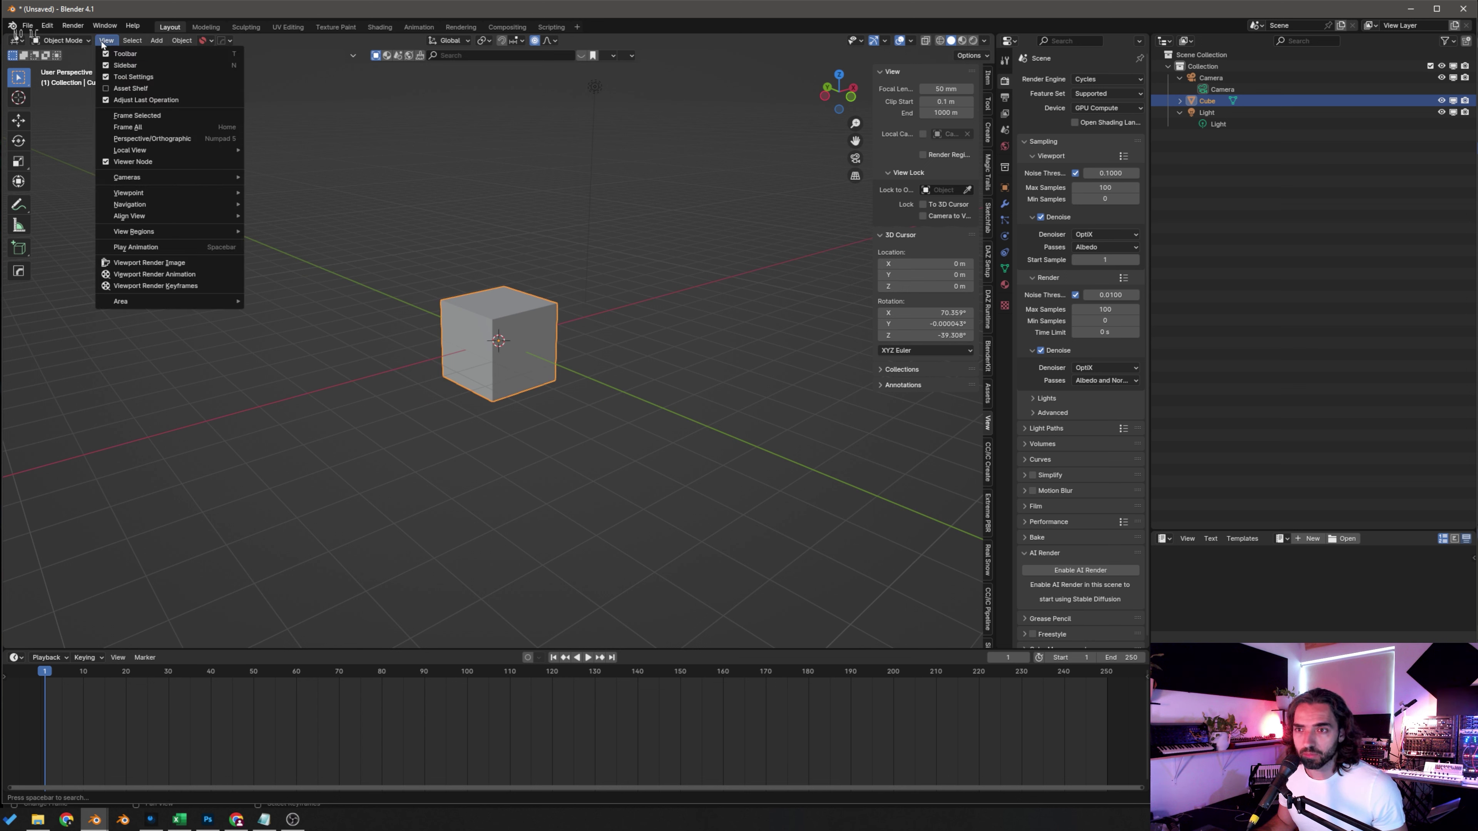
{"action": "mouse_move", "coordinate": [219, 215]}
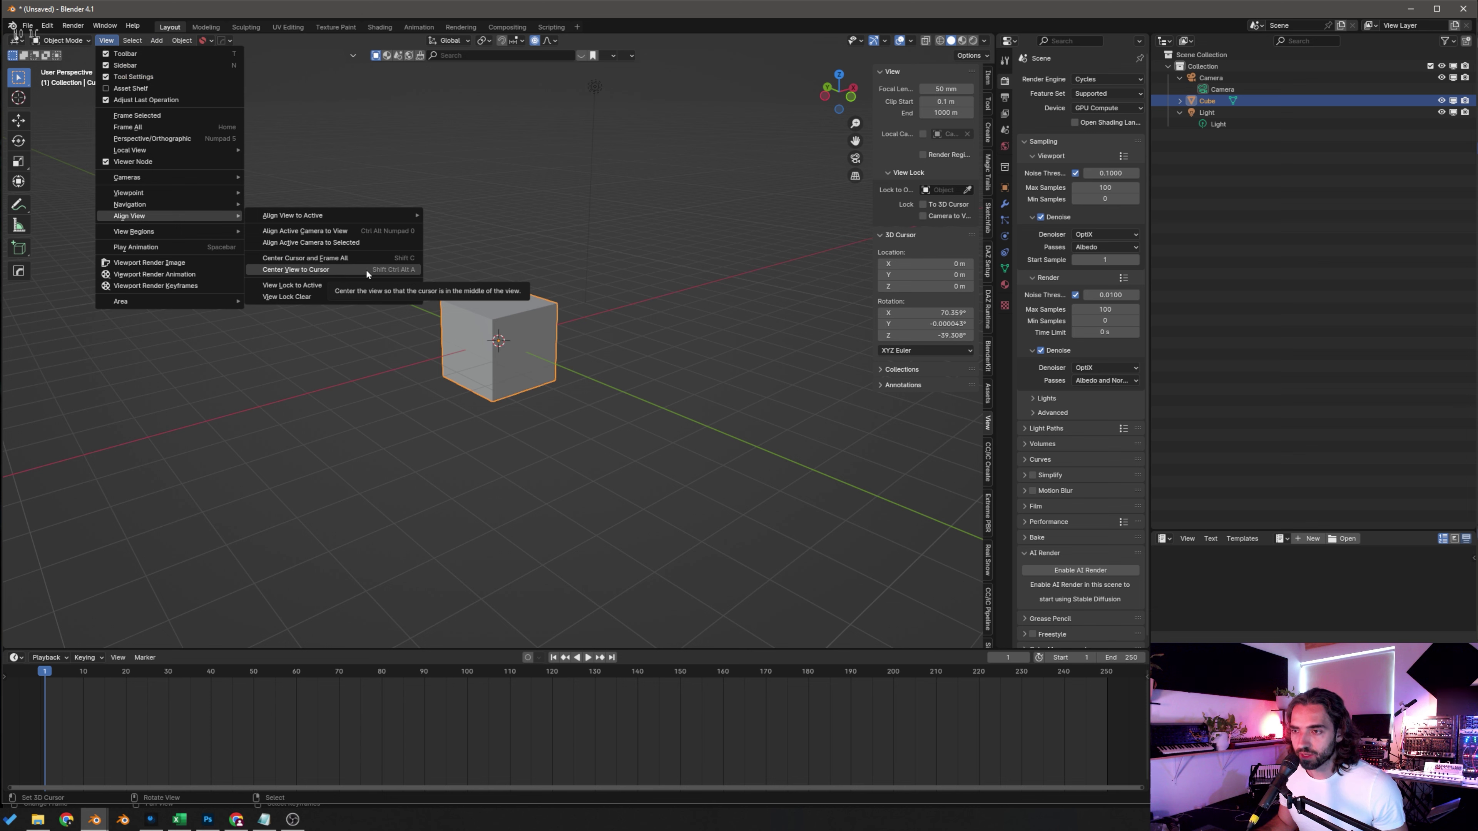
Step: Center the view on the 3D cursor, and add a second cube at a new 3D cursor position far from the first cube
{"action": "left_click", "coordinate": [402, 274]}
{"action": "middle_click_drag", "start_coordinate": [644, 368], "coordinate": [270, 346]}
{"action": "scroll", "coordinate": [593, 365], "scroll_direction": "down", "scroll_amount": 3}
{"action": "right_click", "coordinate": [766, 305], "text": "shift"}
{"action": "key", "text": "shift+a"}
{"action": "mouse_move", "coordinate": [766, 305]}
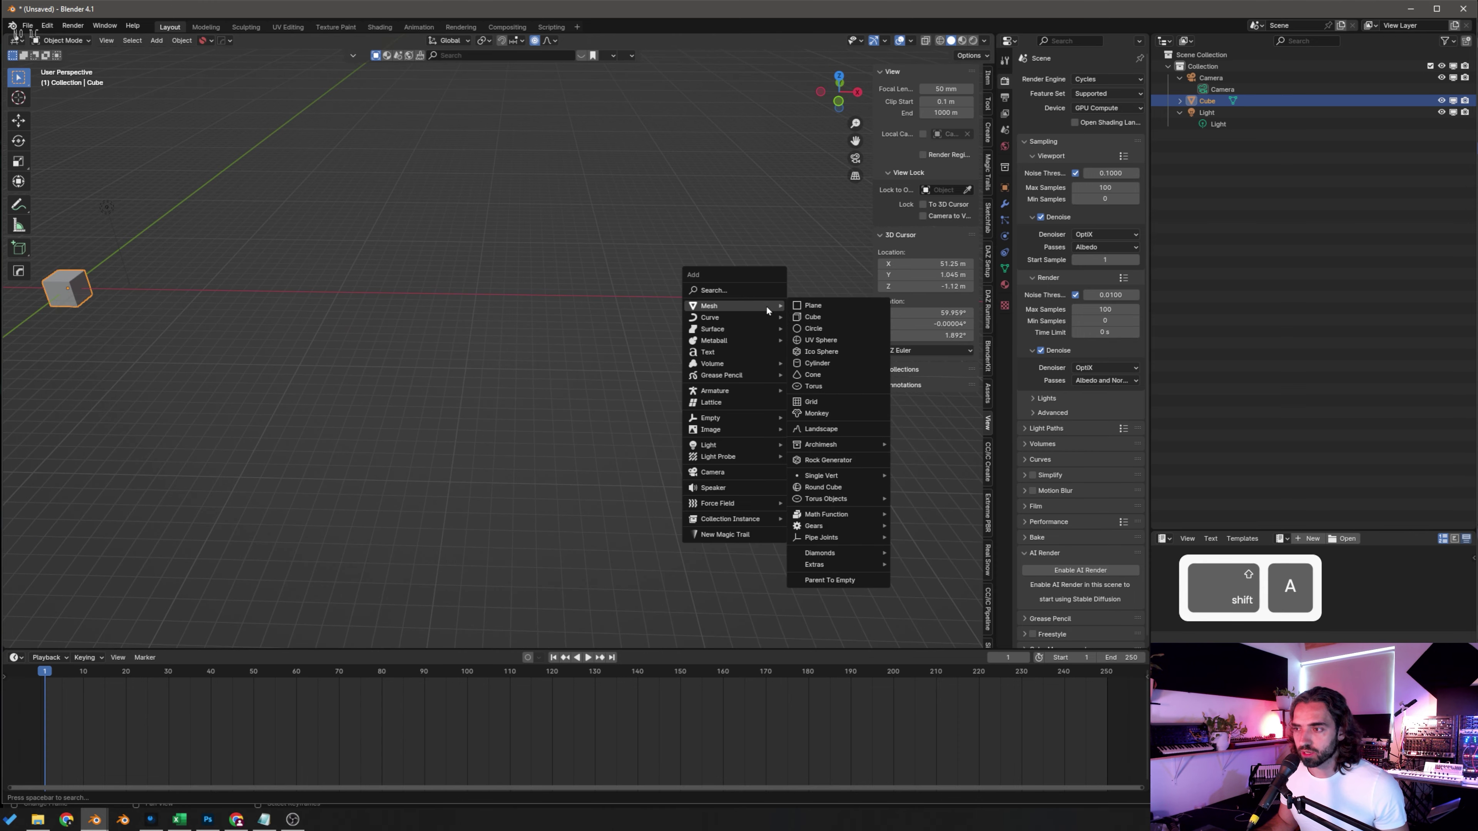
{"action": "left_click", "coordinate": [817, 325]}
Step: Select the original cube, snap the 3D cursor to it and center the view on the cursor
{"action": "middle_click_drag", "start_coordinate": [805, 317], "coordinate": [676, 294]}
{"action": "middle_click_drag", "start_coordinate": [682, 495], "coordinate": [656, 344], "text": "shift"}
{"action": "middle_click_drag", "start_coordinate": [656, 345], "coordinate": [594, 332]}
{"action": "left_click", "coordinate": [607, 303]}
{"action": "key", "text": "shift+s"}
{"action": "left_click", "coordinate": [604, 494]}
{"action": "key", "text": "ctrl+alt+shift+a"}
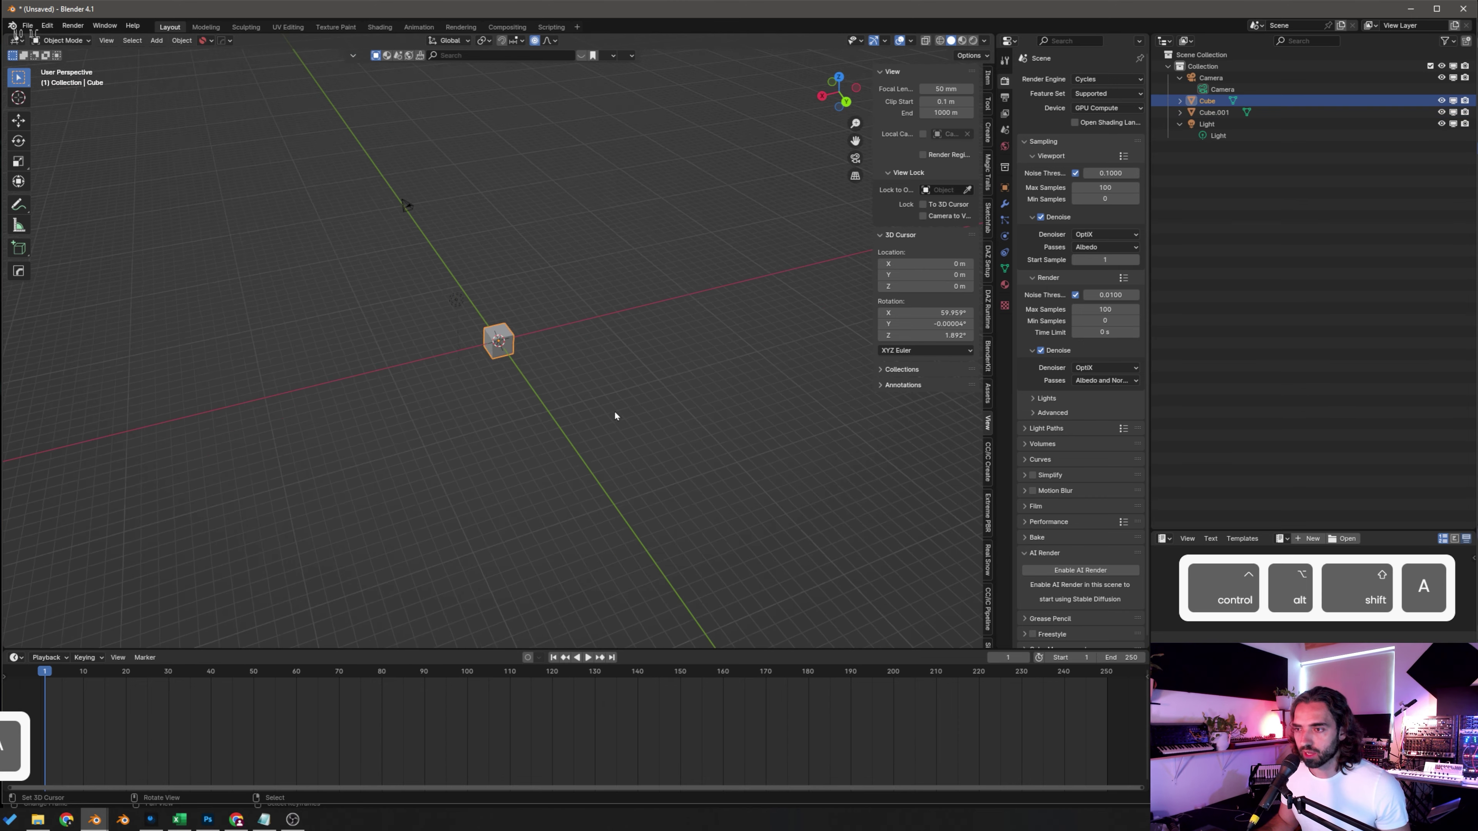
{"action": "scroll", "coordinate": [614, 411], "scroll_direction": "up", "scroll_amount": 6}
{"action": "middle_click_drag", "start_coordinate": [647, 418], "coordinate": [502, 393]}
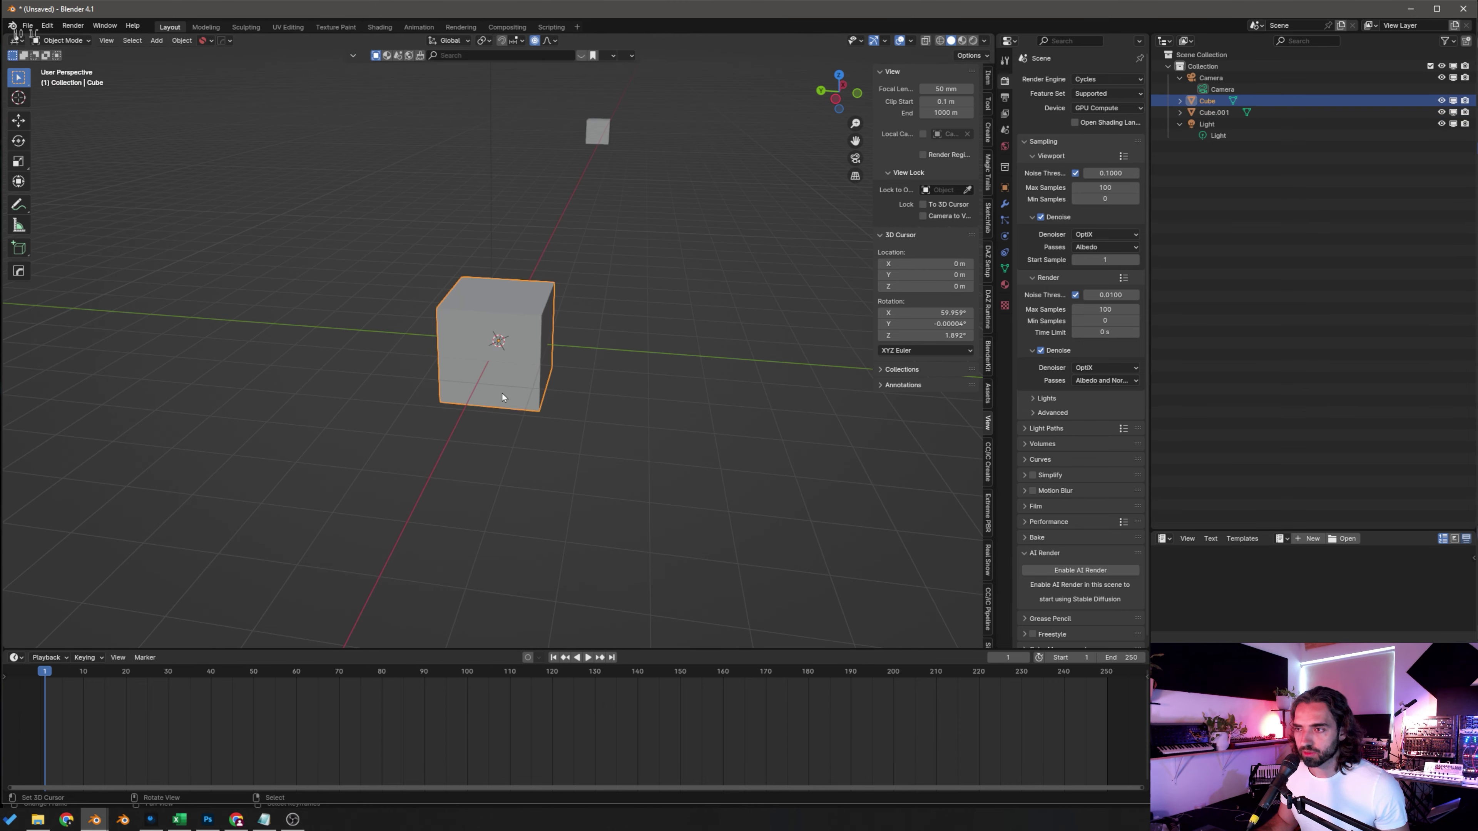
Step: Delete the distant second cube and move the original cube up along the Z axis, above the 3D cursor
{"action": "left_click", "coordinate": [595, 136]}
{"action": "key", "text": "x"}
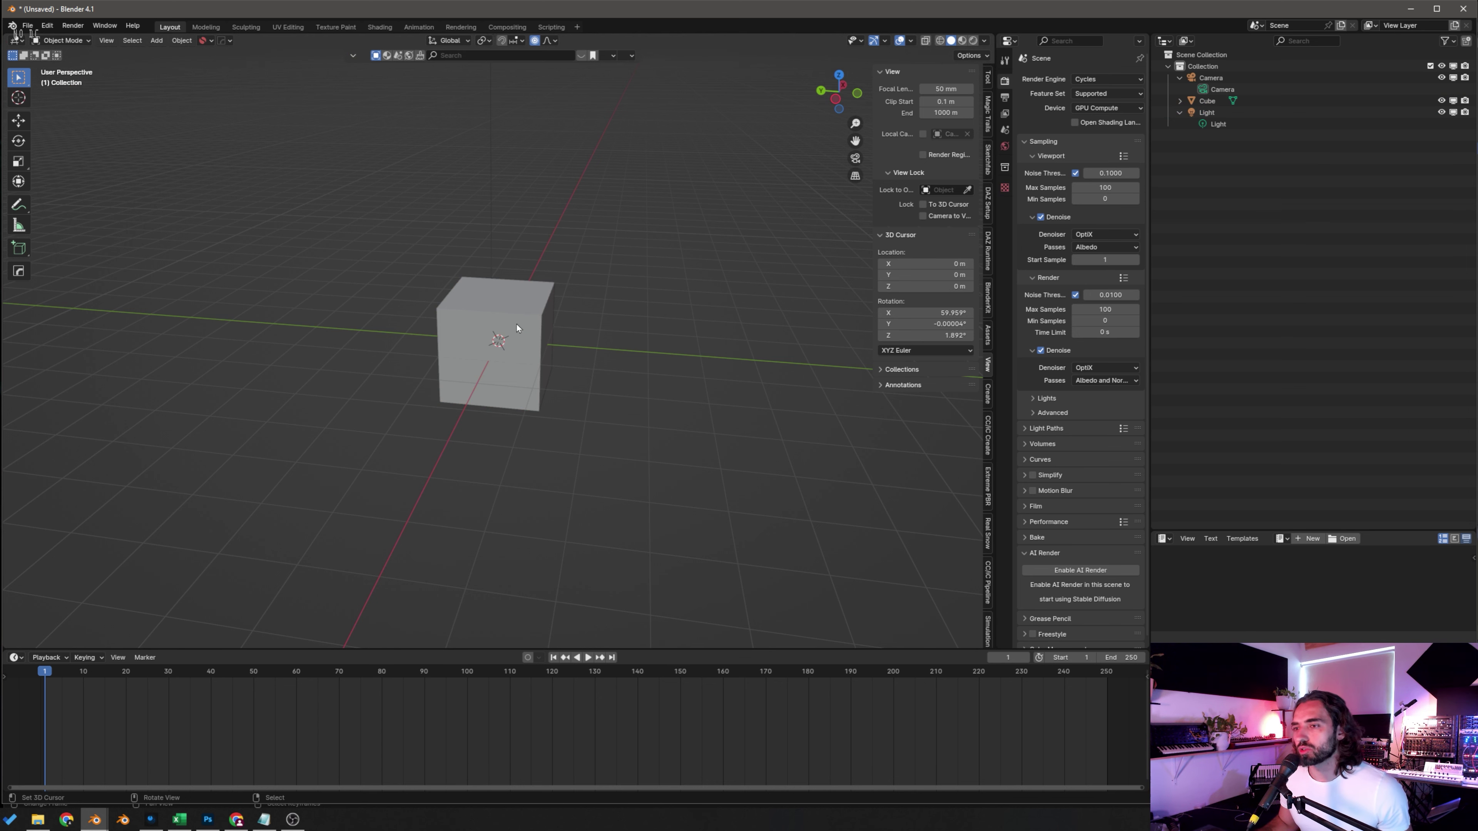
{"action": "left_click", "coordinate": [519, 351]}
{"action": "middle_click_drag", "start_coordinate": [614, 296], "coordinate": [582, 402]}
{"action": "key", "text": "g"}
{"action": "key", "text": "z"}
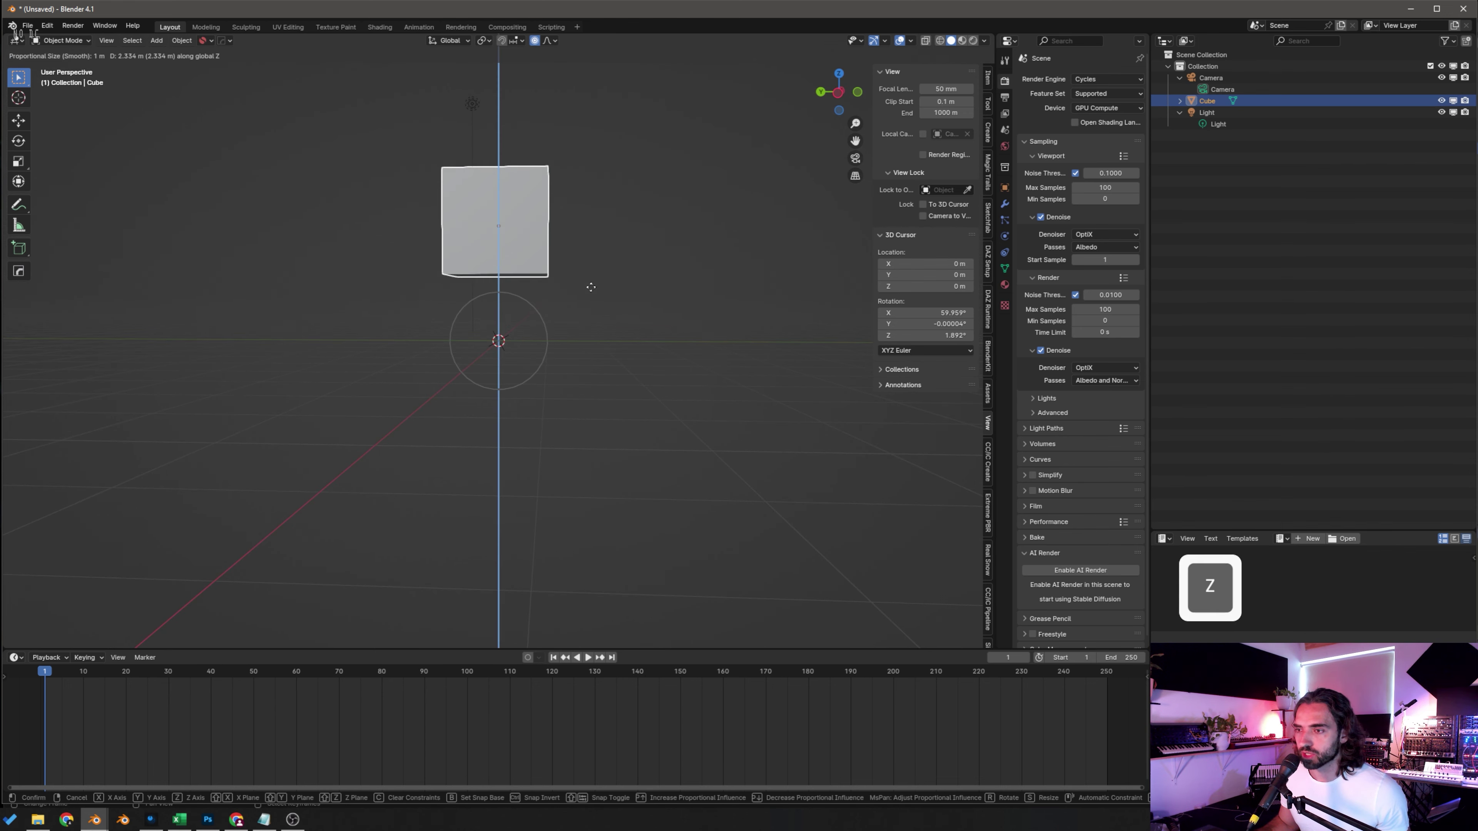
{"action": "left_click", "coordinate": [607, 198]}
Step: Move the raised cube partway back down along the Z axis
{"action": "middle_click_drag", "start_coordinate": [652, 227], "coordinate": [617, 244]}
{"action": "key", "text": "g"}
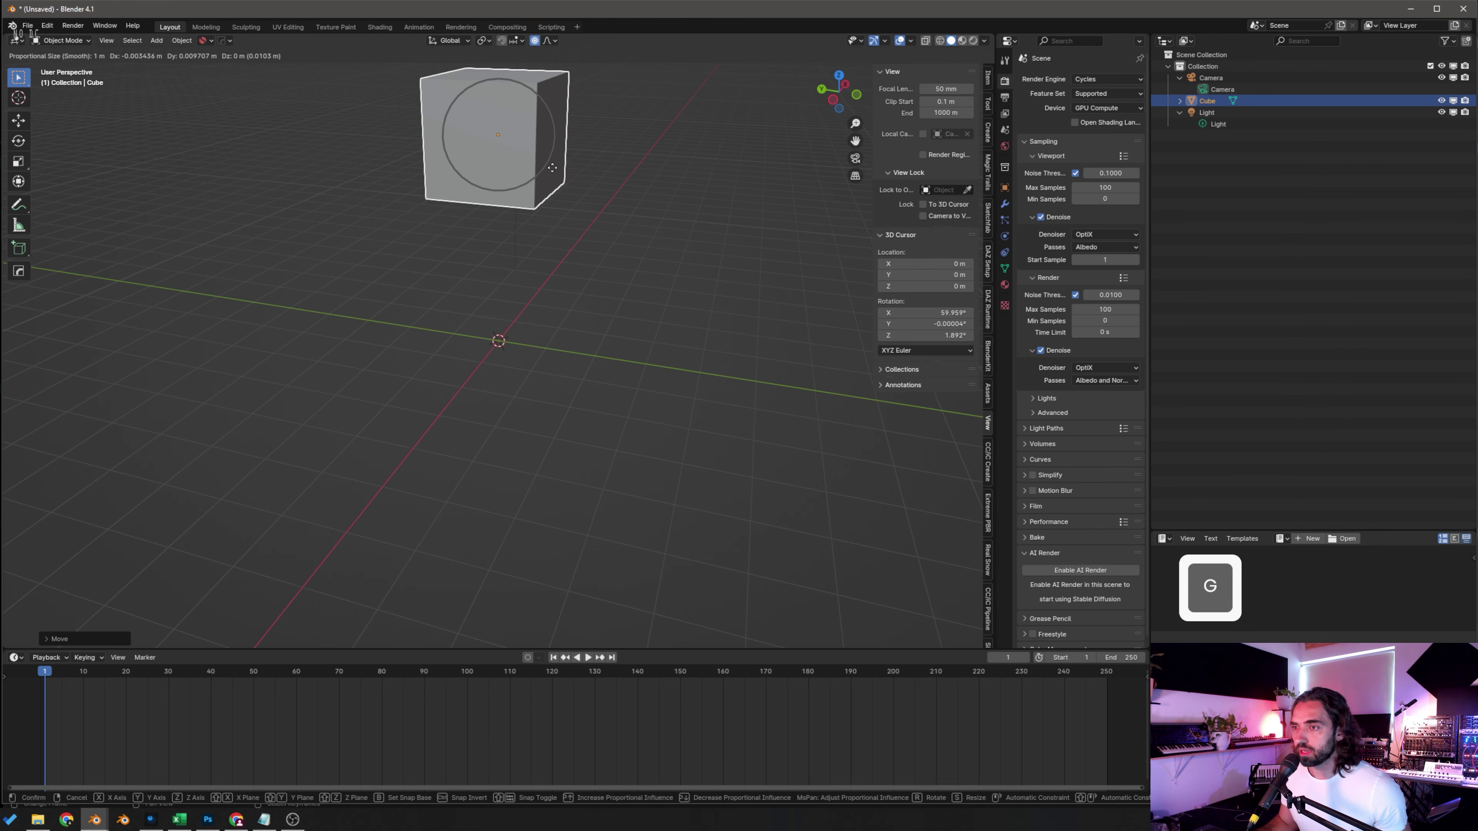
{"action": "key", "text": "z"}
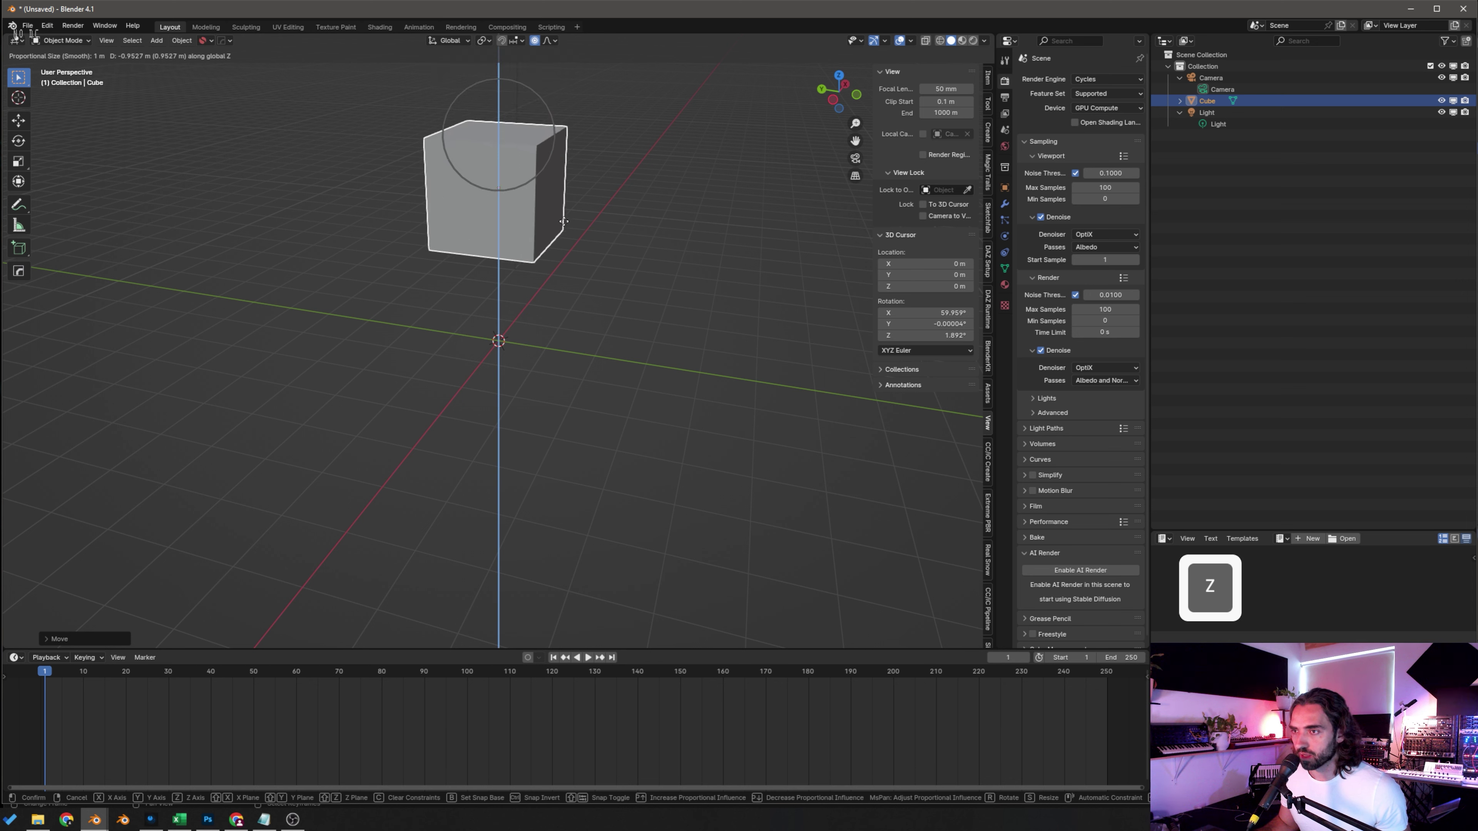
{"action": "key", "text": "Escape"}
Step: Try moving the cube along the Y axis only, and along the X axis only
{"action": "key", "text": "g"}
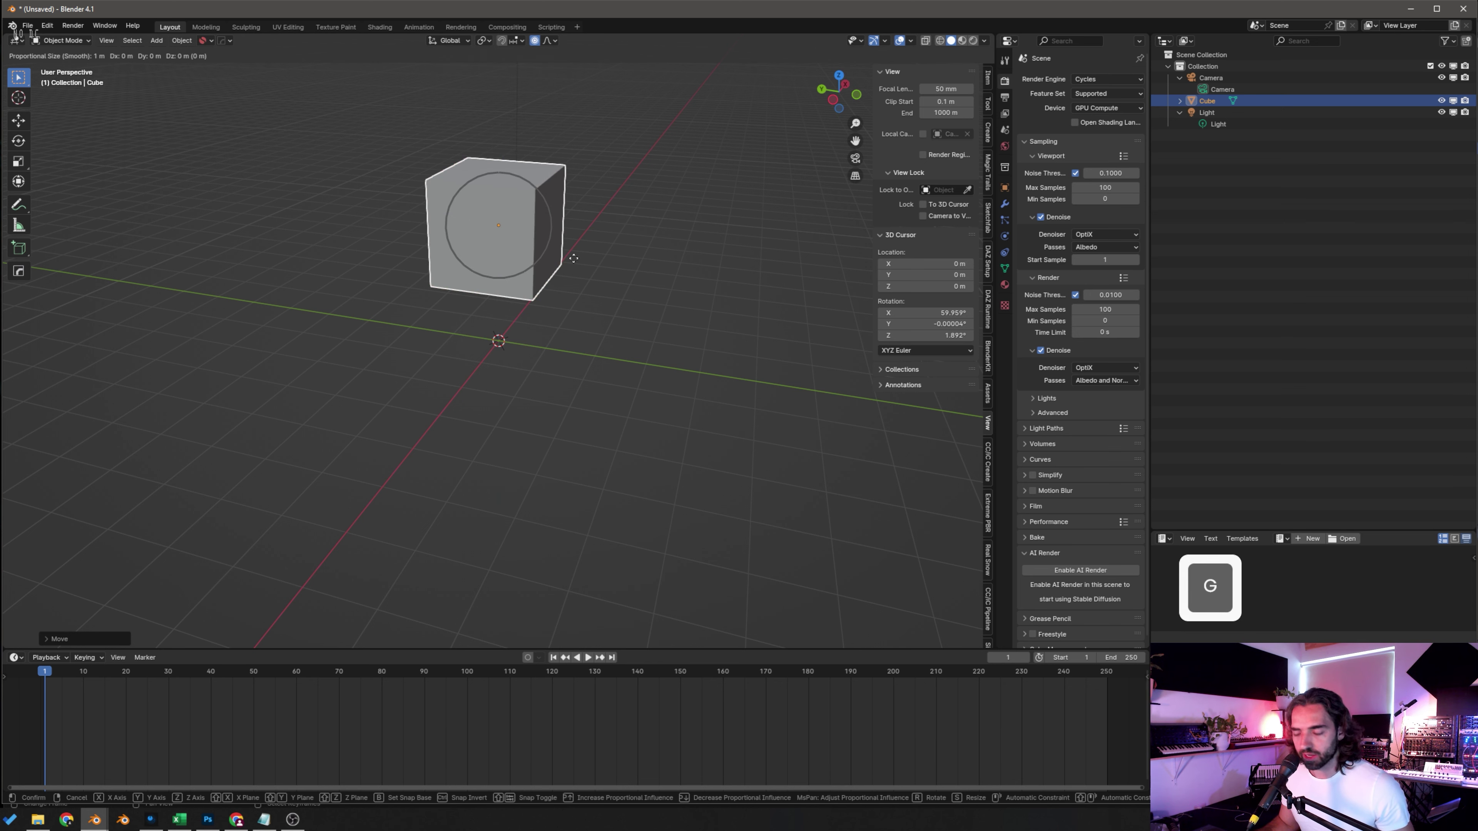
{"action": "key", "text": "y"}
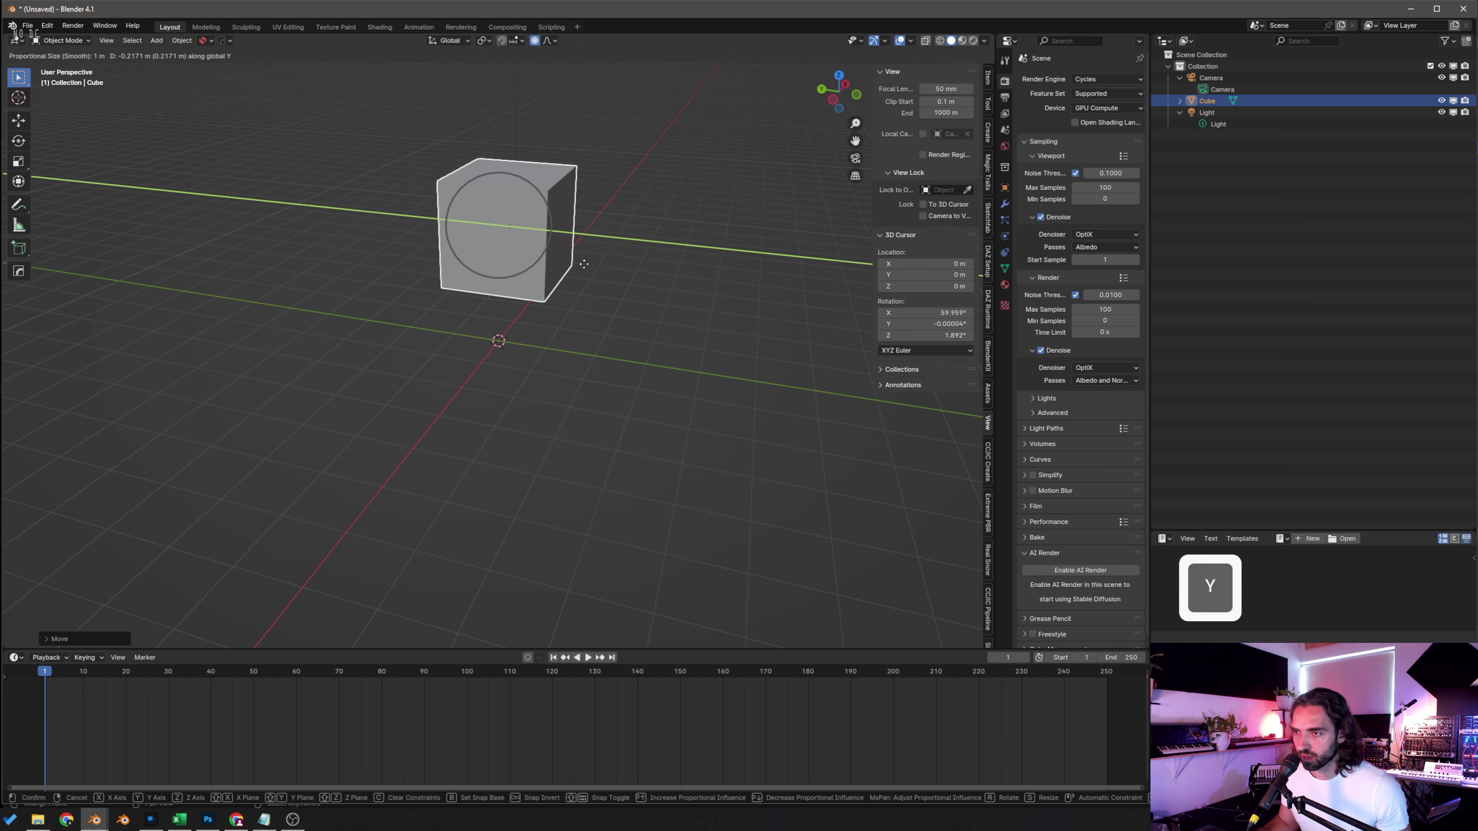
{"action": "key", "text": "Escape"}
{"action": "key", "text": "g"}
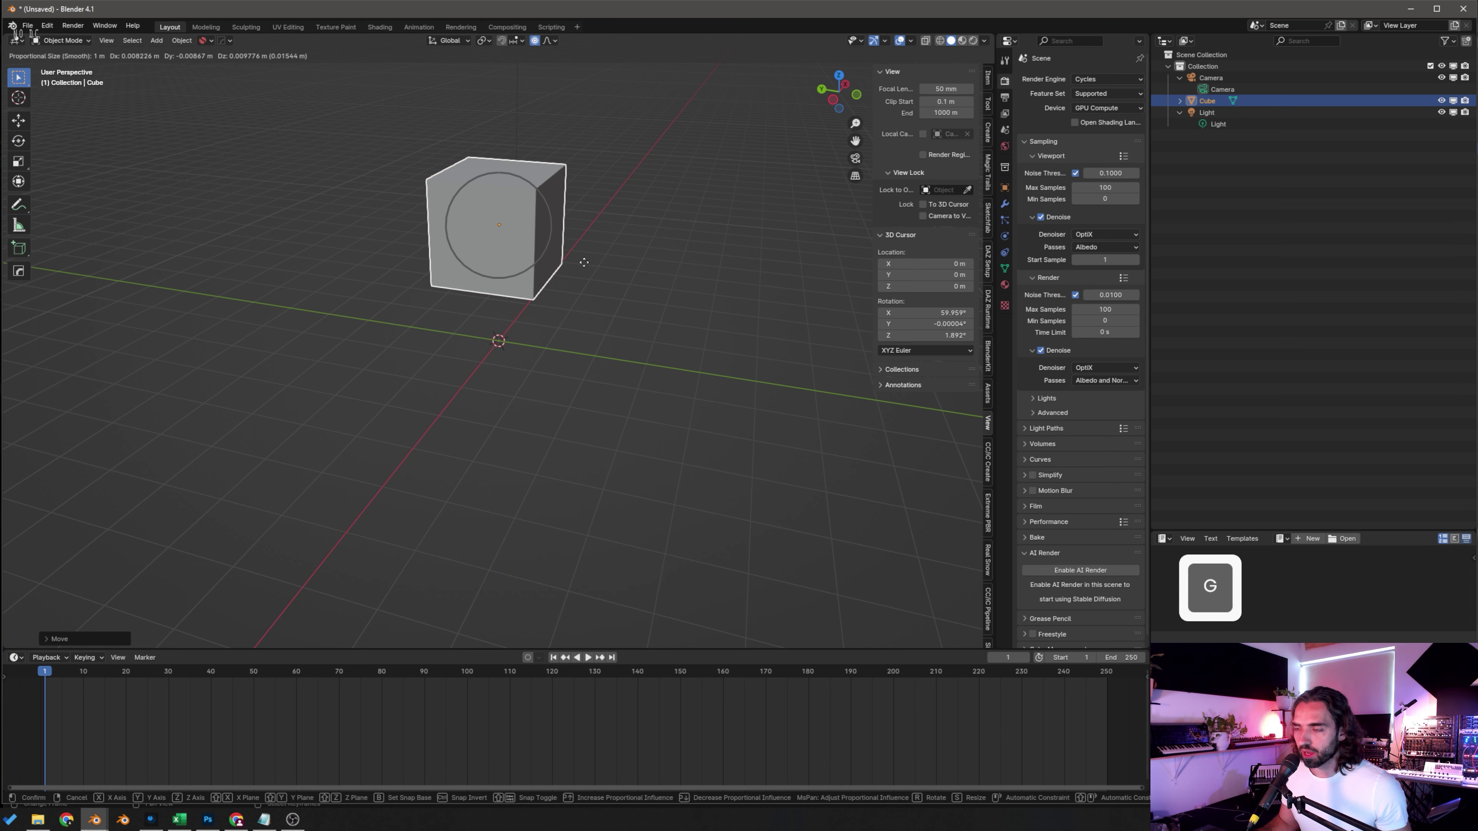
{"action": "key", "text": "x"}
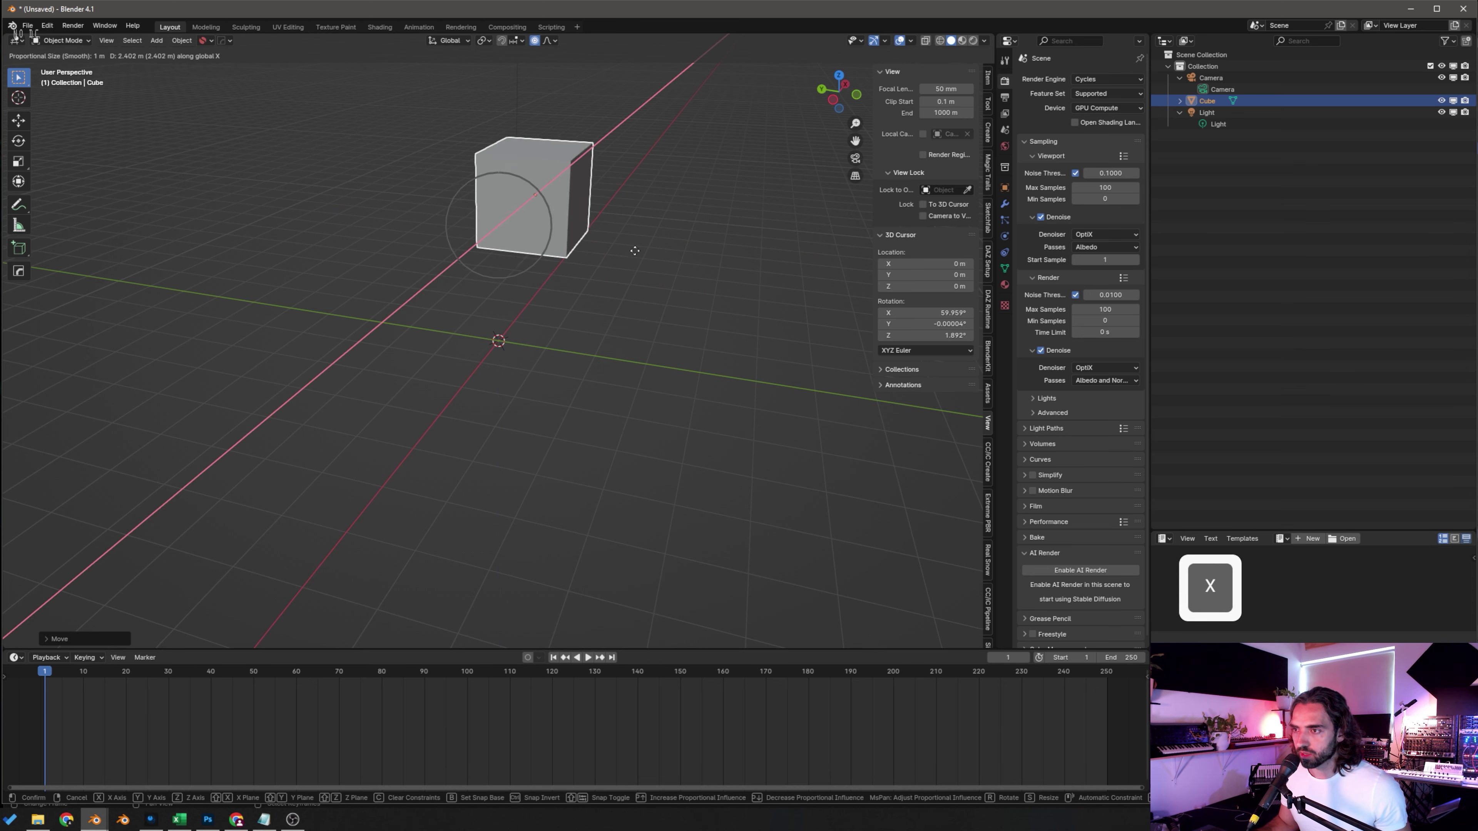
{"action": "key", "text": "Escape"}
Step: Raise the cube further above the 3D cursor, constraining the move to the Z axis
{"action": "middle_click_drag", "start_coordinate": [585, 295], "coordinate": [601, 267]}
{"action": "key", "text": "g"}
{"action": "key", "text": "z"}
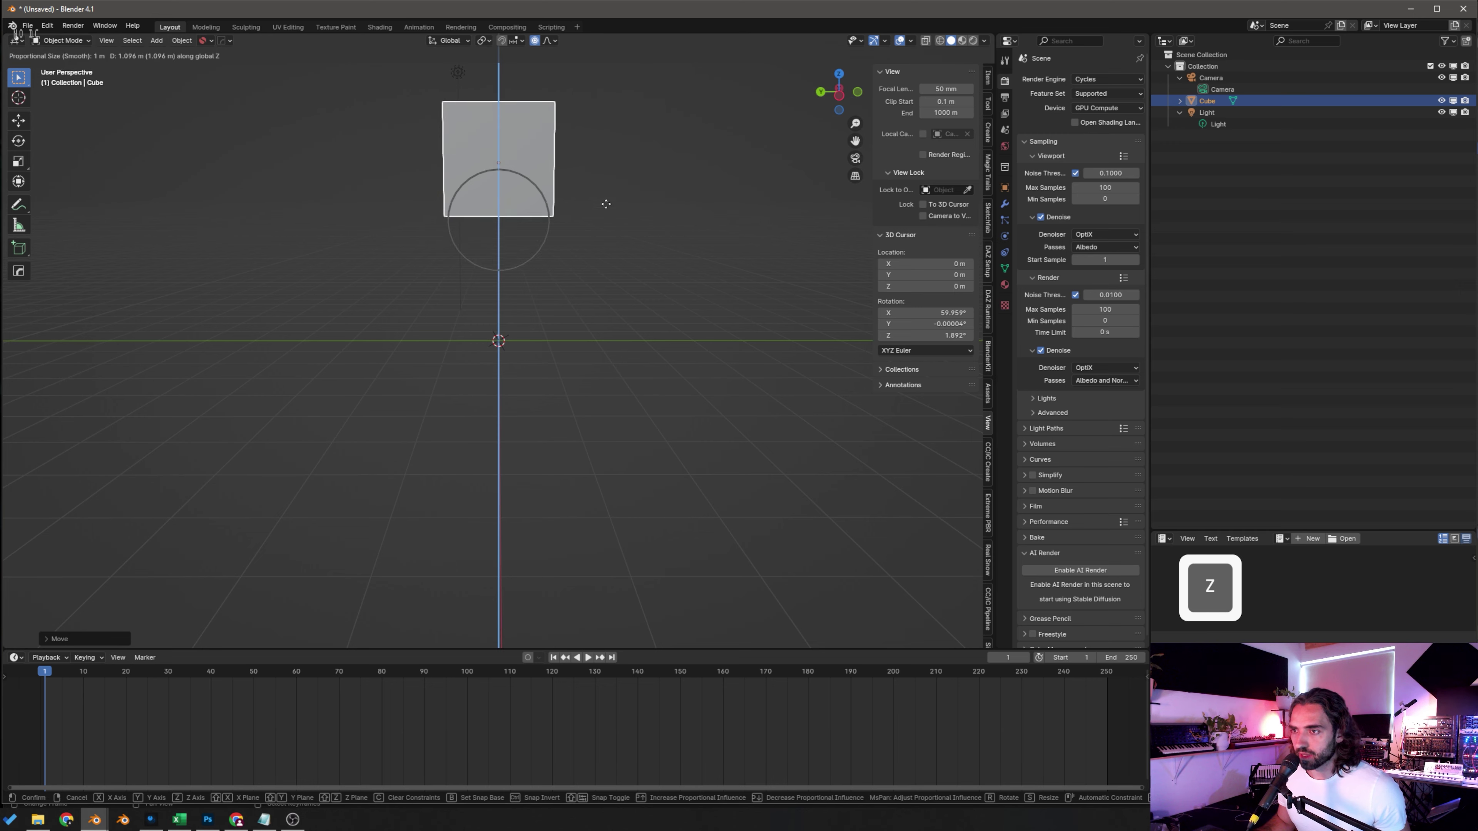
{"action": "left_click", "coordinate": [627, 229]}
{"action": "middle_click_drag", "start_coordinate": [627, 229], "coordinate": [613, 276]}
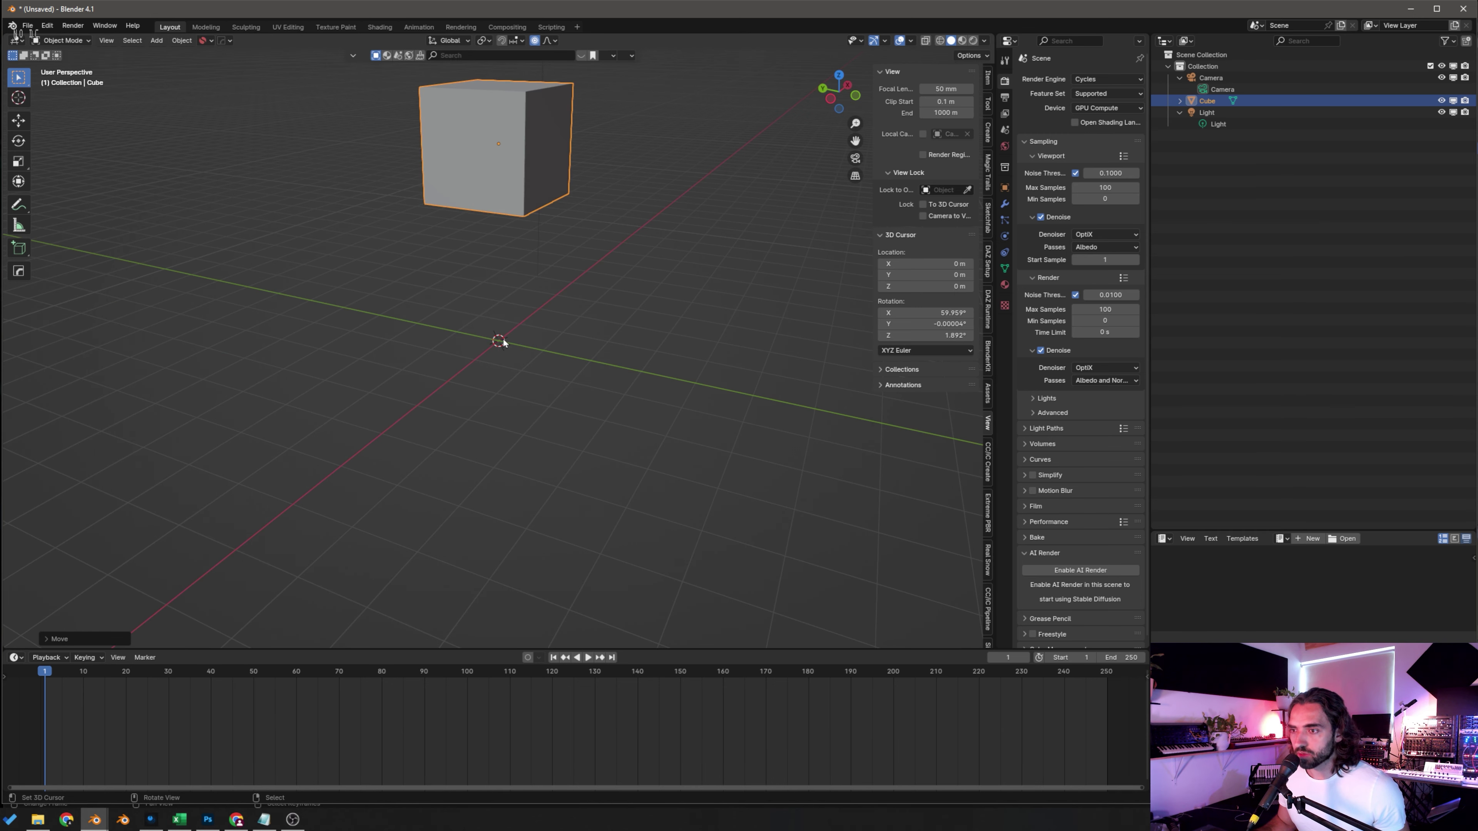
Step: Set the cube's origin to the 3D cursor and try rotating the cube around that point
{"action": "left_click", "coordinate": [182, 41]}
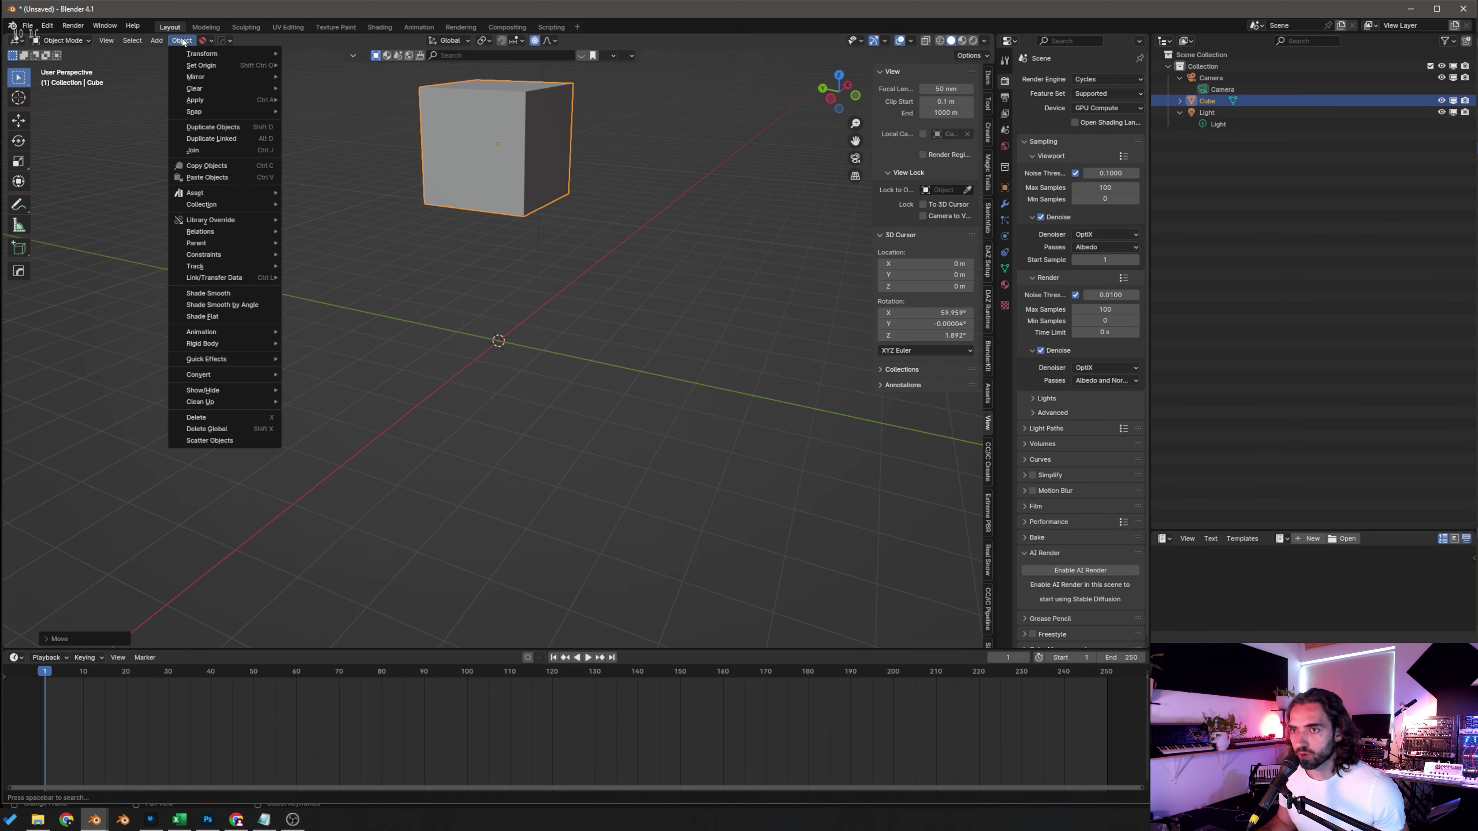
{"action": "mouse_move", "coordinate": [201, 67]}
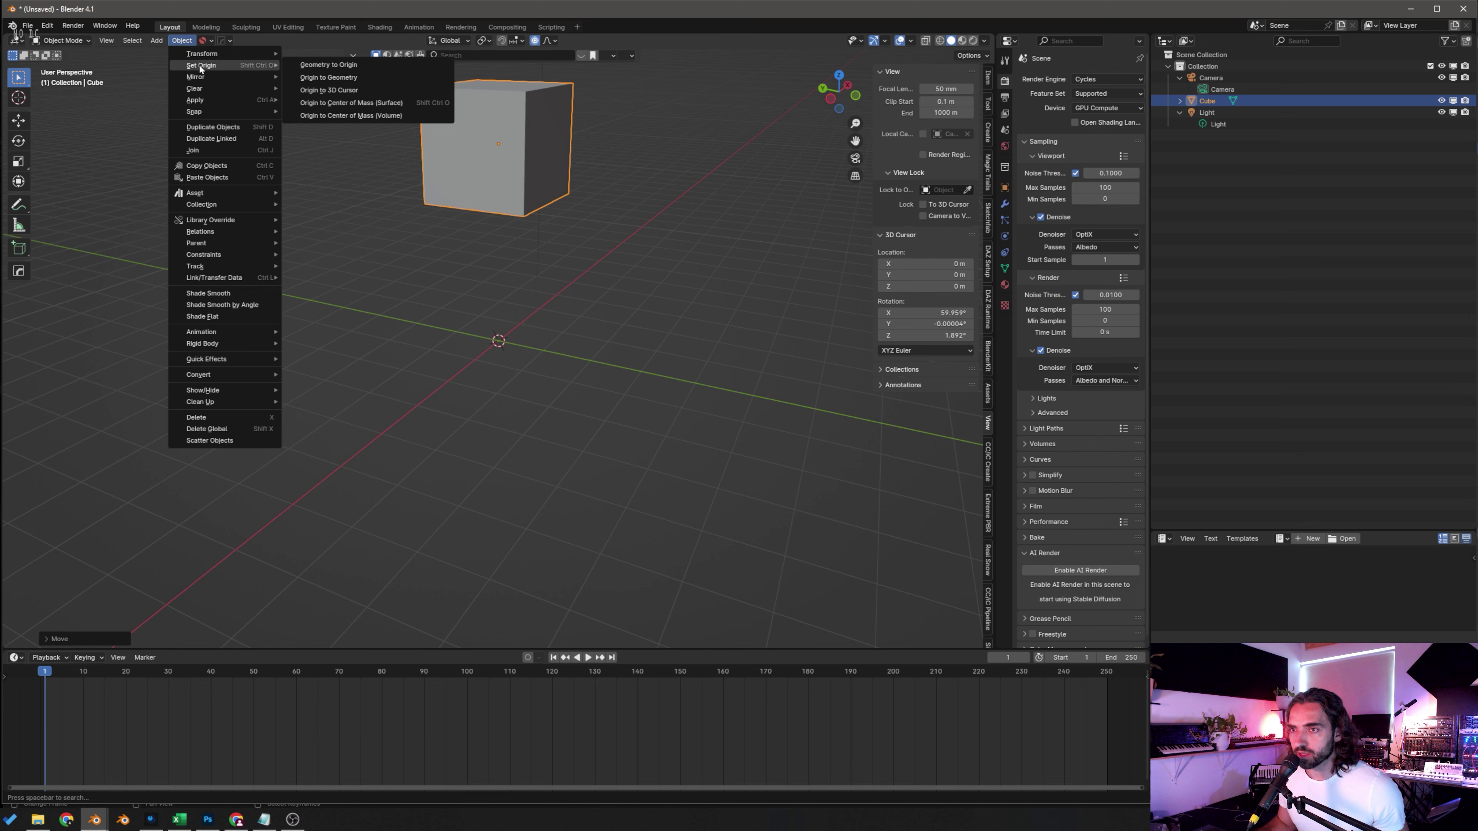
{"action": "left_click", "coordinate": [372, 95]}
{"action": "scroll", "coordinate": [624, 279], "scroll_direction": "down", "scroll_amount": 4}
{"action": "middle_click_drag", "start_coordinate": [625, 280], "coordinate": [644, 279]}
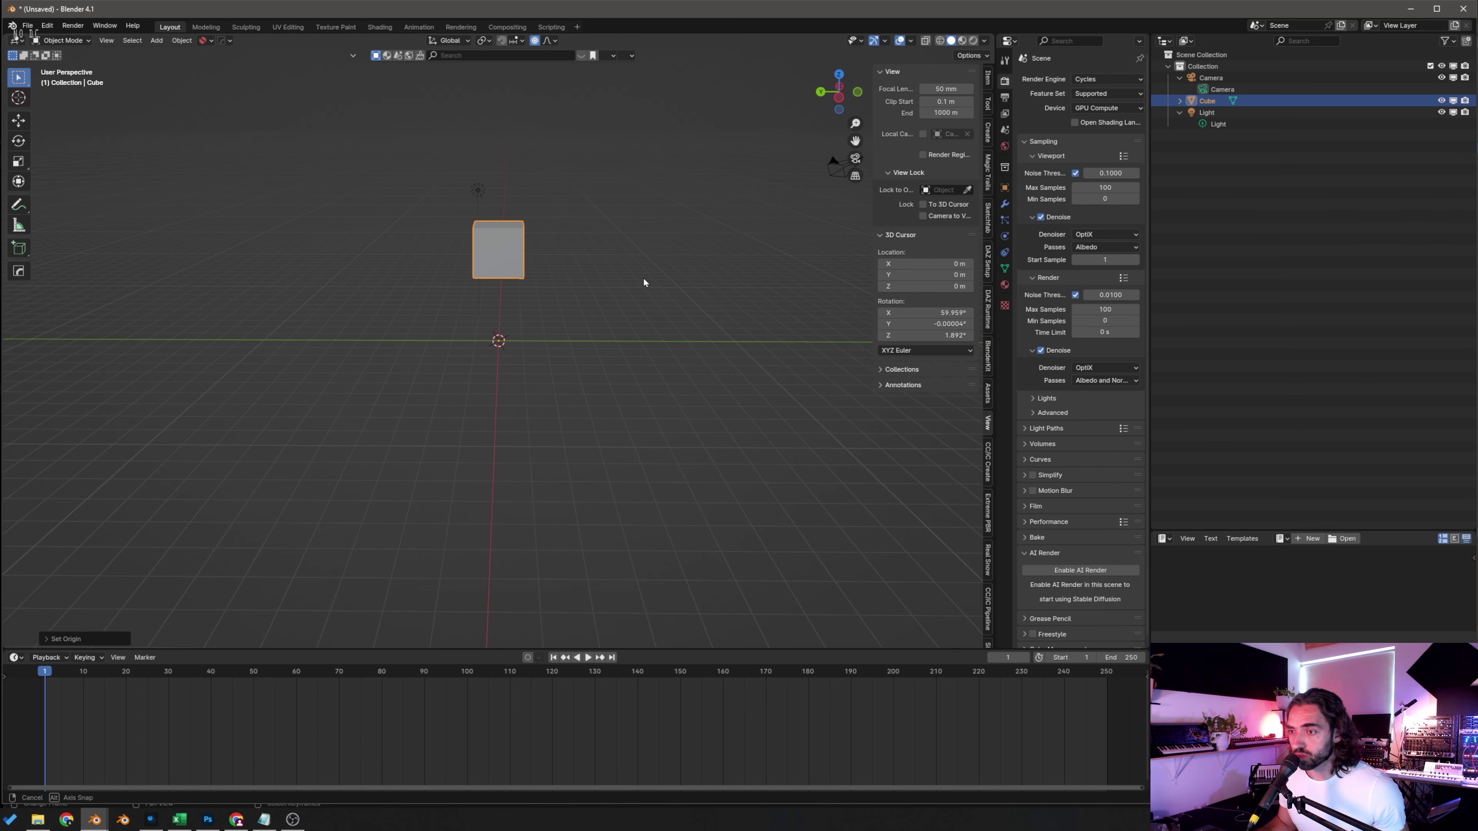
{"action": "key", "text": "r"}
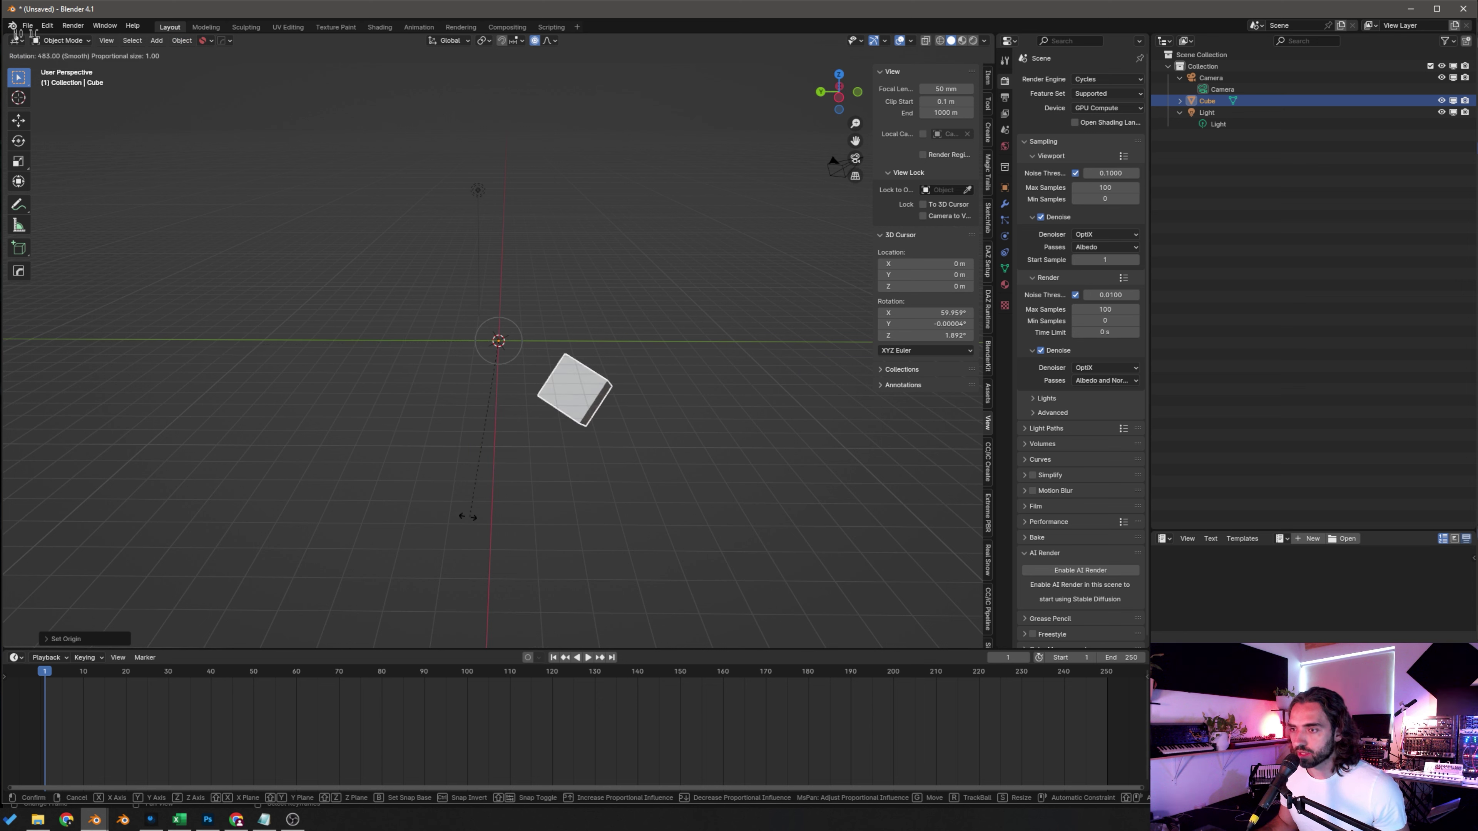
{"action": "key", "text": "Escape"}
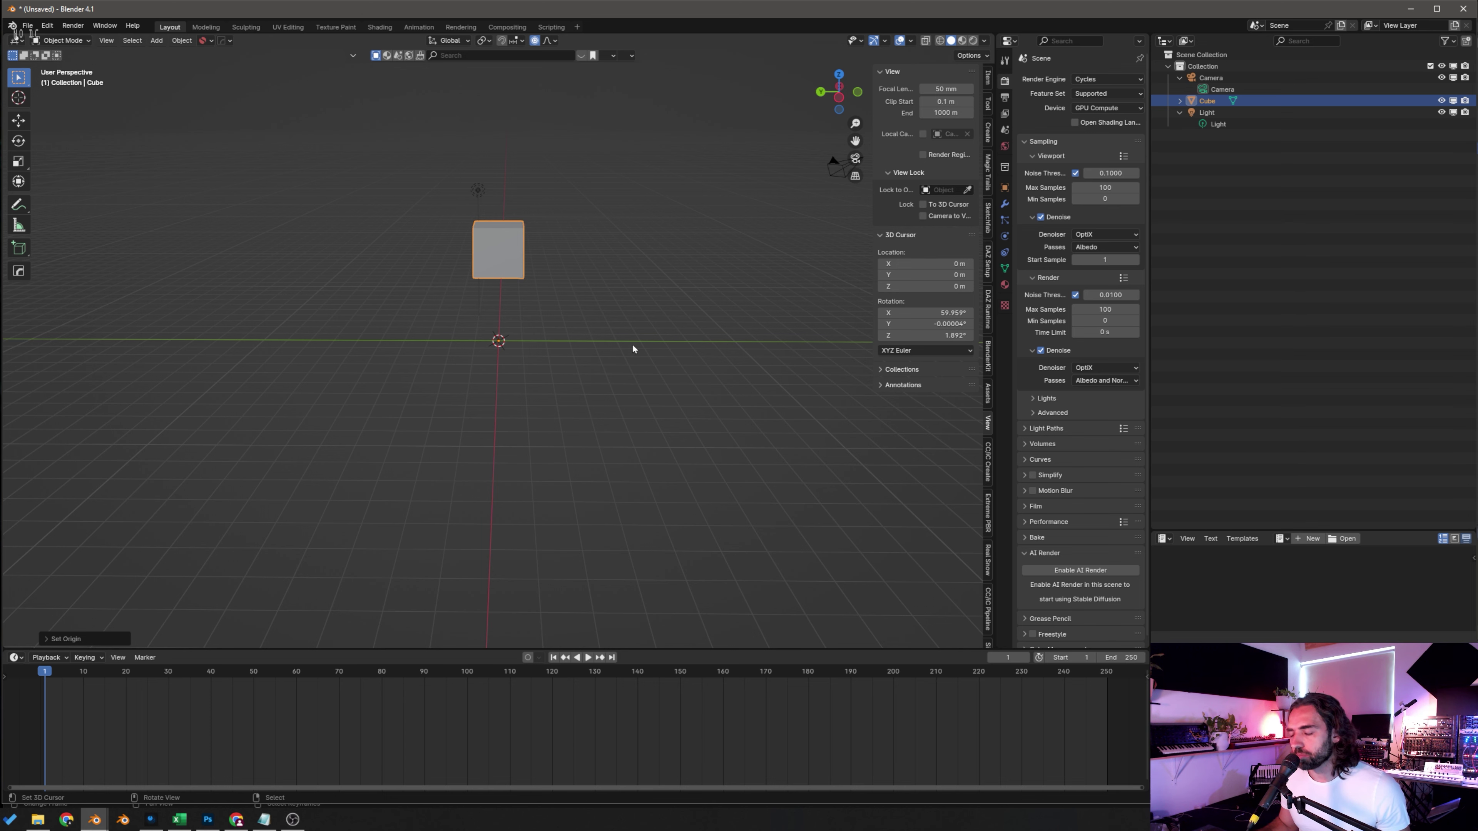
Step: Set the cube's origin to its center of mass and snap the cube to the 3D cursor
{"action": "middle_click_drag", "start_coordinate": [698, 319], "coordinate": [567, 352]}
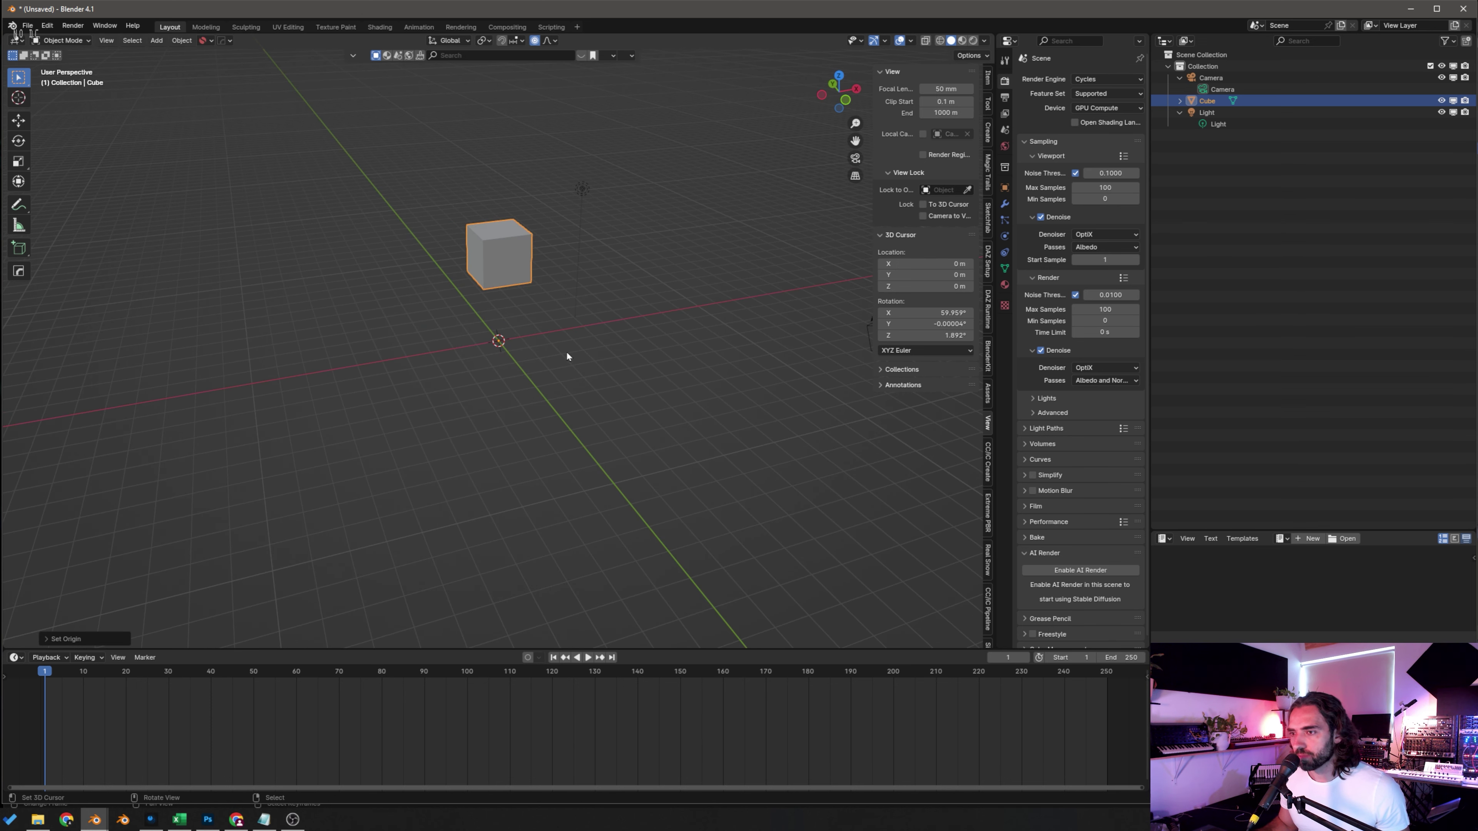
{"action": "left_click", "coordinate": [181, 41]}
{"action": "mouse_move", "coordinate": [233, 66]}
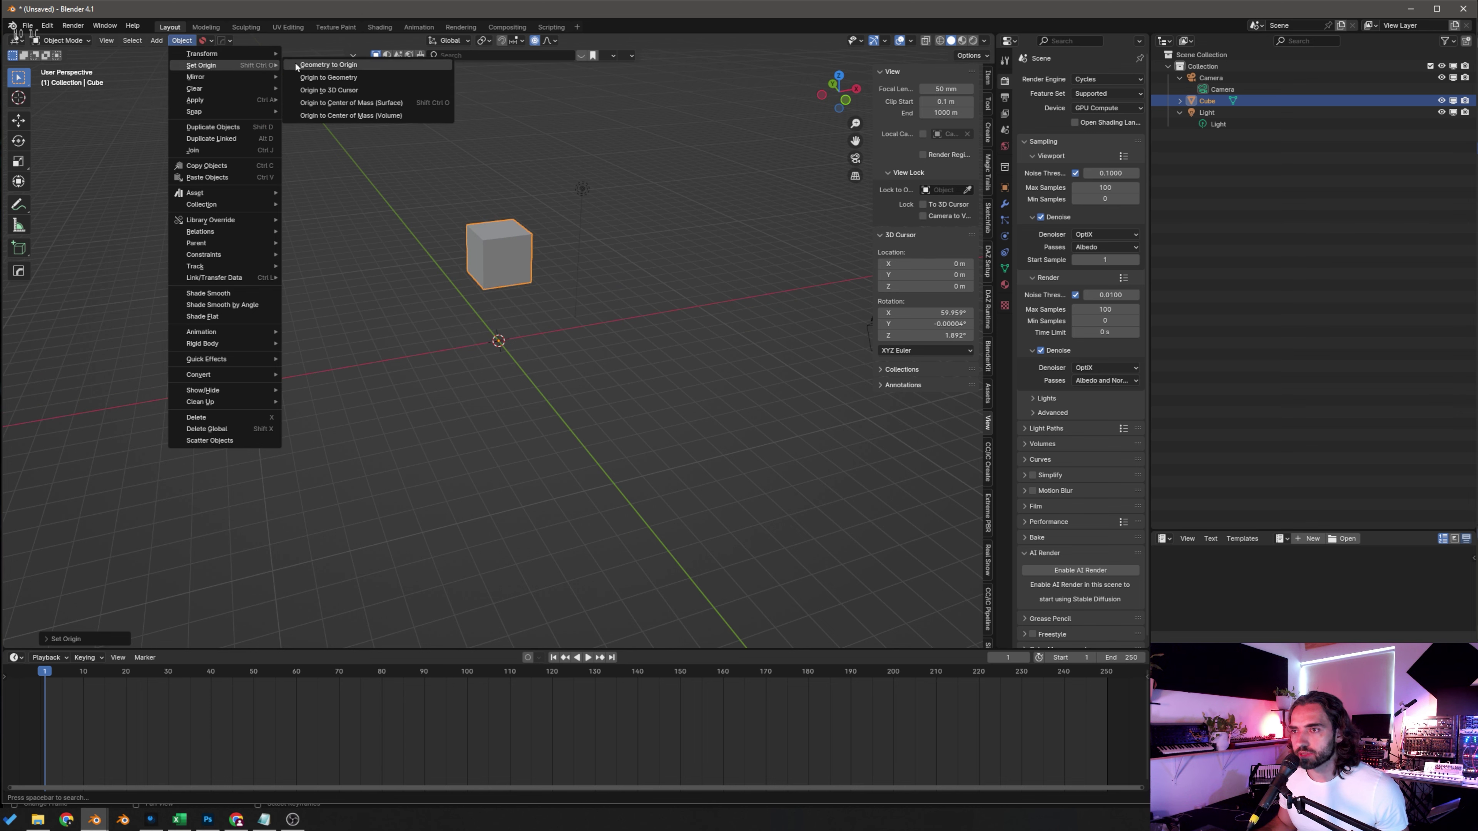
{"action": "left_click", "coordinate": [373, 102]}
{"action": "key", "text": "shift+s"}
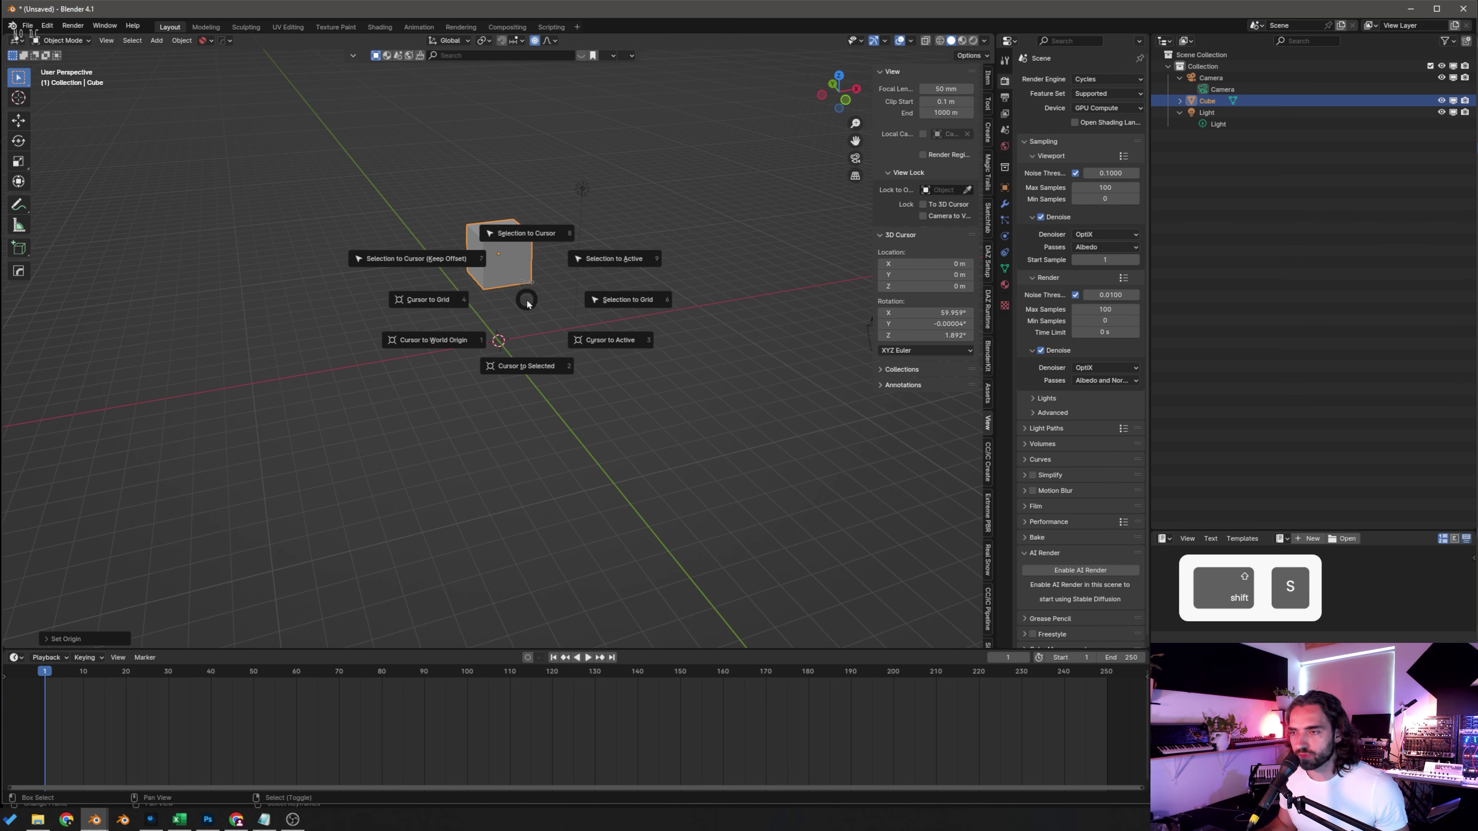
{"action": "left_click", "coordinate": [537, 241]}
{"action": "middle_click_drag", "start_coordinate": [497, 353], "coordinate": [588, 333]}
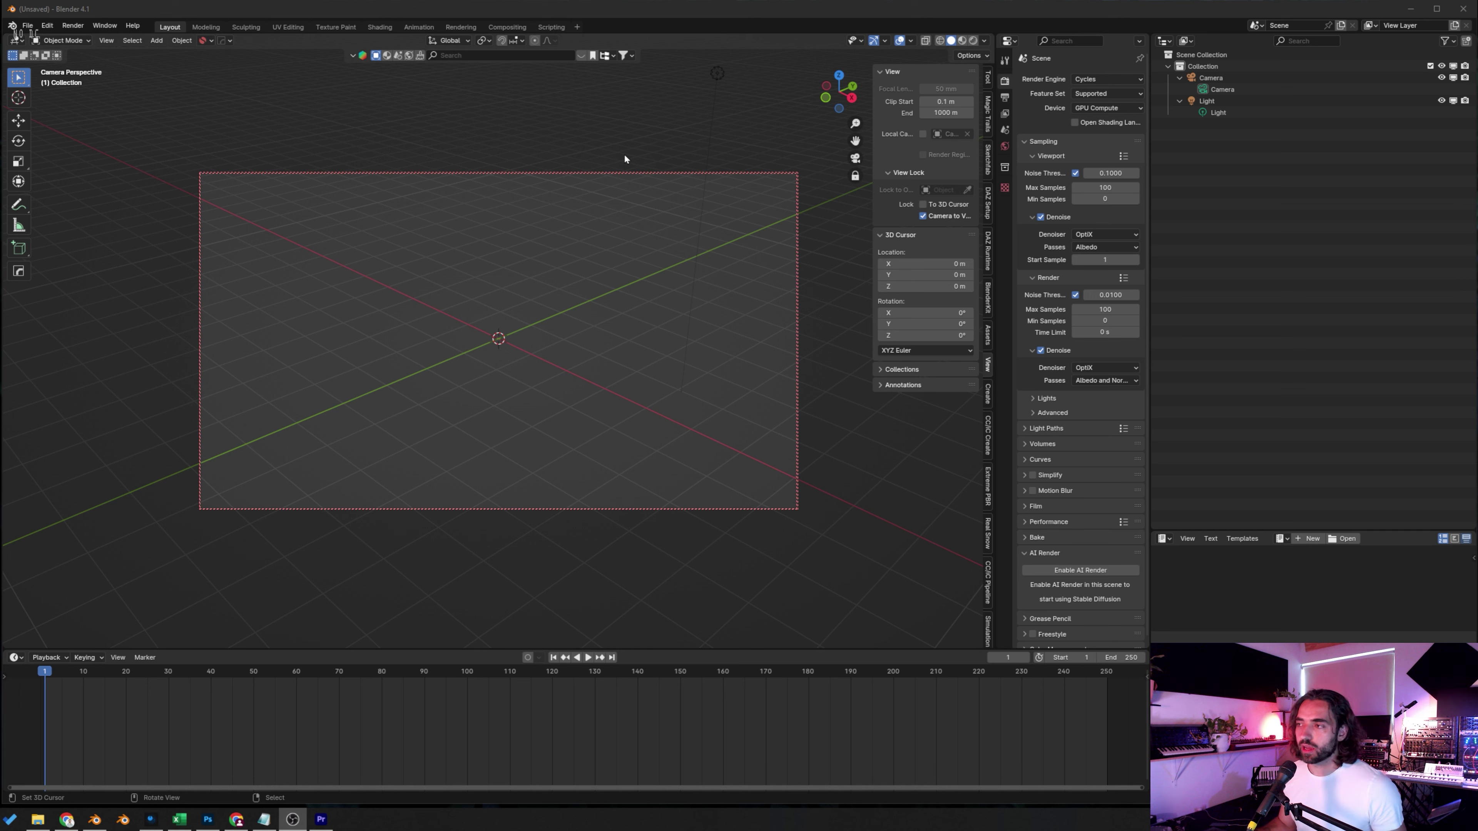
Step: Select the camera and set the output resolution to 1080 px in X and 1920 px in Y
{"action": "left_click", "coordinate": [1213, 80]}
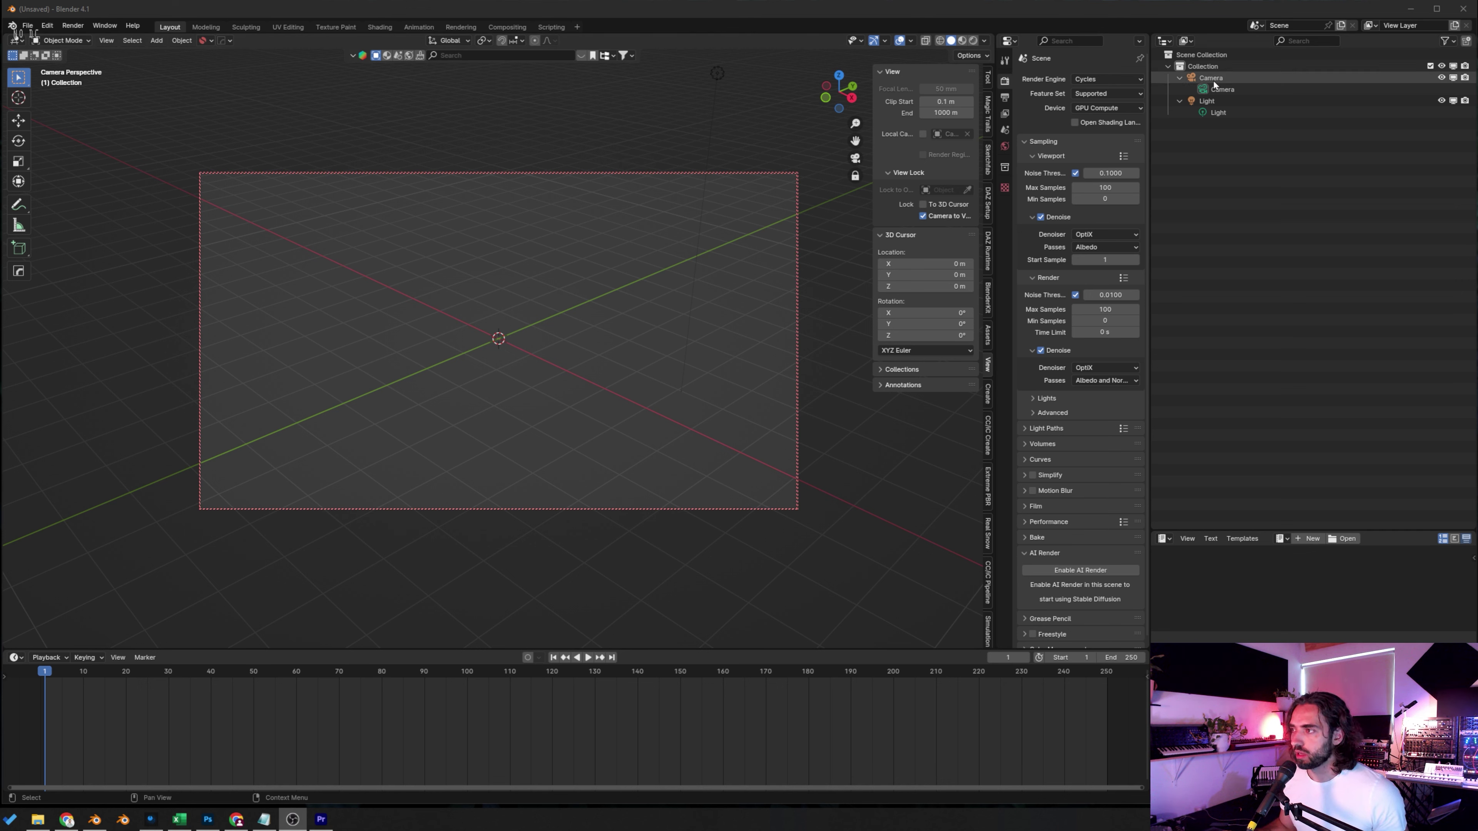
{"action": "left_click", "coordinate": [1005, 97]}
{"action": "left_click", "coordinate": [1090, 95]}
{"action": "type", "text": "1"}
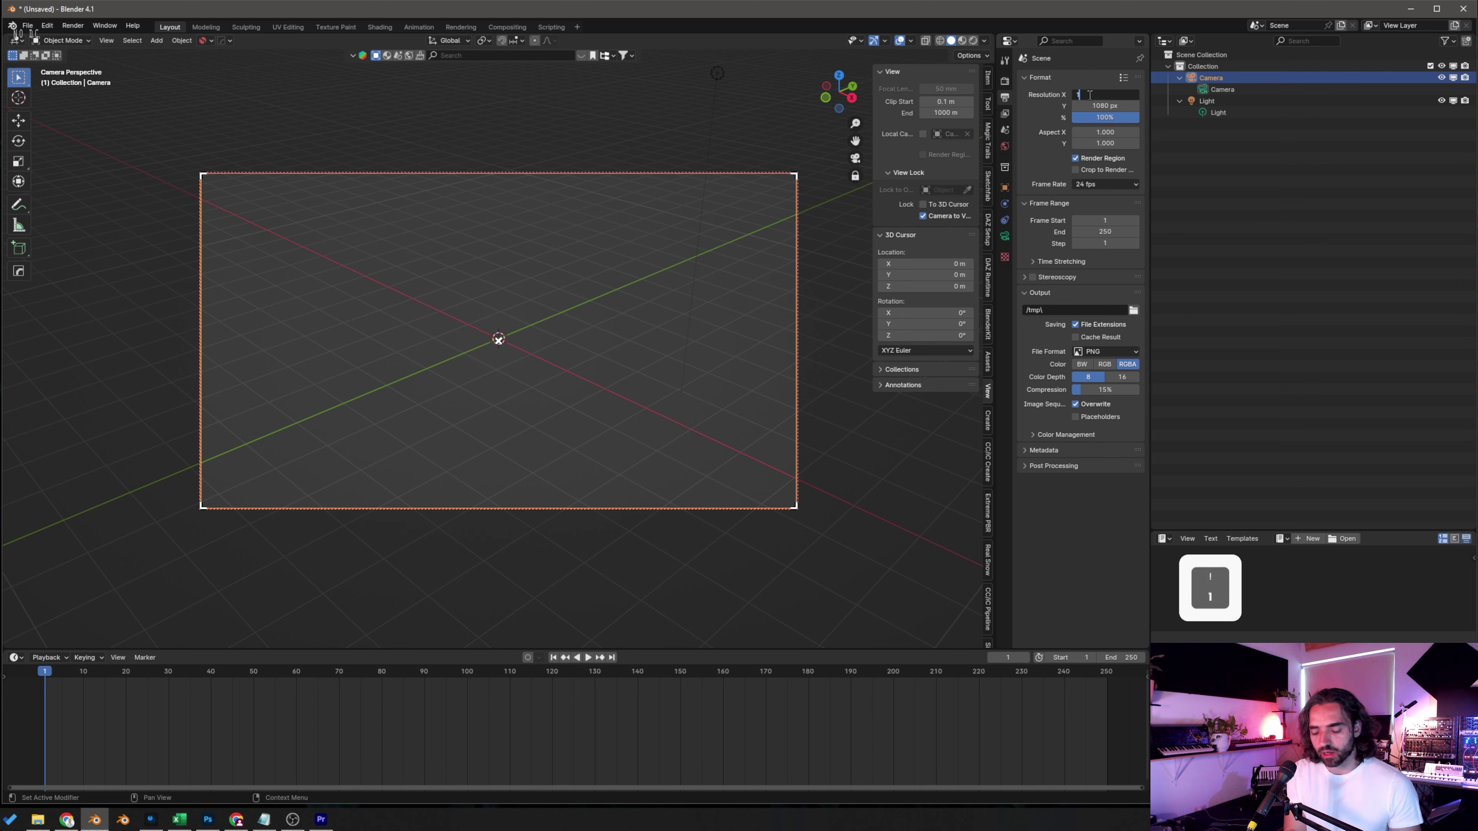
{"action": "type", "text": "080"}
{"action": "key", "text": "Tab"}
{"action": "type", "text": "1920"}
{"action": "key", "text": "Return"}
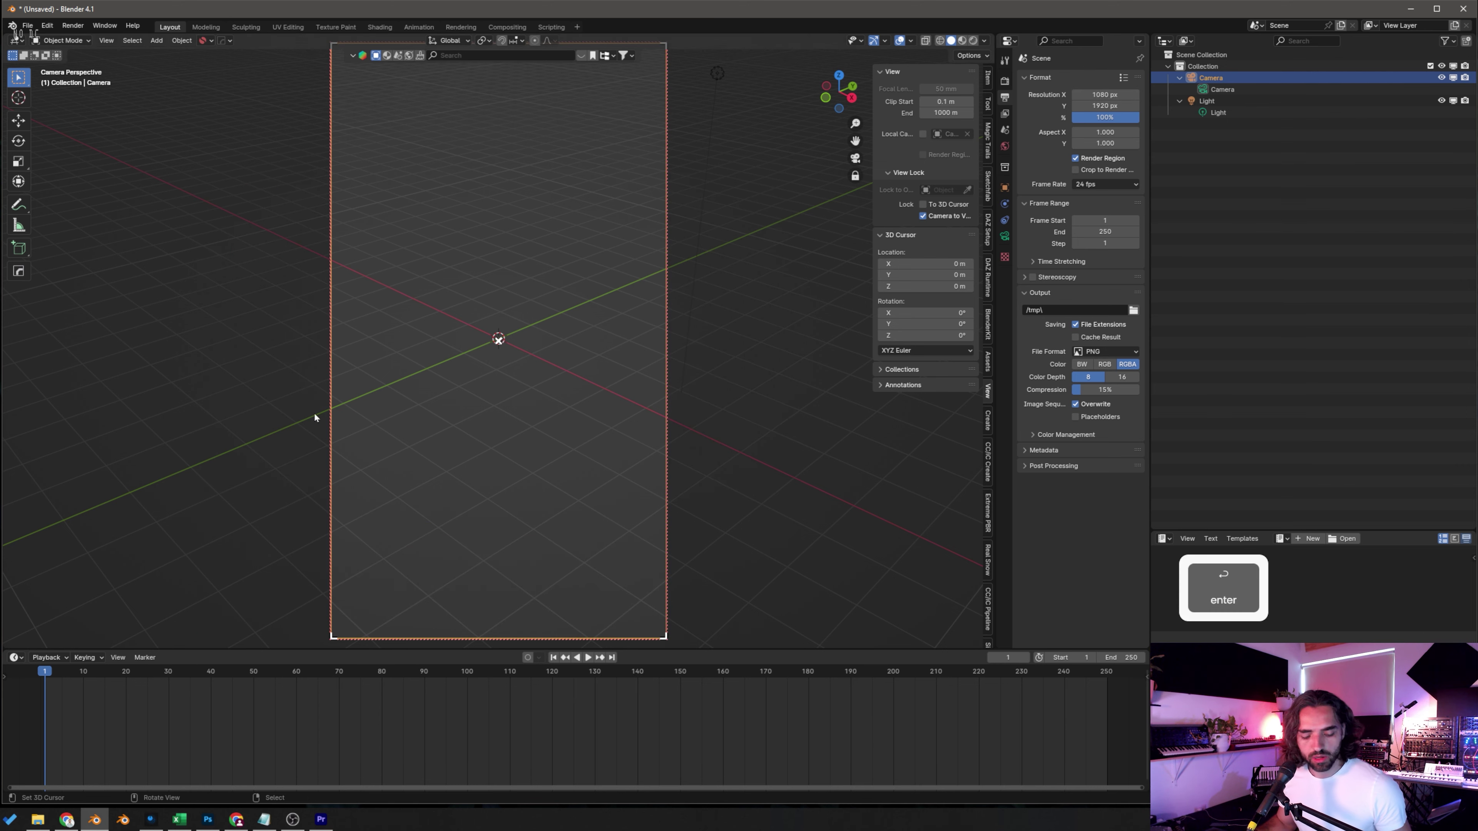
Step: Fit the vertical camera frame in view and set the output resolution percentage to 200%
{"action": "key", "text": "ctrl+alt+shift+c"}
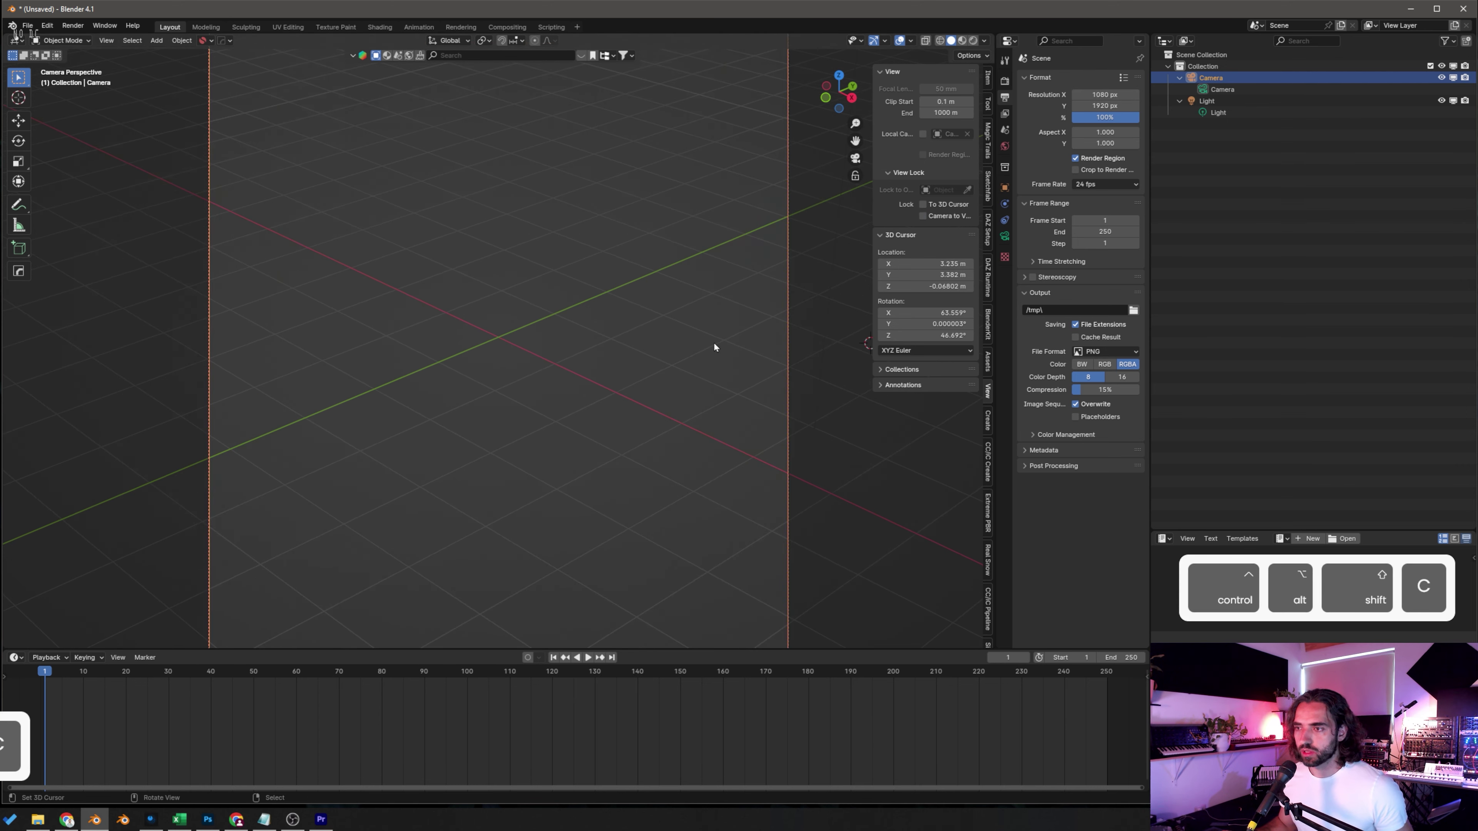
{"action": "scroll", "coordinate": [713, 343], "scroll_direction": "up", "scroll_amount": 4}
{"action": "scroll", "coordinate": [714, 344], "scroll_direction": "down", "scroll_amount": 12}
{"action": "scroll", "coordinate": [713, 343], "scroll_direction": "up", "scroll_amount": 3}
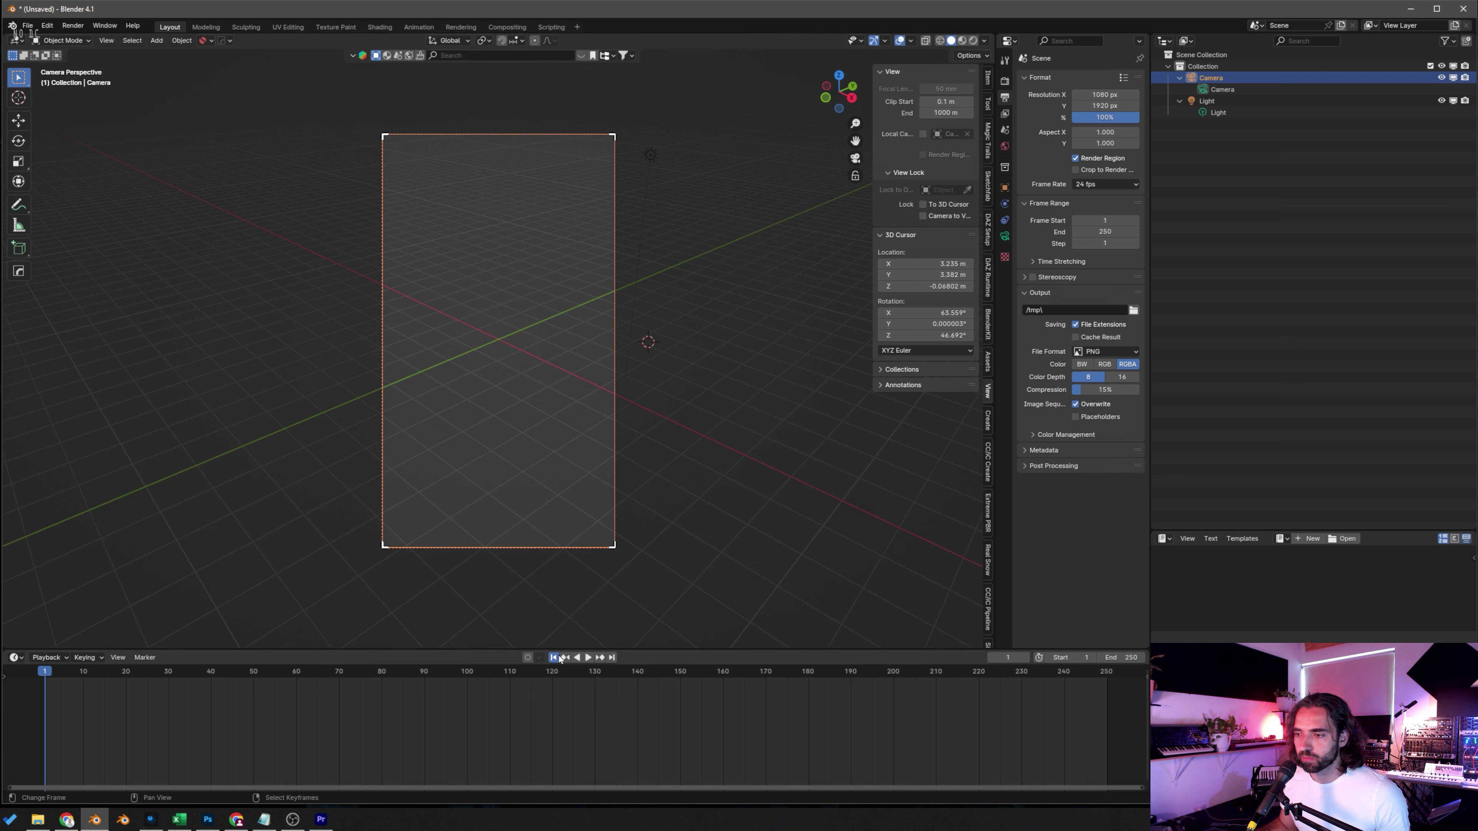
{"action": "left_click", "coordinate": [1117, 118]}
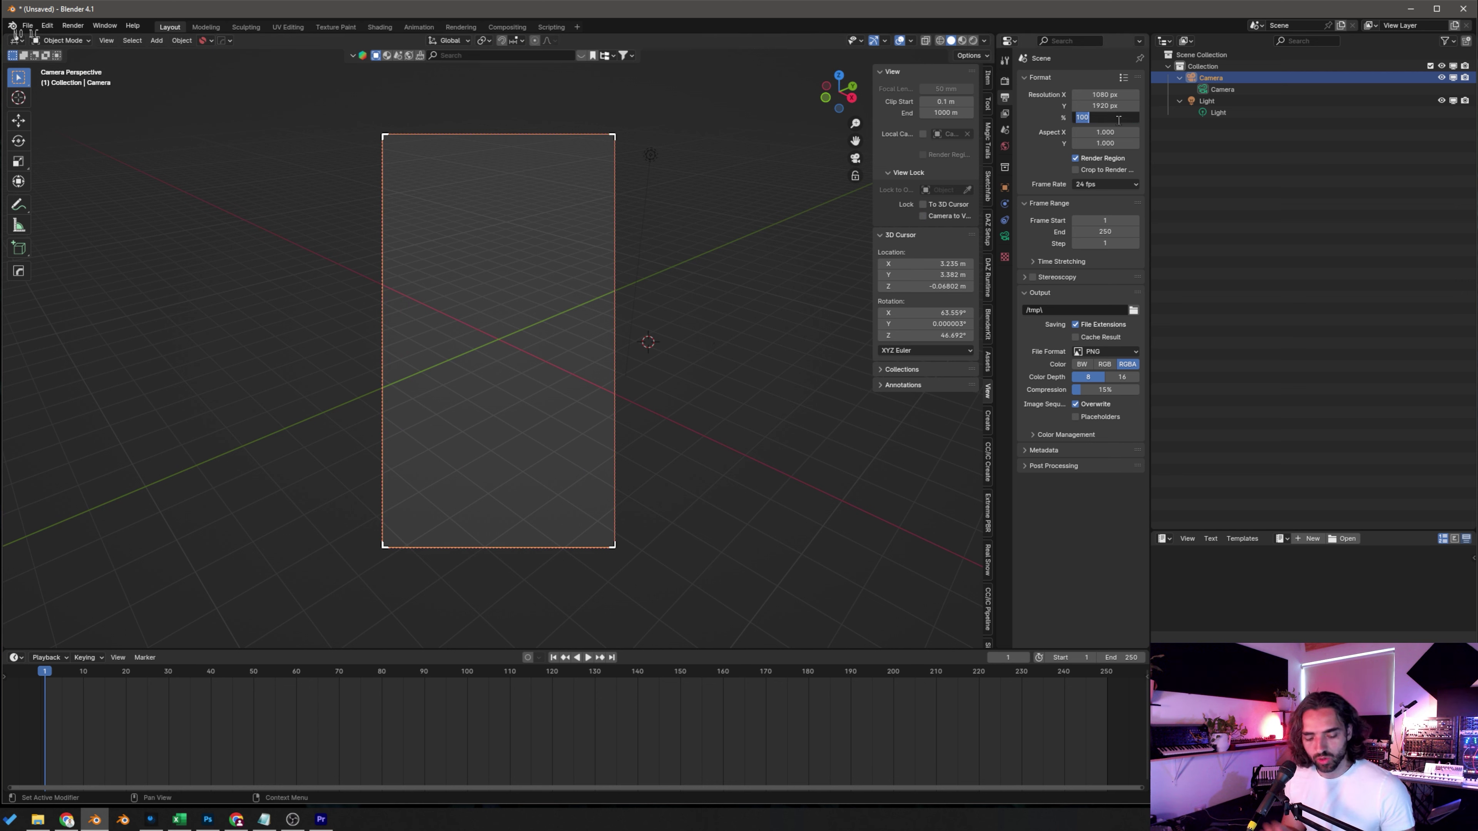
{"action": "type", "text": "200"}
{"action": "key", "text": "Return"}
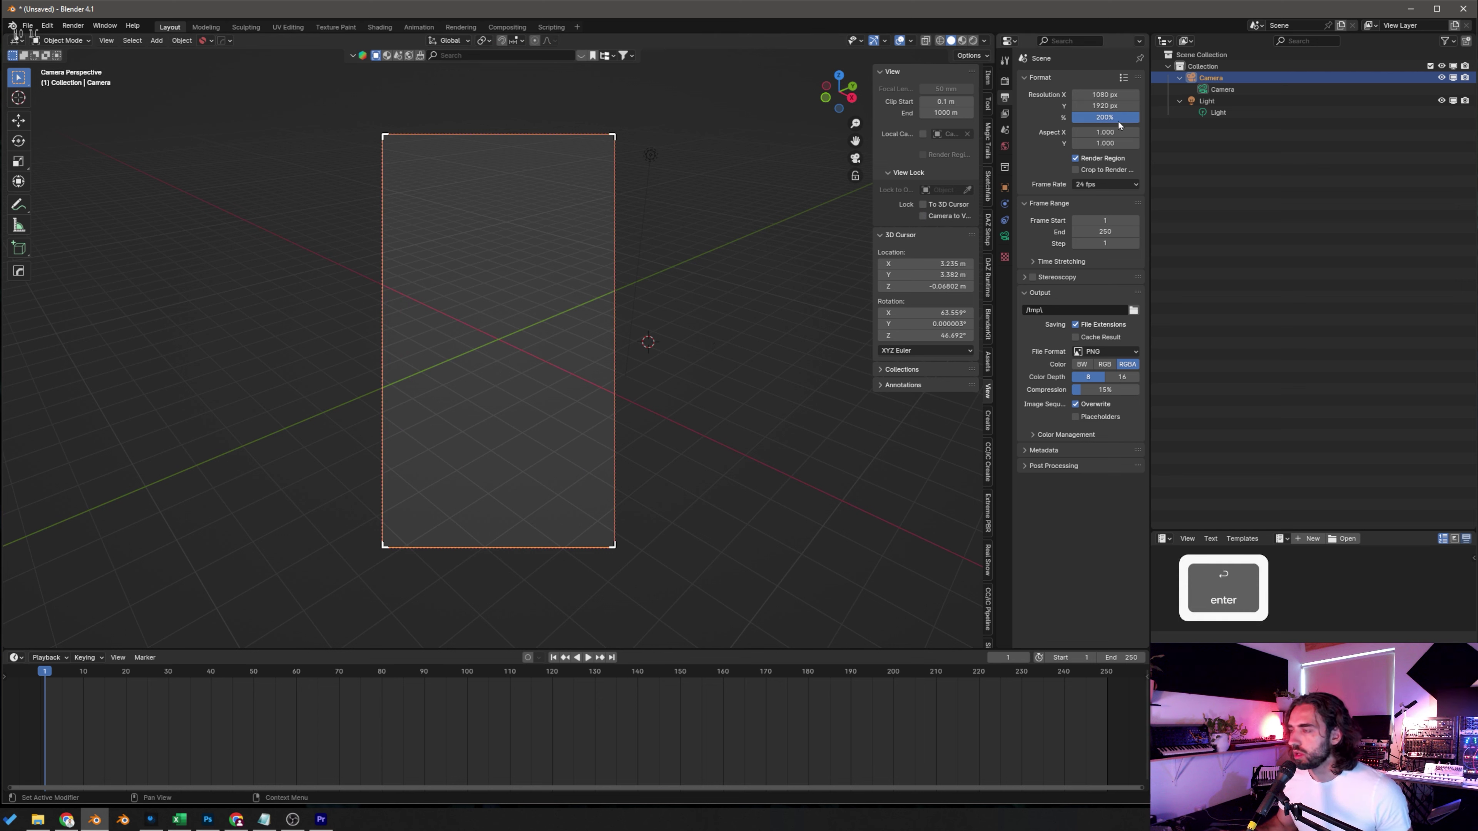
Step: Place the 3D cursor near the world origin and save the current scene setup as the startup file
{"action": "left_click", "coordinate": [500, 336]}
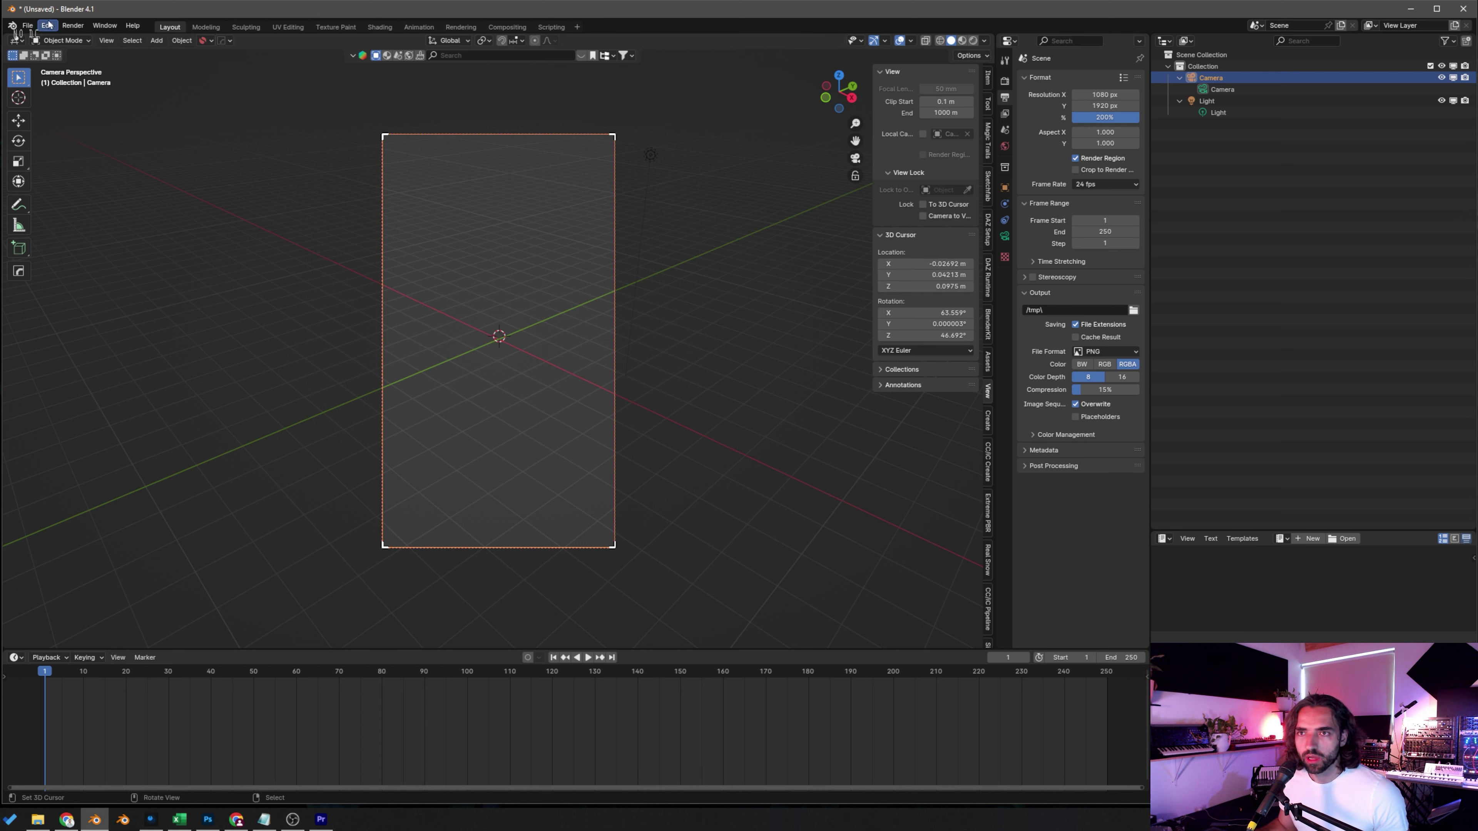
{"action": "left_click", "coordinate": [27, 26]}
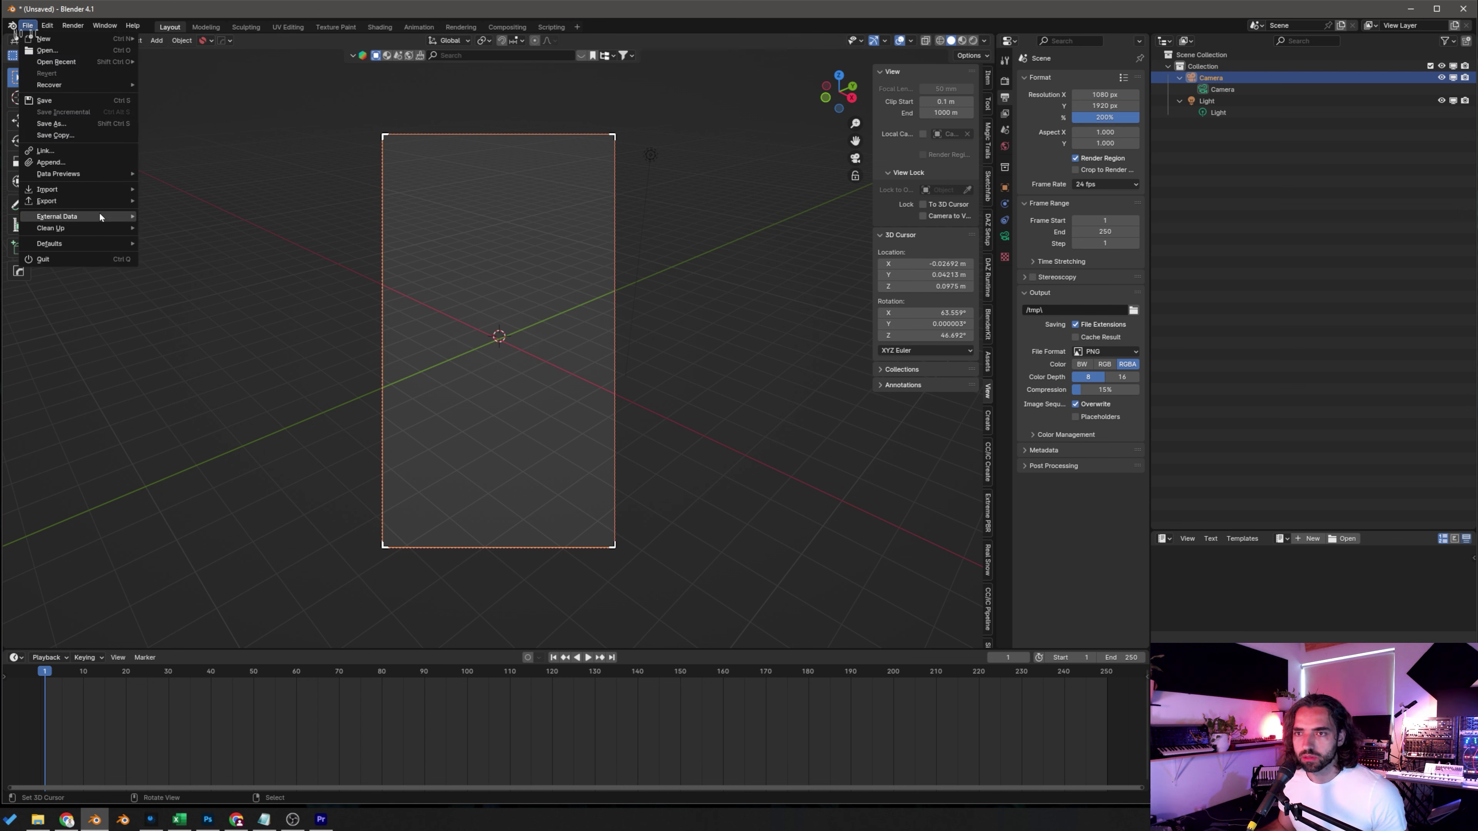
{"action": "mouse_move", "coordinate": [101, 244]}
{"action": "left_click", "coordinate": [197, 240]}
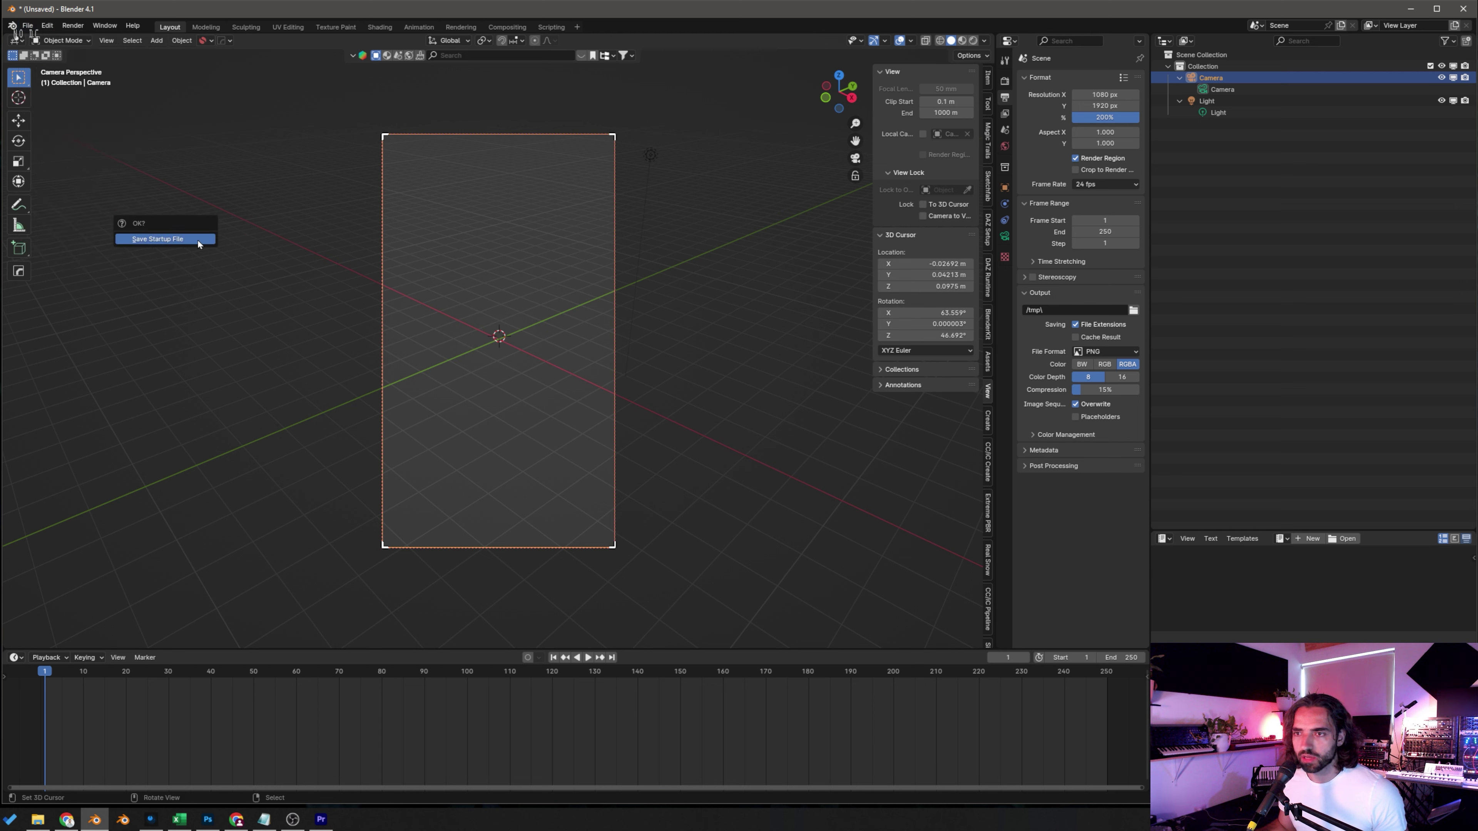
{"action": "left_click", "coordinate": [165, 239]}
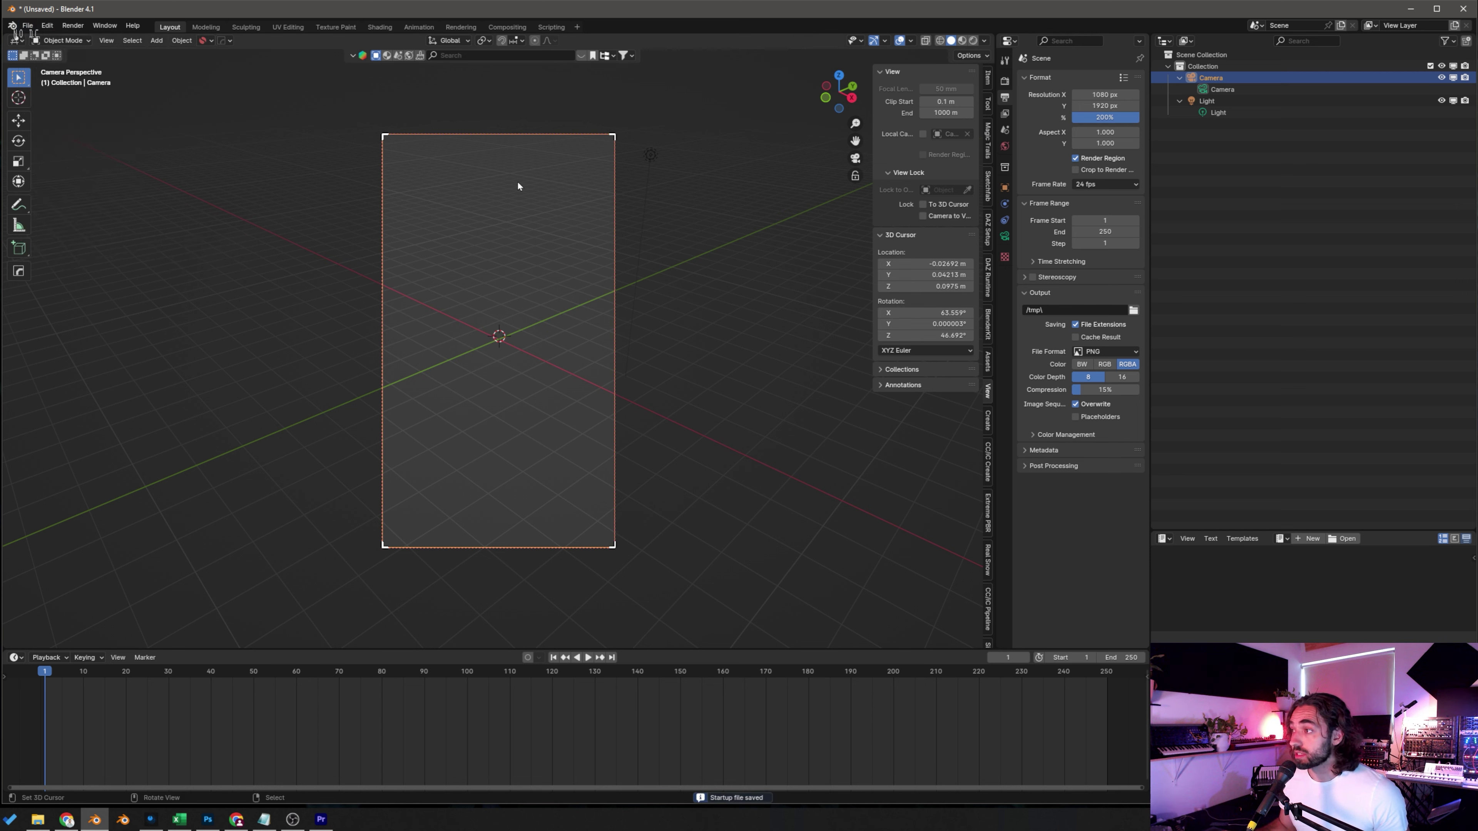
Step: Close Blender without saving the untitled file and launch it again to load the new startup scene
{"action": "left_click", "coordinate": [1461, 9]}
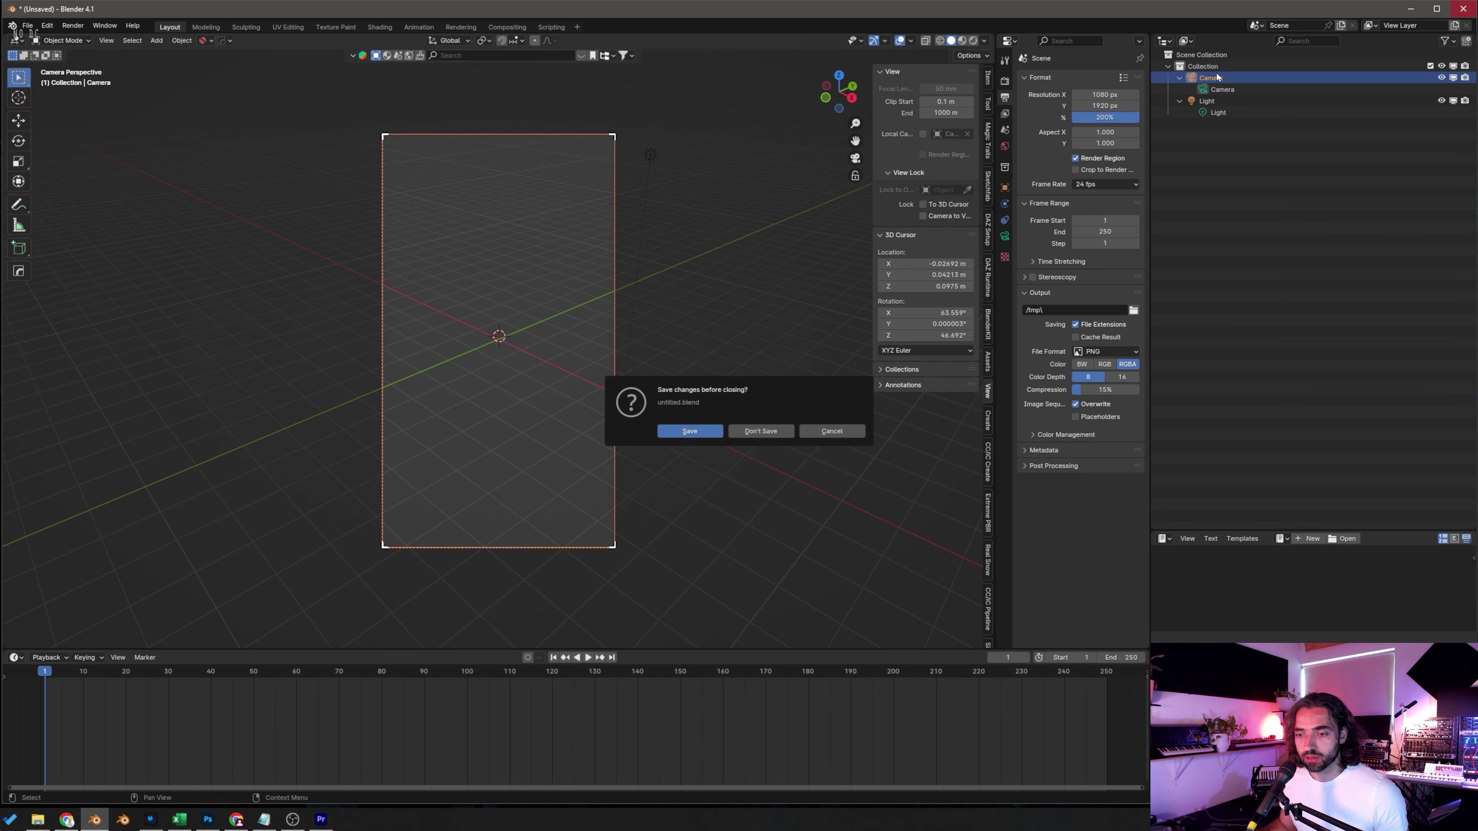
{"action": "left_click", "coordinate": [759, 430]}
{"action": "left_click", "coordinate": [94, 820]}
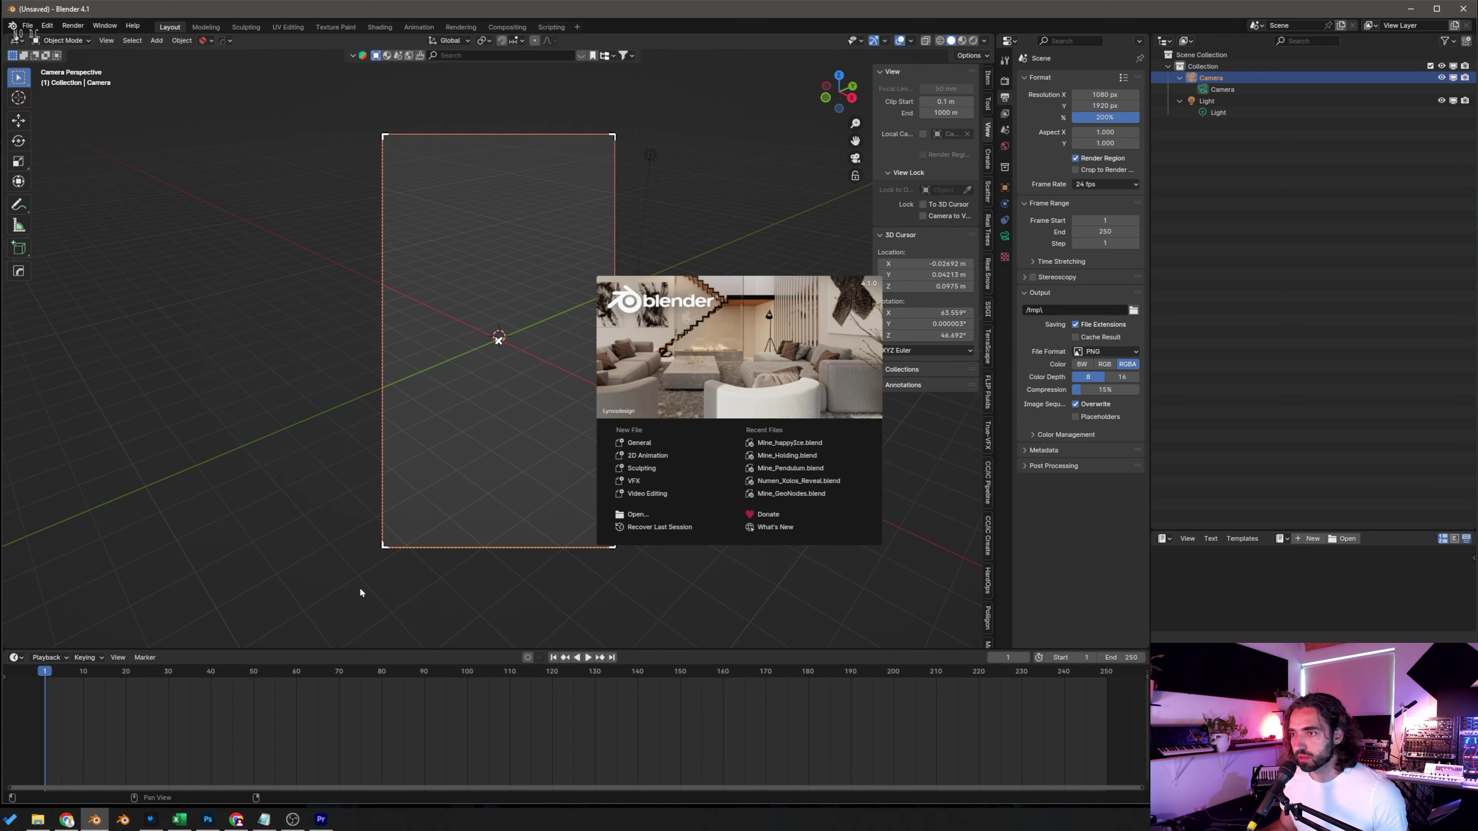
Step: Dismiss the splash screen, show the scene's render settings and enable locking the camera to the view
{"action": "left_click", "coordinate": [507, 344]}
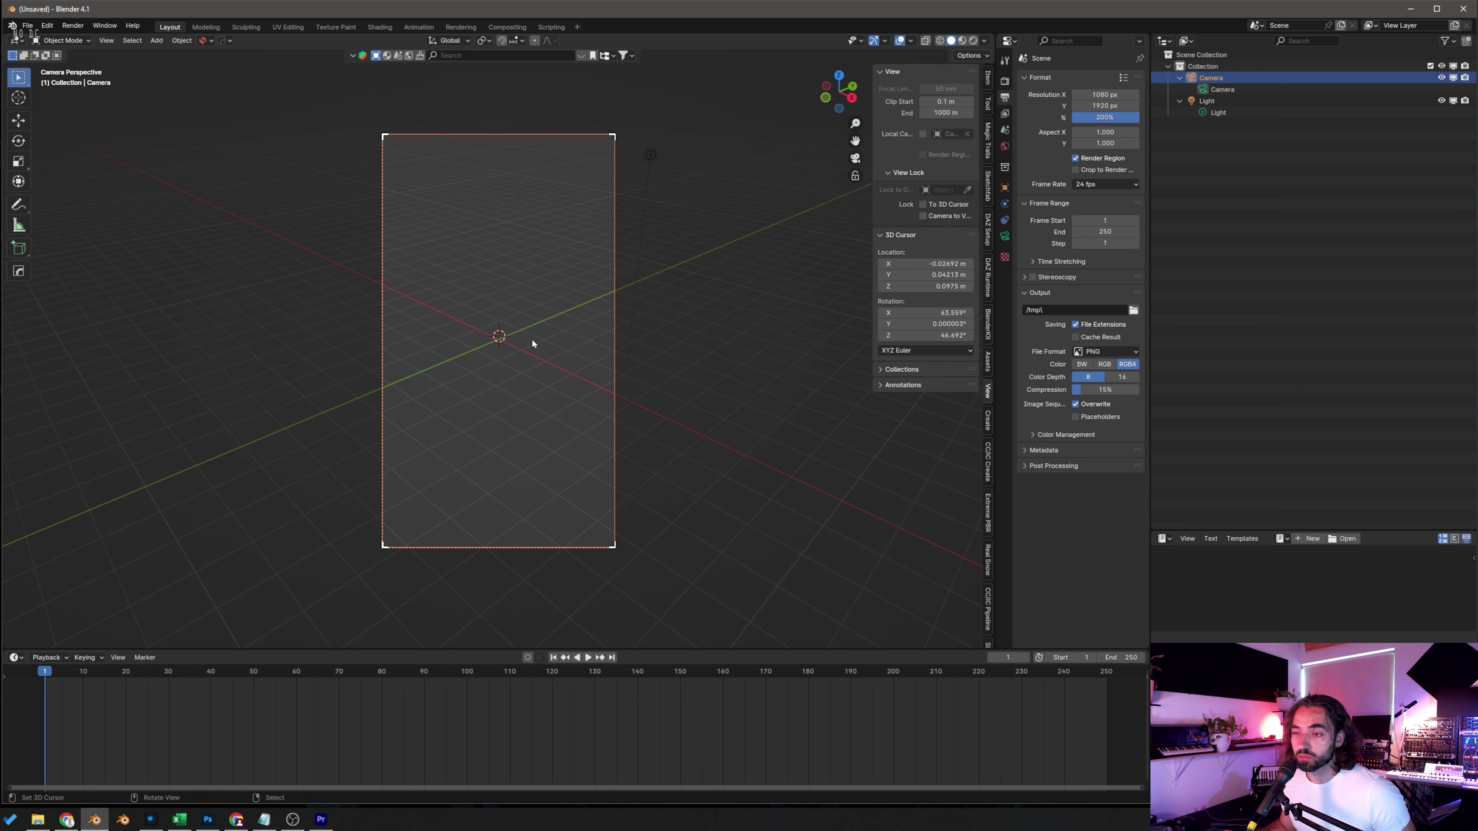
{"action": "left_click", "coordinate": [1004, 81]}
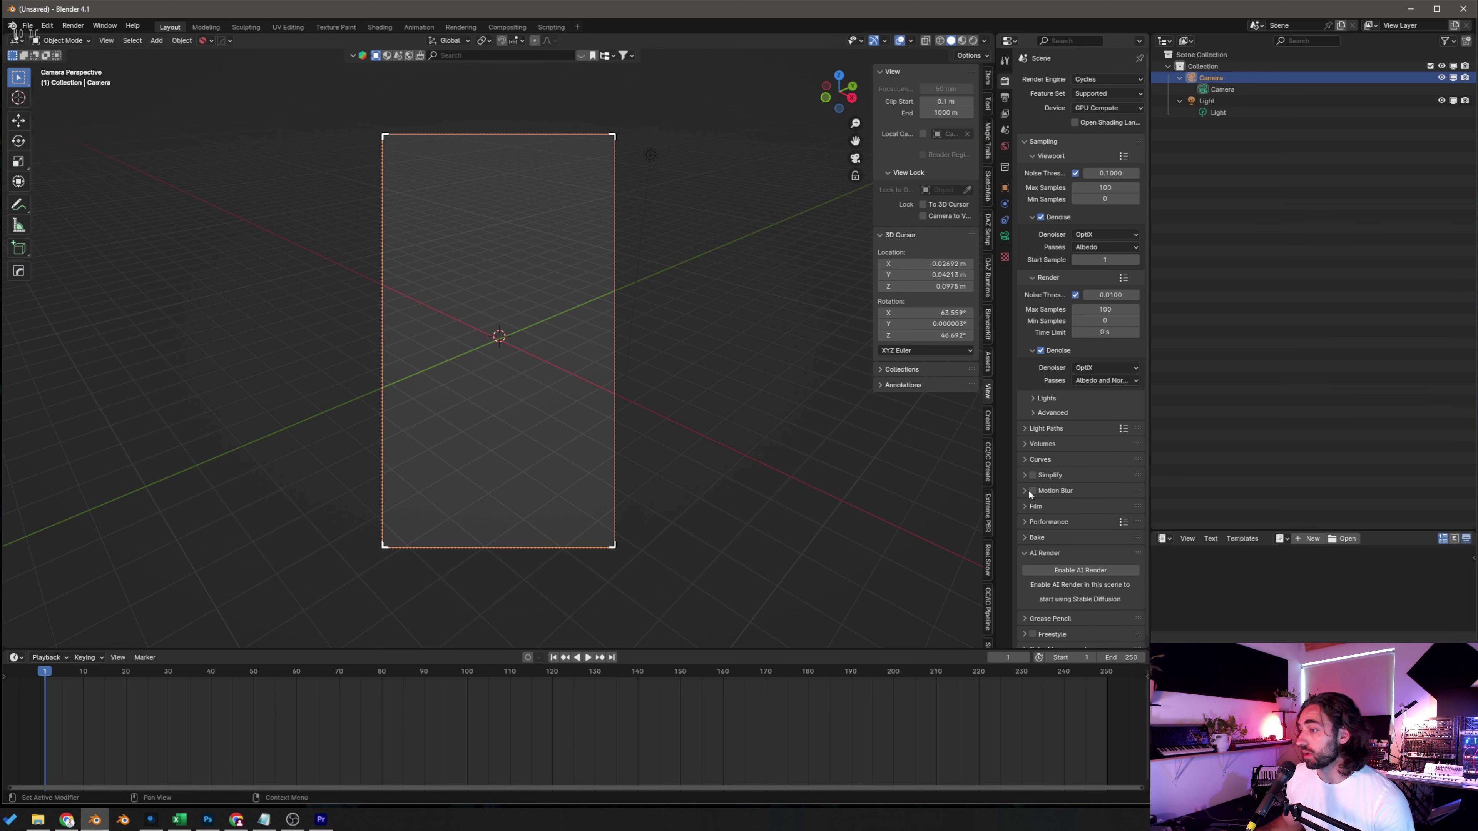
{"action": "left_click", "coordinate": [923, 217]}
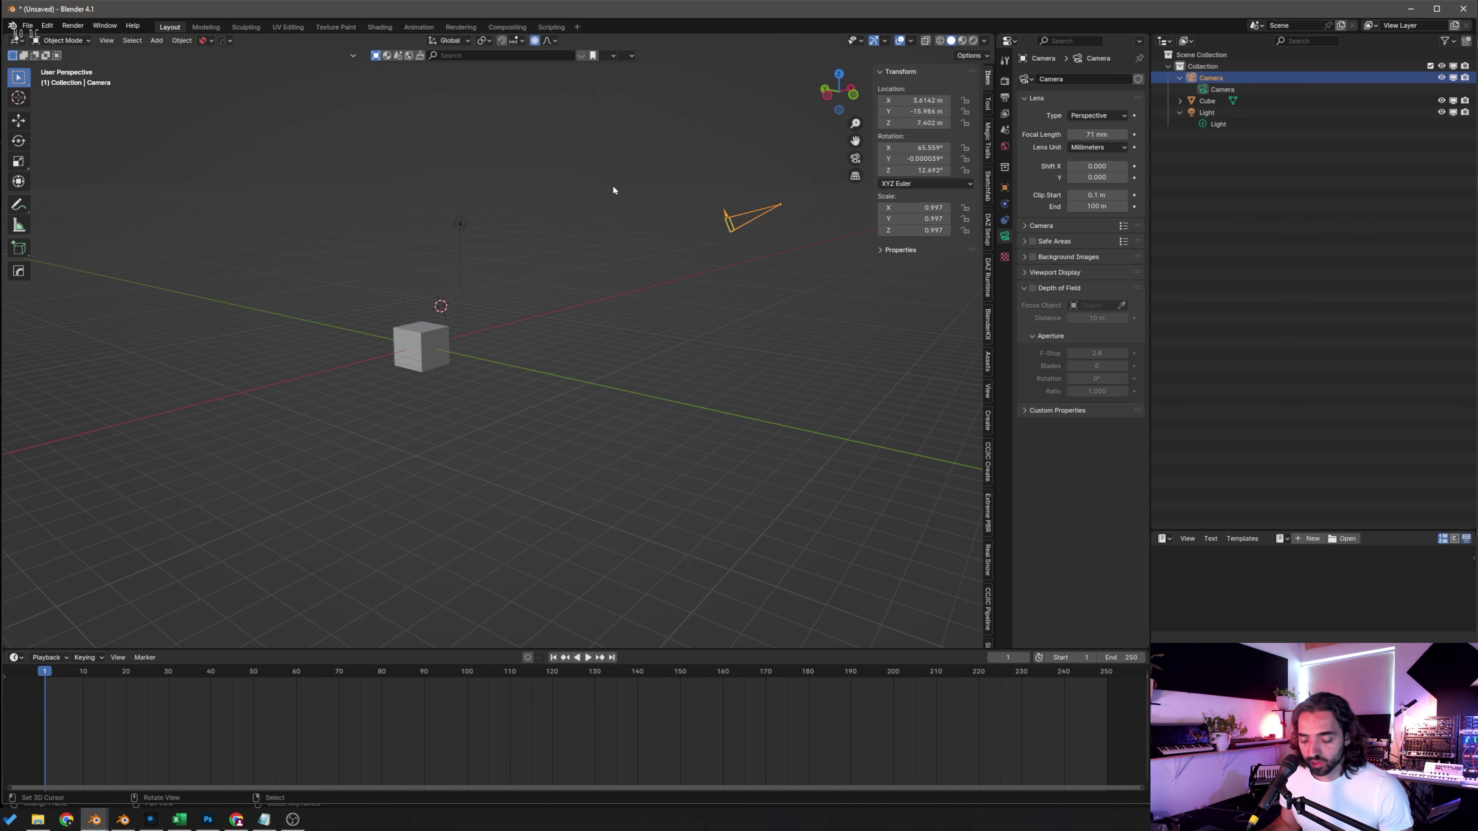
Step: Look through the camera and try several focal lengths, including 83 mm, finishing at 61 mm
{"action": "key", "text": "KP_0"}
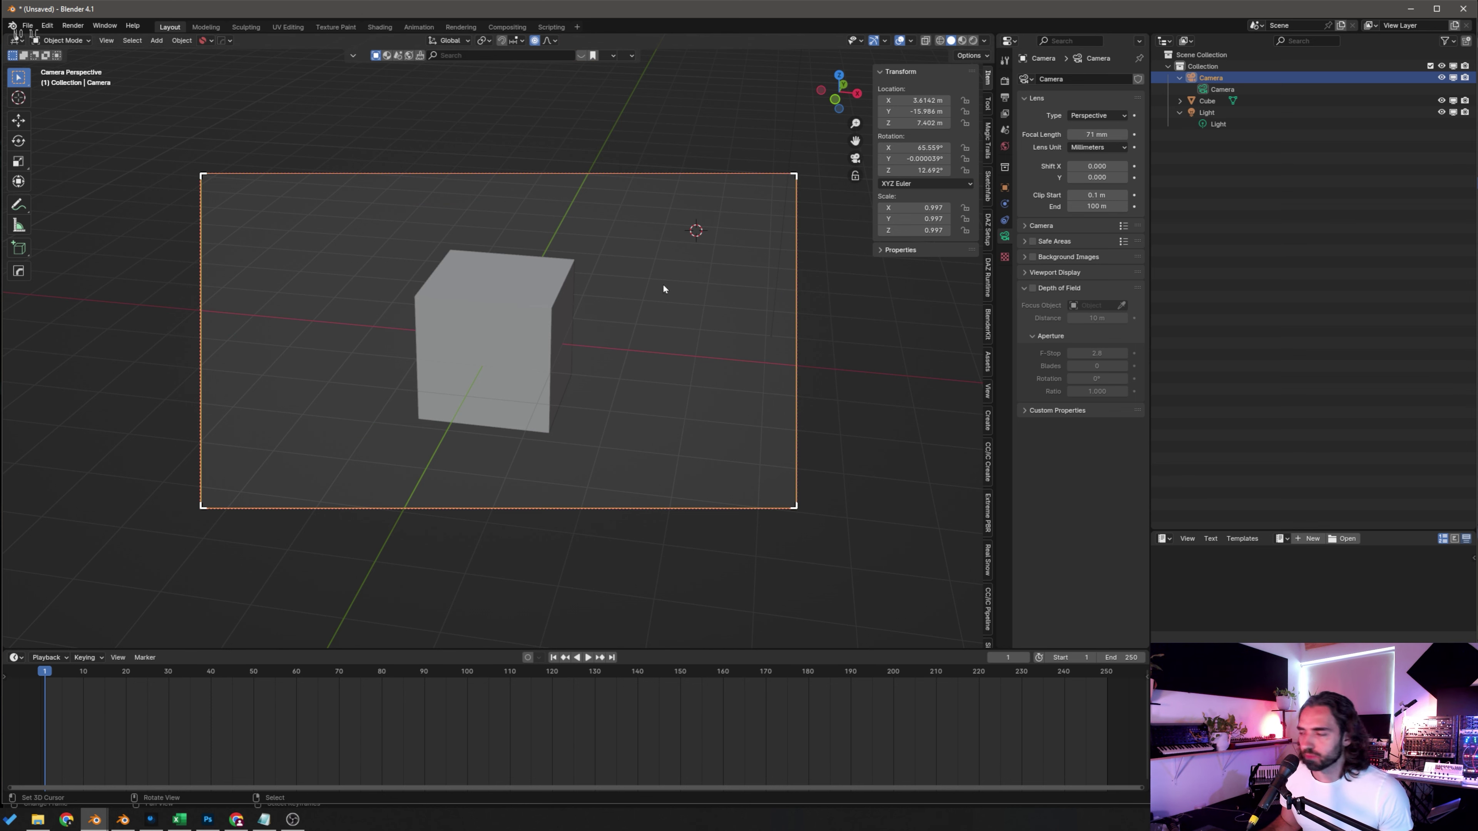
{"action": "left_click", "coordinate": [1097, 134]}
{"action": "type", "text": "43"}
{"action": "key", "text": "Return"}
{"action": "mouse_move", "coordinate": [1097, 134]}
{"action": "left_mouse_down"}
{"action": "mouse_move", "coordinate": [1123, 134]}
{"action": "mouse_move", "coordinate": [1104, 134]}
{"action": "left_mouse_up"}
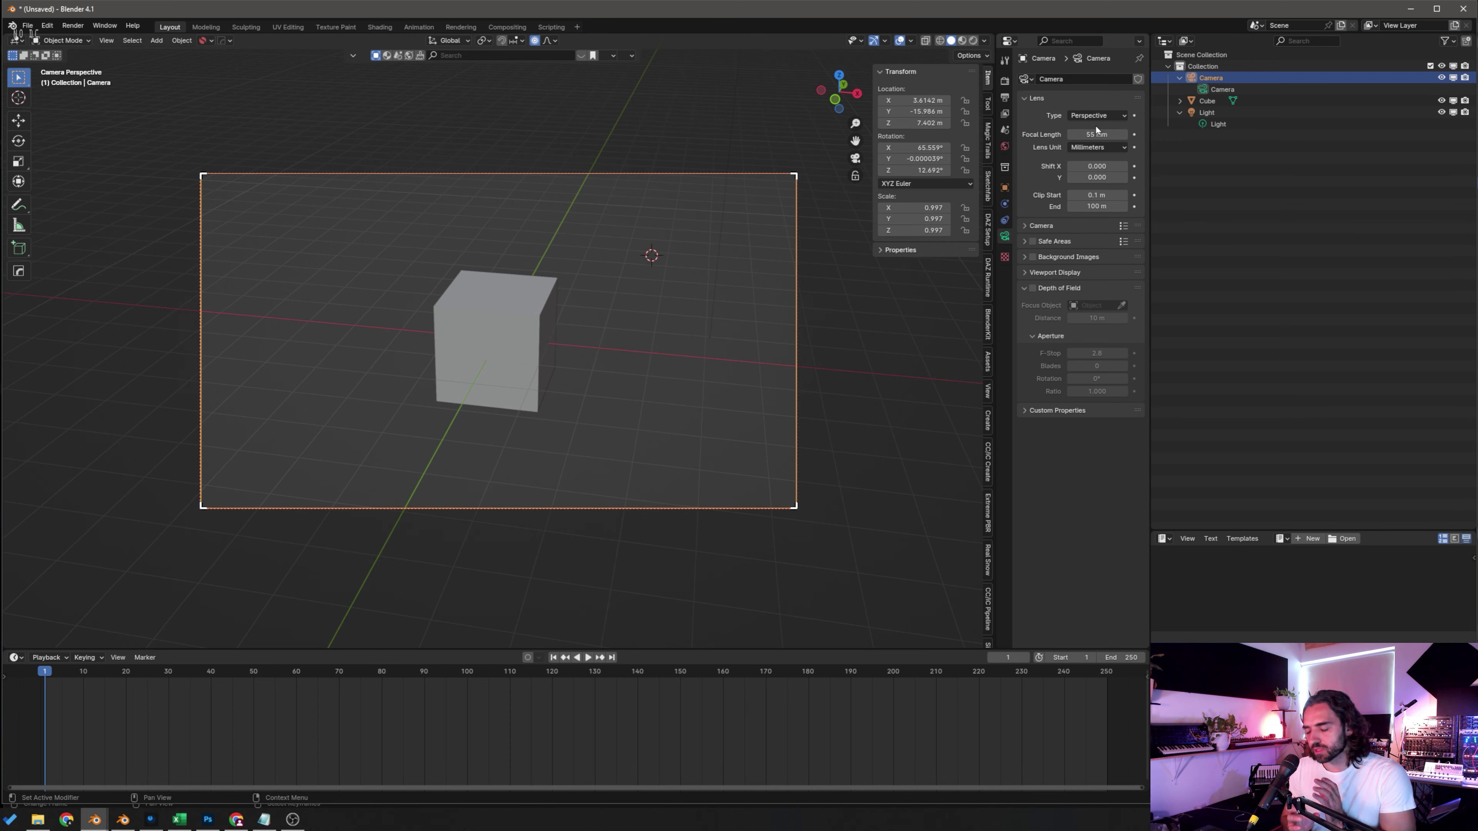
{"action": "mouse_move", "coordinate": [1075, 134]}
{"action": "left_mouse_down"}
{"action": "mouse_move", "coordinate": [1052, 134]}
{"action": "mouse_move", "coordinate": [1120, 134]}
{"action": "mouse_move", "coordinate": [1090, 134]}
{"action": "left_mouse_up"}
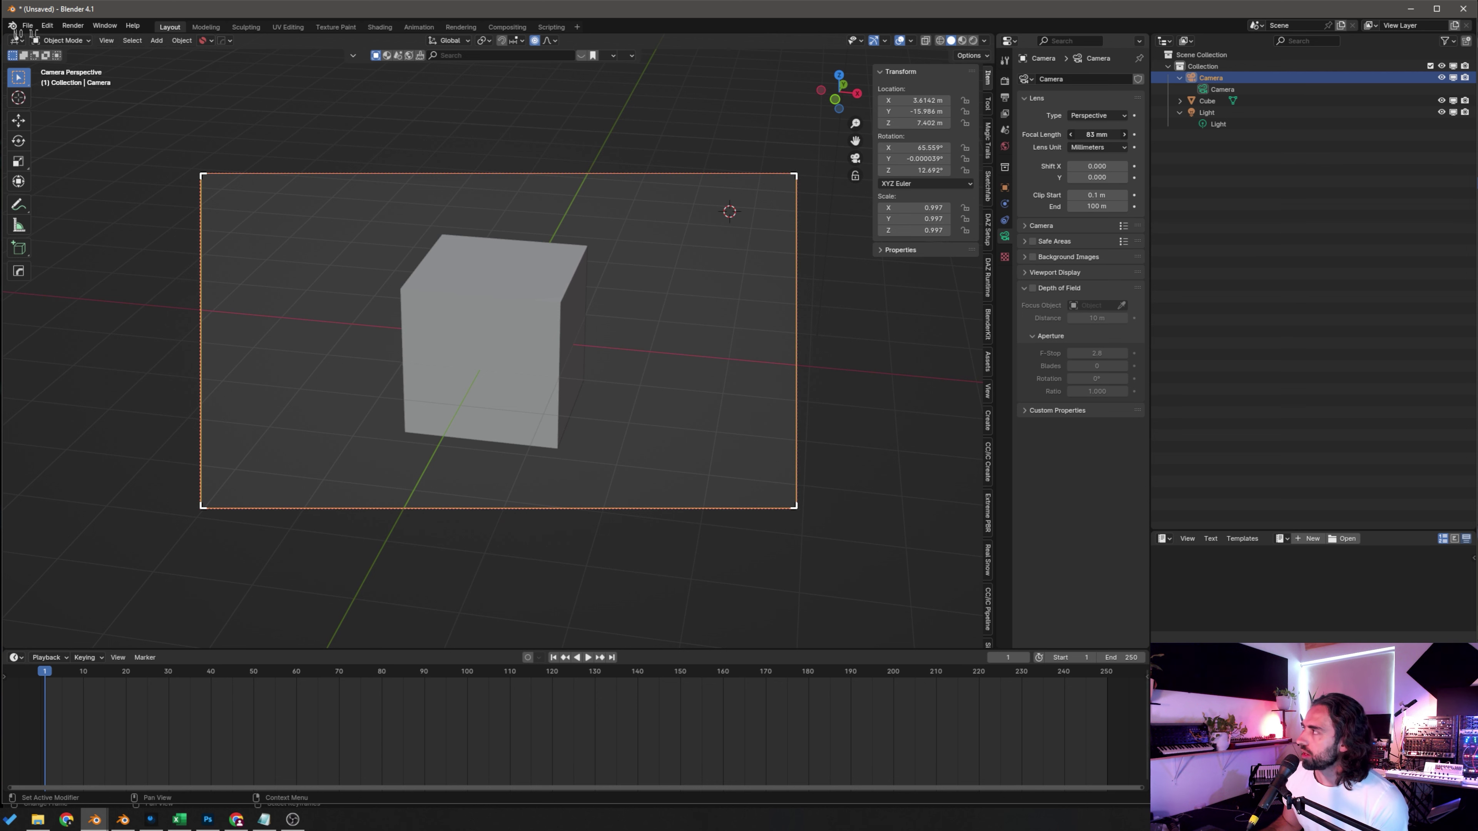
{"action": "mouse_move", "coordinate": [1090, 134]}
{"action": "left_mouse_down"}
{"action": "mouse_move", "coordinate": [1161, 134]}
{"action": "mouse_move", "coordinate": [1091, 135]}
{"action": "left_mouse_up"}
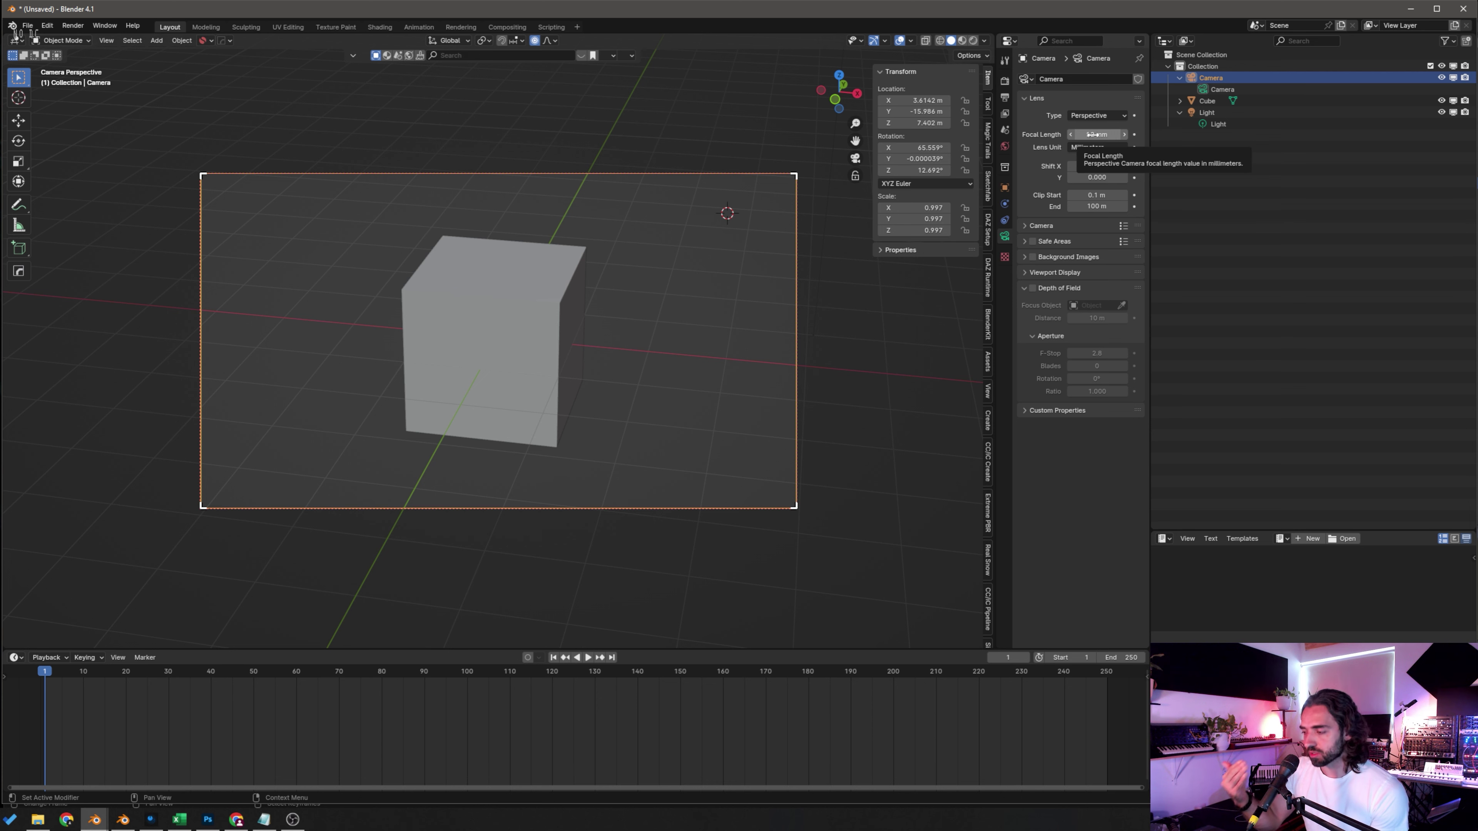
{"action": "left_click_drag", "start_coordinate": [1093, 135], "coordinate": [1065, 135]}
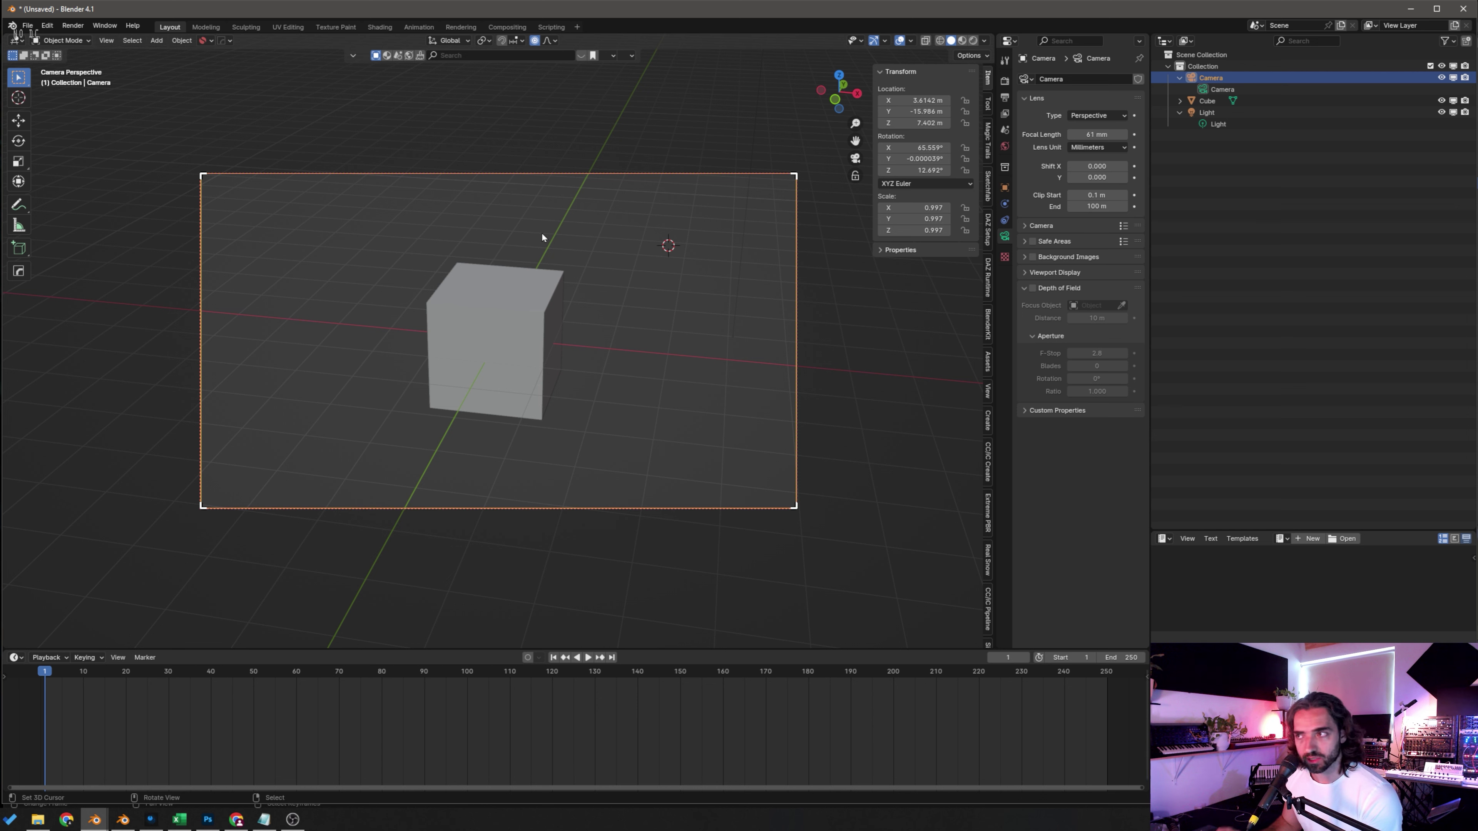
Step: Set the output resolution to 3840 px in X and 2160 px in Y
{"action": "left_click", "coordinate": [1005, 80]}
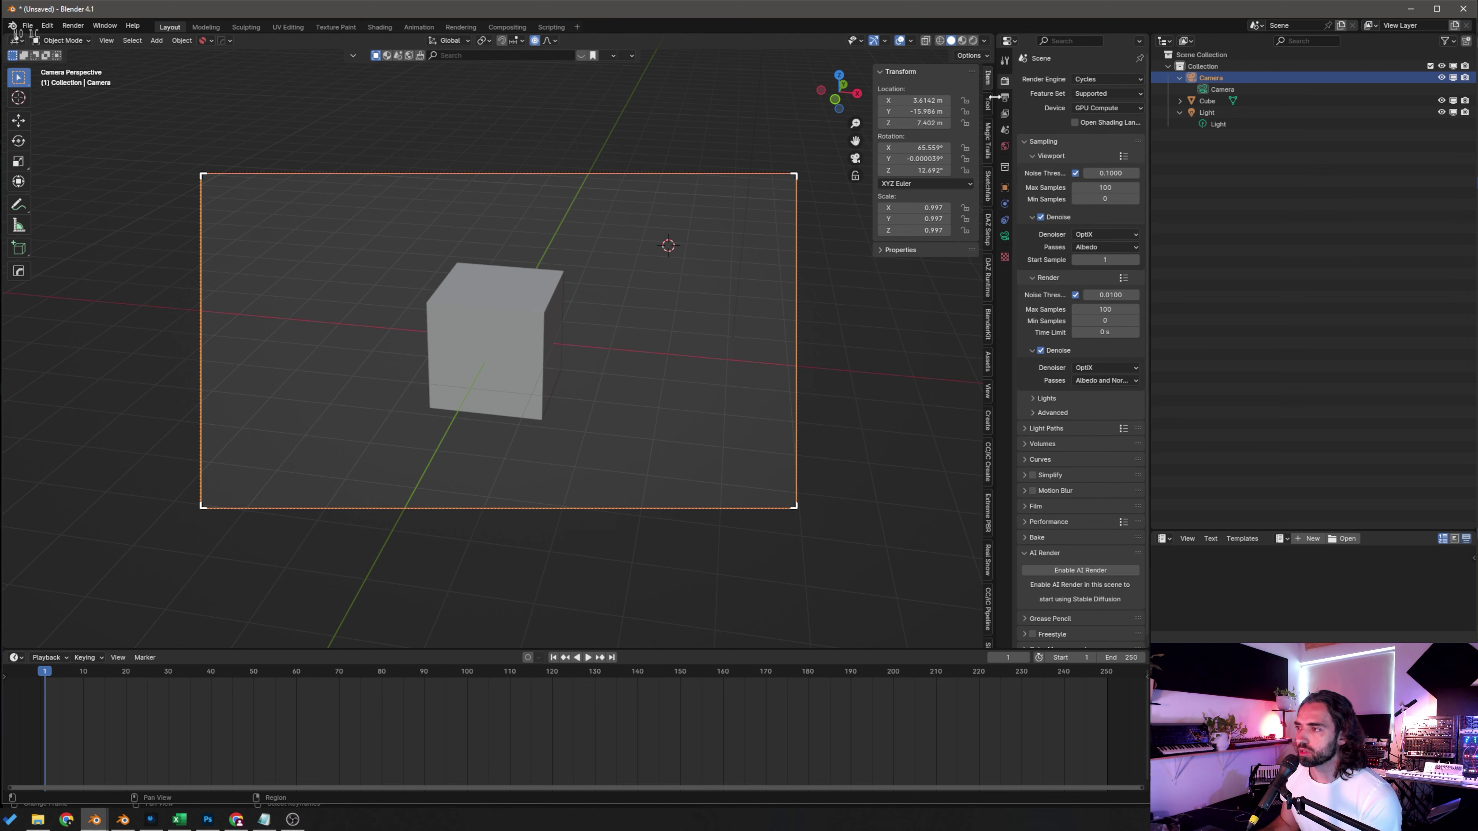
{"action": "left_click", "coordinate": [1005, 98]}
{"action": "double_click", "coordinate": [1112, 93]}
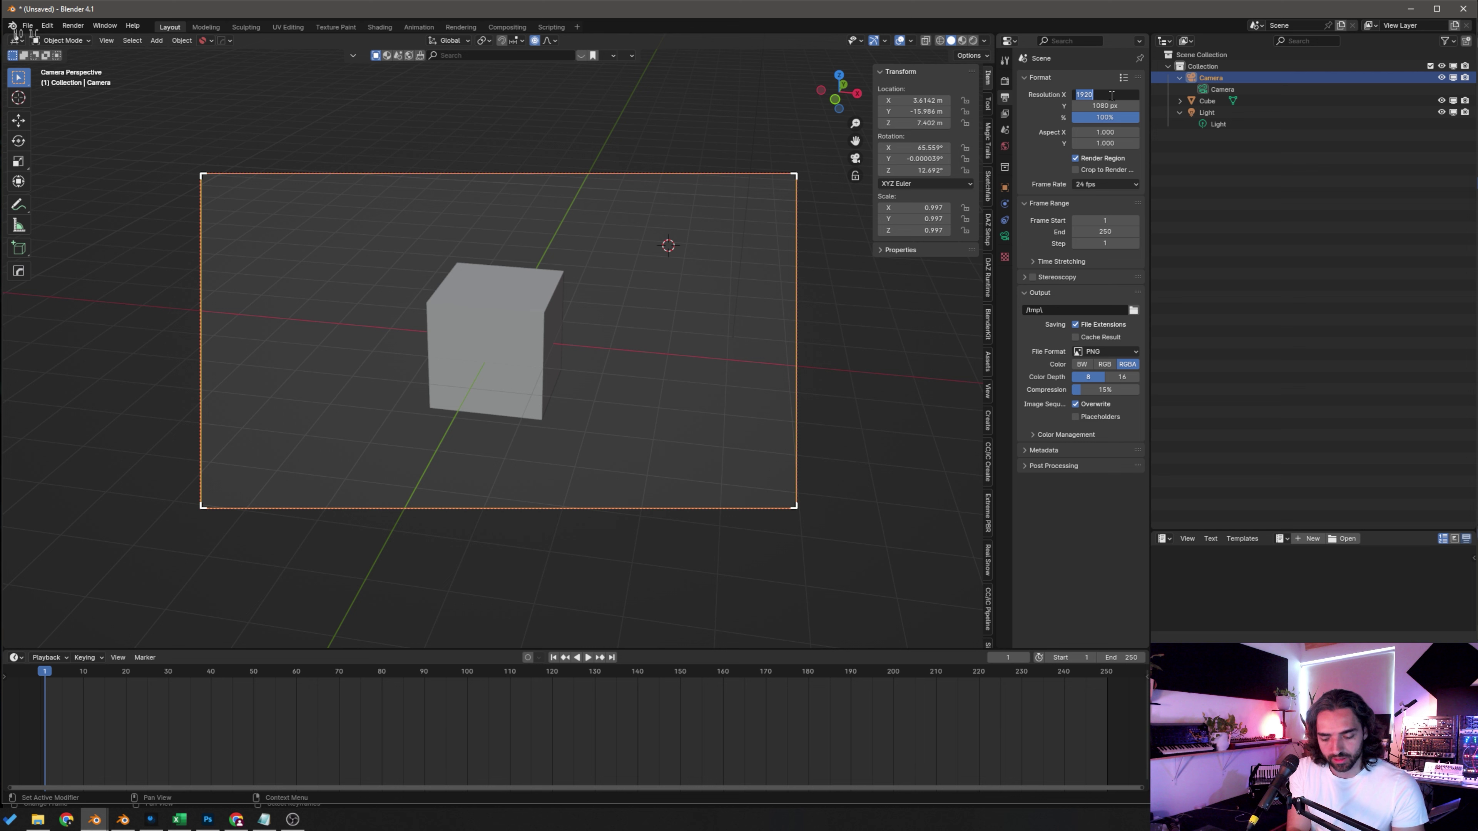
{"action": "type", "text": "3840"}
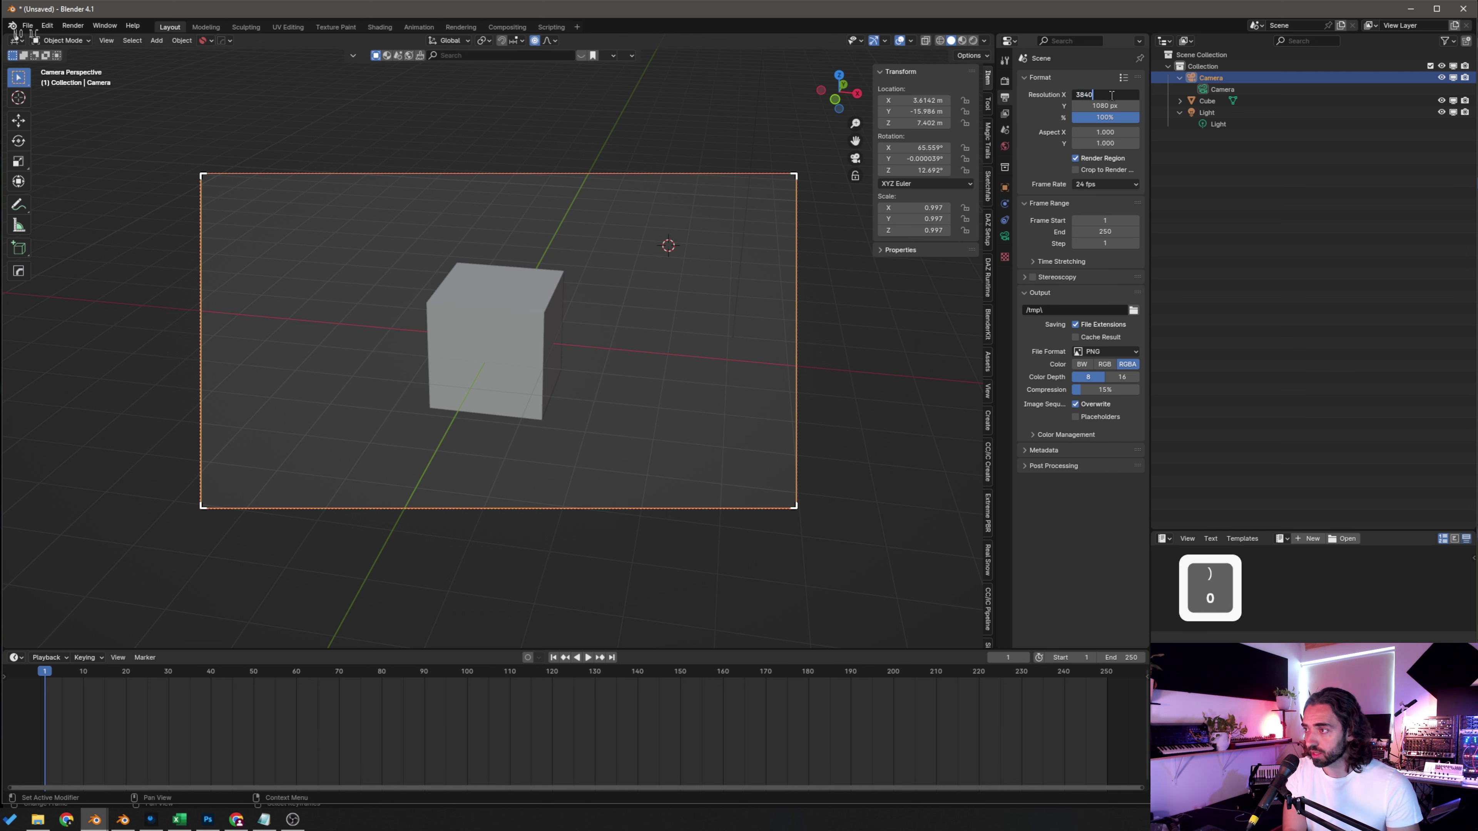
{"action": "key", "text": "Tab"}
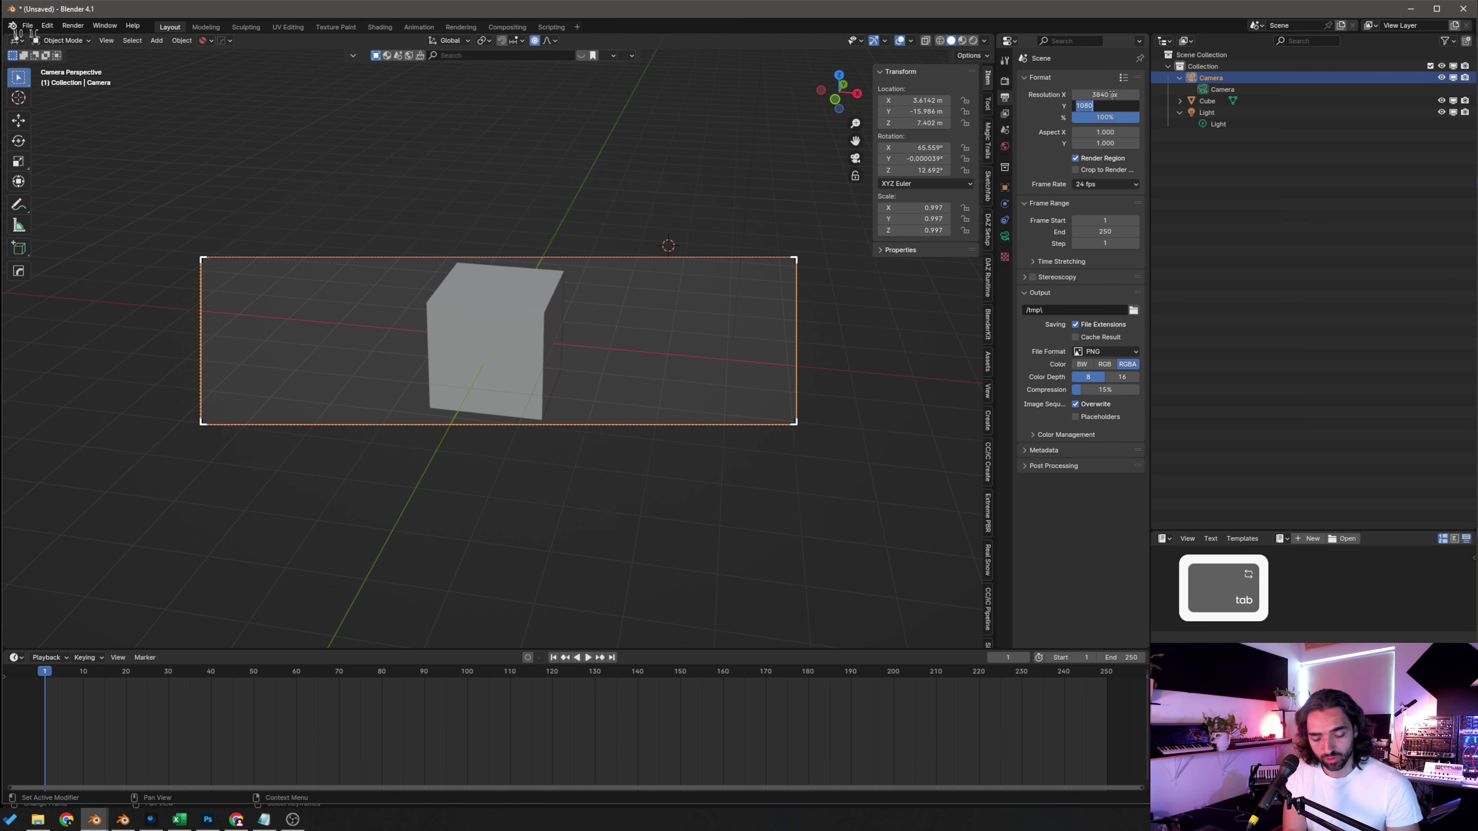
{"action": "type", "text": "2160"}
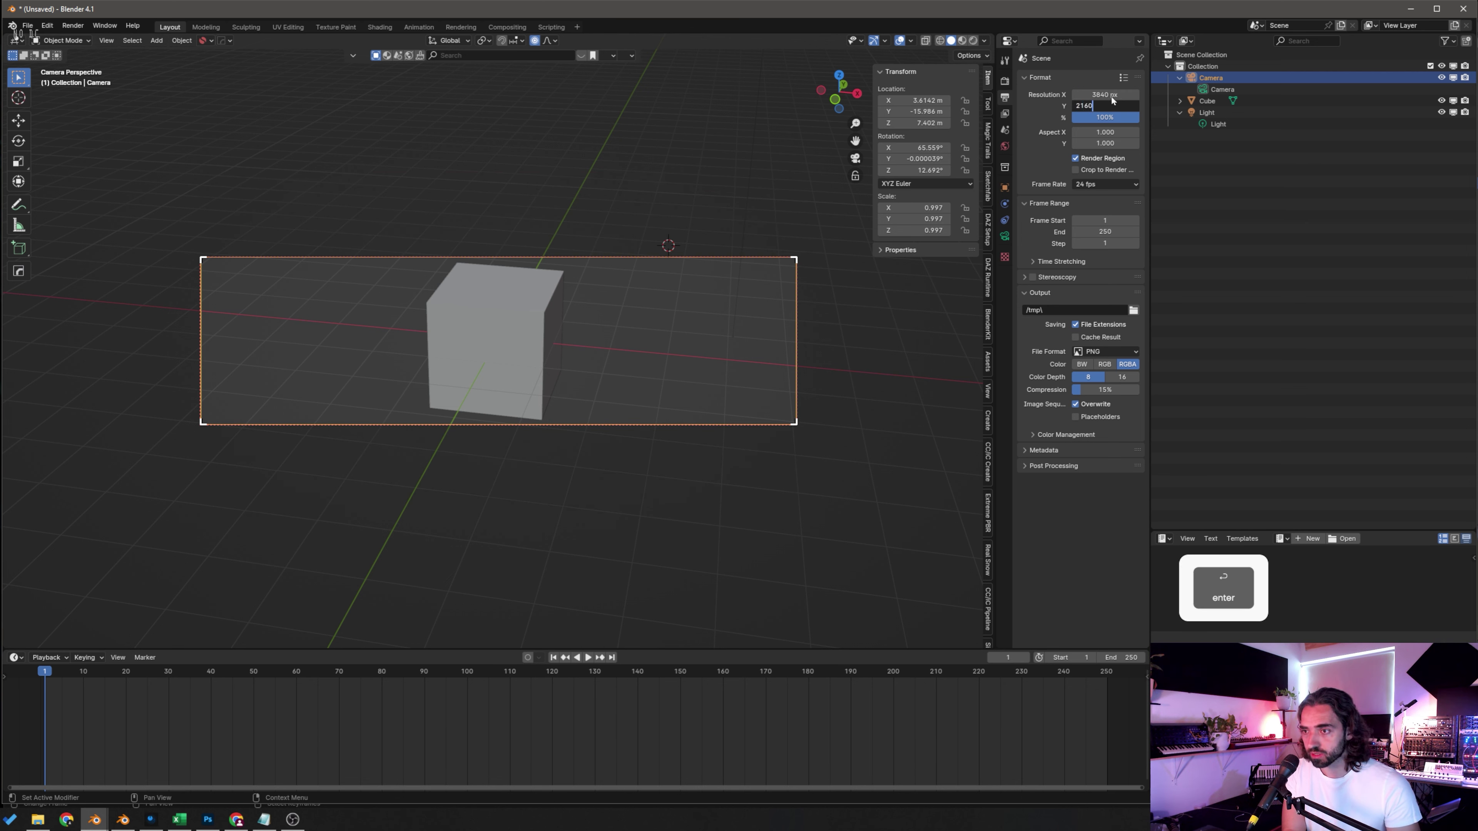
{"action": "key", "text": "Return"}
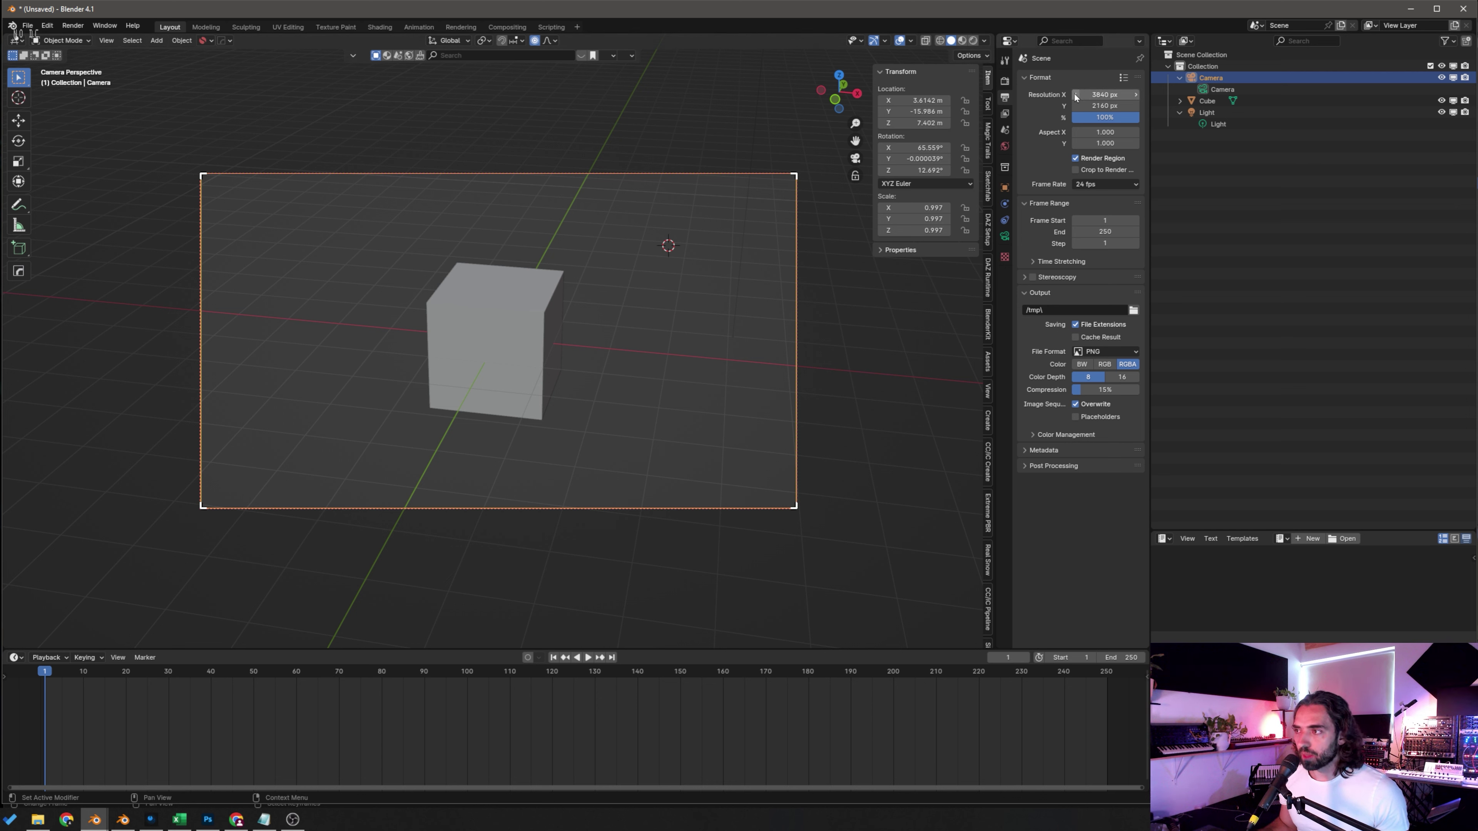
Step: Set a square output resolution of 3000 px in X and 3000 px in Y
{"action": "left_click", "coordinate": [1112, 94]}
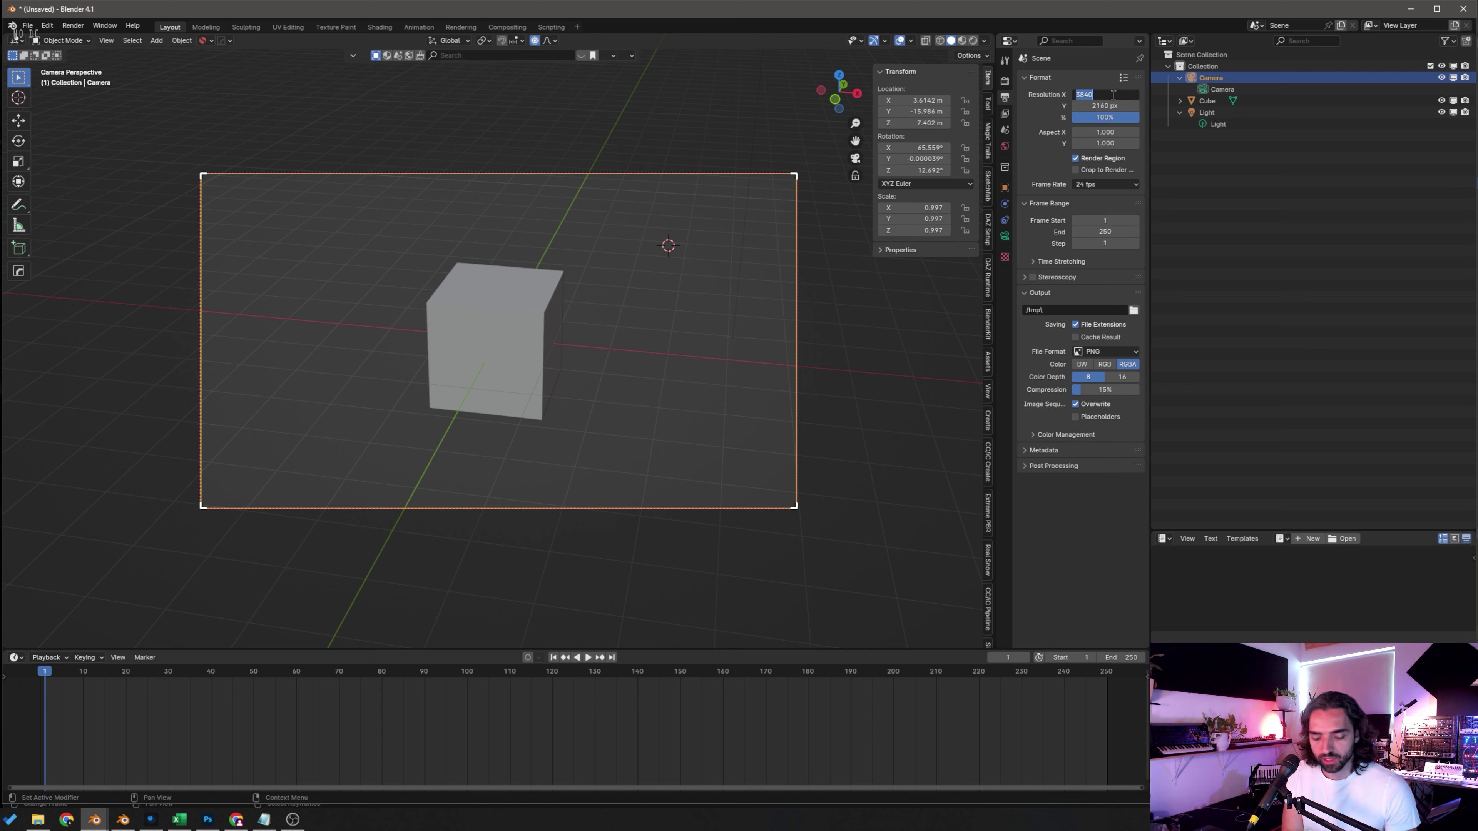
{"action": "type", "text": "3000"}
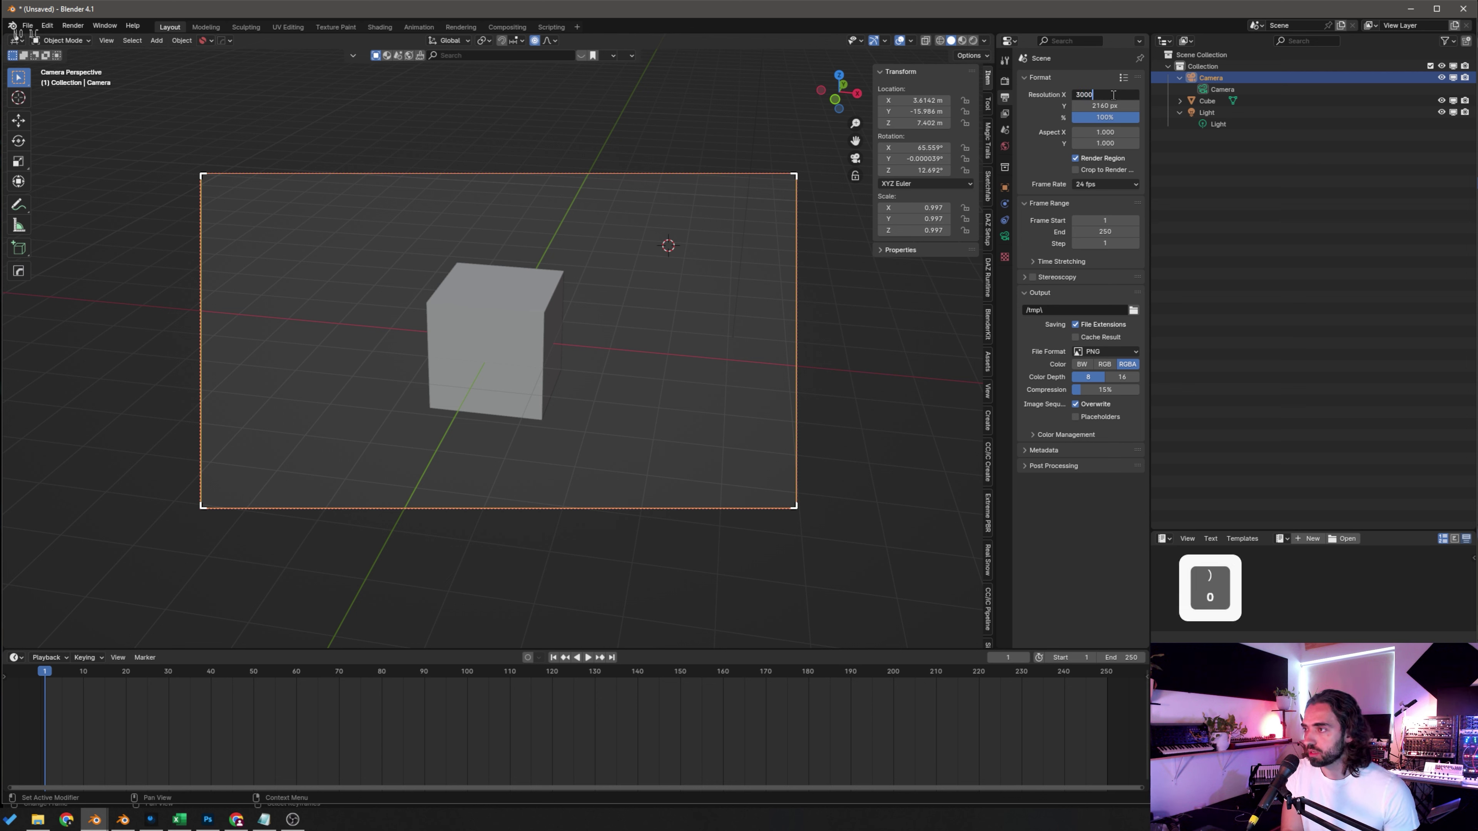
{"action": "key", "text": "Tab"}
{"action": "key", "text": "BackSpace"}
{"action": "type", "text": "3000"}
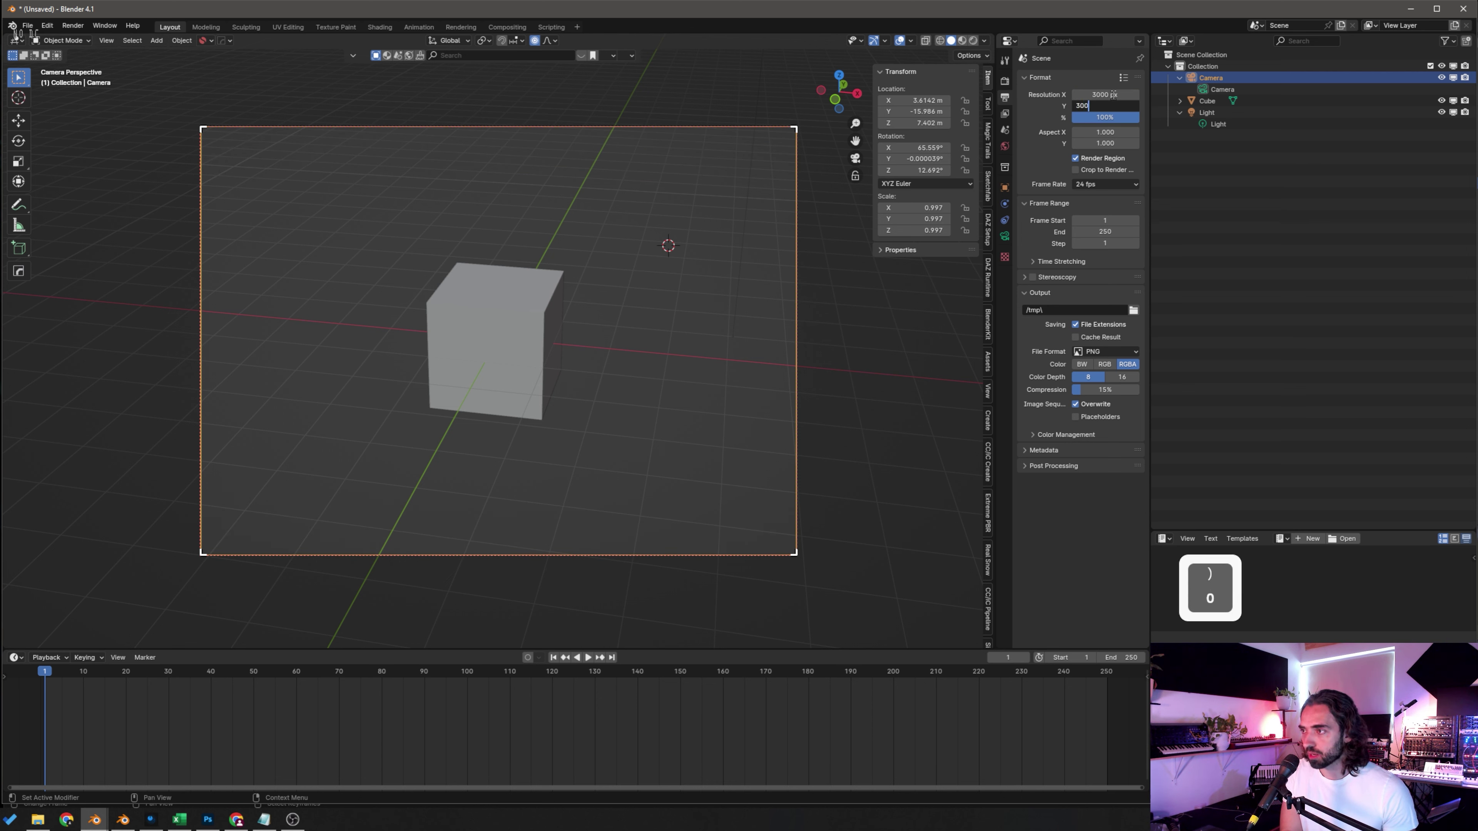
{"action": "key", "text": "Return"}
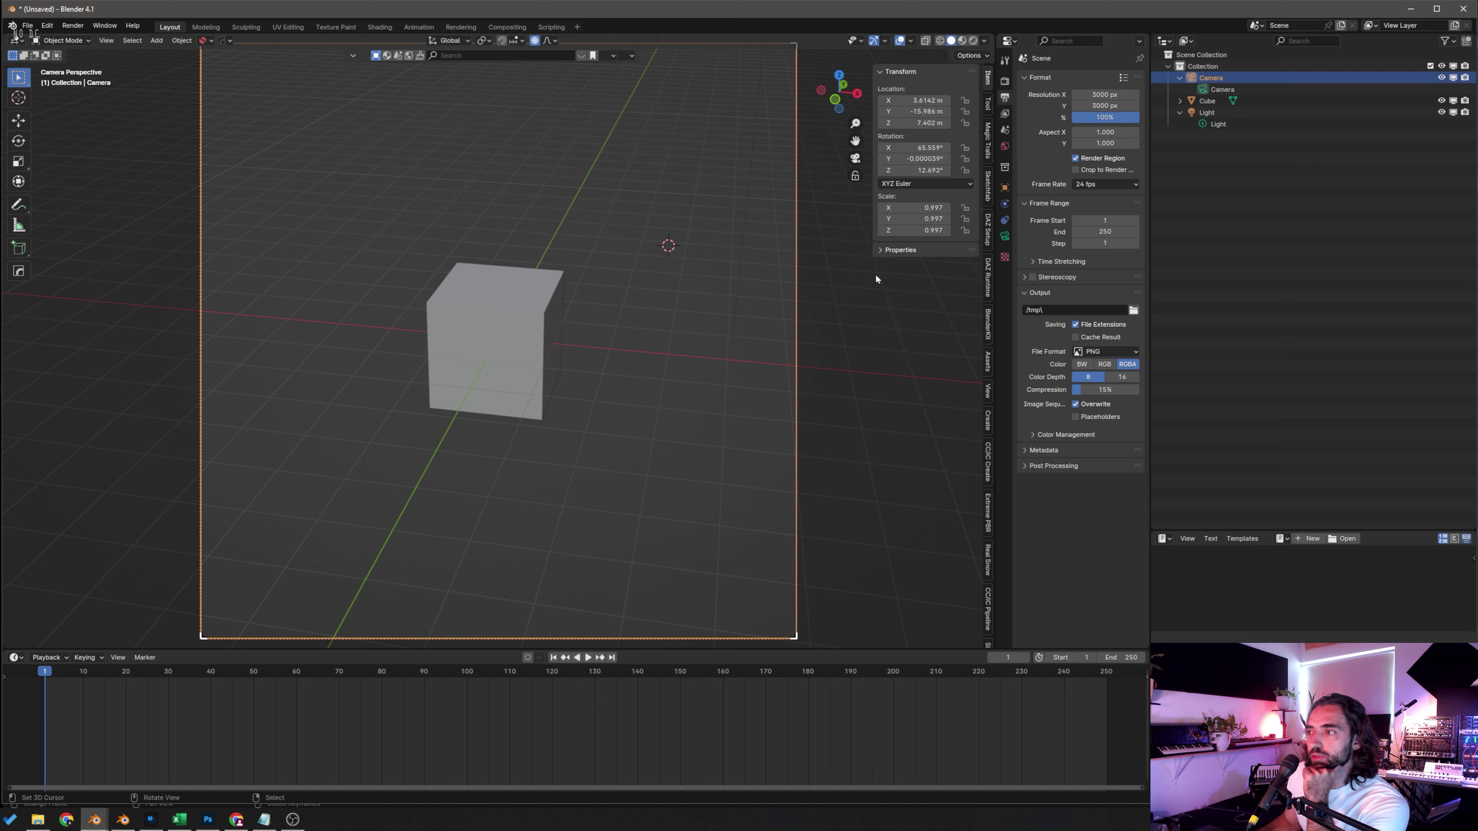
Step: Set the output resolution to 4000 px in X and its percentage to 10%
{"action": "left_click", "coordinate": [1100, 94]}
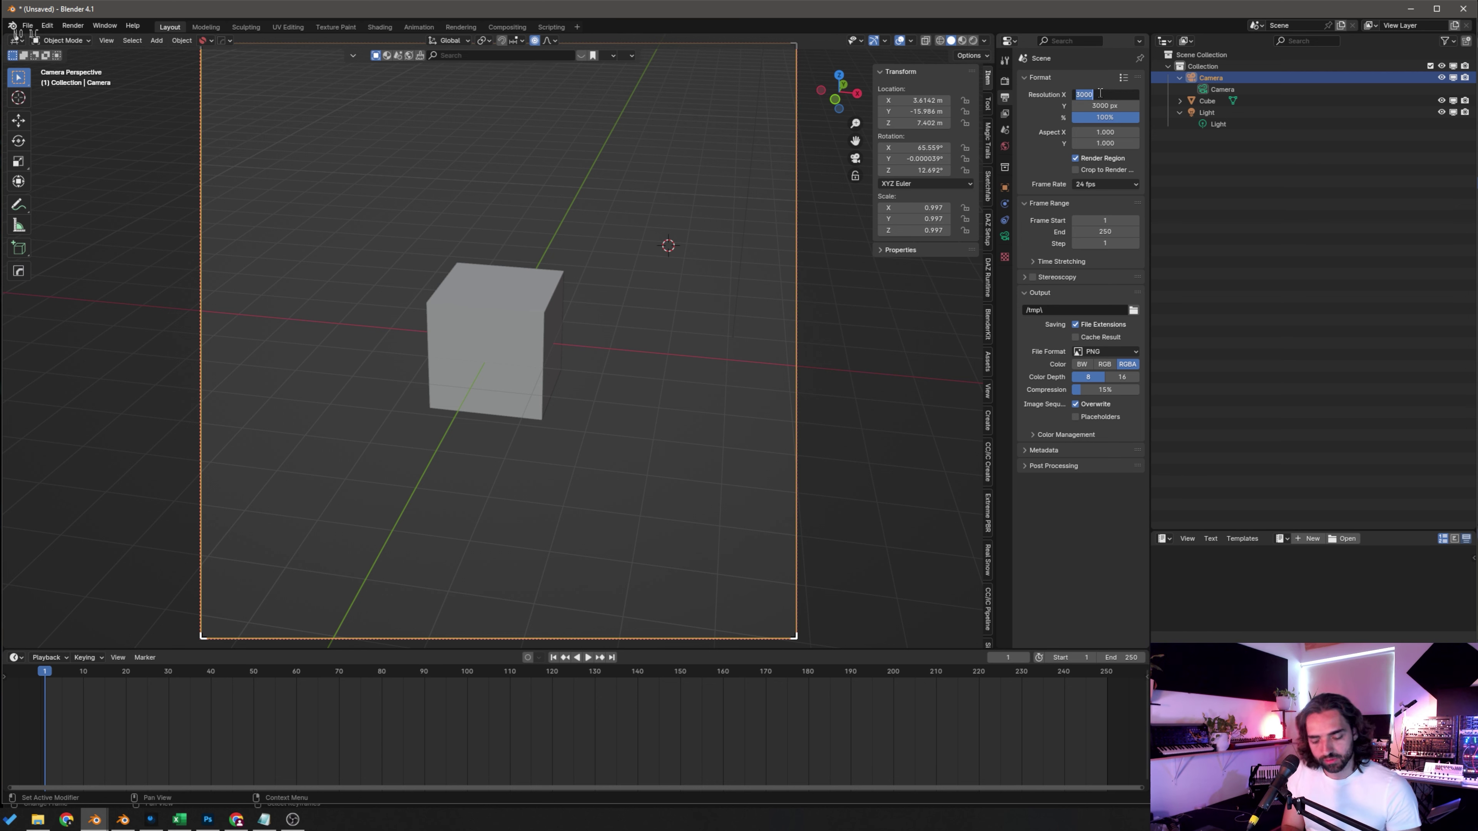
{"action": "type", "text": "4000"}
{"action": "key", "text": "Return"}
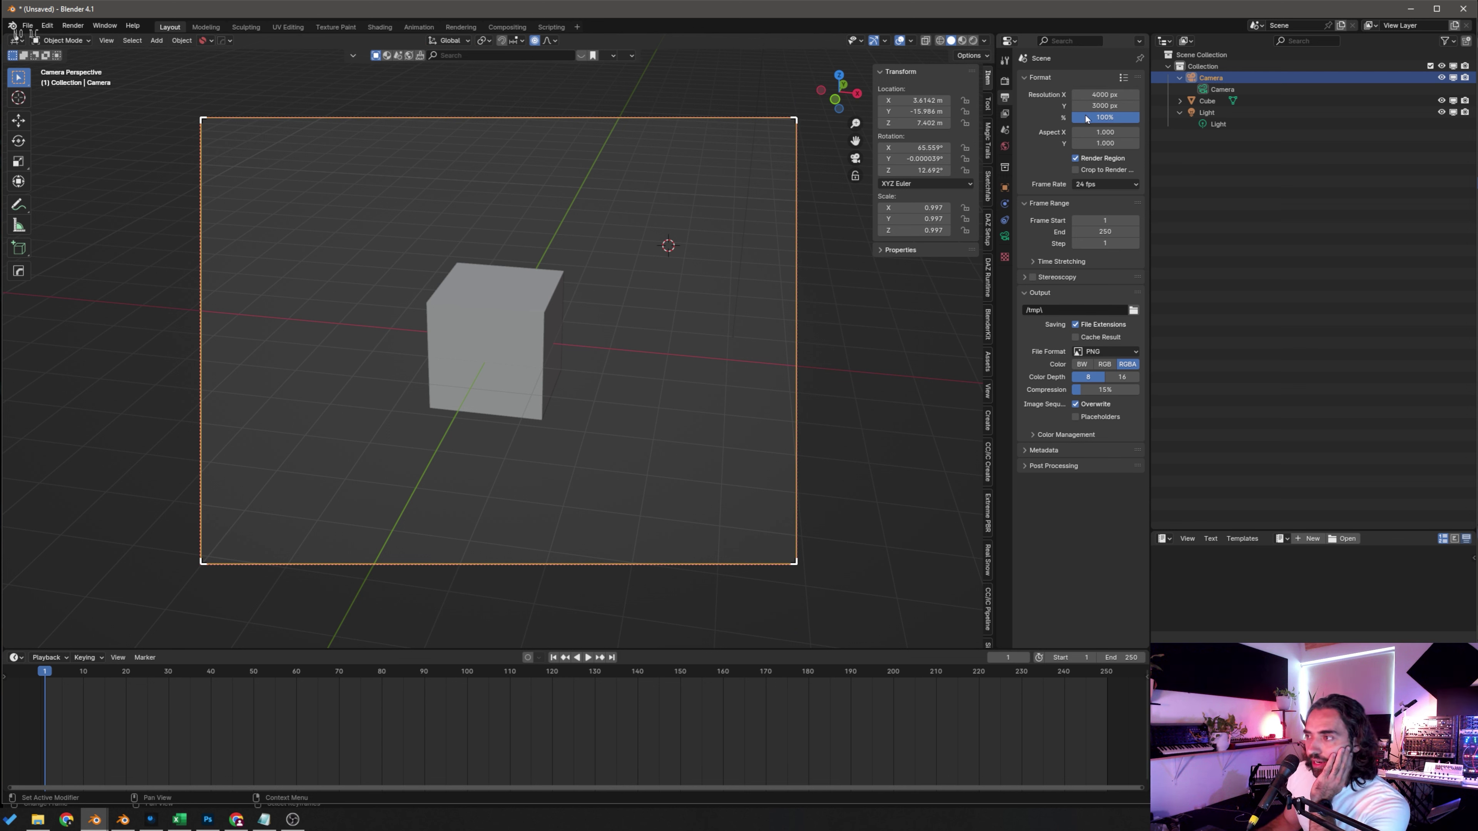
{"action": "left_click", "coordinate": [1106, 117]}
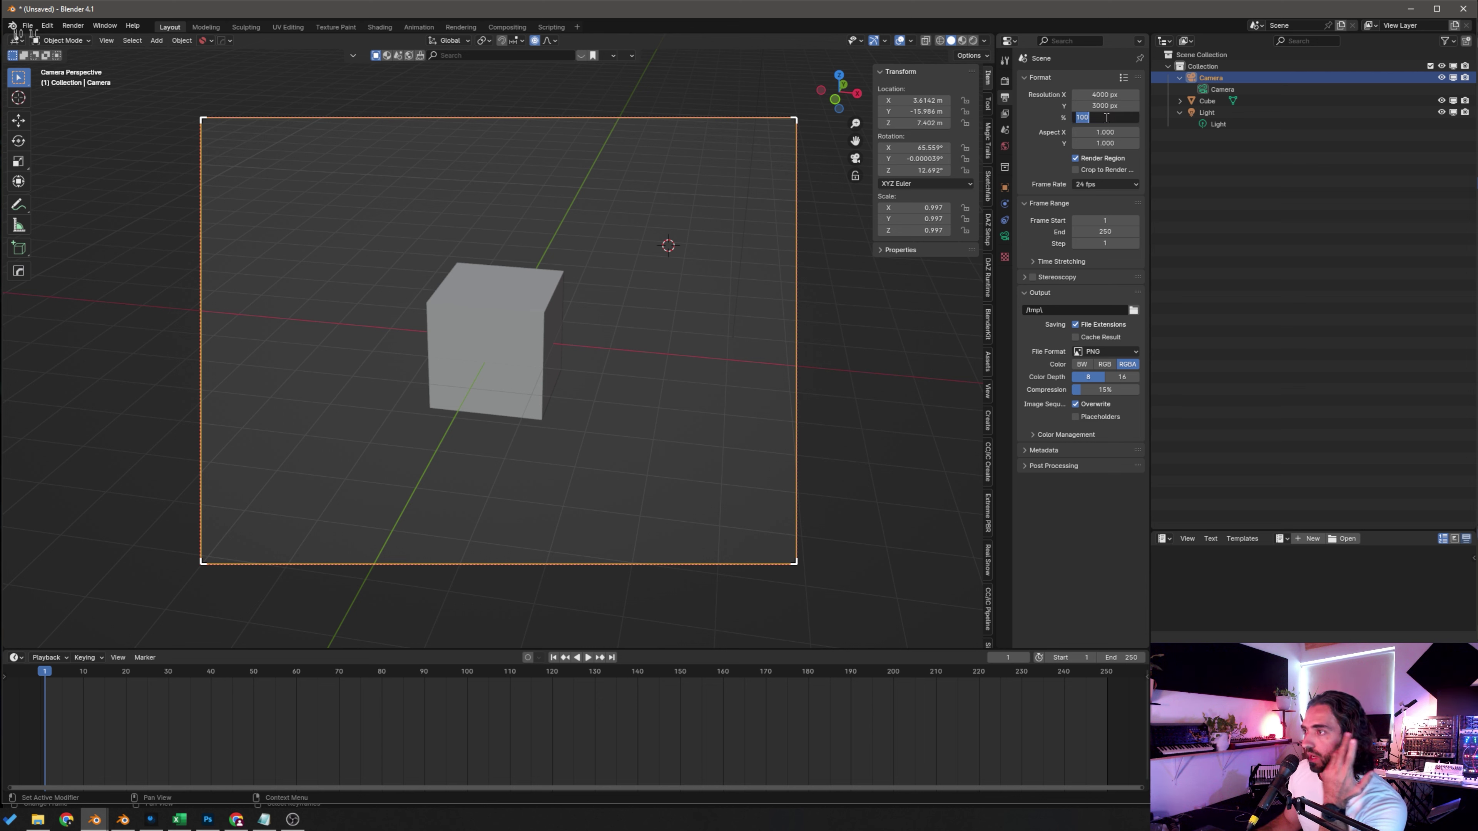
{"action": "type", "text": "10"}
{"action": "key", "text": "Return"}
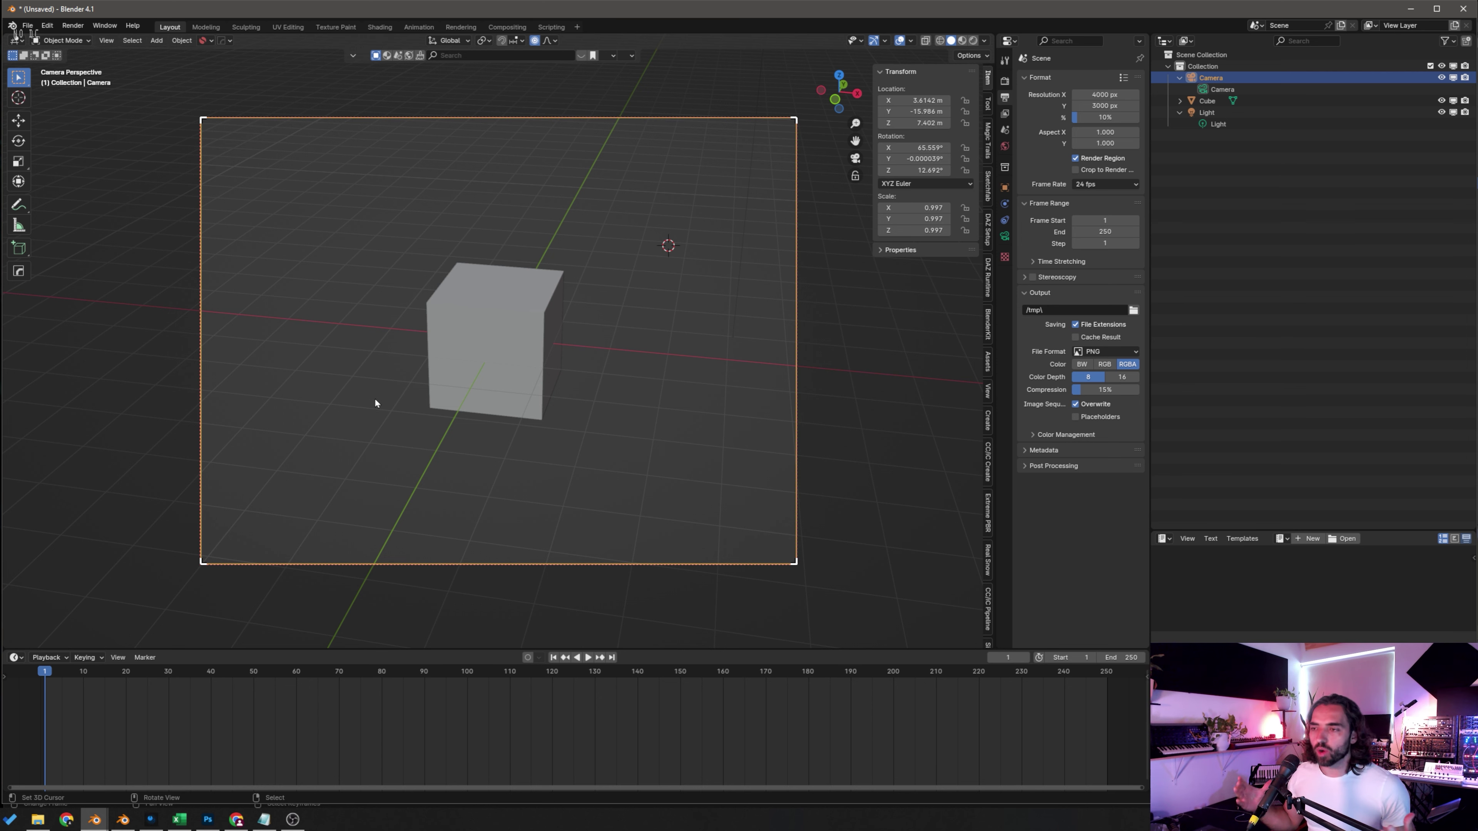
Step: Set the resolution percentage to 100% and the output resolution to a vertical 1080 px by 1920 px
{"action": "left_click_drag", "start_coordinate": [1107, 119], "coordinate": [1139, 121]}
{"action": "left_click", "coordinate": [1107, 95]}
{"action": "type", "text": "1080"}
{"action": "key", "text": "Tab"}
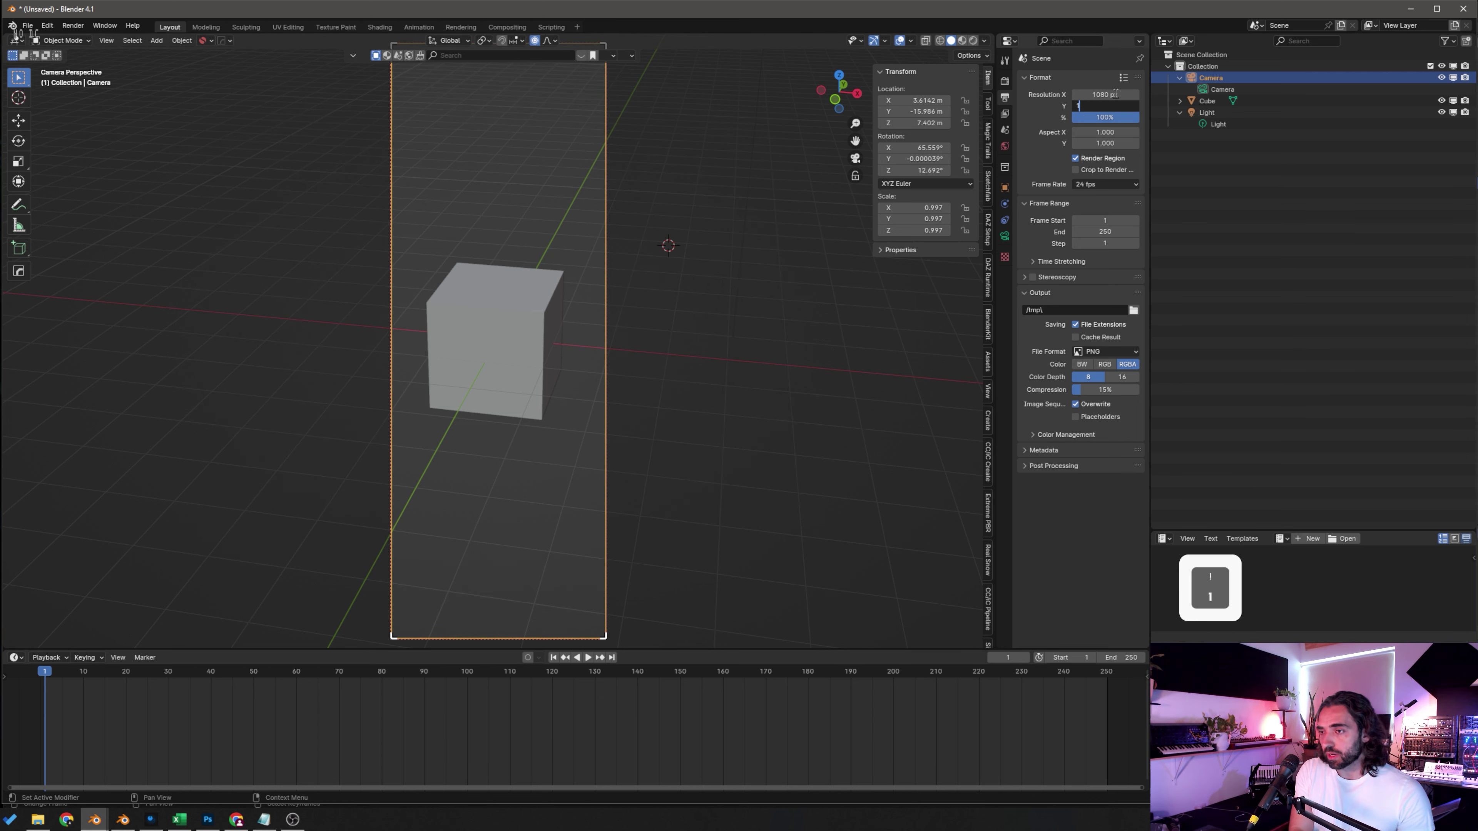
{"action": "type", "text": "1920"}
{"action": "key", "text": "Return"}
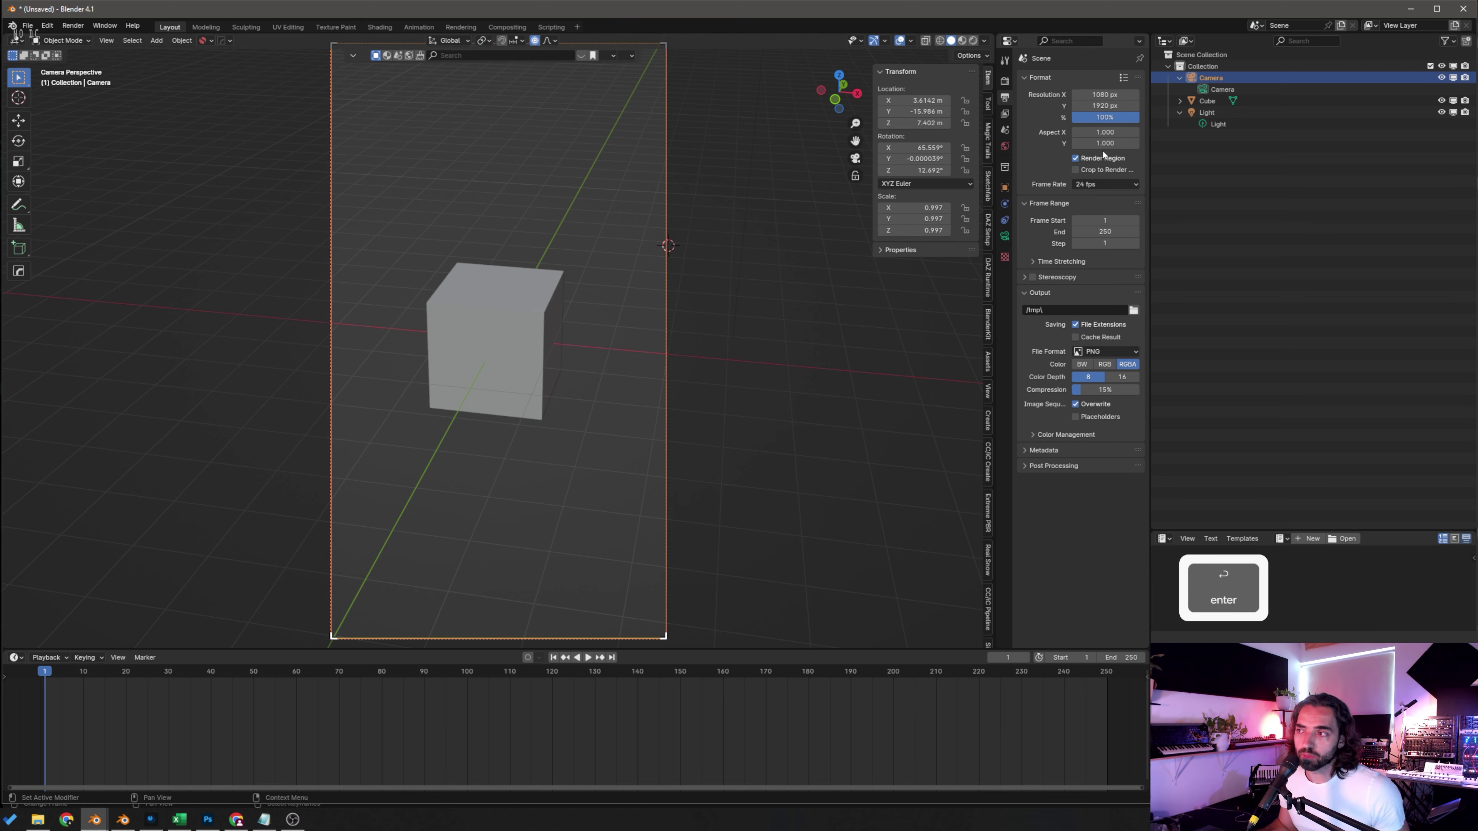
Step: Duplicate the cube twice along the X axis, placing one copy on each side about 4 m from the original
{"action": "scroll", "coordinate": [669, 201], "scroll_direction": "down", "scroll_amount": 1}
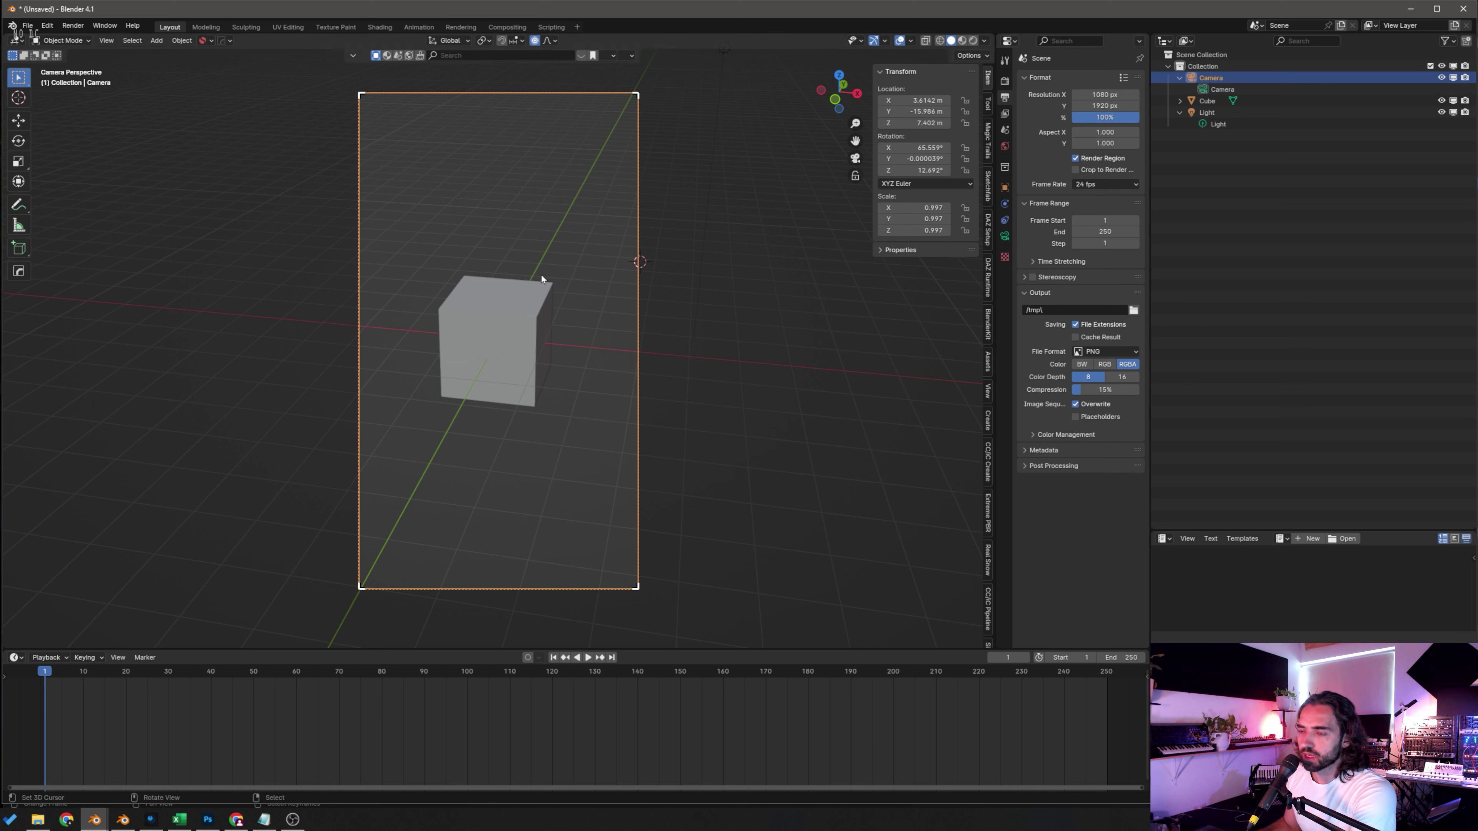
{"action": "left_click", "coordinate": [525, 330]}
{"action": "key", "text": "shift+d"}
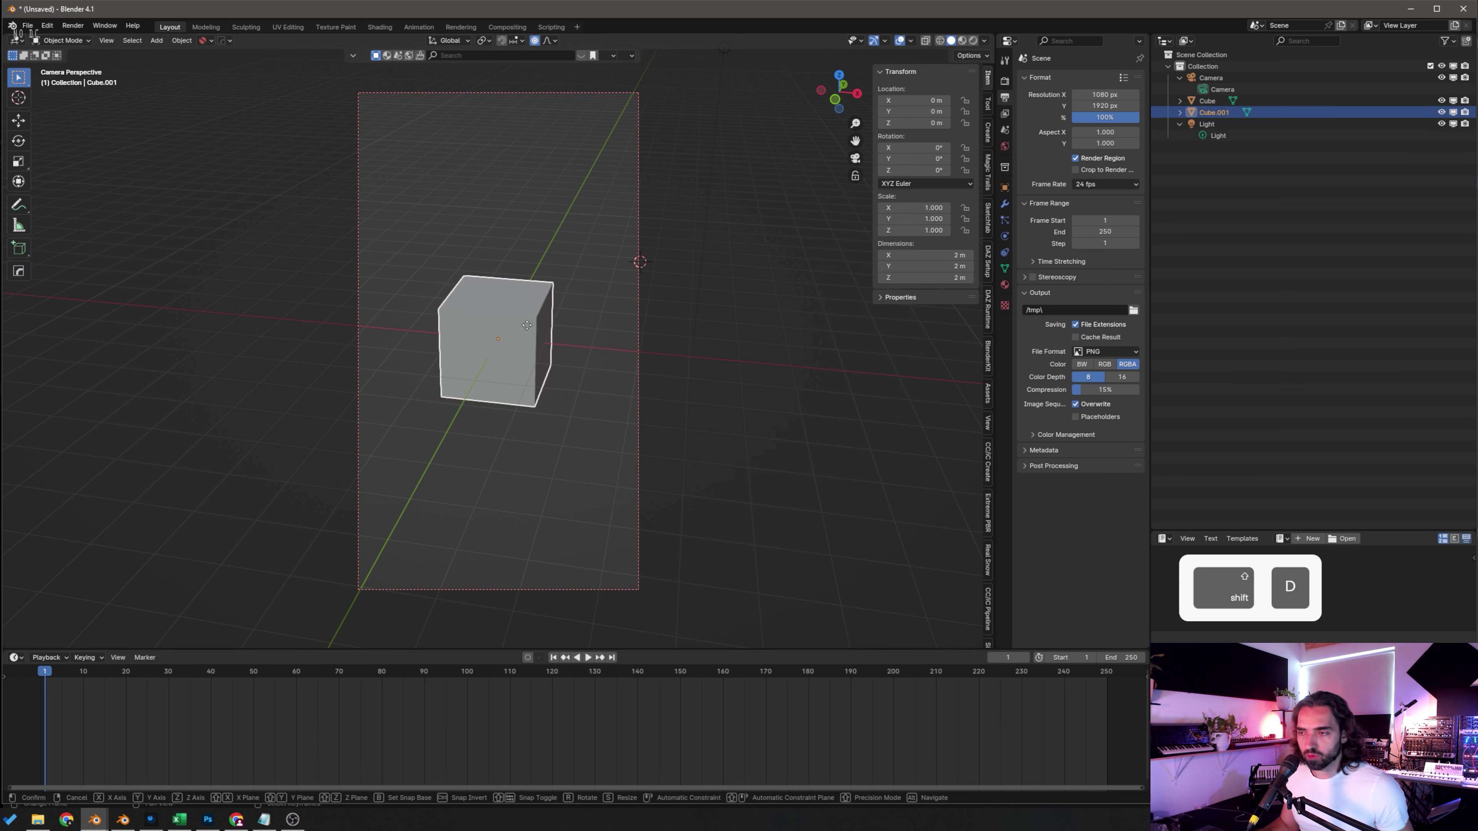
{"action": "key", "text": "x"}
{"action": "left_click", "coordinate": [718, 345]}
{"action": "key", "text": "shift+d"}
{"action": "key", "text": "x"}
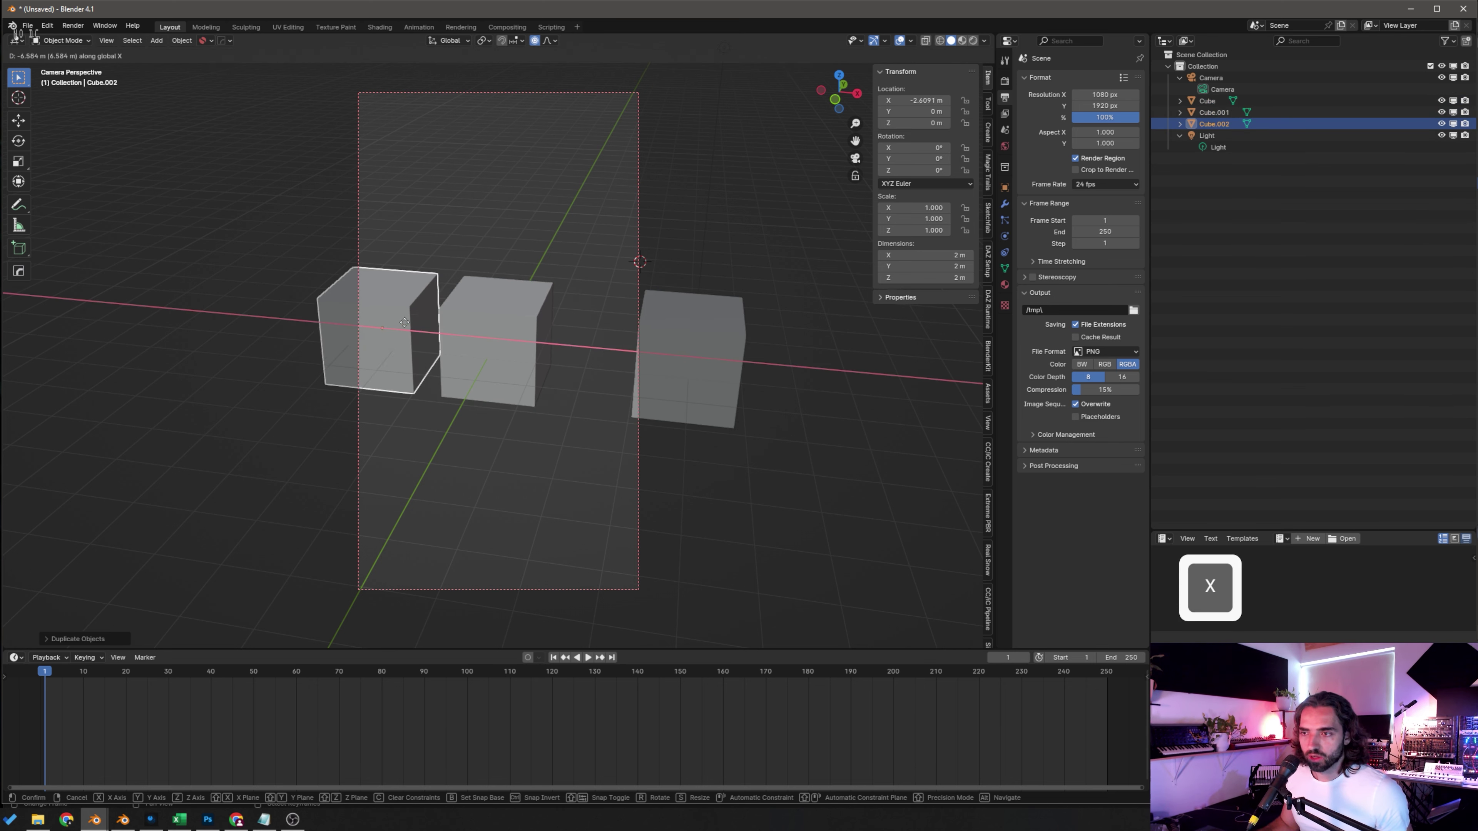
{"action": "left_click", "coordinate": [356, 313]}
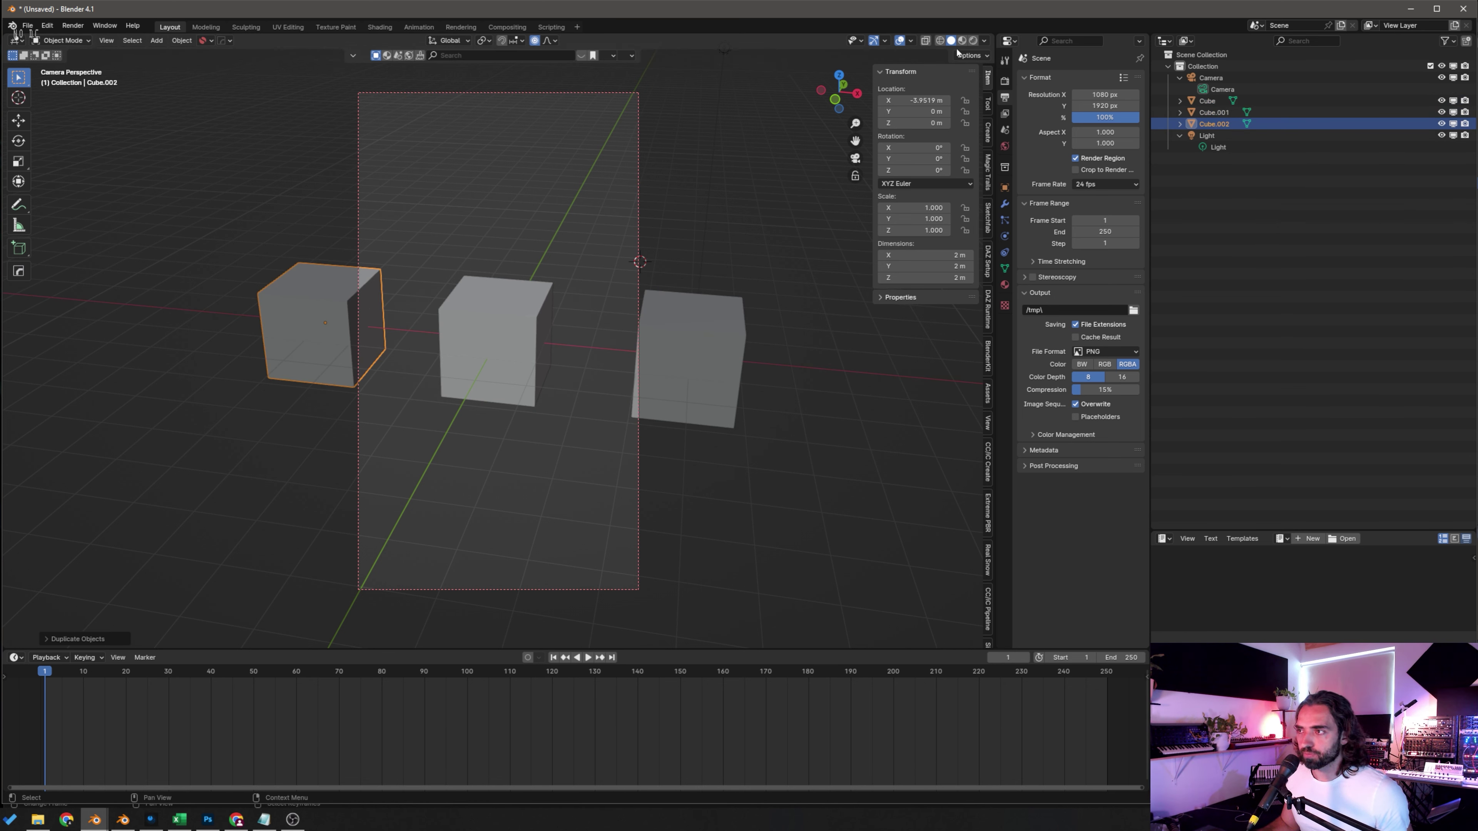
Step: Preview the camera view in rendered shading with overlays hidden, and disable Render Region
{"action": "left_click", "coordinate": [975, 40]}
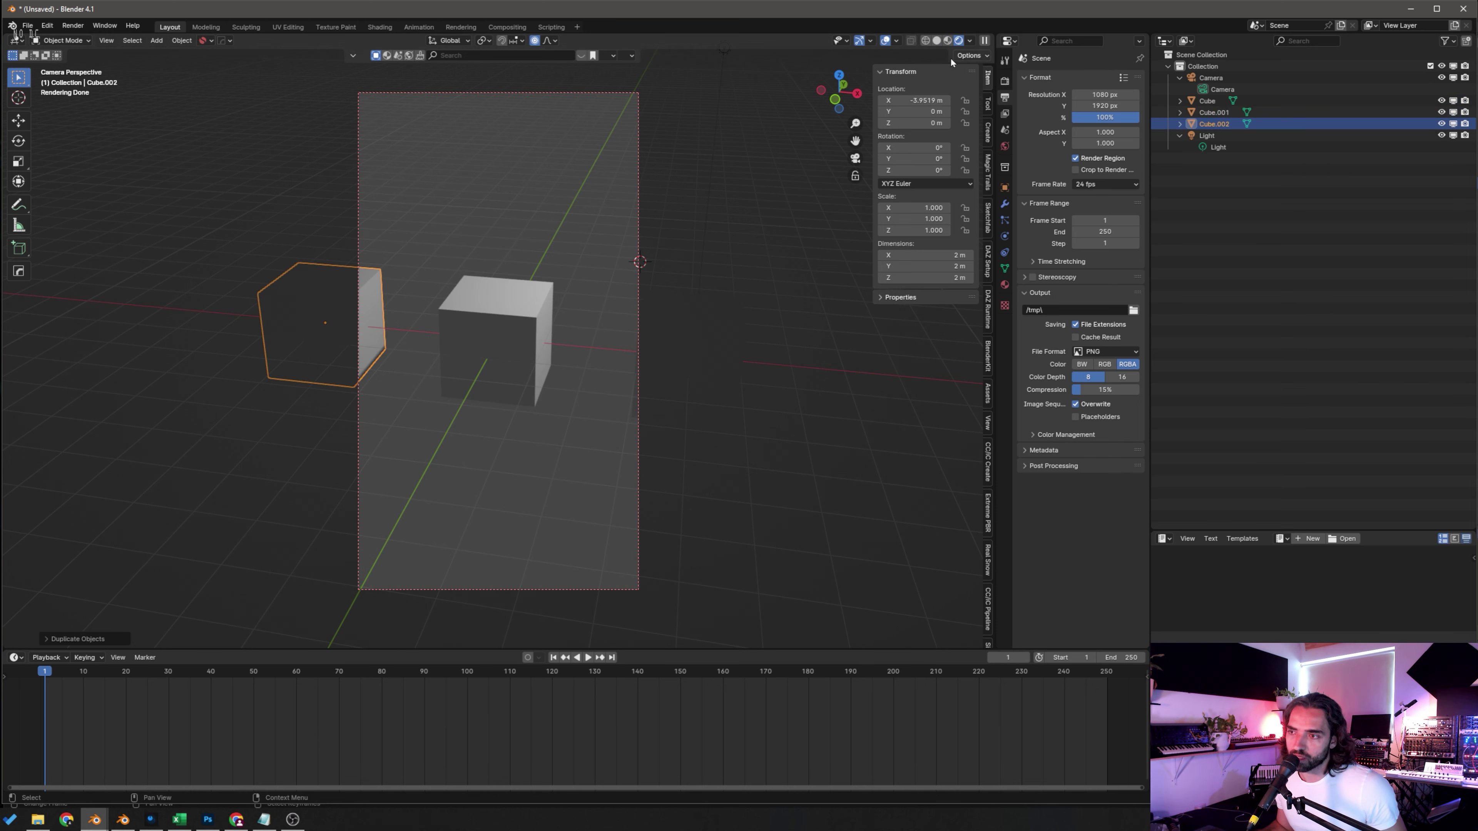
{"action": "left_click", "coordinate": [884, 41]}
{"action": "left_click", "coordinate": [1076, 158]}
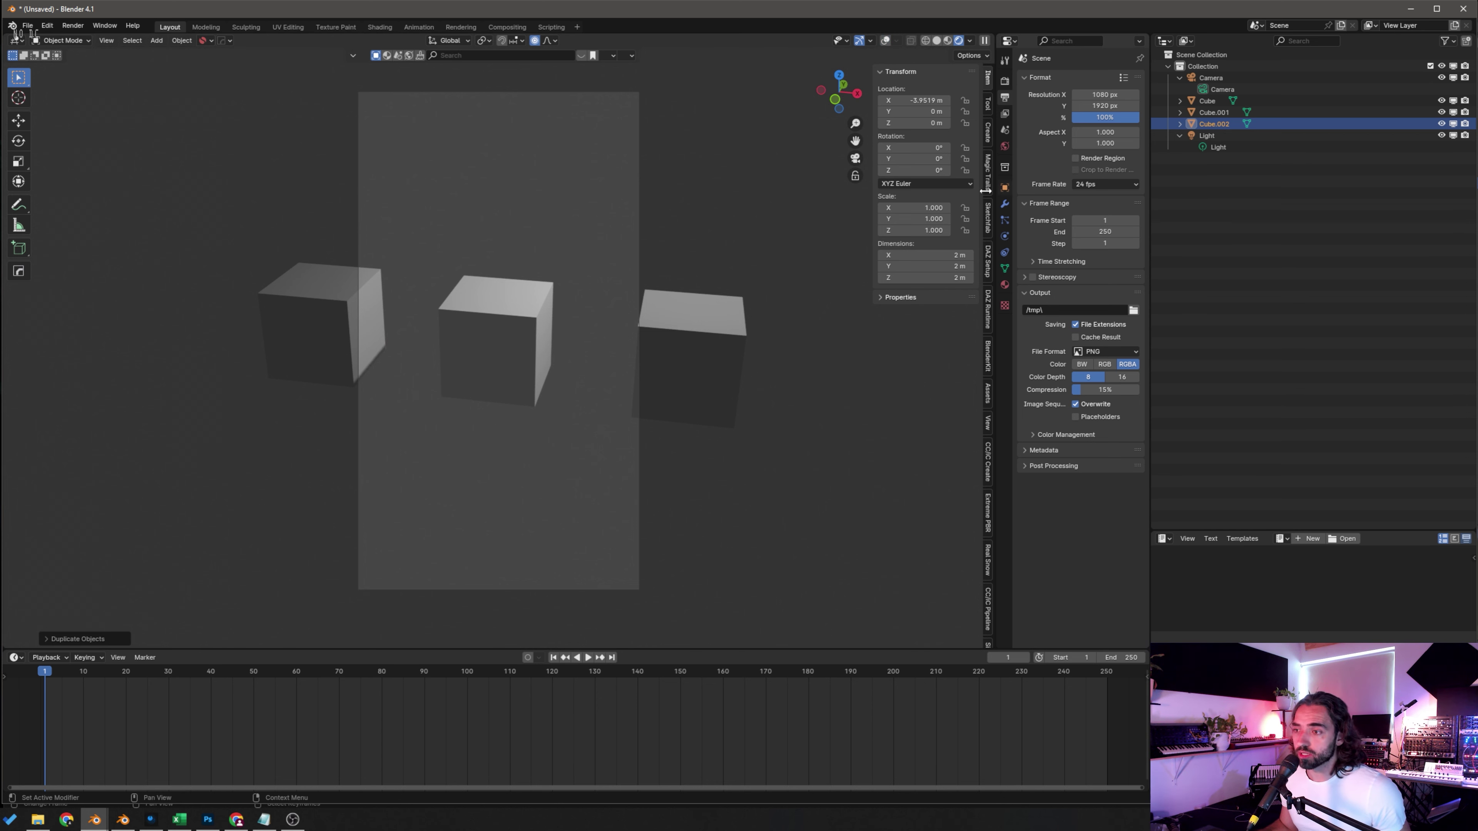
{"action": "middle_click_drag", "start_coordinate": [521, 367], "coordinate": [536, 367]}
{"action": "key", "text": "KP_0"}
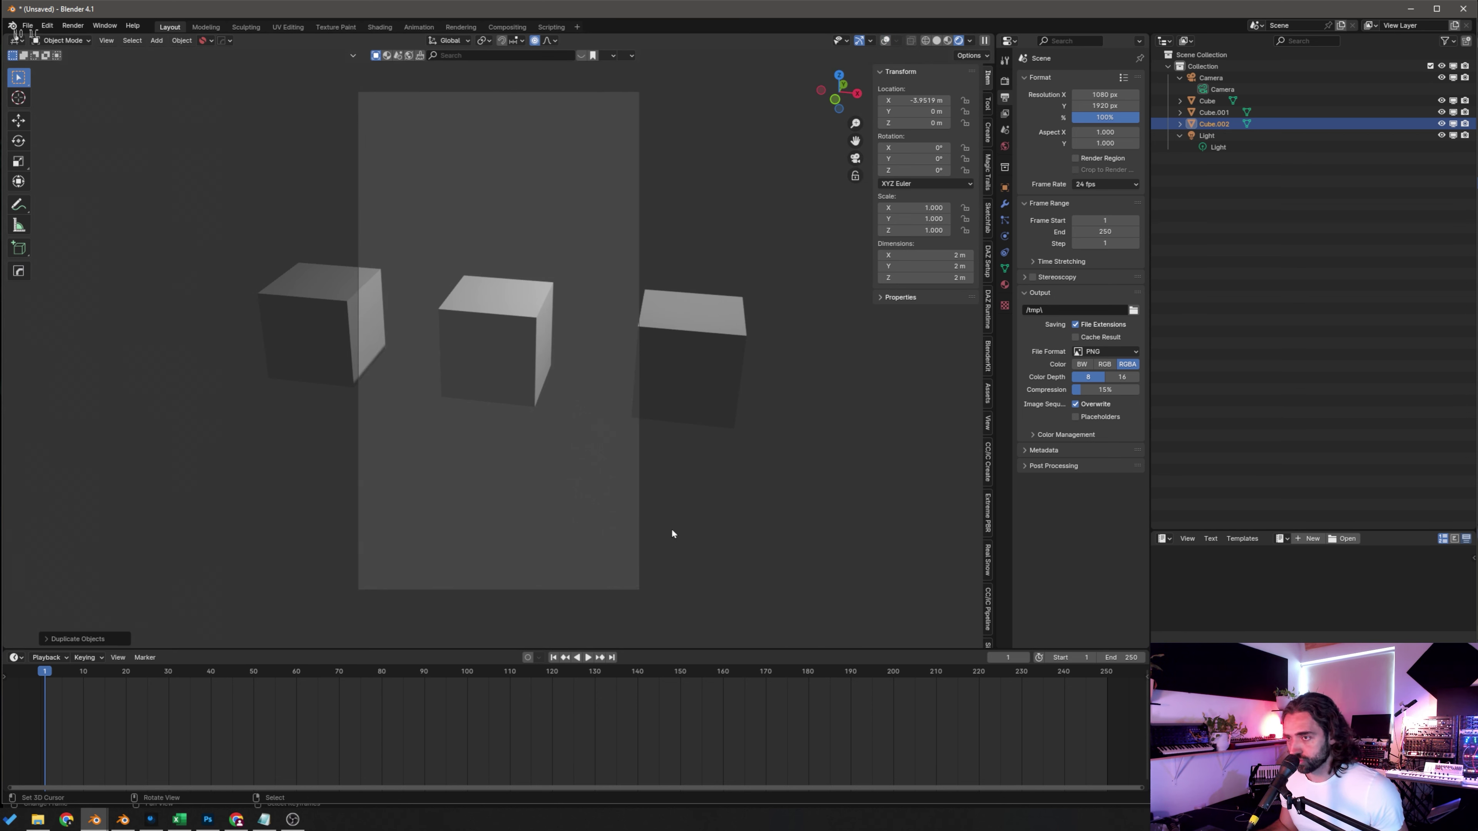
Step: Select the cube copy on the positive X side, re-enable Render Region and return the viewport to solid shading
{"action": "left_click", "coordinate": [687, 317]}
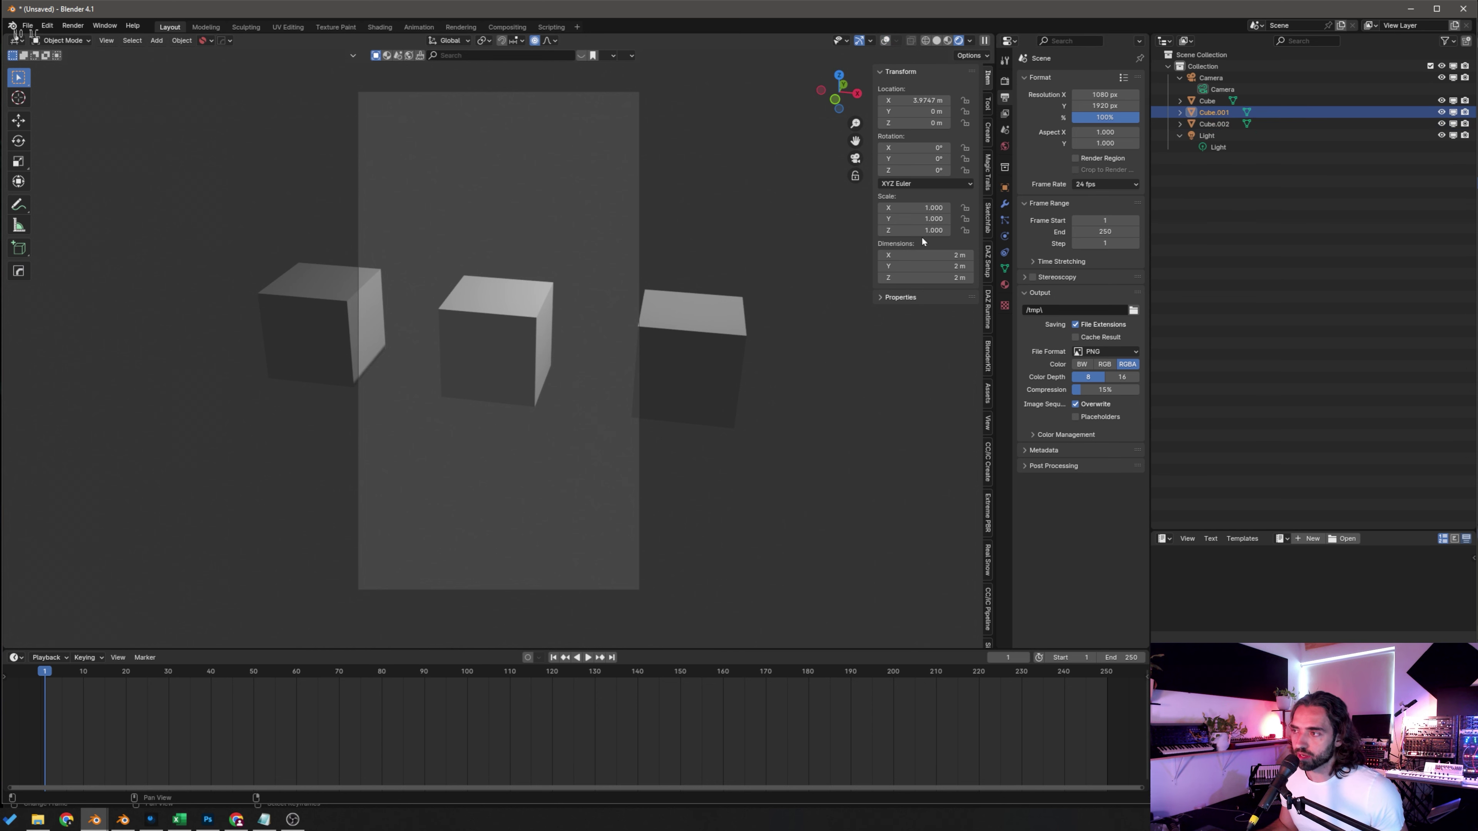
{"action": "left_click", "coordinate": [1075, 157]}
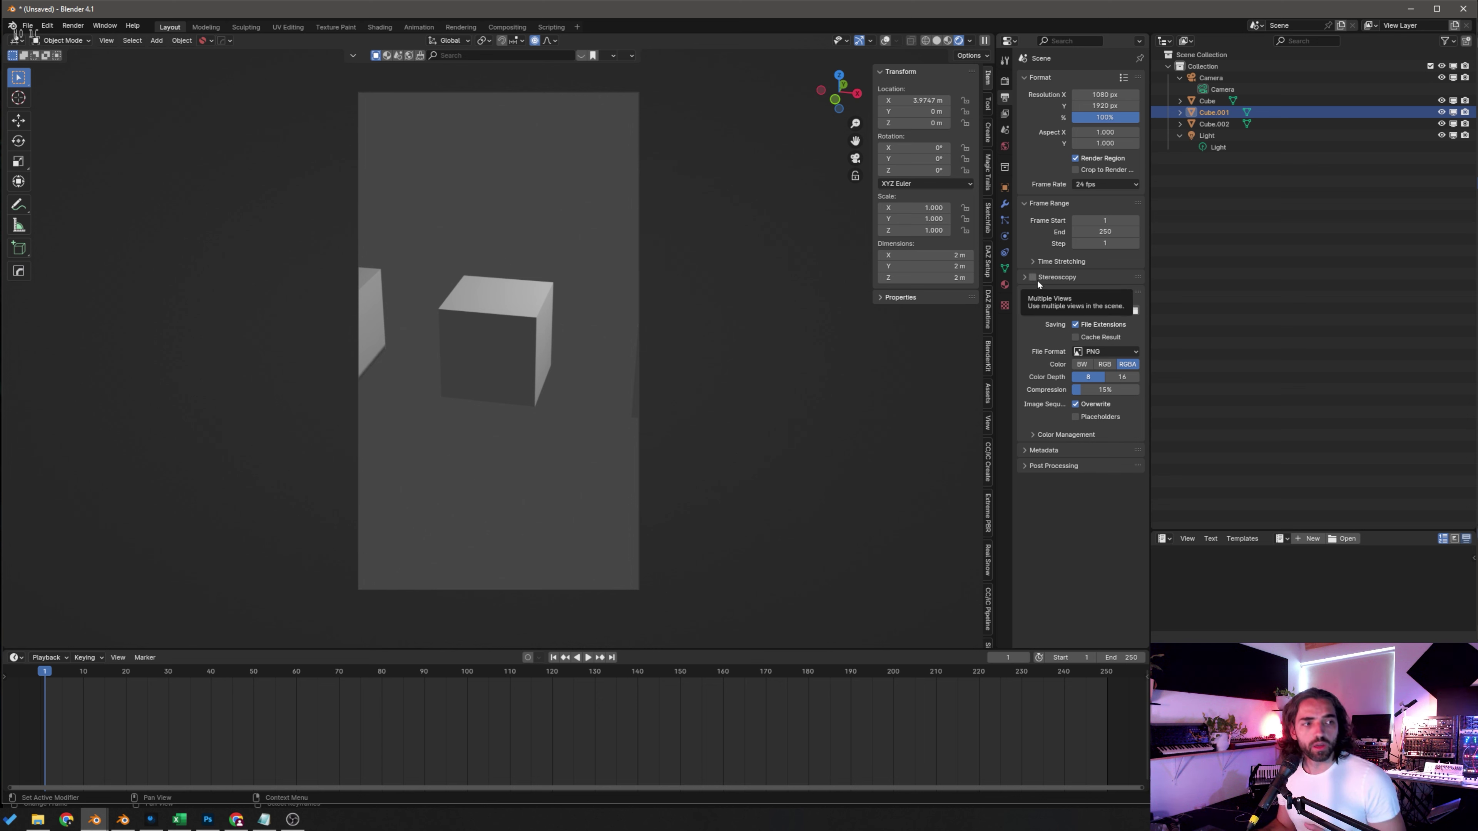
{"action": "left_click", "coordinate": [938, 41]}
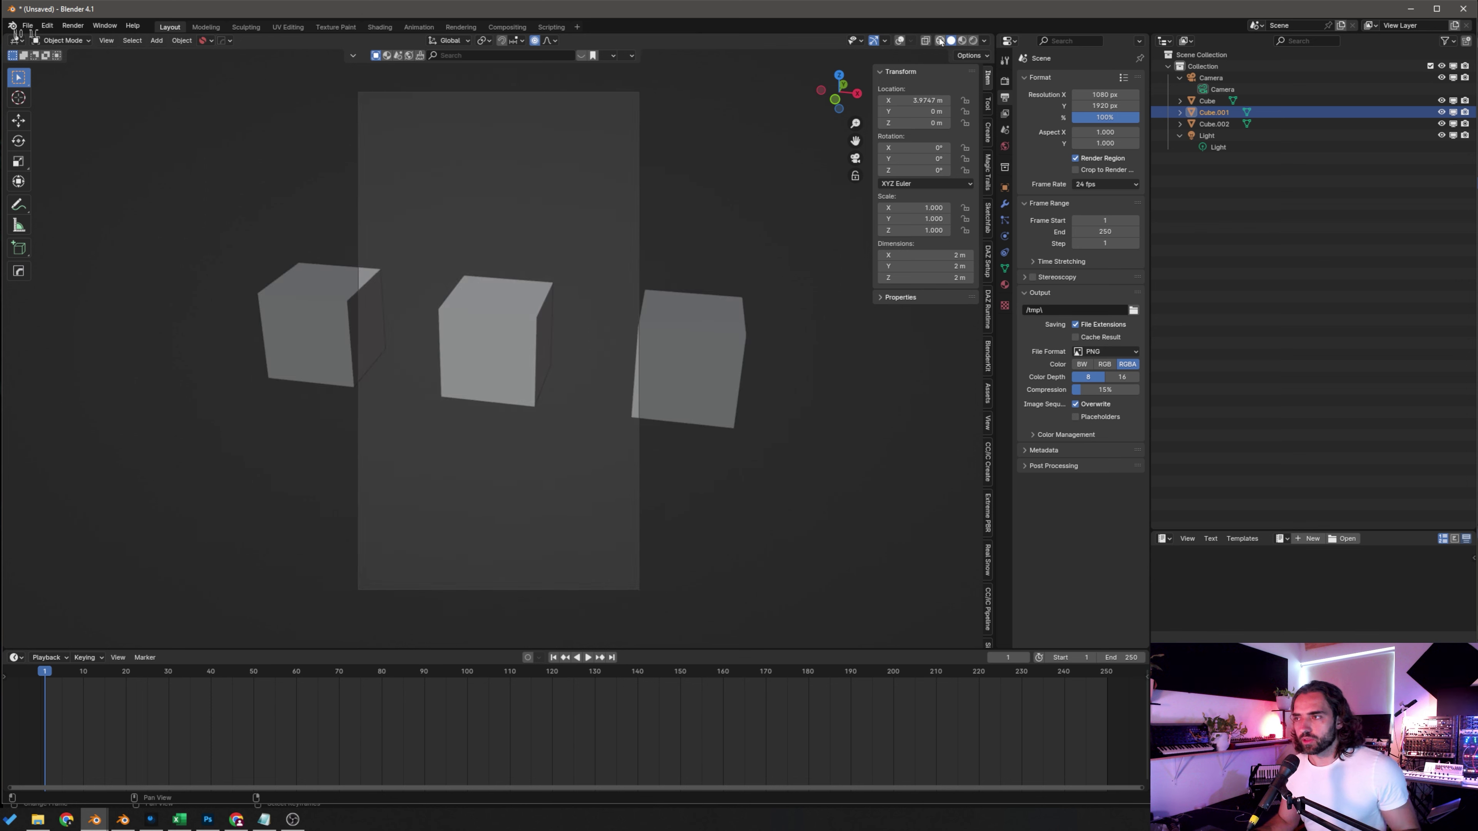
Step: Switch to the Mine_Holding Blender file and disable Depth of Field on Camera.001
{"action": "mouse_move", "coordinate": [95, 820]}
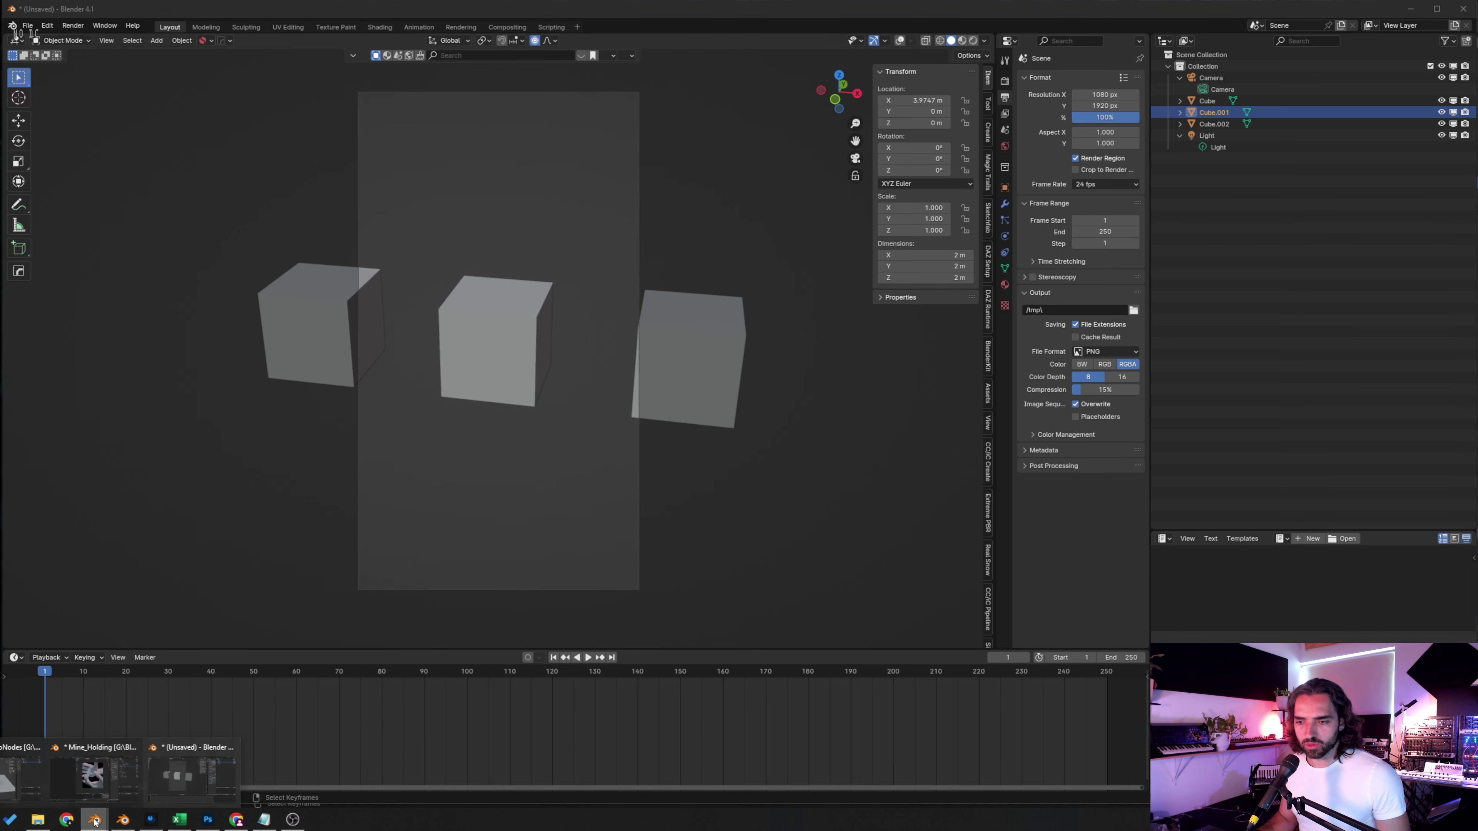
{"action": "left_click", "coordinate": [93, 774]}
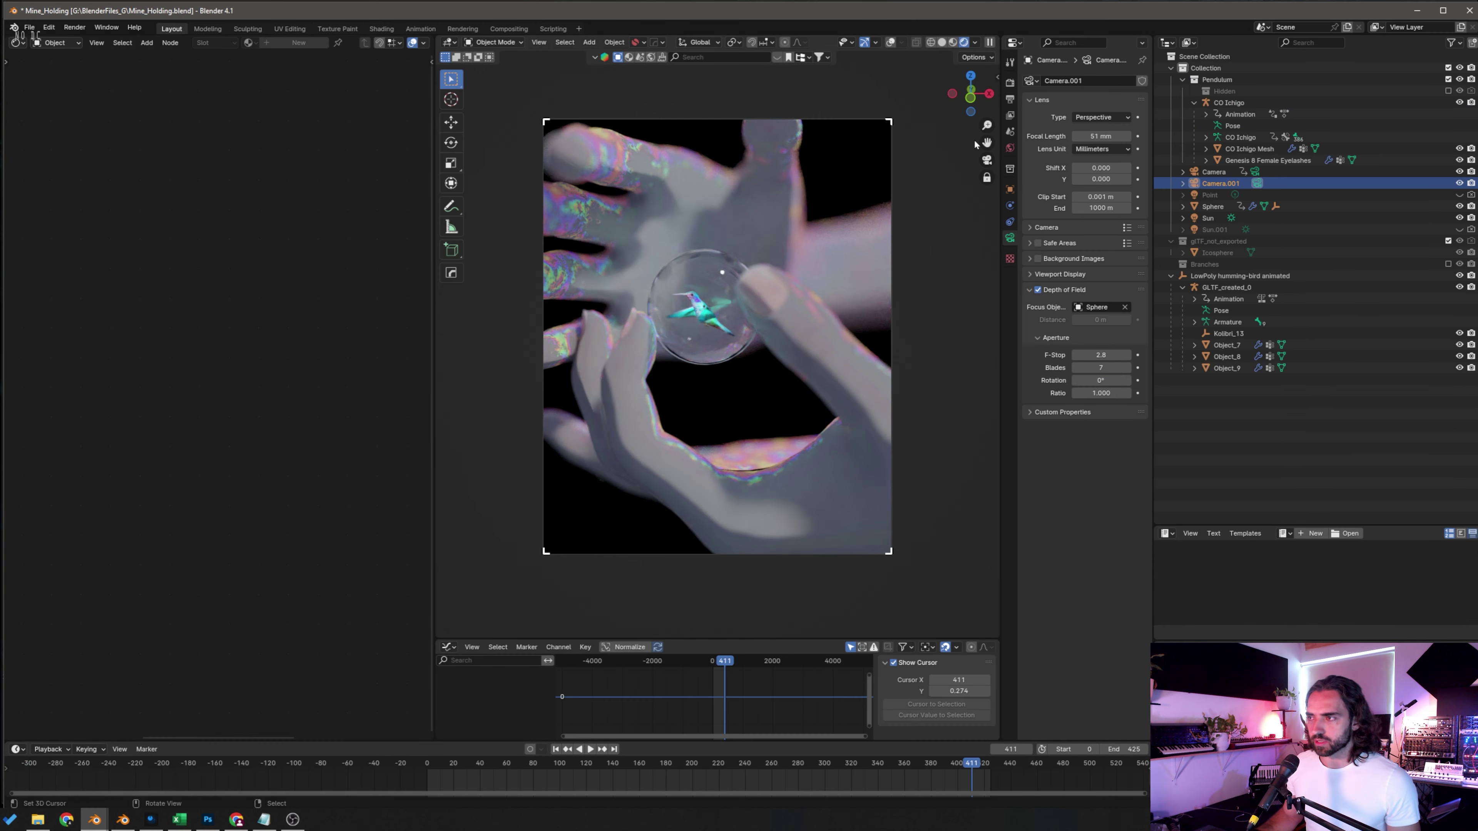
{"action": "key", "text": "ctrl"}
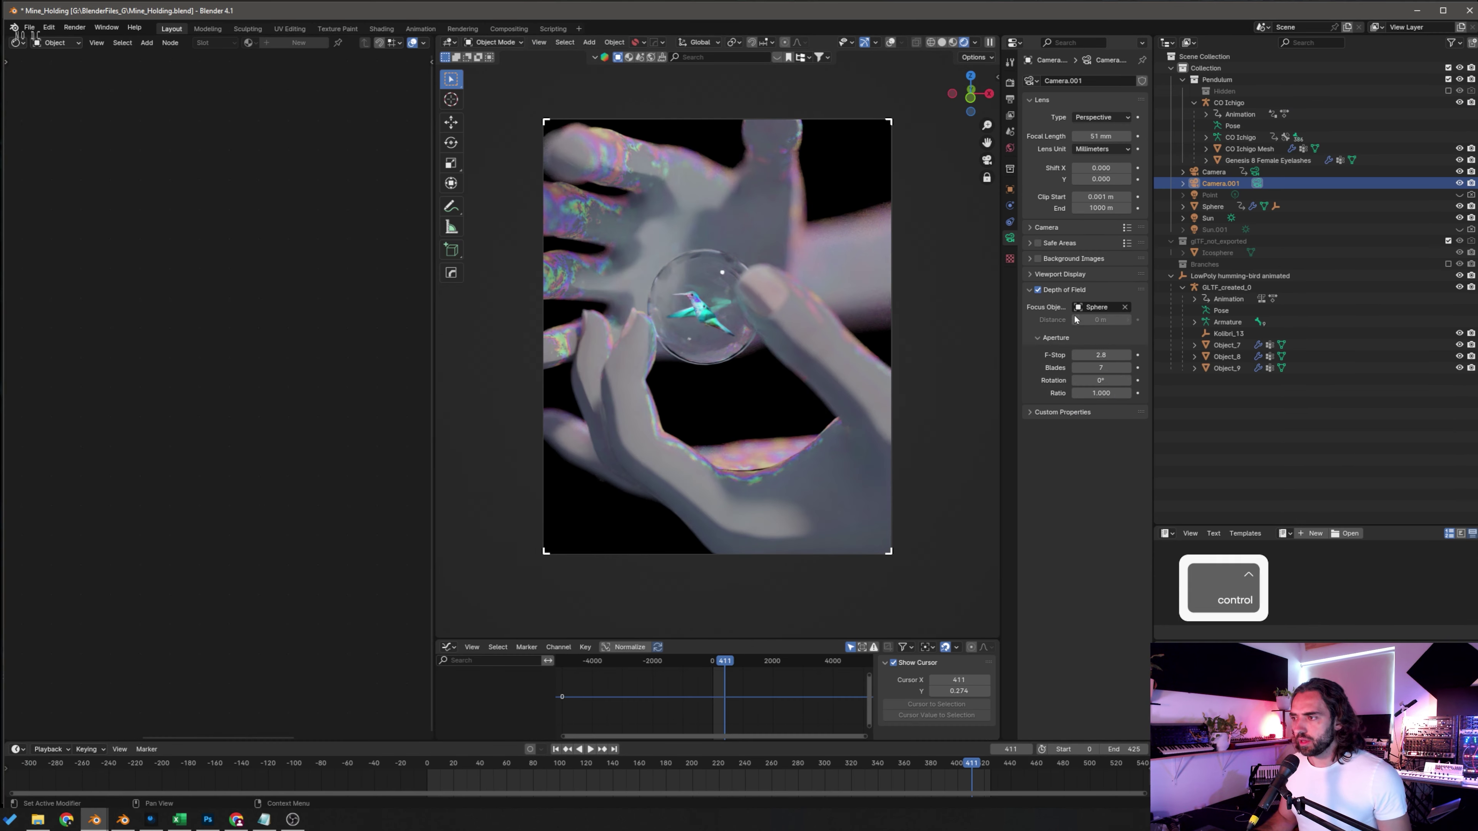
{"action": "left_click", "coordinate": [1038, 289]}
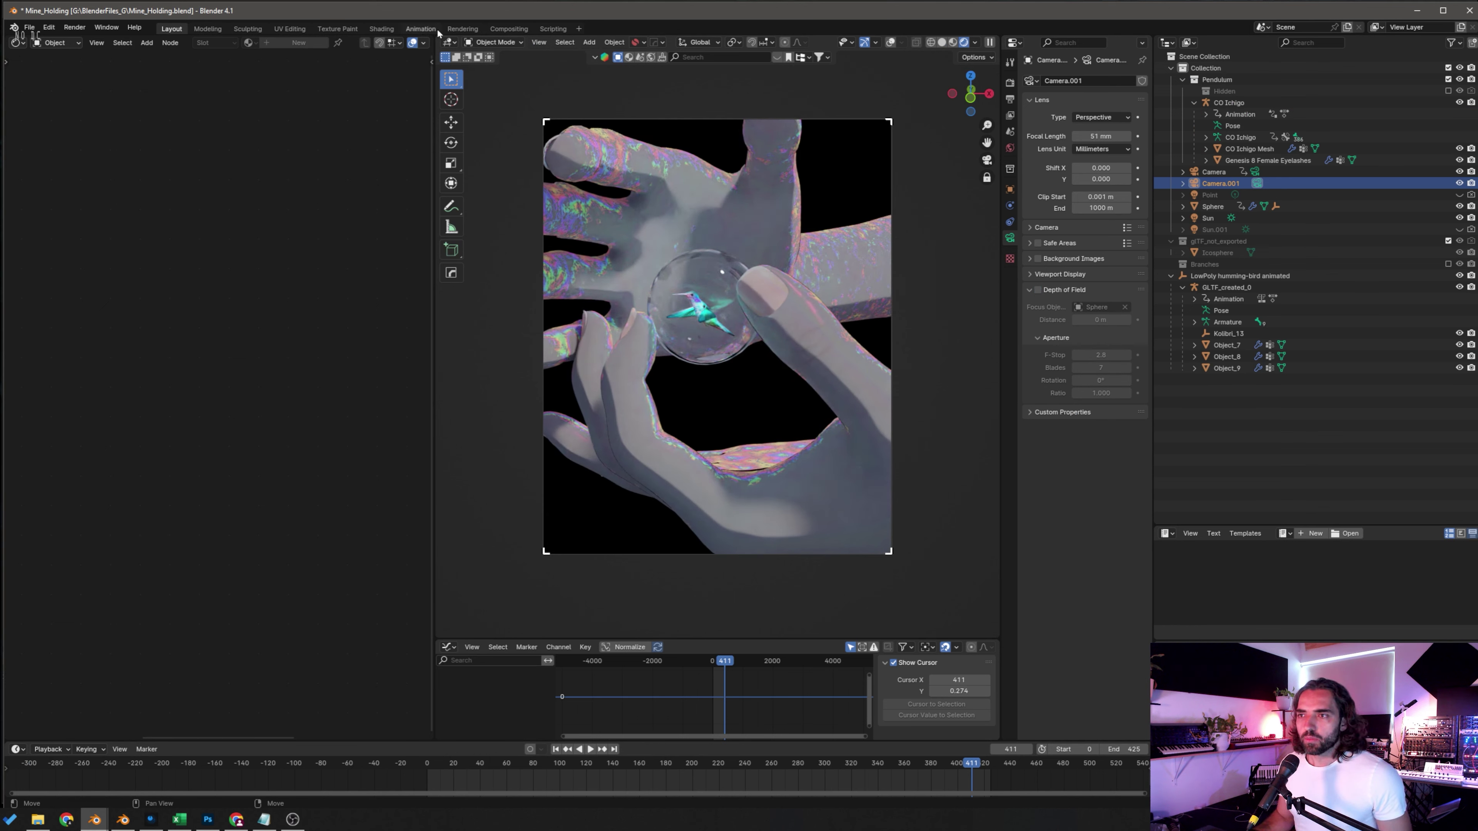
Step: Widen the 3D viewport at the node editor's expense, set it to solid shading and show the overlays
{"action": "left_click_drag", "start_coordinate": [432, 96], "coordinate": [256, 102]}
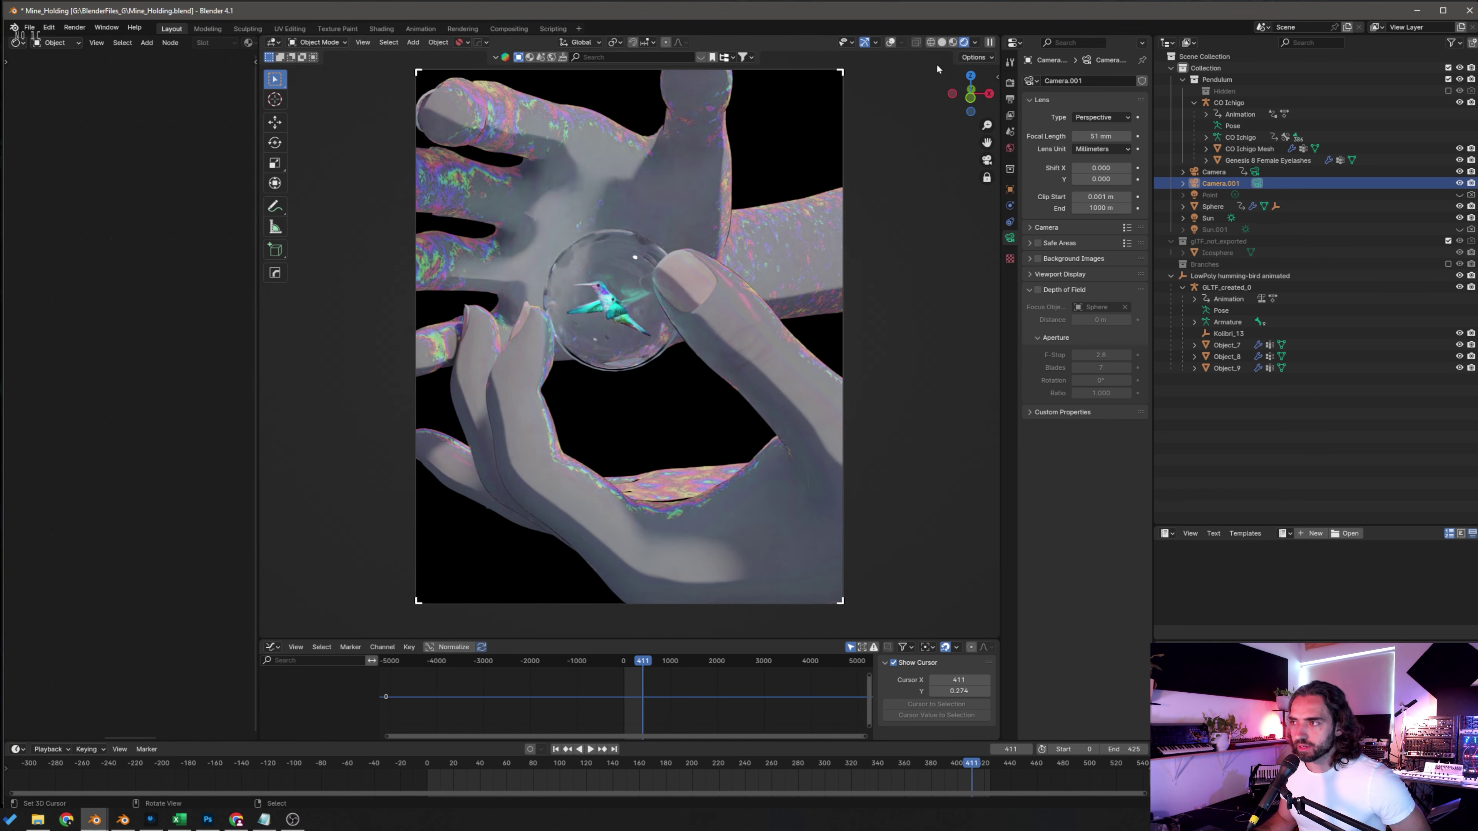
{"action": "left_click", "coordinate": [942, 43]}
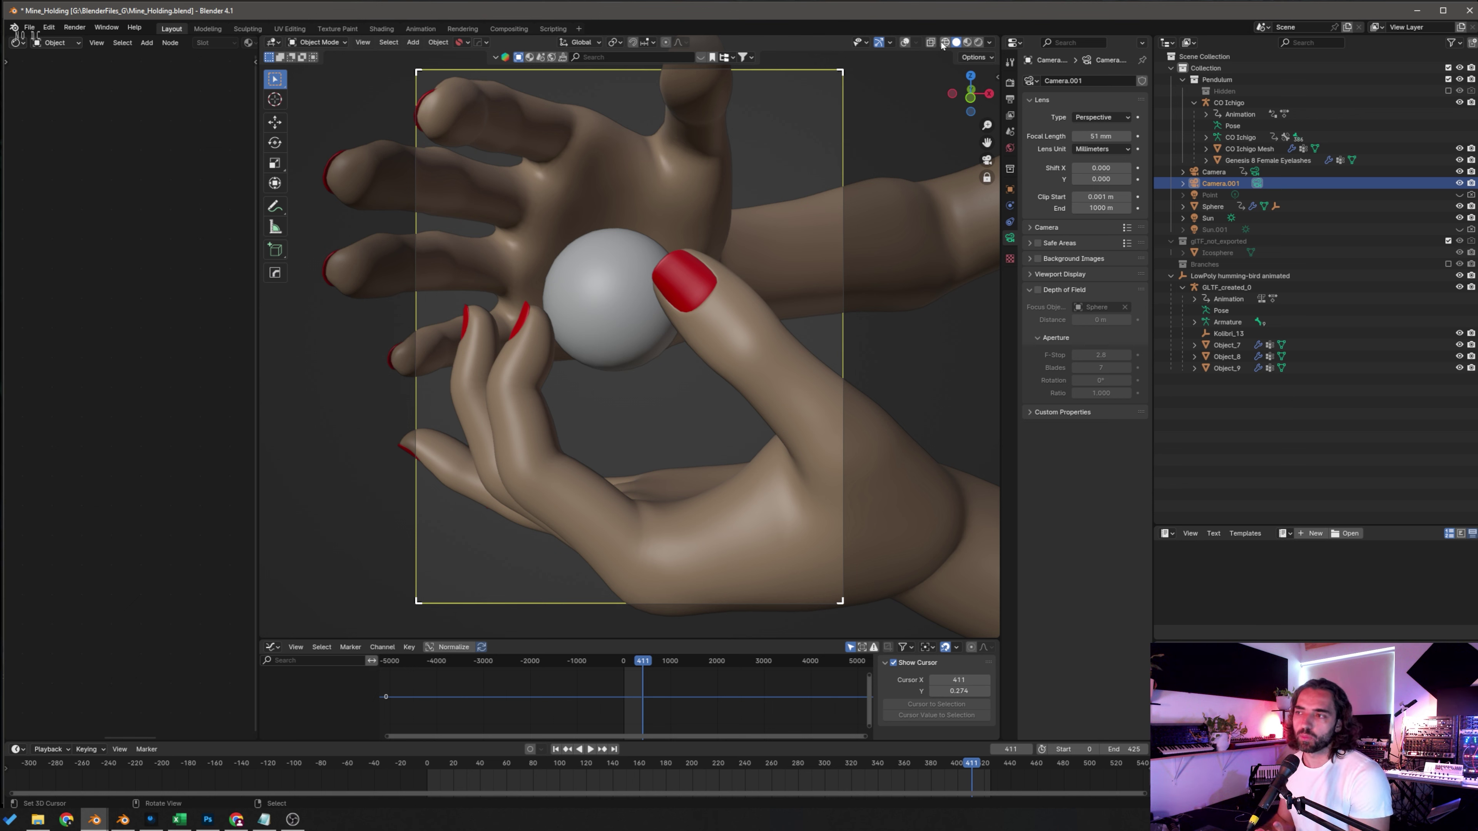
{"action": "left_click", "coordinate": [905, 42]}
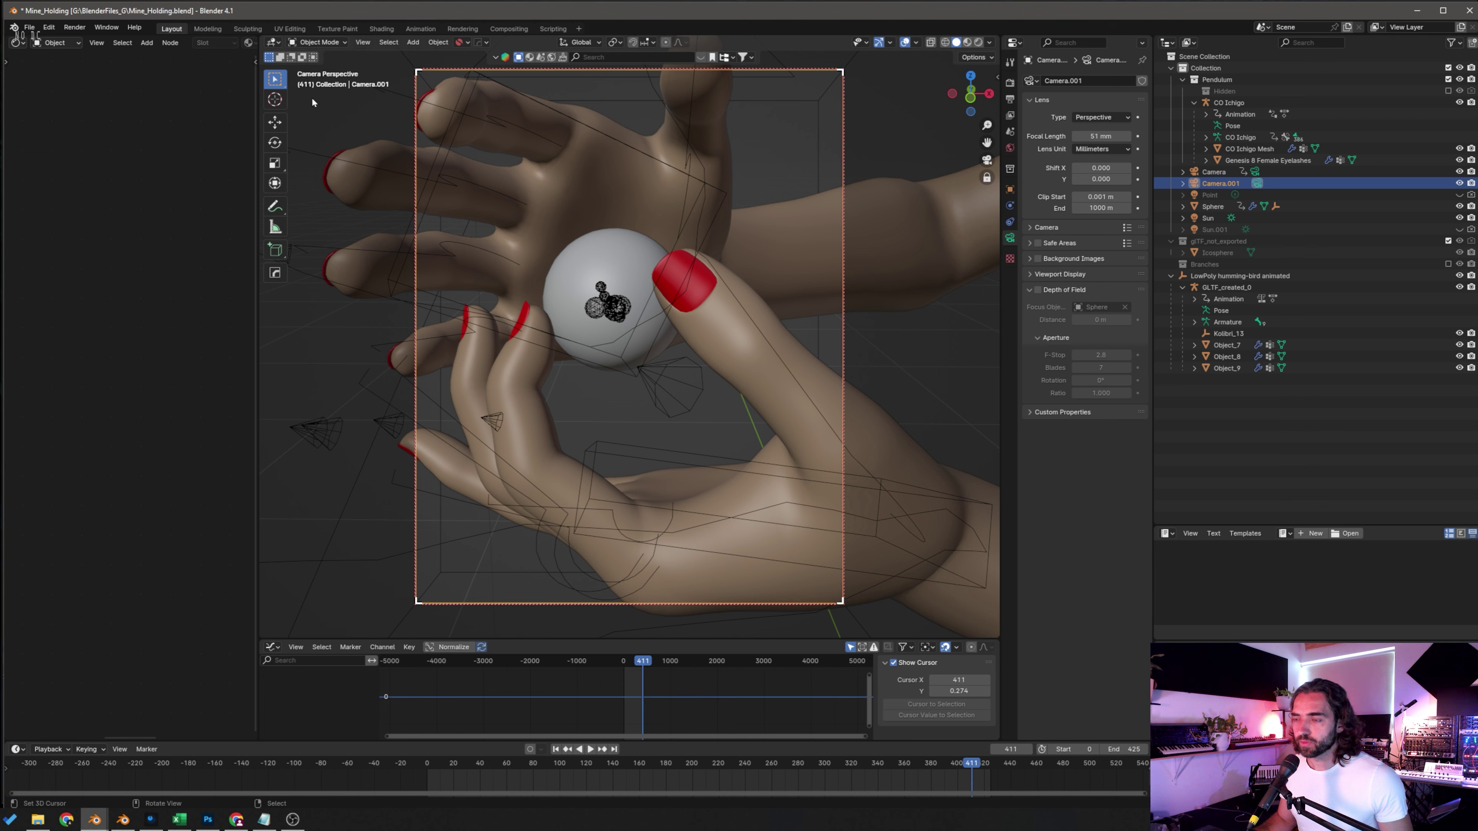
Step: Select the sphere held between the fingers and leave the camera view for a free perspective
{"action": "left_click", "coordinate": [643, 268]}
{"action": "key", "text": "End"}
{"action": "middle_click_drag", "start_coordinate": [656, 294], "coordinate": [665, 334]}
Step: Try moving, scaling and rotating the whole sphere freely, cancelling each transform
{"action": "key", "text": "g"}
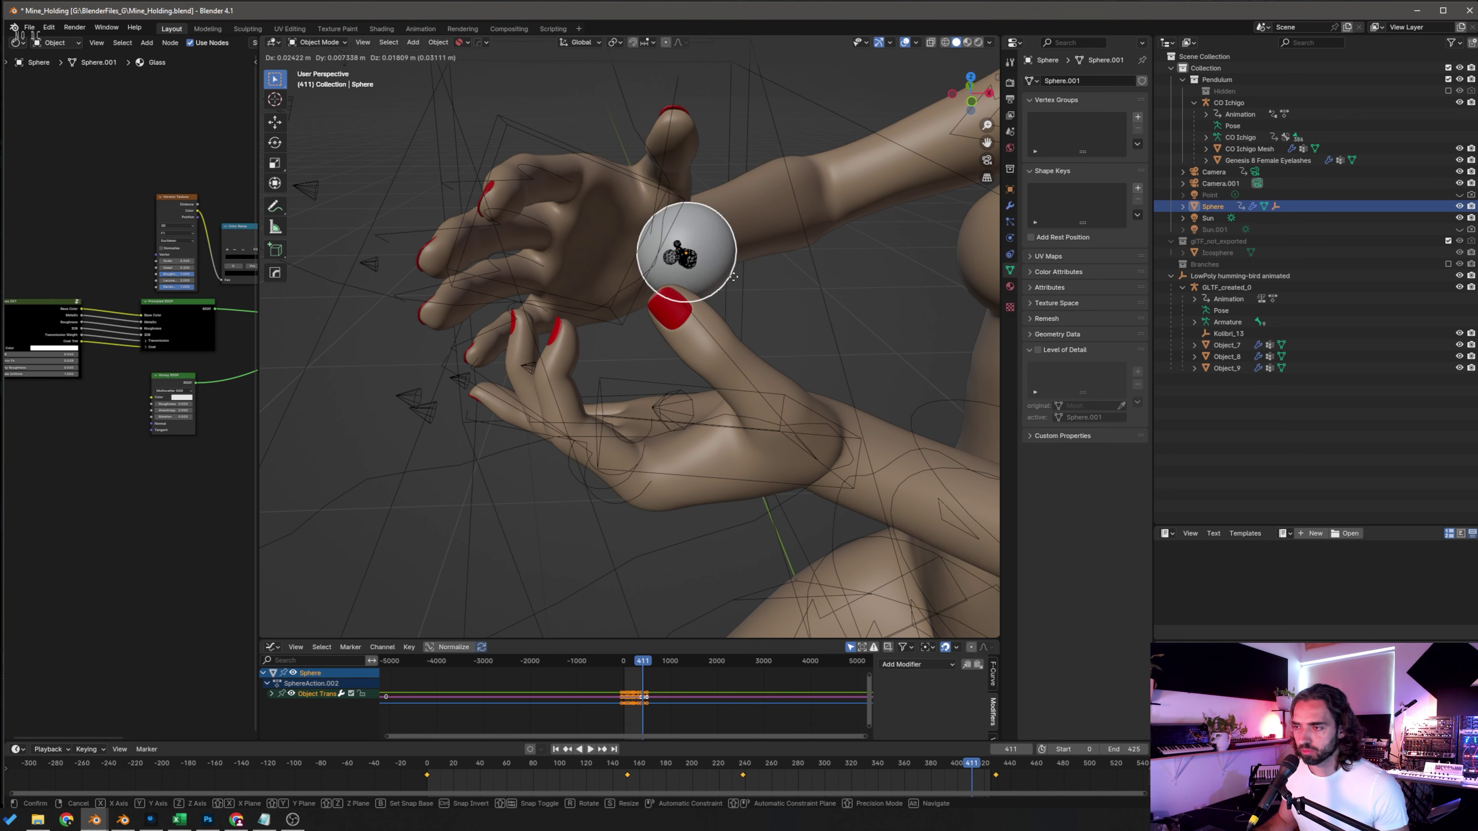
{"action": "key", "text": "s"}
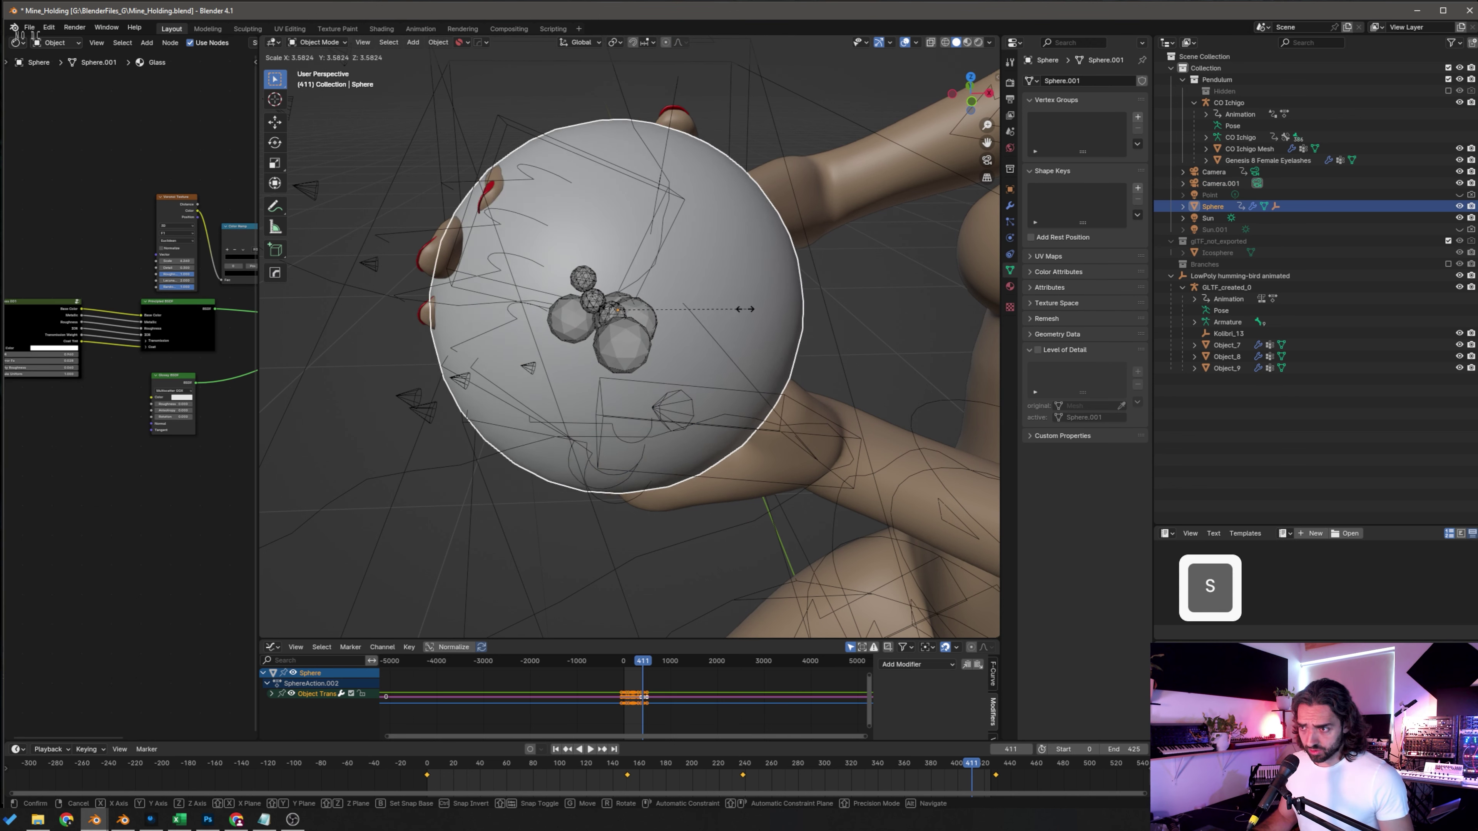
{"action": "key", "text": "Escape"}
{"action": "key", "text": "r"}
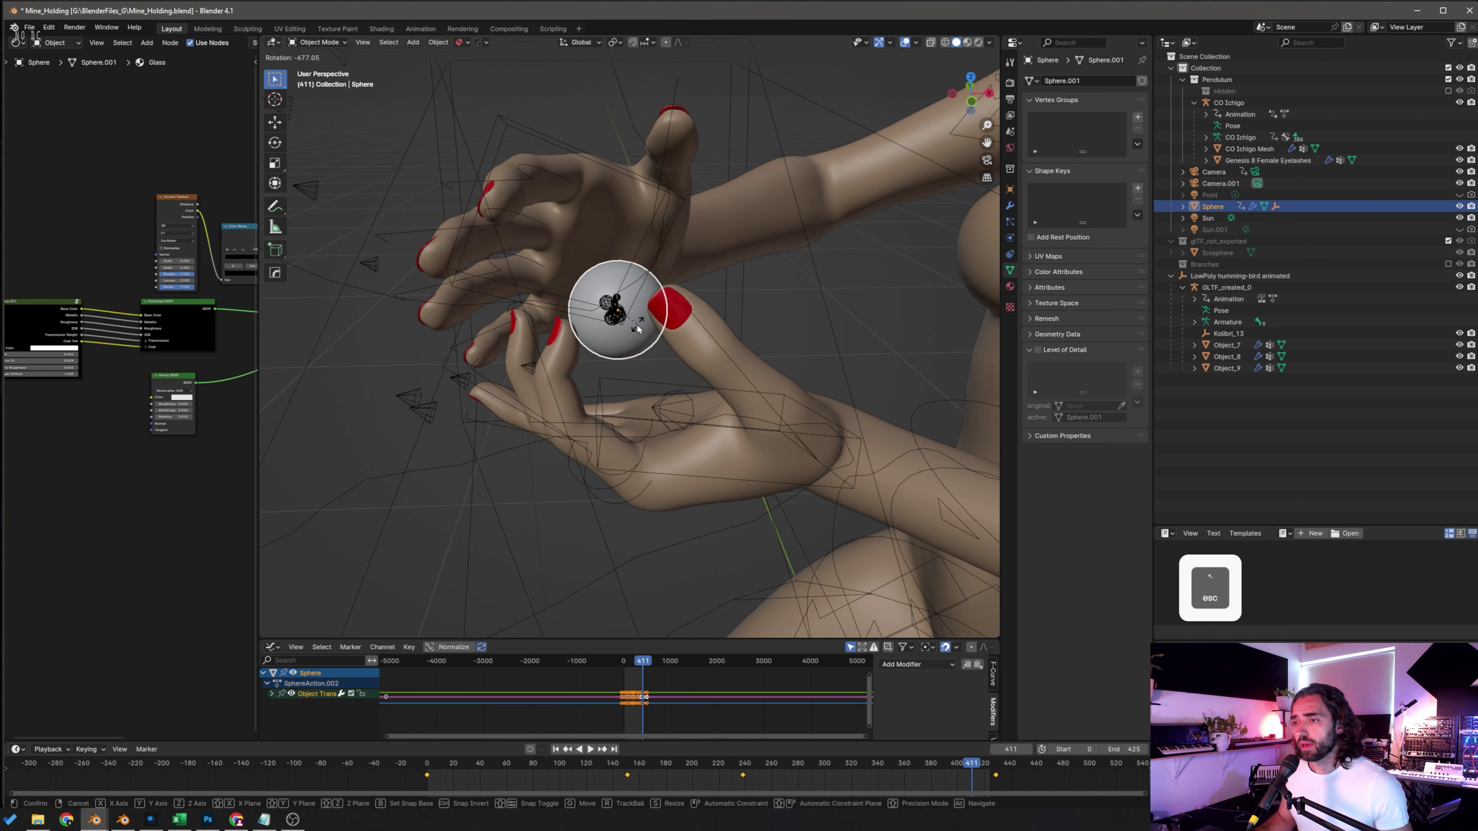
{"action": "key", "text": "Escape"}
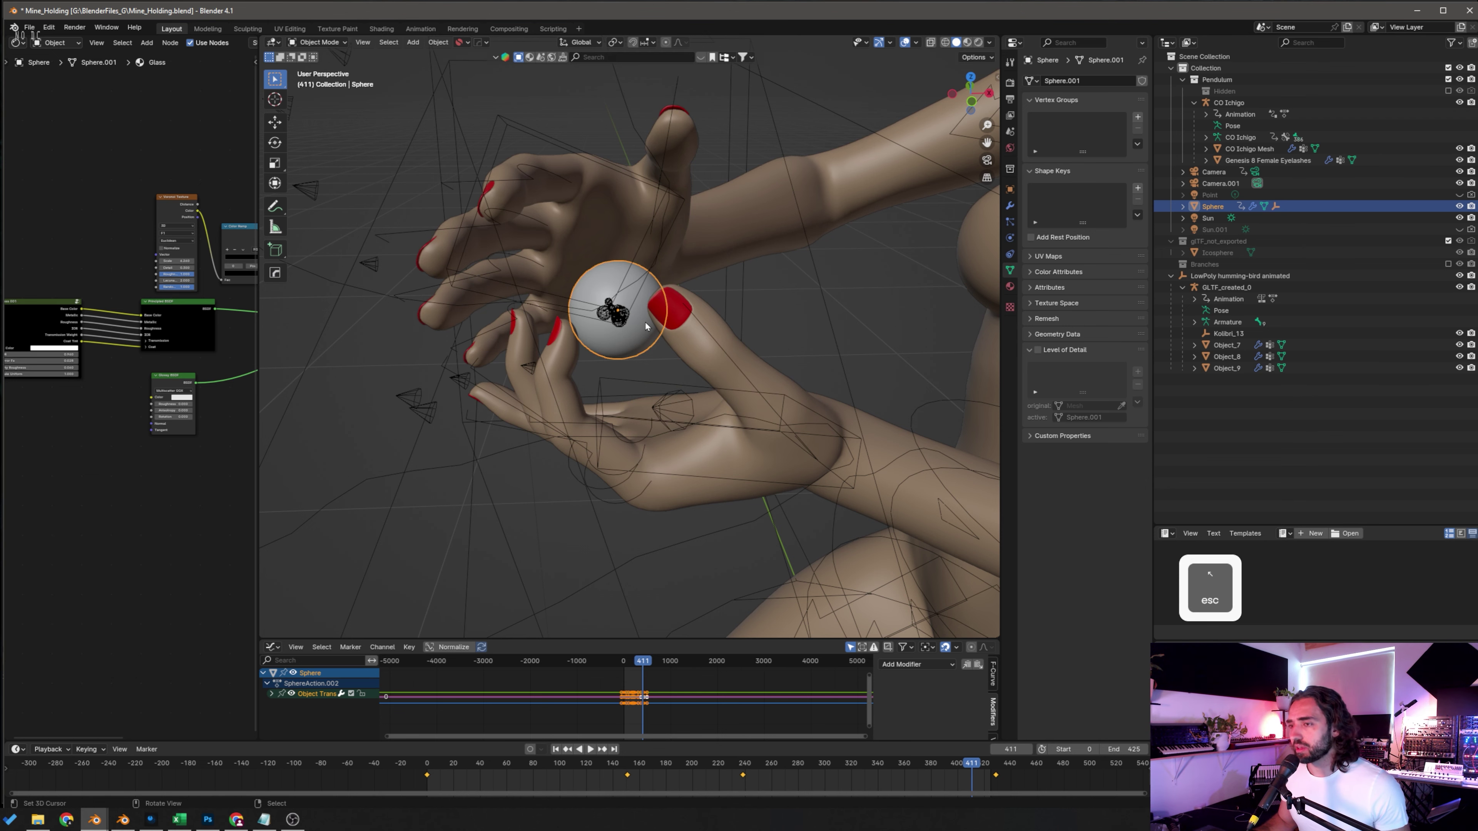
Step: Examine the sphere's Solidify modifier settings and the scene's Cycles render settings
{"action": "mouse_move", "coordinate": [721, 336]}
{"action": "middle_mouse_down"}
{"action": "mouse_move", "coordinate": [568, 364]}
{"action": "mouse_move", "coordinate": [527, 334]}
{"action": "mouse_move", "coordinate": [814, 345]}
{"action": "mouse_move", "coordinate": [701, 374]}
{"action": "mouse_move", "coordinate": [714, 328]}
{"action": "middle_mouse_up"}
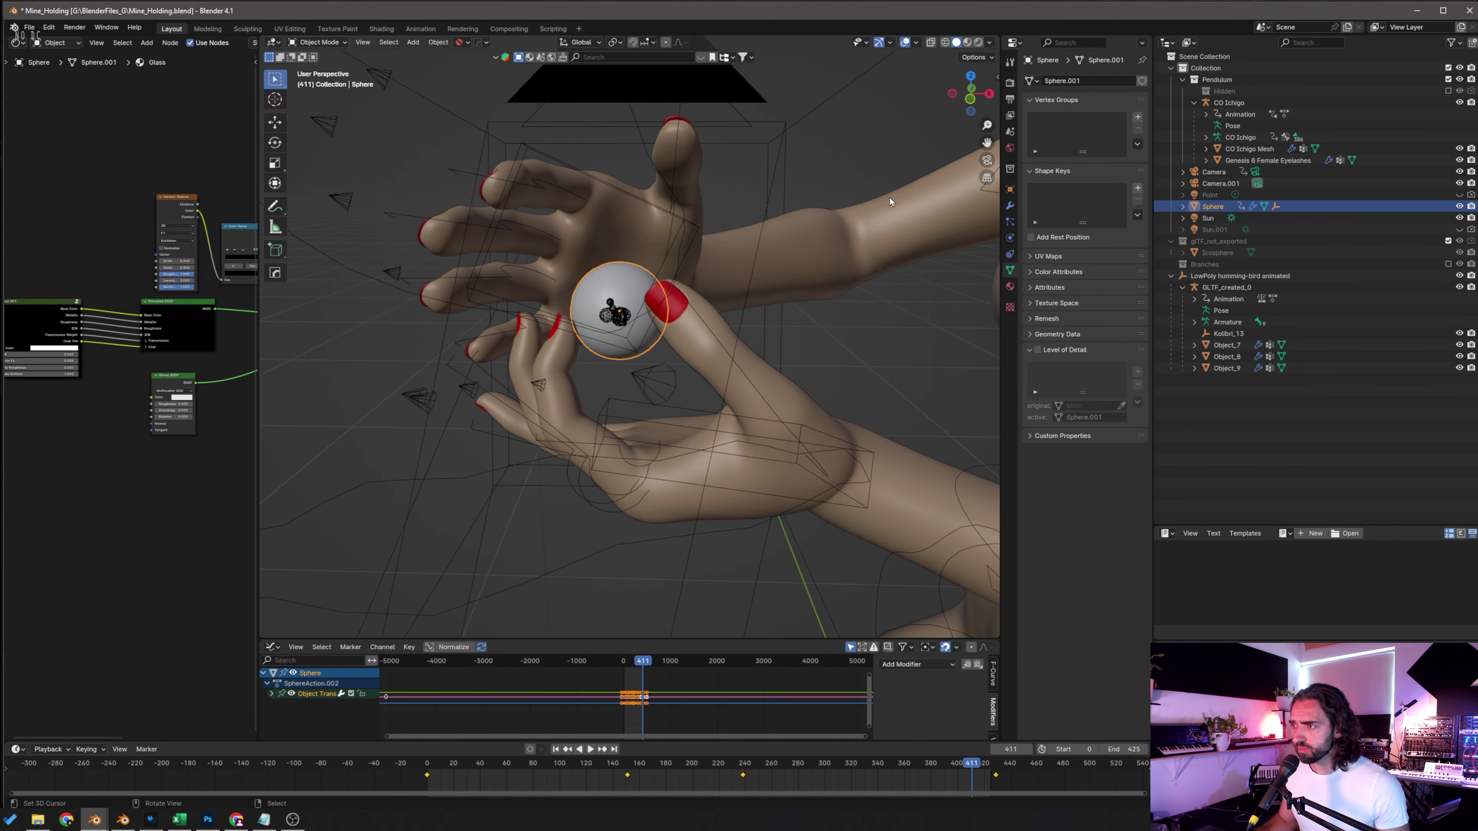
{"action": "left_click", "coordinate": [1011, 209]}
{"action": "left_click", "coordinate": [1010, 222]}
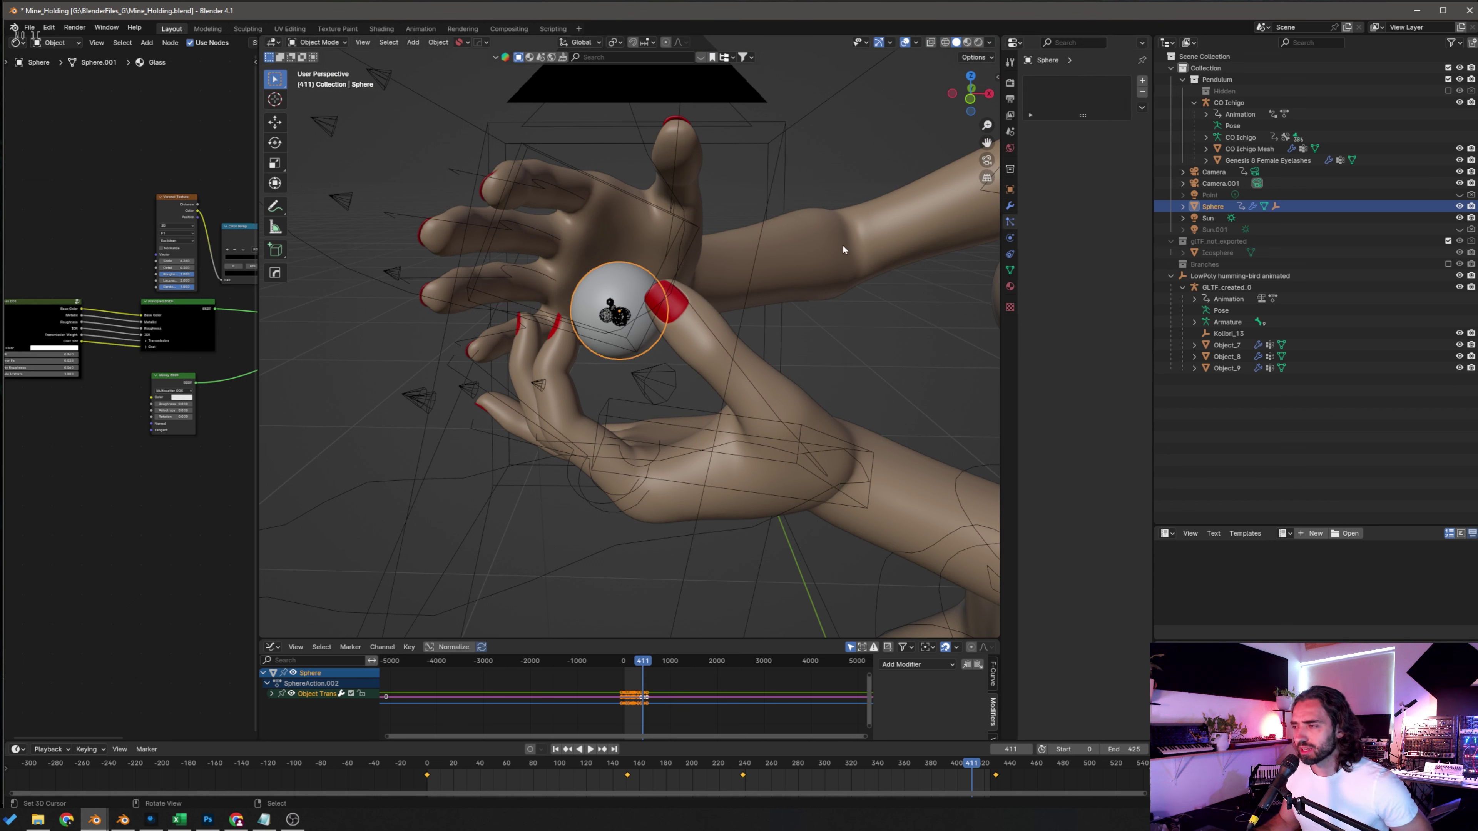
{"action": "left_click", "coordinate": [1010, 209]}
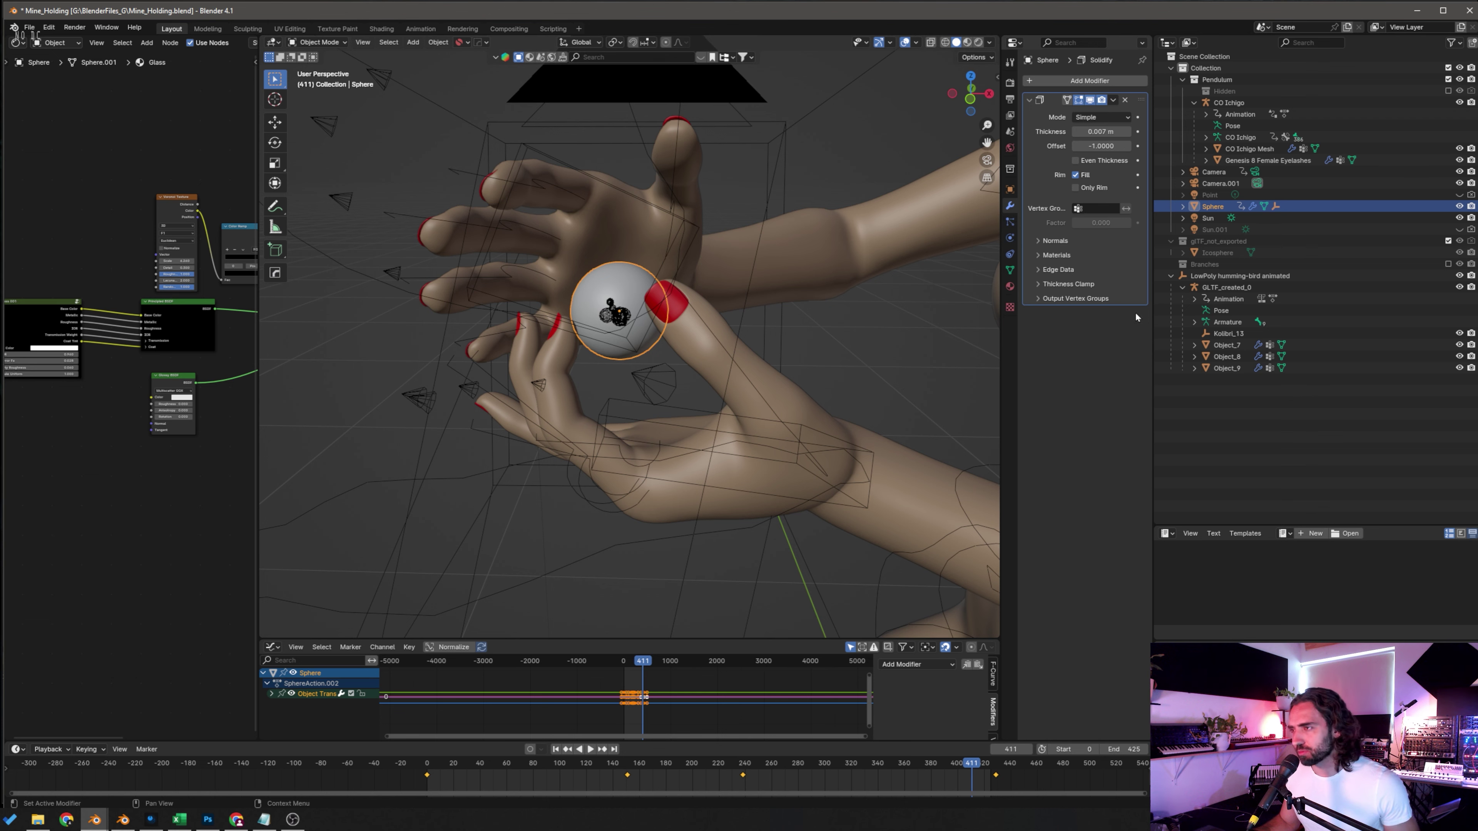
{"action": "left_click", "coordinate": [1010, 83]}
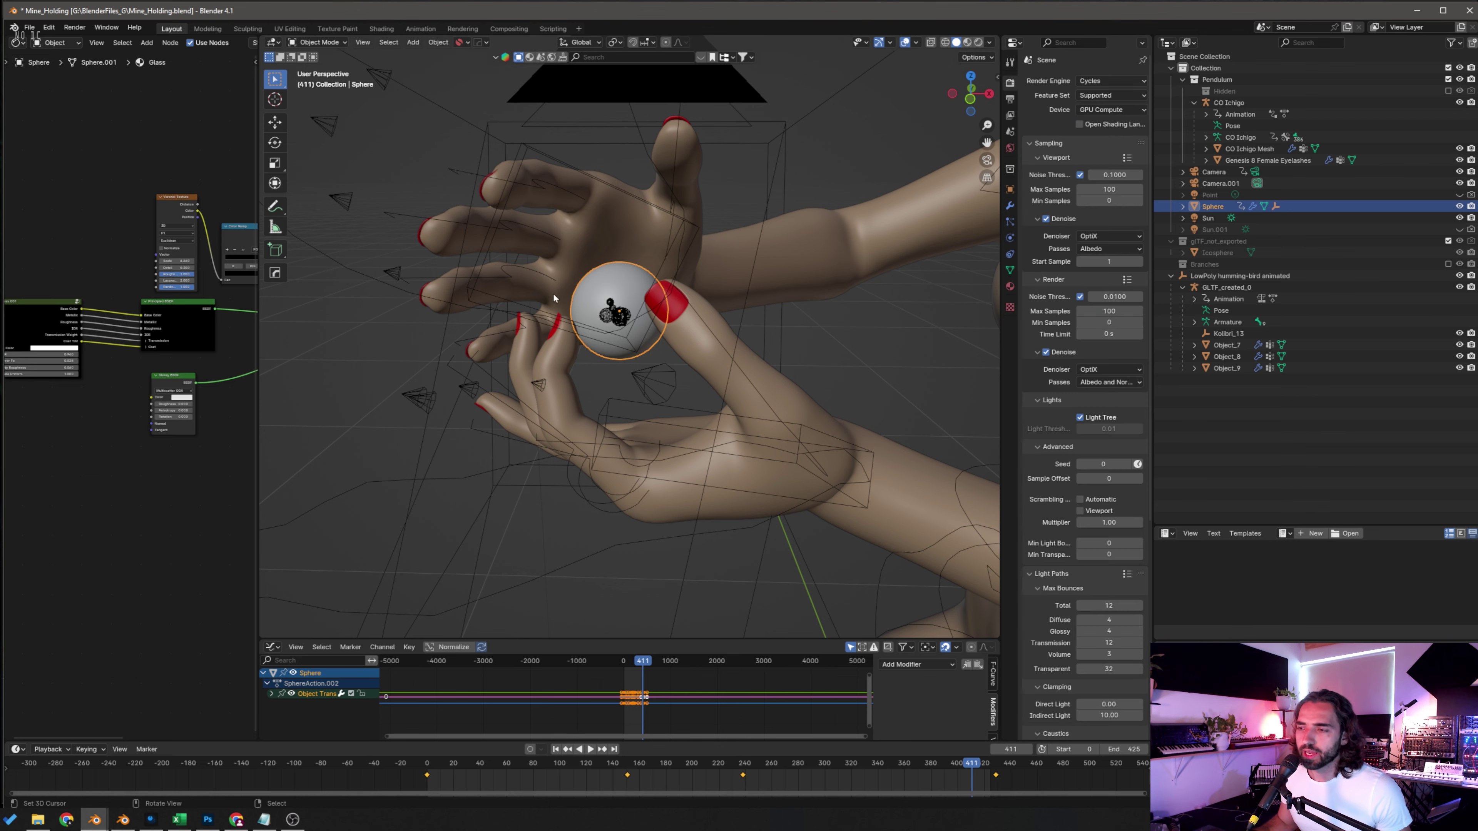
Step: Try moving the sphere as a whole object in Object Mode
{"action": "scroll", "coordinate": [678, 317], "scroll_direction": "down", "scroll_amount": 6}
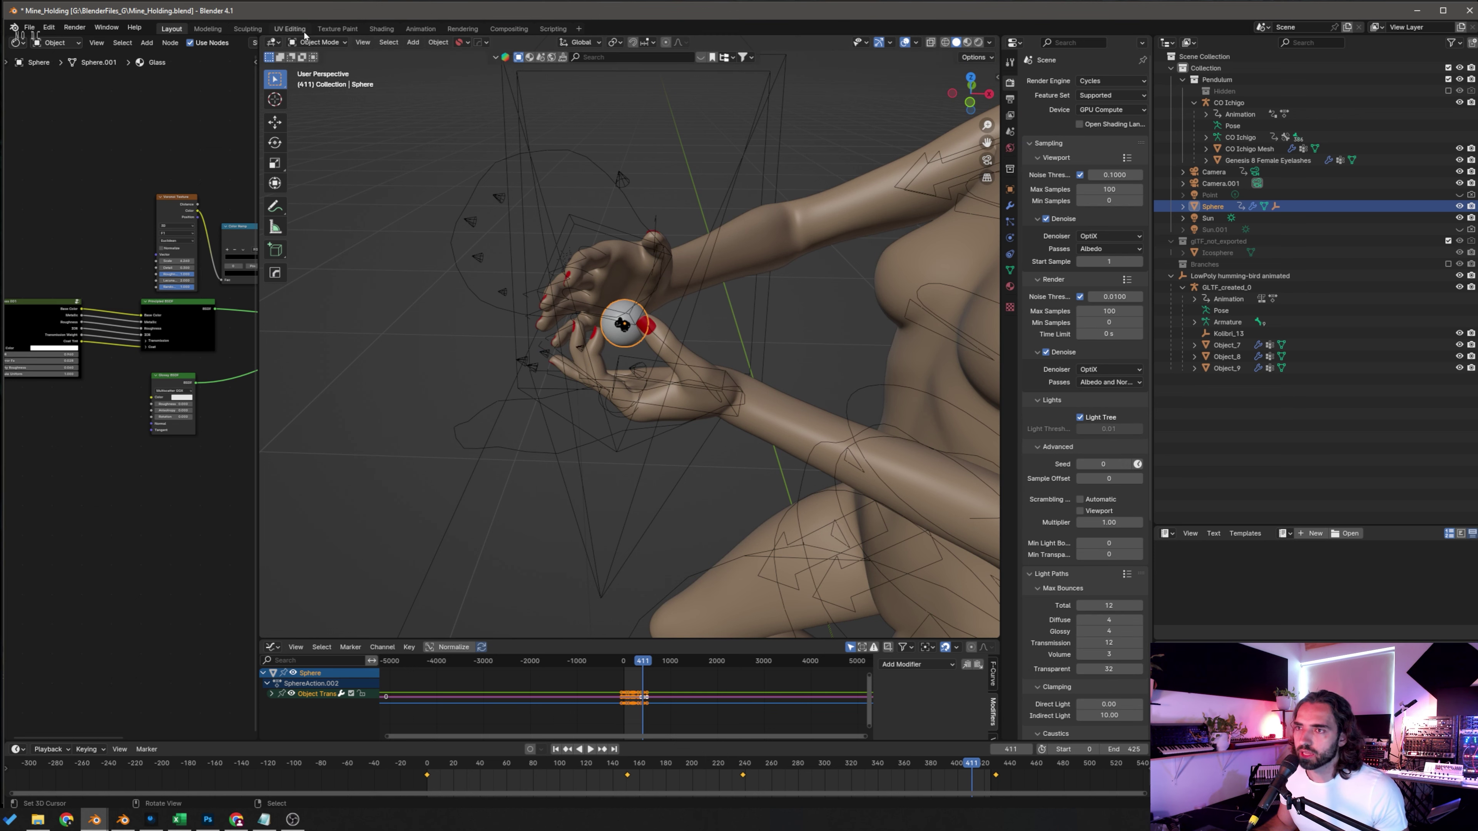
{"action": "scroll", "coordinate": [701, 291], "scroll_direction": "up", "scroll_amount": 4}
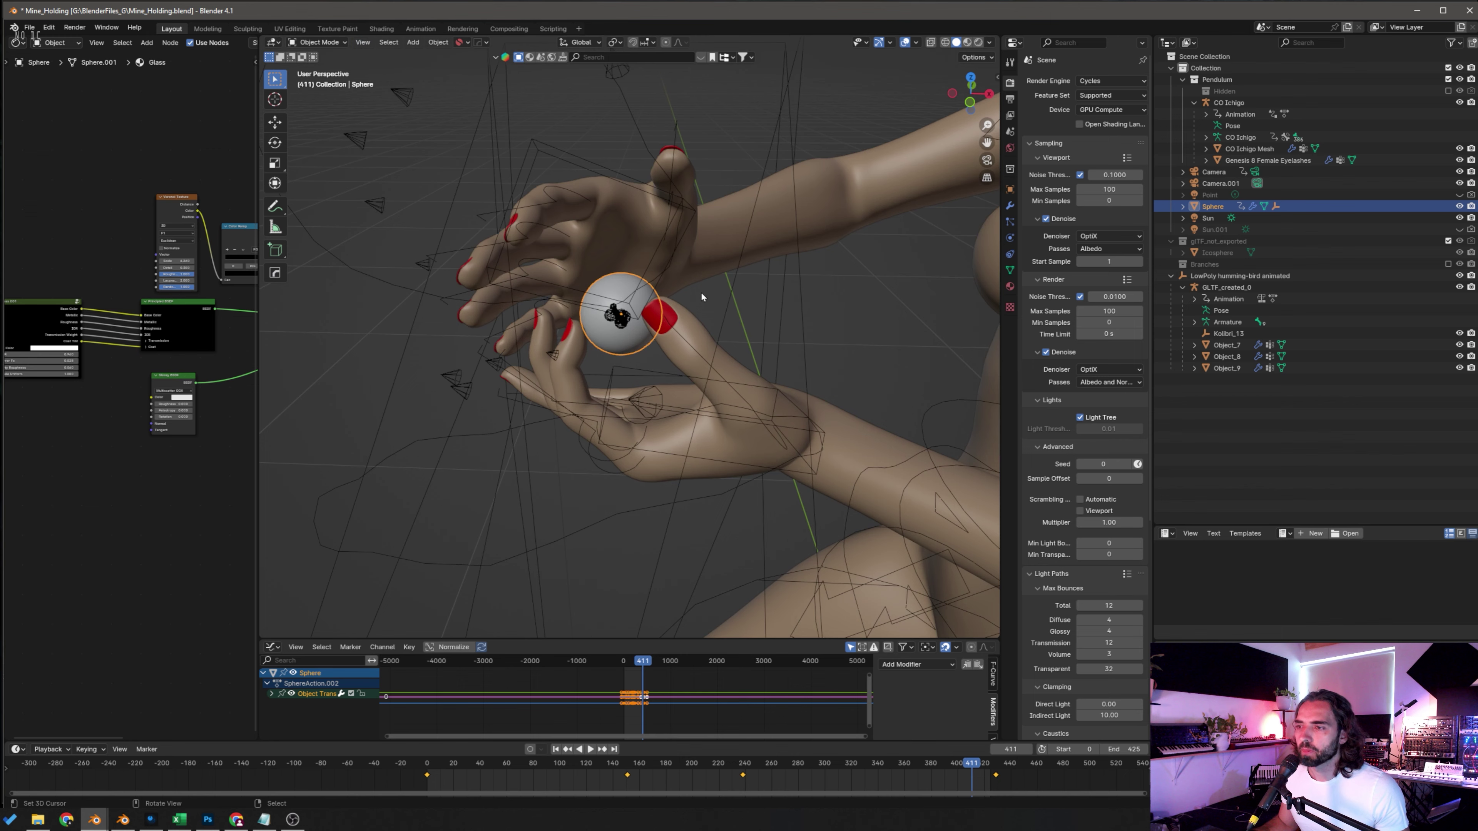
{"action": "scroll", "coordinate": [702, 289], "scroll_direction": "down", "scroll_amount": 2}
{"action": "scroll", "coordinate": [702, 291], "scroll_direction": "down", "scroll_amount": 1}
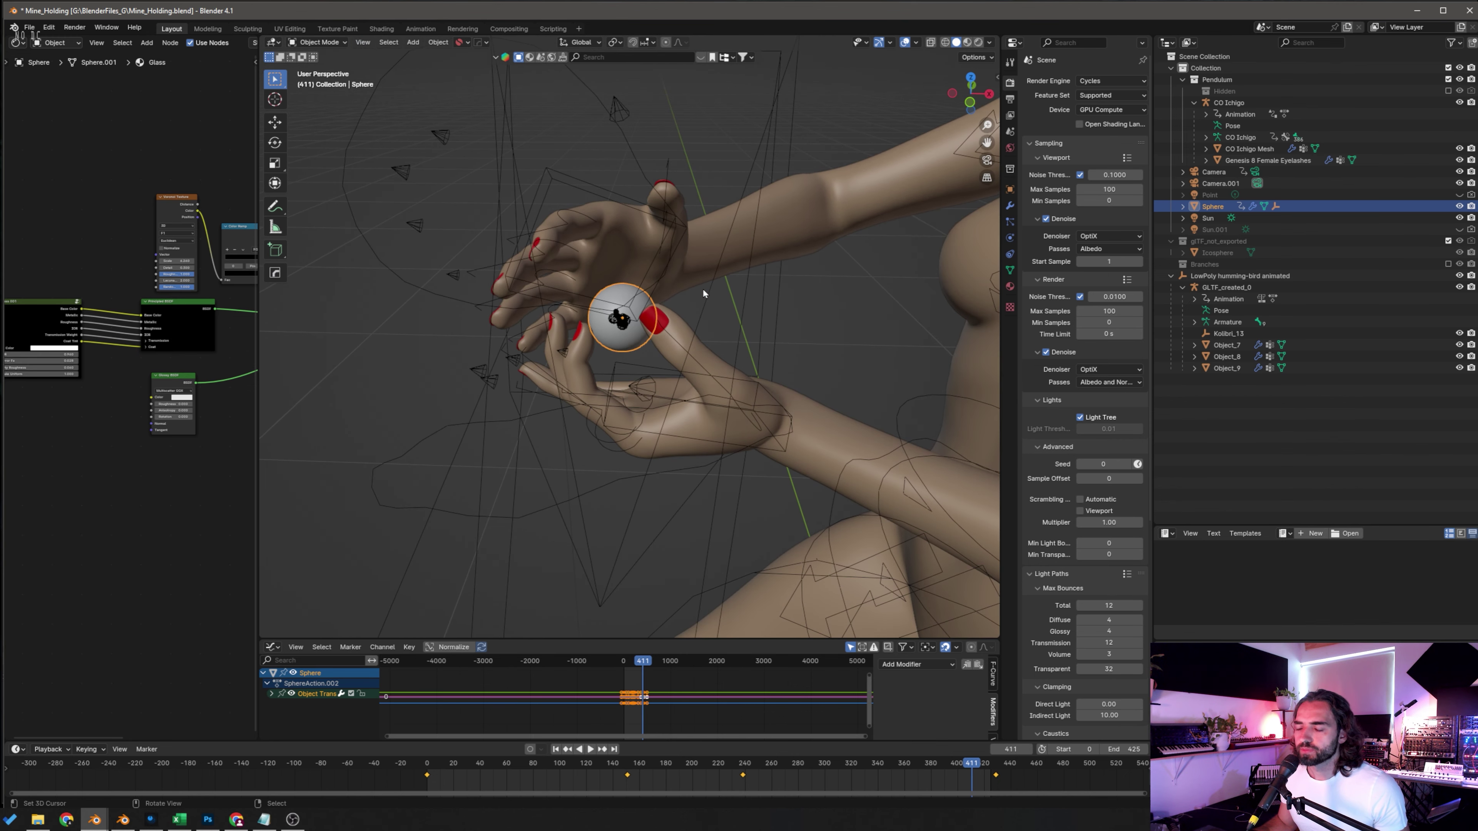
{"action": "key", "text": "g"}
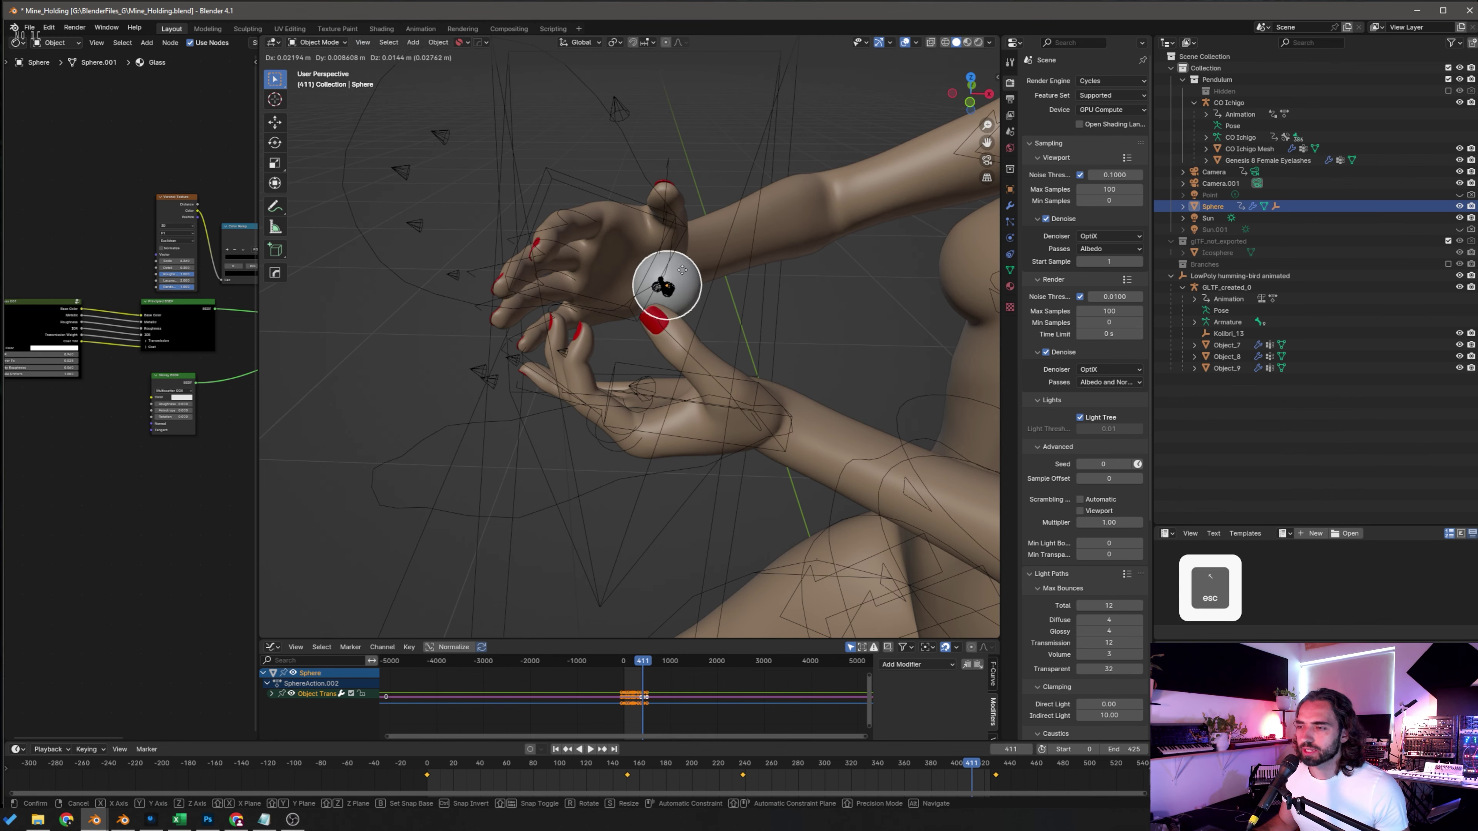
{"action": "key", "text": "Escape"}
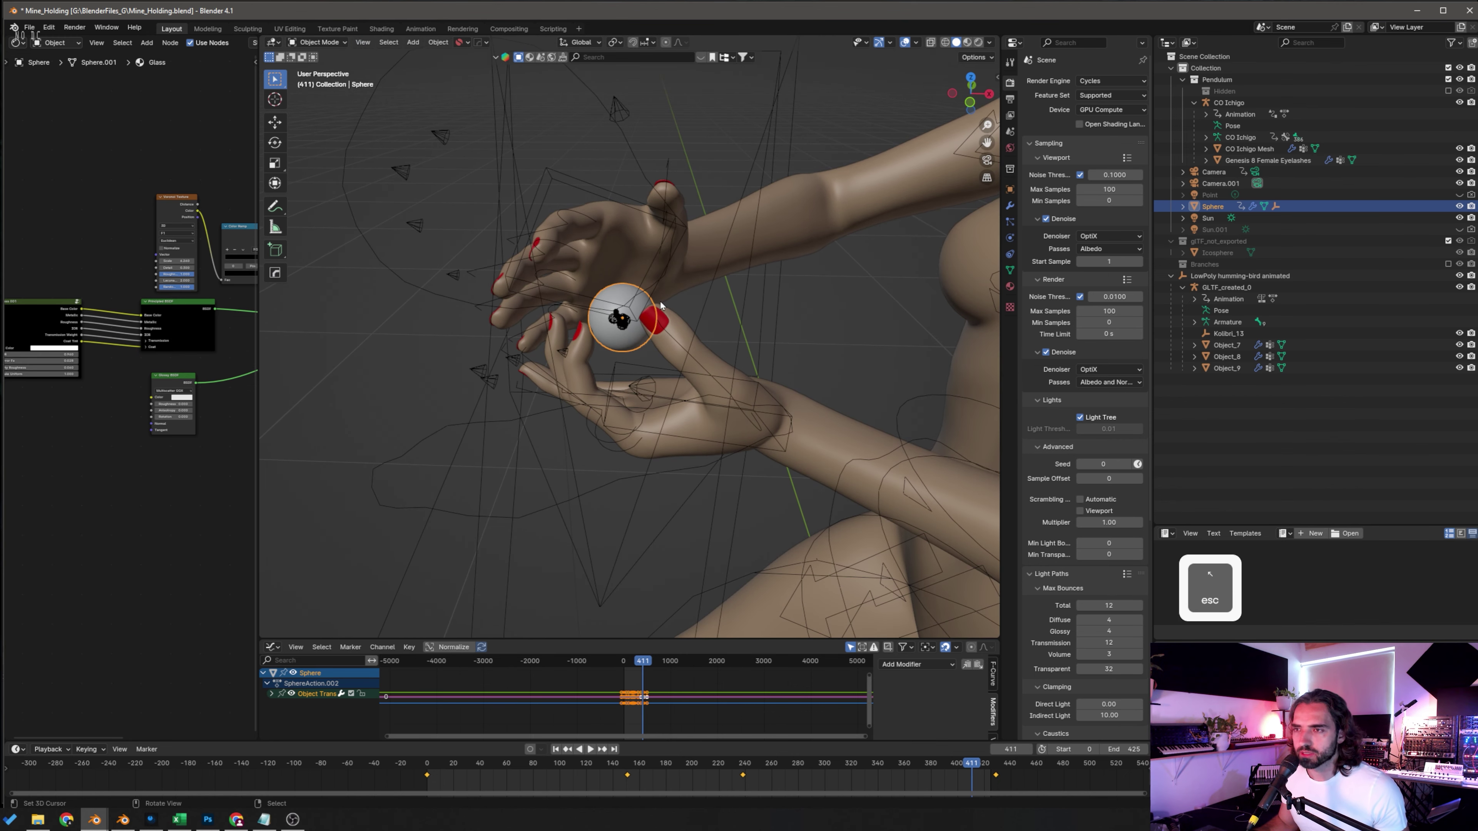
Step: Enter Edit Mode on the sphere and frame its mesh up close
{"action": "left_click", "coordinate": [342, 44]}
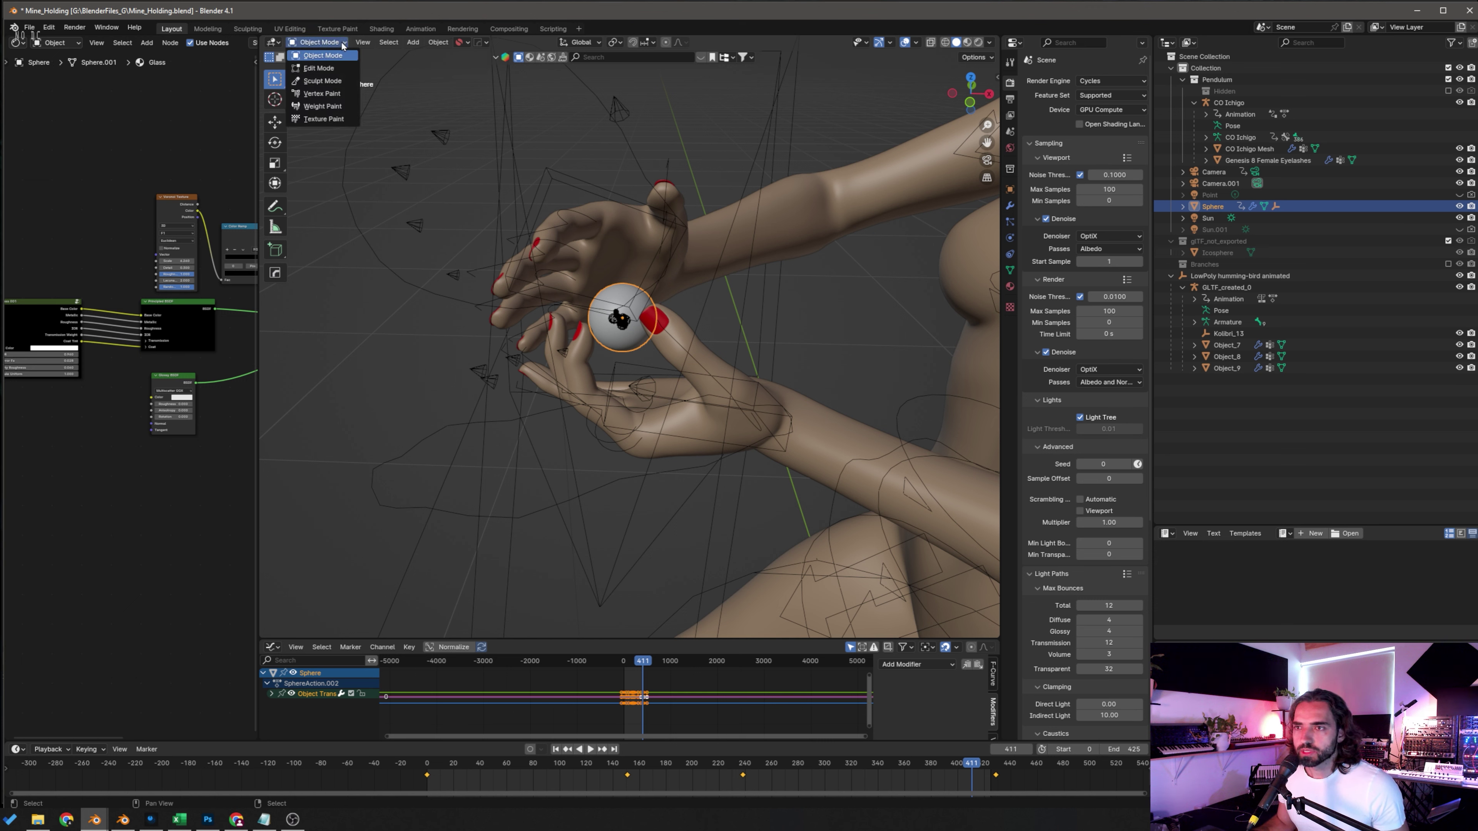
{"action": "left_click", "coordinate": [335, 69]}
{"action": "scroll", "coordinate": [700, 418], "scroll_direction": "up", "scroll_amount": 7}
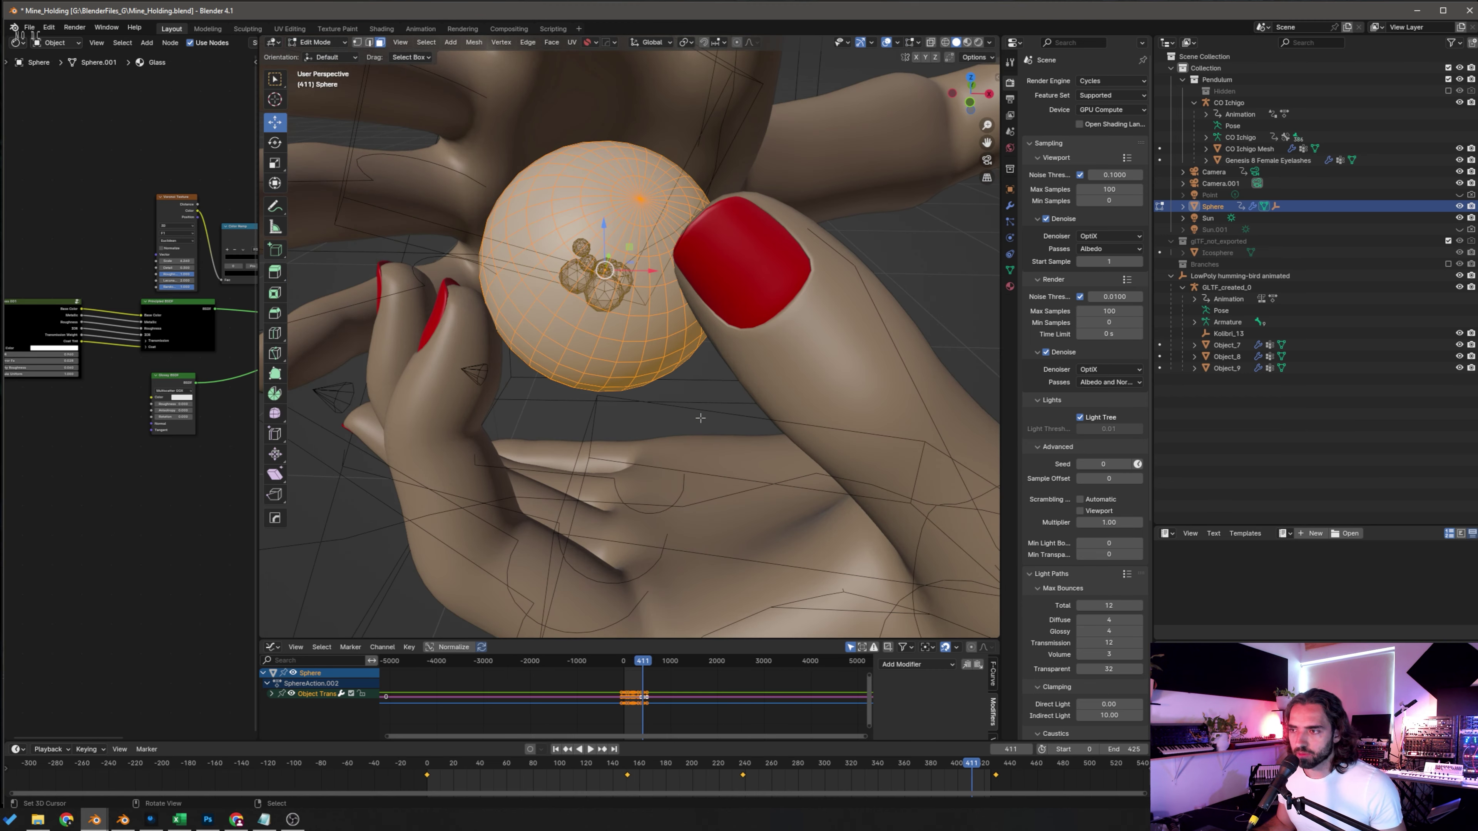
{"action": "middle_click_drag", "start_coordinate": [687, 404], "coordinate": [731, 409]}
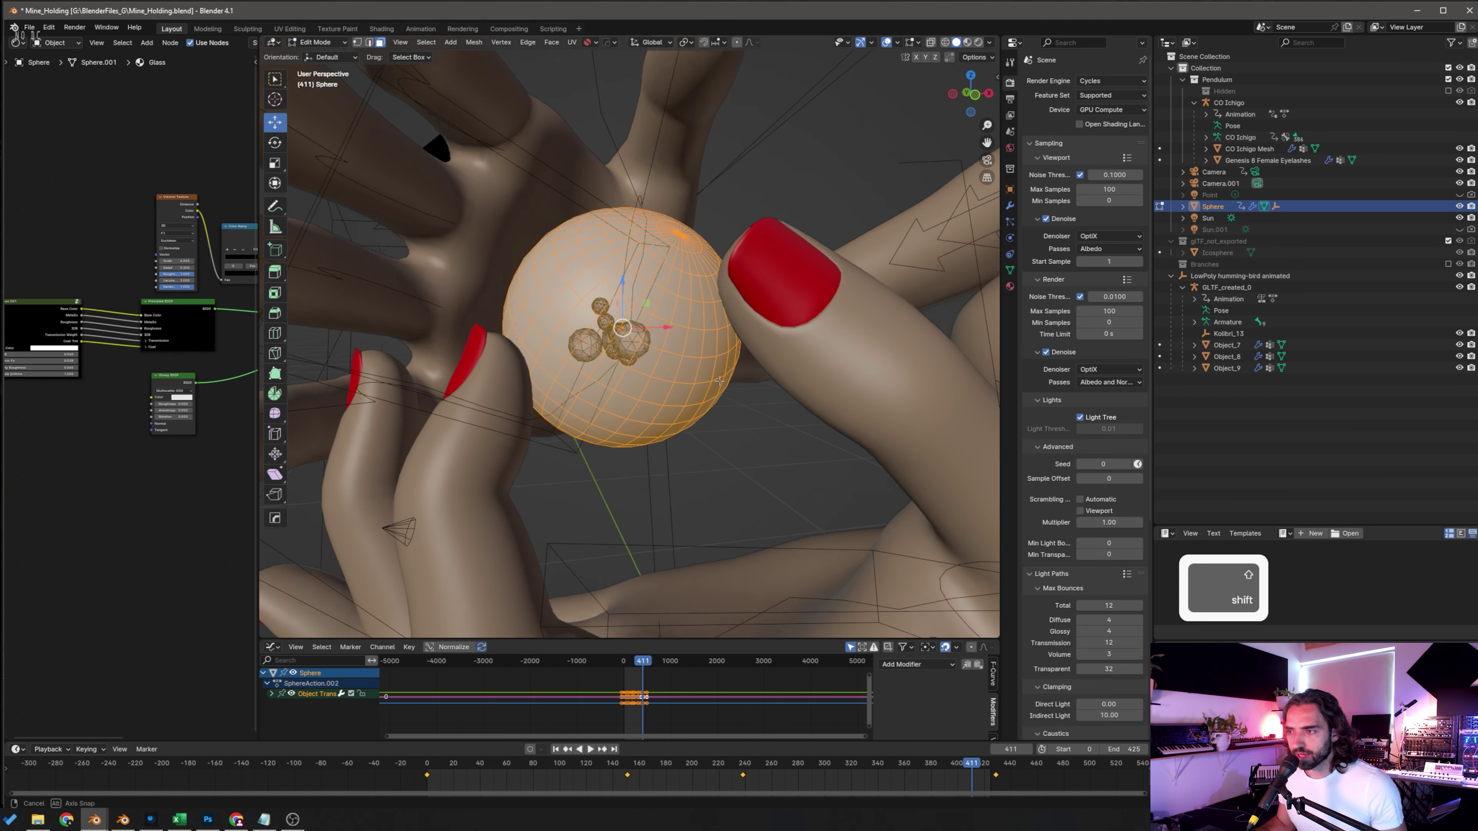
{"action": "middle_click_drag", "start_coordinate": [703, 287], "coordinate": [699, 329]}
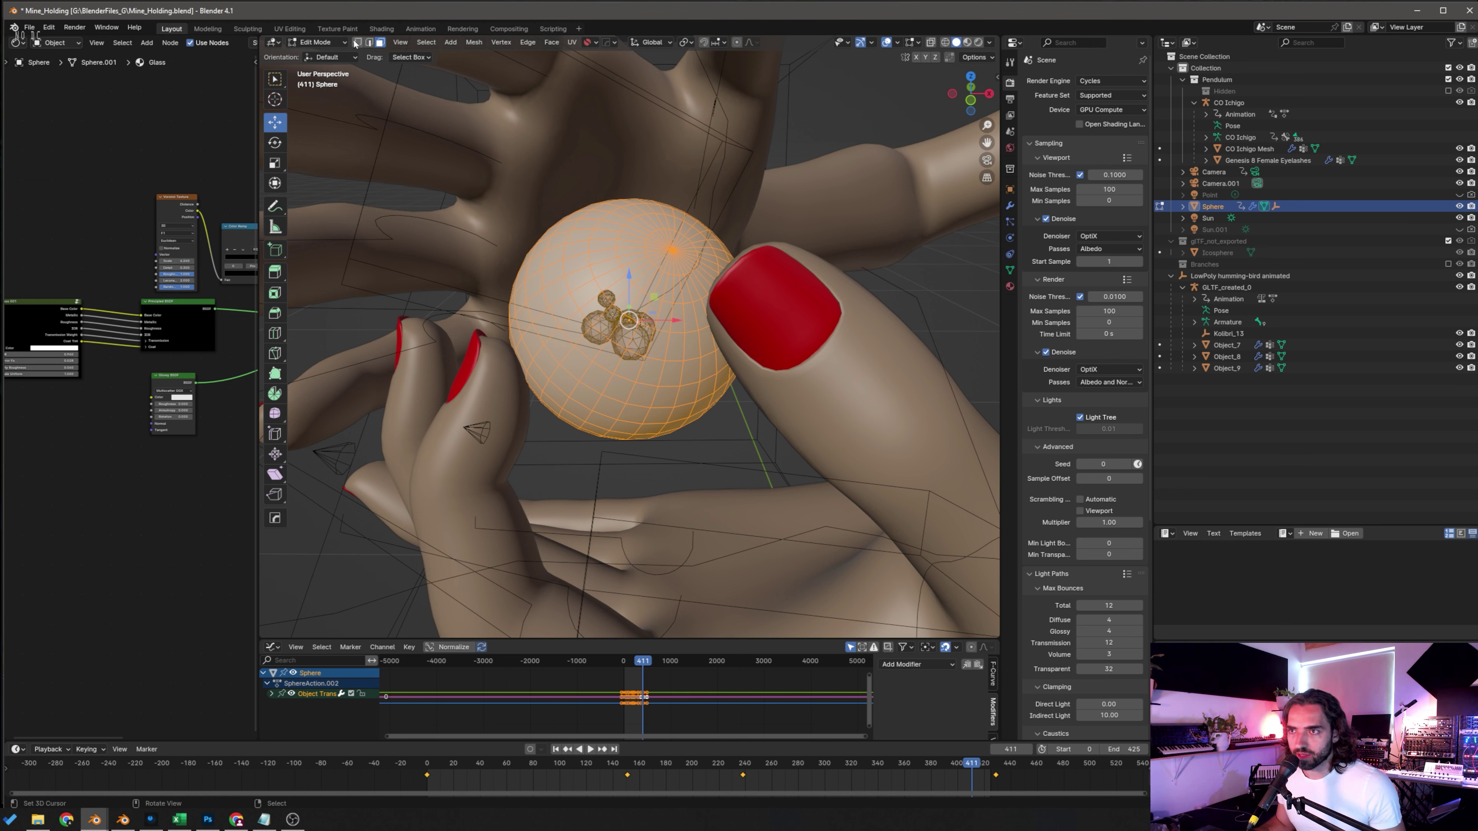
Step: Cycle through the vertex, edge and face select modes, ending in vertex select
{"action": "left_click", "coordinate": [356, 42]}
{"action": "left_click", "coordinate": [370, 44]}
{"action": "left_click", "coordinate": [380, 43]}
{"action": "left_click", "coordinate": [370, 43]}
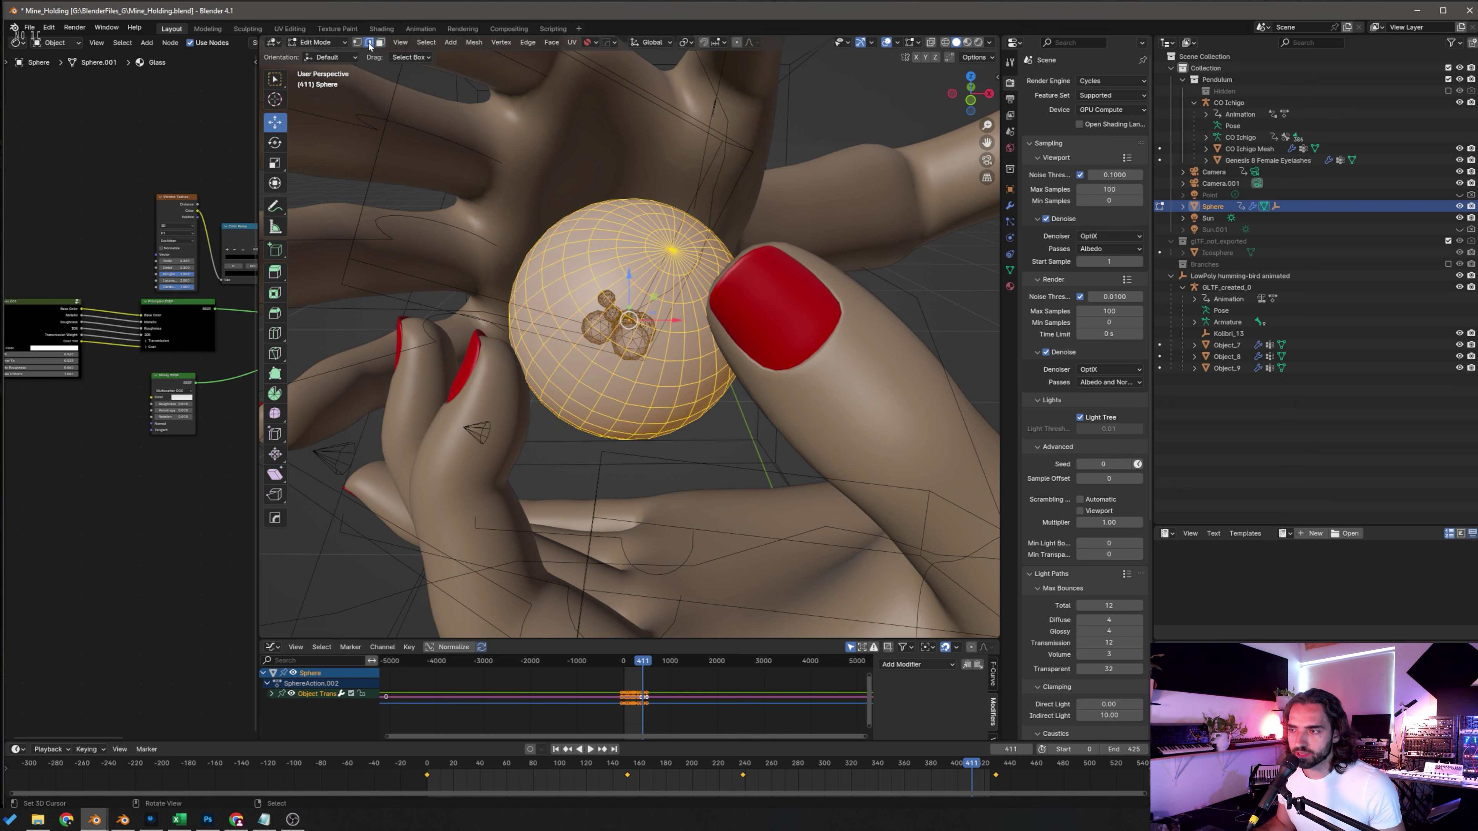
{"action": "left_click", "coordinate": [357, 44]}
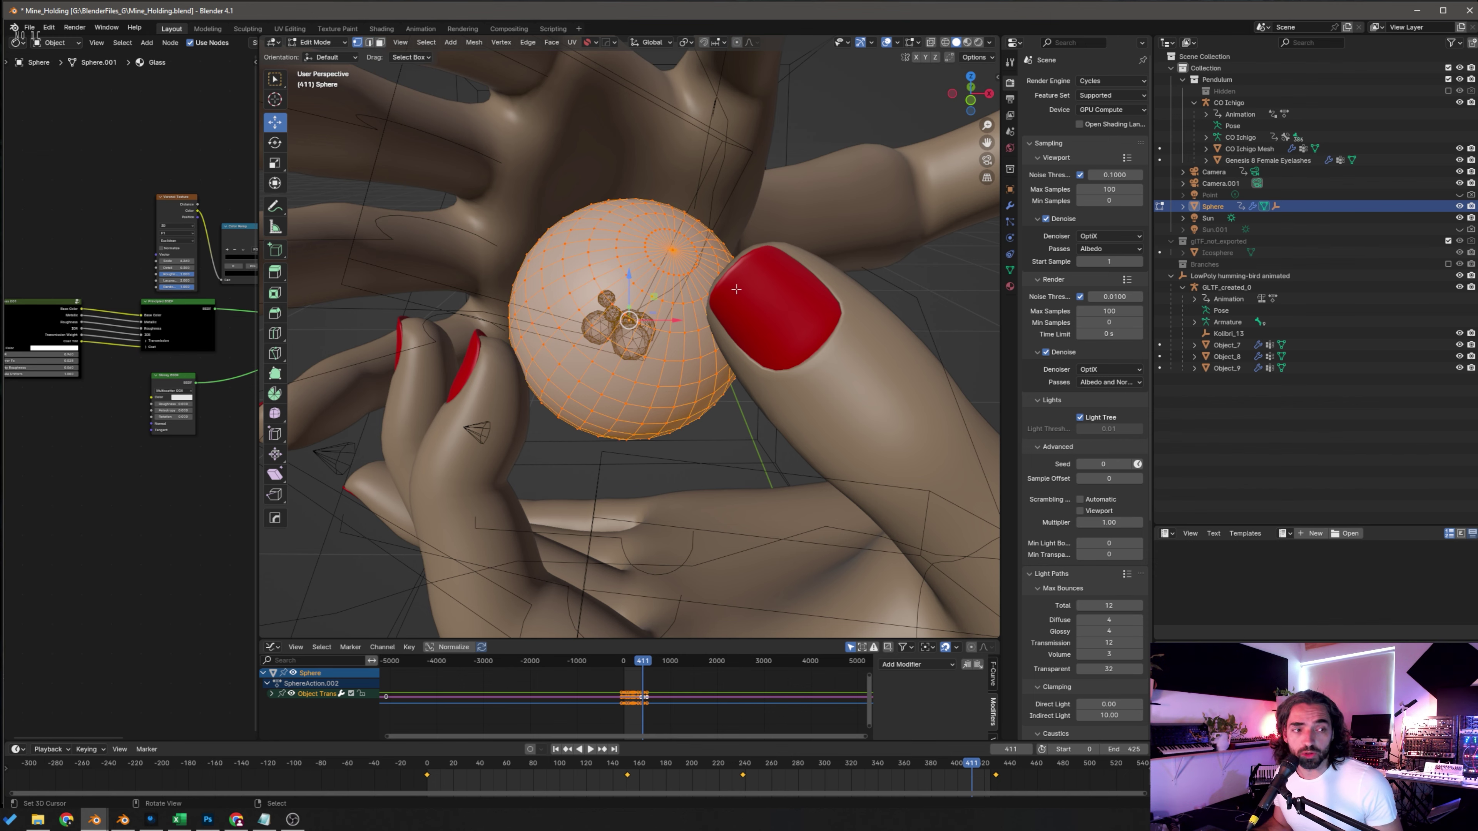
Step: Pull a single vertex at the sphere's top outward into a spike and return to Object Mode
{"action": "middle_click_drag", "start_coordinate": [736, 289], "coordinate": [597, 201]}
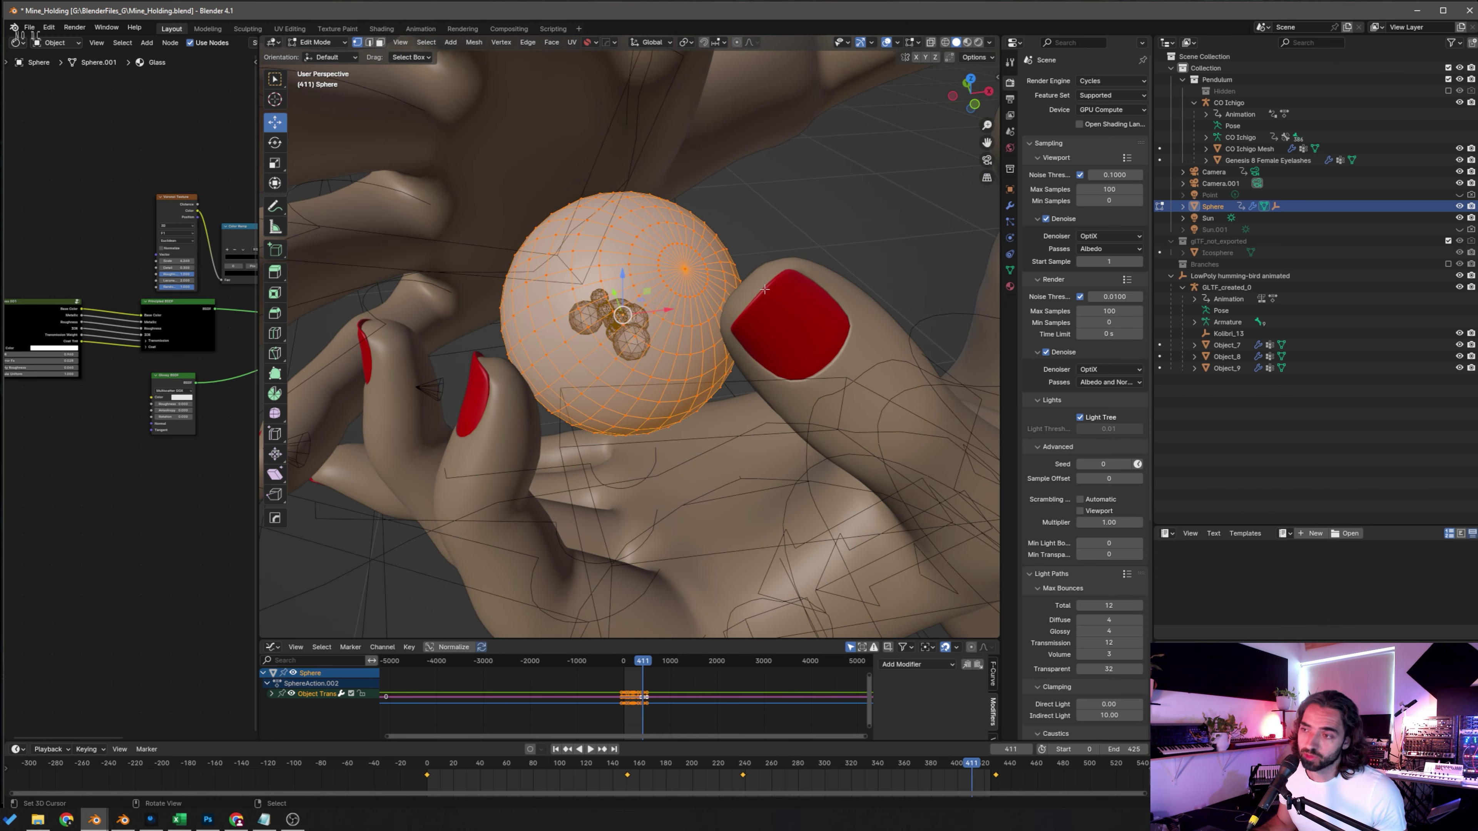
{"action": "right_click", "coordinate": [597, 201]}
{"action": "right_click", "coordinate": [612, 200]}
{"action": "key", "text": "g"}
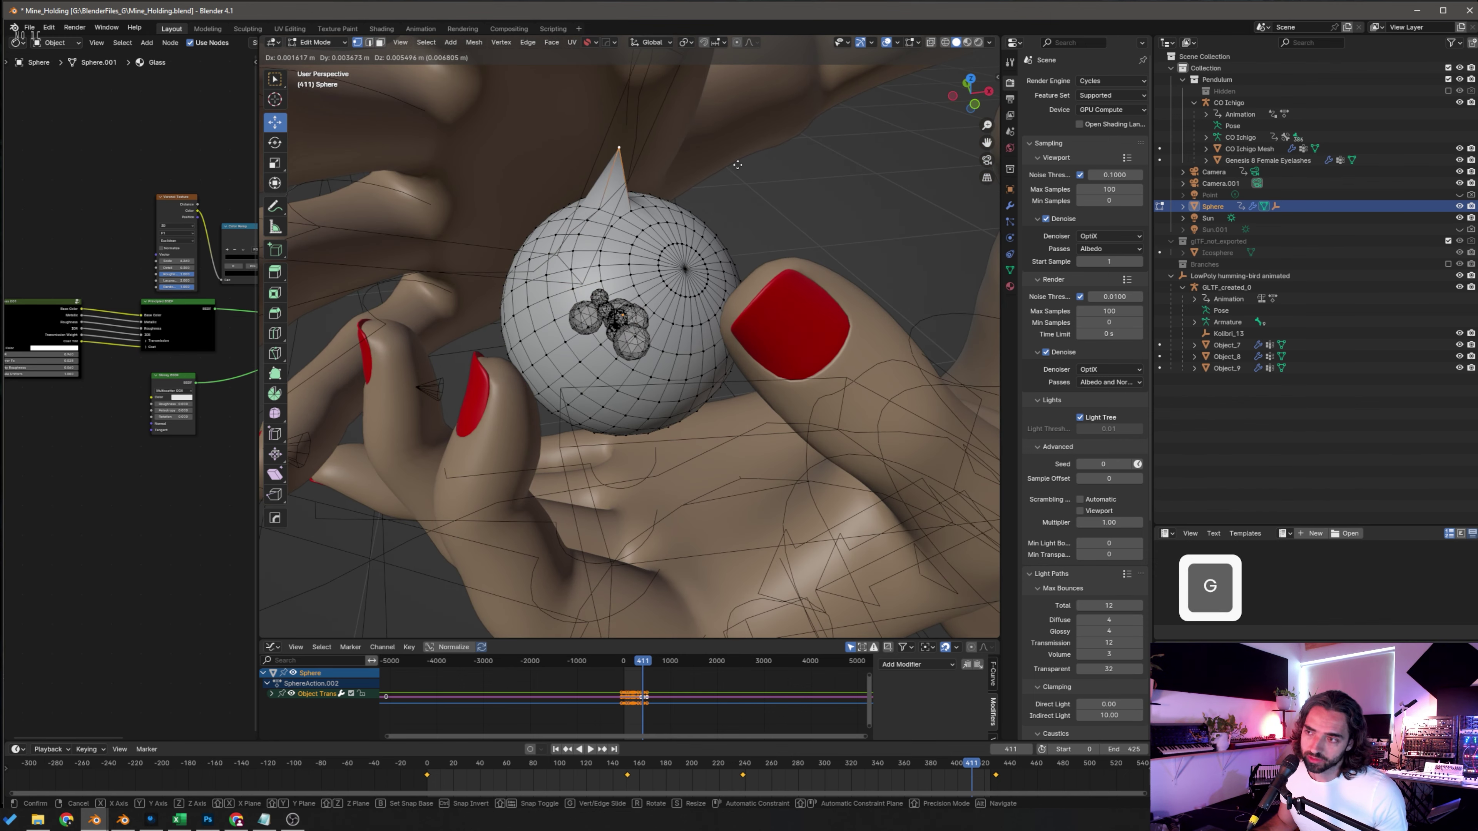
{"action": "left_click", "coordinate": [622, 150]}
{"action": "key", "text": "Tab"}
{"action": "middle_click_drag", "start_coordinate": [714, 193], "coordinate": [771, 239]}
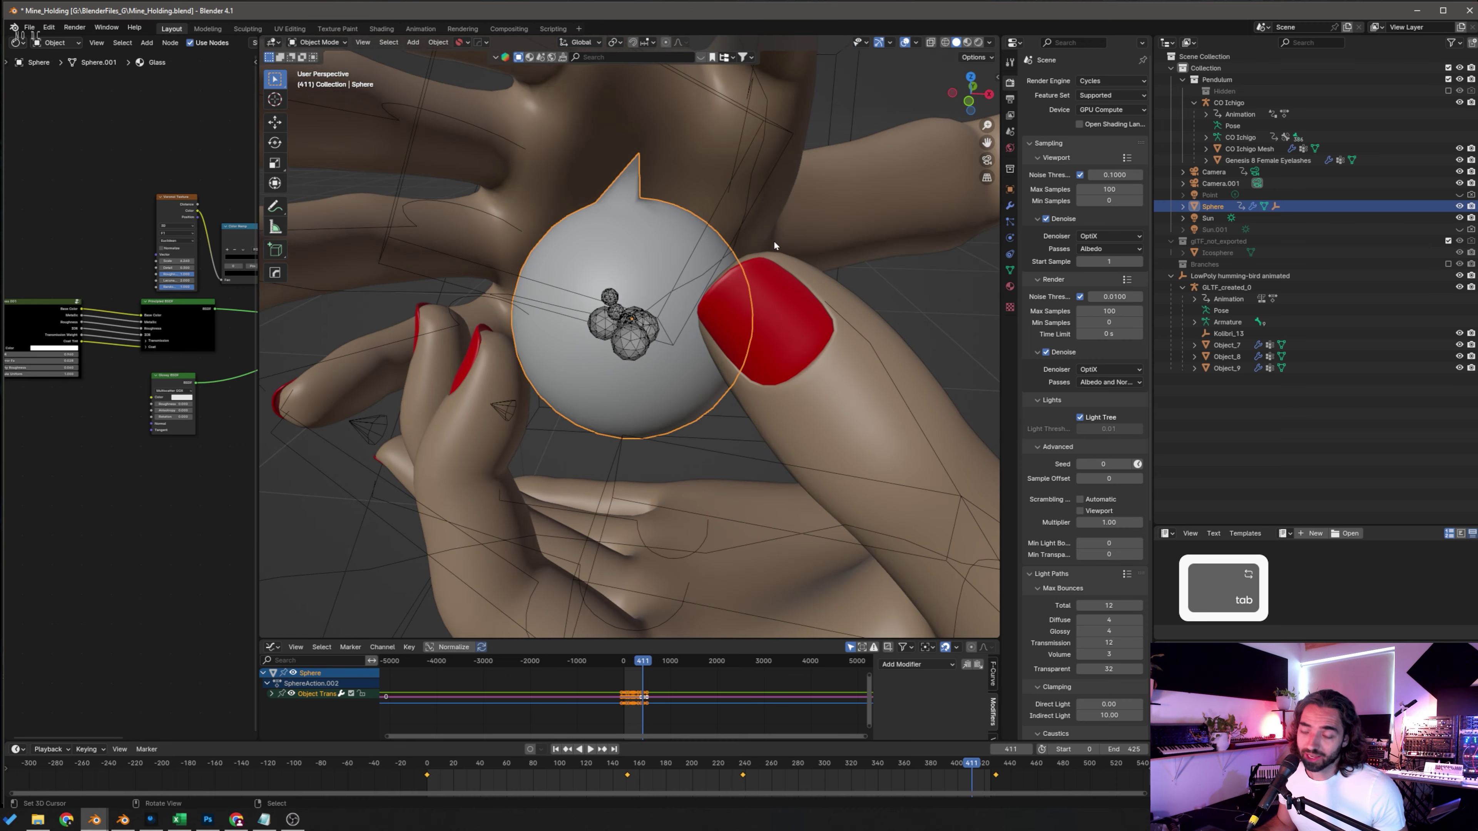
Step: Undo the spike on the sphere and re-enter Edit Mode
{"action": "key", "text": "ctrl+z"}
{"action": "key", "text": "ctrl+z"}
{"action": "key", "text": "Tab"}
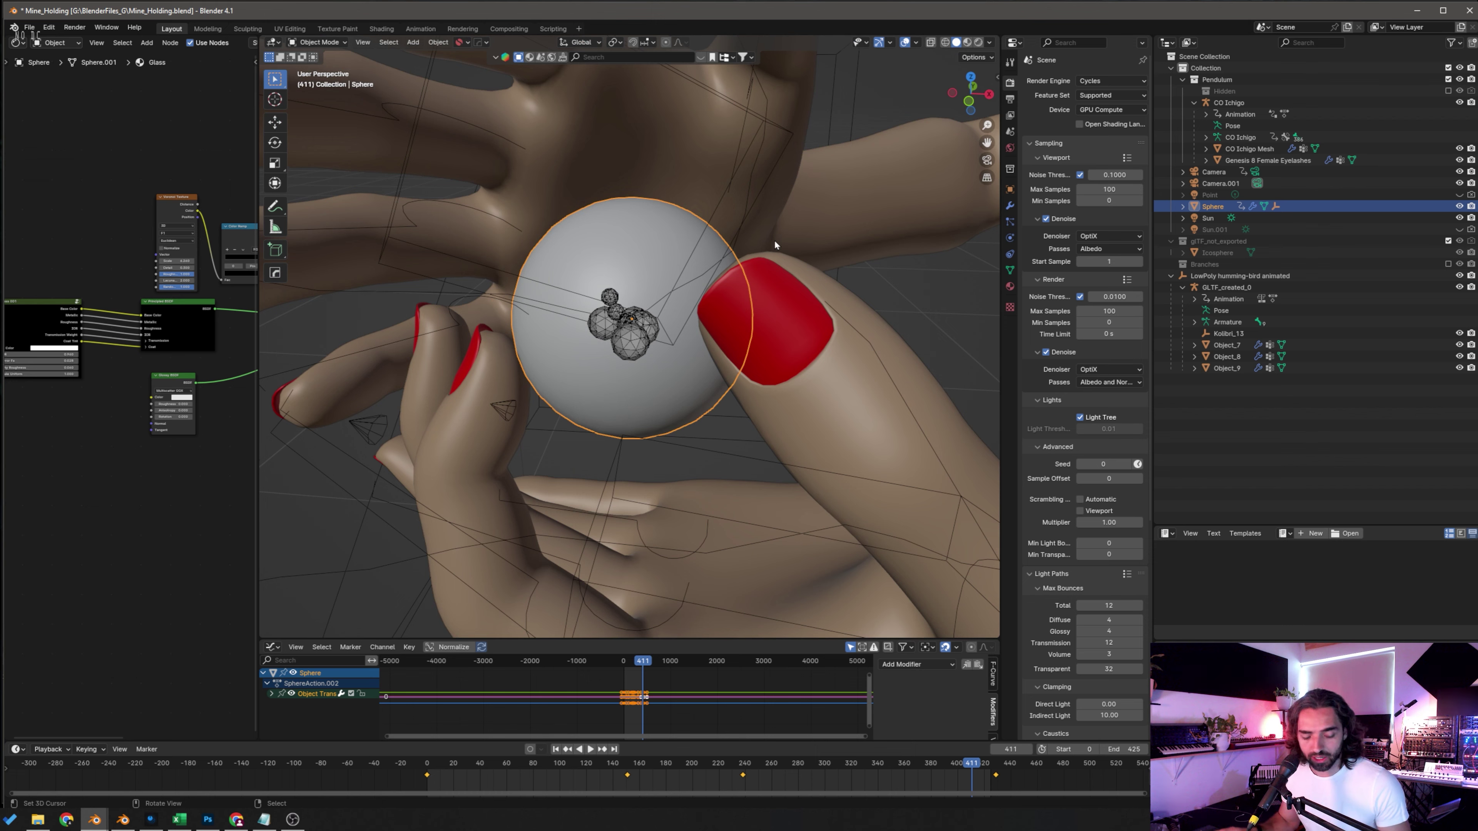
{"action": "key", "text": "Tab"}
Step: Try moving the sphere's top vertex along the X axis and along the Z axis, and return to Object Mode
{"action": "middle_click_drag", "start_coordinate": [774, 240], "coordinate": [674, 300]}
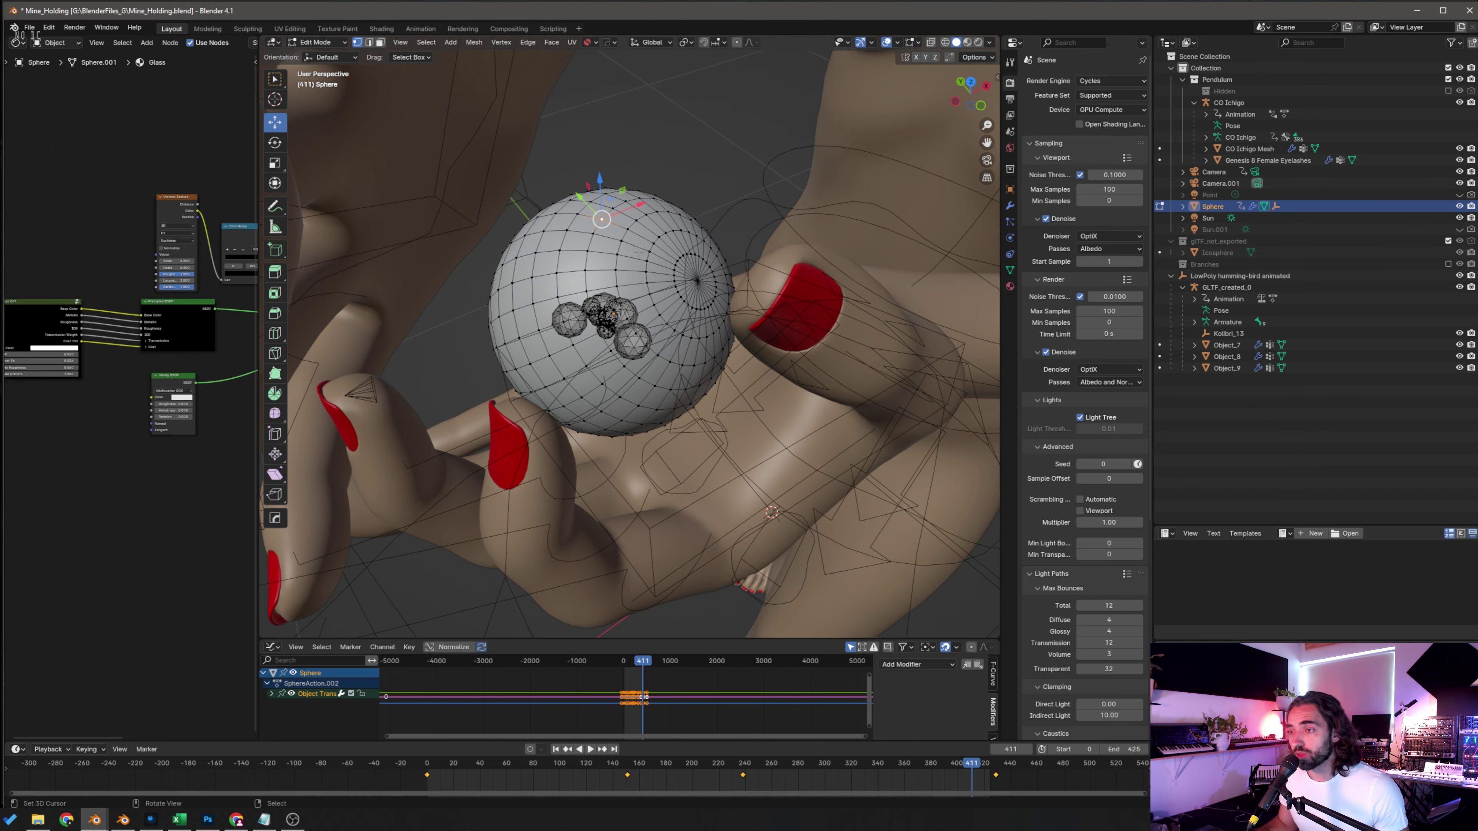
{"action": "middle_click_drag", "start_coordinate": [816, 319], "coordinate": [565, 301]}
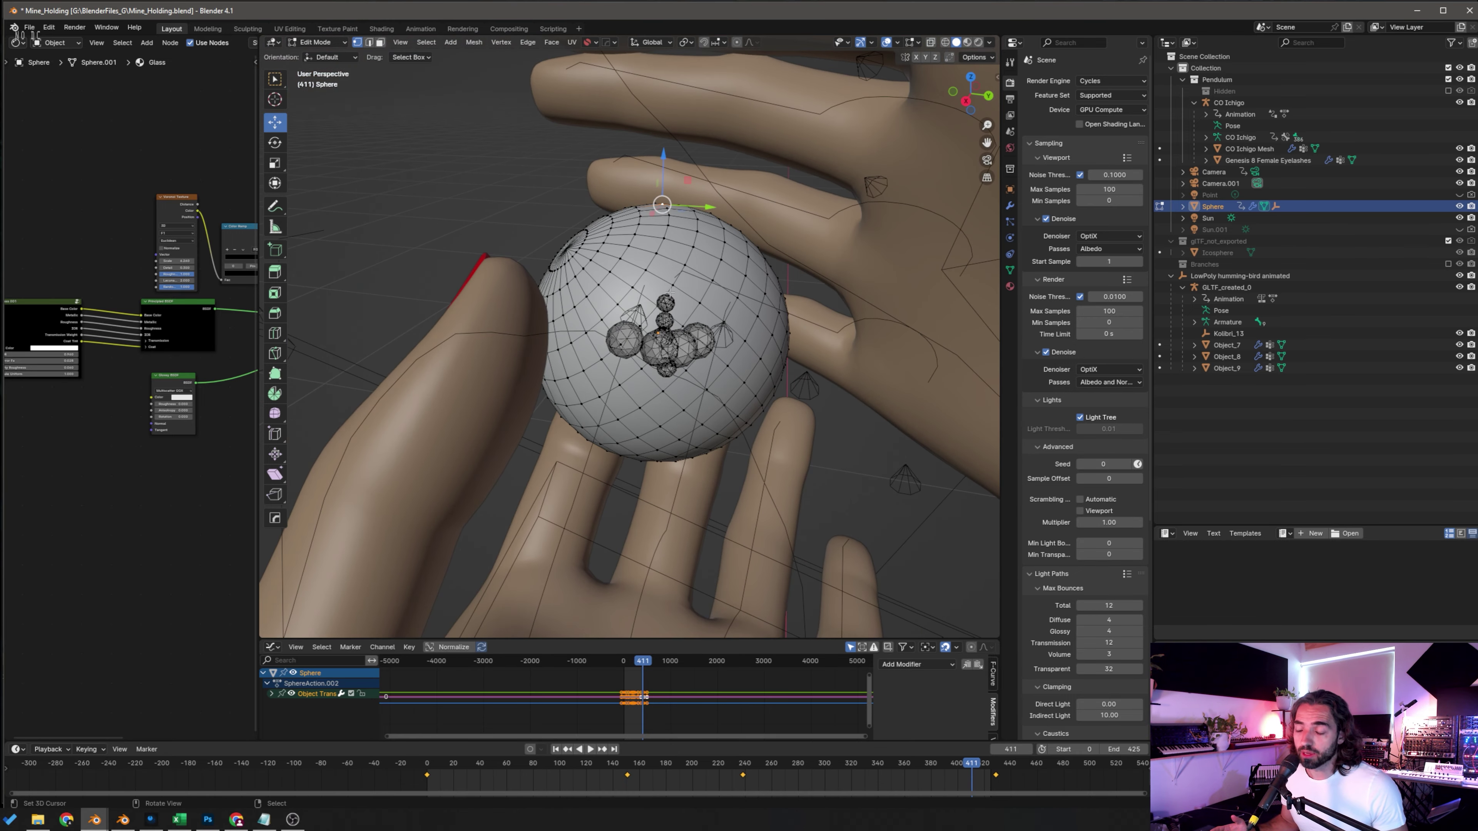
{"action": "middle_click_drag", "start_coordinate": [670, 291], "coordinate": [705, 267]}
{"action": "middle_click_drag", "start_coordinate": [626, 230], "coordinate": [620, 265]}
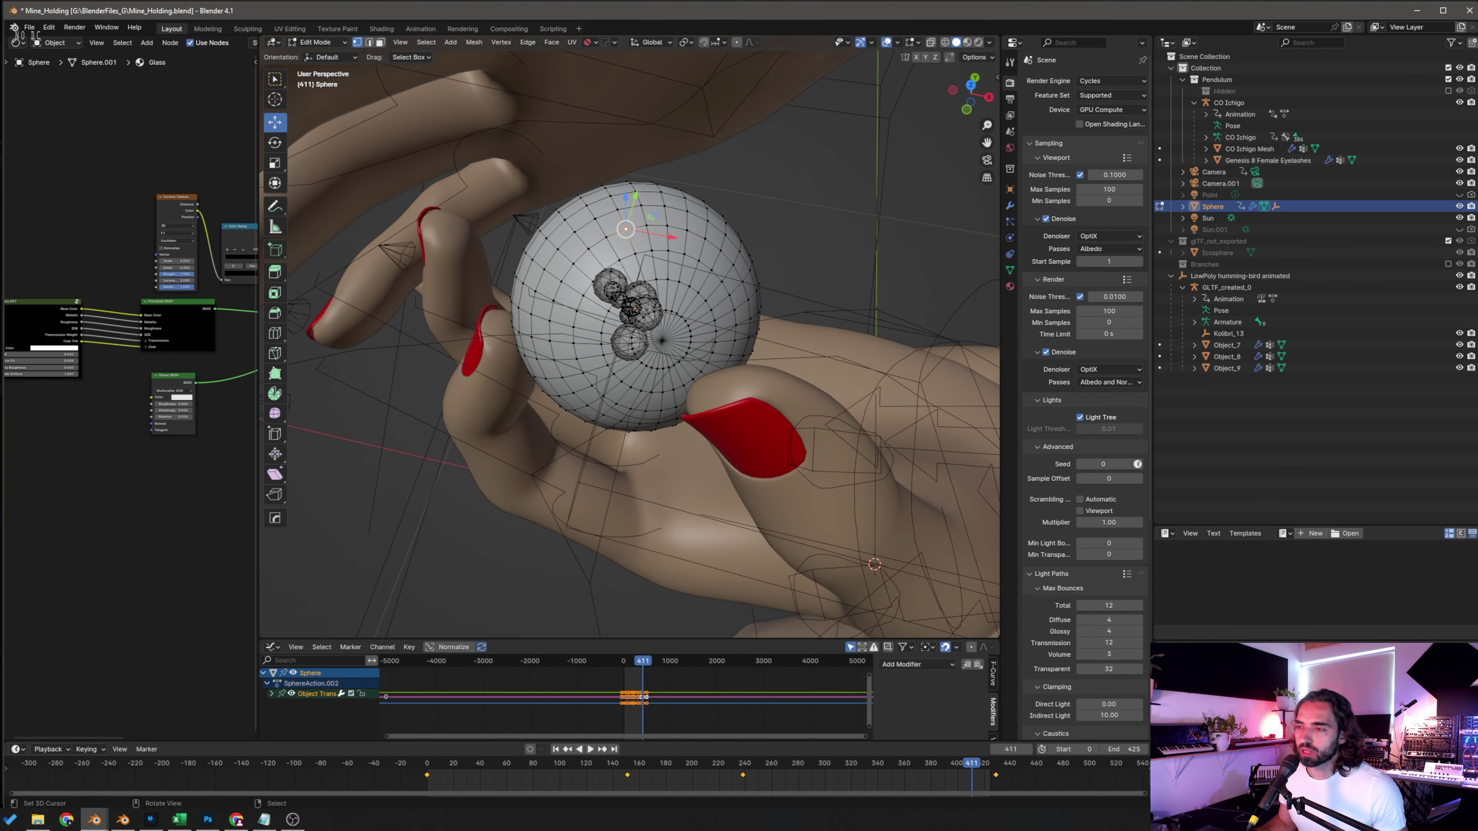
{"action": "middle_click_drag", "start_coordinate": [680, 167], "coordinate": [780, 172]}
{"action": "key", "text": "g"}
{"action": "key", "text": "x"}
{"action": "key", "text": "Escape"}
{"action": "key", "text": "g"}
{"action": "key", "text": "z"}
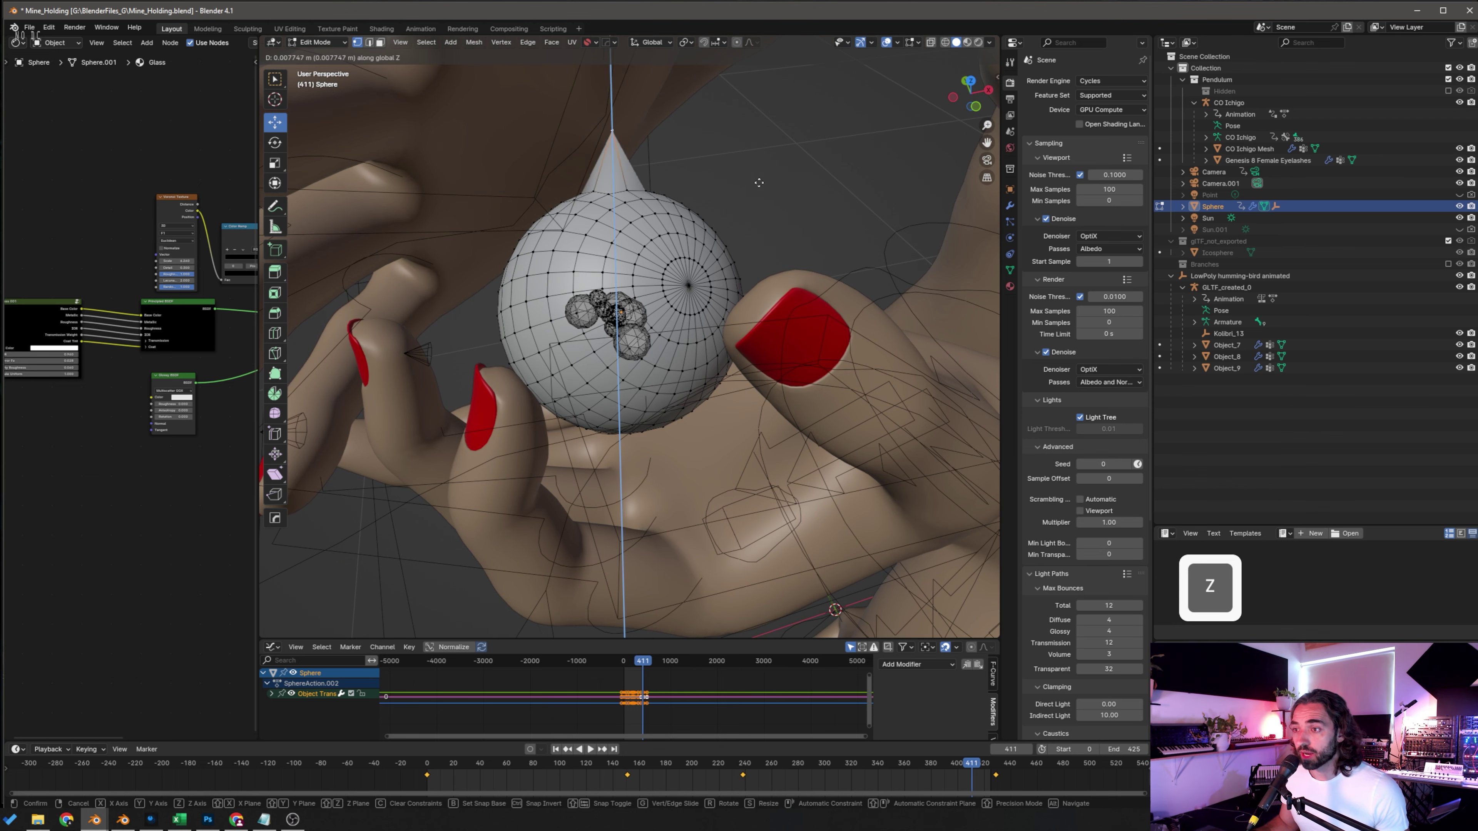
{"action": "left_click", "coordinate": [756, 246]}
{"action": "key", "text": "Tab"}
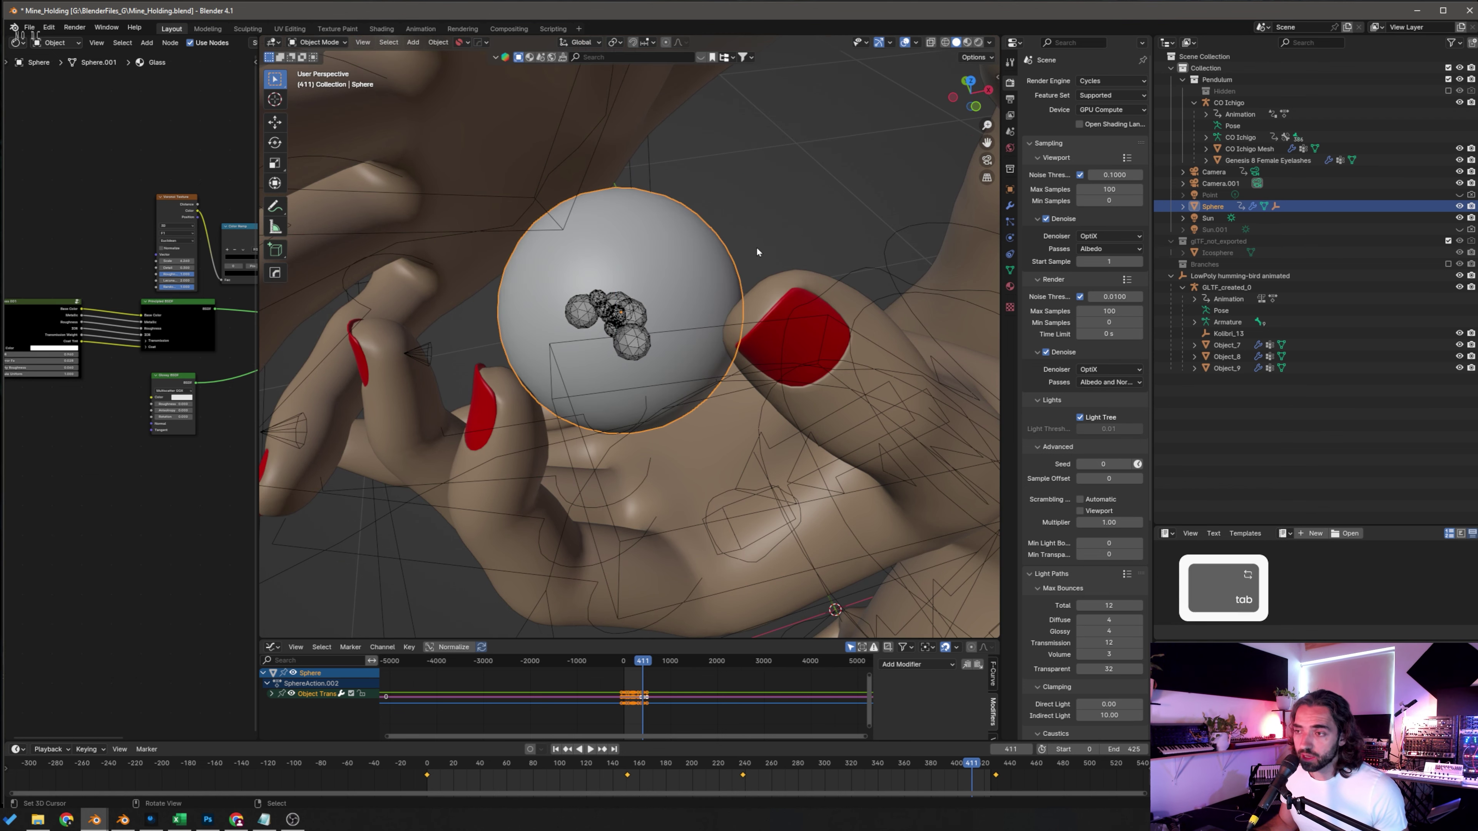
Step: Select the character mesh, enter Edit Mode, try pulling a forearm vertex outward and return to Object Mode
{"action": "scroll", "coordinate": [756, 246], "scroll_direction": "down", "scroll_amount": 1}
{"action": "right_click", "coordinate": [496, 128]}
{"action": "scroll", "coordinate": [496, 128], "scroll_direction": "down", "scroll_amount": 4}
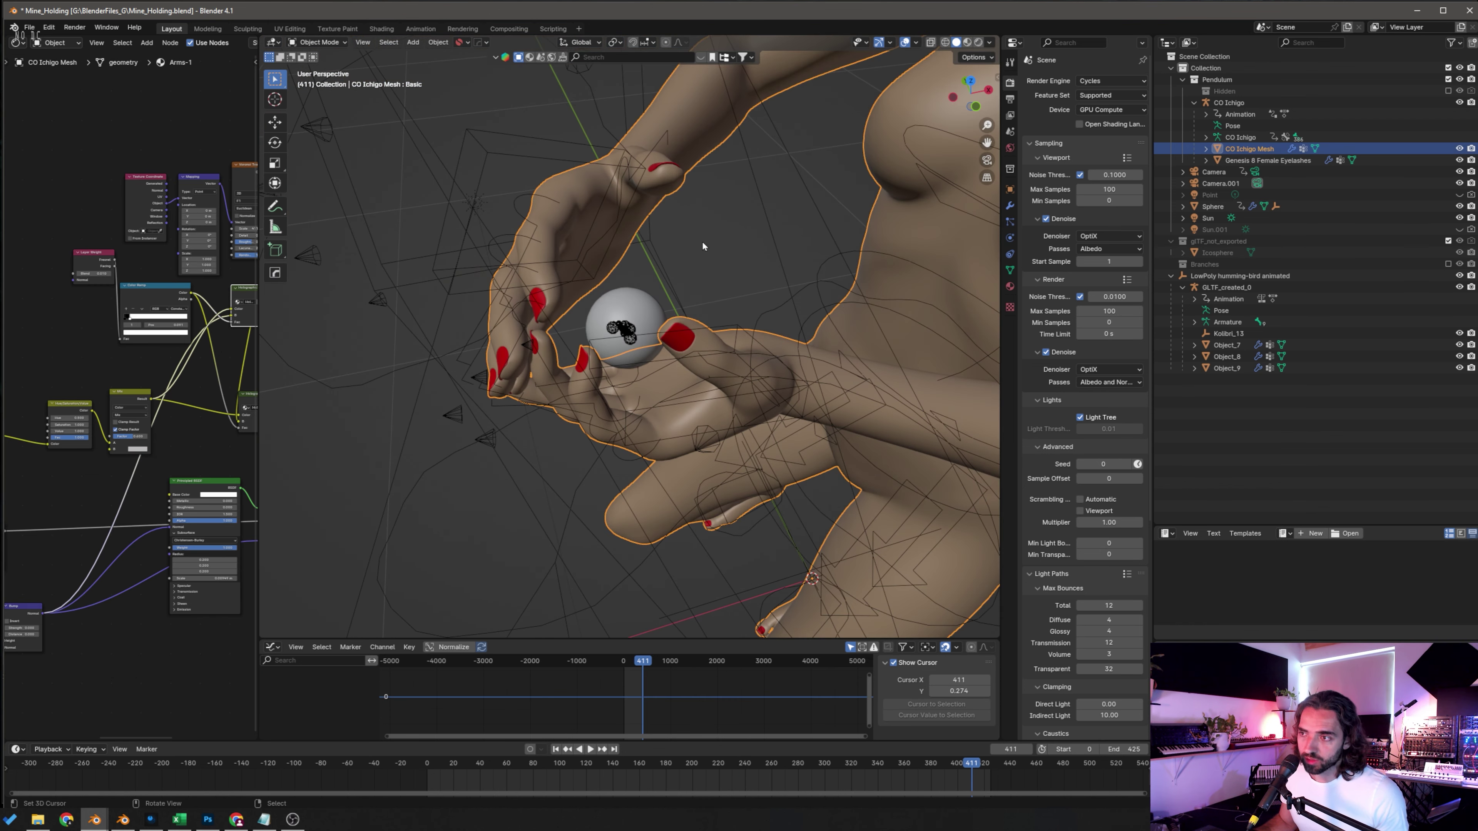
{"action": "key", "text": "Tab"}
{"action": "middle_click_drag", "start_coordinate": [693, 252], "coordinate": [719, 224]}
{"action": "right_click", "coordinate": [558, 231]}
{"action": "key", "text": "g"}
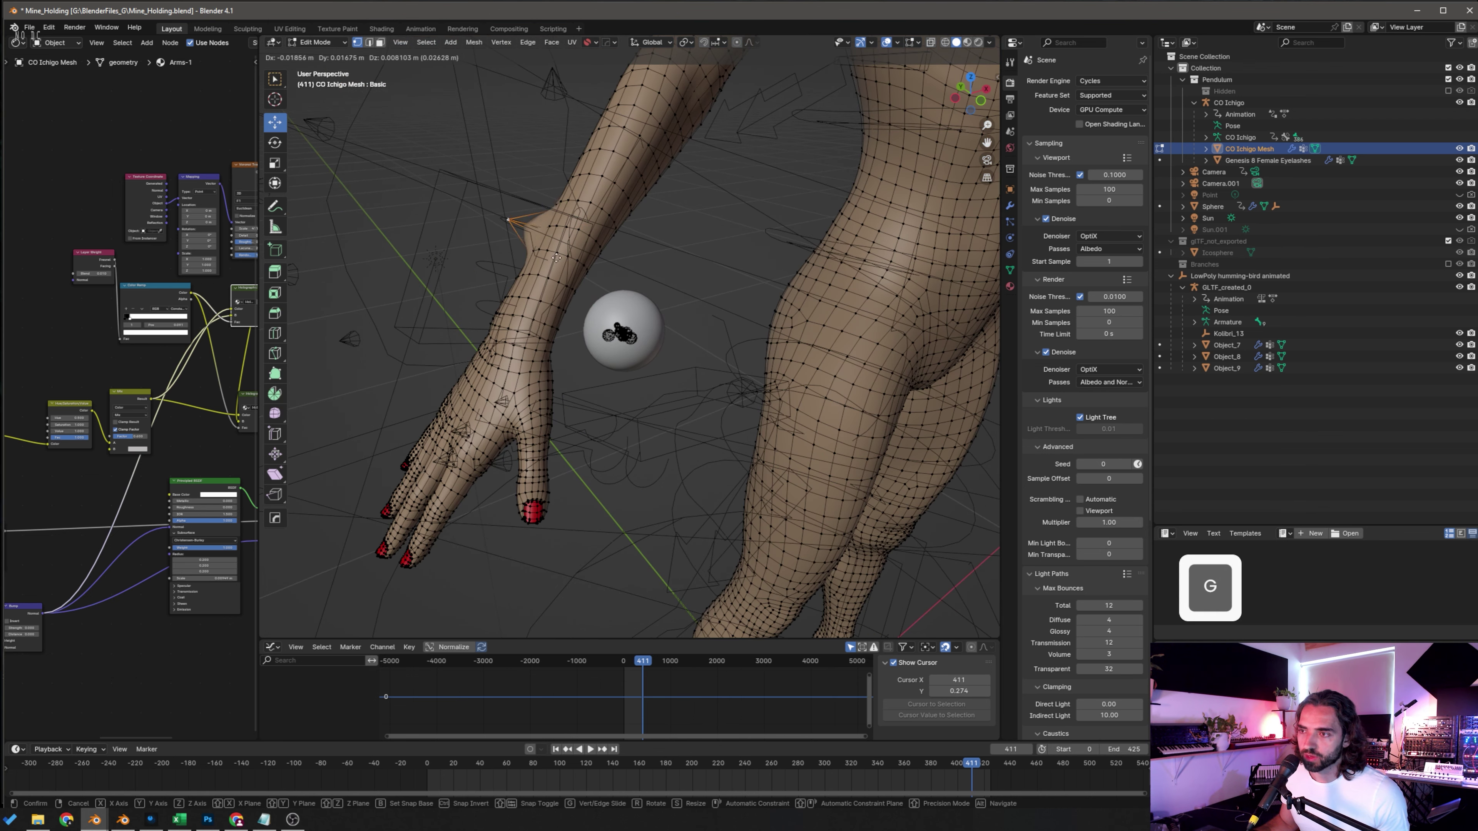
{"action": "right_click", "coordinate": [523, 245]}
{"action": "key", "text": "Tab"}
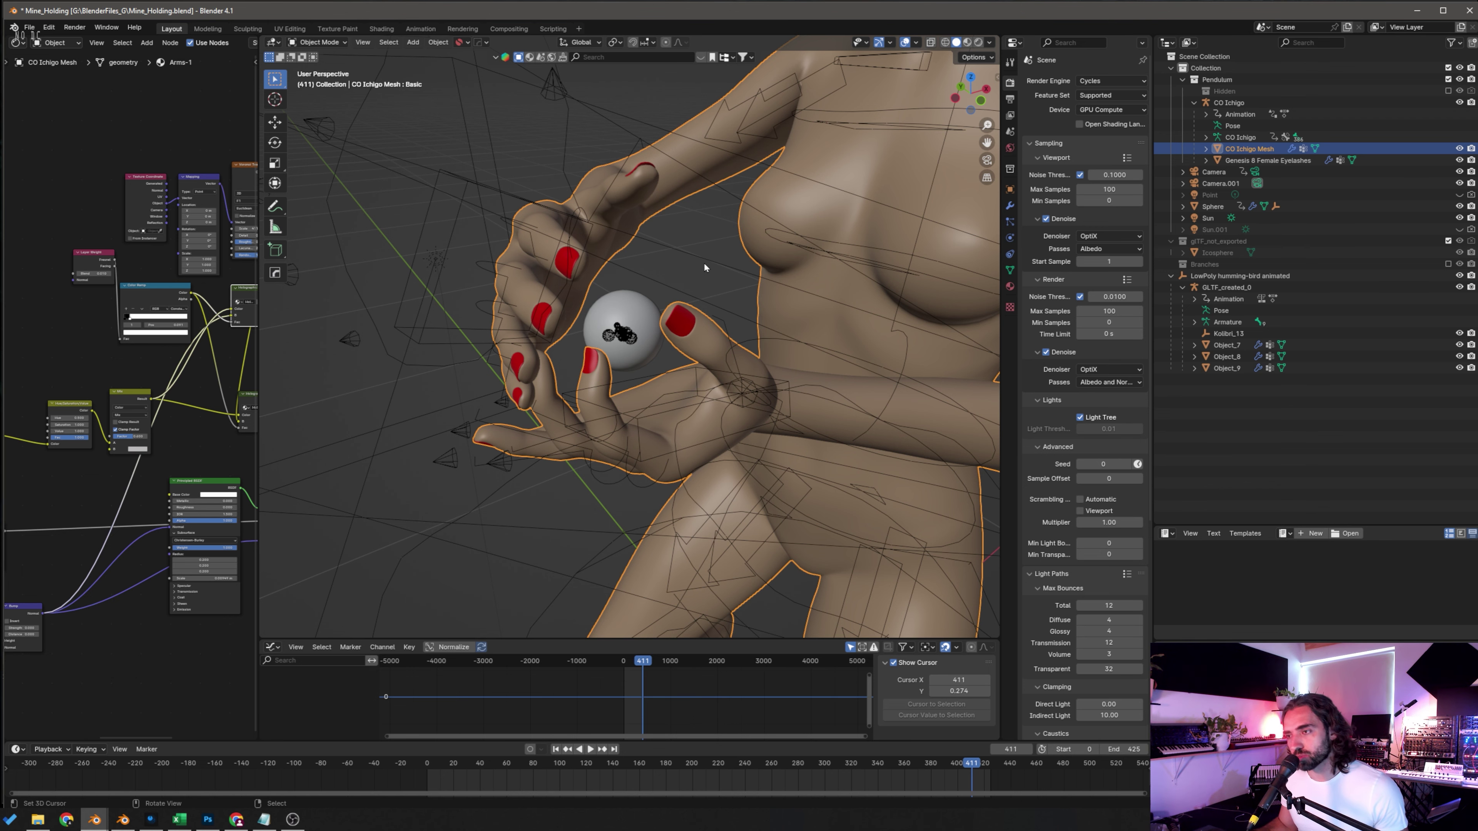
Step: Select and deselect all objects in the 3D scene, and select all nodes in the shader editor
{"action": "middle_click_drag", "start_coordinate": [704, 264], "coordinate": [679, 268]}
{"action": "key", "text": "a"}
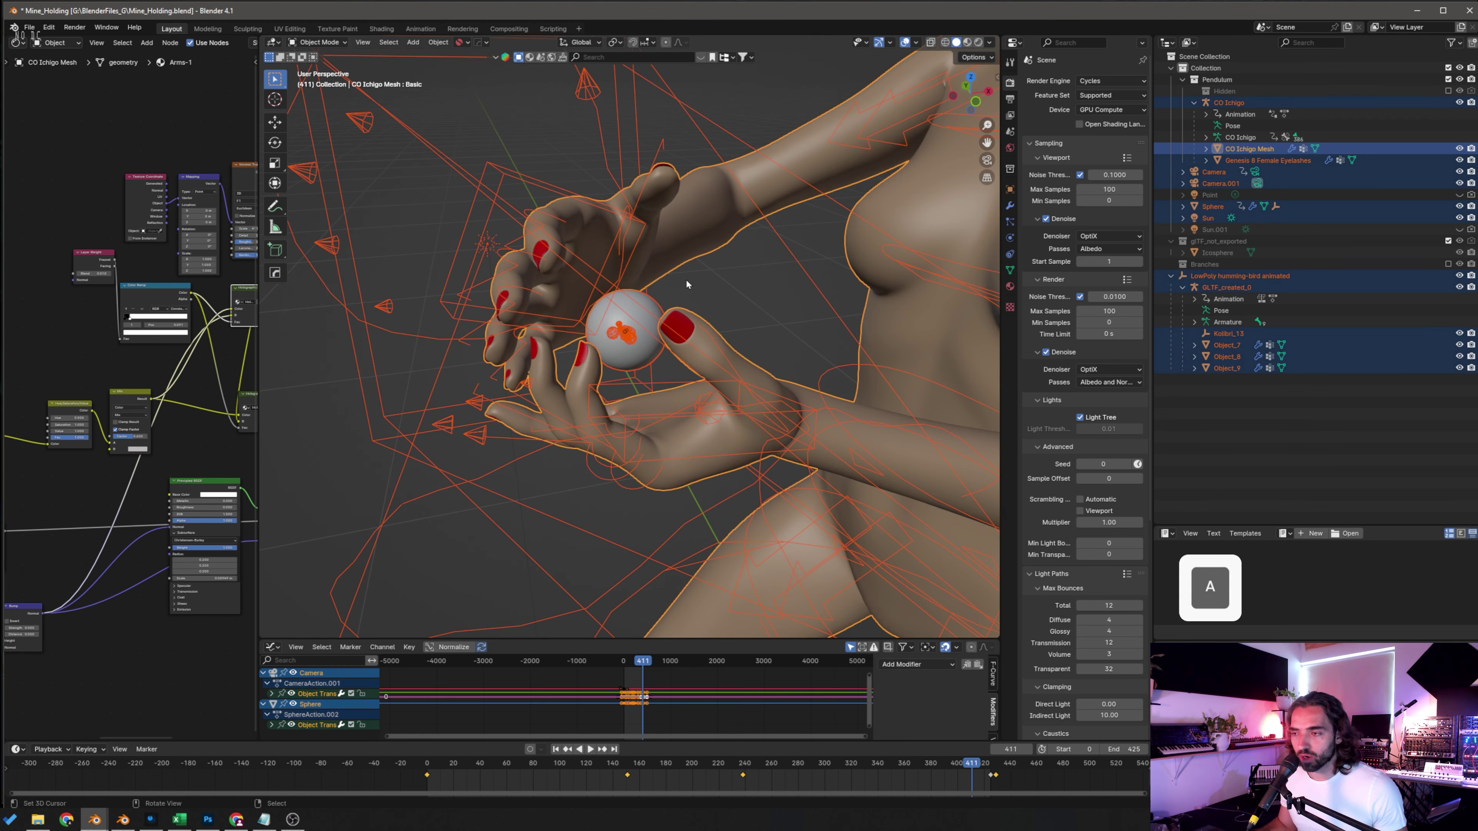
{"action": "scroll", "coordinate": [686, 284], "scroll_direction": "down", "scroll_amount": 5}
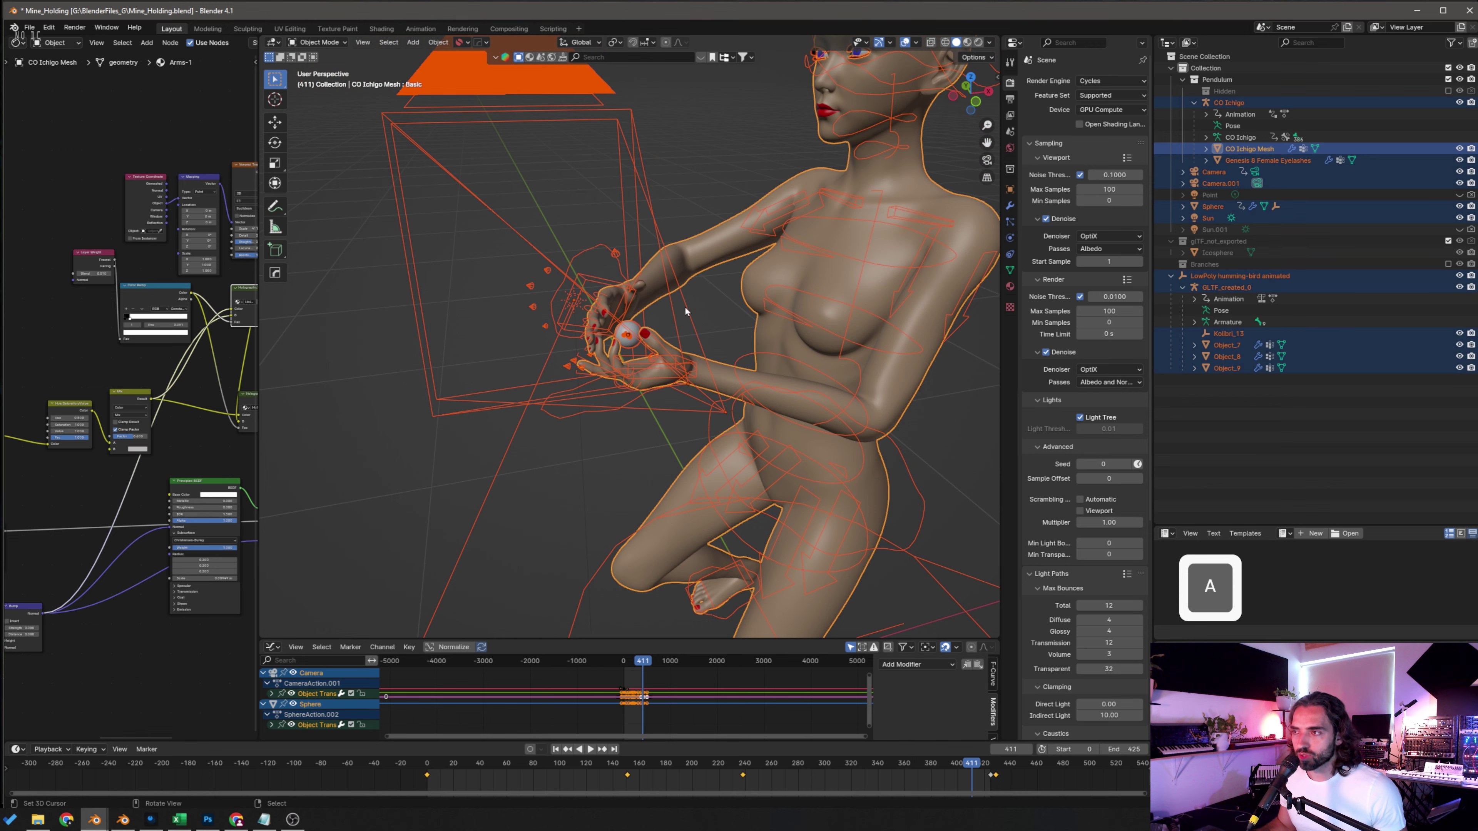
{"action": "key", "text": "alt+a"}
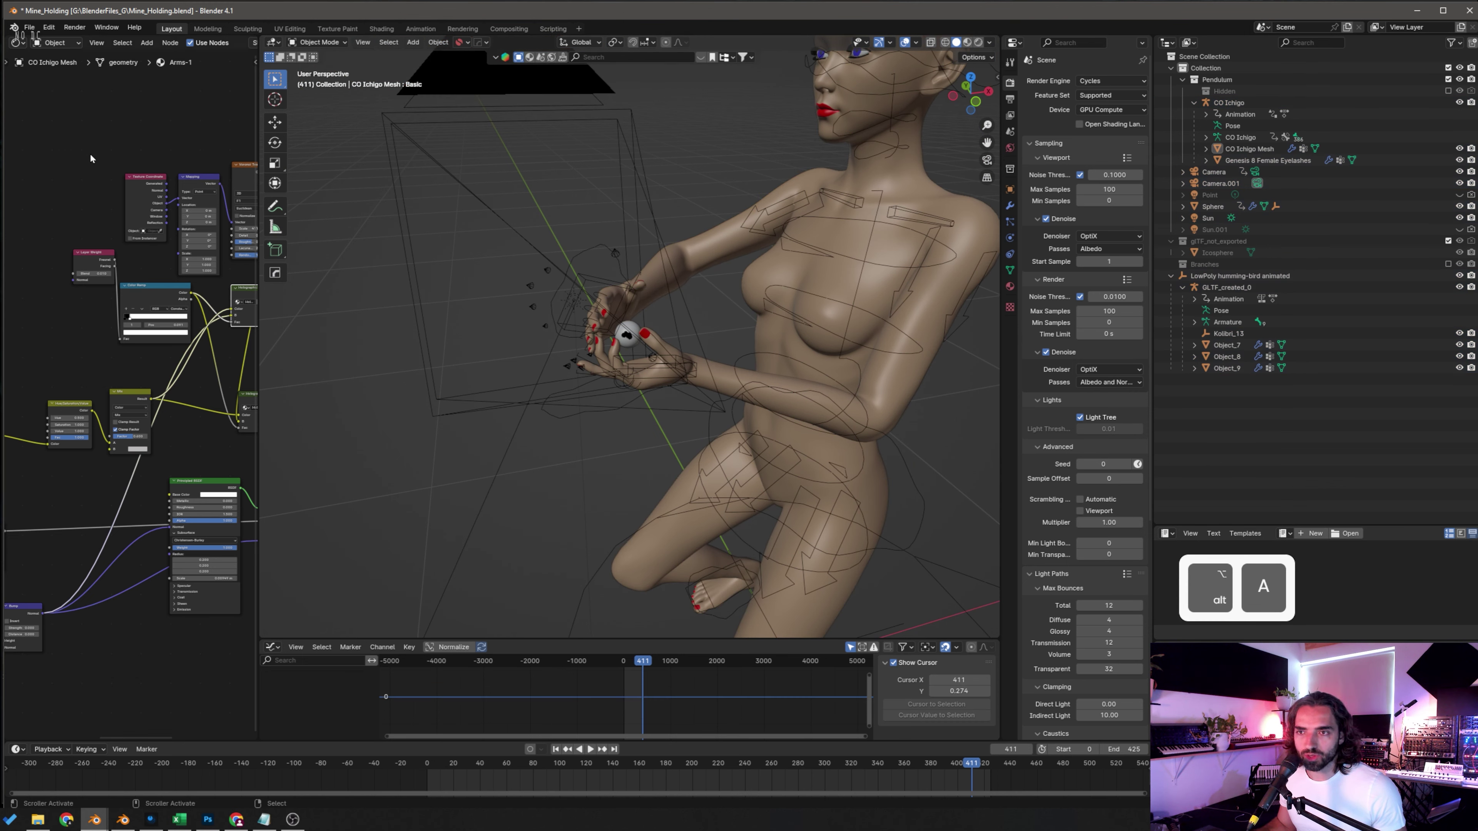
{"action": "key", "text": "a"}
{"action": "middle_click_drag", "start_coordinate": [116, 175], "coordinate": [33, 162]}
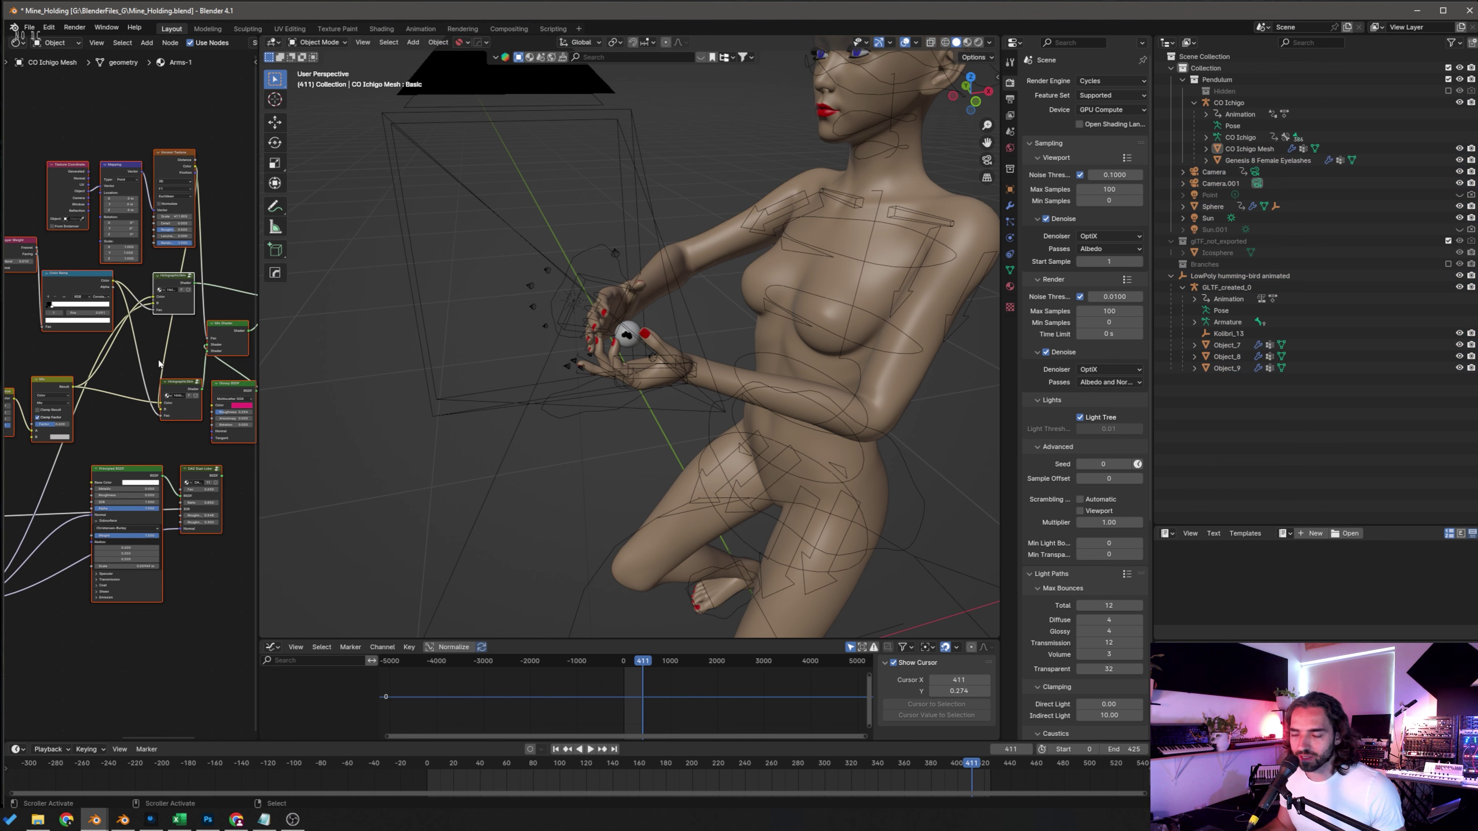
Step: Play the hand animation, stop it at frame 194 and review the available object interaction modes
{"action": "key", "text": "space"}
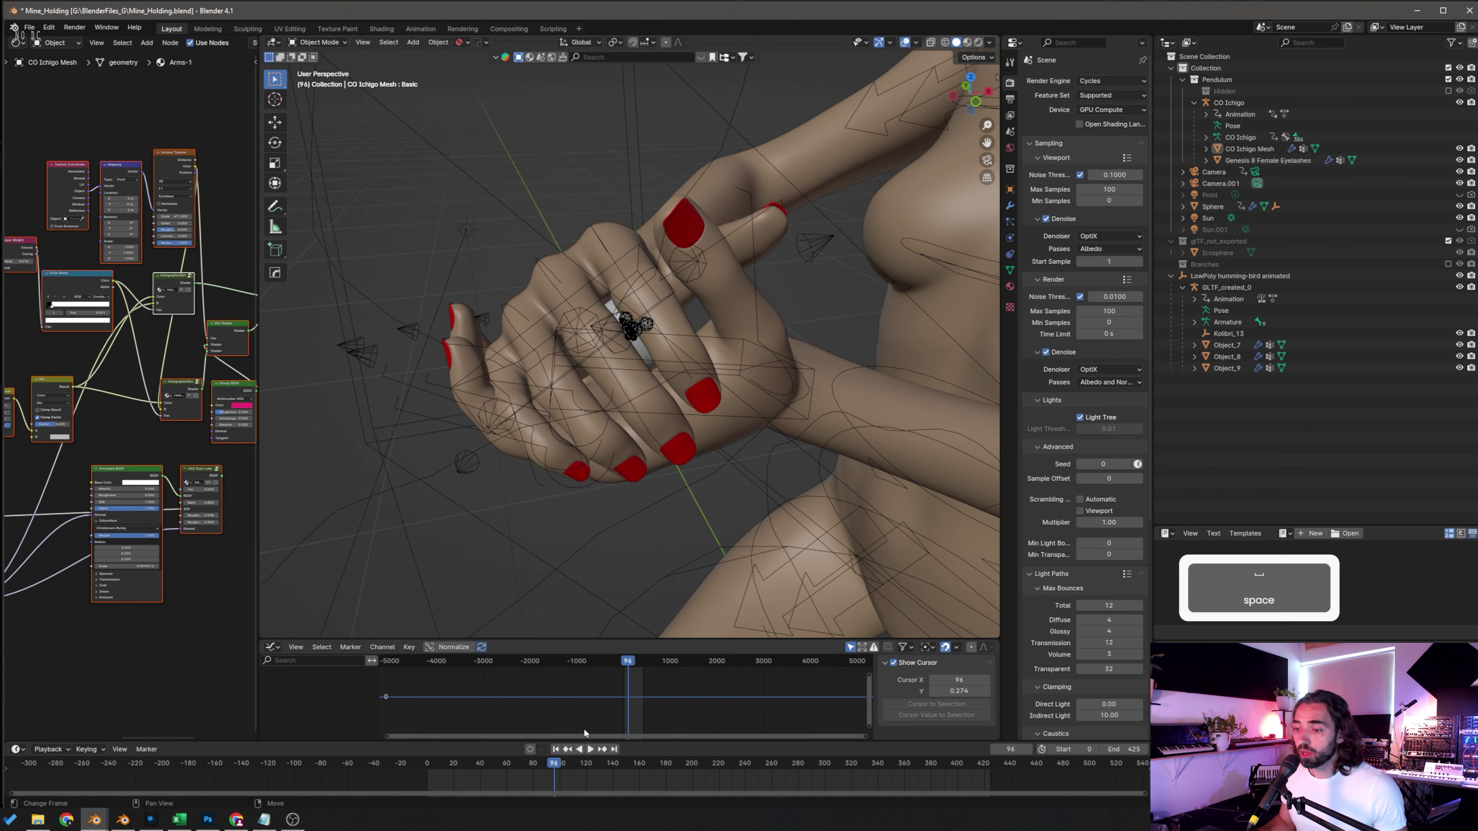
{"action": "key", "text": "a"}
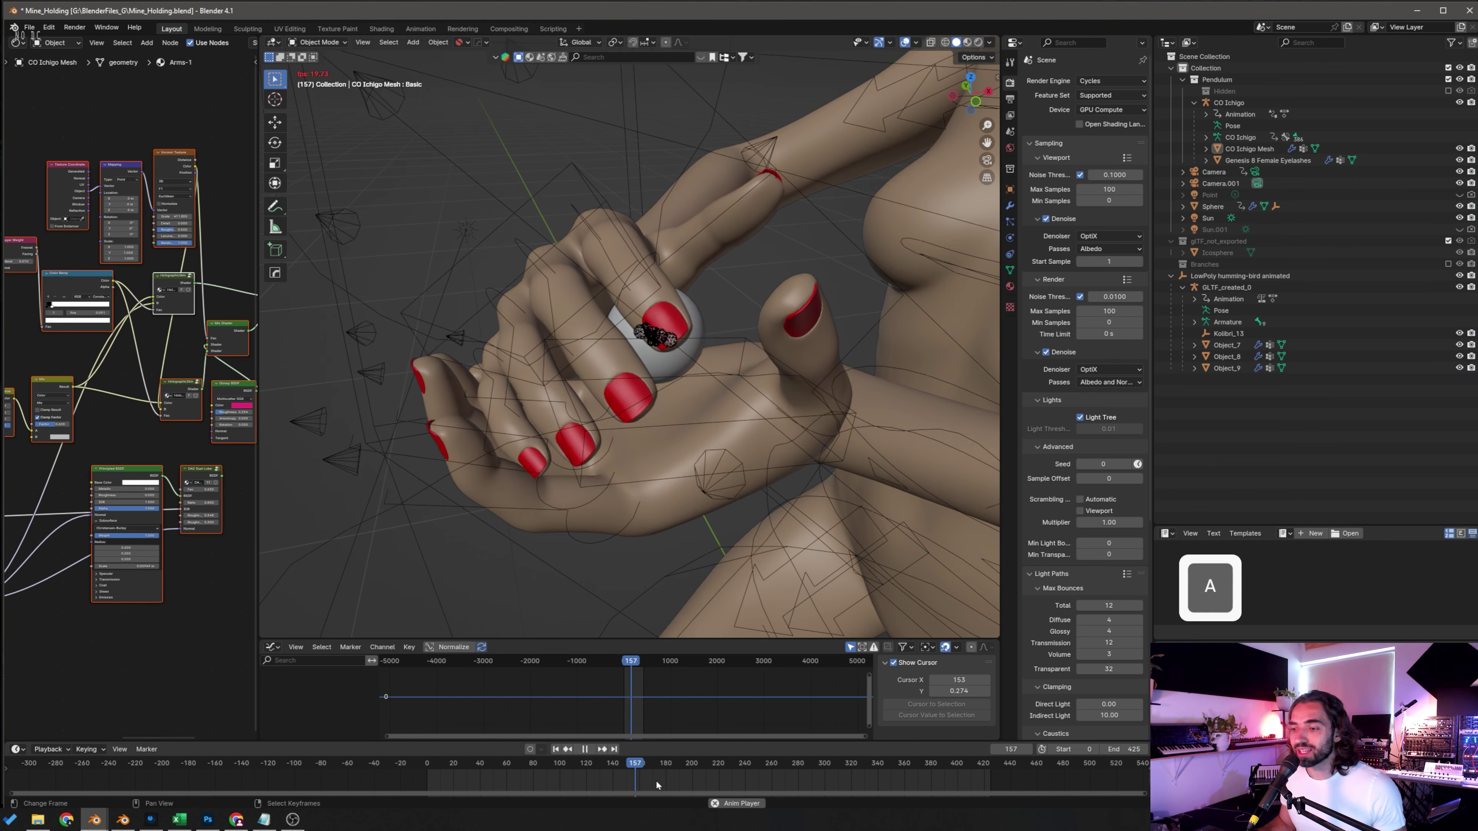
{"action": "key", "text": "space"}
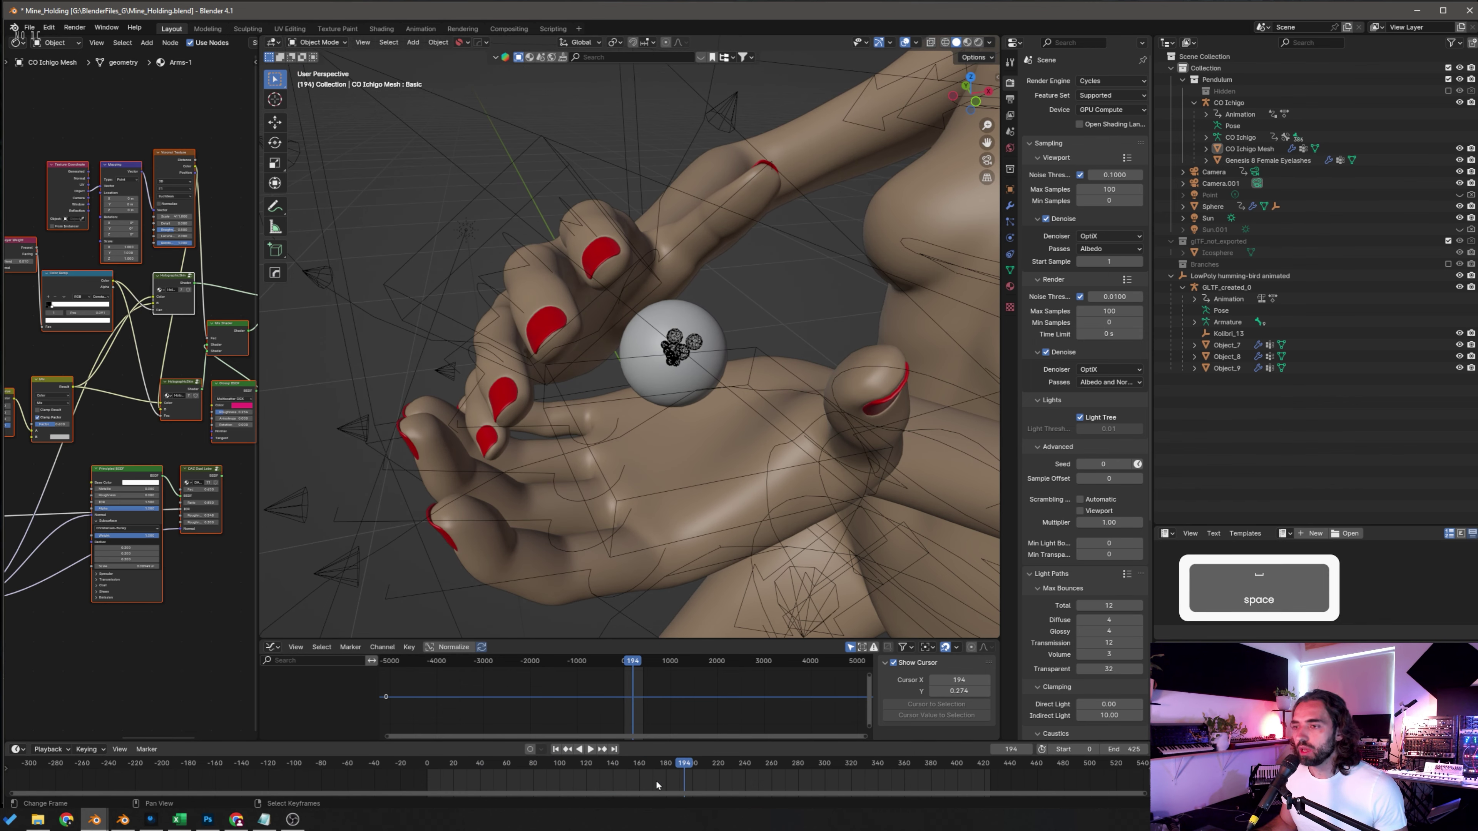
{"action": "left_click", "coordinate": [334, 44]}
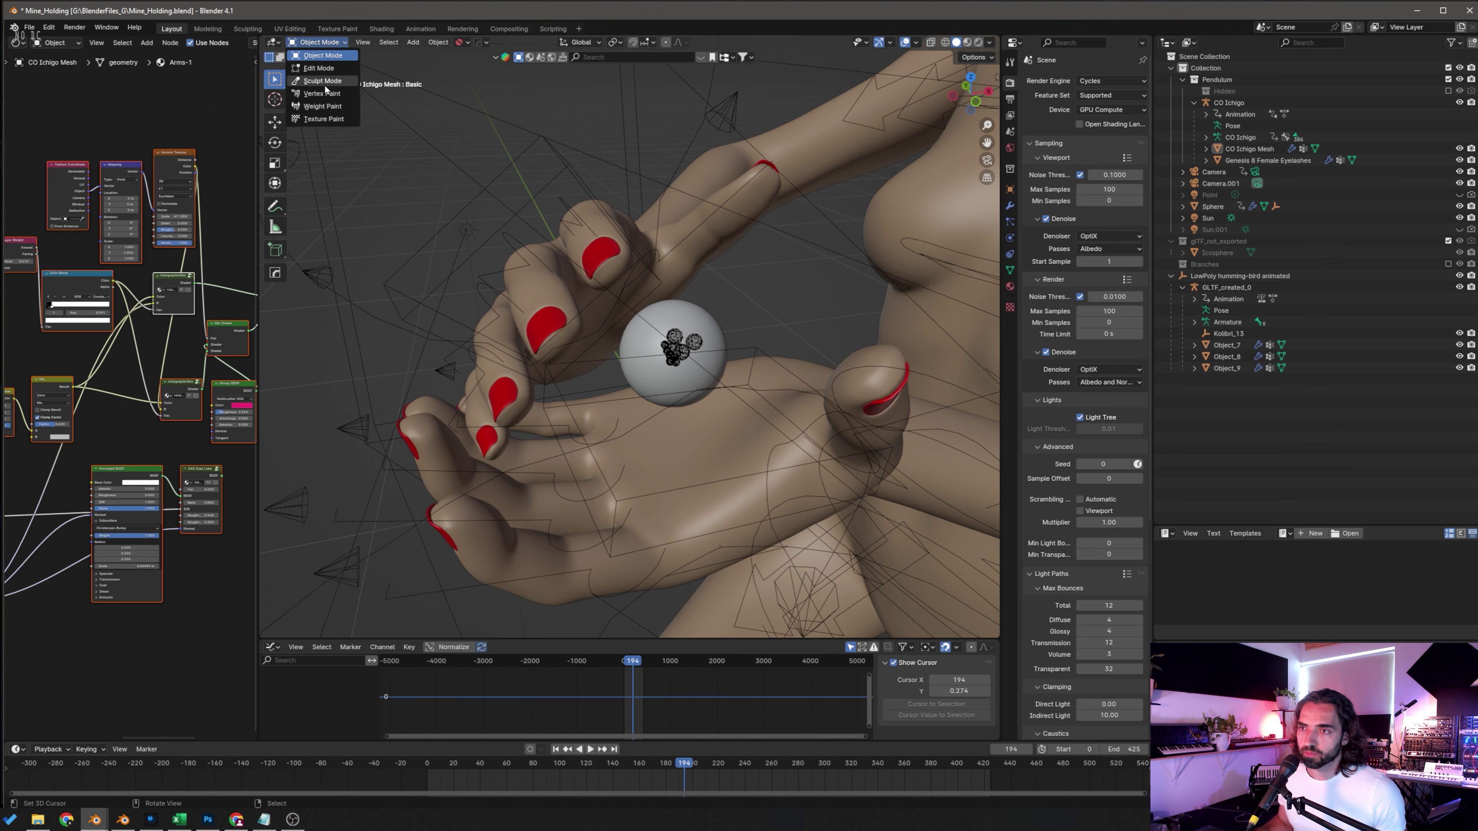
{"action": "scroll", "coordinate": [751, 299], "scroll_direction": "down", "scroll_amount": 2}
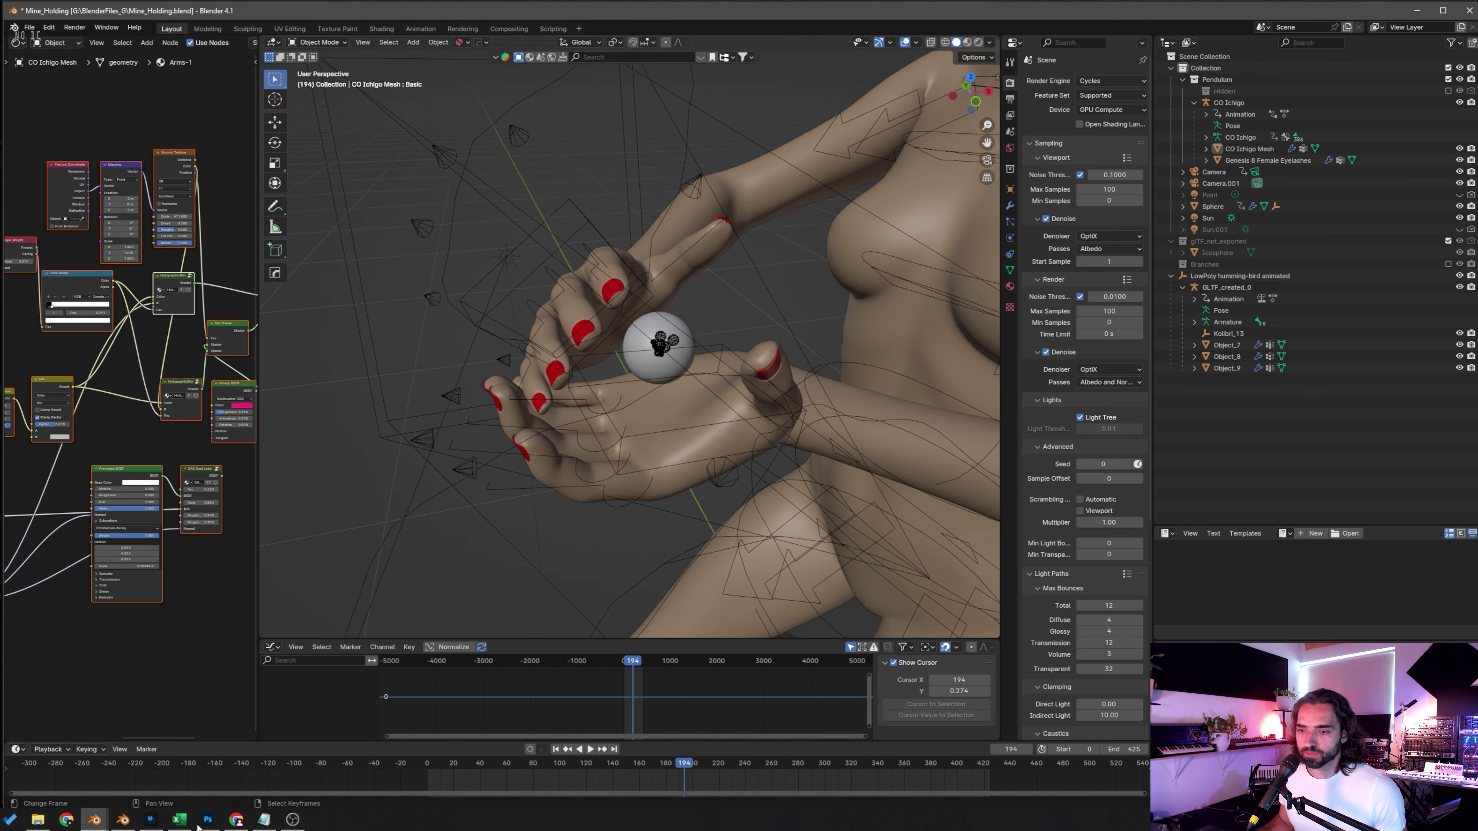
Step: Switch to the unsaved Blender scene with the three cubes and turn on the viewport overlays
{"action": "left_click", "coordinate": [100, 819]}
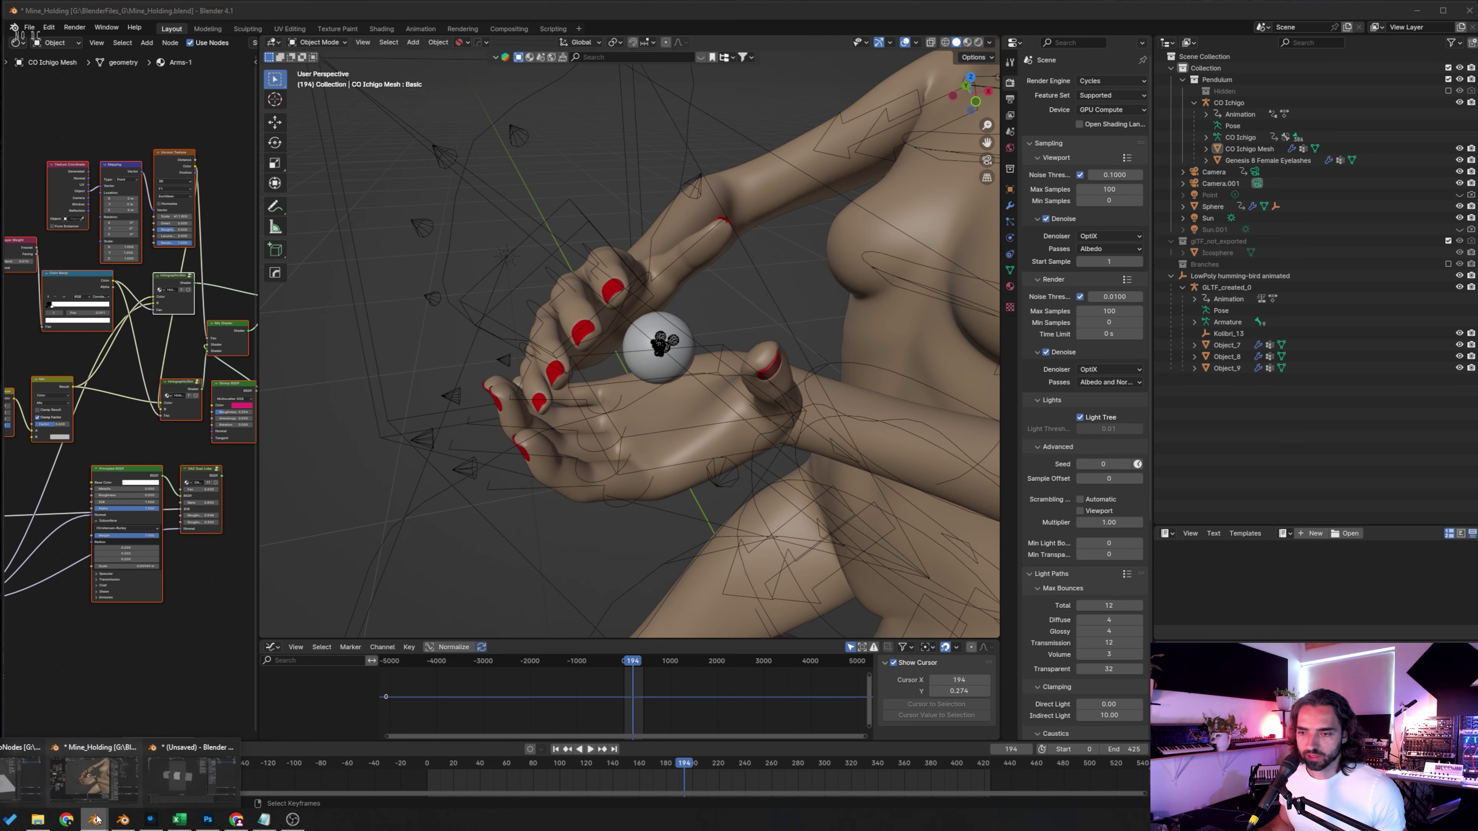
{"action": "left_click", "coordinate": [190, 777]}
{"action": "left_click", "coordinate": [462, 320]}
{"action": "key", "text": "shift+alt+z"}
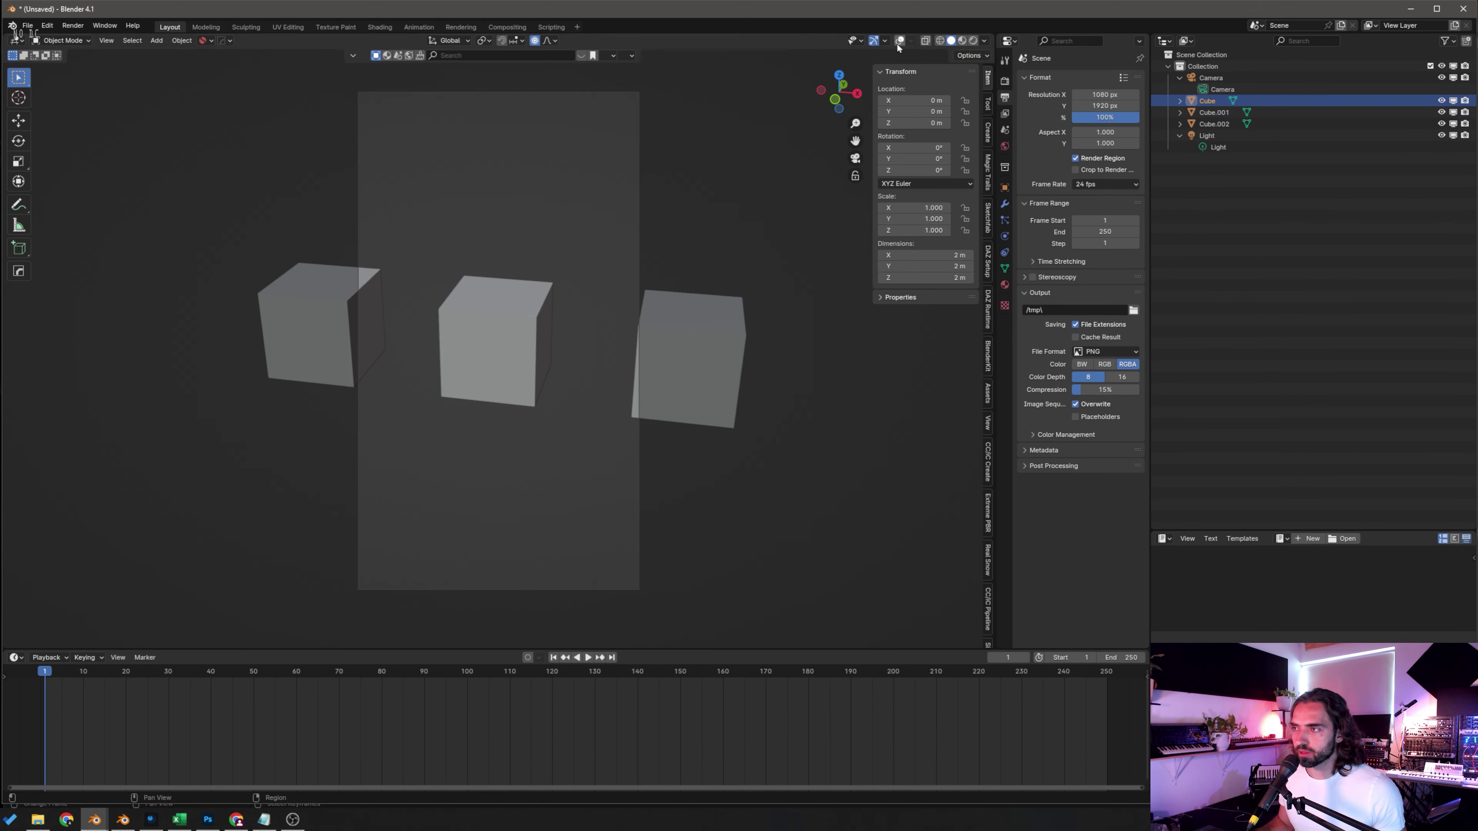
Step: Delete all three cubes from the scene
{"action": "key", "text": "x"}
{"action": "left_click", "coordinate": [466, 333]}
{"action": "right_click", "coordinate": [345, 341]}
{"action": "key", "text": "x"}
{"action": "left_click", "coordinate": [347, 342]}
{"action": "right_click", "coordinate": [721, 342]}
{"action": "key", "text": "x"}
{"action": "left_click", "coordinate": [715, 341]}
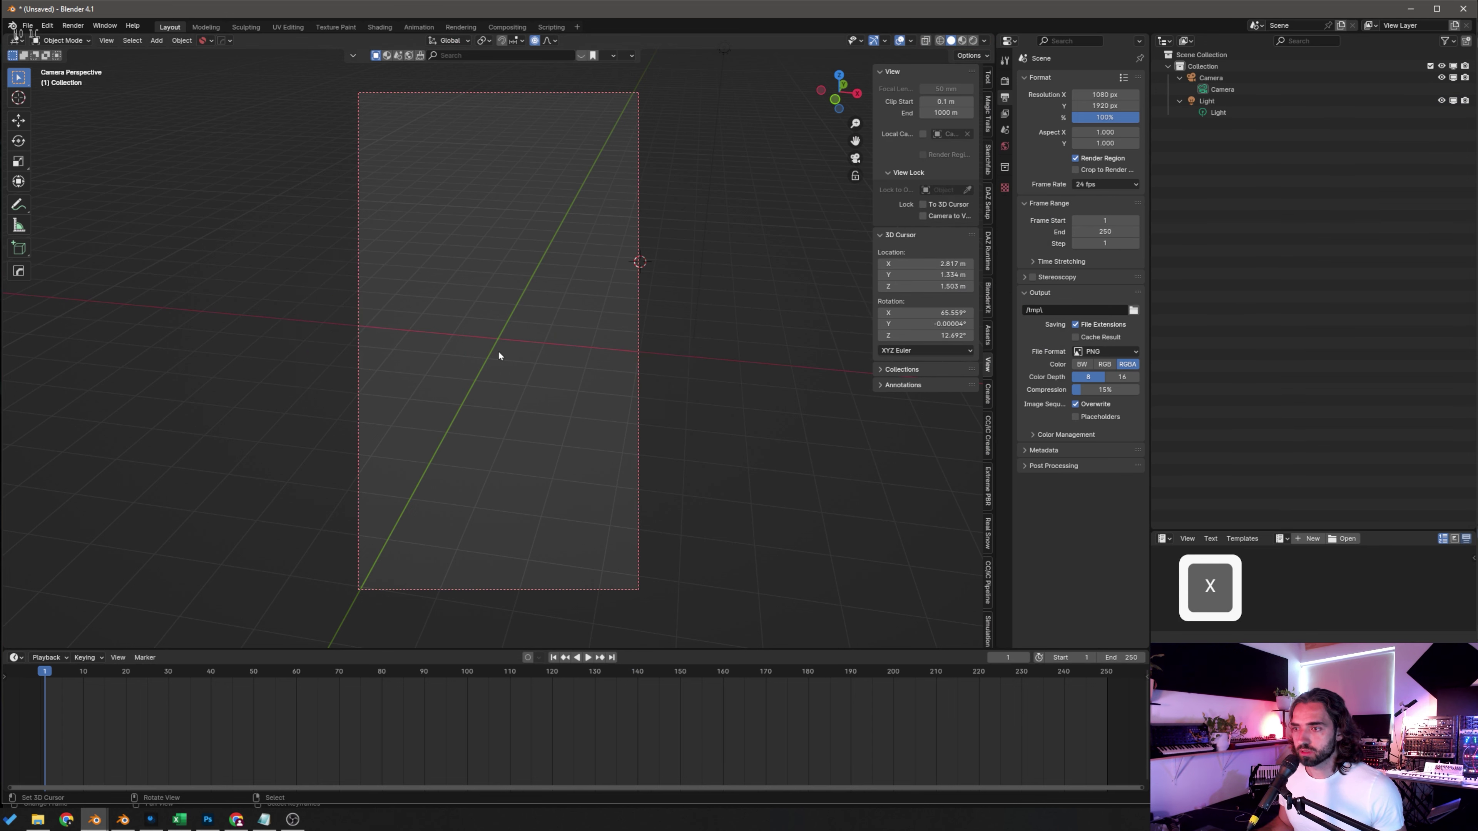
Step: Reset the 3D cursor to the world origin and add a UV sphere there
{"action": "key", "text": "shift+s"}
{"action": "left_click", "coordinate": [399, 386]}
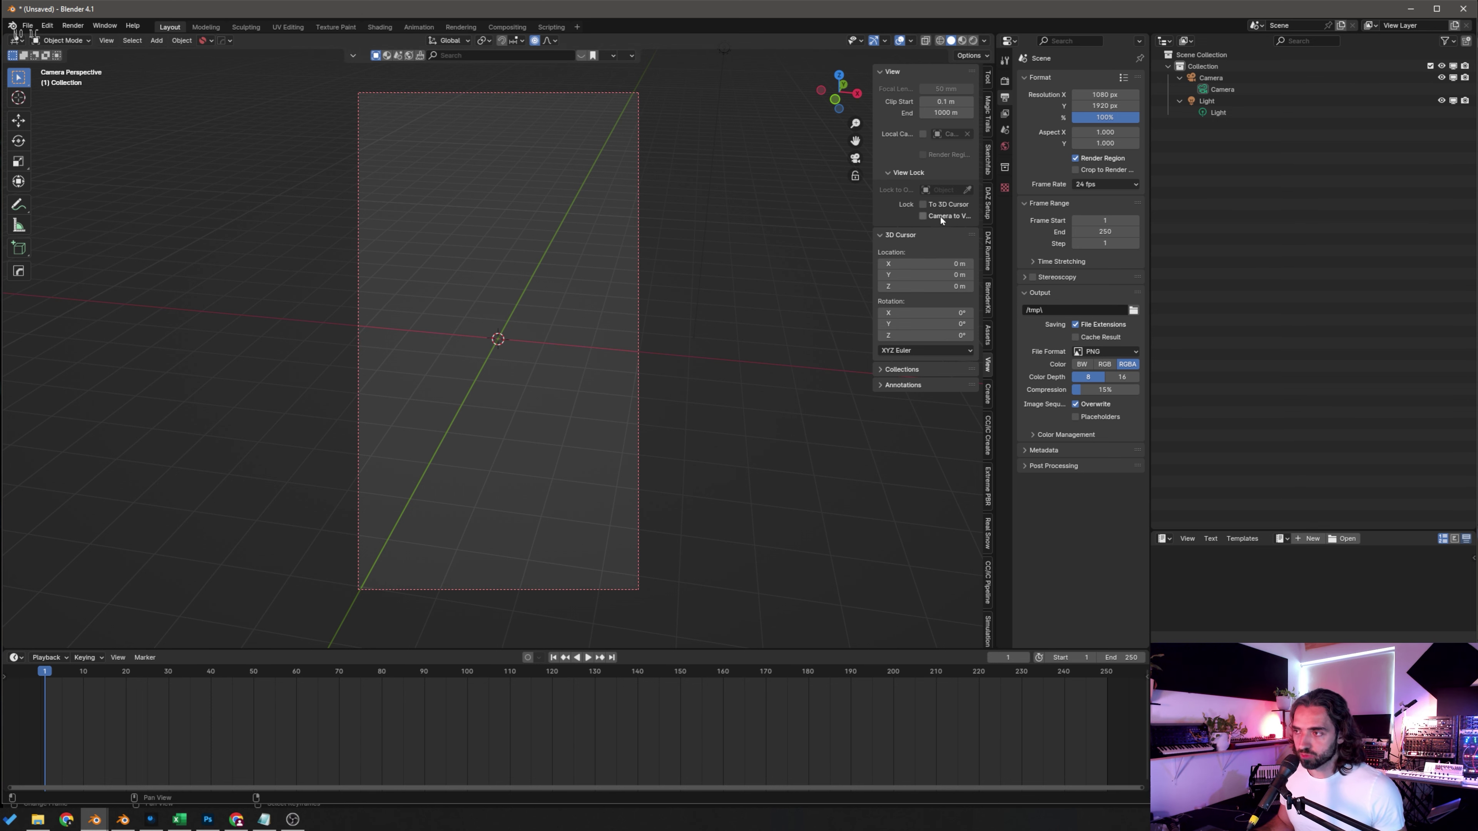
{"action": "middle_click_drag", "start_coordinate": [666, 282], "coordinate": [703, 244]}
{"action": "key", "text": "shift+a"}
{"action": "mouse_move", "coordinate": [500, 283]}
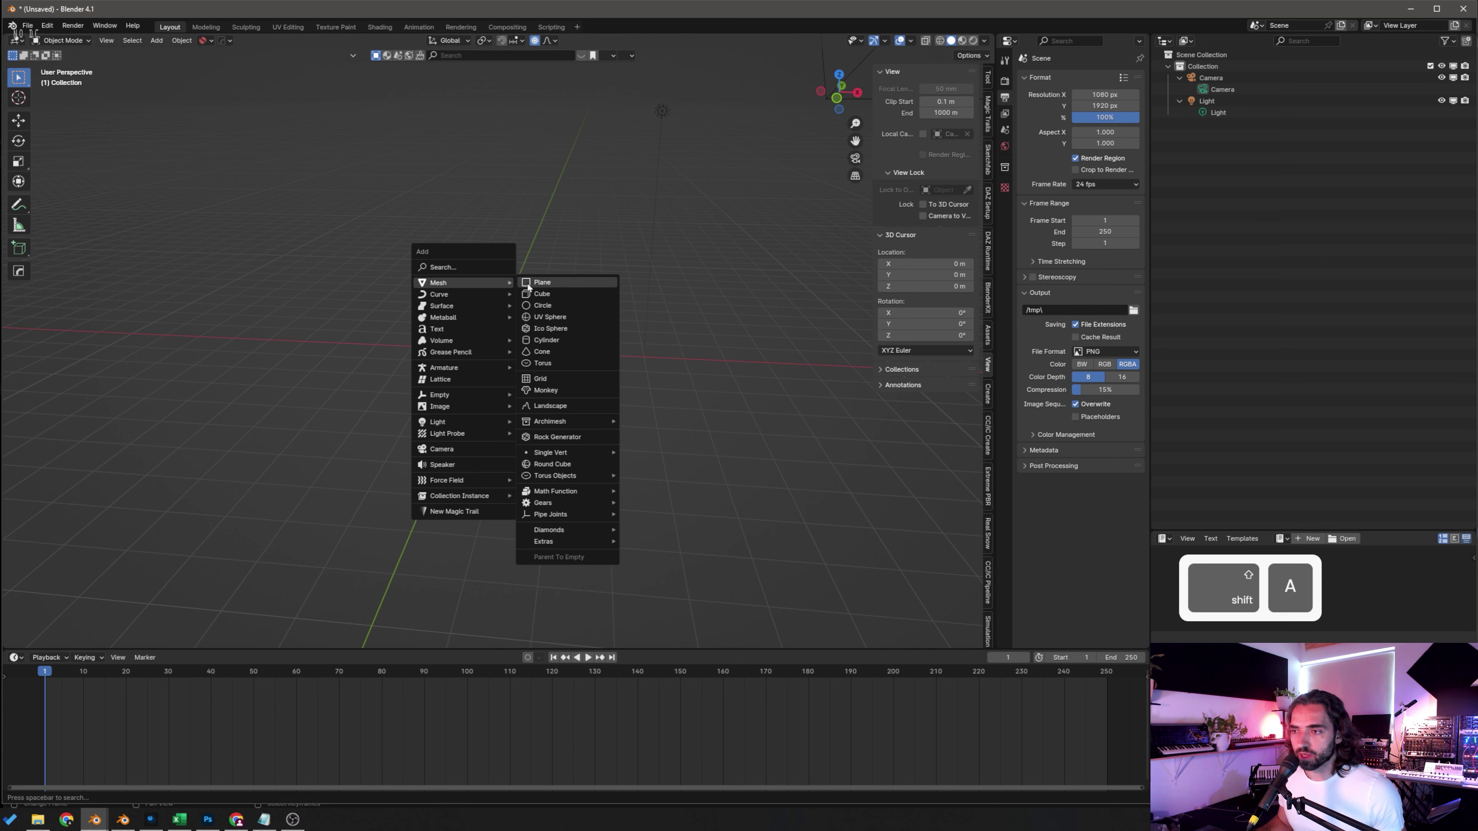
{"action": "left_click", "coordinate": [551, 317]}
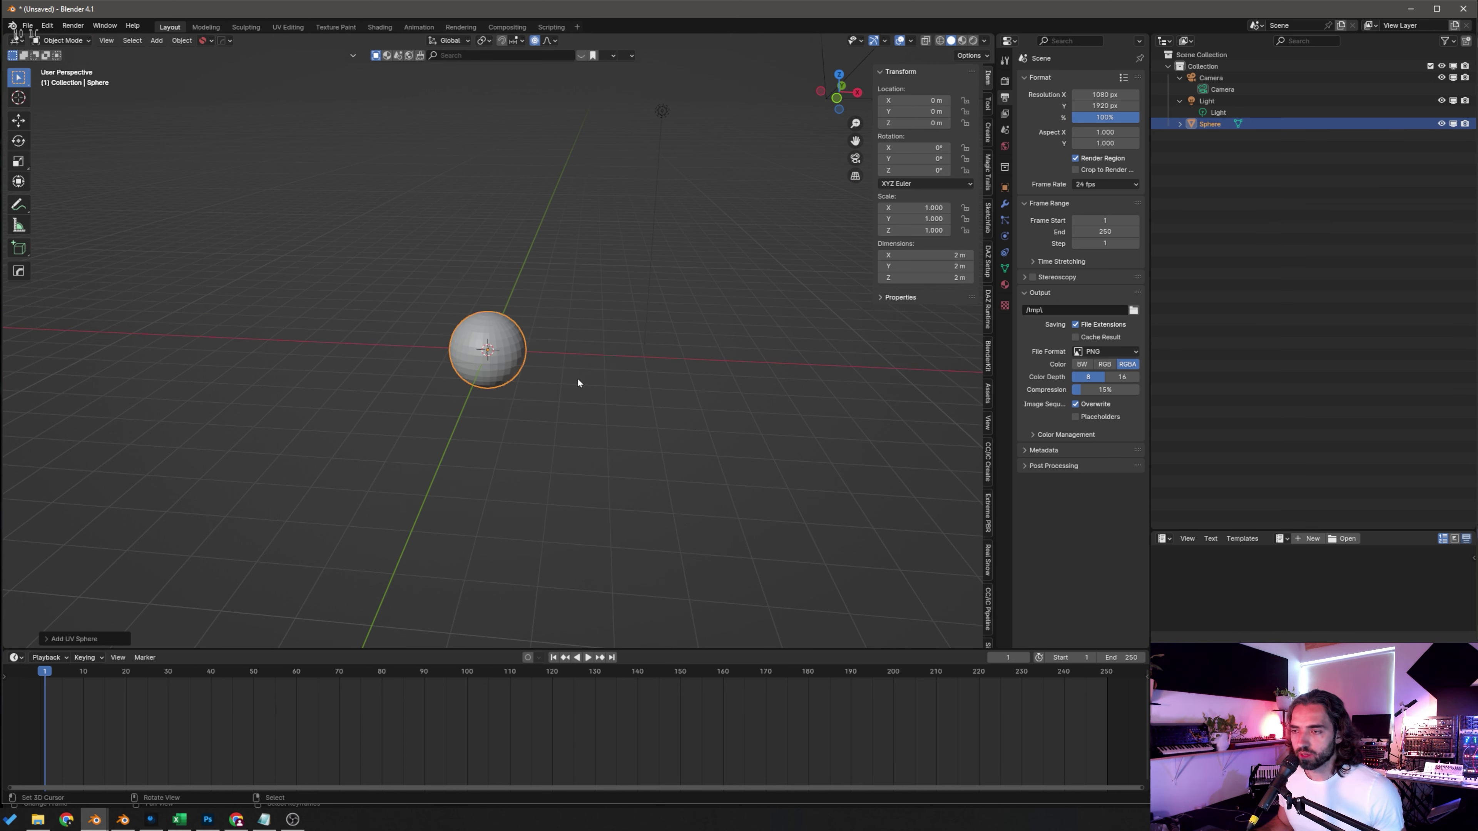
Step: Scale the sphere up uniformly to about 2.475, making it about 4.95 m in diameter
{"action": "key", "text": "s"}
{"action": "left_click", "coordinate": [593, 322]}
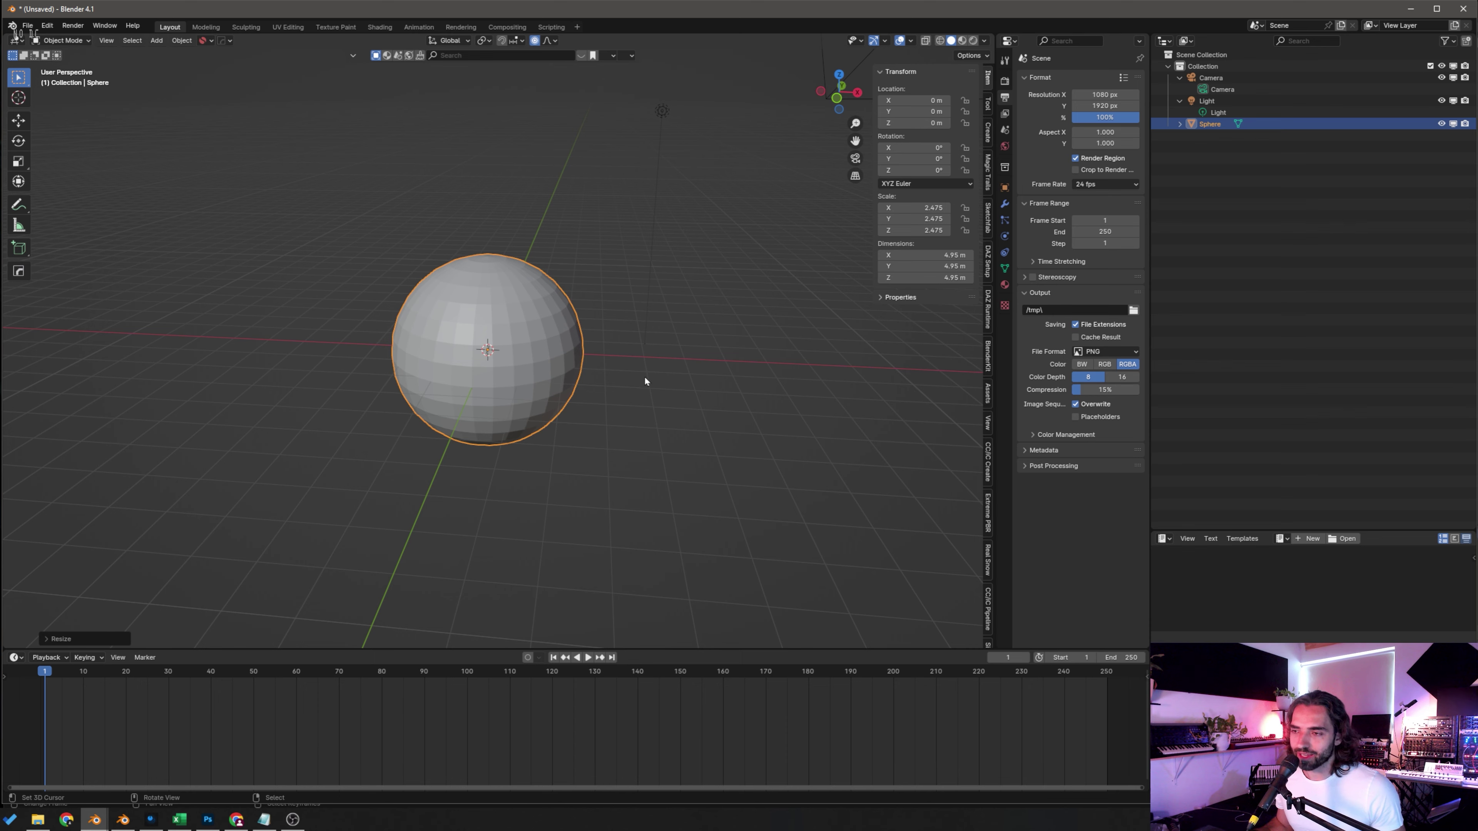
{"action": "mouse_move", "coordinate": [639, 375]}
{"action": "middle_mouse_down"}
{"action": "mouse_move", "coordinate": [615, 449]}
{"action": "mouse_move", "coordinate": [614, 393]}
{"action": "middle_mouse_up"}
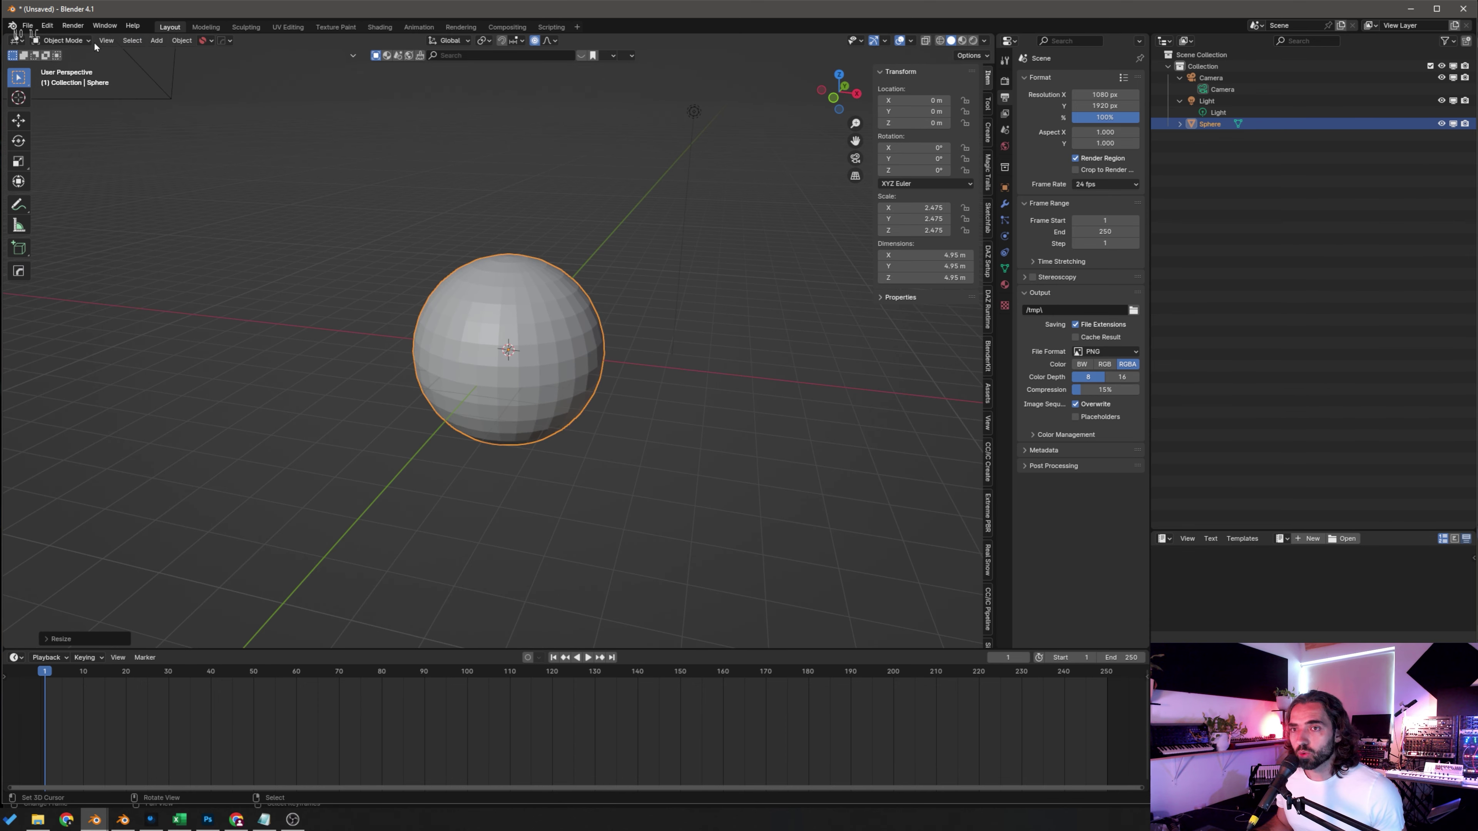
Step: Switch the sphere to Sculpt Mode and choose the Snake Hook brush
{"action": "left_click", "coordinate": [61, 40]}
{"action": "left_click", "coordinate": [77, 80]}
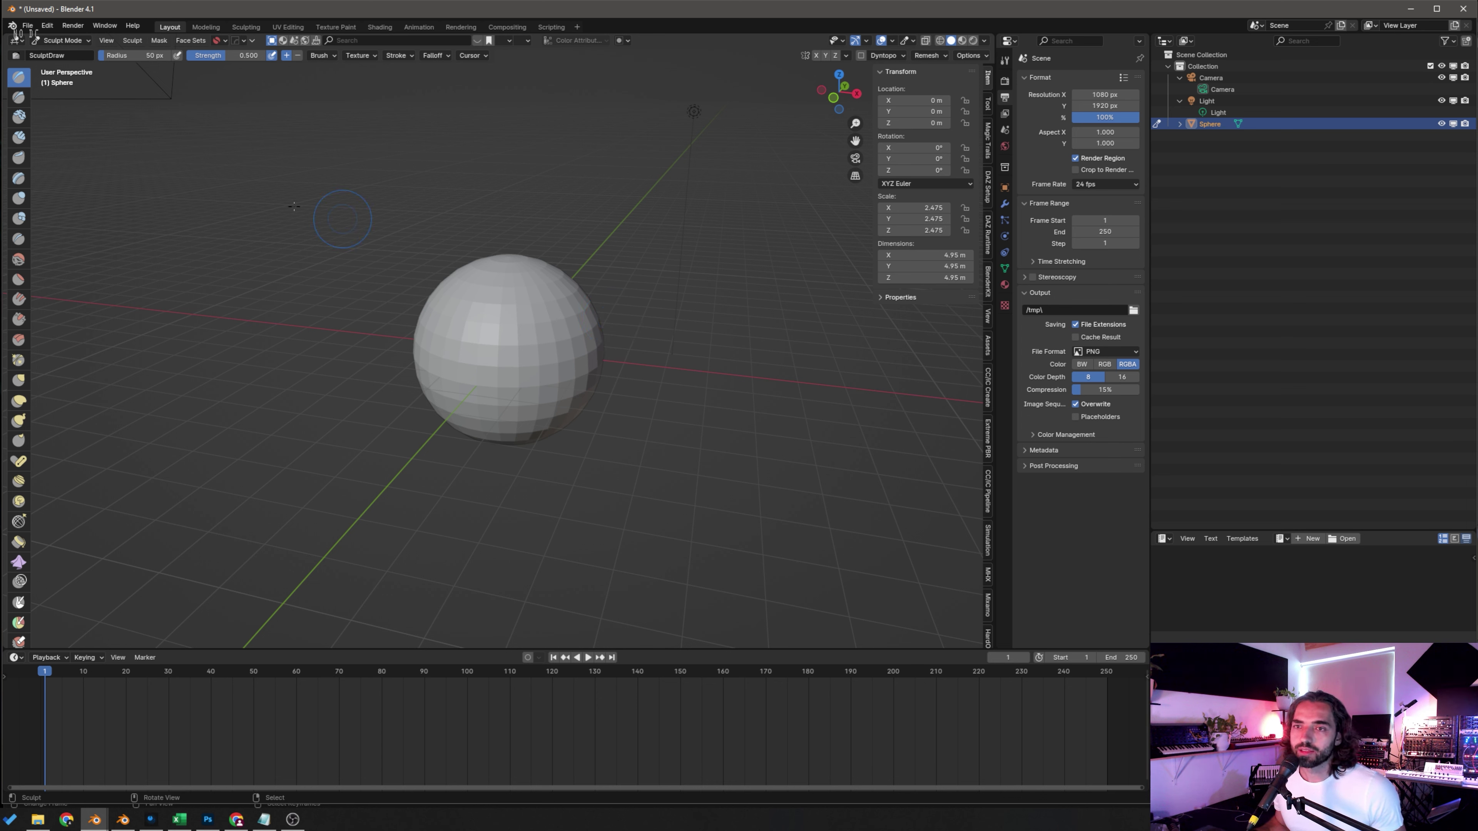
{"action": "left_click", "coordinate": [18, 420]}
Step: Pull several pointed spikes out of the sphere's surface on different sides, undoing one stroke along the way
{"action": "left_click_drag", "start_coordinate": [573, 303], "coordinate": [658, 235]}
{"action": "left_click_drag", "start_coordinate": [512, 300], "coordinate": [438, 259]}
{"action": "key", "text": "ctrl+z"}
{"action": "left_click_drag", "start_coordinate": [445, 344], "coordinate": [397, 345]}
{"action": "middle_click_drag", "start_coordinate": [544, 302], "coordinate": [552, 306]}
{"action": "mouse_move", "coordinate": [378, 265]}
{"action": "left_mouse_down"}
{"action": "mouse_move", "coordinate": [342, 249]}
{"action": "mouse_move", "coordinate": [426, 238]}
{"action": "mouse_move", "coordinate": [444, 209]}
{"action": "left_mouse_up"}
{"action": "middle_click_drag", "start_coordinate": [482, 279], "coordinate": [478, 238]}
{"action": "left_click_drag", "start_coordinate": [524, 414], "coordinate": [544, 440]}
Step: Examine the sculpted sphere's faces up close and switch it to Edit Mode
{"action": "scroll", "coordinate": [554, 436], "scroll_direction": "up", "scroll_amount": 5}
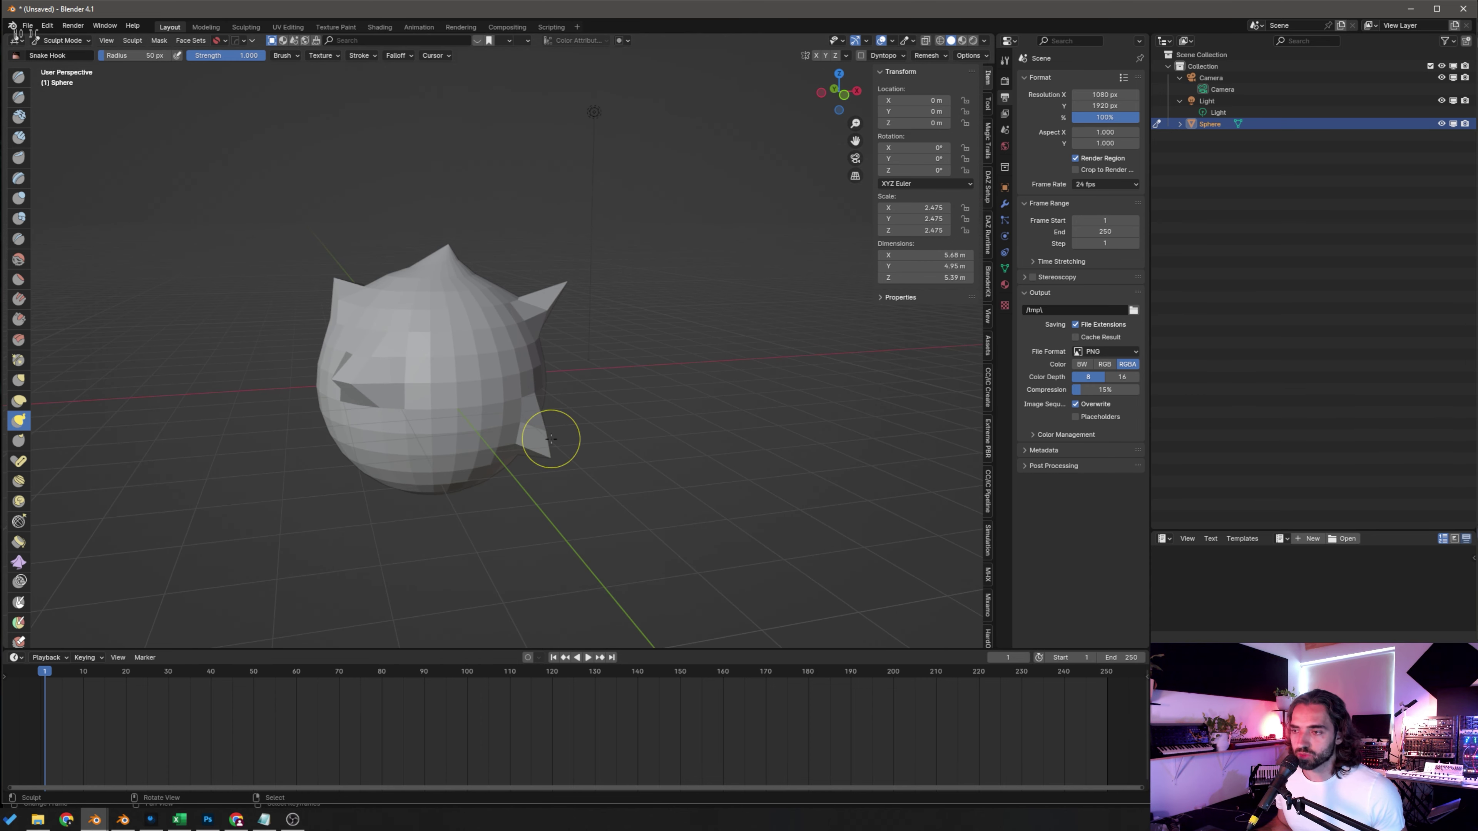
{"action": "middle_click_drag", "start_coordinate": [819, 299], "coordinate": [799, 299]}
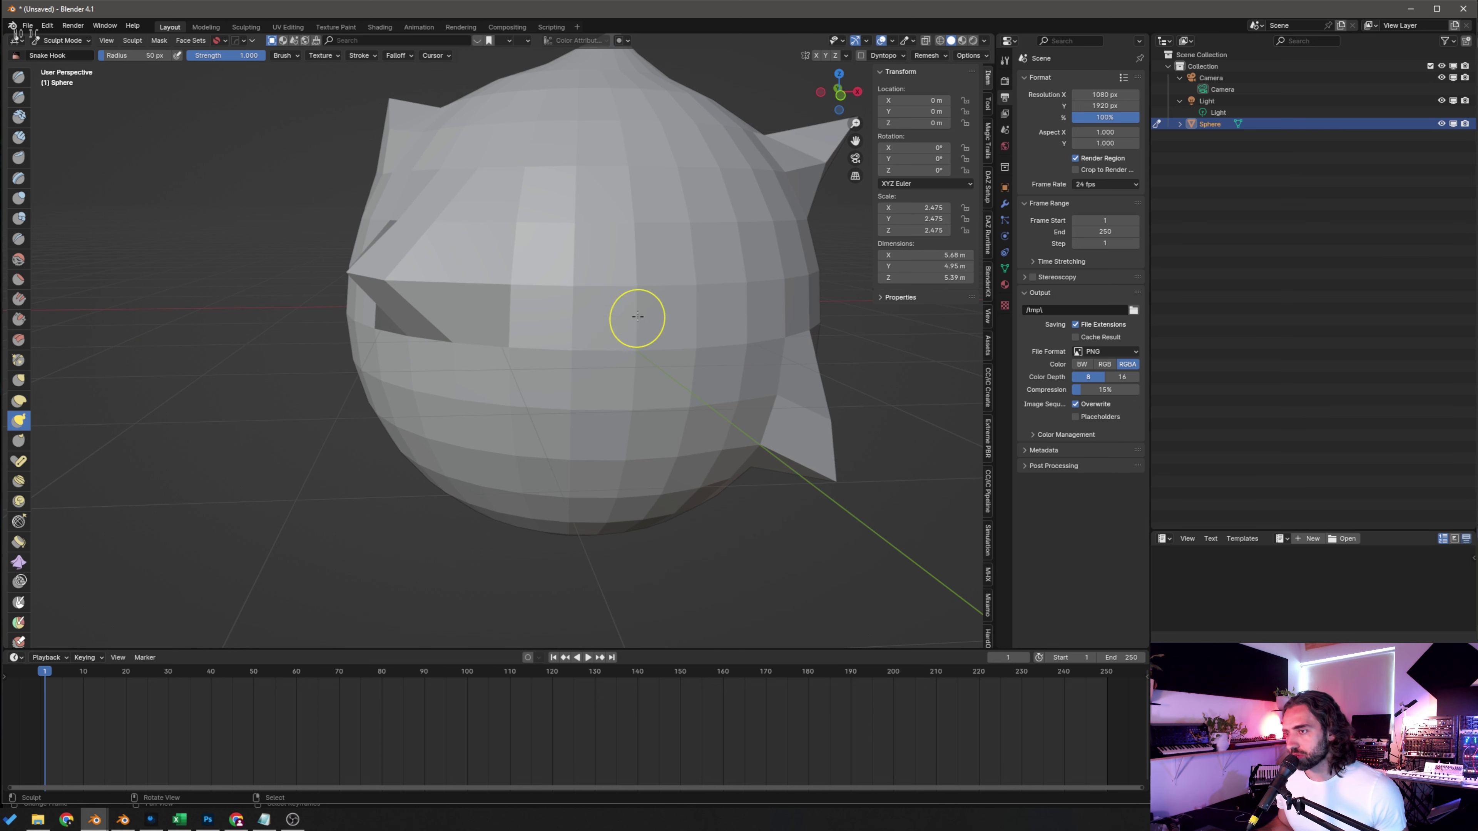
{"action": "mouse_move", "coordinate": [780, 320]}
{"action": "middle_mouse_down"}
{"action": "mouse_move", "coordinate": [768, 344]}
{"action": "mouse_move", "coordinate": [759, 321]}
{"action": "middle_mouse_up"}
{"action": "key", "text": "ctrl"}
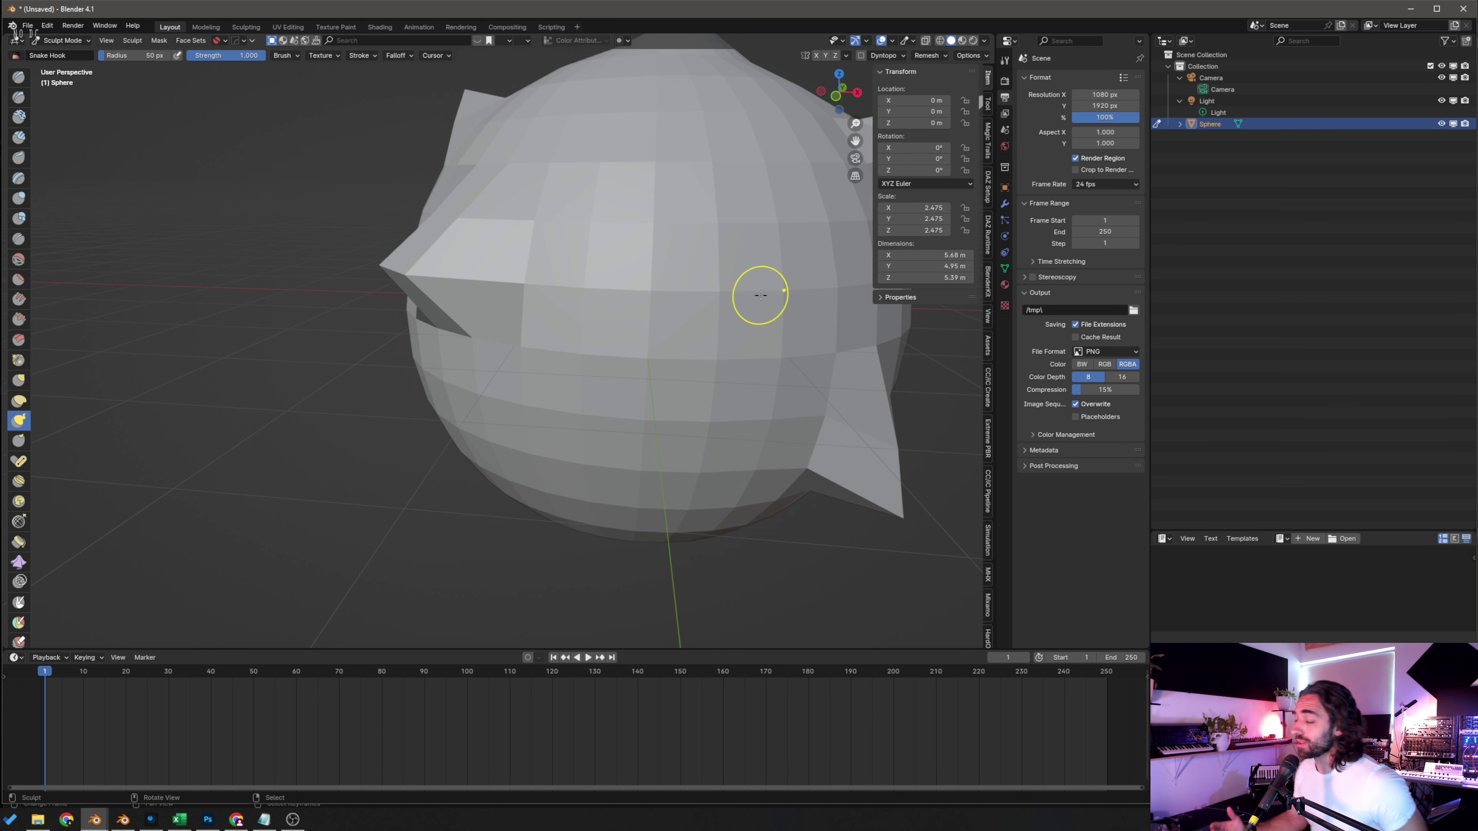
{"action": "scroll", "coordinate": [659, 336], "scroll_direction": "down", "scroll_amount": 4}
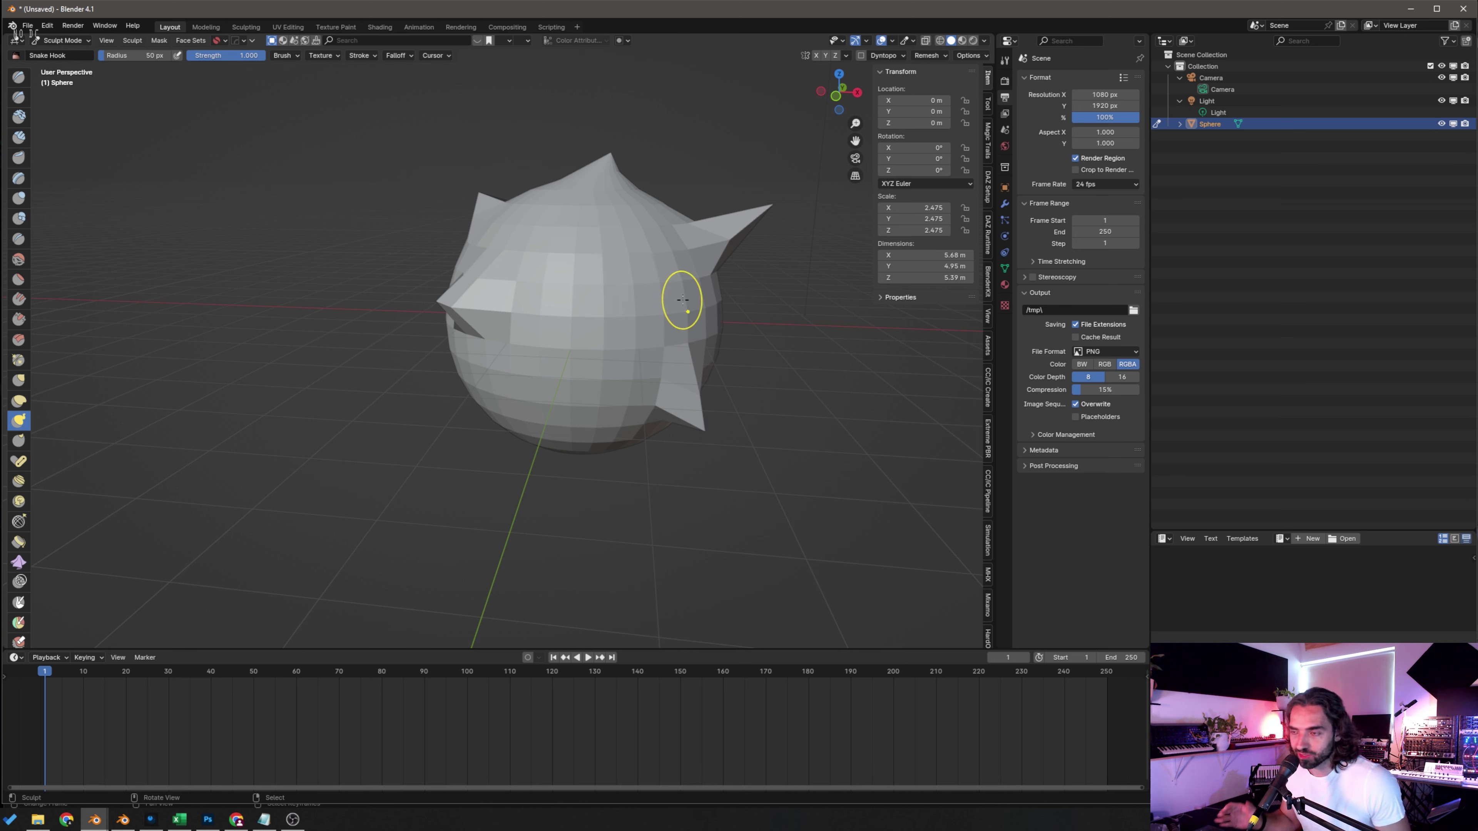
{"action": "key", "text": "Tab"}
{"action": "key", "text": "Tab"}
{"action": "key", "text": "Tab"}
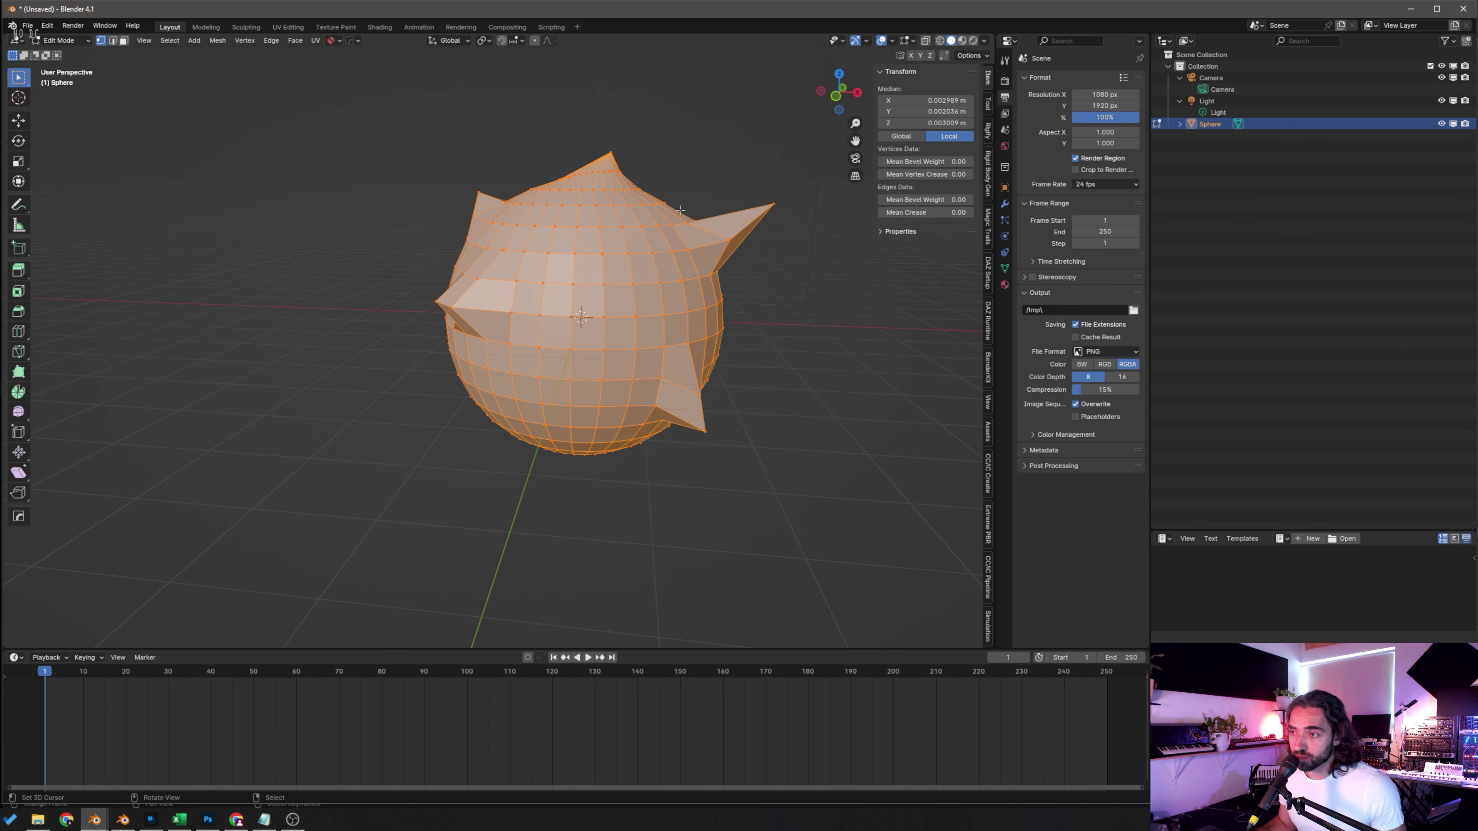
Step: Select a single vertex beside the sphere's upper spike and move it outward about 0.95 m into another spike
{"action": "left_click", "coordinate": [658, 199]}
{"action": "key", "text": "g"}
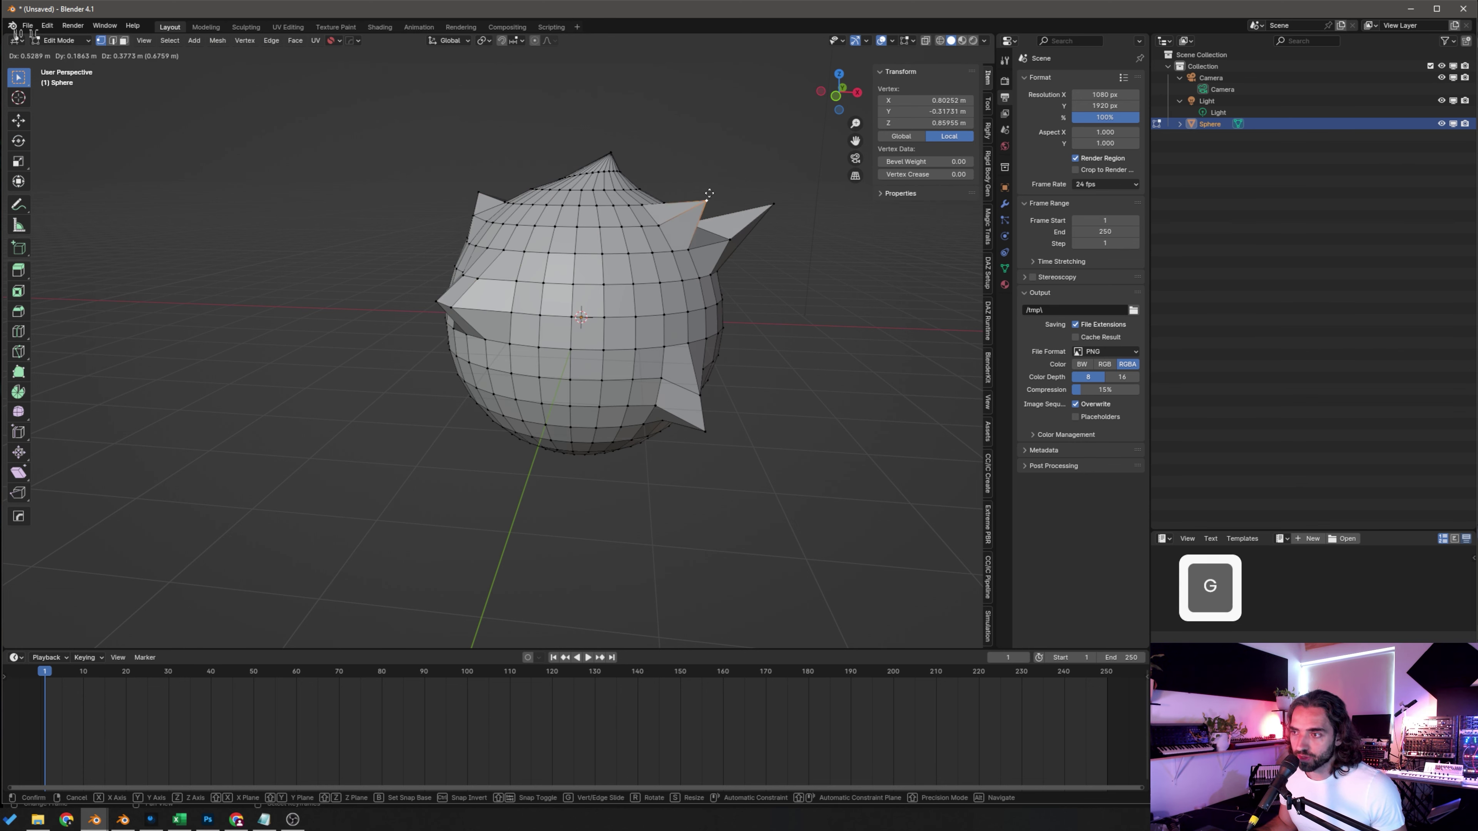
{"action": "key", "text": "Escape"}
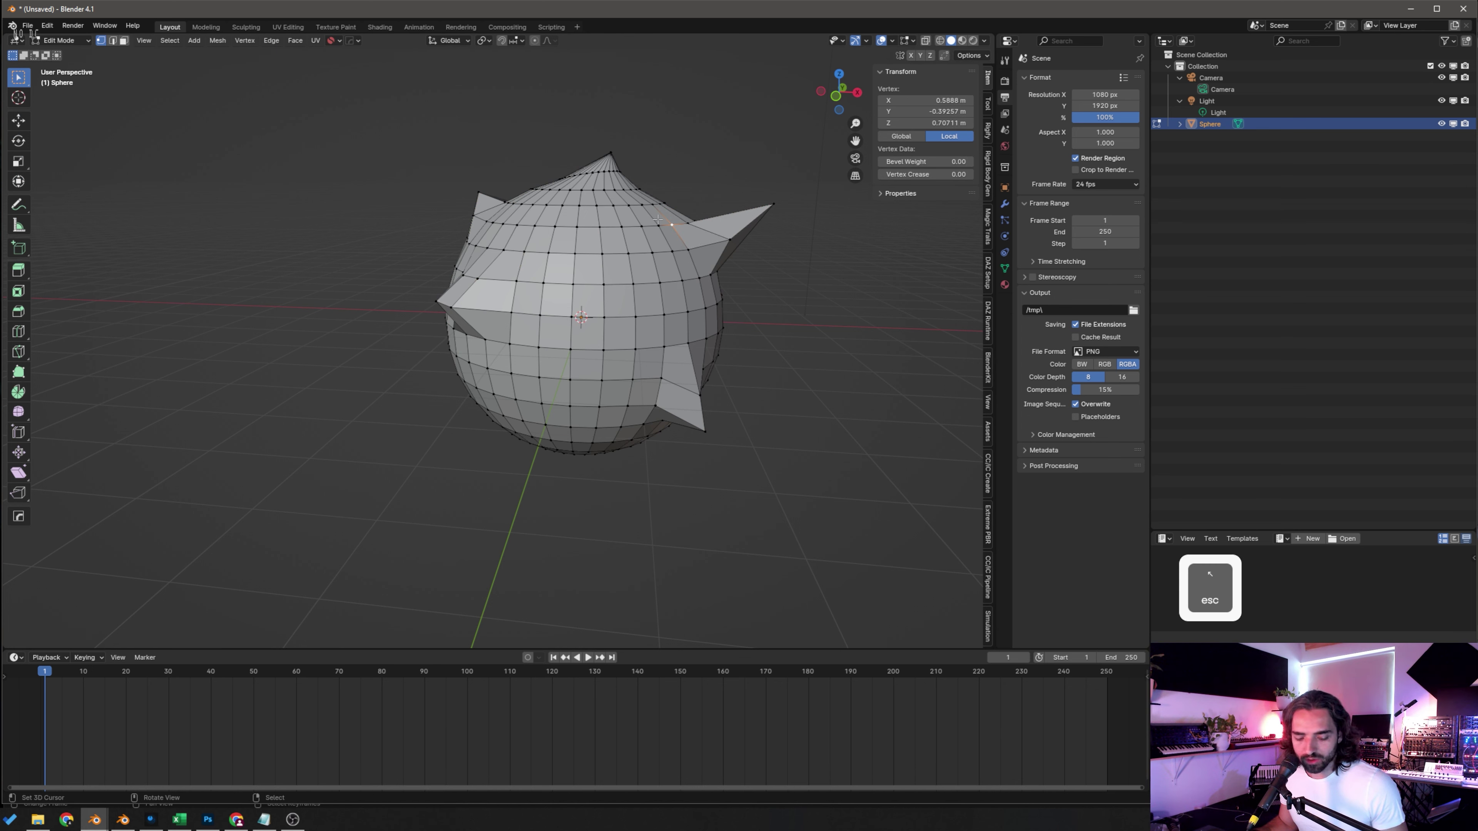
{"action": "key", "text": "g"}
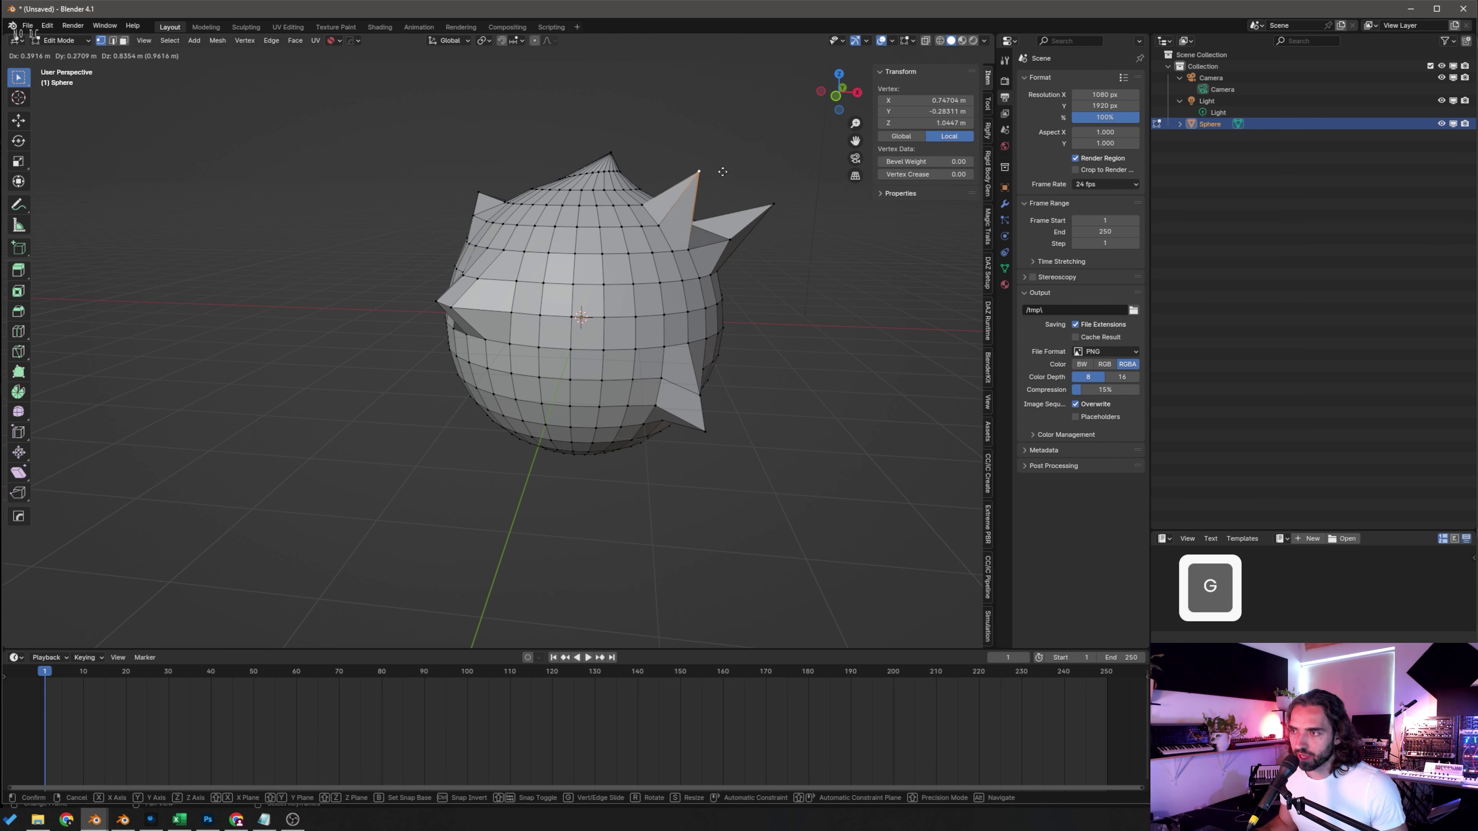
{"action": "left_click", "coordinate": [722, 171]}
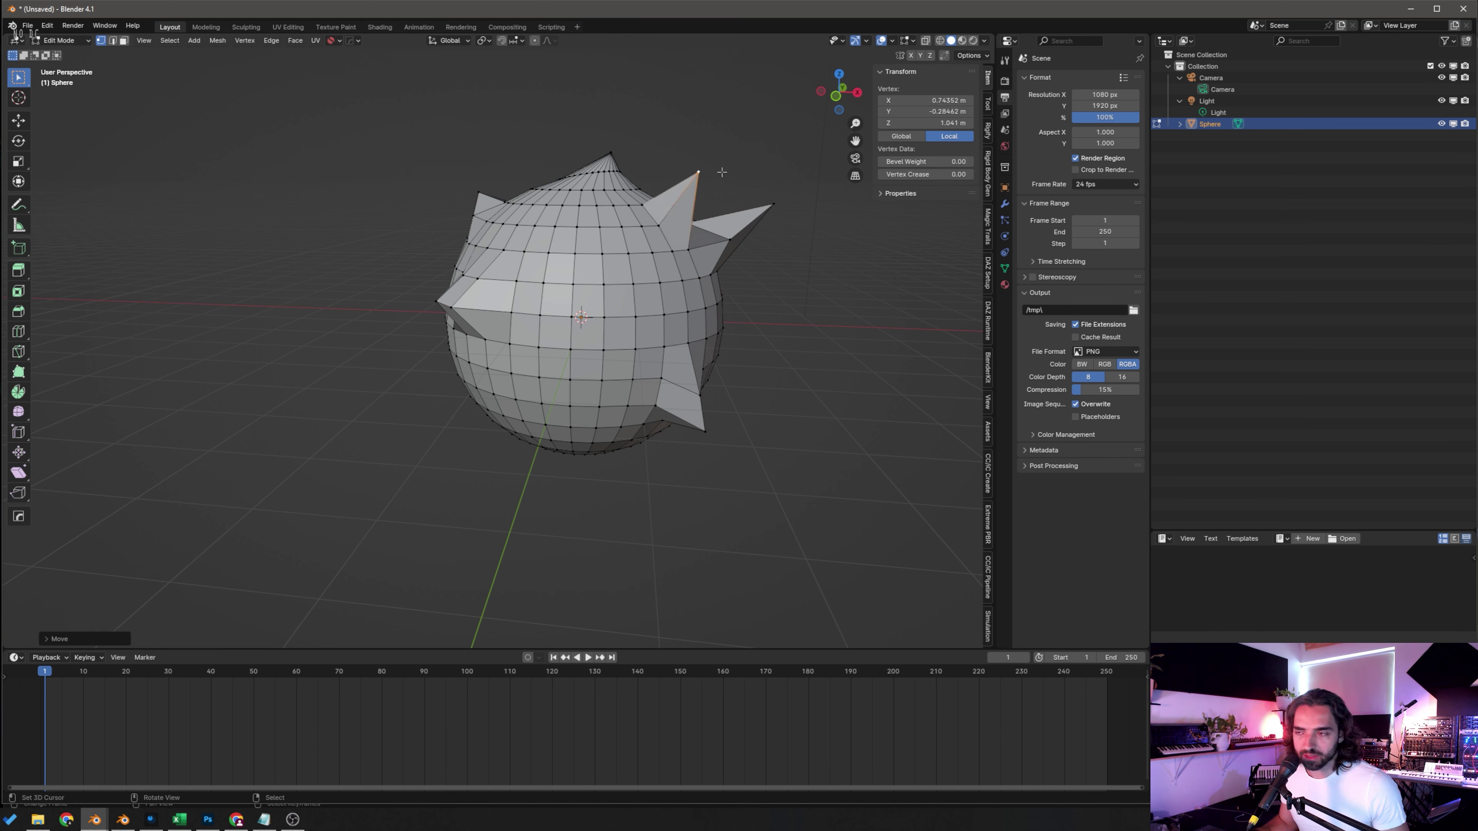
Step: Select two neighbouring vertices near the sphere's top, try scaling them and hide the toolbar
{"action": "right_click", "coordinate": [580, 206]}
{"action": "right_click", "coordinate": [613, 205], "text": "shift"}
{"action": "key", "text": "s"}
{"action": "key", "text": "Escape"}
{"action": "key", "text": "t"}
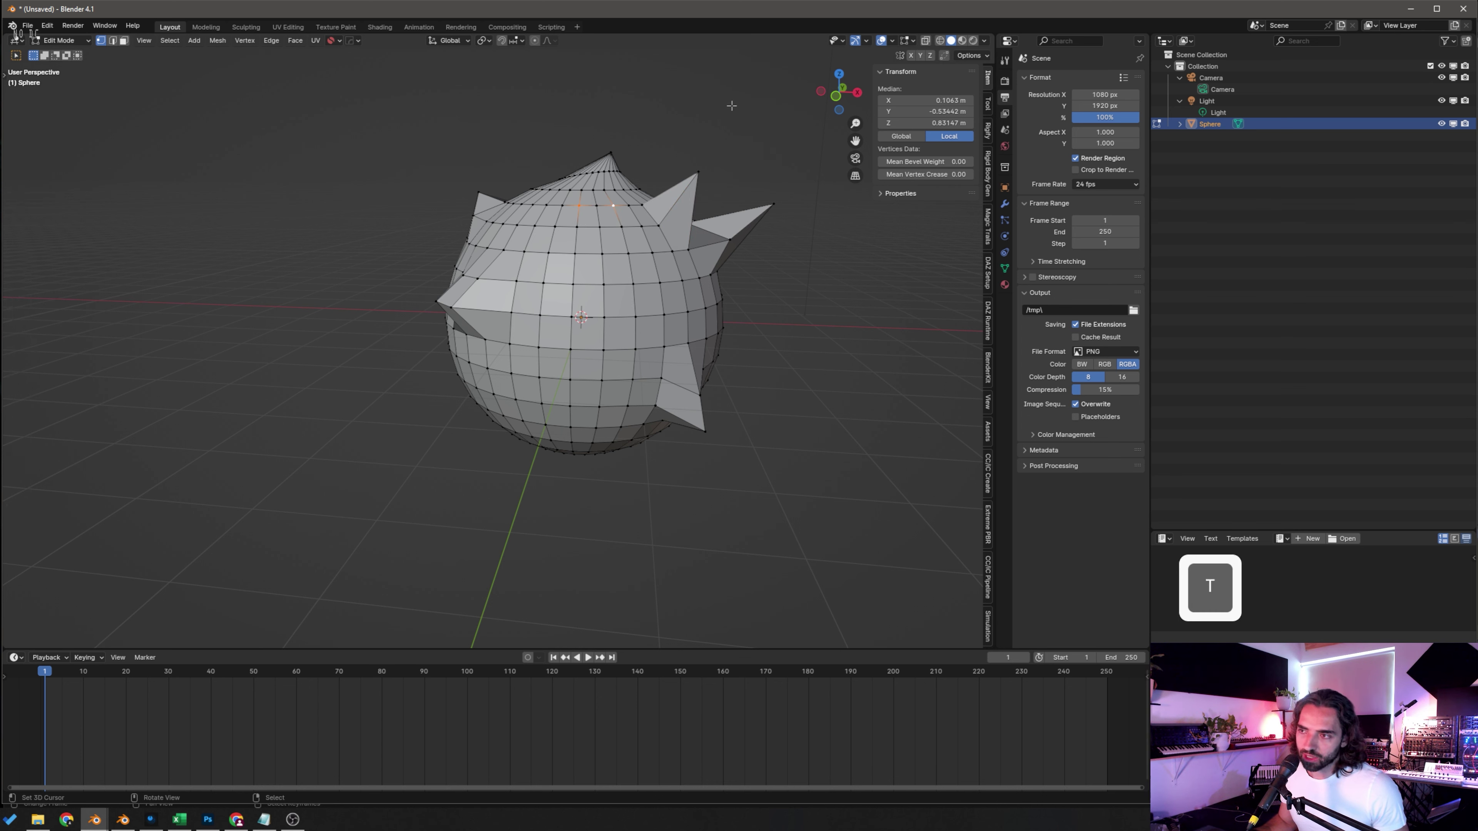
{"action": "key", "text": "ctrl+z"}
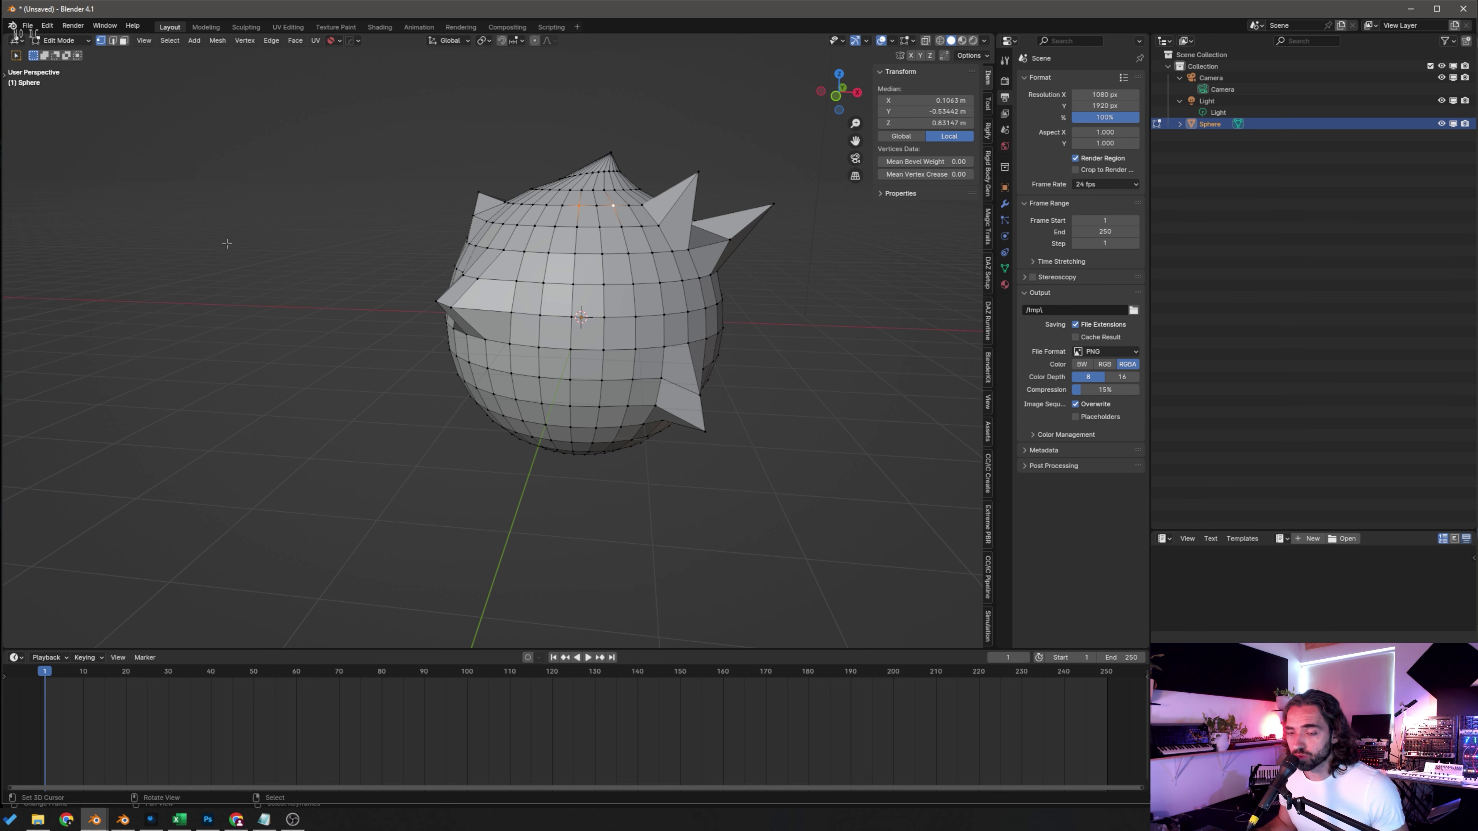
Step: Switch the sphere back to Sculpt Mode and show the brush toolbar
{"action": "left_click", "coordinate": [69, 40]}
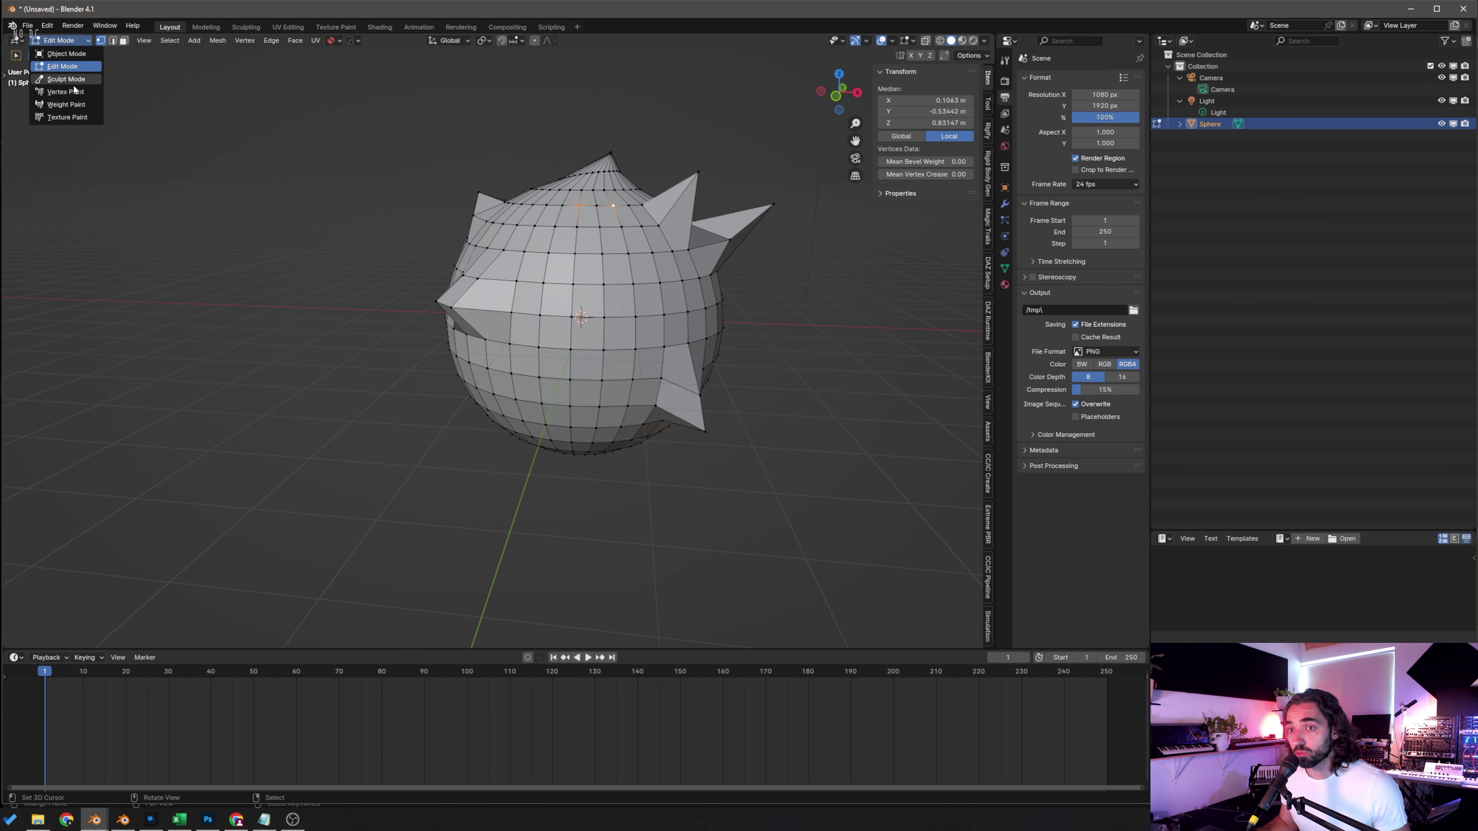
{"action": "left_click", "coordinate": [58, 82]}
{"action": "scroll", "coordinate": [237, 239], "scroll_direction": "up", "scroll_amount": 3}
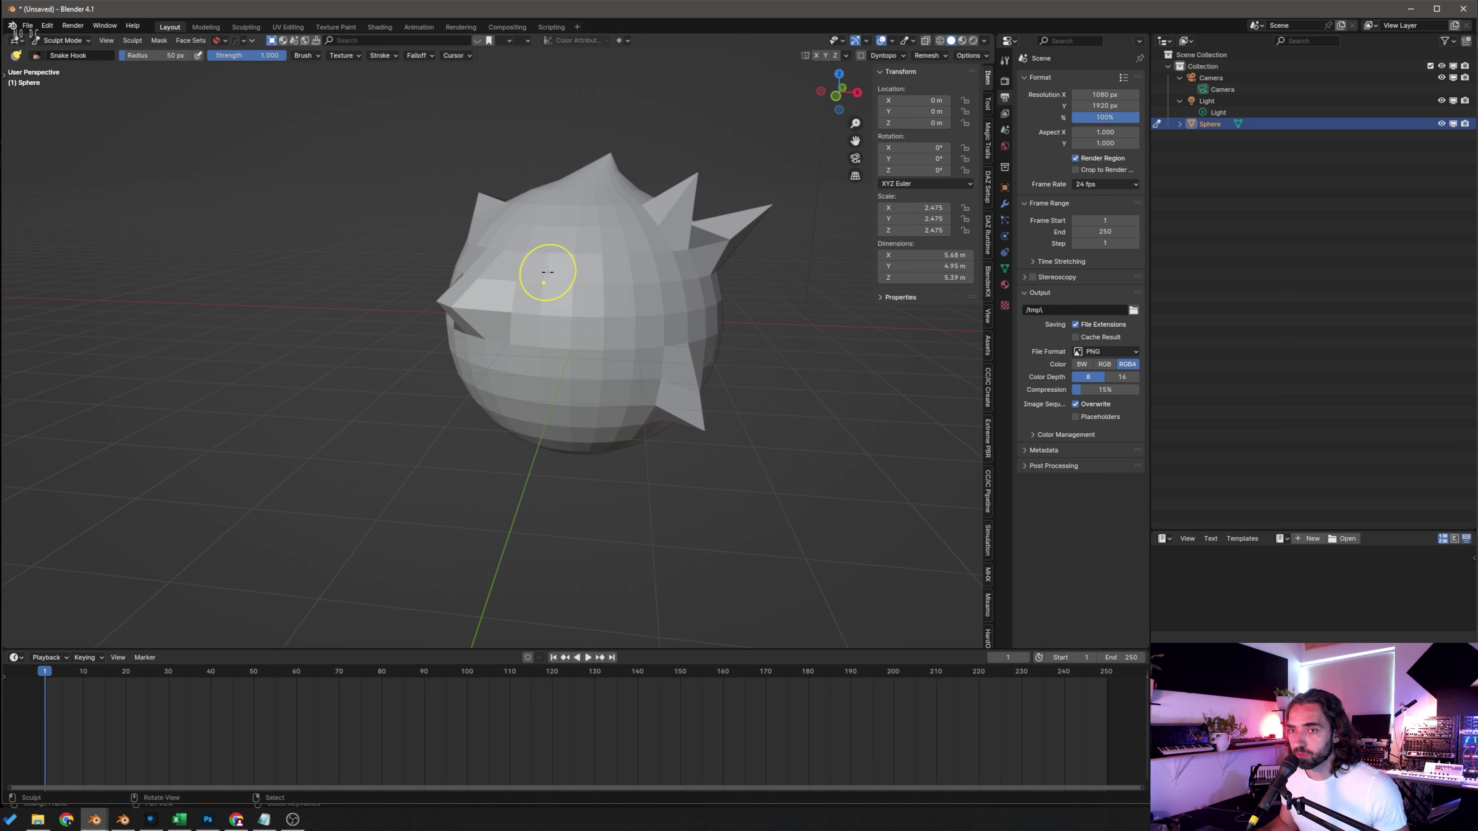
{"action": "key", "text": "t"}
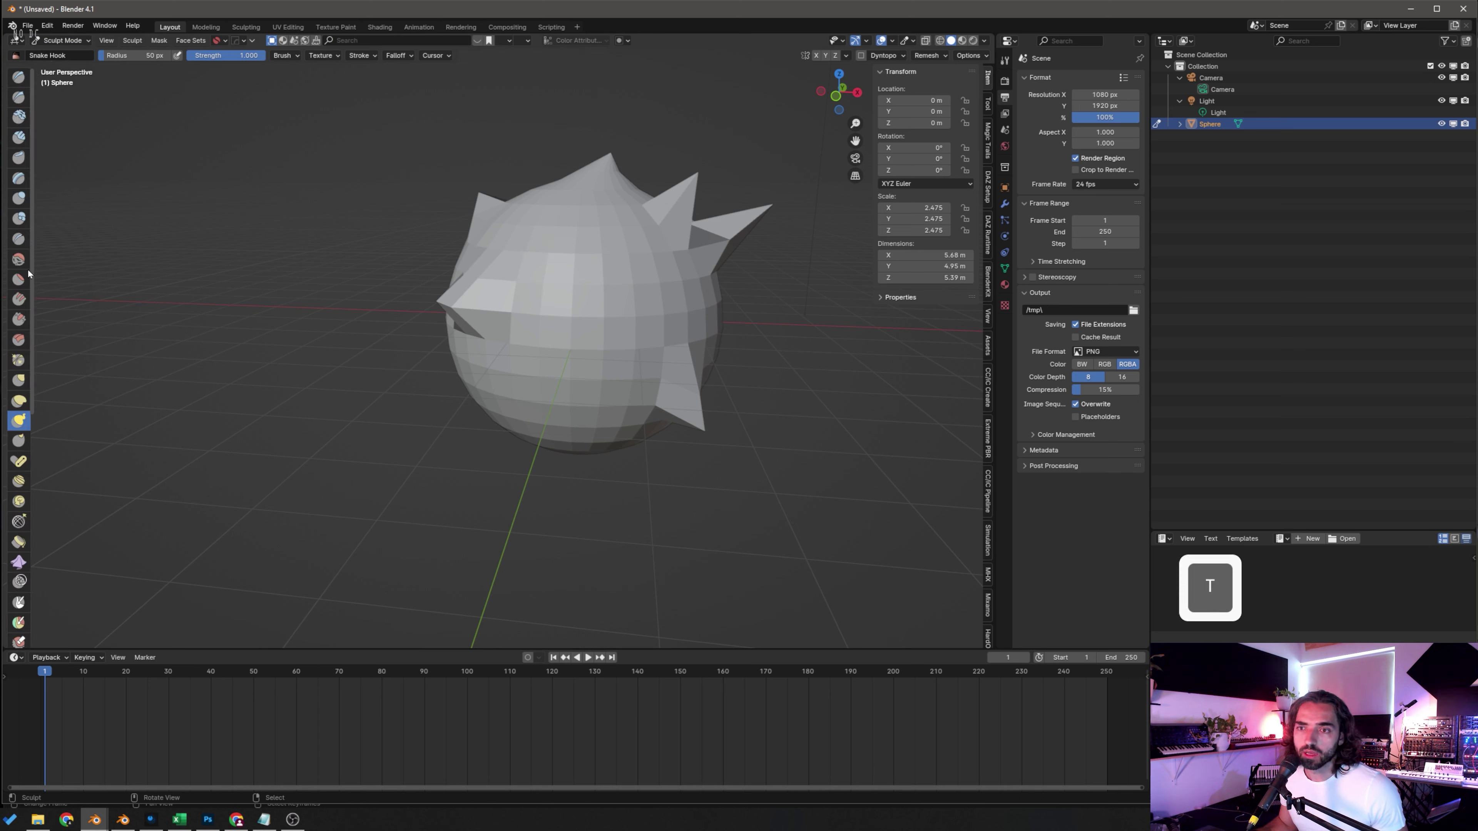
Step: Inflate the spiky sphere's surface with the Inflate/Deflate brush at a radius of about 115 px
{"action": "left_click", "coordinate": [19, 198]}
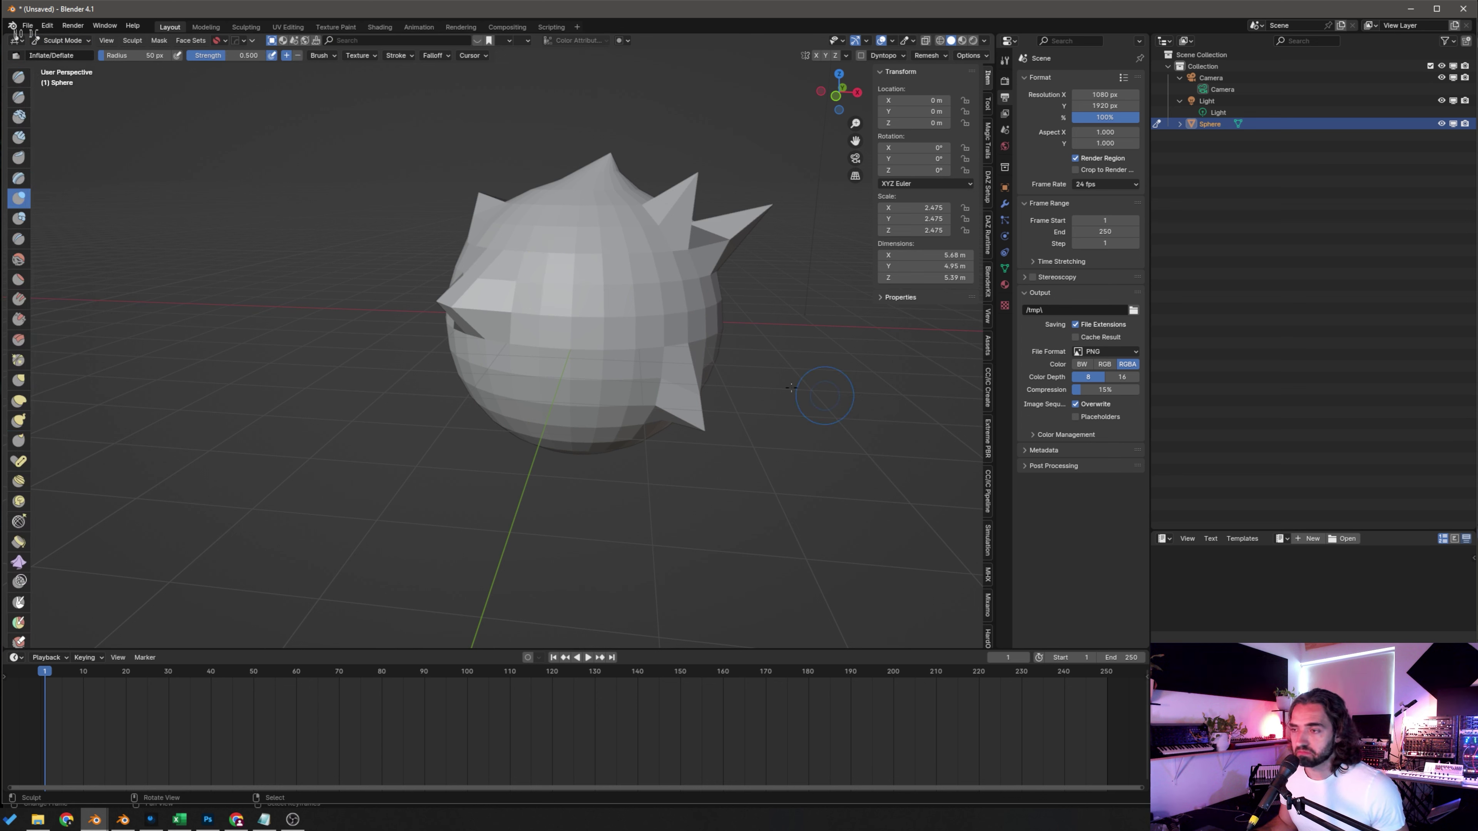
{"action": "key", "text": "f"}
{"action": "left_click", "coordinate": [851, 358]}
{"action": "mouse_move", "coordinate": [656, 300]}
{"action": "left_mouse_down"}
{"action": "mouse_move", "coordinate": [660, 327]}
{"action": "mouse_move", "coordinate": [541, 286]}
{"action": "mouse_move", "coordinate": [541, 262]}
{"action": "mouse_move", "coordinate": [605, 241]}
{"action": "left_mouse_up"}
{"action": "mouse_move", "coordinate": [611, 238]}
{"action": "middle_mouse_down"}
{"action": "mouse_move", "coordinate": [561, 320]}
{"action": "mouse_move", "coordinate": [733, 327]}
{"action": "middle_mouse_up"}
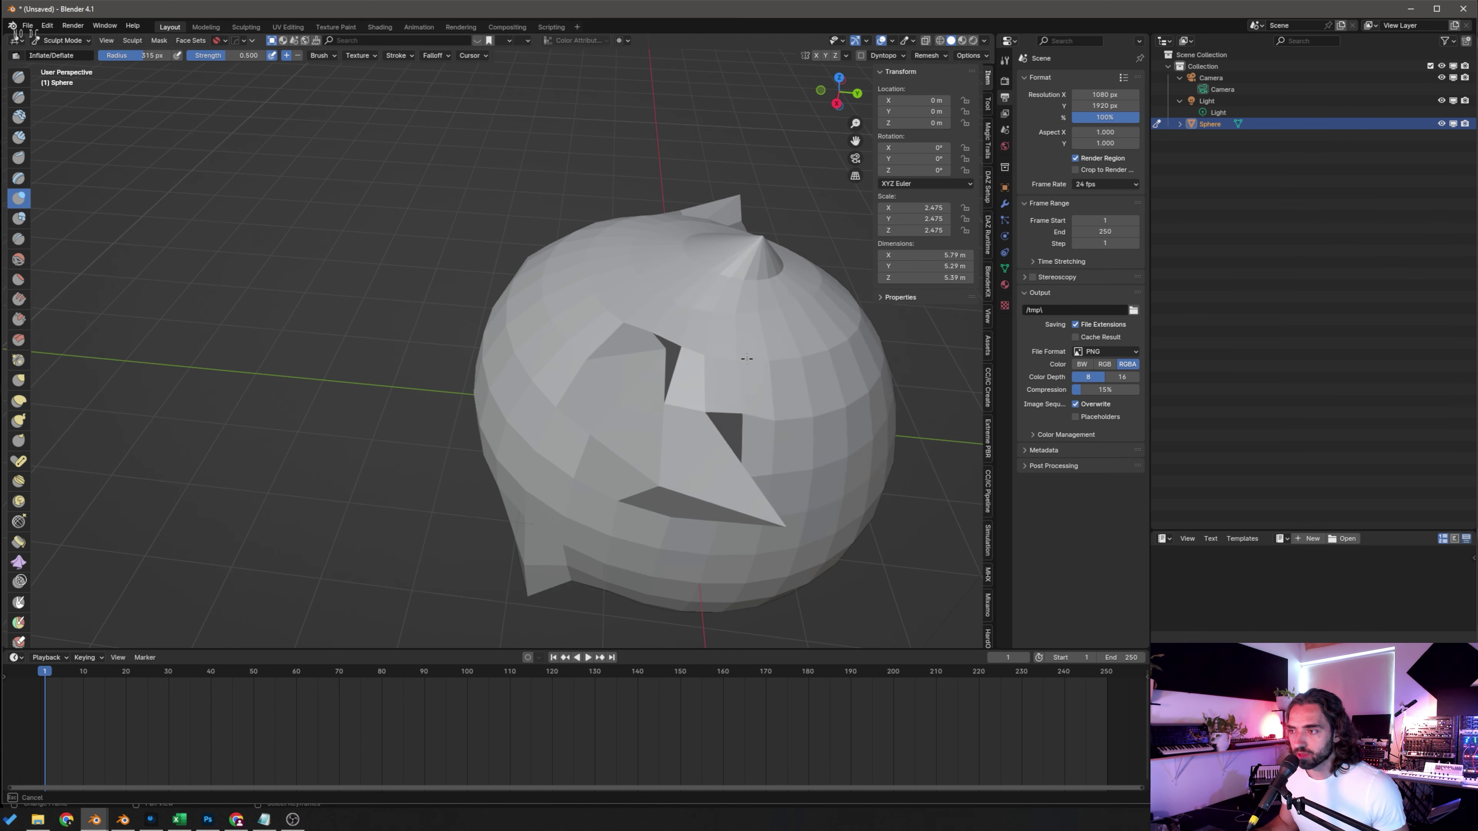
Step: Smooth away the sphere's spikes with an enlarged brush until the mesh forms a plain egg shape
{"action": "scroll", "coordinate": [729, 330], "scroll_direction": "down", "scroll_amount": 3}
{"action": "middle_click_drag", "start_coordinate": [617, 416], "coordinate": [516, 368]}
{"action": "mouse_move", "coordinate": [543, 360]}
{"action": "left_mouse_down"}
{"action": "mouse_move", "coordinate": [552, 301]}
{"action": "mouse_move", "coordinate": [485, 322]}
{"action": "mouse_move", "coordinate": [651, 256]}
{"action": "mouse_move", "coordinate": [631, 343]}
{"action": "mouse_move", "coordinate": [595, 234]}
{"action": "mouse_move", "coordinate": [627, 327]}
{"action": "left_mouse_up"}
{"action": "scroll", "coordinate": [657, 334], "scroll_direction": "up", "scroll_amount": 6}
{"action": "key", "text": "f"}
{"action": "left_click", "coordinate": [568, 288]}
{"action": "key", "text": "shift+c"}
{"action": "key", "text": "f"}
{"action": "left_click", "coordinate": [617, 284]}
Step: Try pulling the egg's side outward with the Grab brush at a 156 px radius
{"action": "key", "text": "g"}
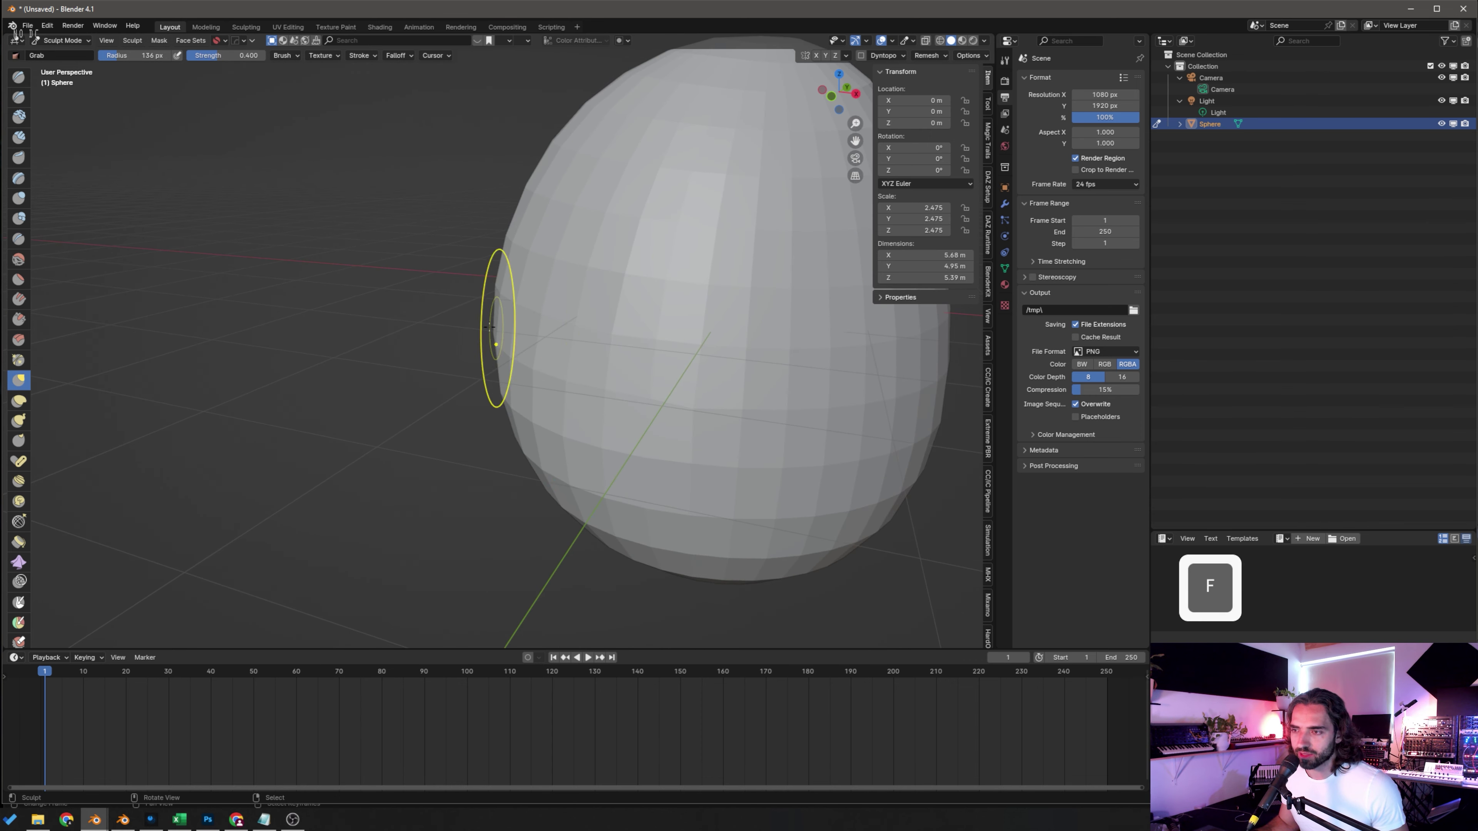
{"action": "left_click_drag", "start_coordinate": [495, 300], "coordinate": [463, 265]}
{"action": "key", "text": "ctrl+z"}
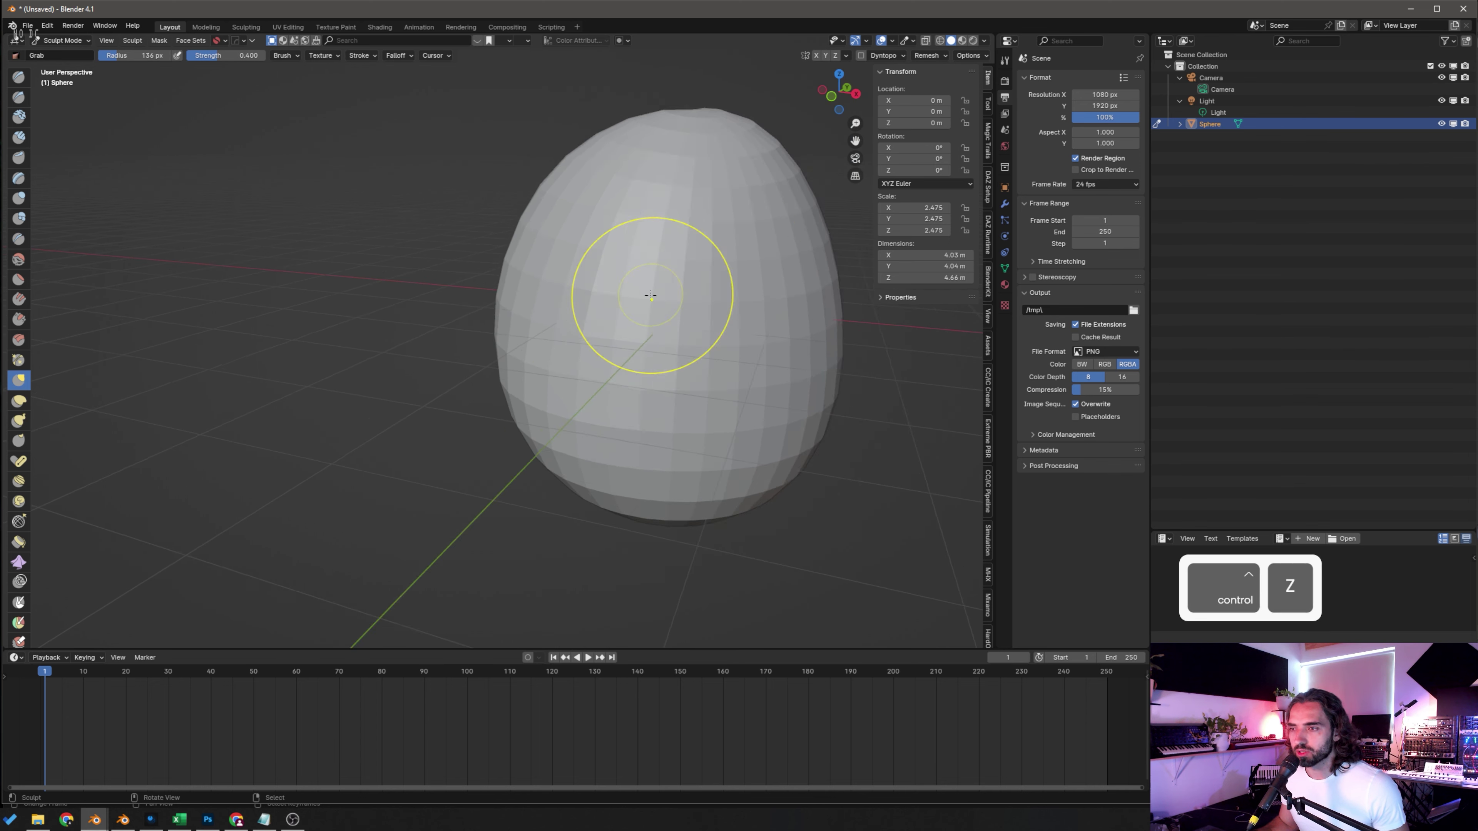
Step: Switch the egg-shaped sphere from Sculpt Mode to Object Mode
{"action": "scroll", "coordinate": [650, 295], "scroll_direction": "down", "scroll_amount": 5}
{"action": "key", "text": "Tab"}
{"action": "key", "text": "Tab"}
{"action": "left_click", "coordinate": [57, 41]}
{"action": "left_click", "coordinate": [63, 63]}
{"action": "middle_click_drag", "start_coordinate": [867, 374], "coordinate": [874, 386]}
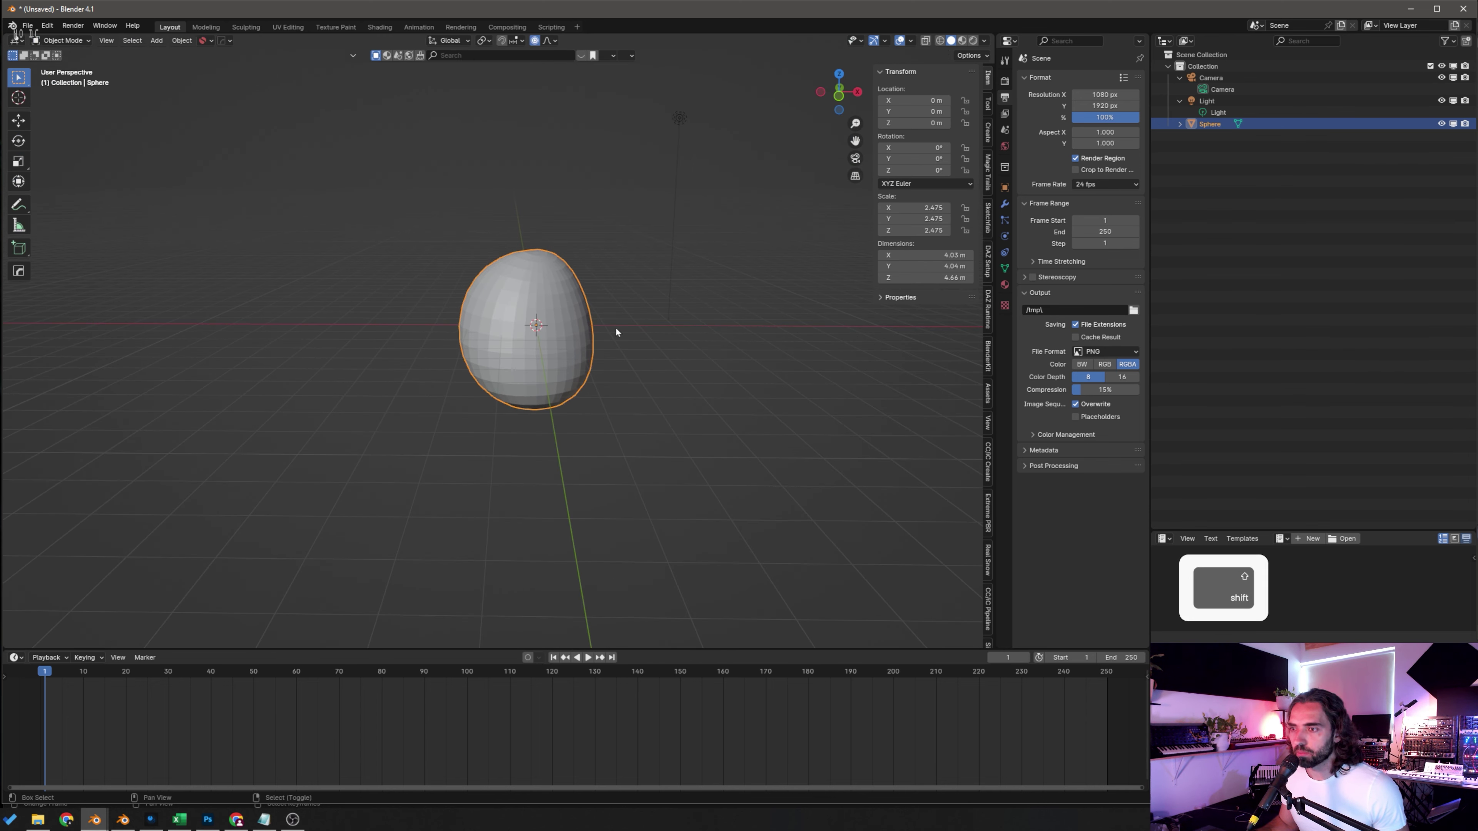
Step: Move the egg aside and add a UV sphere beside it at X about -1.8 m, scaled to about 1.7
{"action": "key", "text": "shift+a"}
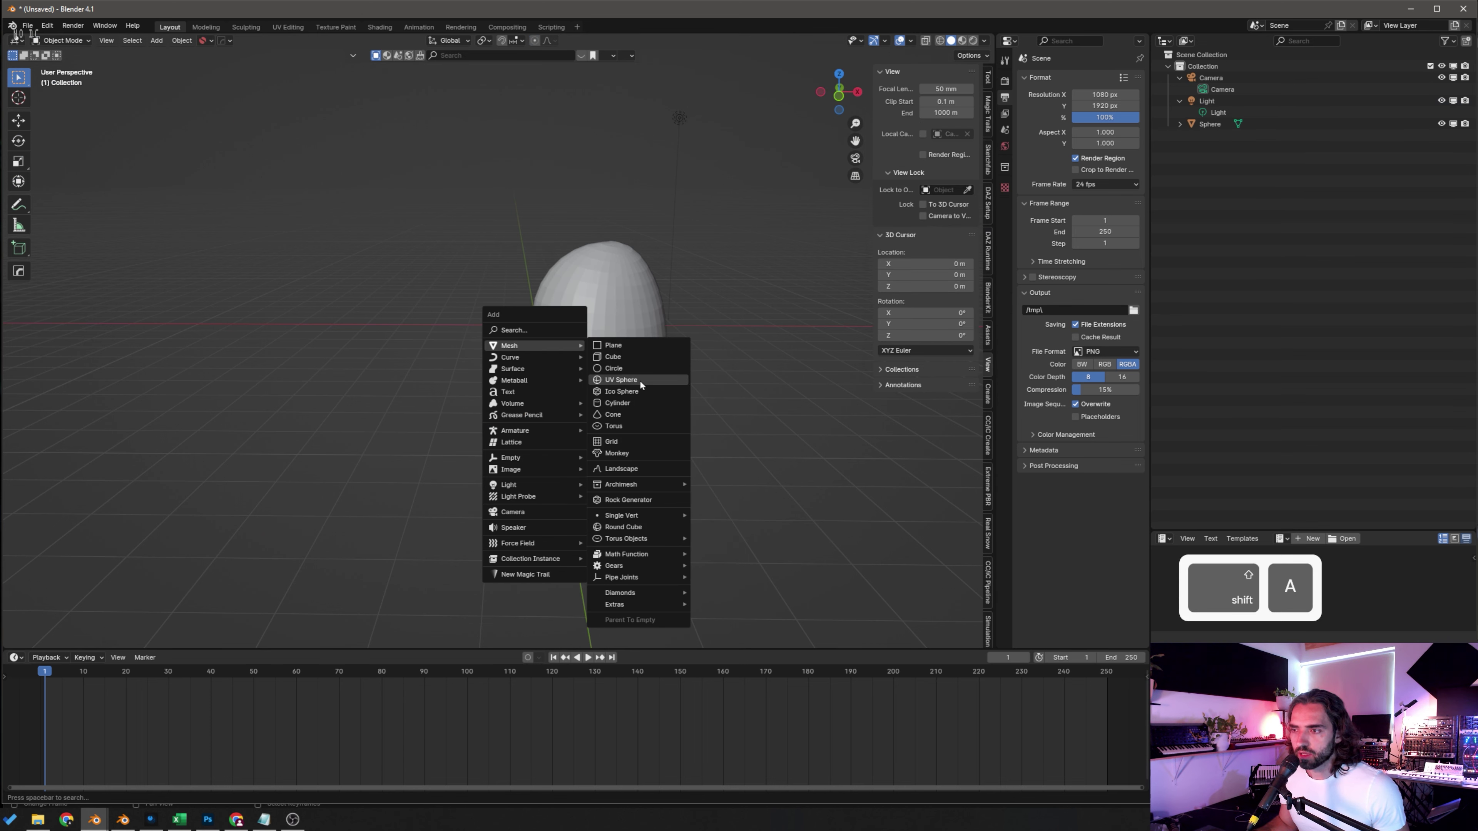
{"action": "left_click", "coordinate": [641, 385]}
{"action": "key", "text": "g"}
{"action": "left_click", "coordinate": [567, 379]}
{"action": "key", "text": "s"}
{"action": "left_click", "coordinate": [647, 384]}
Step: Add a Subdivision Surface modifier with 4 viewport levels to the new sphere and apply it
{"action": "scroll", "coordinate": [652, 371], "scroll_direction": "up", "scroll_amount": 4}
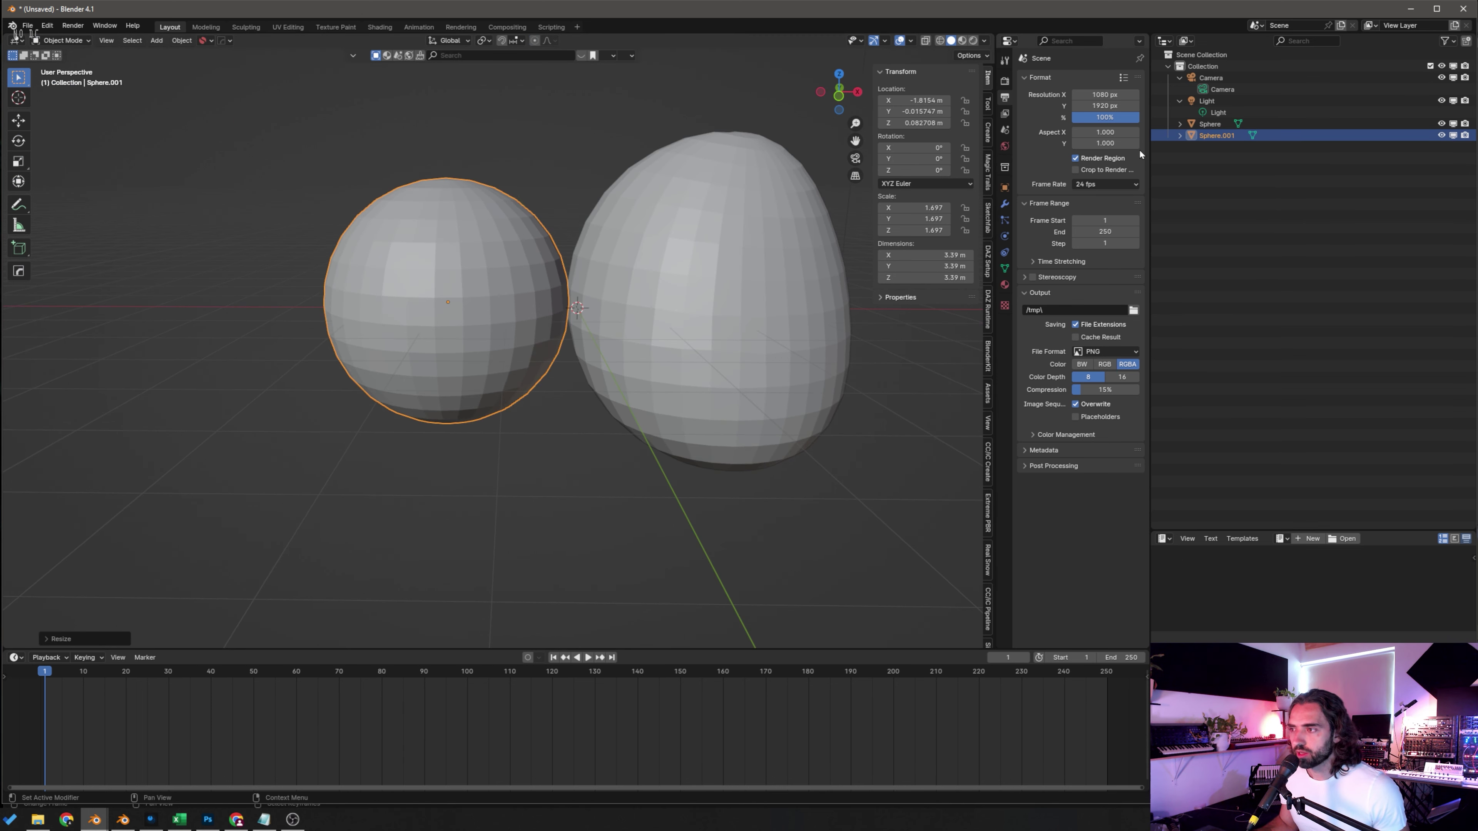
{"action": "left_click", "coordinate": [1005, 204]}
{"action": "left_click", "coordinate": [1065, 80]}
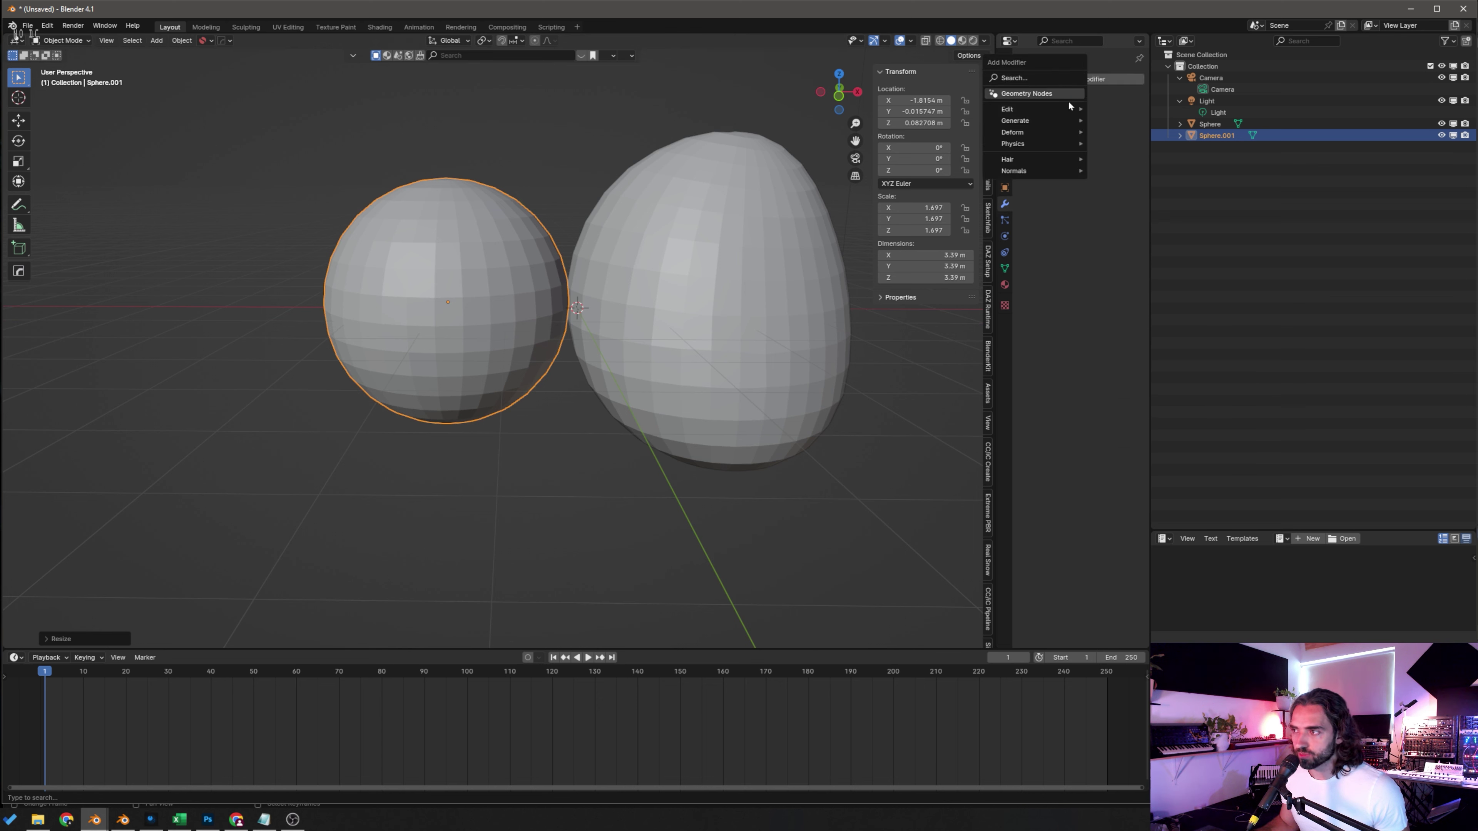
{"action": "mouse_move", "coordinate": [1056, 119]}
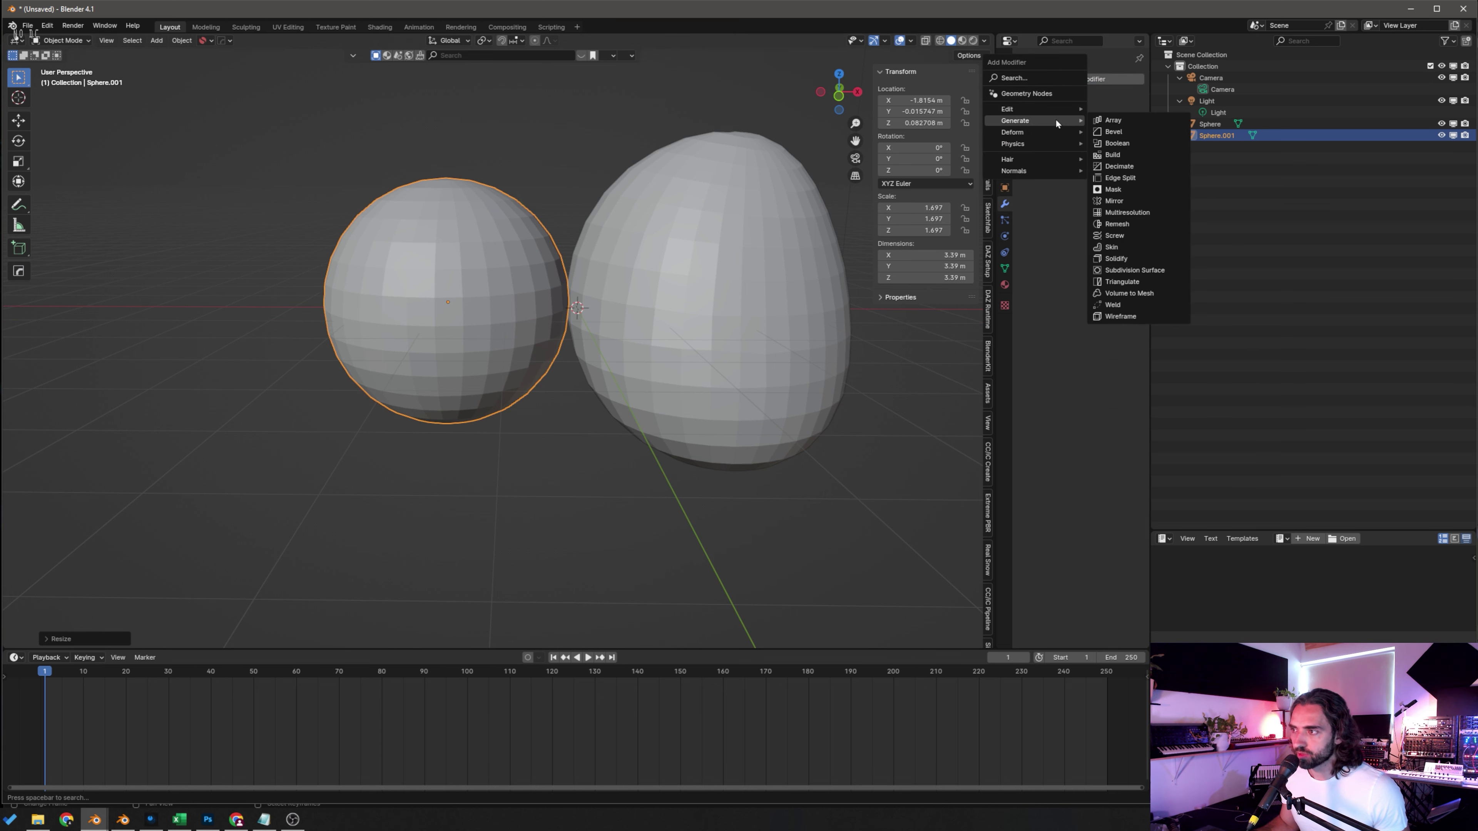
{"action": "left_click", "coordinate": [1155, 271]}
{"action": "left_click", "coordinate": [1124, 130]}
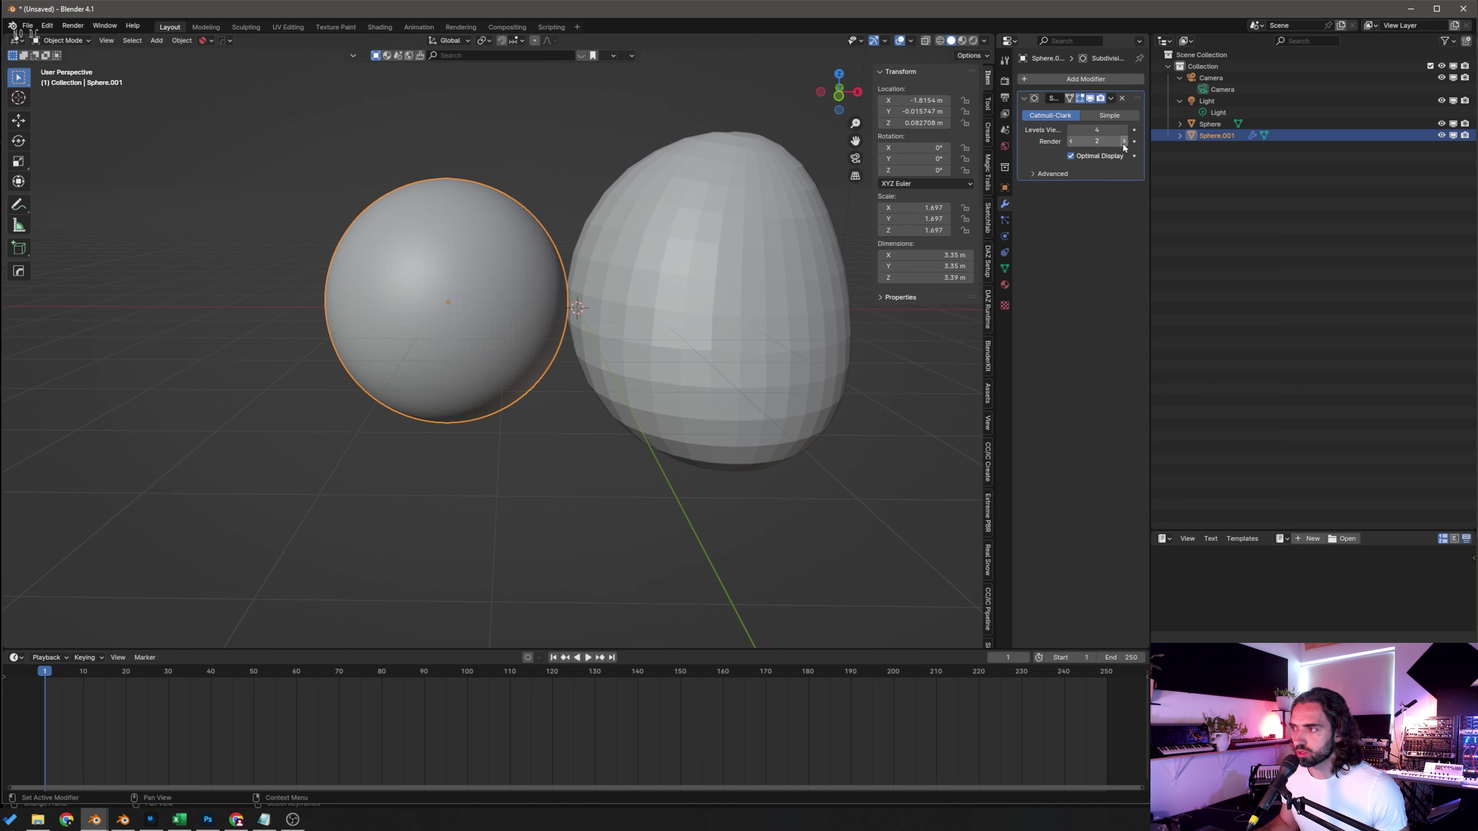
{"action": "left_click", "coordinate": [1112, 98]}
{"action": "left_click", "coordinate": [1123, 112]}
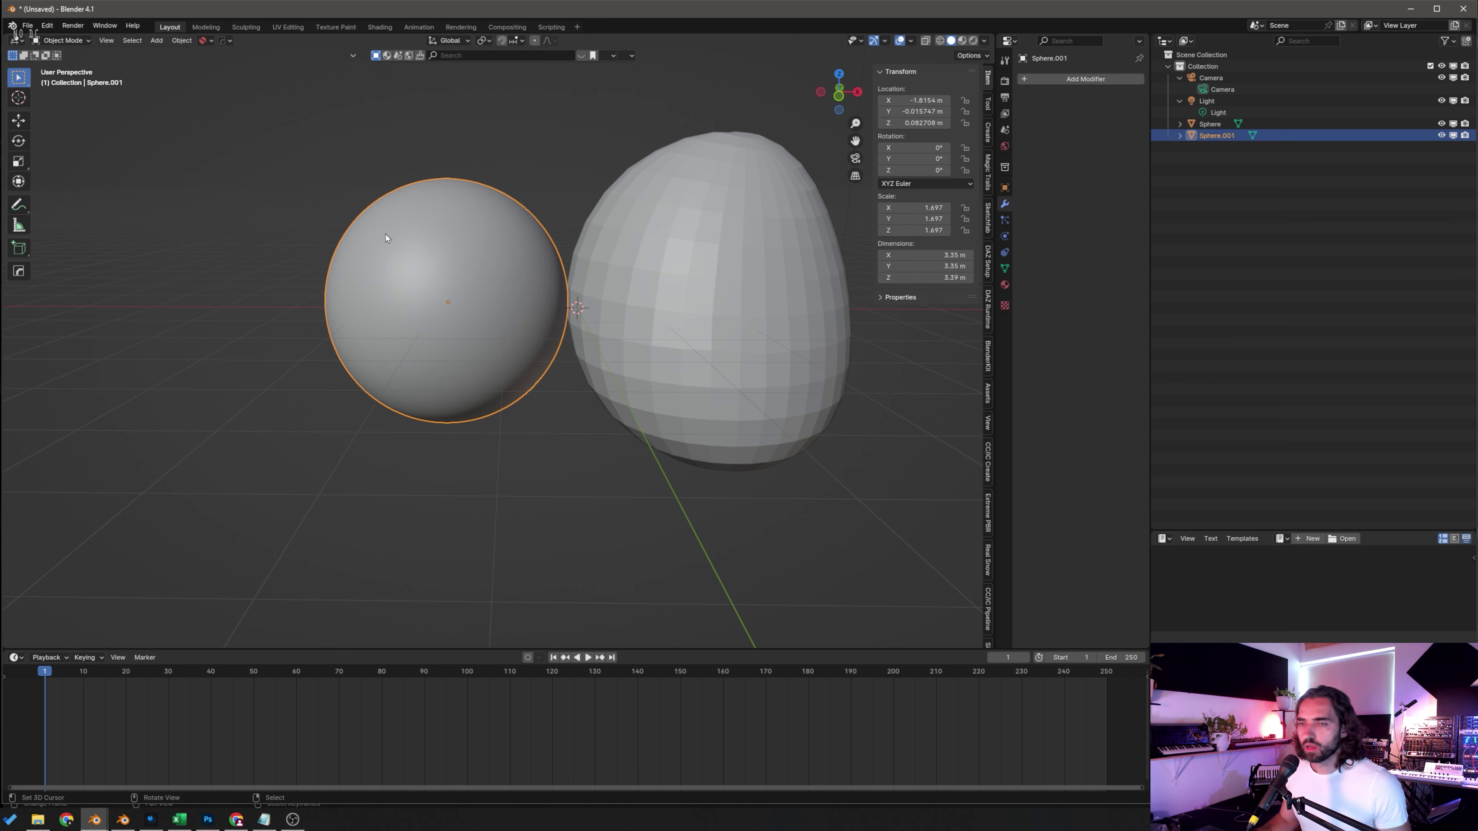
Step: Switch the smooth sphere to Sculpt Mode and pull bumps out of its side and top with the Grab brush
{"action": "left_click", "coordinate": [64, 40]}
{"action": "left_click", "coordinate": [64, 80]}
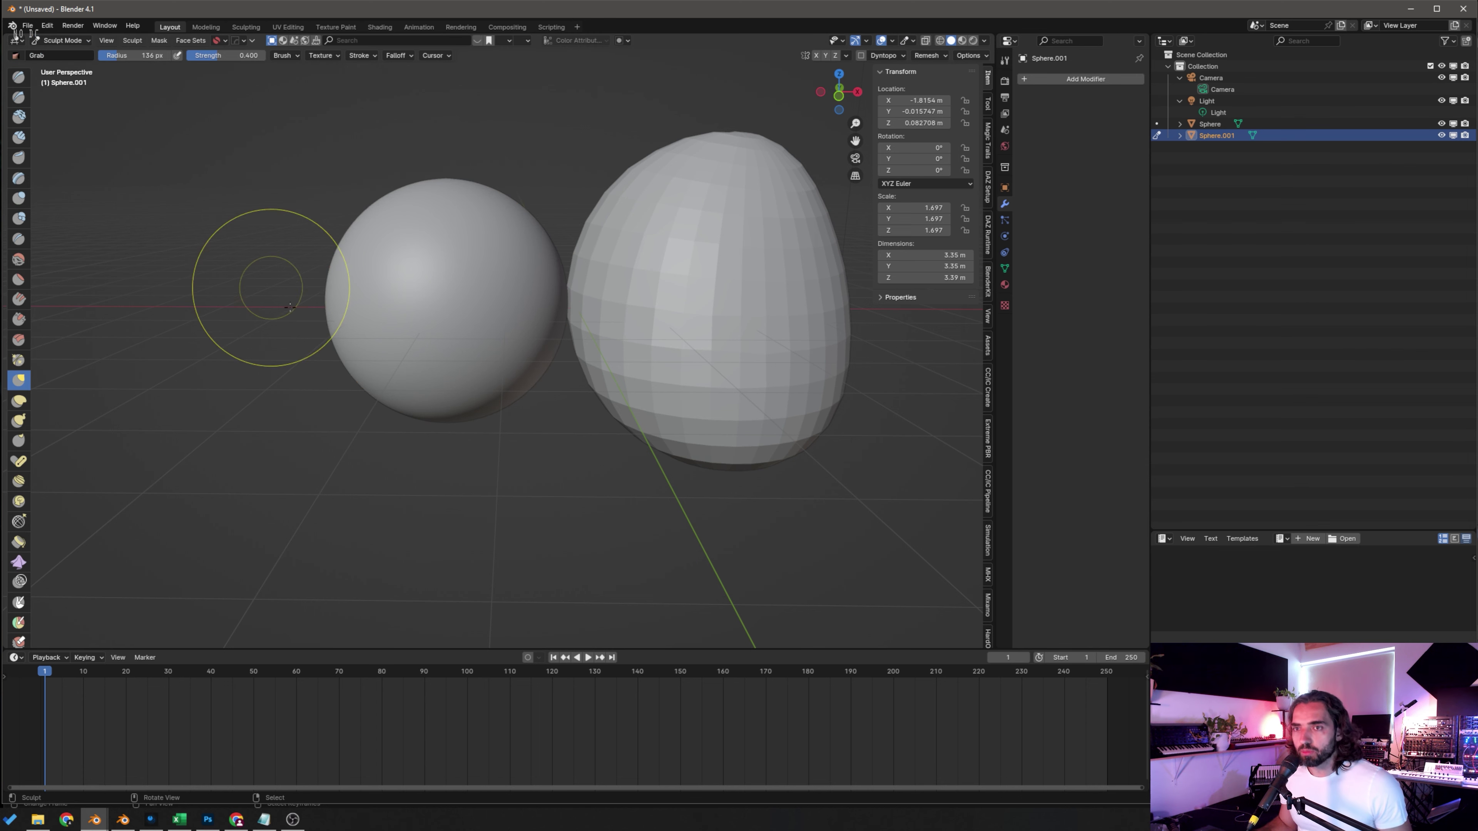
{"action": "left_click_drag", "start_coordinate": [360, 304], "coordinate": [276, 244]}
{"action": "left_click_drag", "start_coordinate": [372, 231], "coordinate": [396, 146]}
{"action": "left_click_drag", "start_coordinate": [476, 211], "coordinate": [508, 171]}
{"action": "mouse_move", "coordinate": [466, 275]}
{"action": "middle_mouse_down"}
{"action": "mouse_move", "coordinate": [455, 259]}
{"action": "mouse_move", "coordinate": [445, 287]}
{"action": "mouse_move", "coordinate": [471, 262]}
{"action": "middle_mouse_up"}
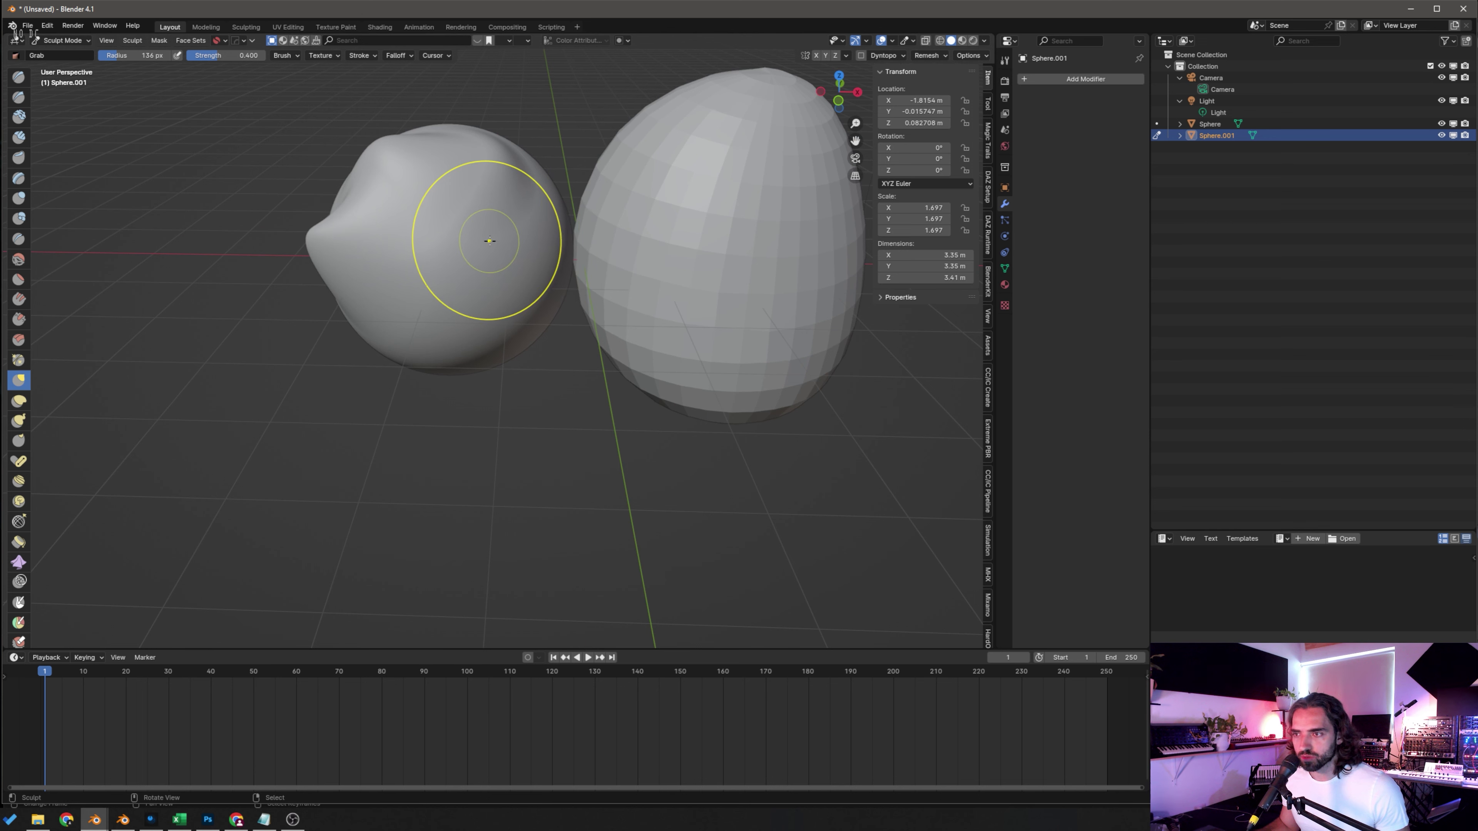
Step: Carve wrinkles into the smooth sphere's front and side with the Crease brush at a 50 px radius
{"action": "key", "text": "shift+c"}
{"action": "key", "text": "f"}
{"action": "left_click", "coordinate": [440, 232]}
{"action": "scroll", "coordinate": [440, 256], "scroll_direction": "up", "scroll_amount": 2}
{"action": "mouse_move", "coordinate": [379, 252]}
{"action": "left_mouse_down", "text": "shift"}
{"action": "mouse_move", "coordinate": [469, 342]}
{"action": "mouse_move", "coordinate": [412, 266]}
{"action": "mouse_move", "coordinate": [476, 238]}
{"action": "mouse_move", "coordinate": [518, 250]}
{"action": "mouse_move", "coordinate": [445, 282]}
{"action": "mouse_move", "coordinate": [518, 195]}
{"action": "mouse_move", "coordinate": [367, 279]}
{"action": "left_mouse_up", "text": "shift"}
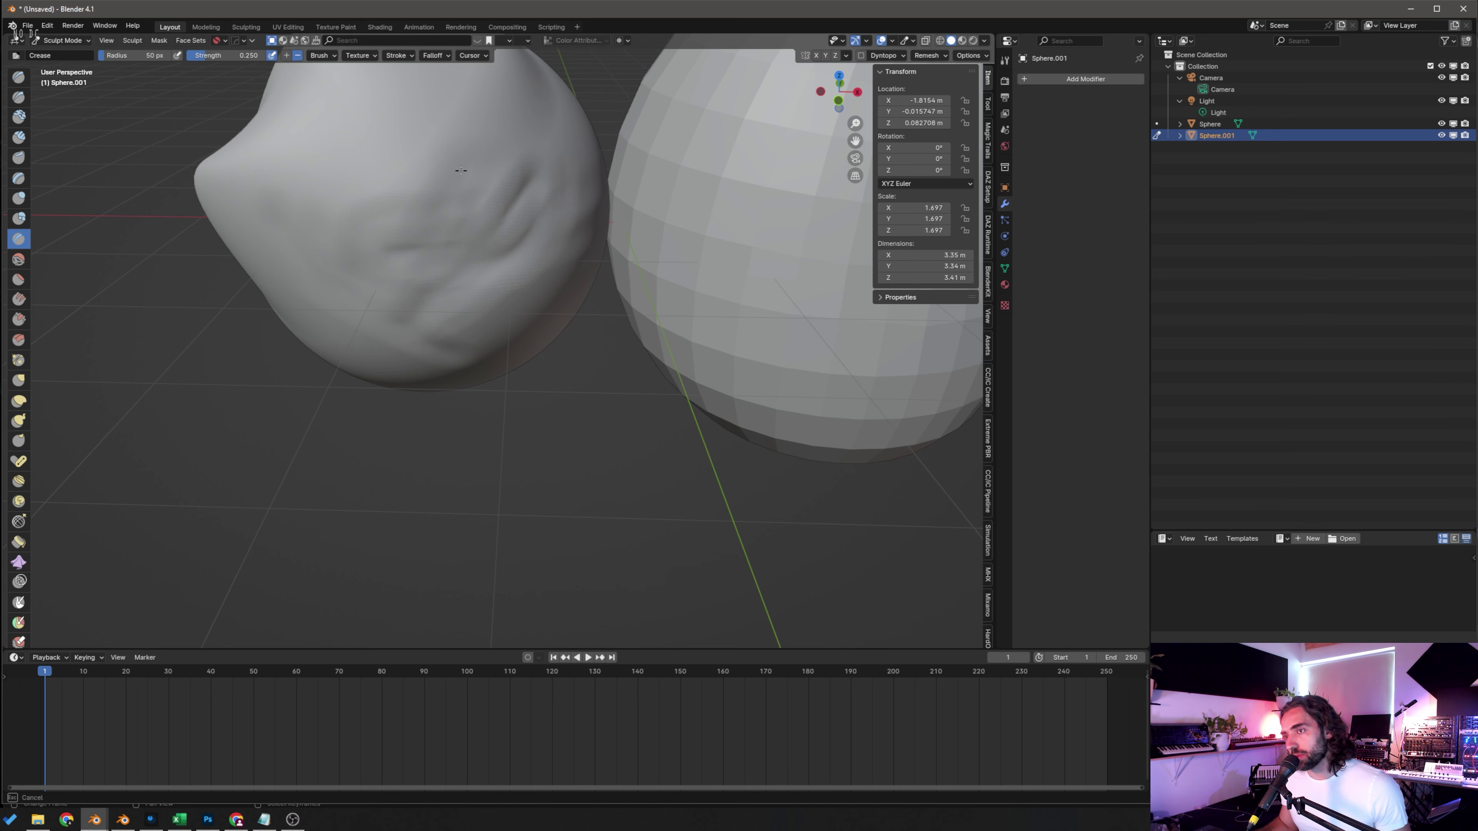
{"action": "middle_click_drag", "start_coordinate": [461, 169], "coordinate": [476, 173]}
{"action": "left_click_drag", "start_coordinate": [611, 144], "coordinate": [697, 226]}
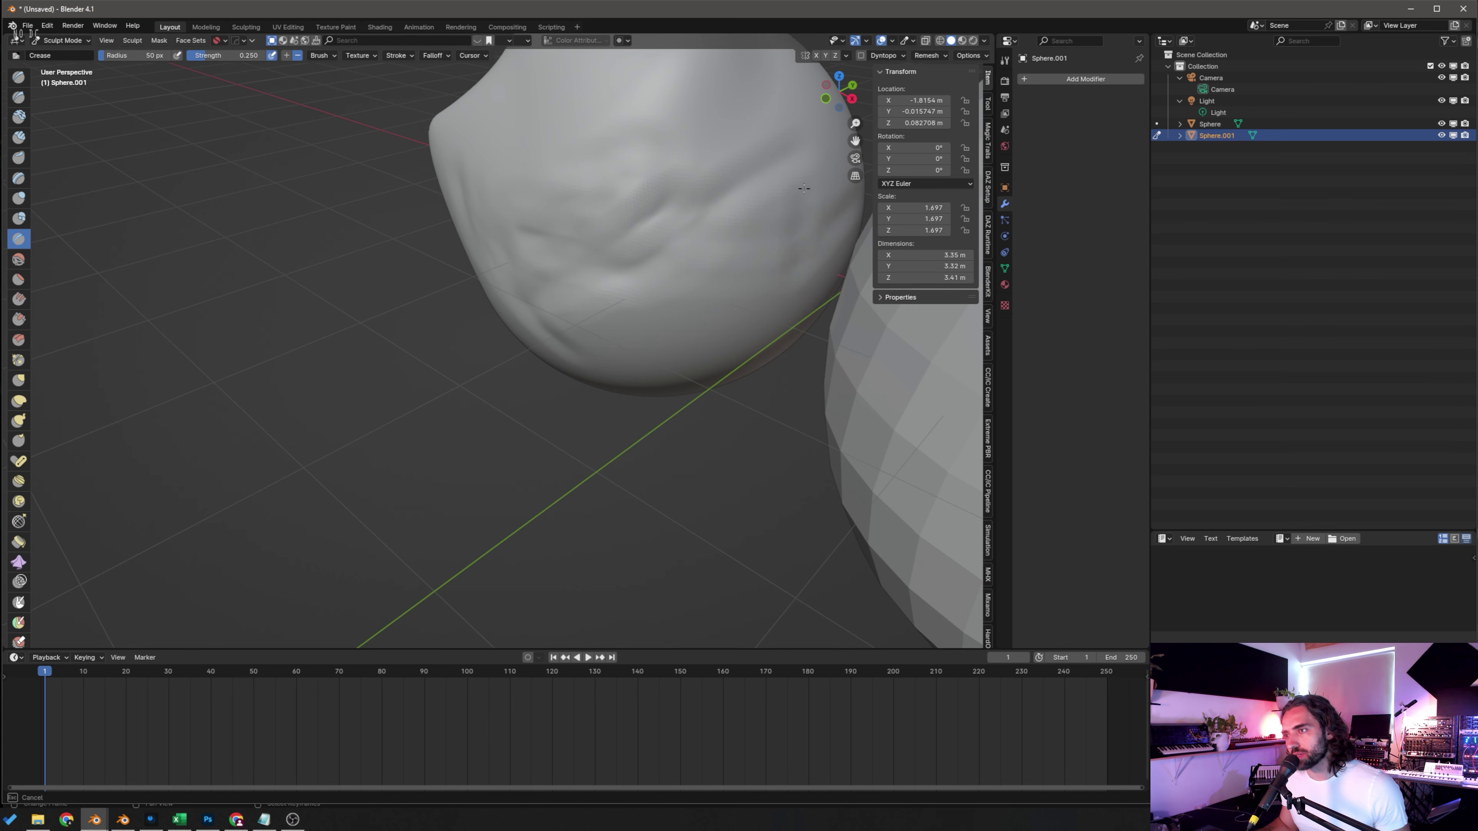
{"action": "middle_click_drag", "start_coordinate": [781, 296], "coordinate": [410, 215]}
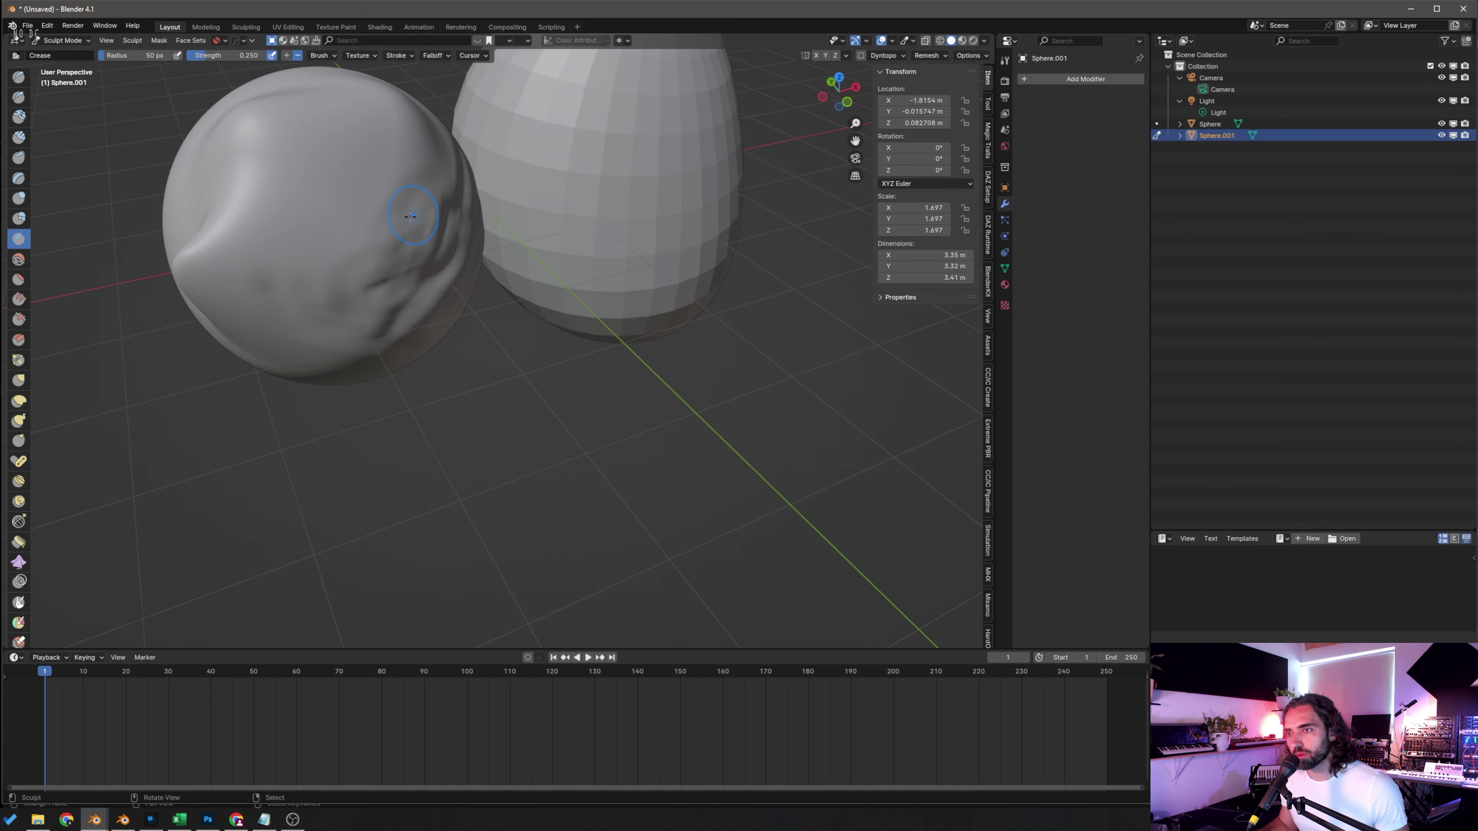
Step: Enlarge the Crease brush to a 95 px radius and carve deeper folds across the sphere's front
{"action": "key", "text": "f"}
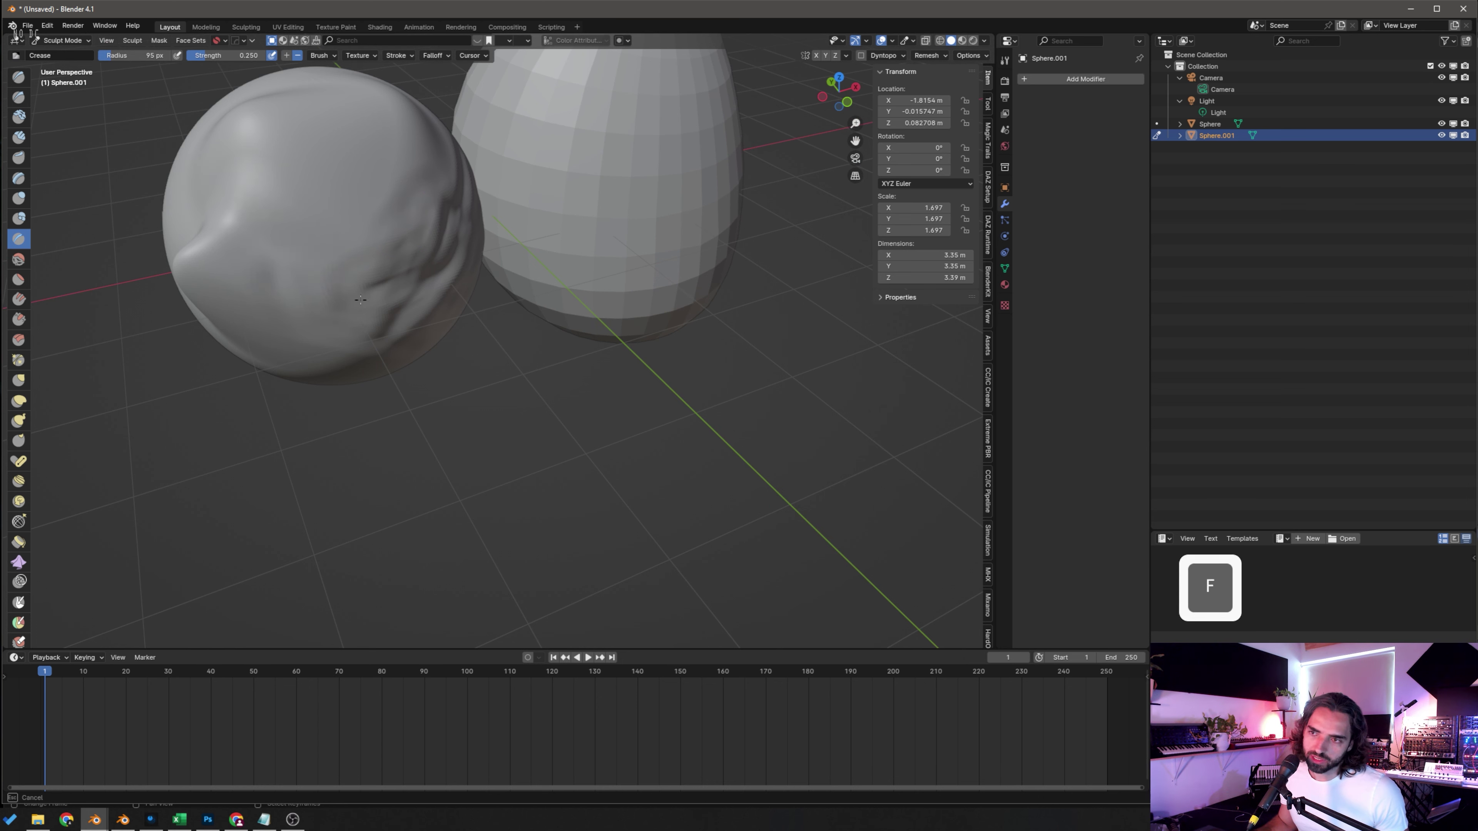
{"action": "mouse_move", "coordinate": [319, 256]}
{"action": "left_mouse_down"}
{"action": "mouse_move", "coordinate": [399, 285]}
{"action": "mouse_move", "coordinate": [379, 239]}
{"action": "mouse_move", "coordinate": [385, 273]}
{"action": "left_mouse_up"}
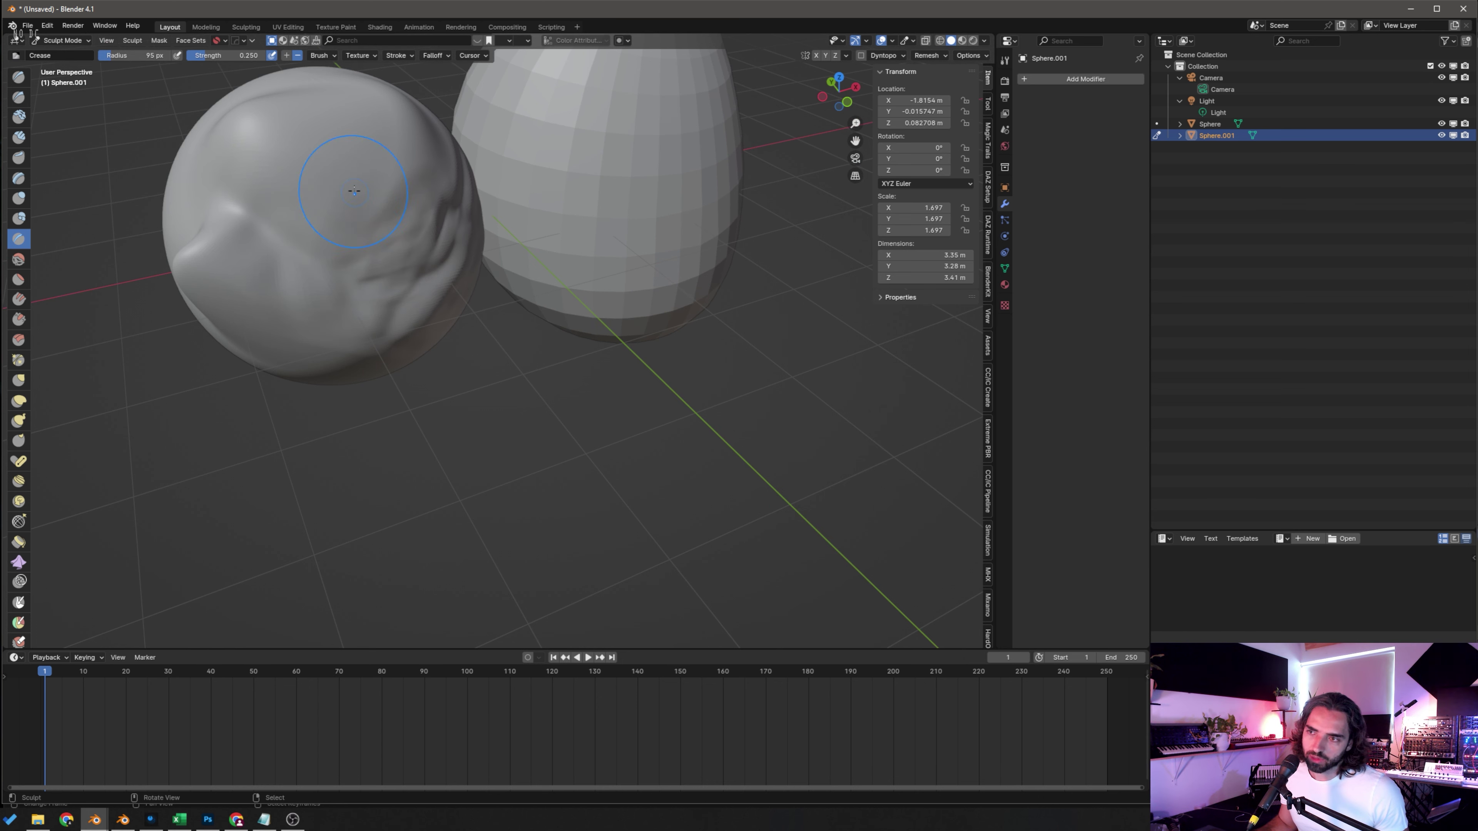
{"action": "scroll", "coordinate": [381, 250], "scroll_direction": "up", "scroll_amount": 3}
{"action": "scroll", "coordinate": [300, 265], "scroll_direction": "up", "scroll_amount": 2}
{"action": "mouse_move", "coordinate": [299, 265]}
{"action": "middle_mouse_down", "text": "shift"}
{"action": "mouse_move", "coordinate": [423, 344]}
{"action": "mouse_move", "coordinate": [344, 307]}
{"action": "mouse_move", "coordinate": [368, 349]}
{"action": "middle_mouse_up", "text": "shift"}
{"action": "key", "text": "shift+c"}
{"action": "mouse_move", "coordinate": [407, 390]}
{"action": "left_mouse_down"}
{"action": "mouse_move", "coordinate": [478, 429]}
{"action": "mouse_move", "coordinate": [553, 432]}
{"action": "mouse_move", "coordinate": [506, 422]}
{"action": "left_mouse_up"}
Step: Soften the front crease with a larger brush, then build up rough strokes over it with Clay Strips at 120 px
{"action": "key", "text": "f"}
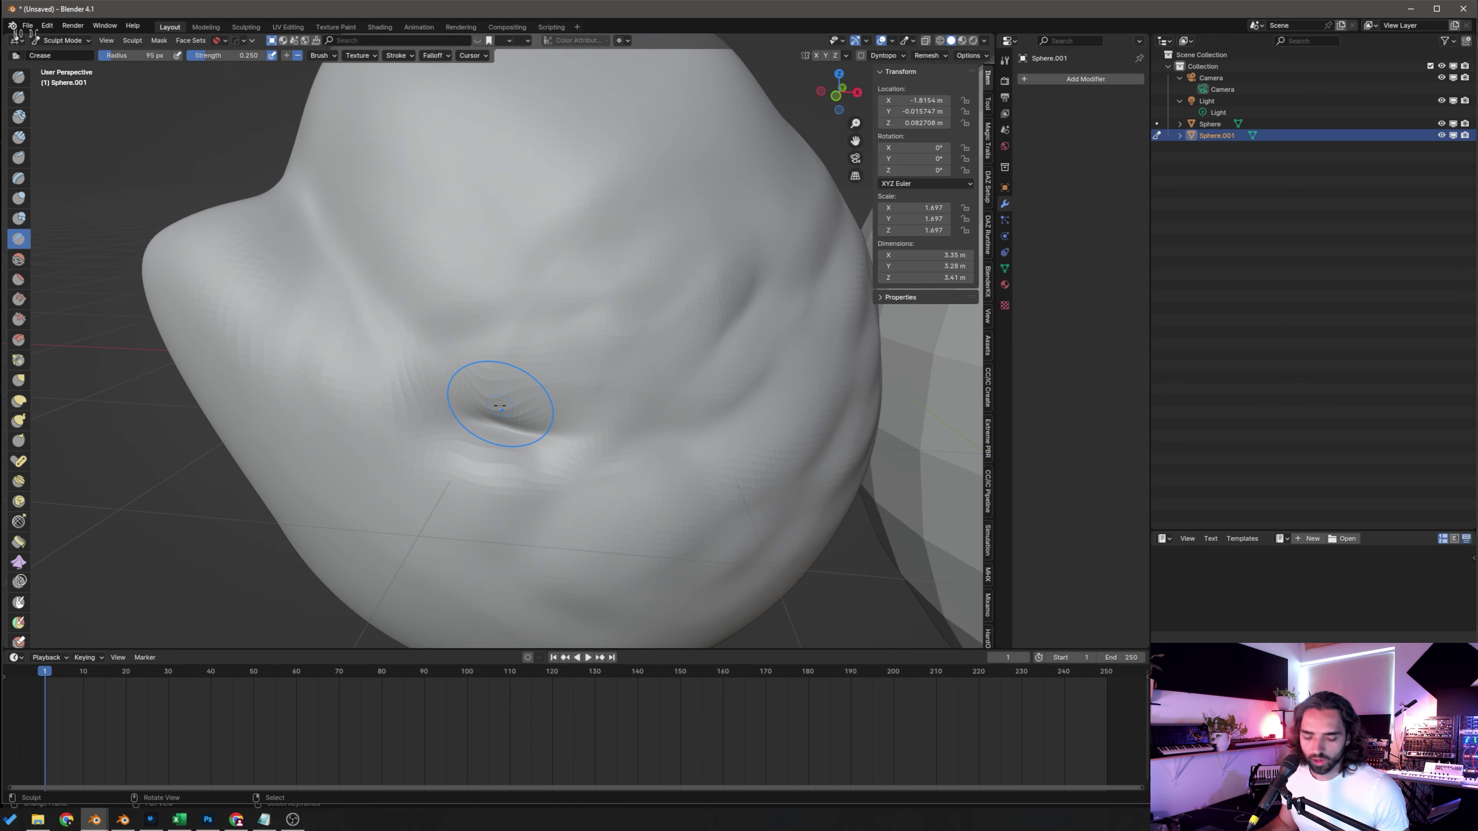
{"action": "left_click", "coordinate": [541, 404]}
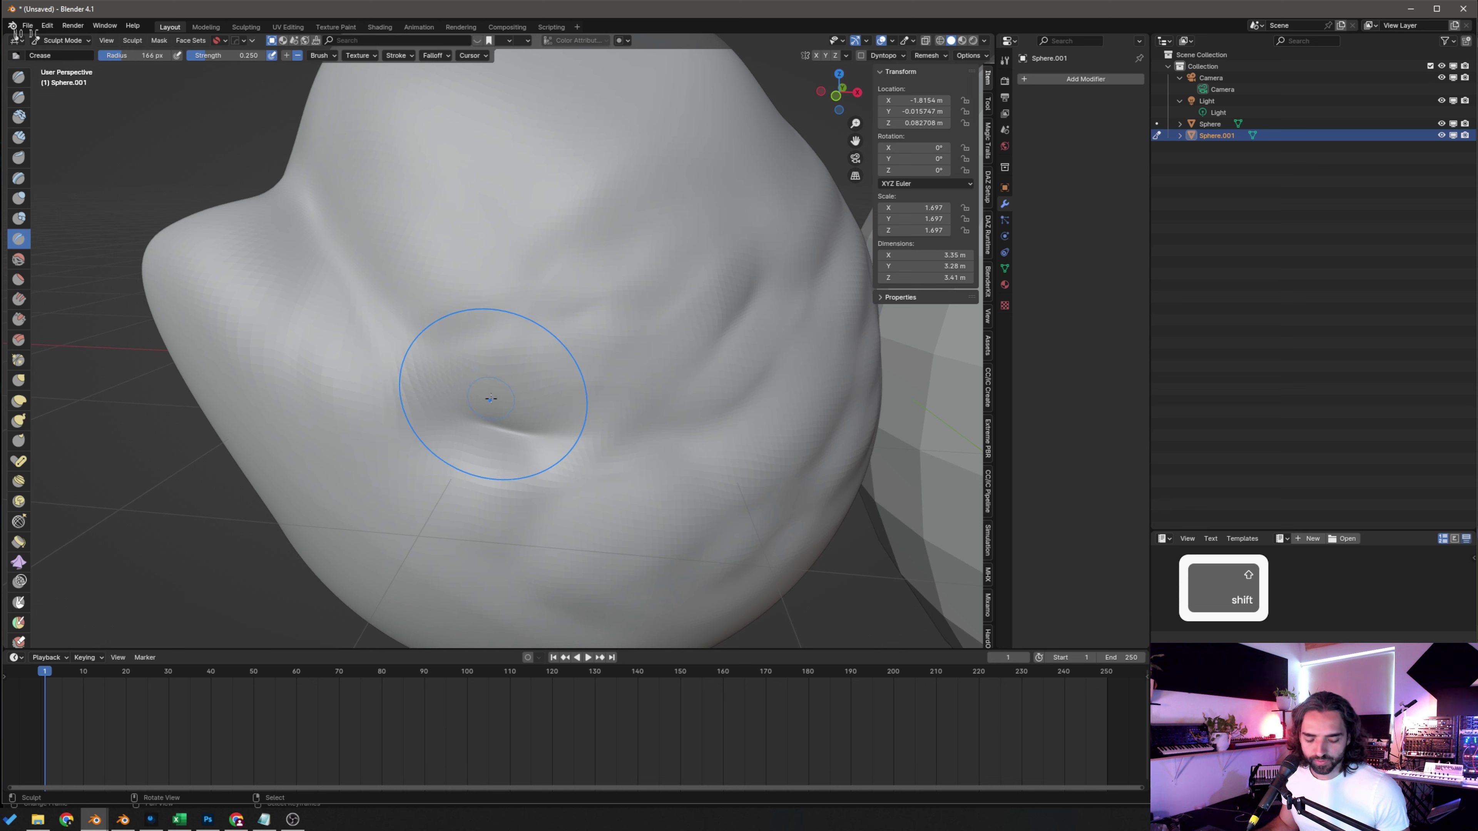
{"action": "key", "text": "f"}
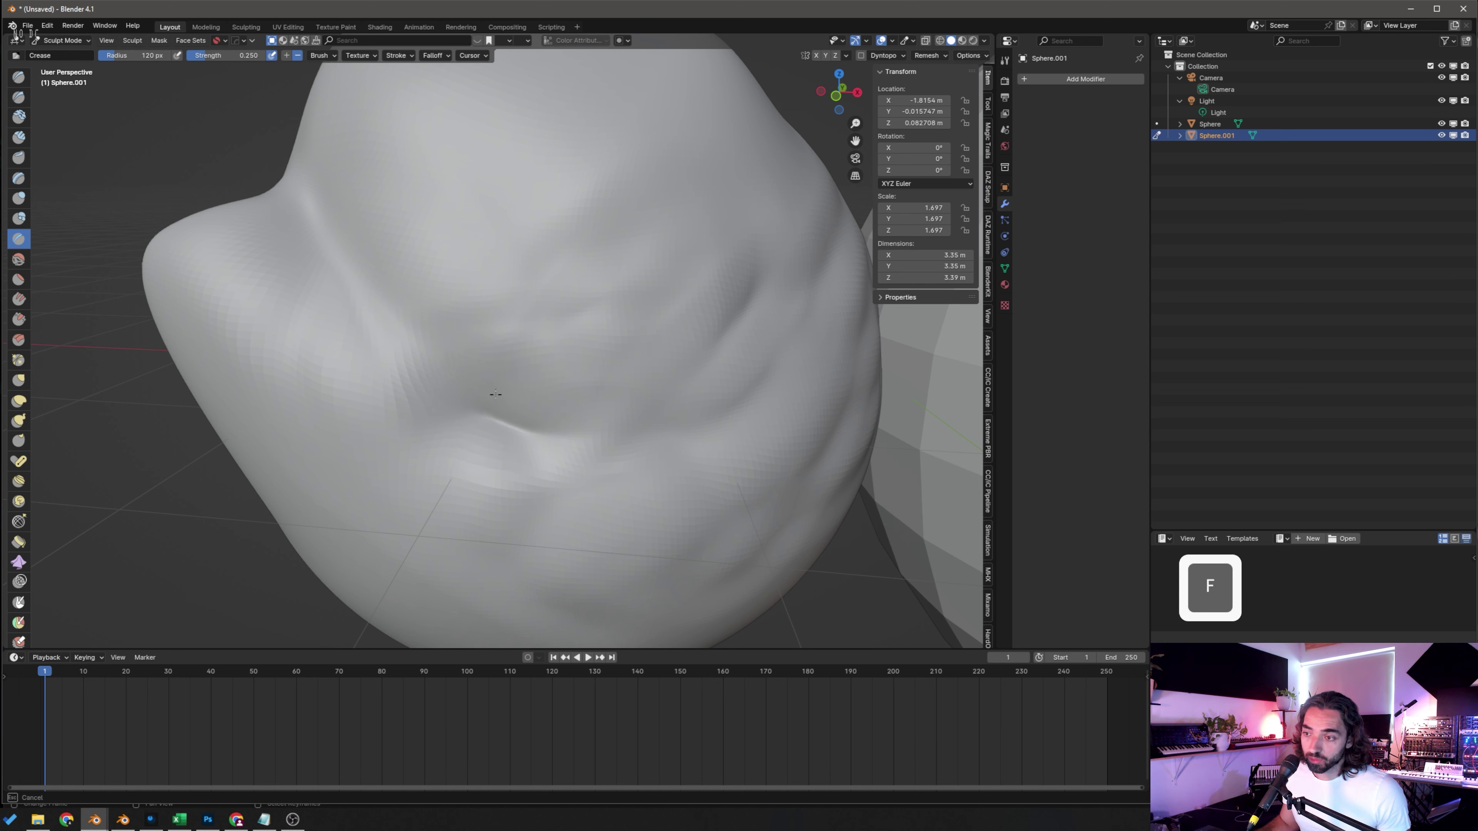
{"action": "left_click", "coordinate": [495, 394]}
{"action": "key", "text": "c"}
{"action": "mouse_move", "coordinate": [459, 390]}
{"action": "left_mouse_down"}
{"action": "mouse_move", "coordinate": [589, 356]}
{"action": "mouse_move", "coordinate": [692, 265]}
{"action": "mouse_move", "coordinate": [571, 356]}
{"action": "left_mouse_up"}
Step: Examine the sculpted sphere's vertex density in Edit Mode and return it to Sculpt Mode
{"action": "key", "text": "Tab"}
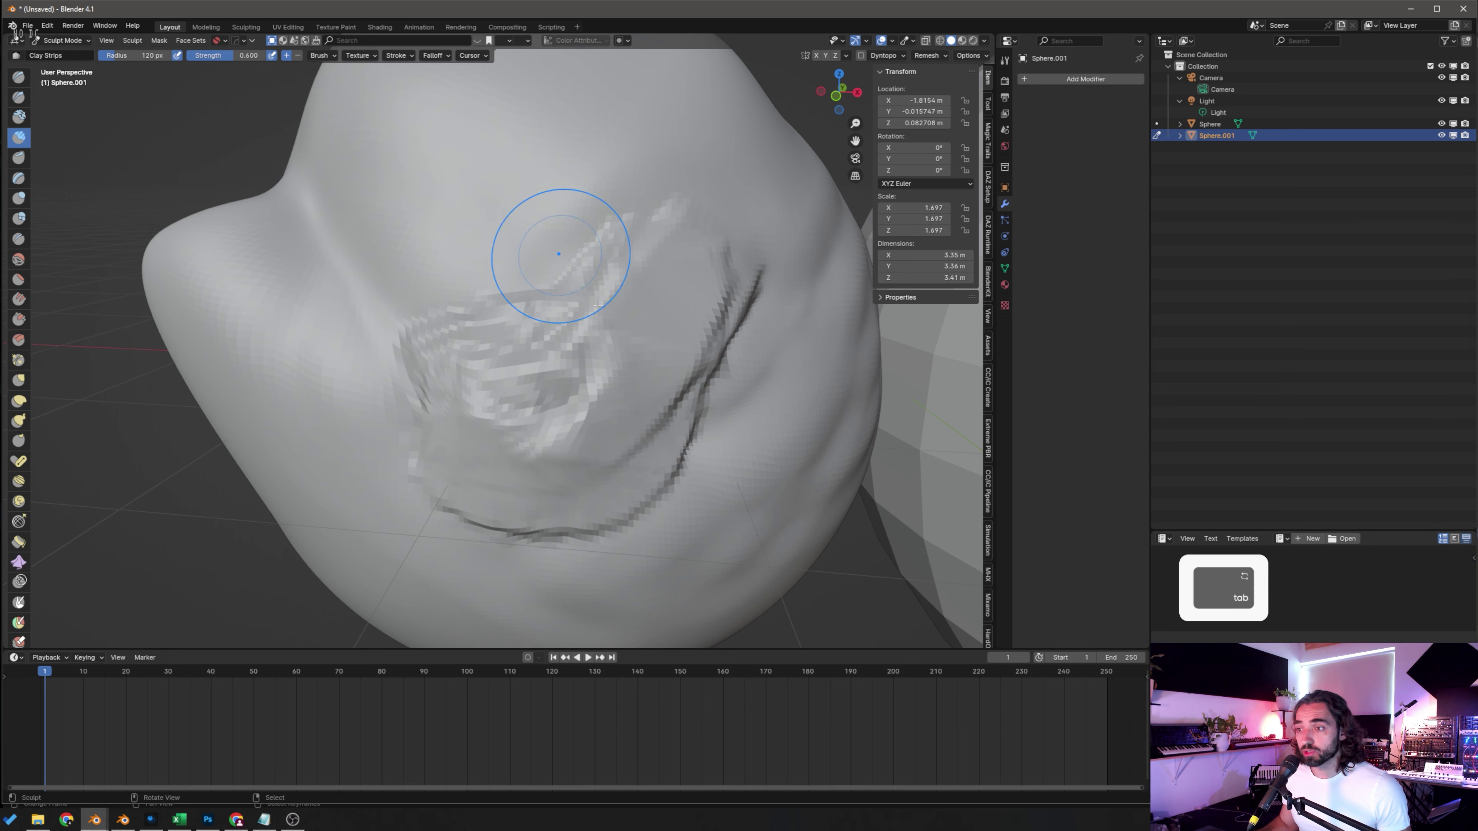
{"action": "scroll", "coordinate": [588, 355], "scroll_direction": "down", "scroll_amount": 2}
{"action": "scroll", "coordinate": [584, 363], "scroll_direction": "up", "scroll_amount": 3}
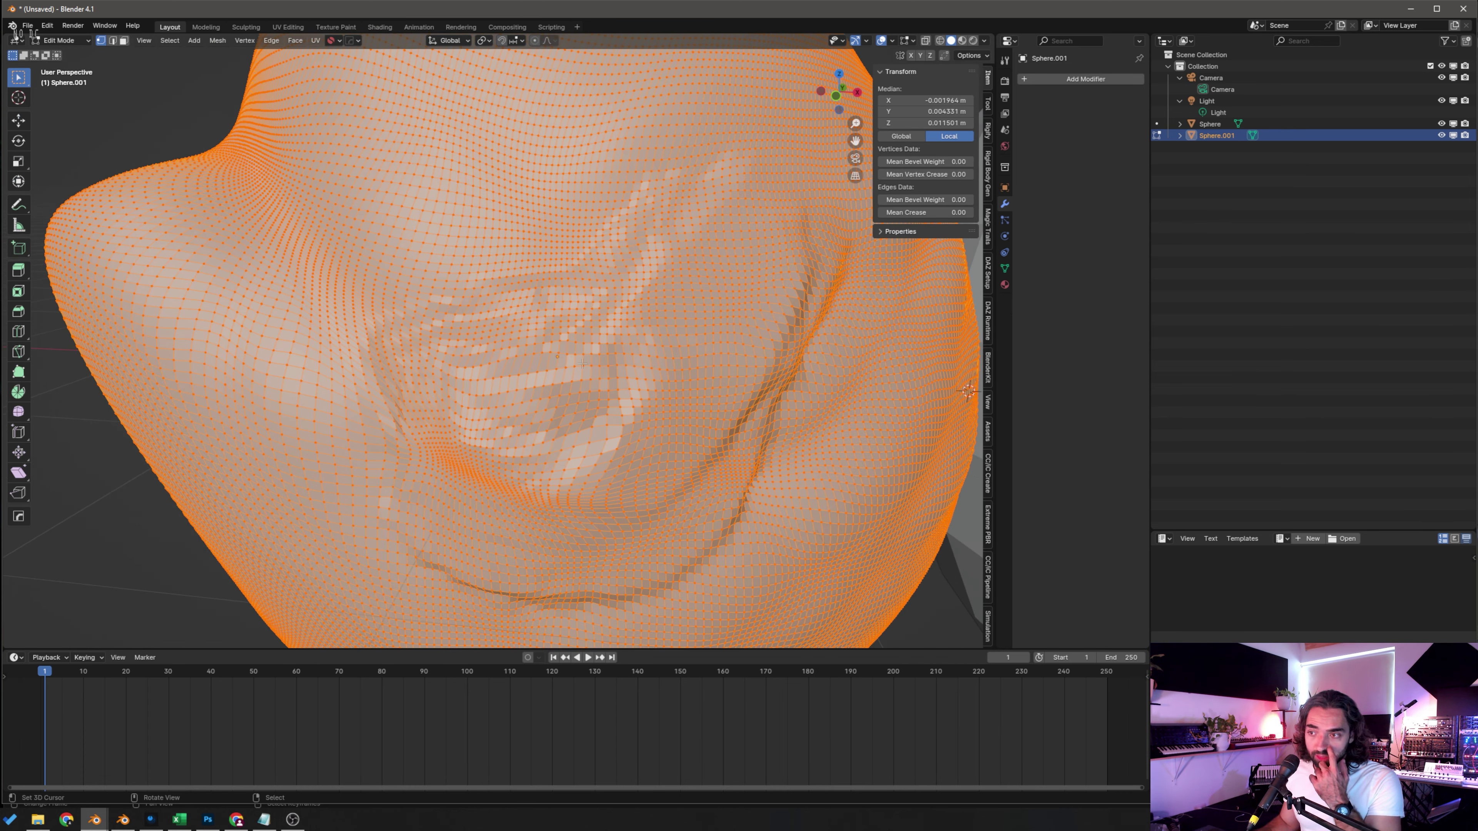
{"action": "scroll", "coordinate": [599, 315], "scroll_direction": "down", "scroll_amount": 3}
{"action": "key", "text": "Tab"}
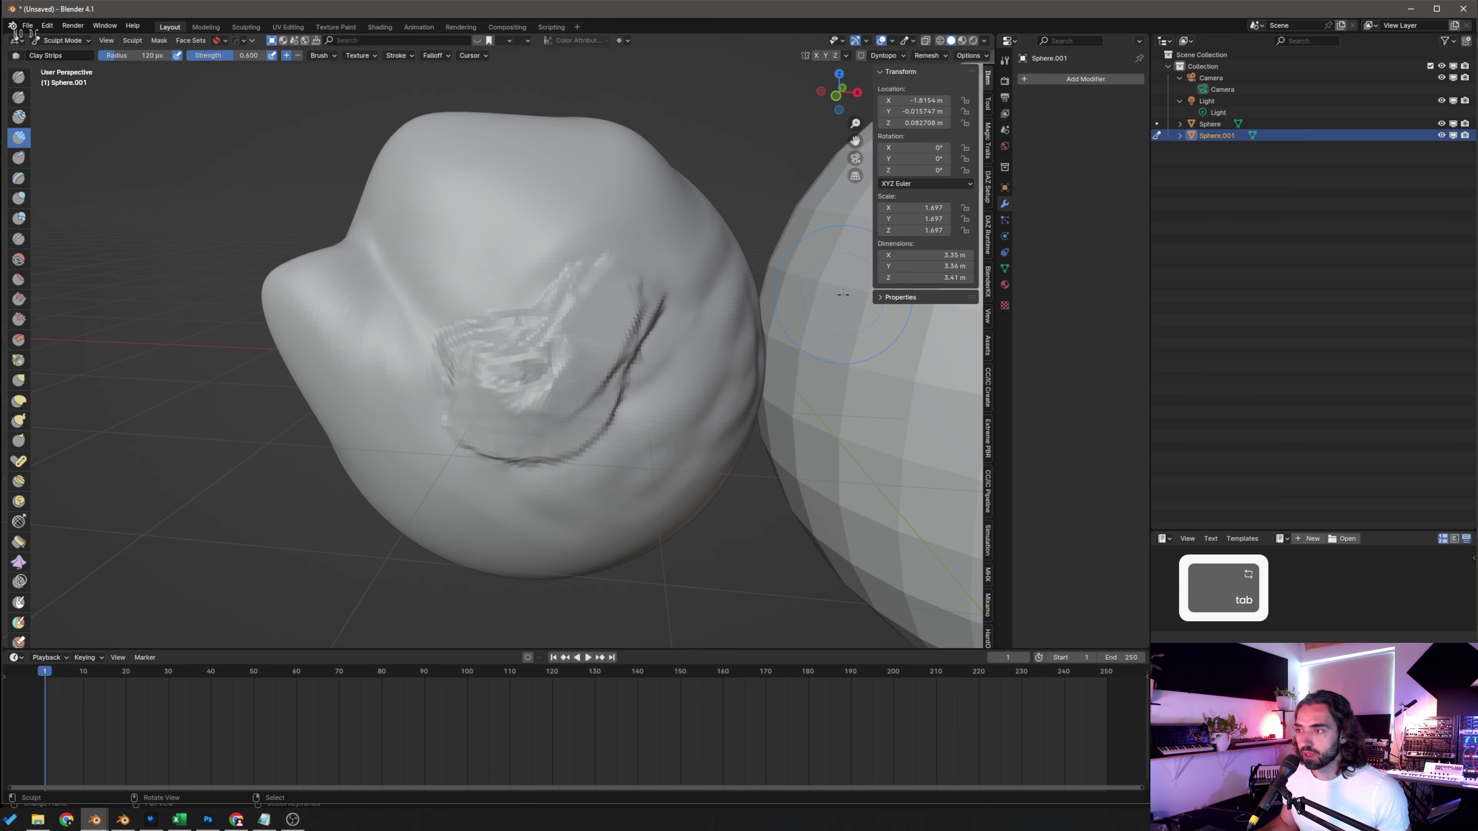
Step: Return the sculpted sphere to Object Mode and check the egg's vertices in Edit Mode for comparison
{"action": "left_click", "coordinate": [48, 40]}
{"action": "left_click", "coordinate": [48, 54]}
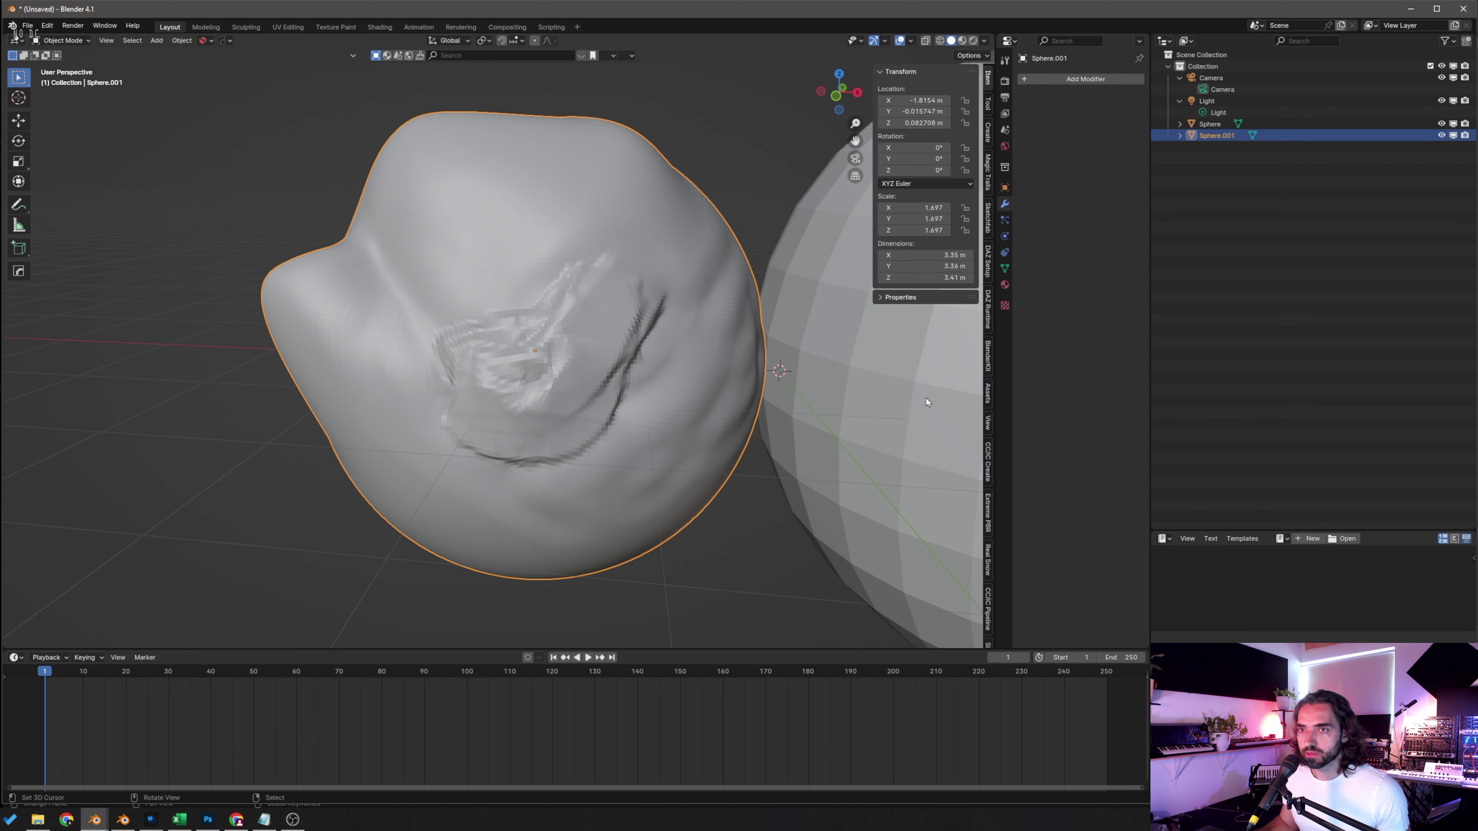
{"action": "left_click", "coordinate": [929, 408]}
{"action": "key", "text": "Tab"}
{"action": "scroll", "coordinate": [793, 391], "scroll_direction": "down", "scroll_amount": 5}
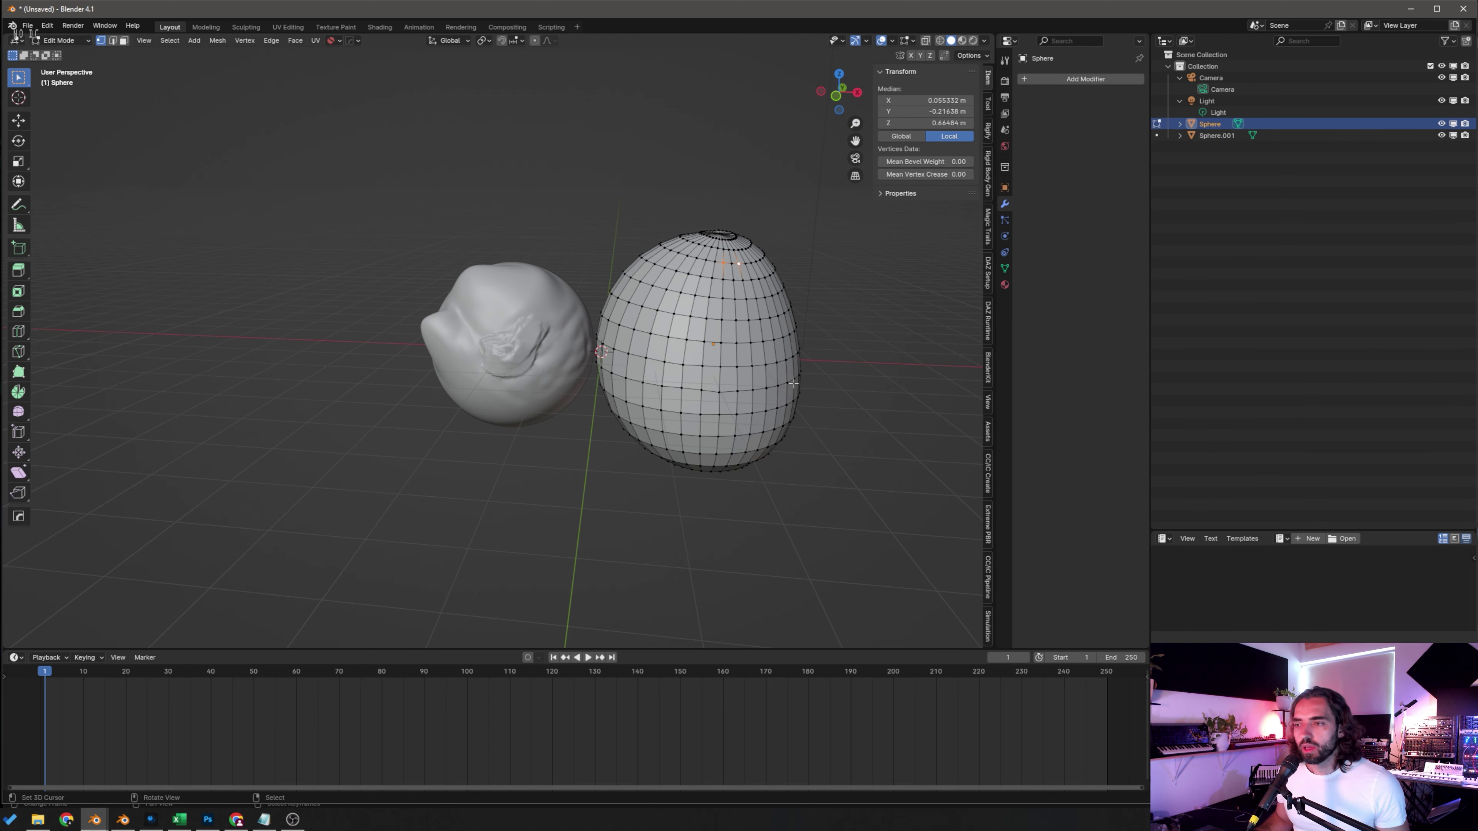
{"action": "key", "text": "Tab"}
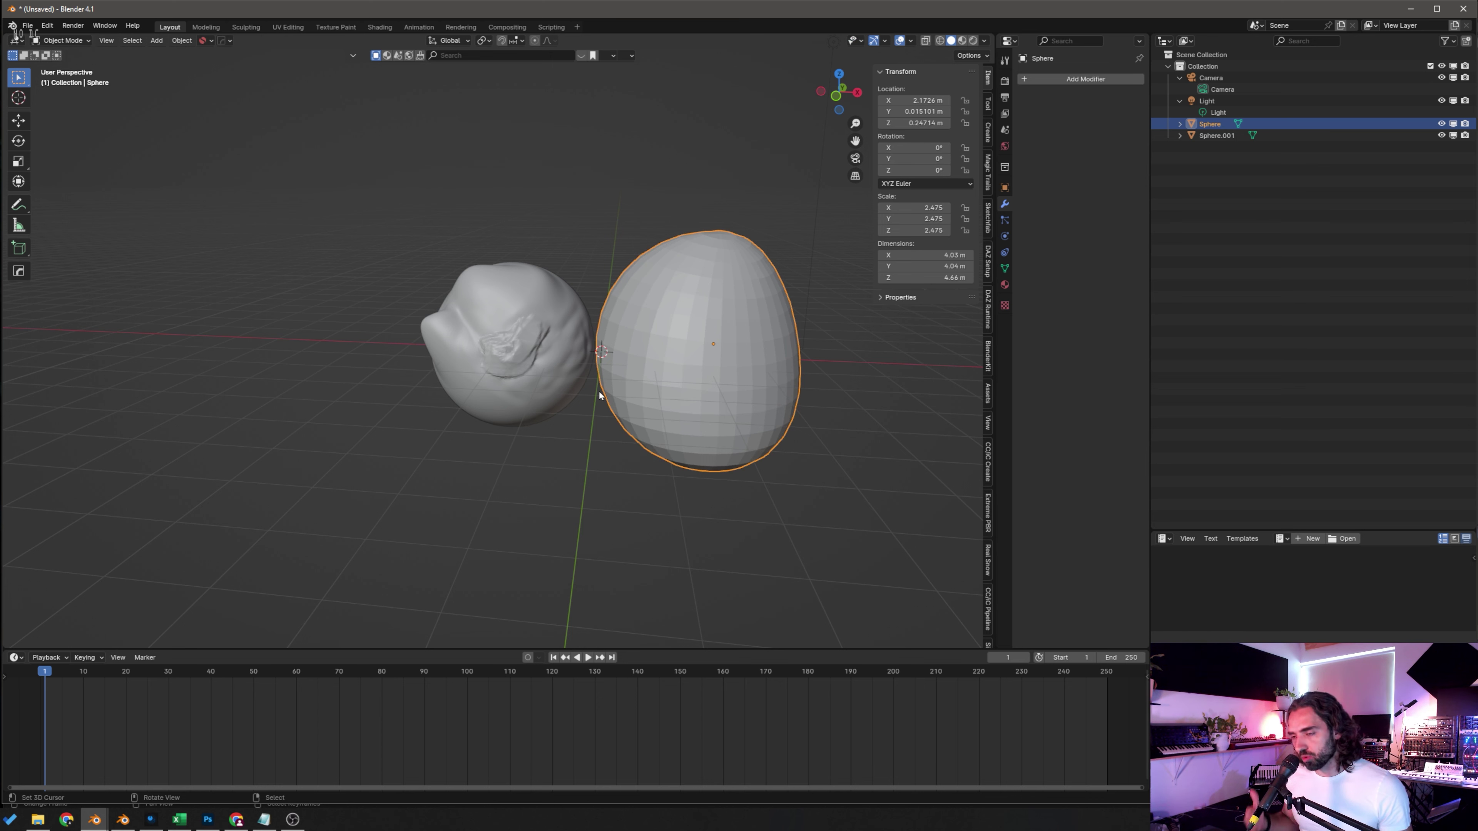
Step: Switch the egg to Weight Paint mode and paint a band of weight 1.000 across its front
{"action": "left_click", "coordinate": [487, 322]}
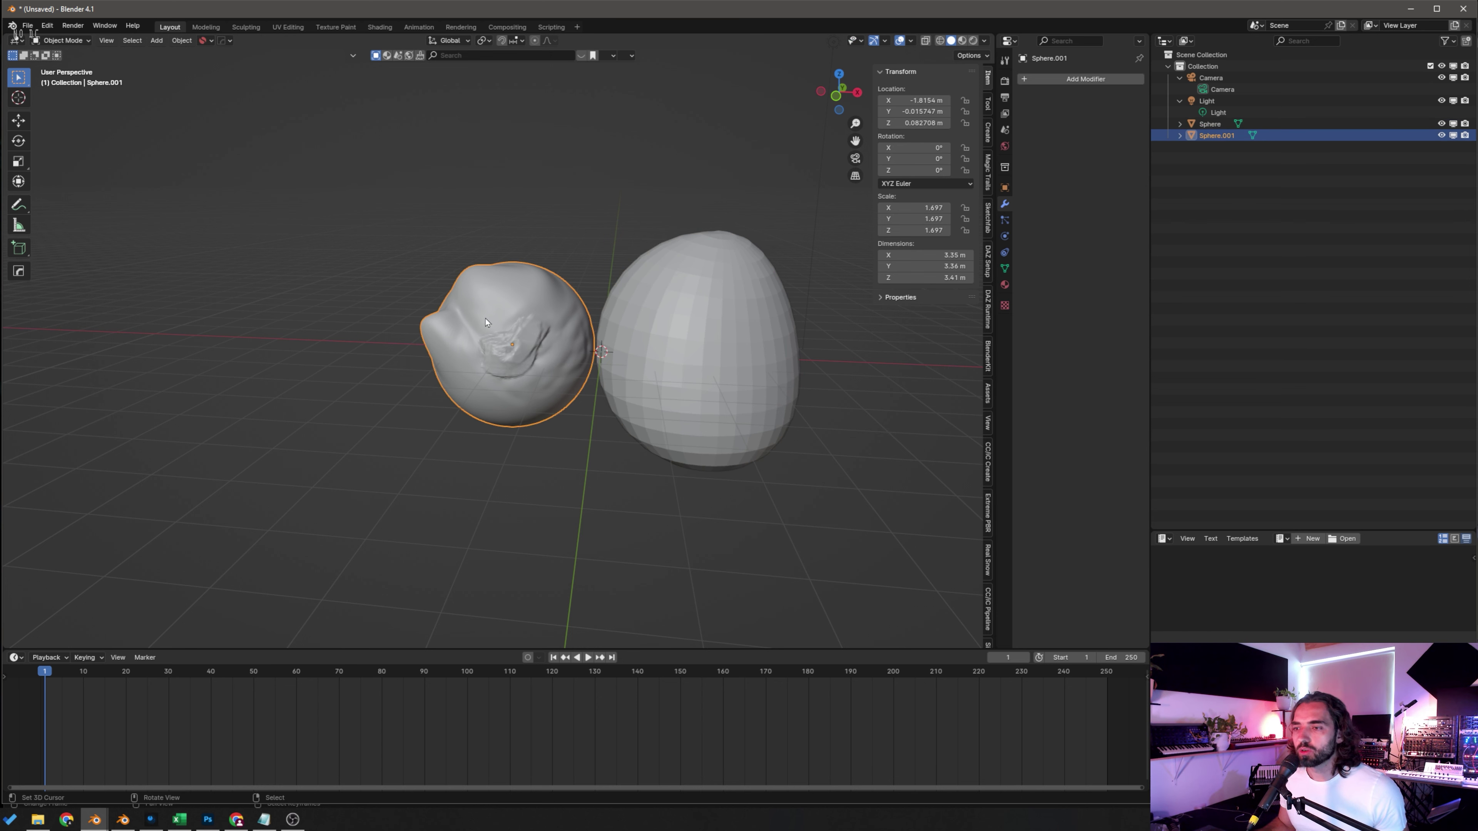
{"action": "left_click", "coordinate": [653, 301]}
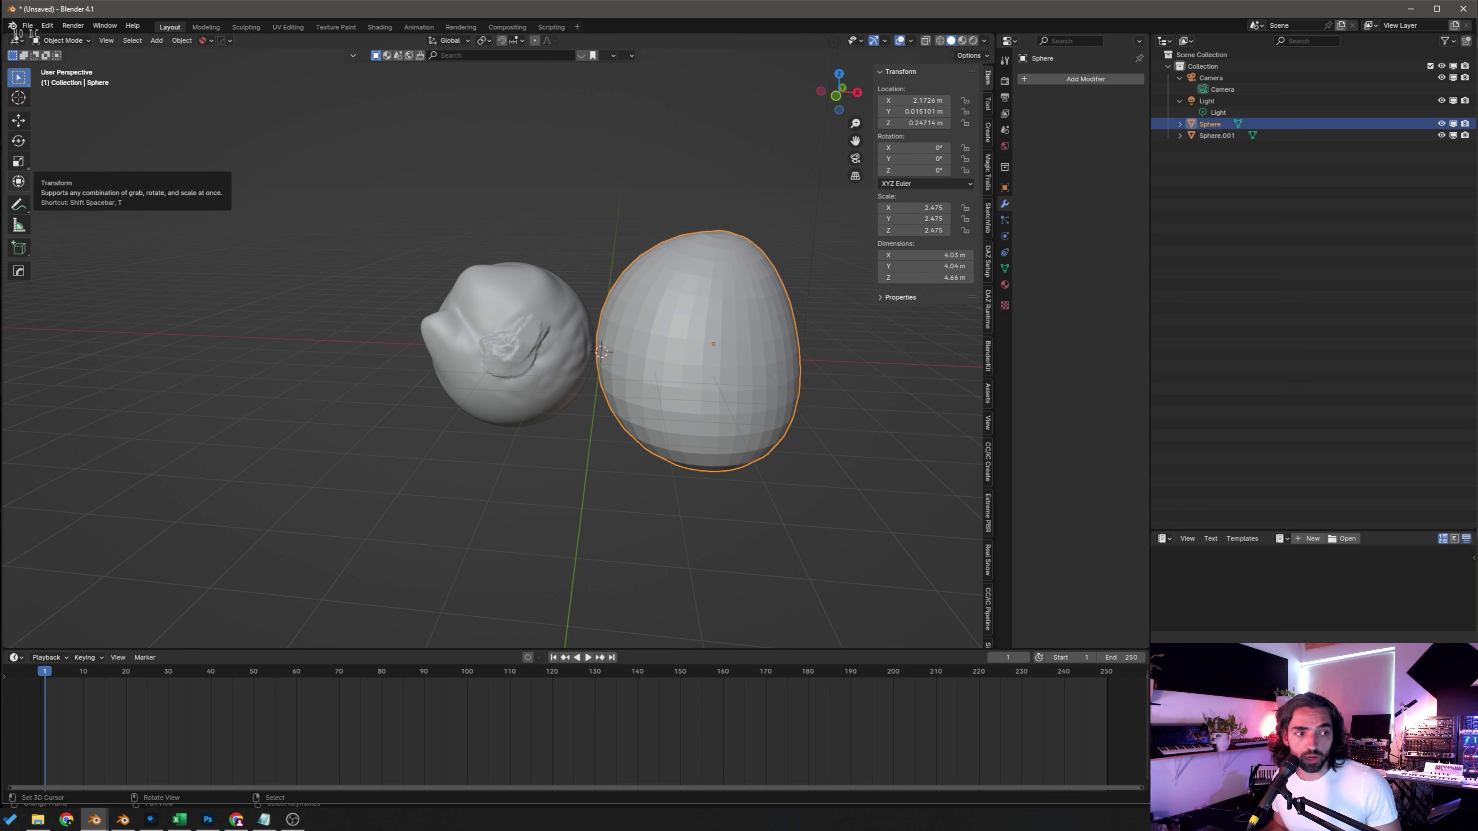
{"action": "left_click", "coordinate": [90, 42]}
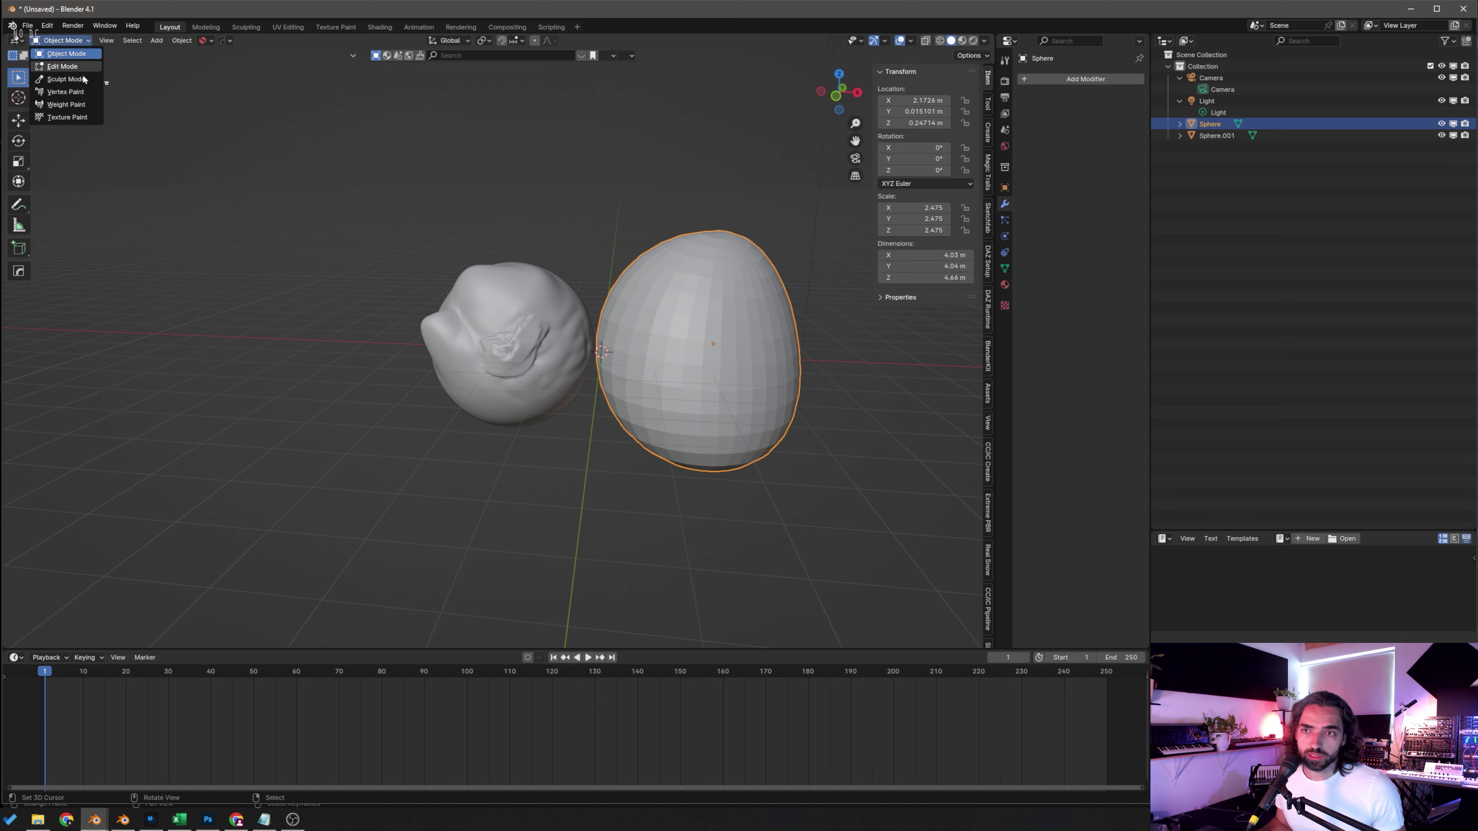
{"action": "left_click", "coordinate": [64, 100]}
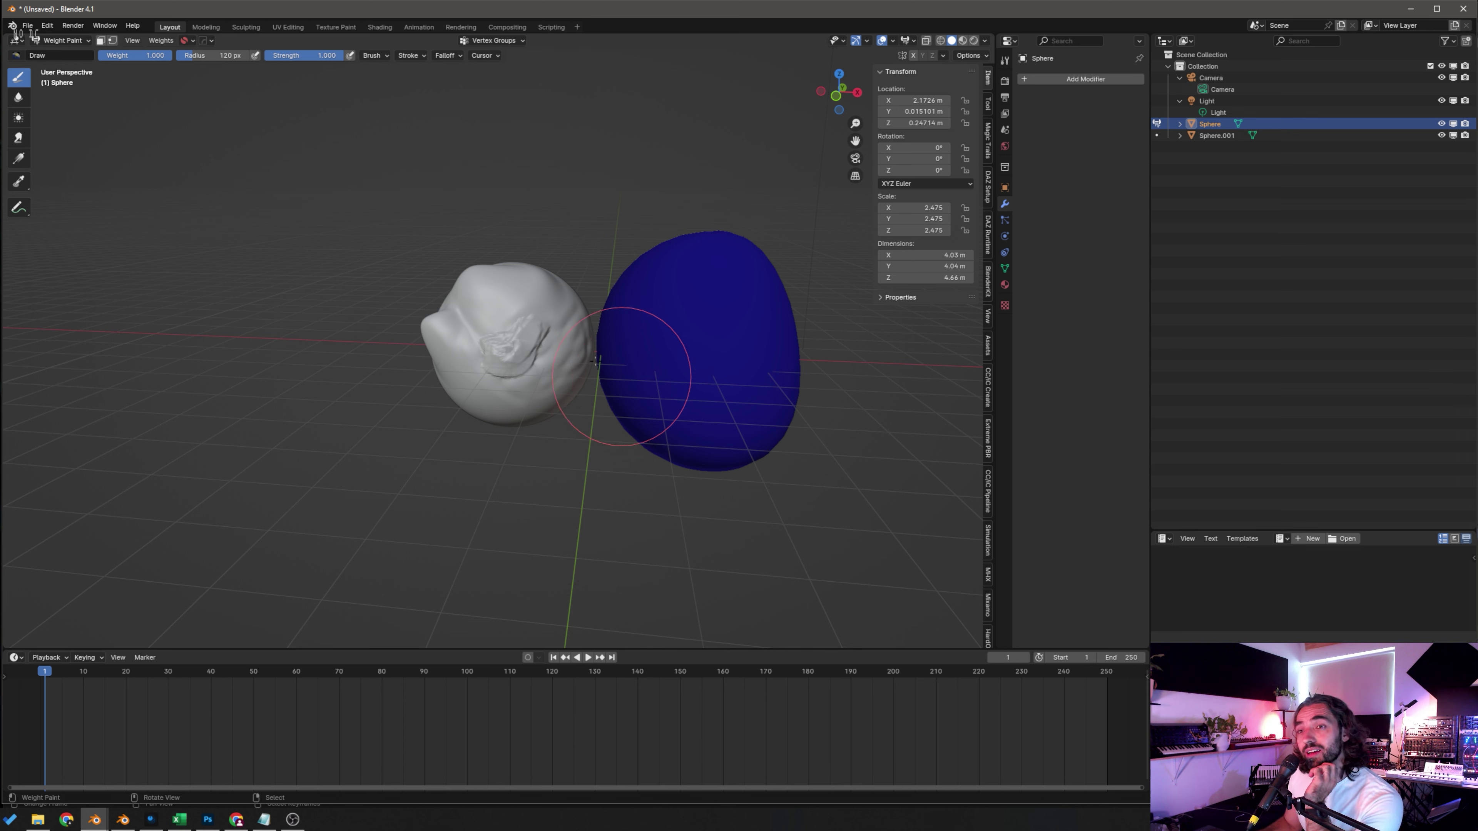
{"action": "mouse_move", "coordinate": [687, 364]}
{"action": "left_mouse_down"}
{"action": "mouse_move", "coordinate": [752, 349]}
{"action": "mouse_move", "coordinate": [747, 276]}
{"action": "mouse_move", "coordinate": [669, 401]}
{"action": "mouse_move", "coordinate": [645, 401]}
{"action": "mouse_move", "coordinate": [671, 338]}
{"action": "left_mouse_up"}
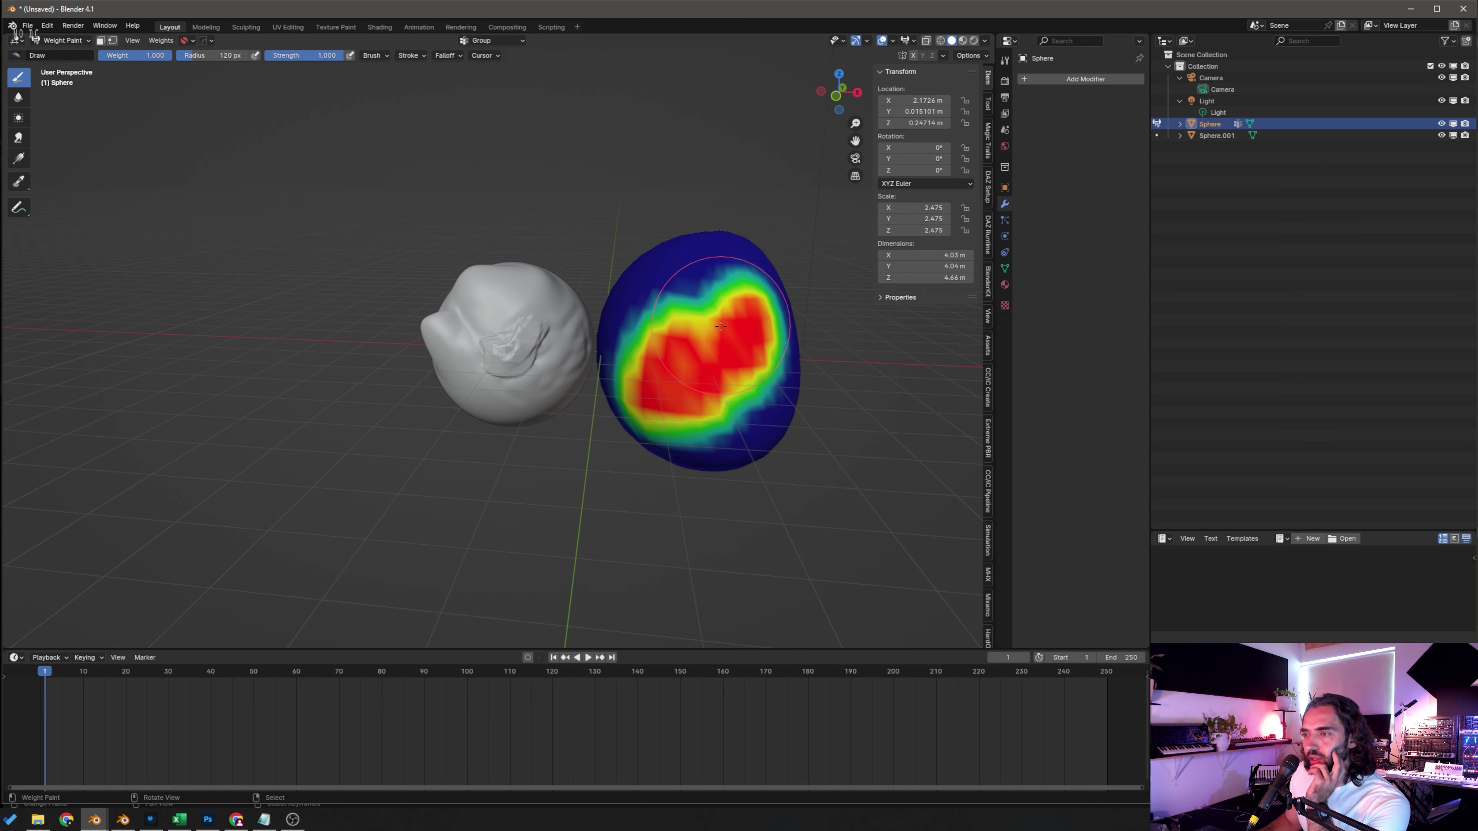
Step: Reduce the weight brush to an 81 px radius and extend the painted weight toward the egg's top
{"action": "middle_click_drag", "start_coordinate": [705, 324], "coordinate": [700, 370]}
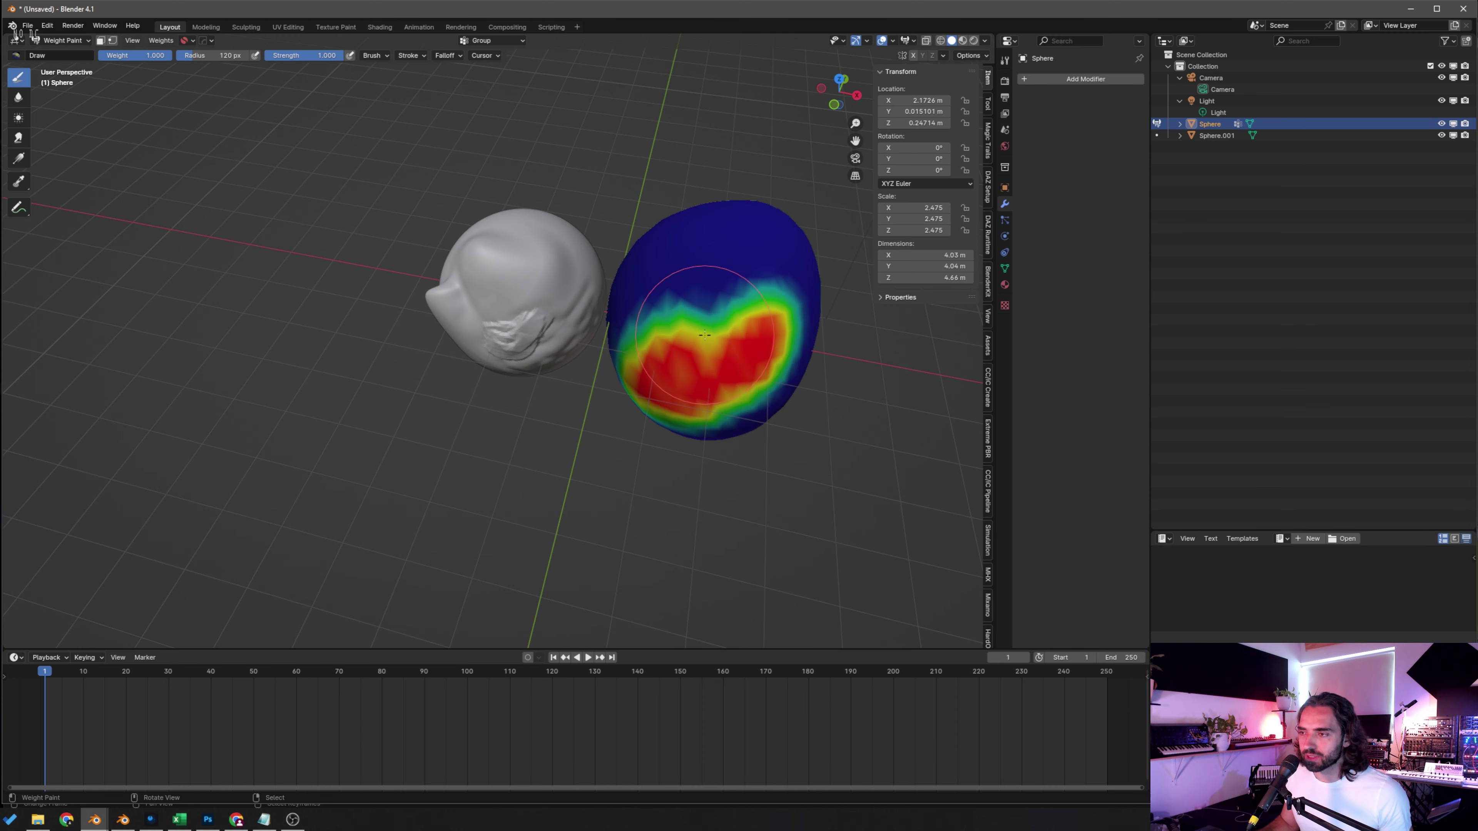
{"action": "key", "text": "f"}
{"action": "left_click", "coordinate": [751, 335]}
{"action": "mouse_move", "coordinate": [694, 283]}
{"action": "left_mouse_down"}
{"action": "mouse_move", "coordinate": [731, 270]}
{"action": "mouse_move", "coordinate": [756, 284]}
{"action": "left_mouse_up"}
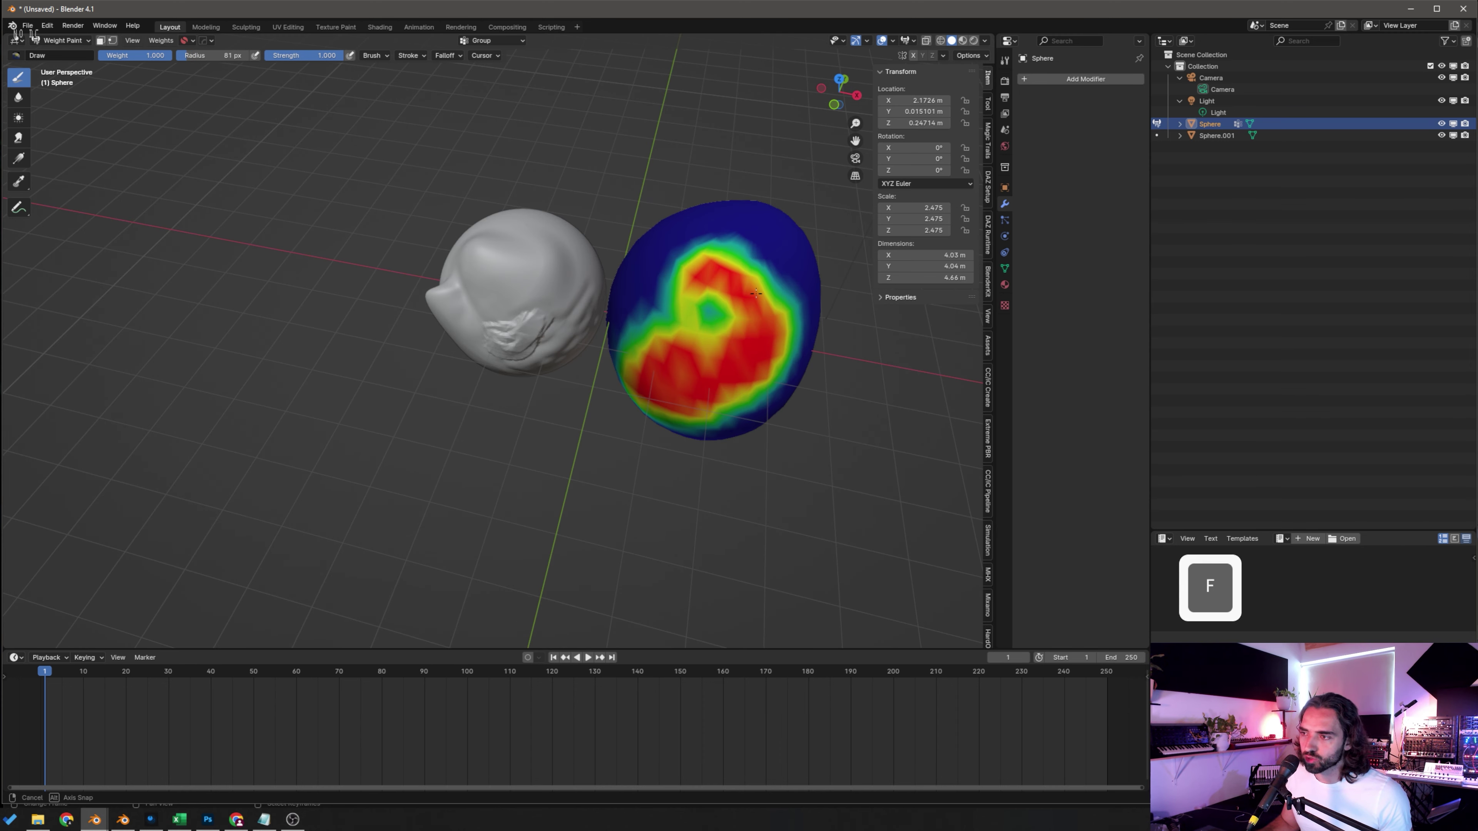
{"action": "middle_click_drag", "start_coordinate": [750, 291], "coordinate": [684, 285]}
{"action": "scroll", "coordinate": [688, 396], "scroll_direction": "up", "scroll_amount": 4}
{"action": "middle_click_drag", "start_coordinate": [688, 396], "coordinate": [505, 285], "text": "shift"}
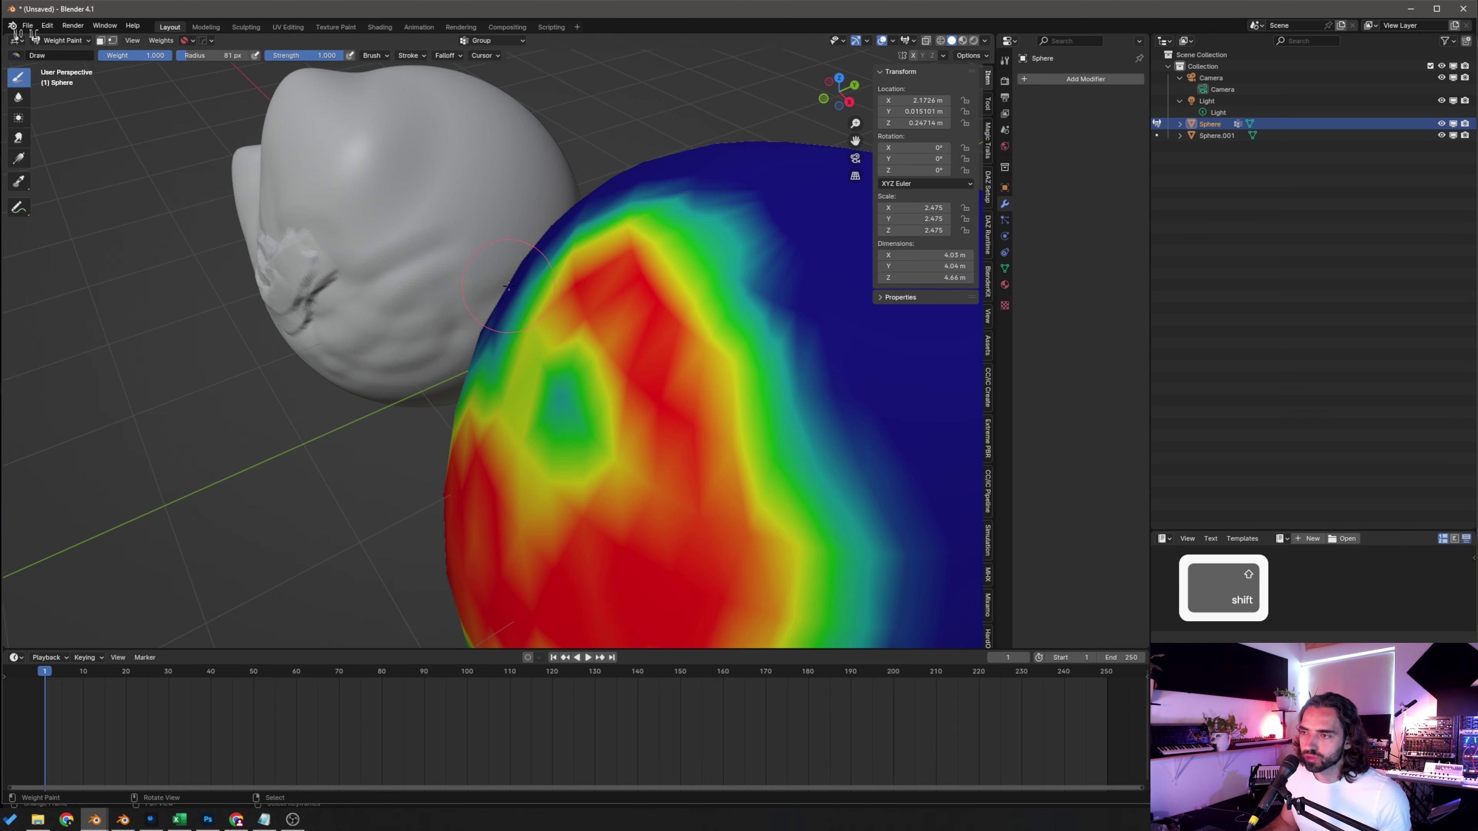
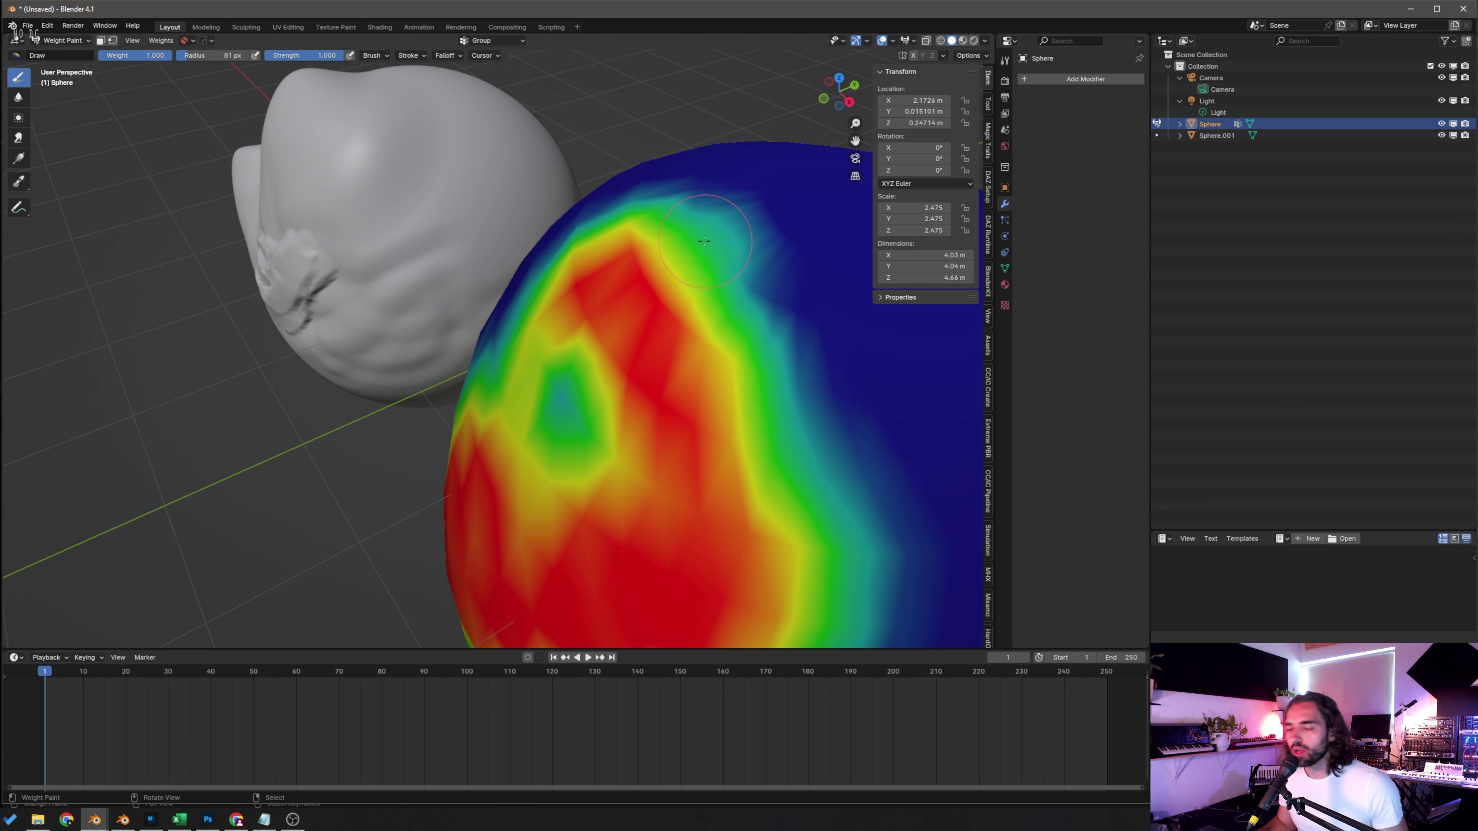
Step: Inspect the painted weights on the egg, and switch it to Texture Paint mode
{"action": "scroll", "coordinate": [710, 271], "scroll_direction": "down", "scroll_amount": 3}
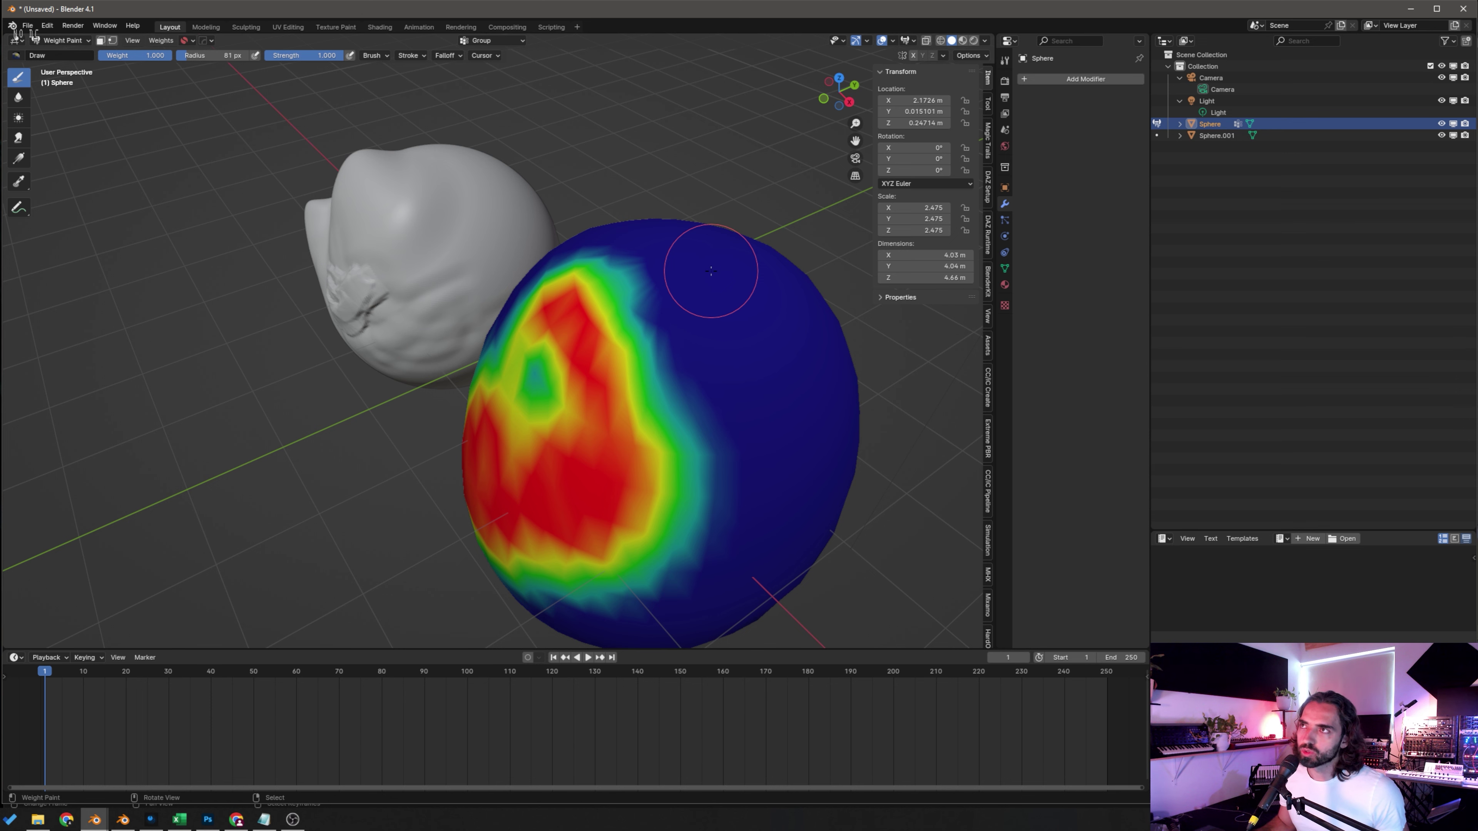
{"action": "middle_click_drag", "start_coordinate": [728, 384], "coordinate": [713, 359]}
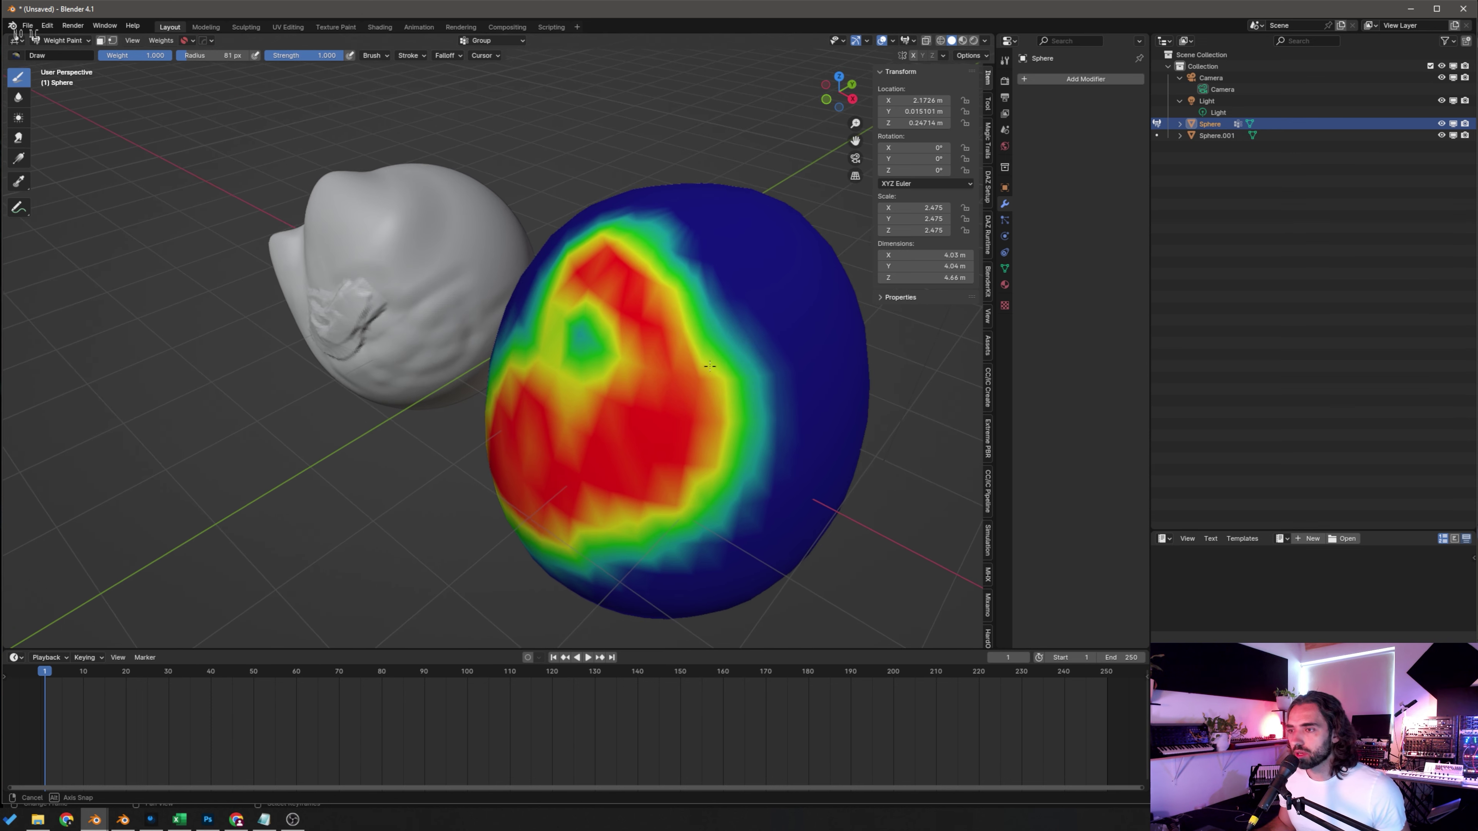
{"action": "scroll", "coordinate": [715, 356], "scroll_direction": "up", "scroll_amount": 4}
{"action": "middle_click_drag", "start_coordinate": [730, 204], "coordinate": [479, 262], "text": "shift"}
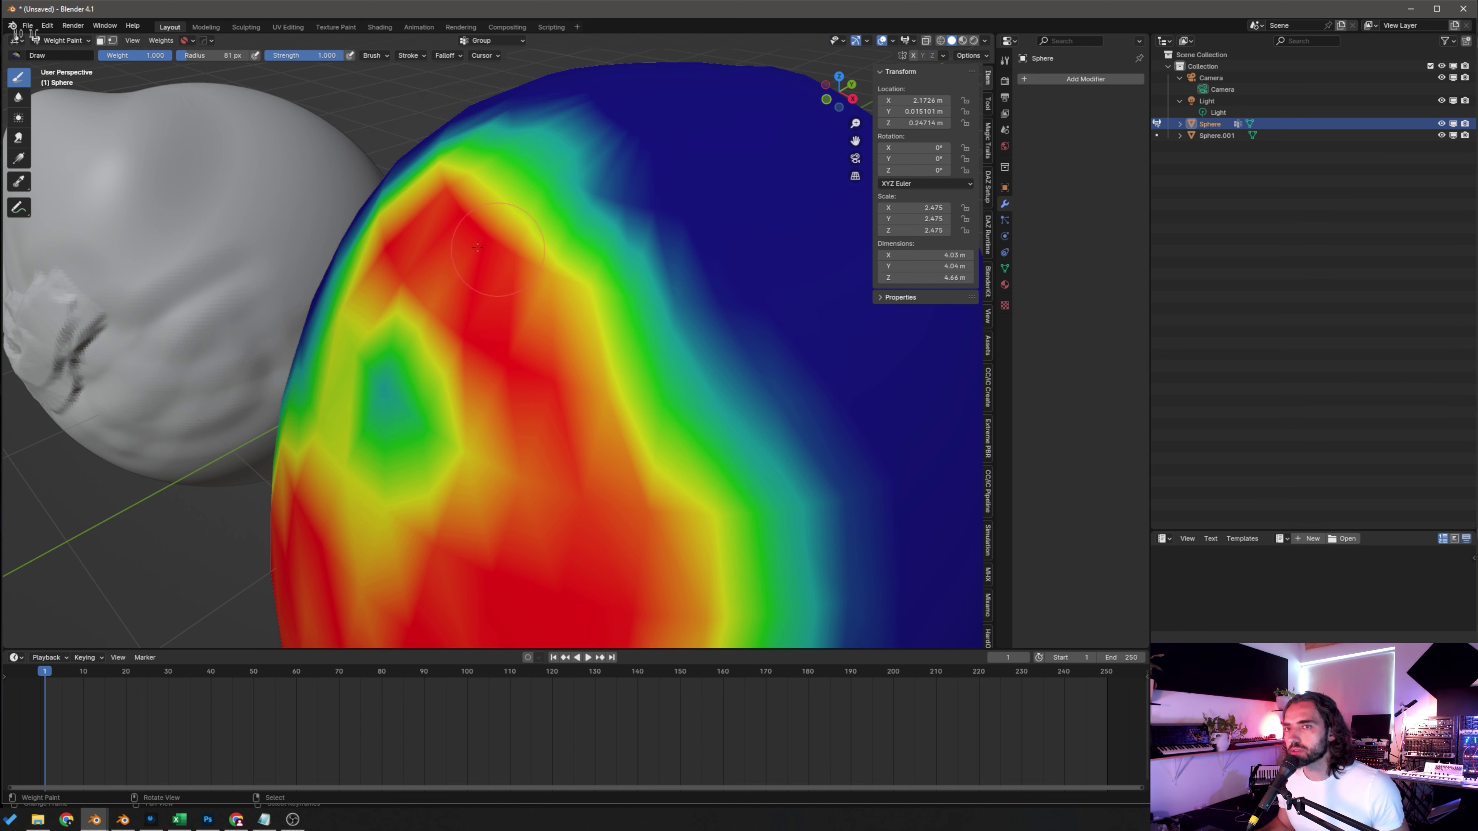
{"action": "scroll", "coordinate": [762, 256], "scroll_direction": "down", "scroll_amount": 2}
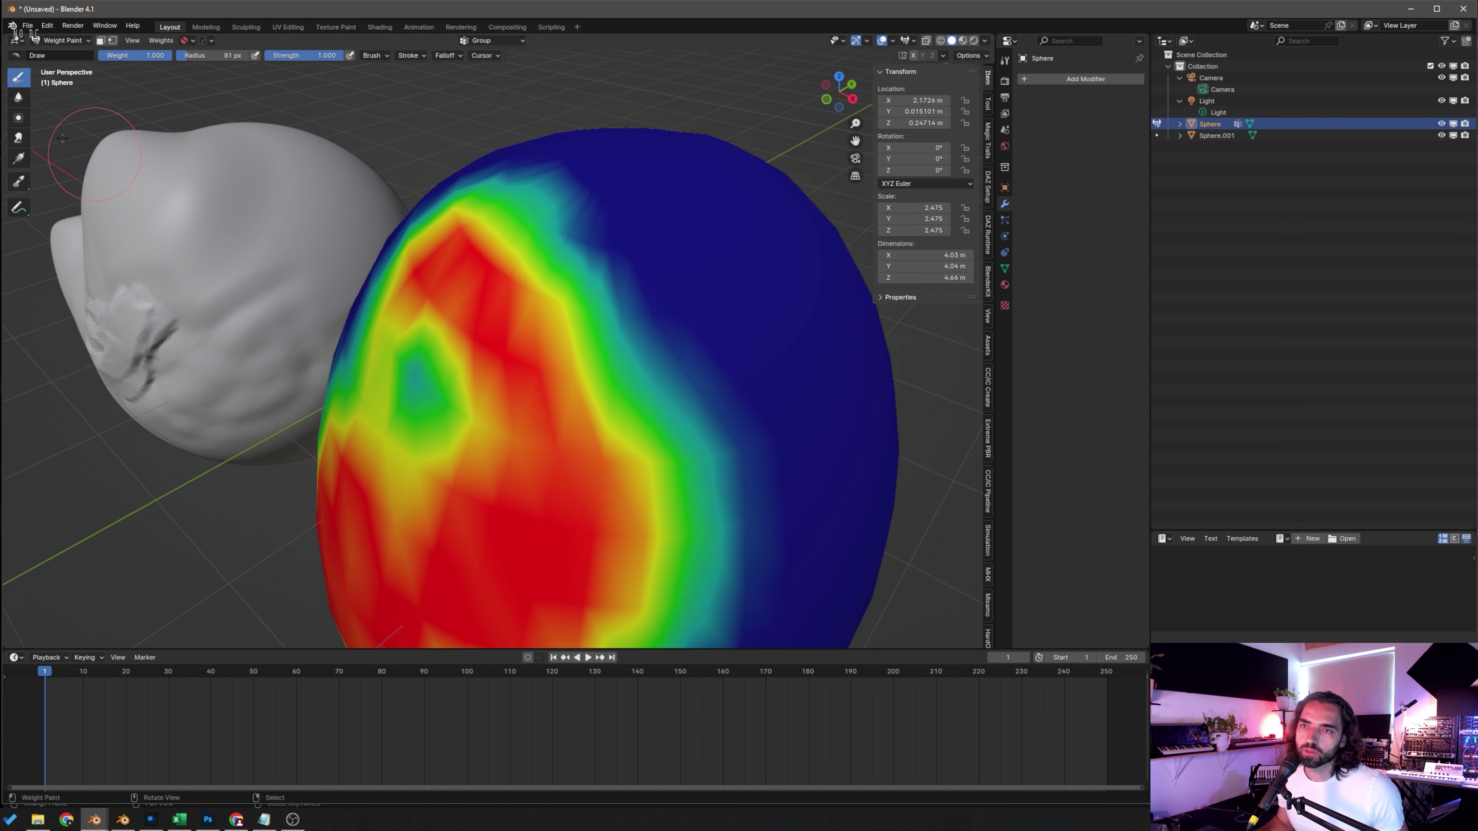
{"action": "left_click", "coordinate": [67, 41]}
{"action": "left_click", "coordinate": [77, 119]}
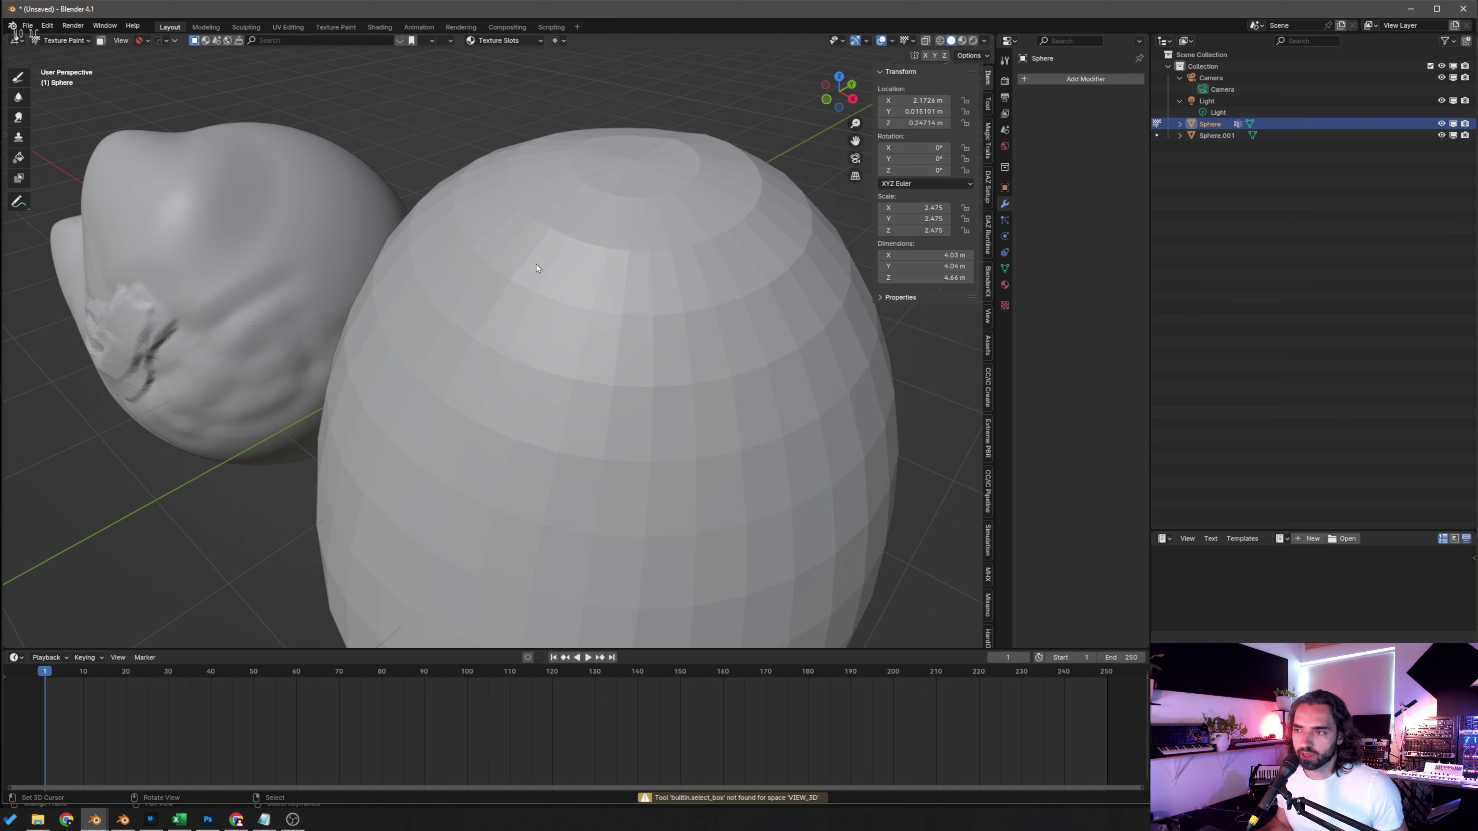
Step: Return the egg to Object Mode and review the available interaction modes
{"action": "left_click", "coordinate": [58, 42]}
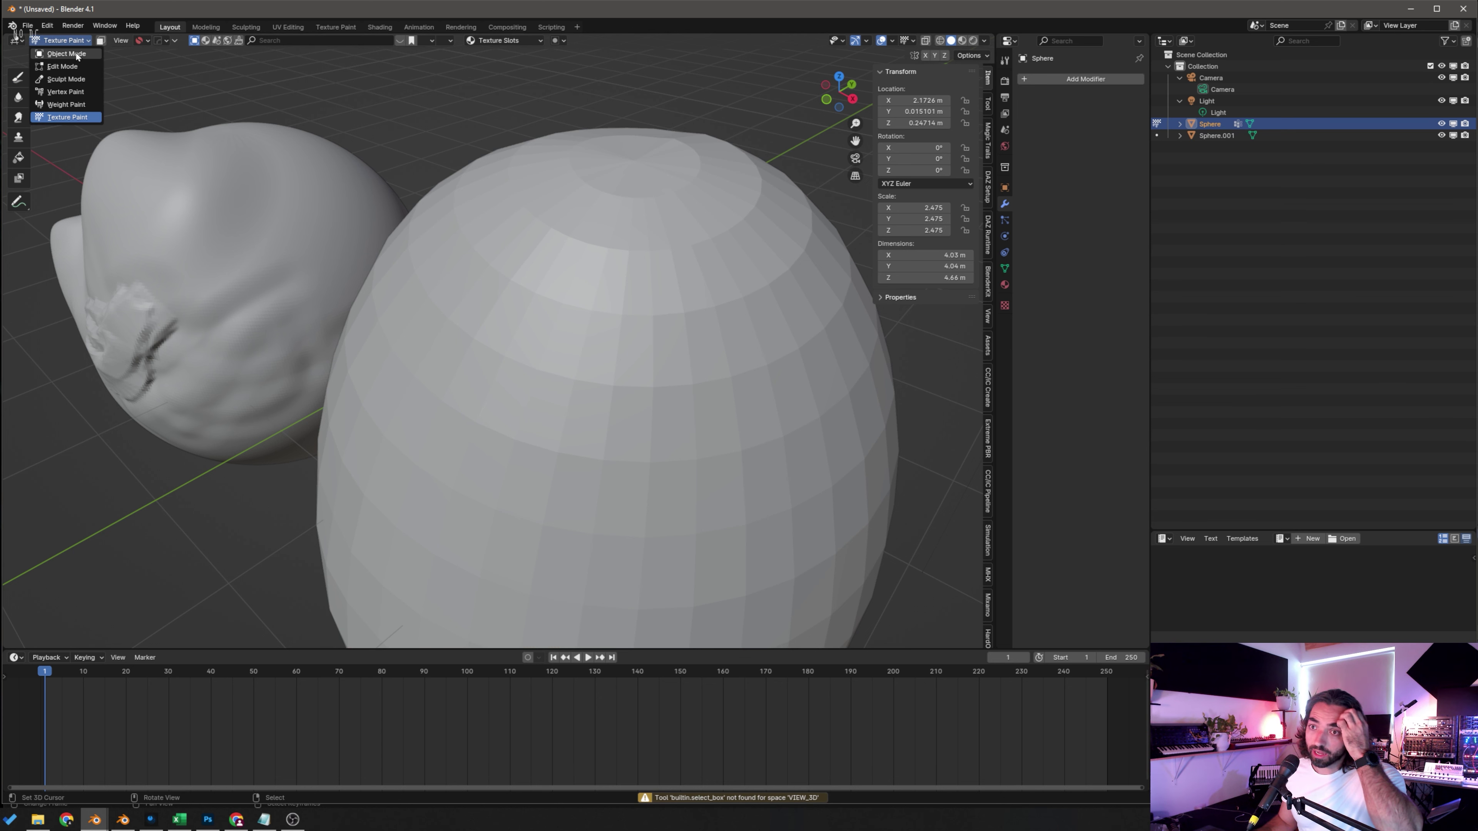
{"action": "left_click", "coordinate": [68, 53]}
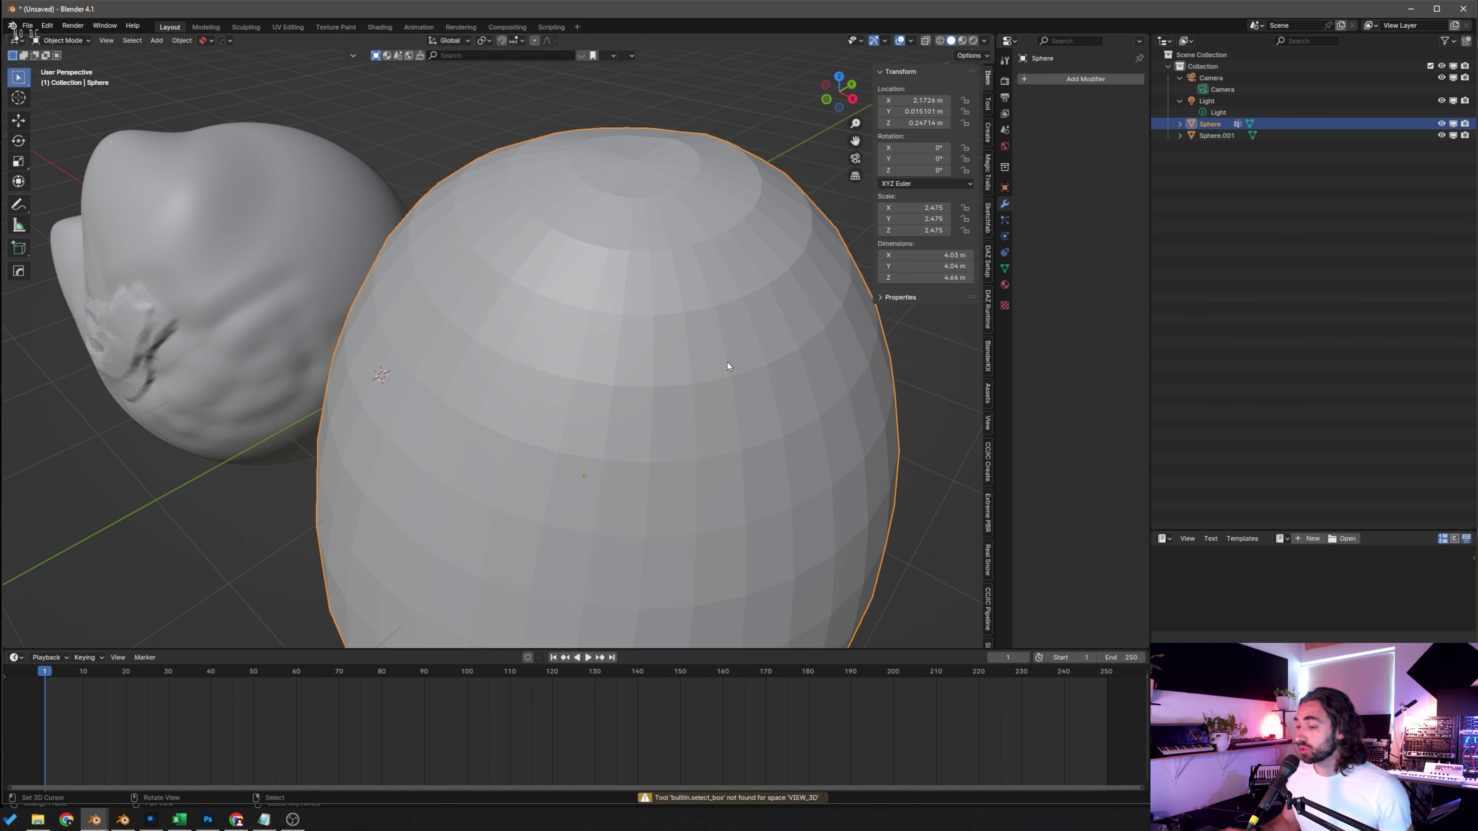
{"action": "scroll", "coordinate": [728, 366], "scroll_direction": "down", "scroll_amount": 4}
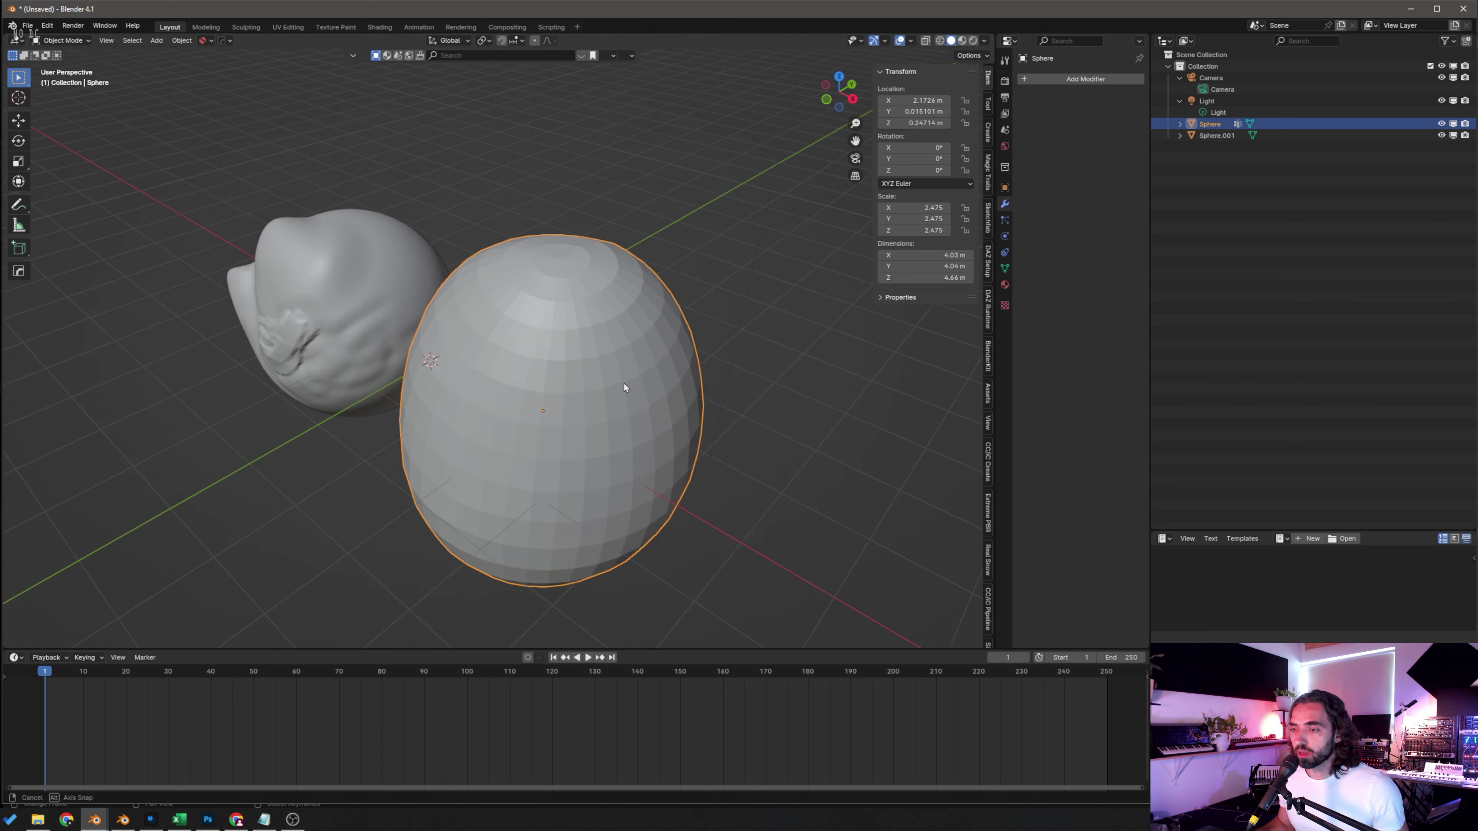
{"action": "middle_click_drag", "start_coordinate": [620, 386], "coordinate": [677, 370]}
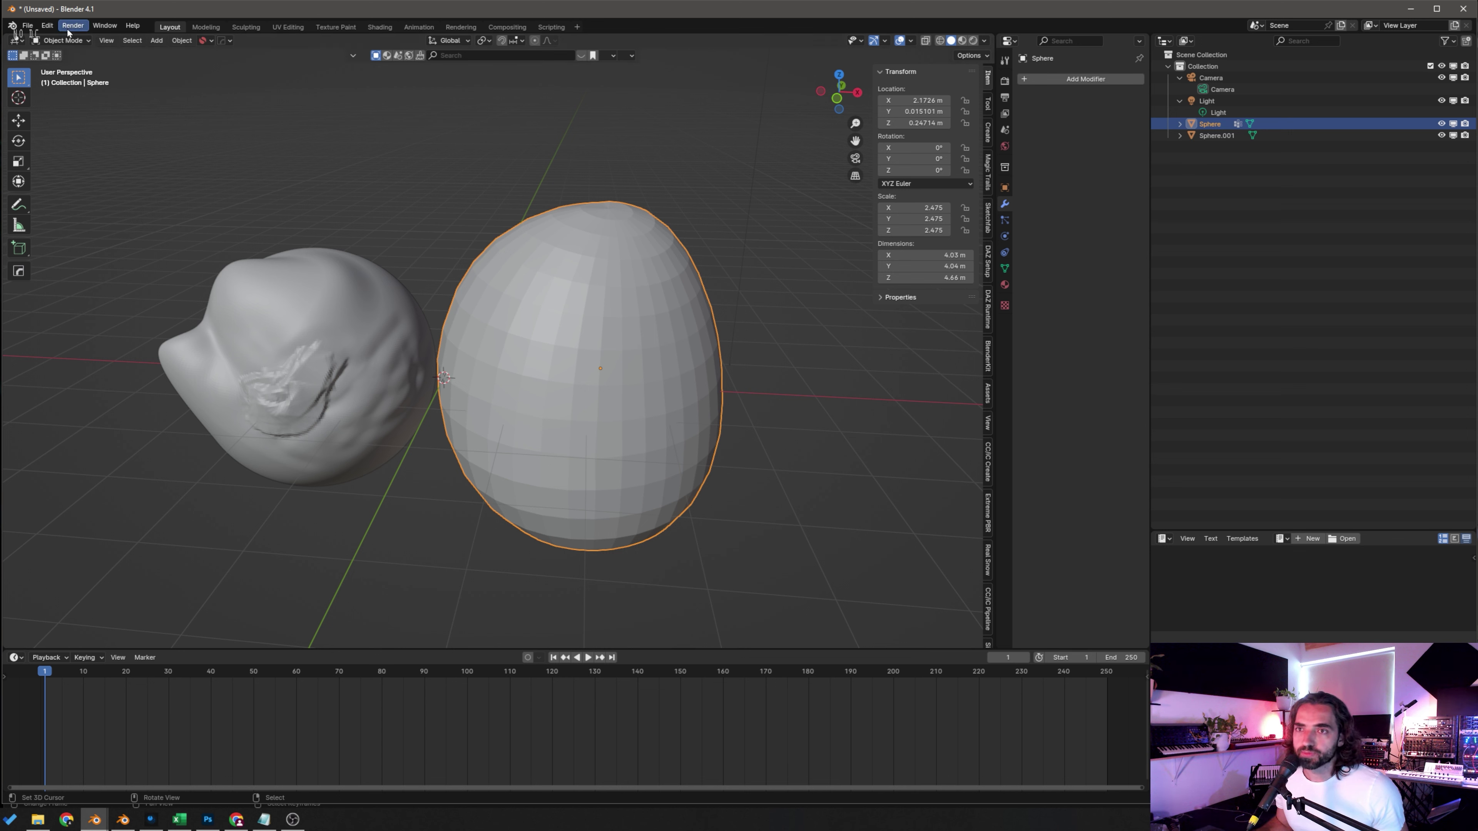
{"action": "left_click", "coordinate": [63, 41]}
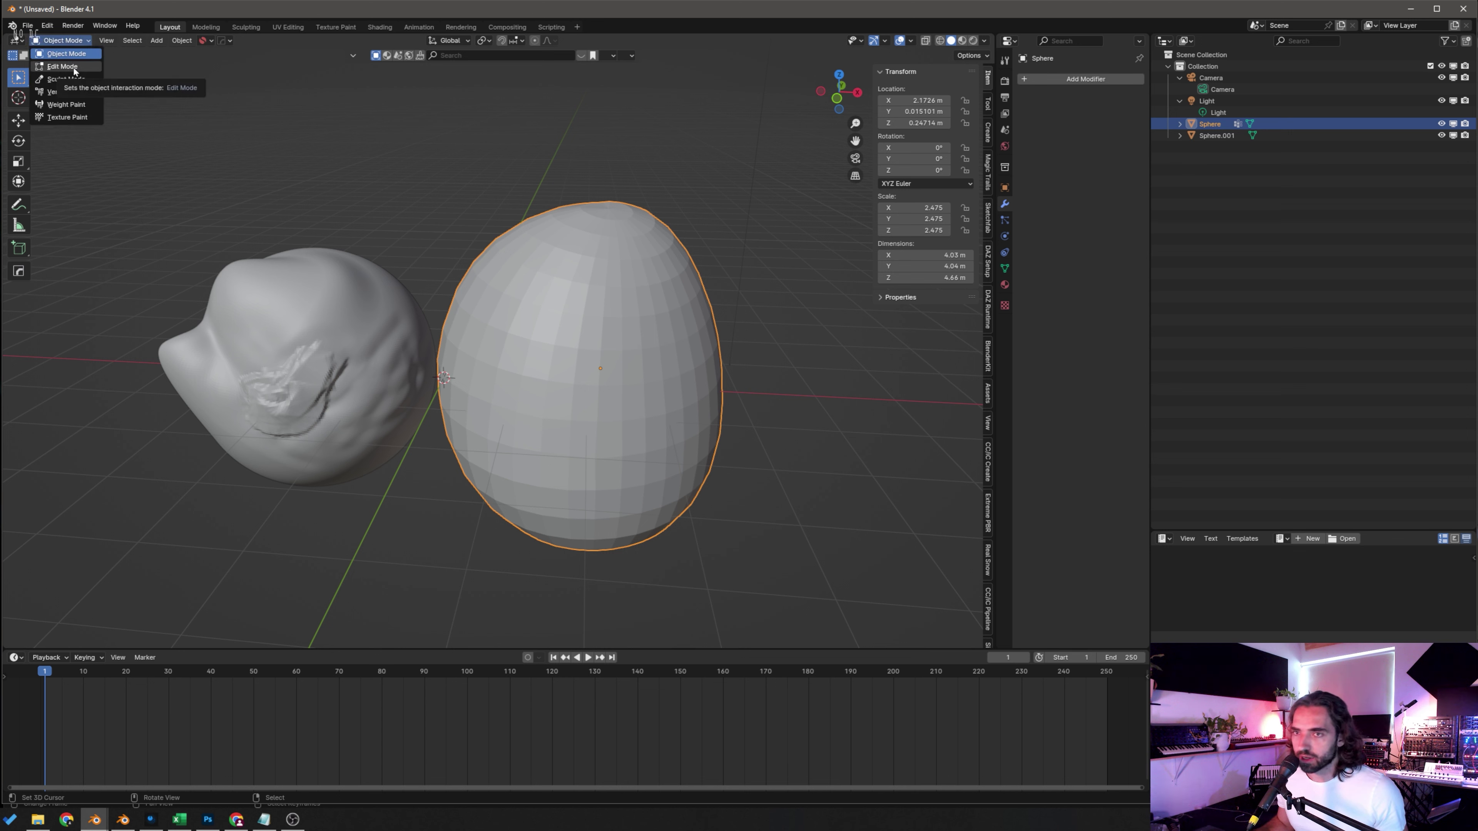
Step: Delete the egg and the sculpted sphere from the scene
{"action": "key", "text": "x"}
{"action": "left_click", "coordinate": [635, 360]}
{"action": "left_click", "coordinate": [291, 337]}
{"action": "key", "text": "x"}
{"action": "left_click", "coordinate": [291, 340]}
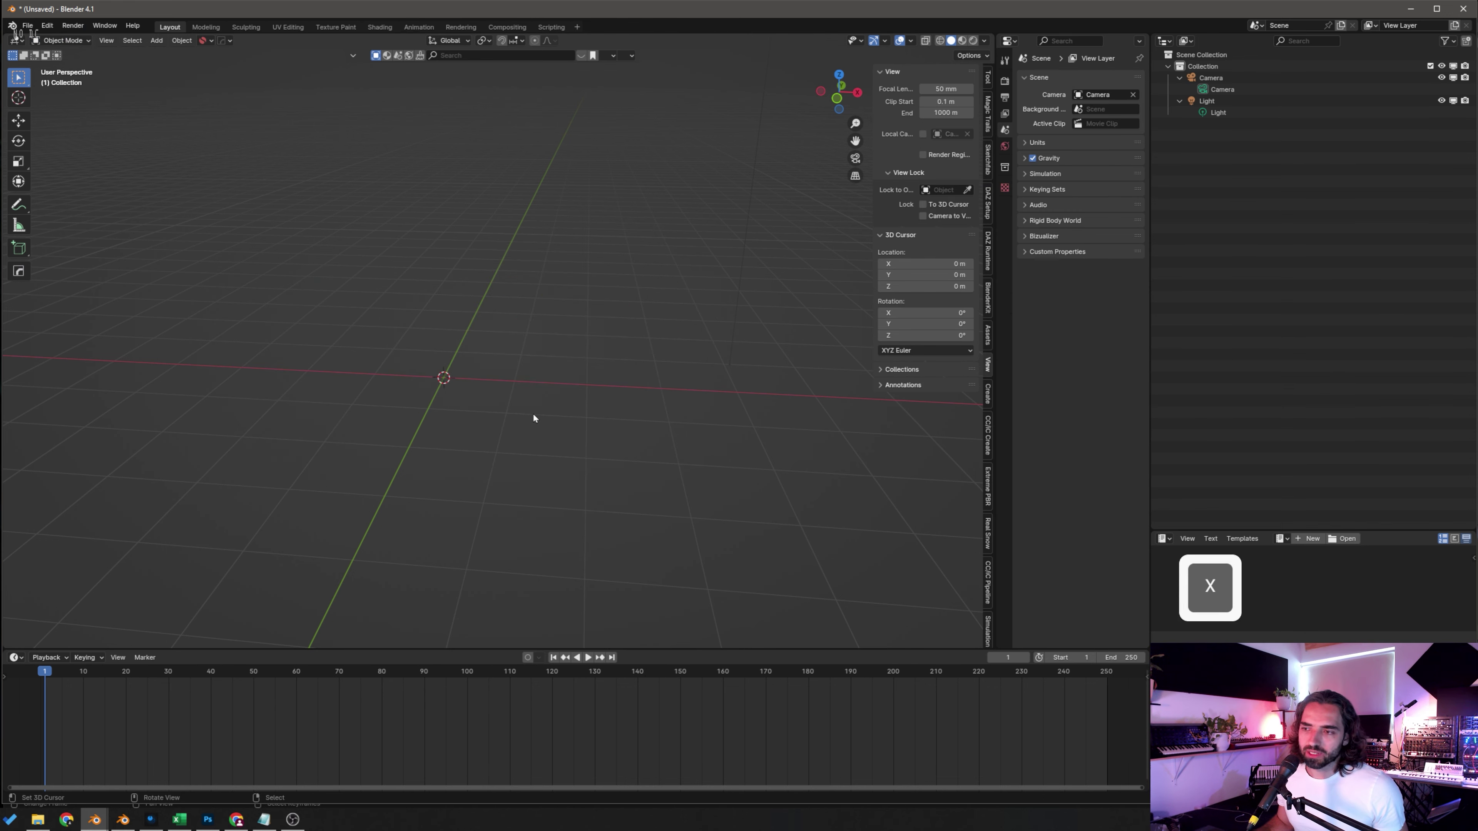
Step: Switch to the open Mine_Holding.blend project and show its viewport in Rendered shading
{"action": "left_click", "coordinate": [95, 820]}
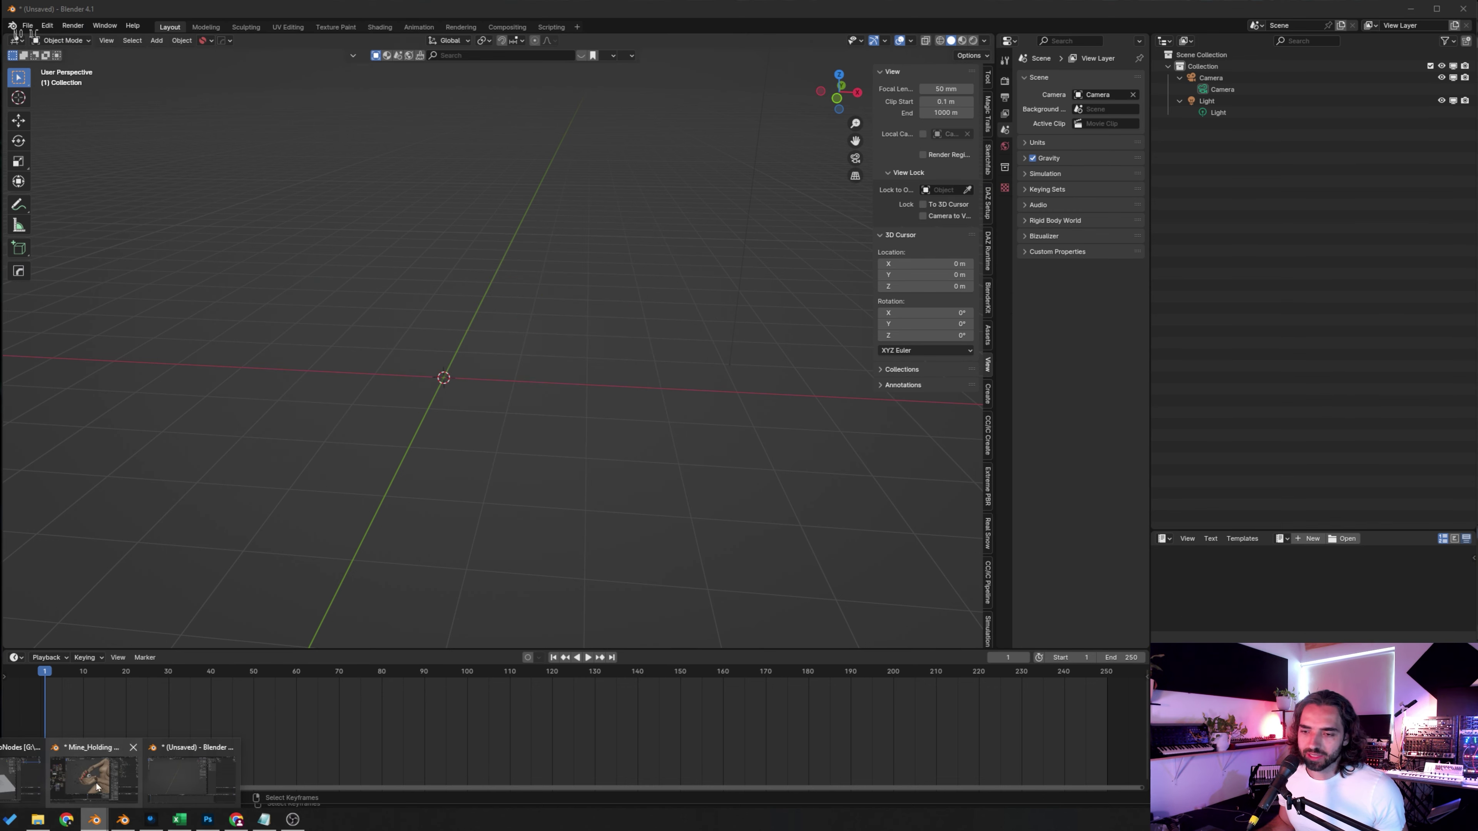
{"action": "left_click", "coordinate": [98, 779]}
{"action": "left_click", "coordinate": [980, 42]}
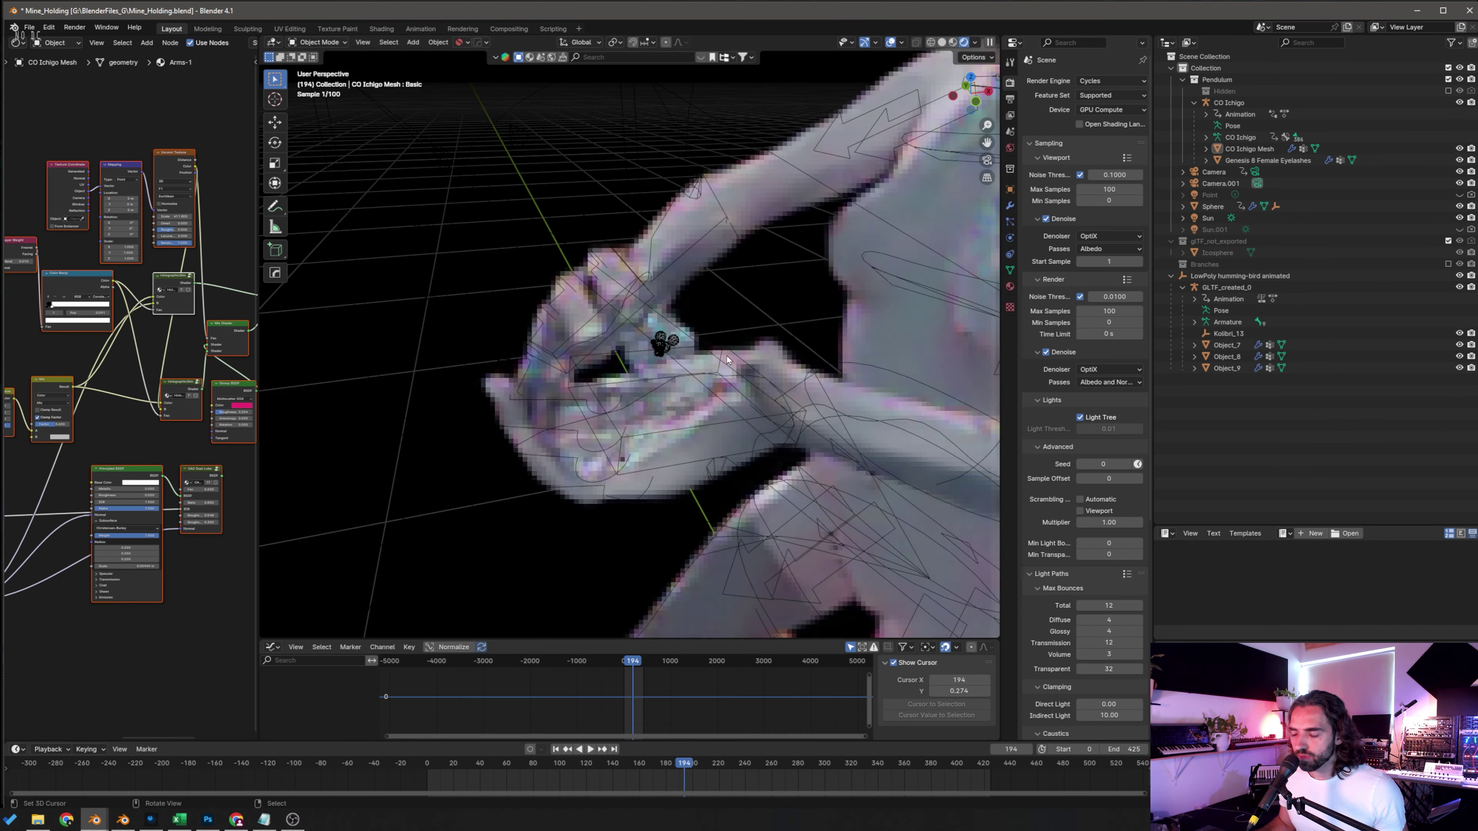
Step: Examine the rendered hands and the glass sphere held between them from several angles and distances
{"action": "middle_click_drag", "start_coordinate": [818, 324], "coordinate": [681, 344]}
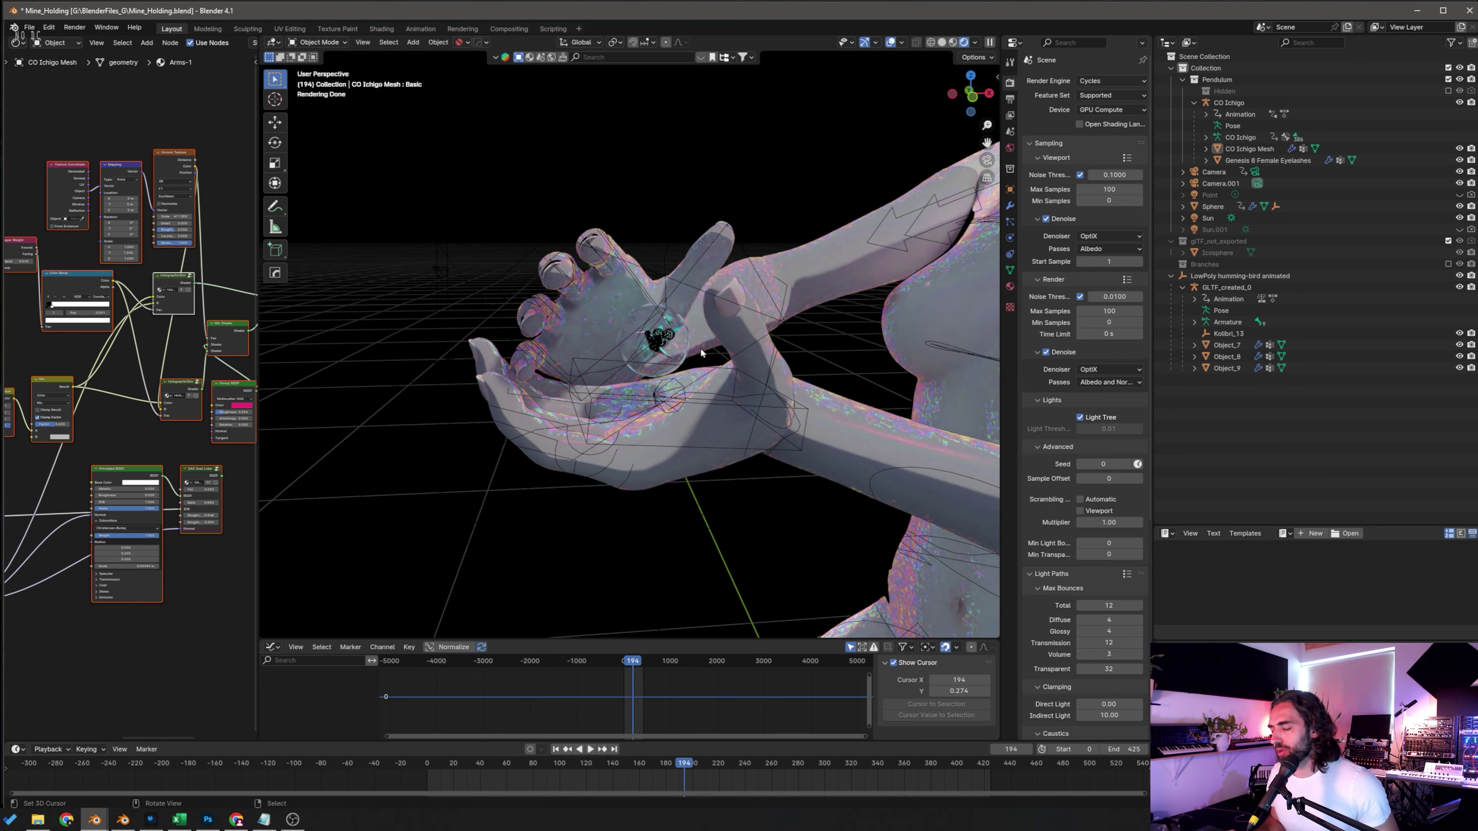
{"action": "scroll", "coordinate": [701, 349], "scroll_direction": "up", "scroll_amount": 4}
{"action": "middle_click_drag", "start_coordinate": [701, 349], "coordinate": [689, 402]}
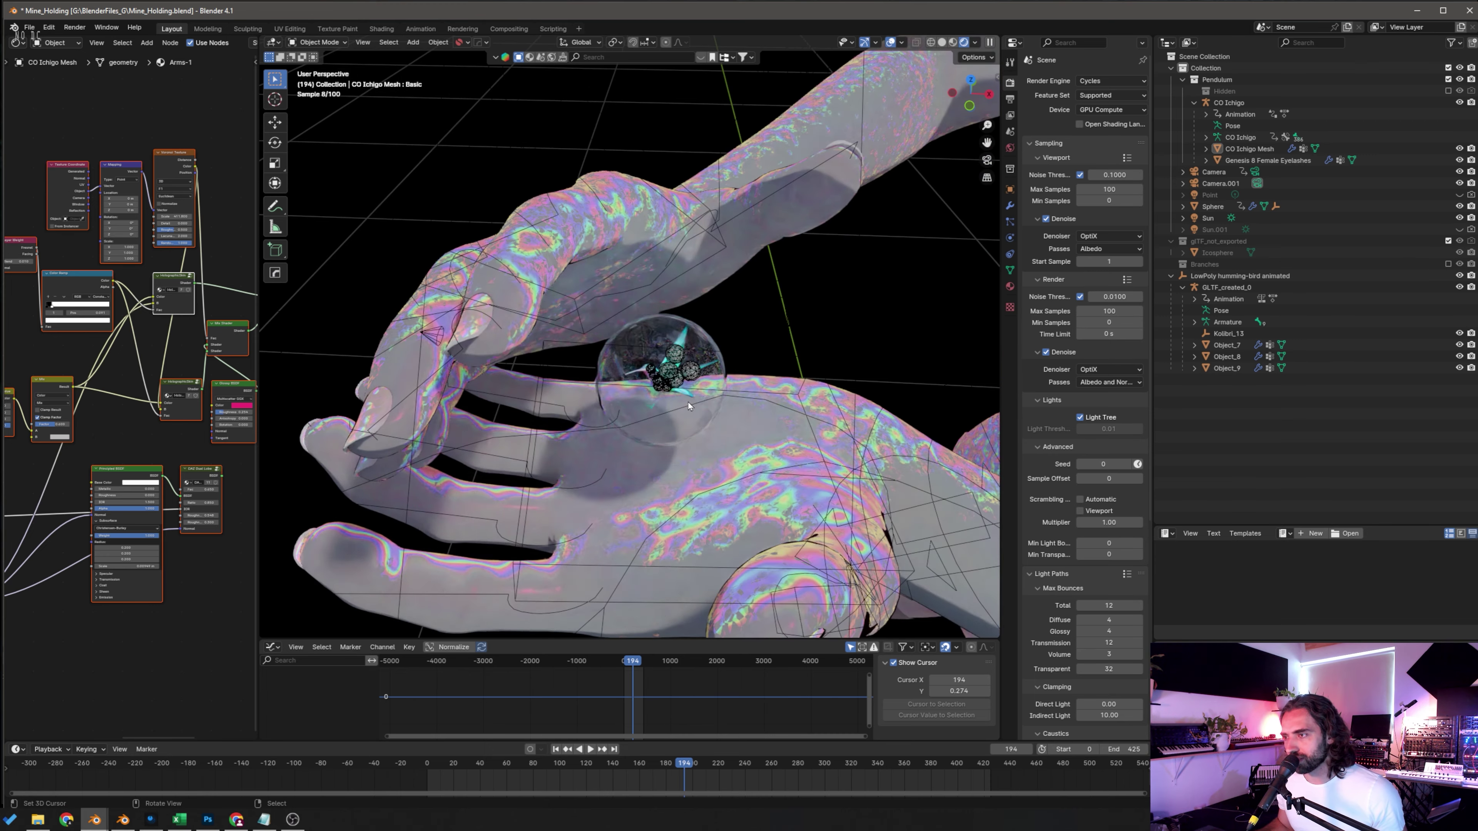
{"action": "scroll", "coordinate": [688, 406], "scroll_direction": "down", "scroll_amount": 5}
{"action": "scroll", "coordinate": [693, 396], "scroll_direction": "down", "scroll_amount": 3}
{"action": "scroll", "coordinate": [705, 378], "scroll_direction": "up", "scroll_amount": 8}
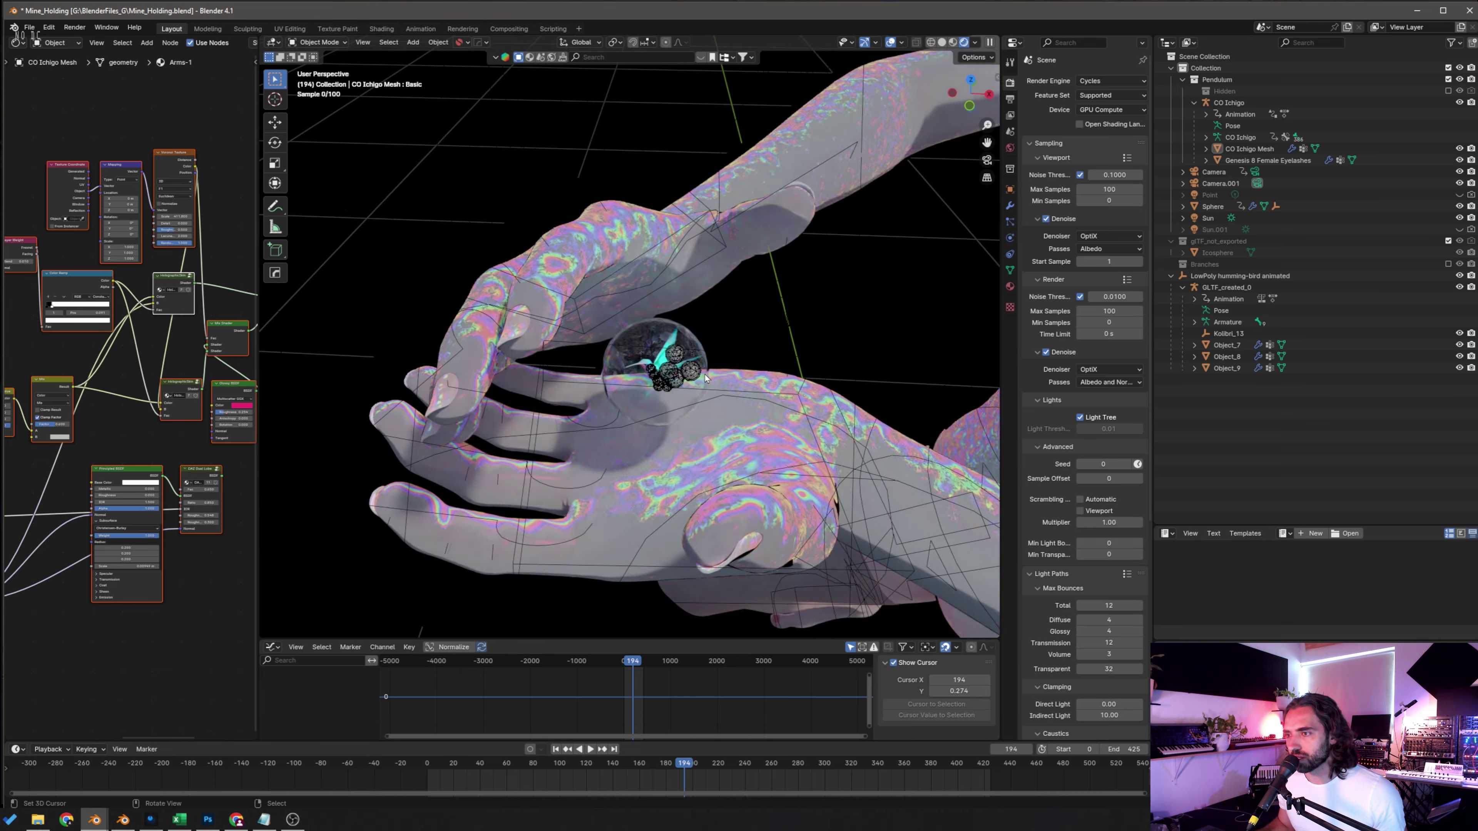
Step: Play the hand animation in the rendered view from frame 0 and stop it at frame 171
{"action": "scroll", "coordinate": [705, 377], "scroll_direction": "up", "scroll_amount": 2}
{"action": "mouse_move", "coordinate": [704, 379]}
{"action": "middle_mouse_down"}
{"action": "mouse_move", "coordinate": [689, 329]}
{"action": "mouse_move", "coordinate": [688, 371]}
{"action": "middle_mouse_up"}
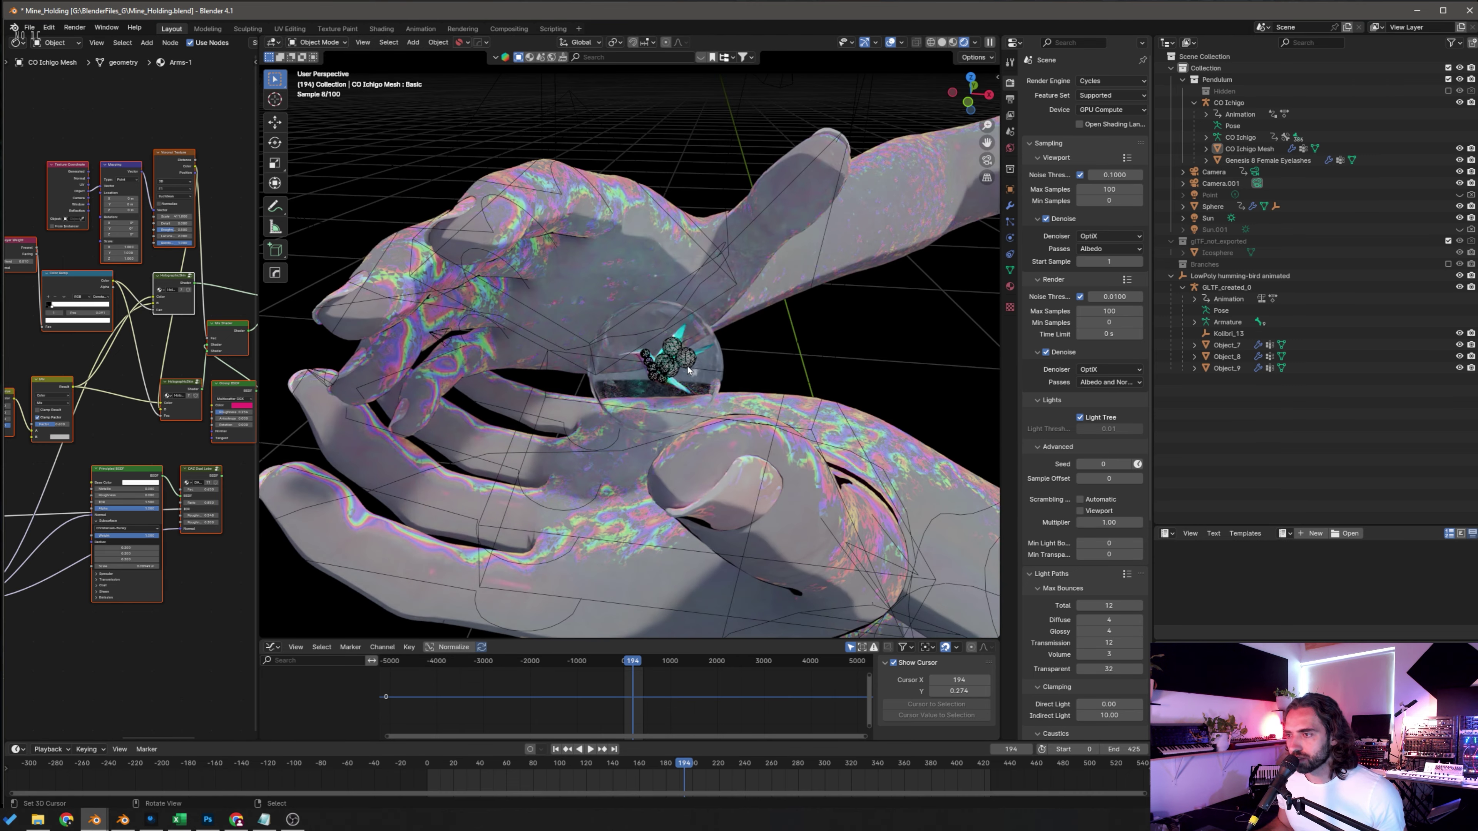
{"action": "scroll", "coordinate": [701, 483], "scroll_direction": "up", "scroll_amount": 3}
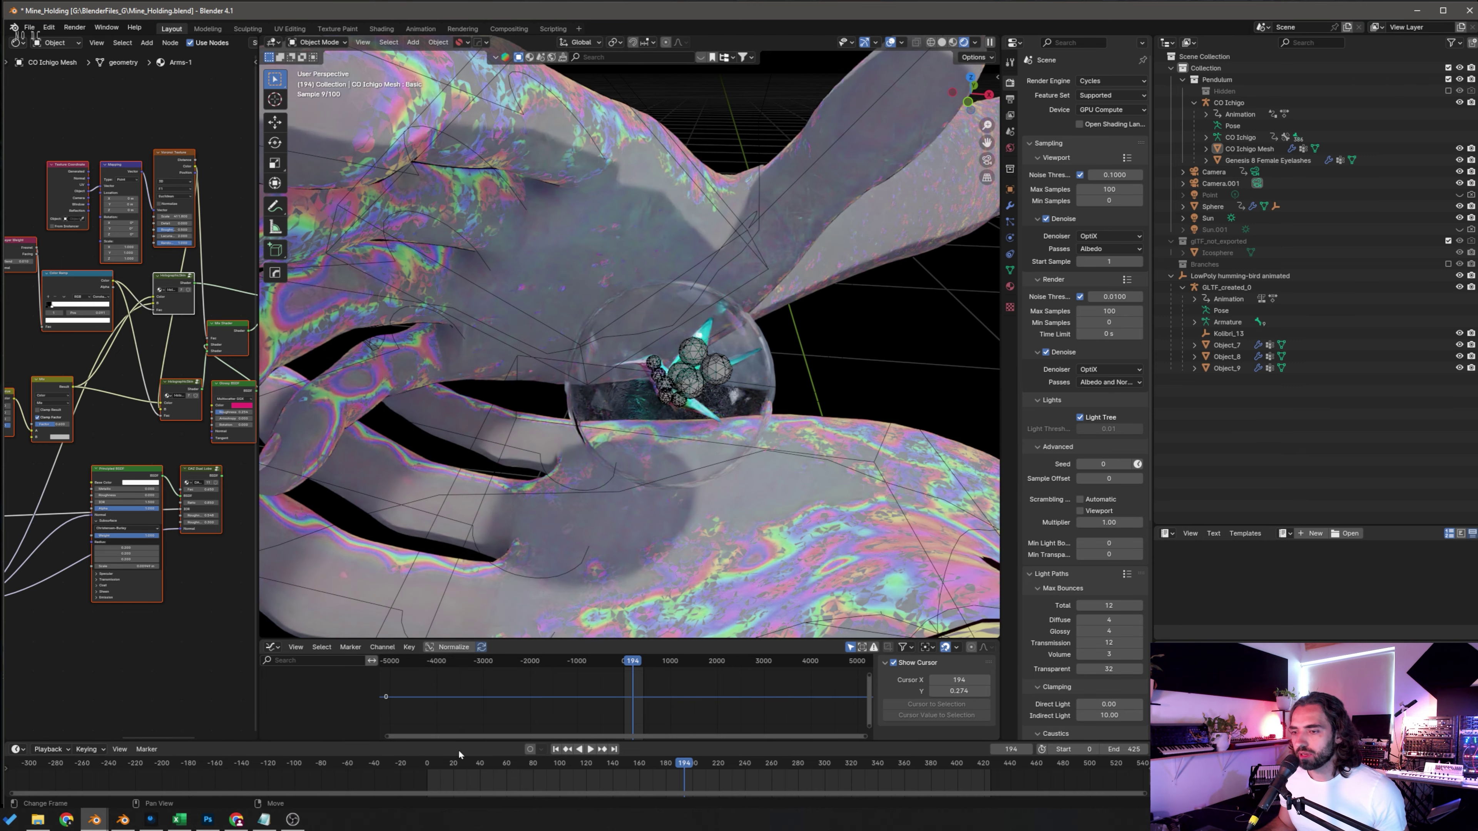
{"action": "left_click", "coordinate": [555, 749]}
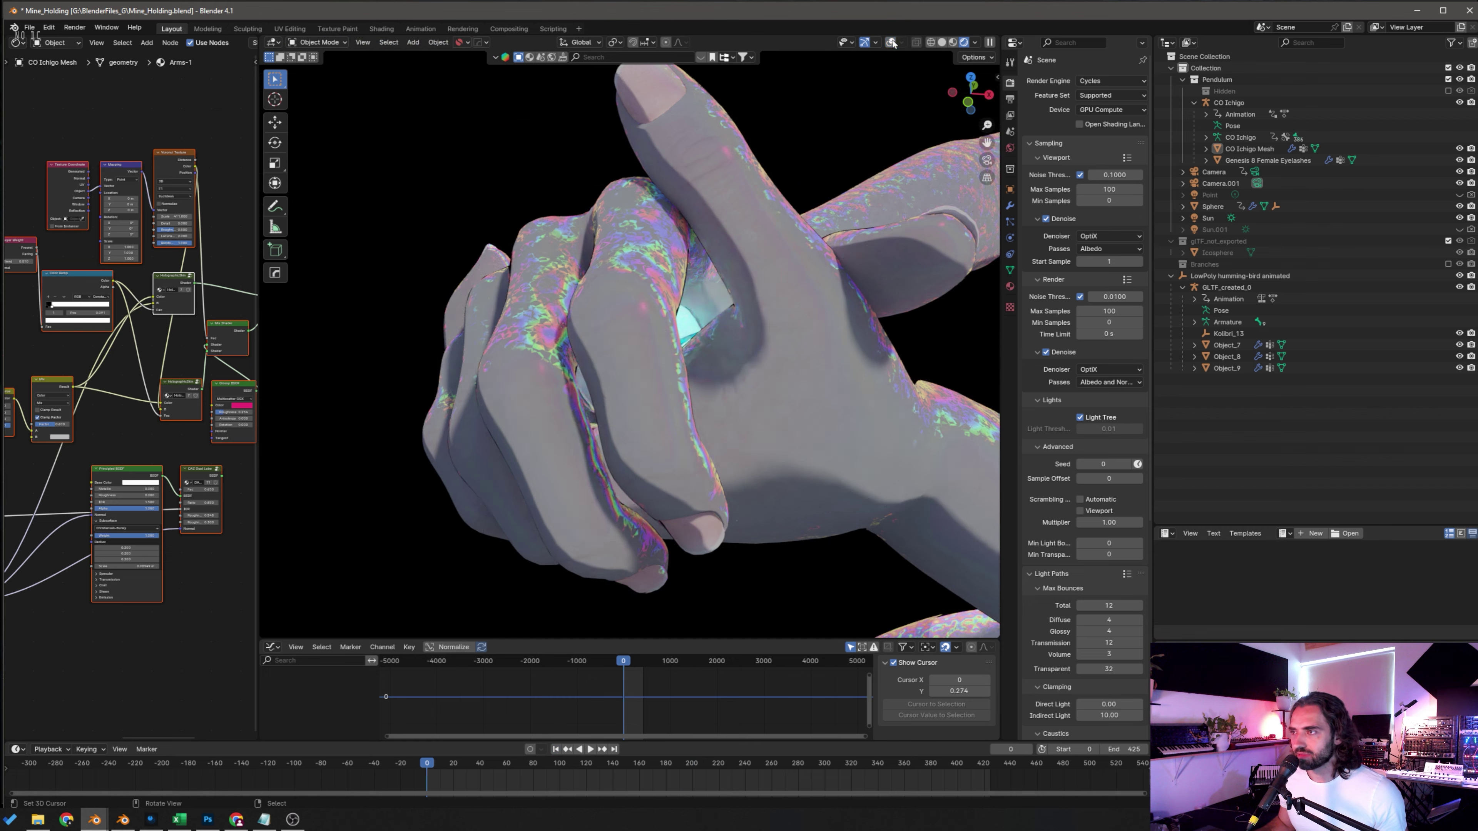
{"action": "key", "text": "space"}
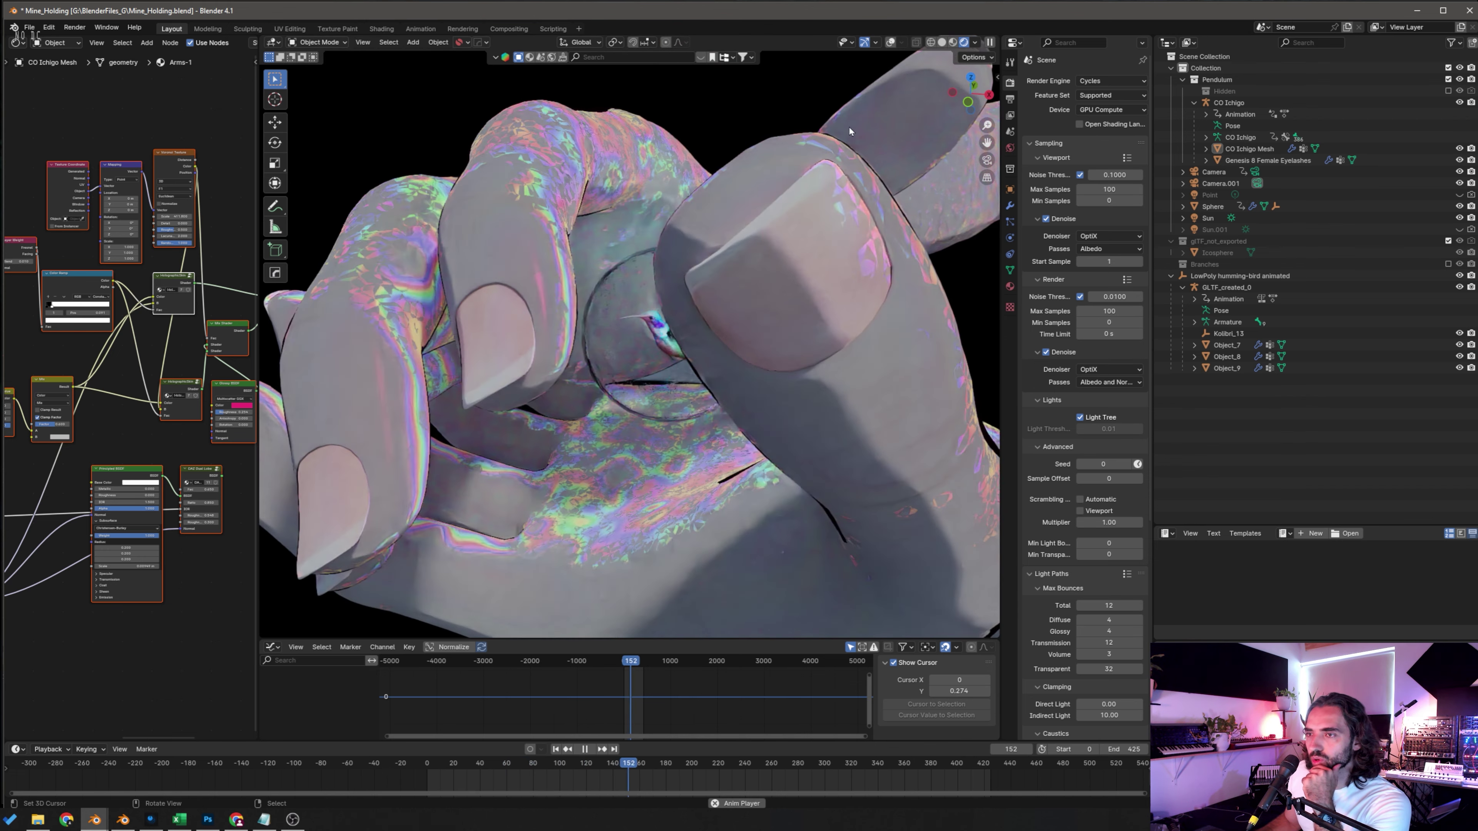
{"action": "key", "text": "space"}
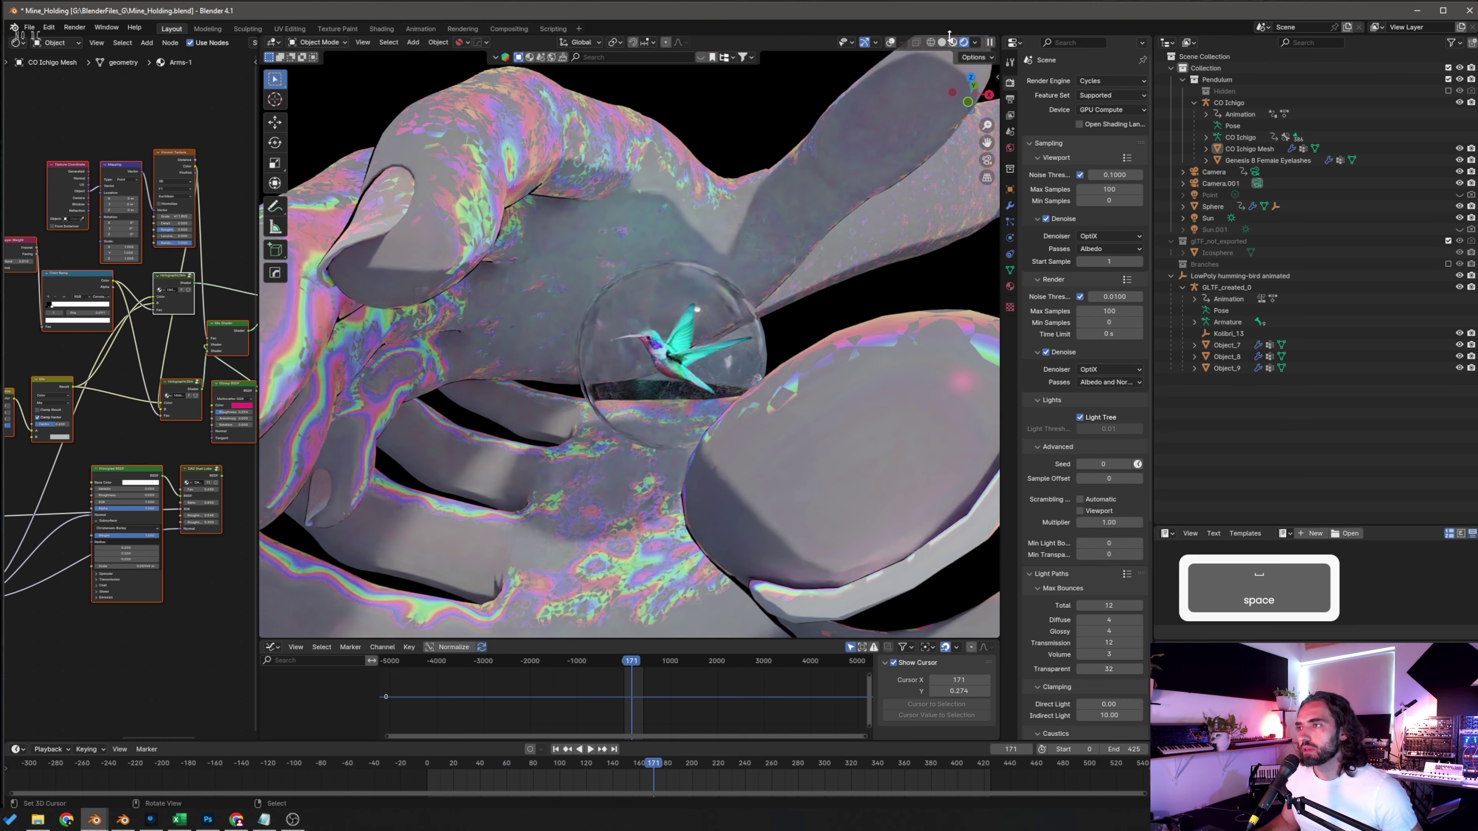
Step: Set the viewport to solid shading, show the overlays and select the CO Ichigo armature around the hands
{"action": "left_click", "coordinate": [942, 43]}
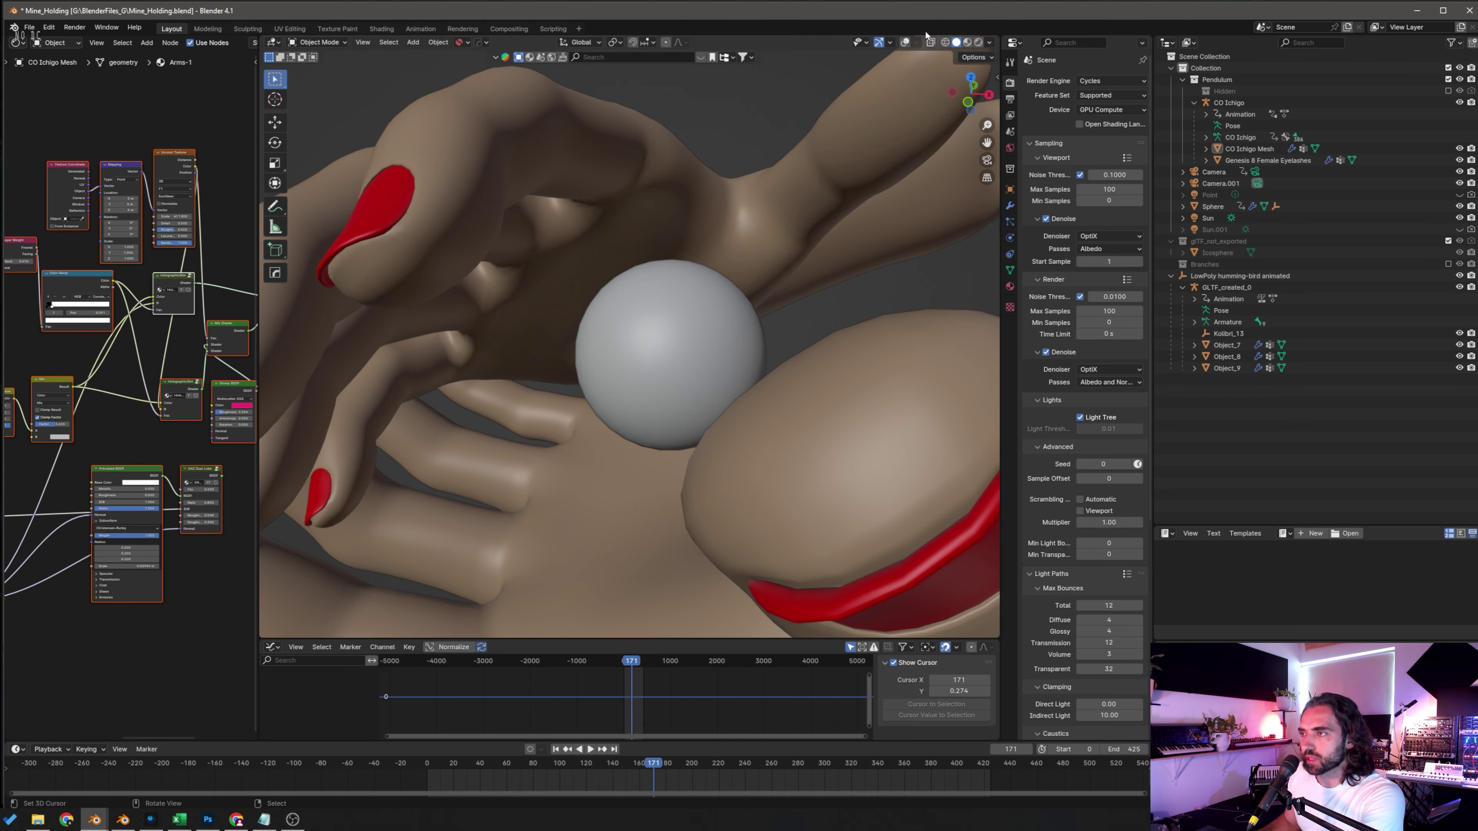
{"action": "left_click", "coordinate": [905, 43]}
{"action": "scroll", "coordinate": [780, 170], "scroll_direction": "down", "scroll_amount": 6}
{"action": "right_click", "coordinate": [646, 266]}
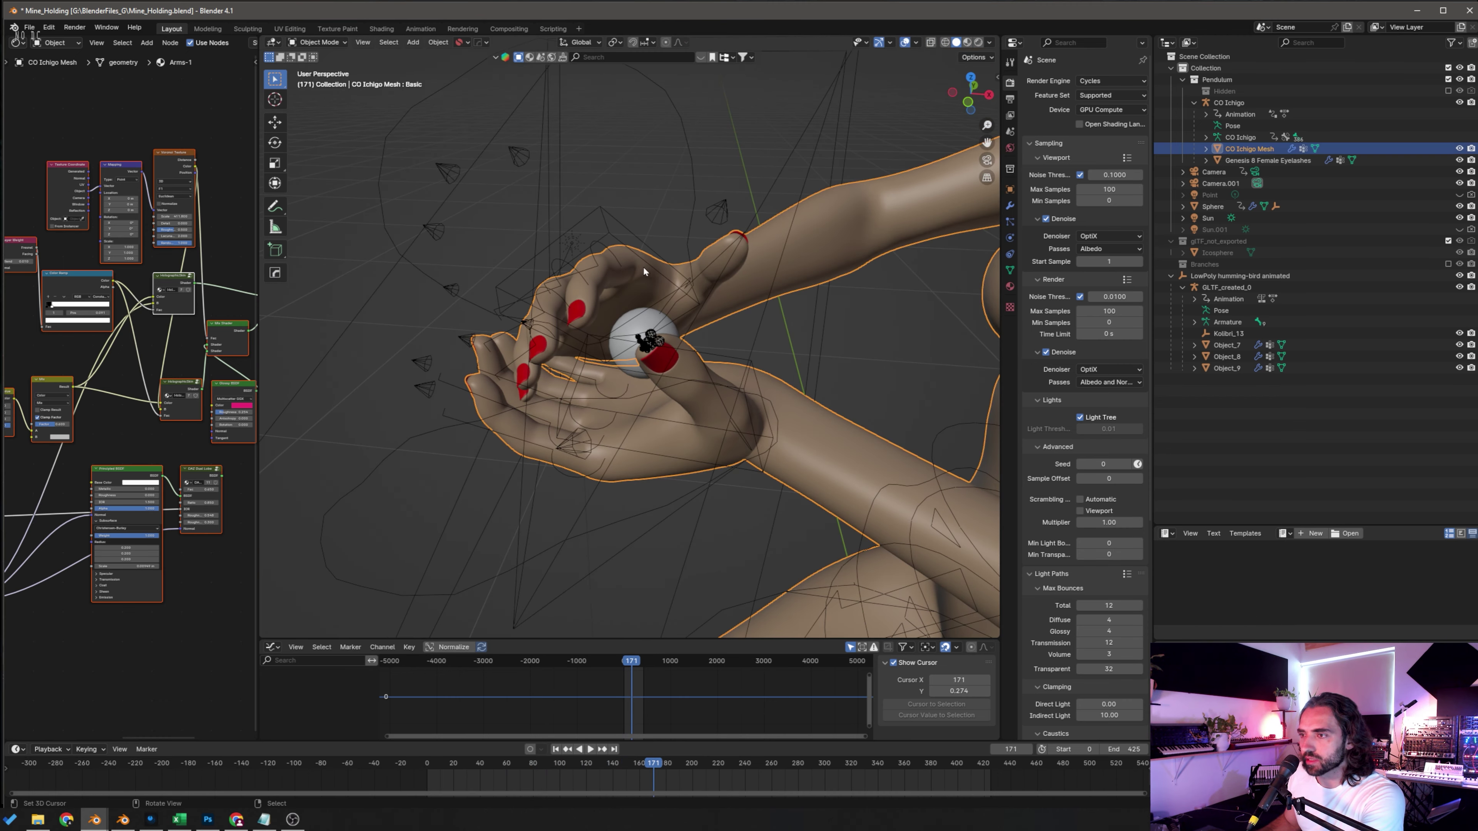
{"action": "right_click", "coordinate": [645, 266]}
{"action": "left_click", "coordinate": [344, 43]}
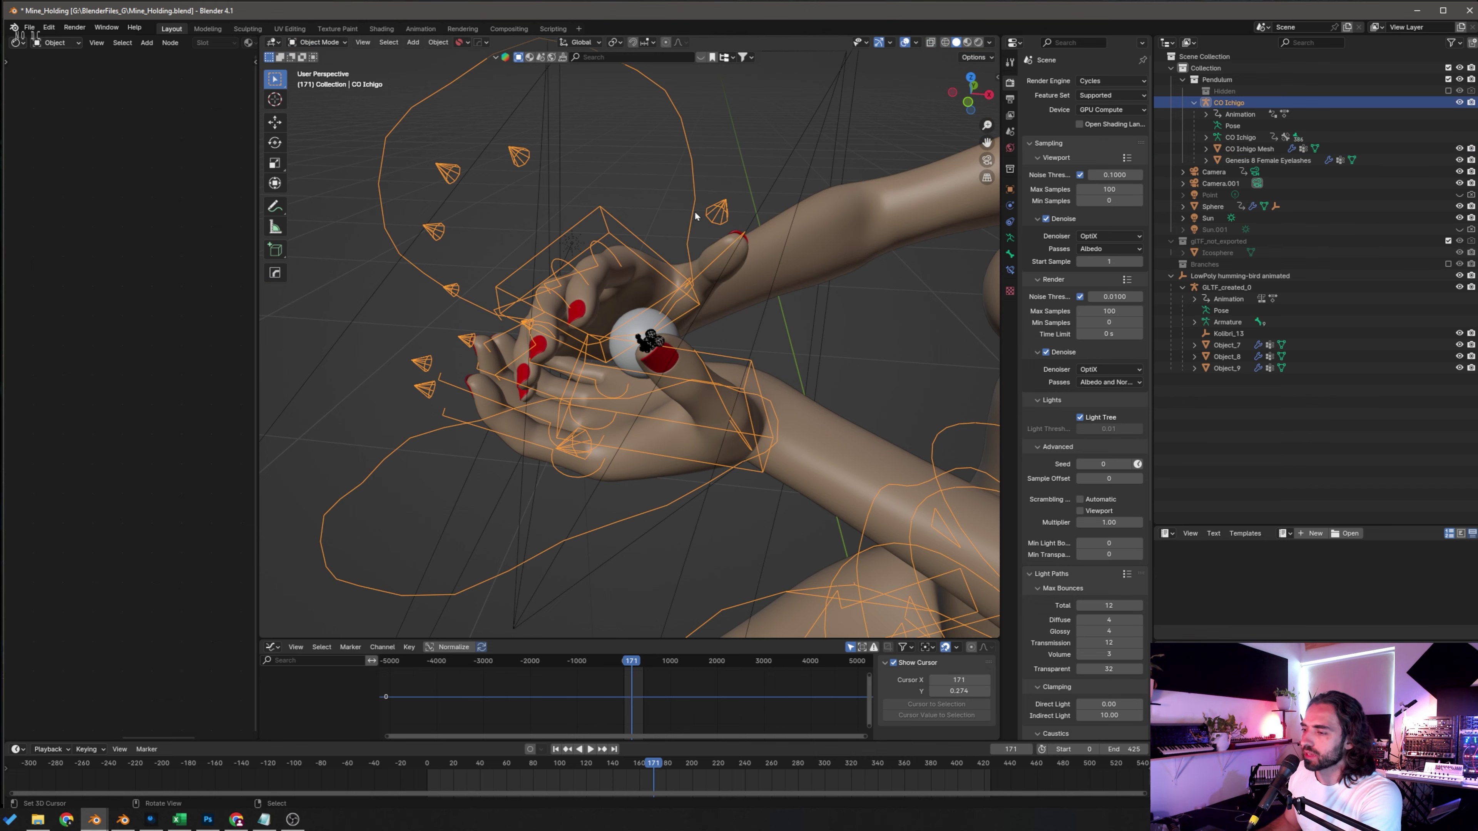
Step: Enter Pose Mode on the armature and try moving the fingers.R and hand.ik.R controls, cancelling each move
{"action": "scroll", "coordinate": [657, 189], "scroll_direction": "down", "scroll_amount": 8}
{"action": "middle_click_drag", "start_coordinate": [630, 184], "coordinate": [675, 193]}
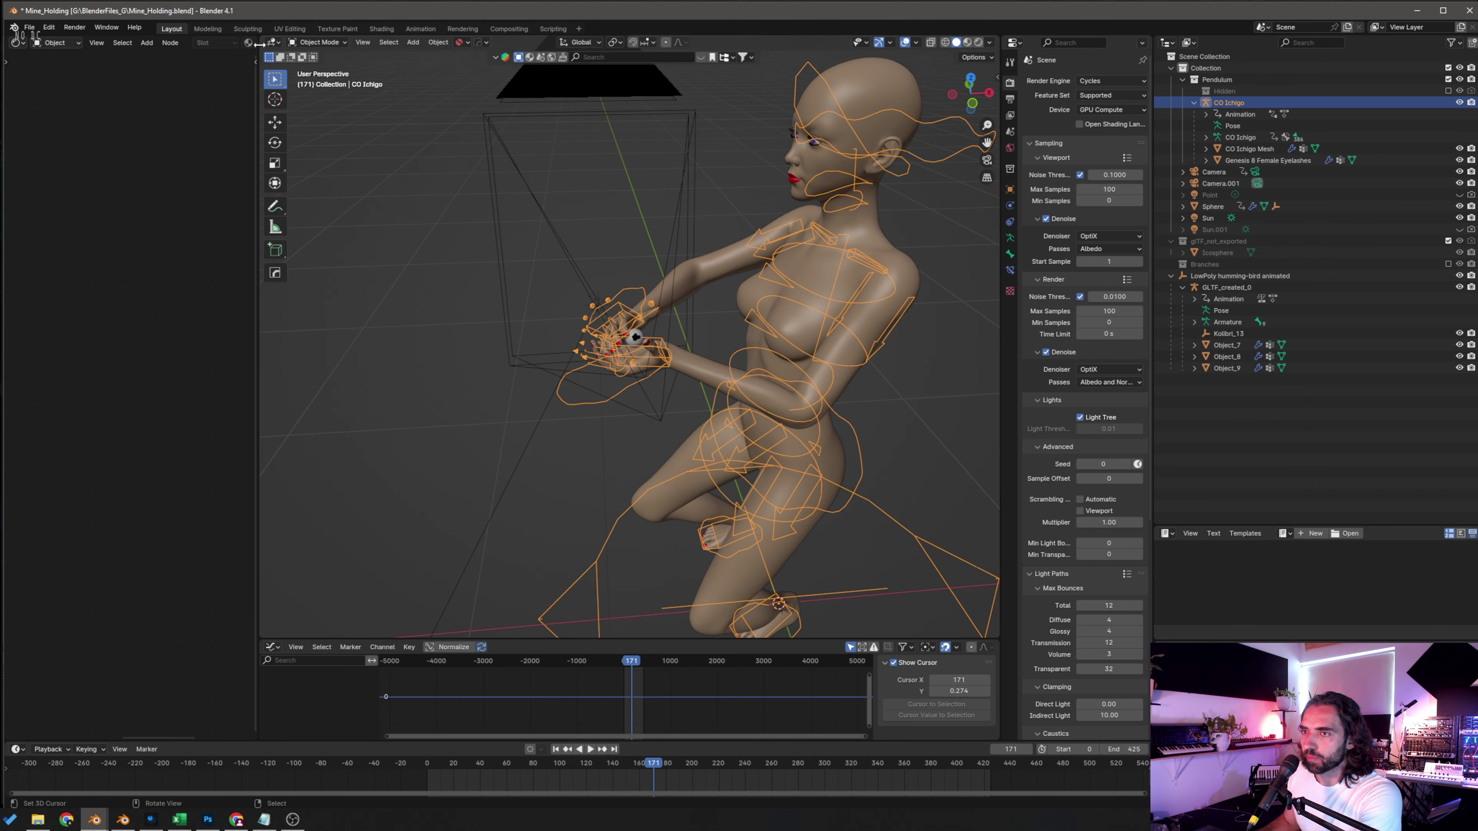
{"action": "left_click", "coordinate": [317, 43]}
{"action": "left_click", "coordinate": [317, 81]}
{"action": "left_click", "coordinate": [624, 312]}
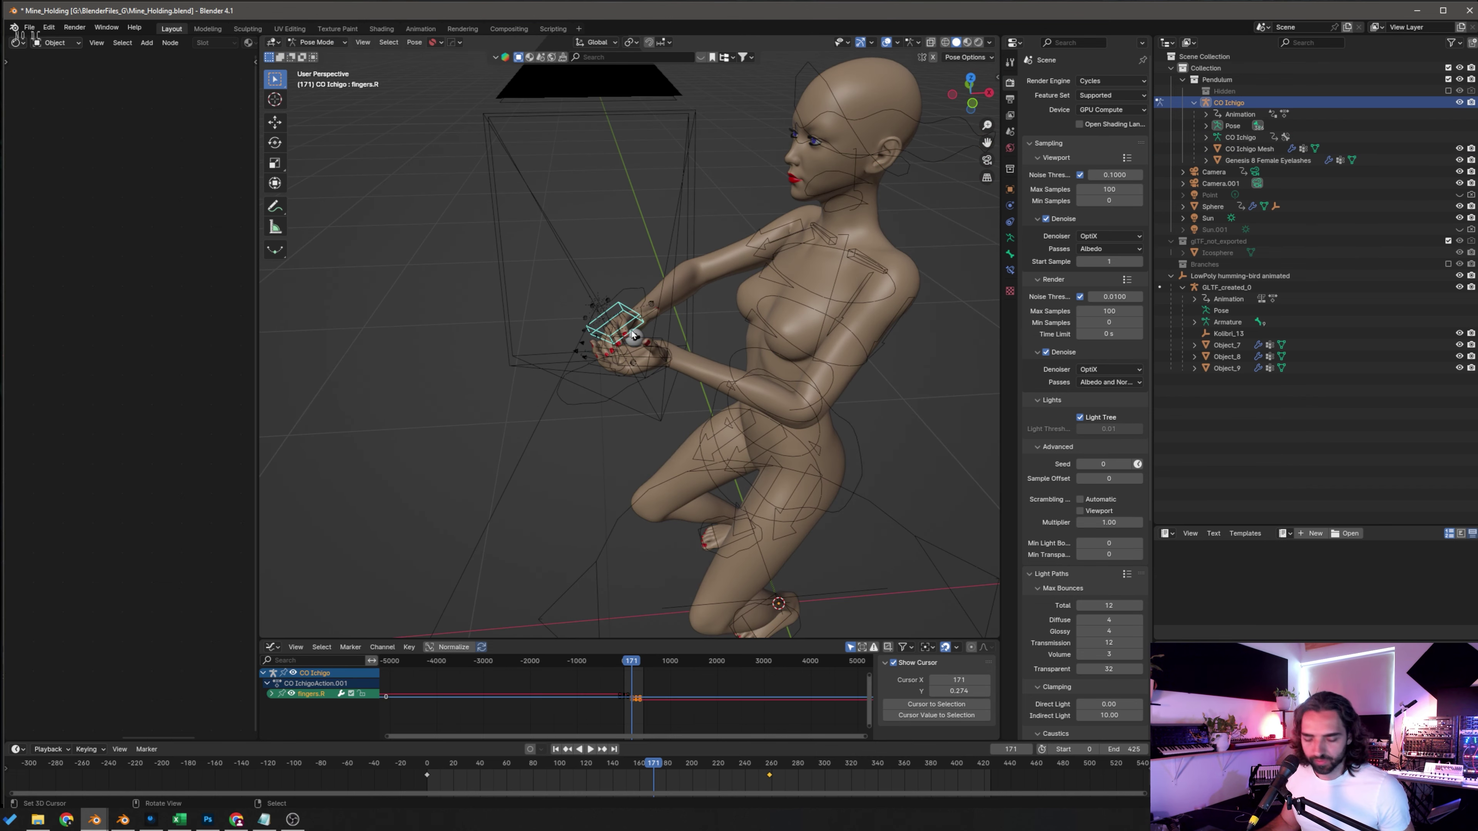
{"action": "key", "text": "g"}
{"action": "key", "text": "Escape"}
{"action": "left_click", "coordinate": [589, 329]}
{"action": "key", "text": "g"}
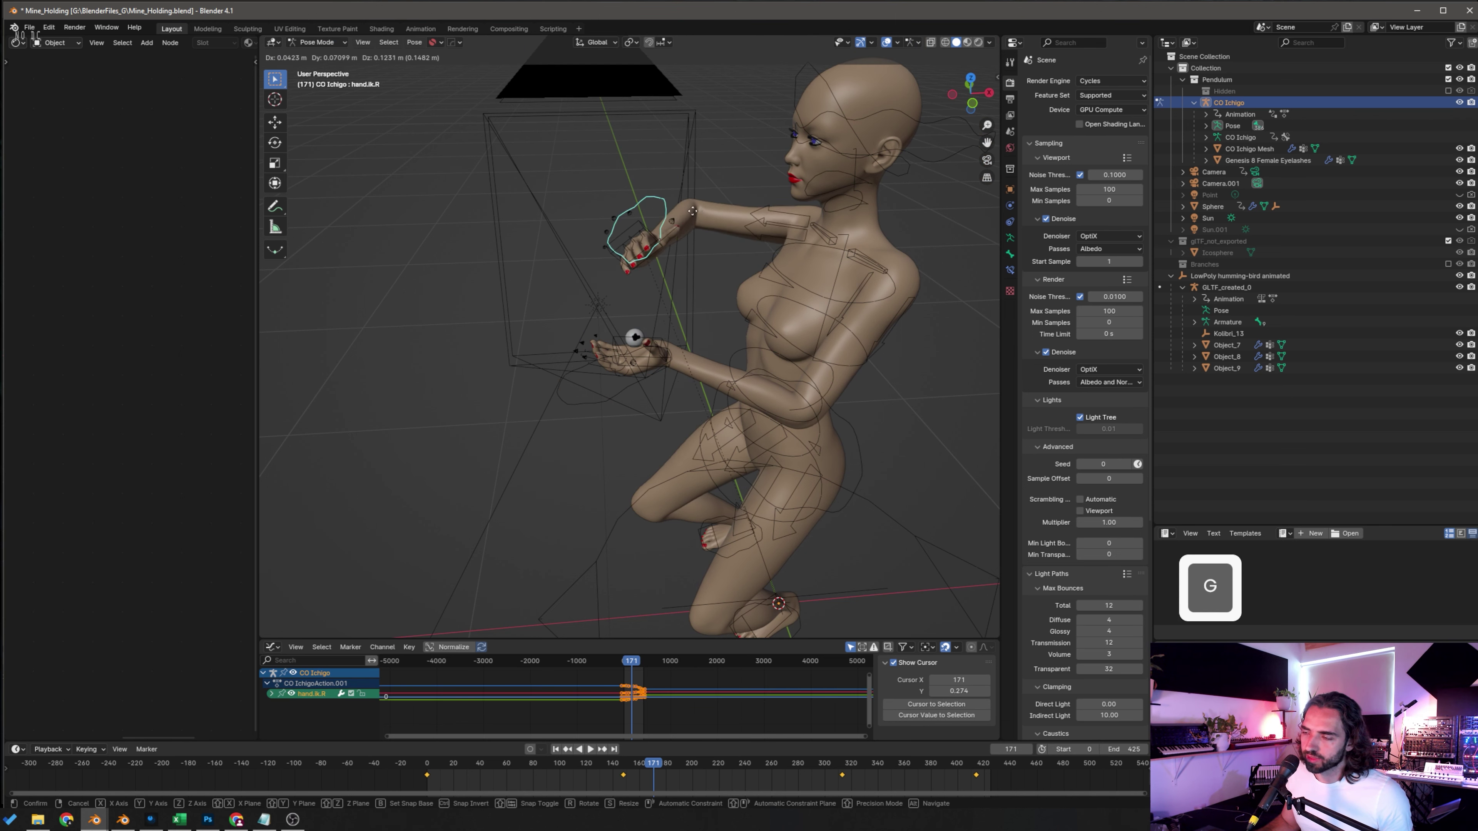
{"action": "key", "text": "Escape"}
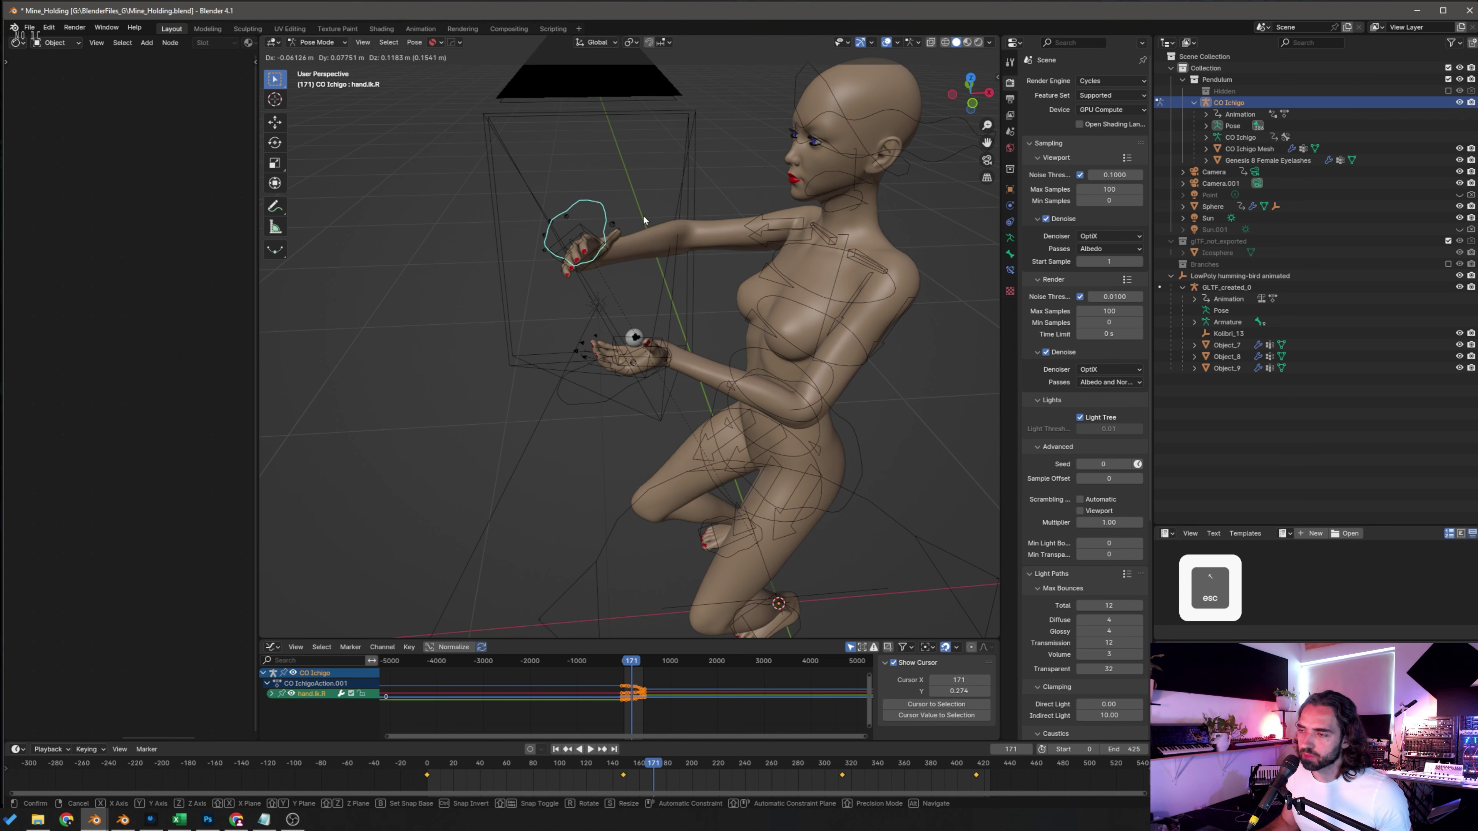
Step: Try moving the hand.ik.R control once more, cancel it and return the armature to Object Mode
{"action": "scroll", "coordinate": [655, 291], "scroll_direction": "up", "scroll_amount": 3}
{"action": "middle_click_drag", "start_coordinate": [711, 253], "coordinate": [679, 242]}
{"action": "scroll", "coordinate": [679, 244], "scroll_direction": "up", "scroll_amount": 3}
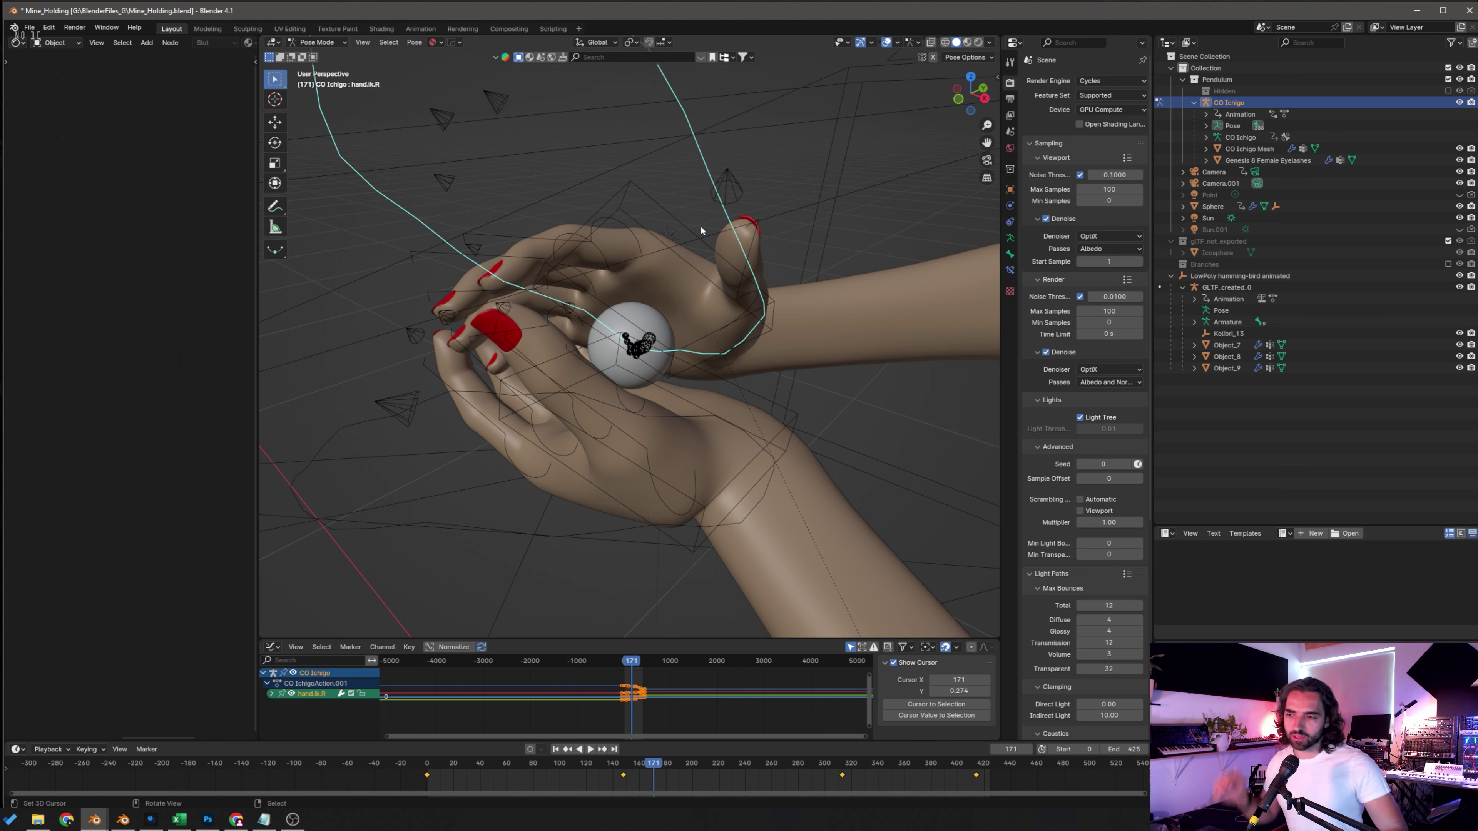
{"action": "key", "text": "g"}
{"action": "key", "text": "Escape"}
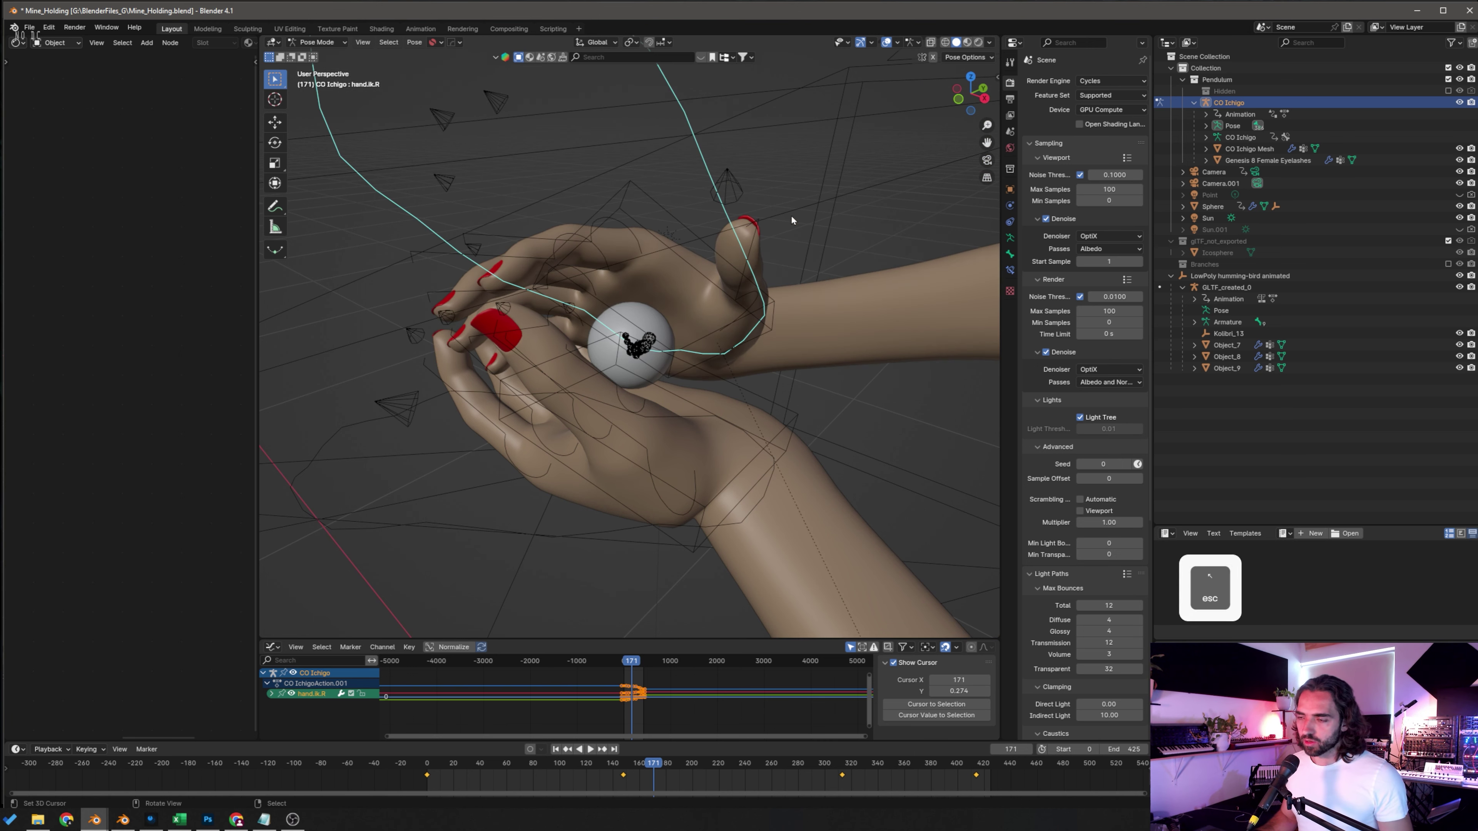
{"action": "left_click", "coordinate": [319, 42]}
{"action": "left_click", "coordinate": [335, 58]}
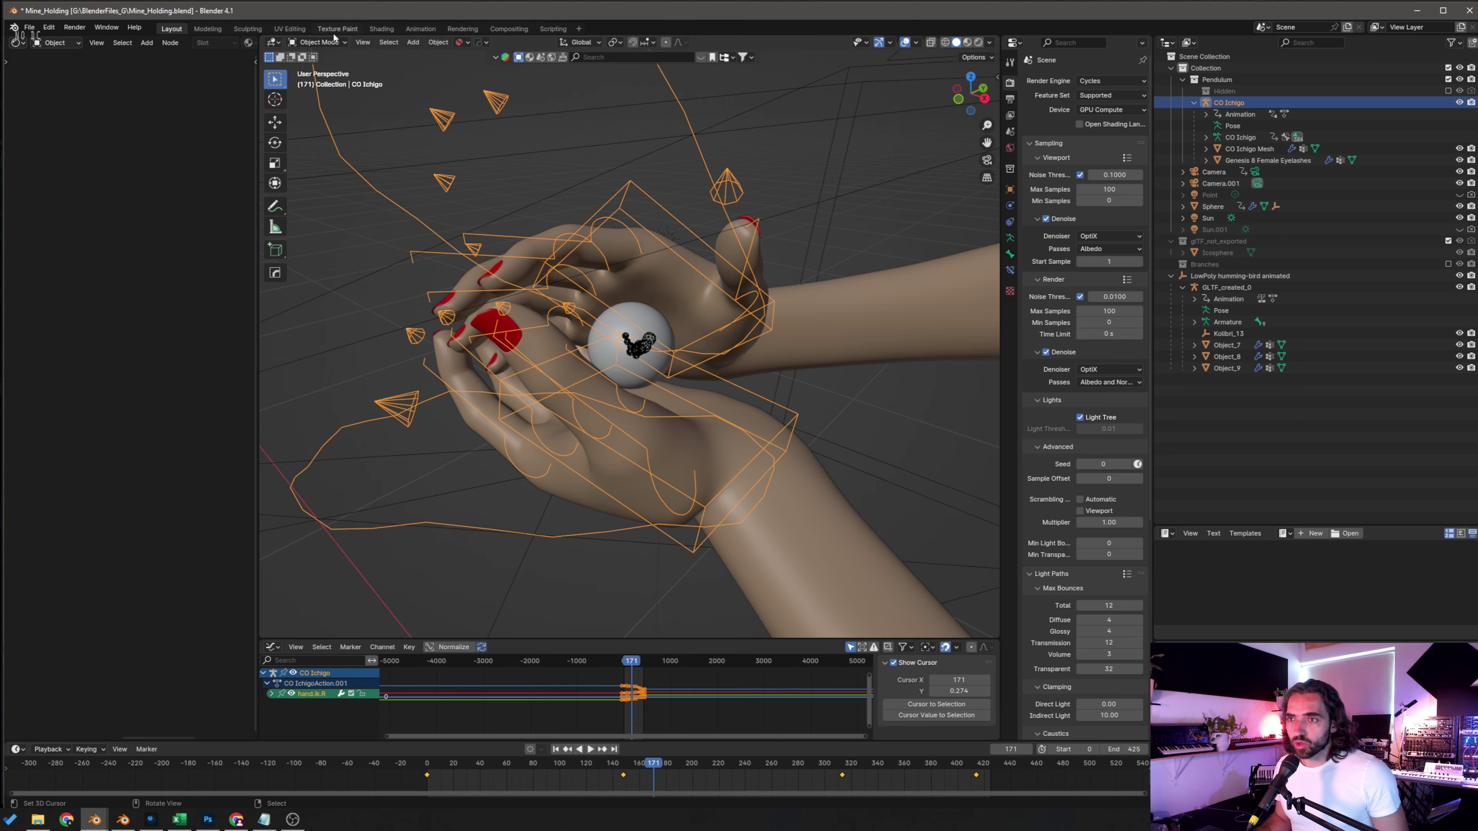
{"action": "middle_click_drag", "start_coordinate": [669, 245], "coordinate": [778, 242]}
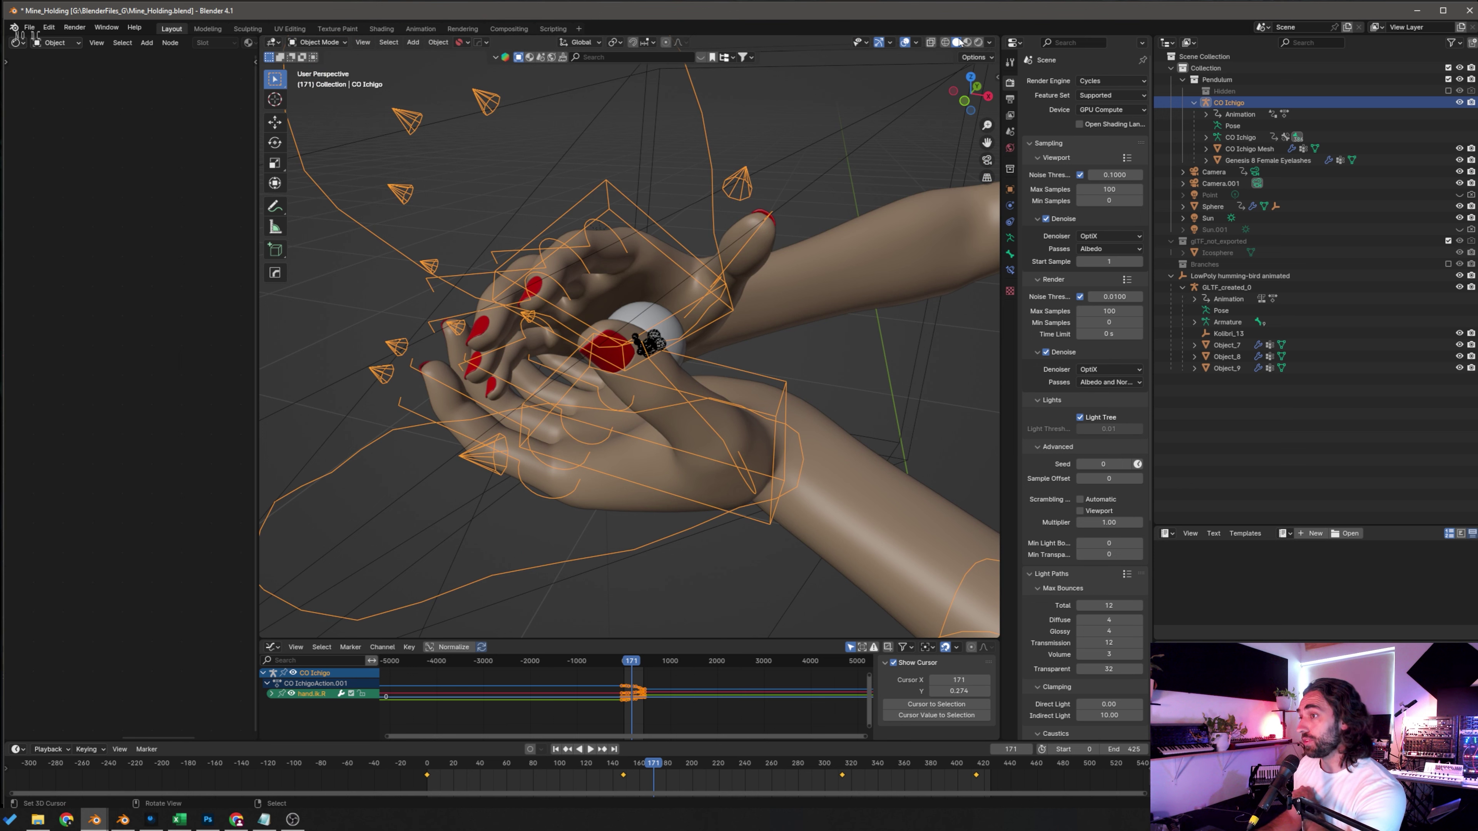
Step: Select the CO Ichigo body mesh, enter Edit Mode and set the viewport to rendered shading
{"action": "left_click", "coordinate": [316, 44]}
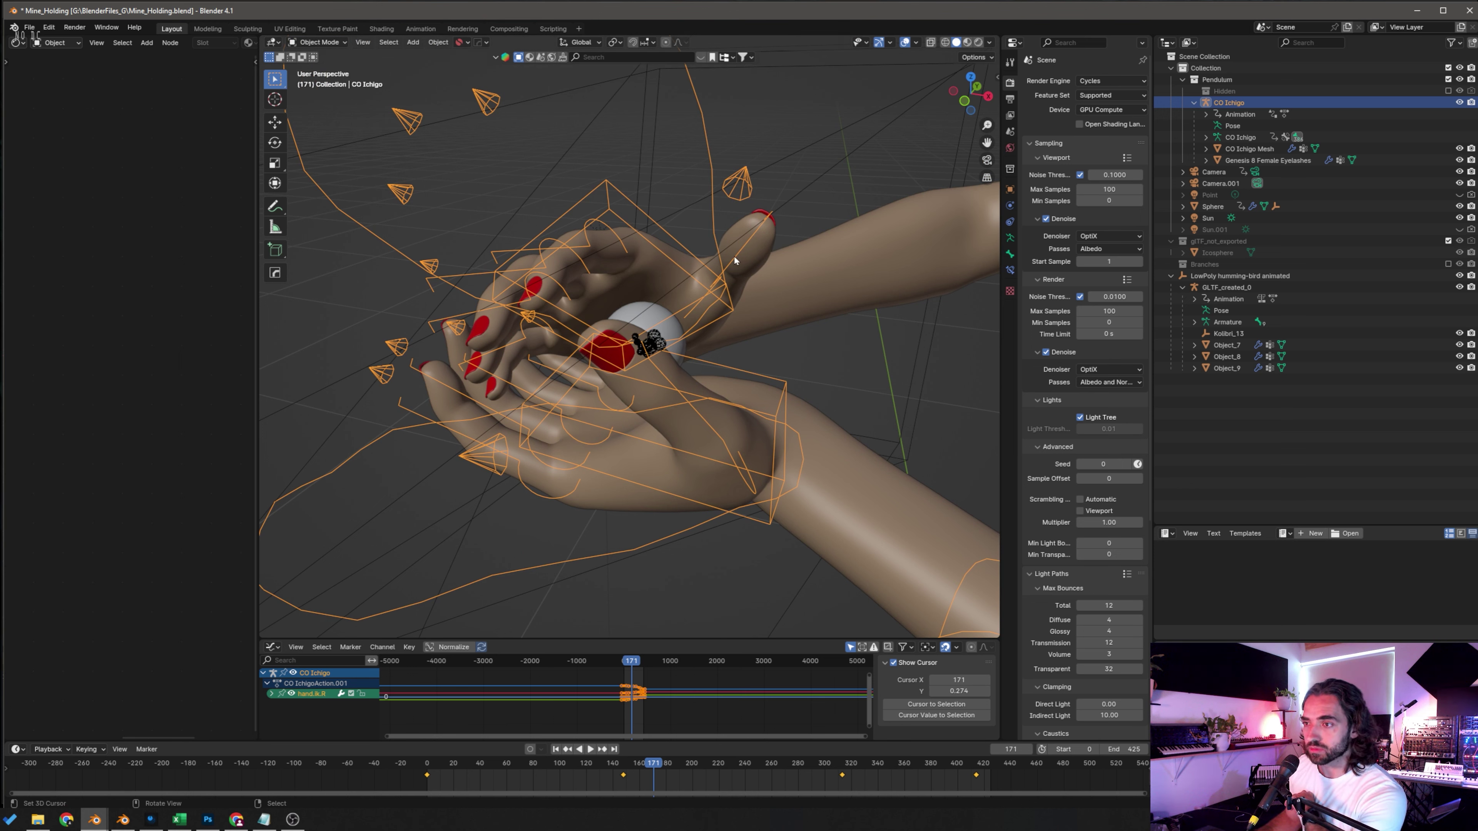
{"action": "left_click", "coordinate": [801, 318]}
{"action": "left_click", "coordinate": [319, 42]}
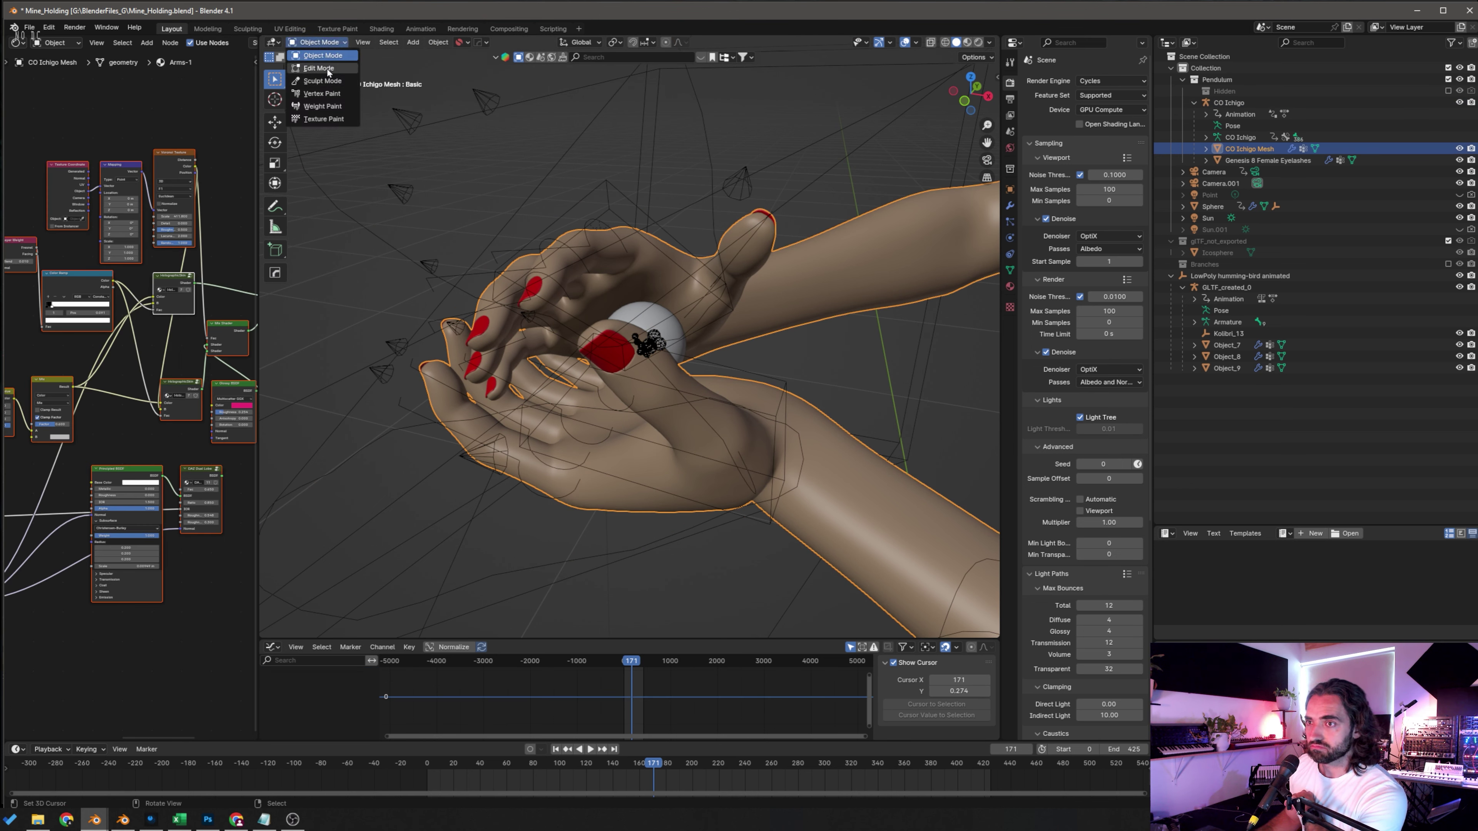
{"action": "left_click", "coordinate": [317, 81]}
{"action": "left_click", "coordinate": [978, 42]}
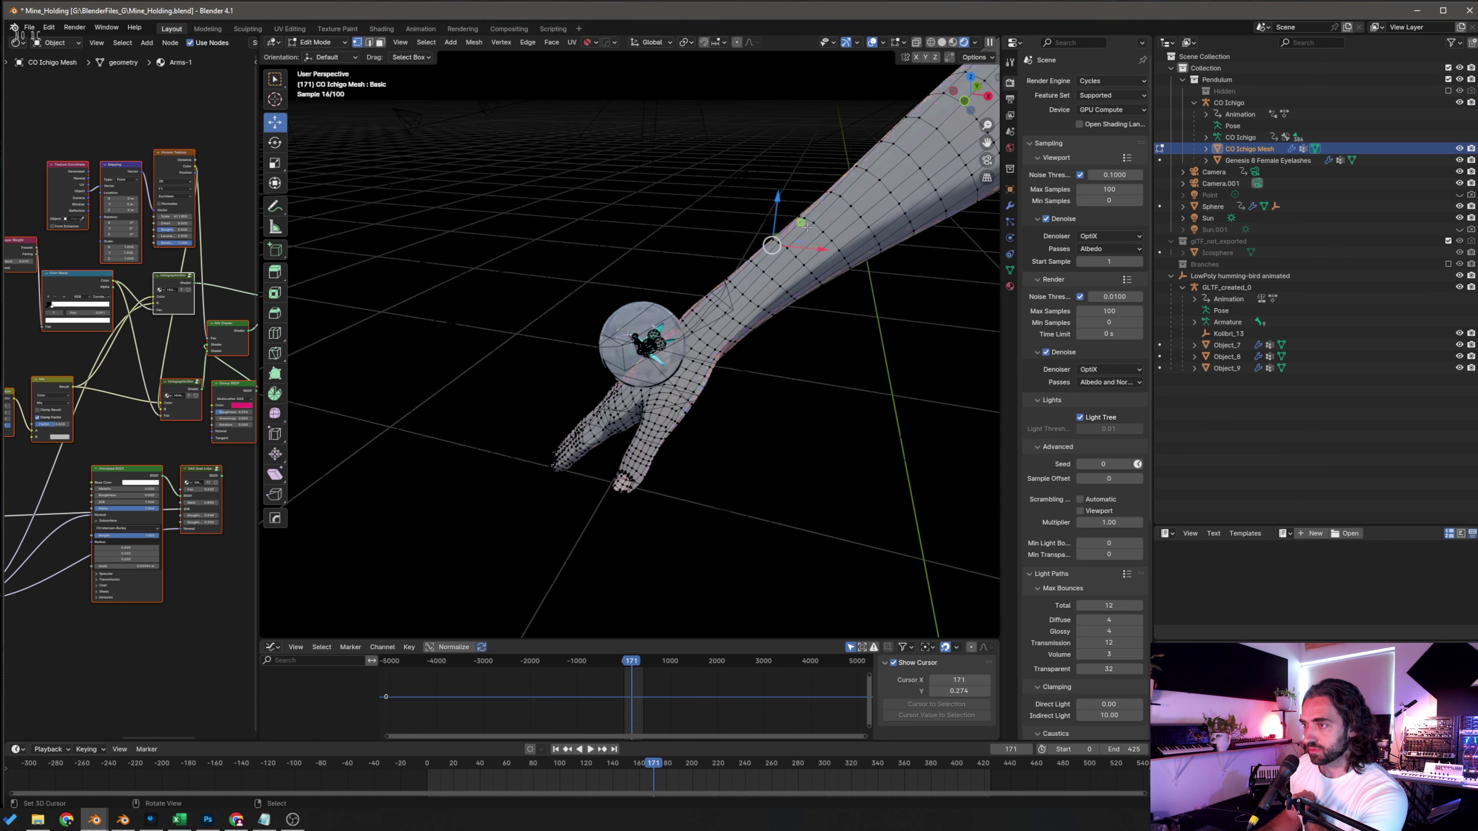
Step: Try moving a single vertex on the forearm mesh freely and cancel the move
{"action": "middle_click_drag", "start_coordinate": [806, 227], "coordinate": [826, 192]}
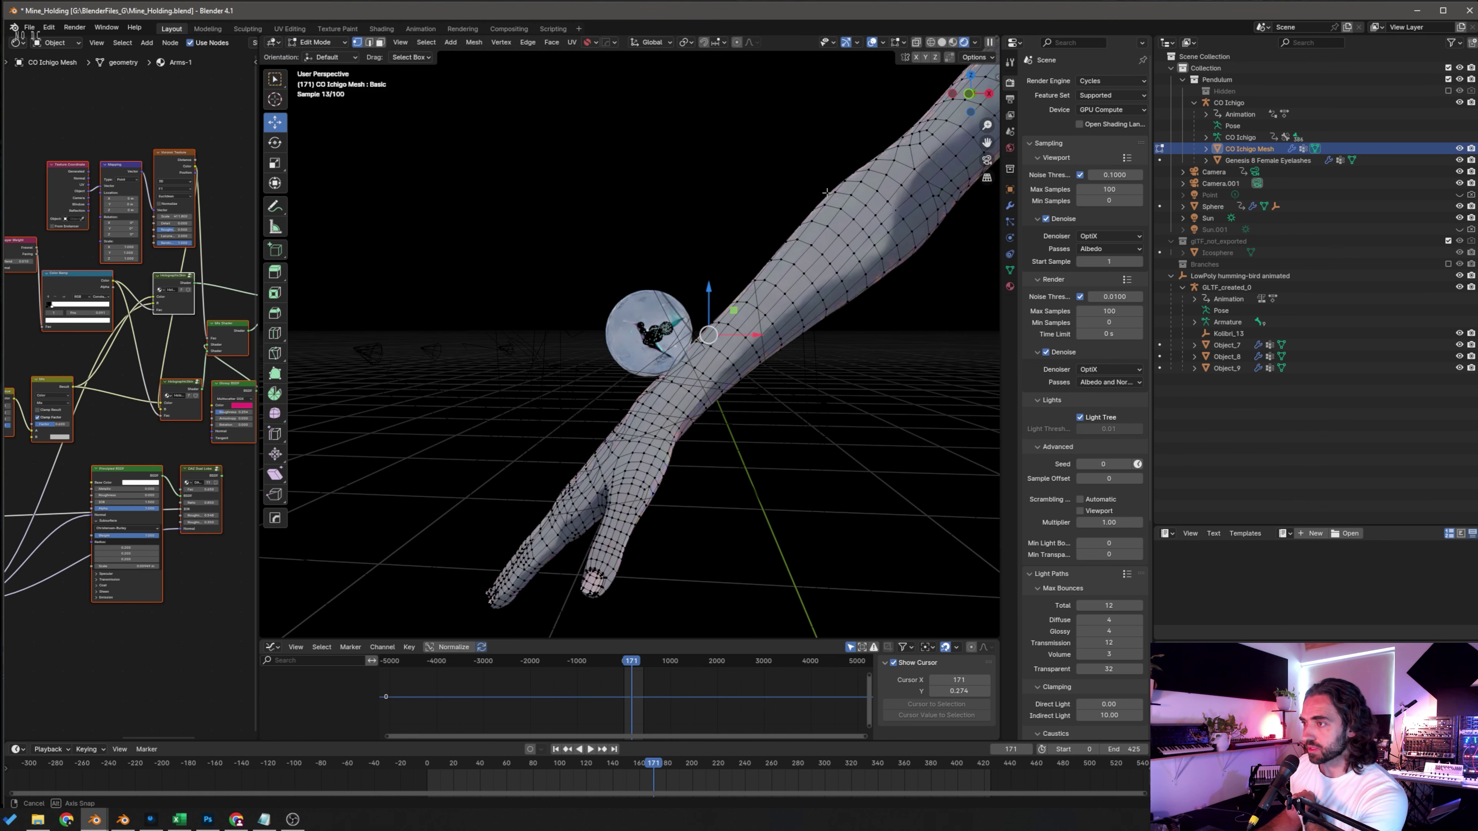
{"action": "left_click", "coordinate": [760, 266]}
{"action": "key", "text": "g"}
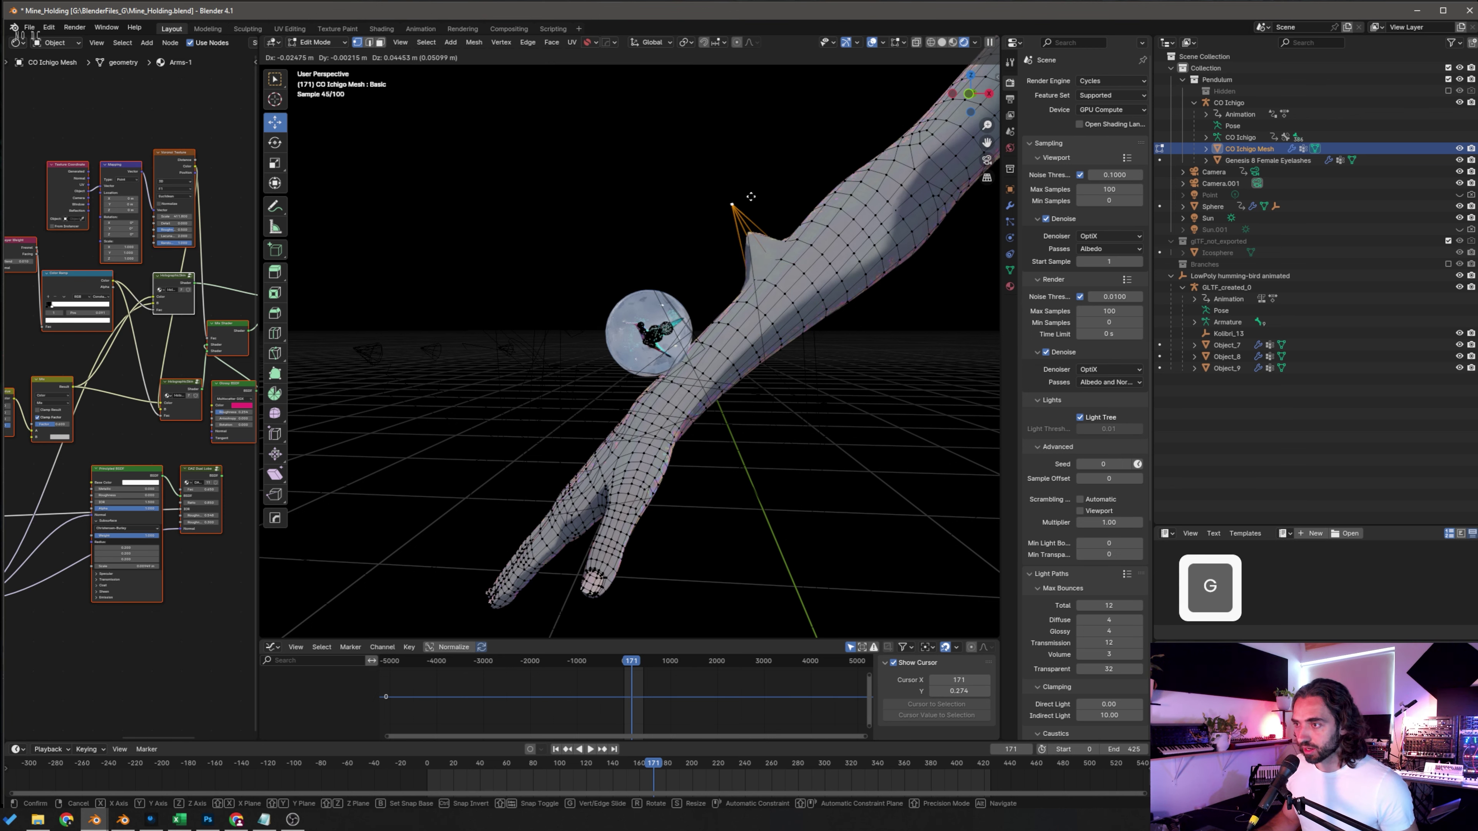
{"action": "key", "text": "Escape"}
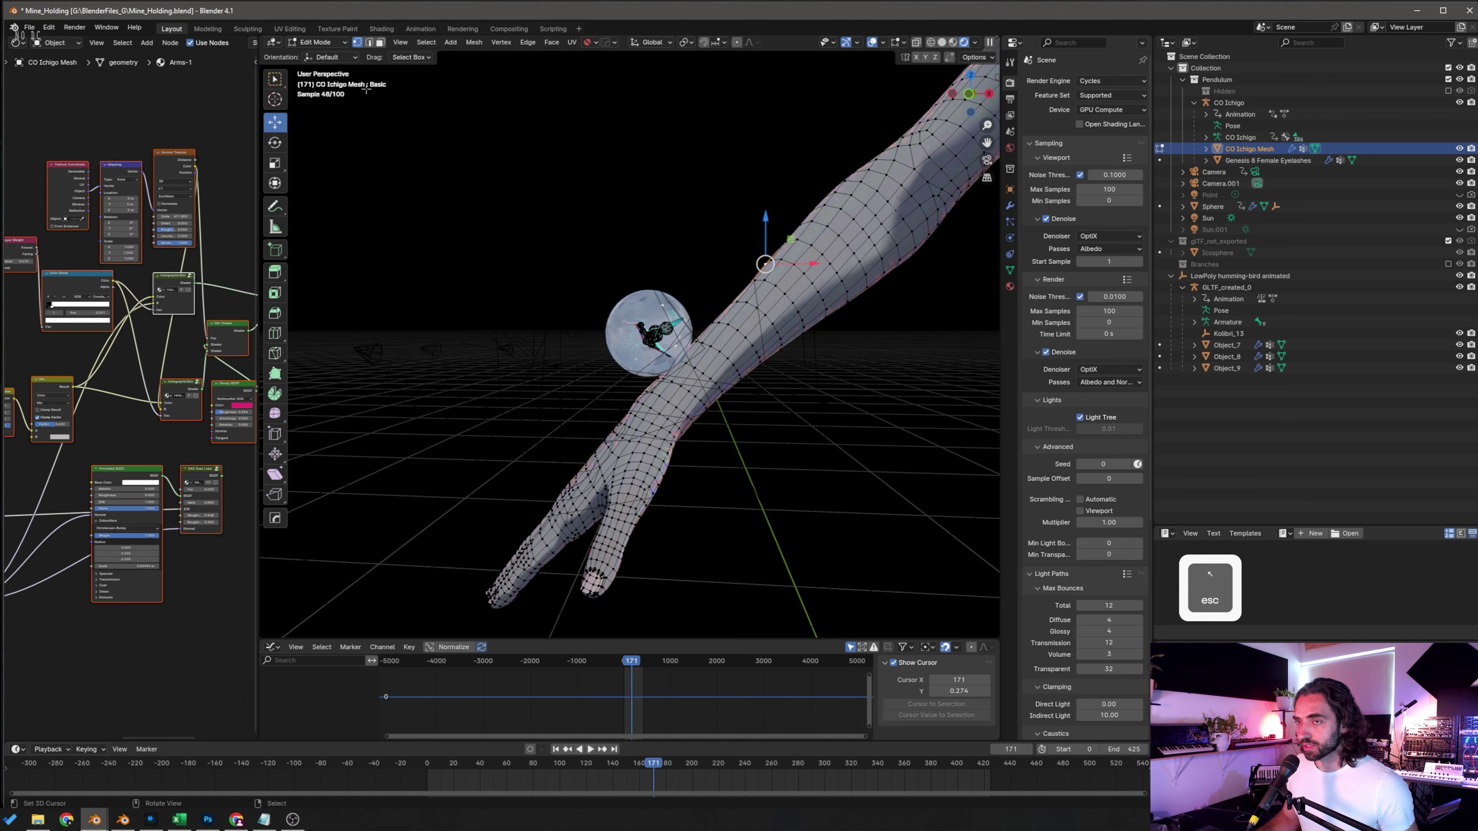
Step: Return the body mesh to Object Mode and set the viewport to solid shading
{"action": "left_click", "coordinate": [319, 42]}
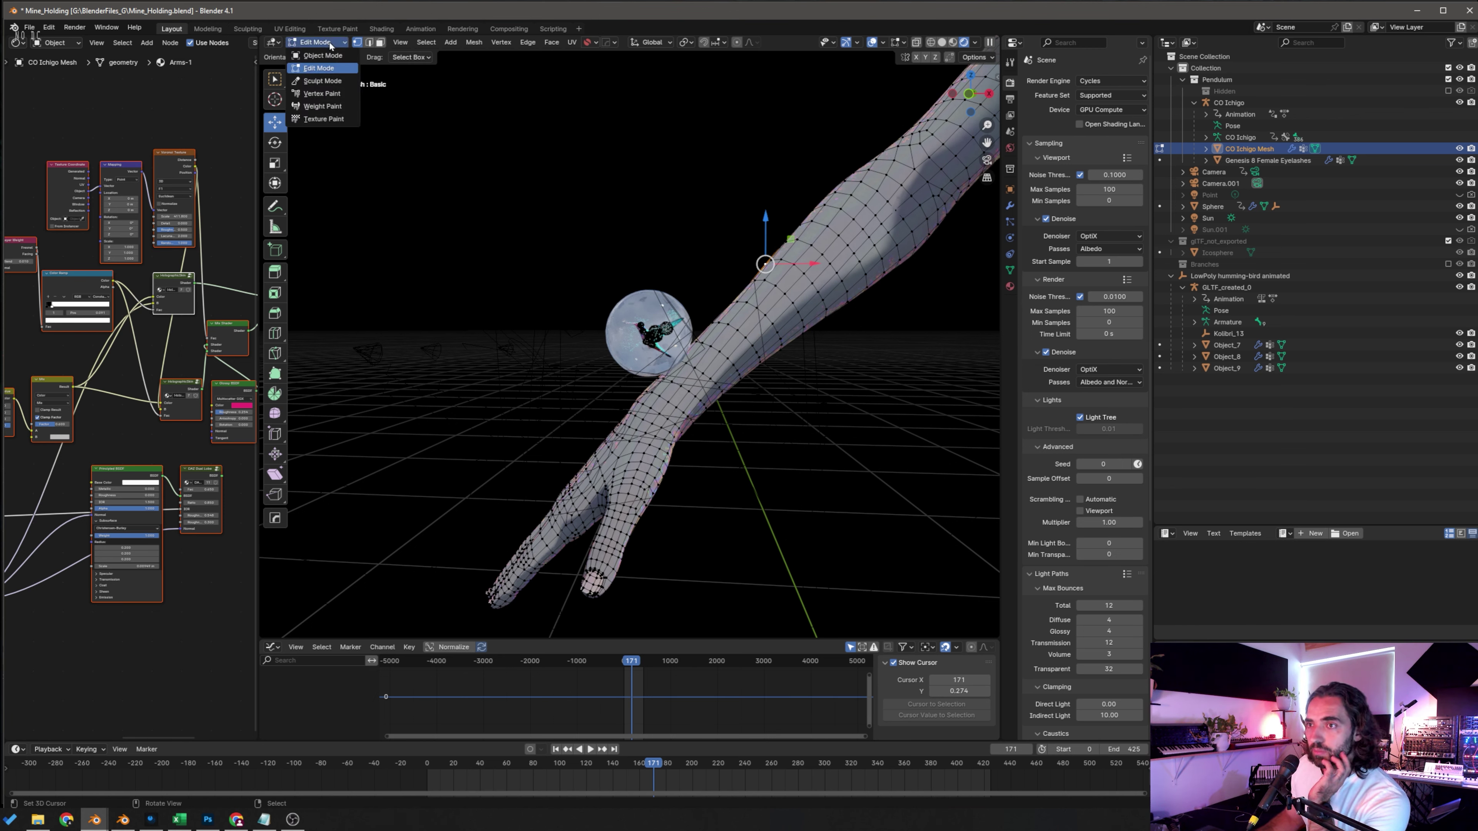
{"action": "left_click", "coordinate": [317, 56]}
{"action": "left_click", "coordinate": [942, 46]}
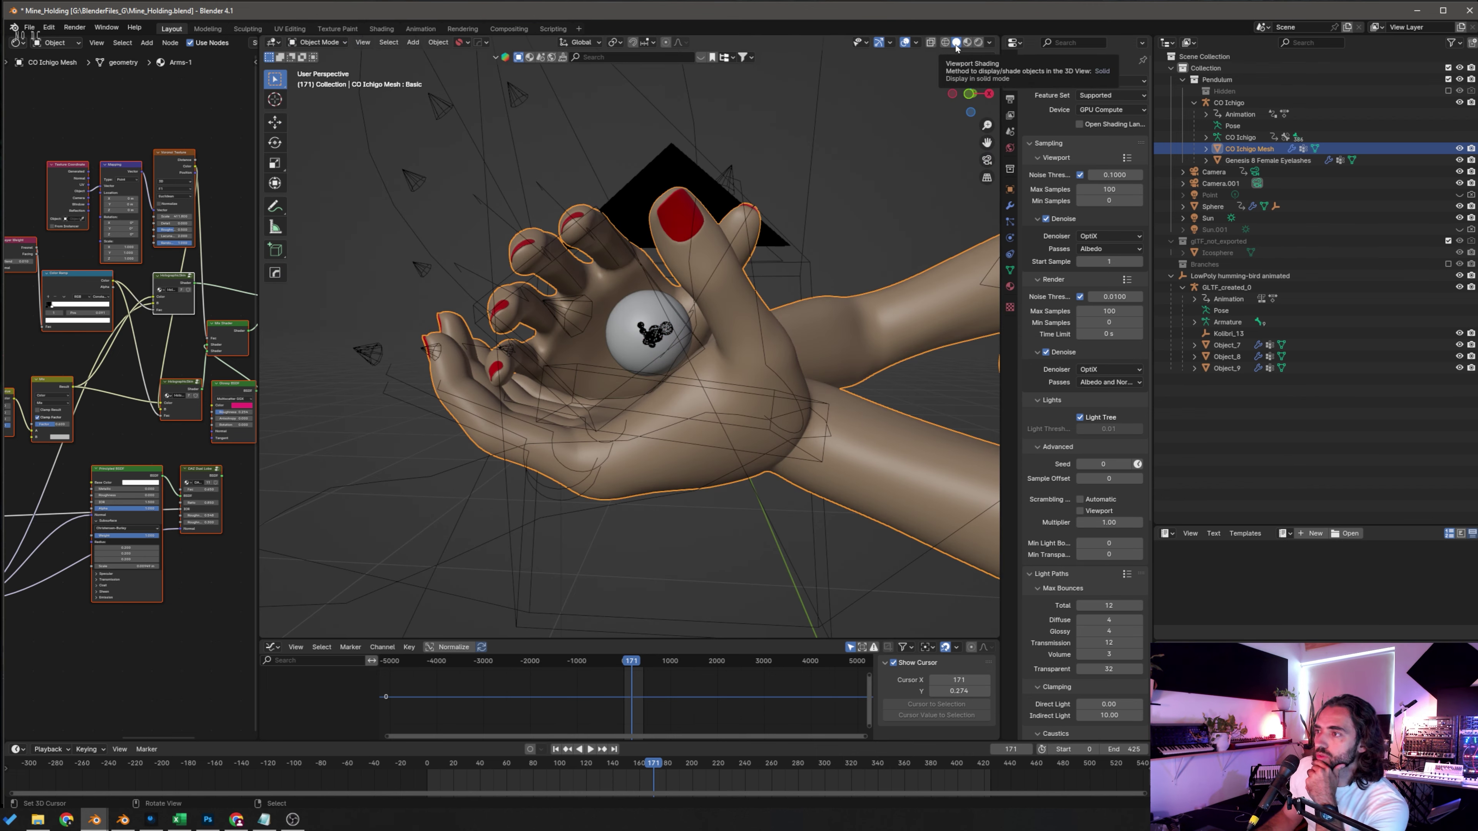
{"action": "mouse_move", "coordinate": [757, 393]}
{"action": "middle_mouse_down"}
{"action": "mouse_move", "coordinate": [753, 413]}
{"action": "mouse_move", "coordinate": [720, 416]}
{"action": "mouse_move", "coordinate": [751, 412]}
{"action": "mouse_move", "coordinate": [755, 390]}
{"action": "middle_mouse_up"}
{"action": "scroll", "coordinate": [755, 389], "scroll_direction": "up", "scroll_amount": 3}
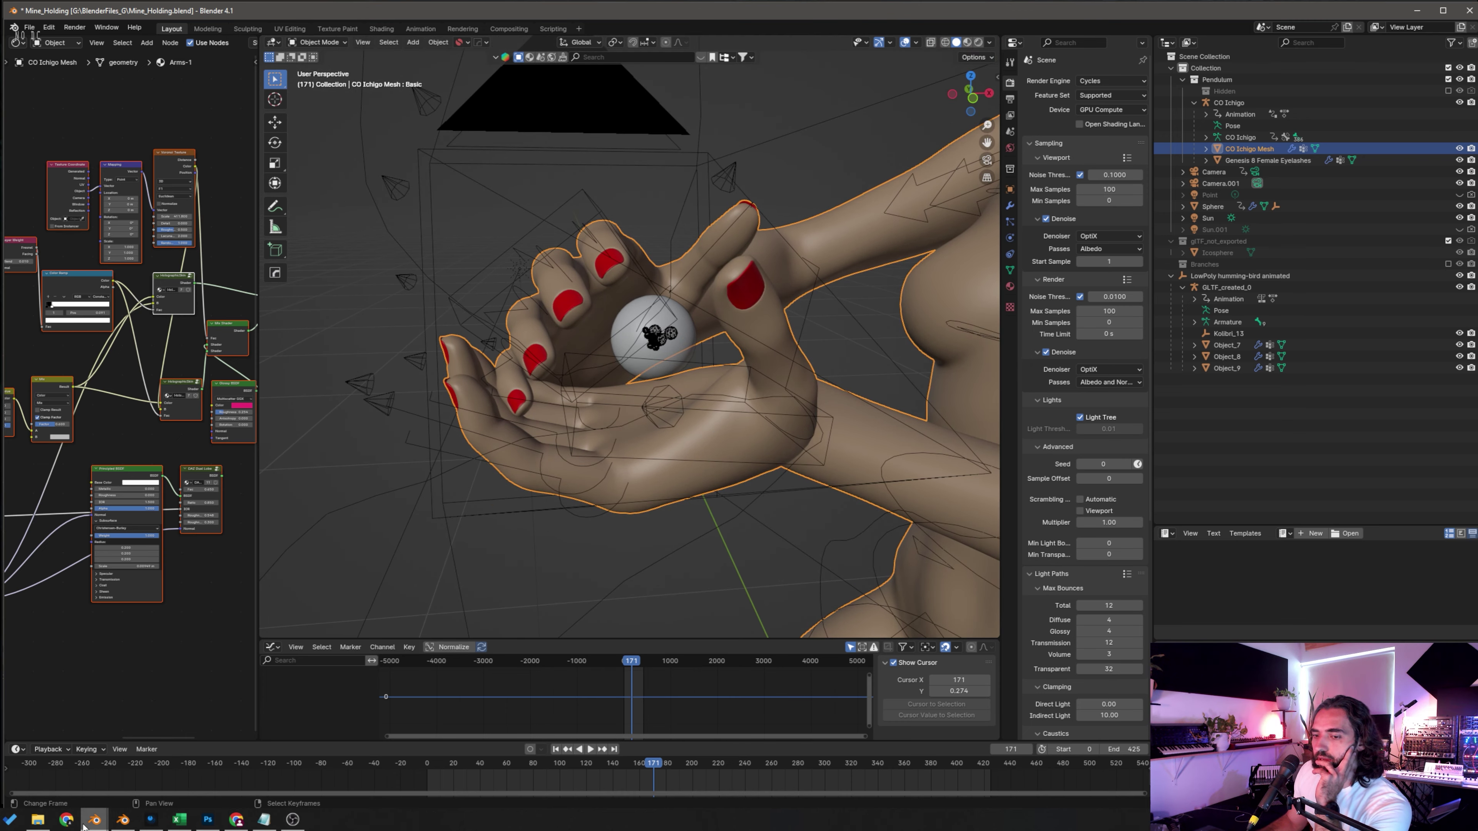
{"action": "mouse_move", "coordinate": [85, 827]}
{"action": "mouse_move", "coordinate": [797, 335]}
{"action": "middle_mouse_down"}
{"action": "mouse_move", "coordinate": [877, 342]}
{"action": "mouse_move", "coordinate": [806, 344]}
{"action": "mouse_move", "coordinate": [797, 335]}
{"action": "mouse_move", "coordinate": [816, 315]}
{"action": "mouse_move", "coordinate": [798, 323]}
{"action": "middle_mouse_up"}
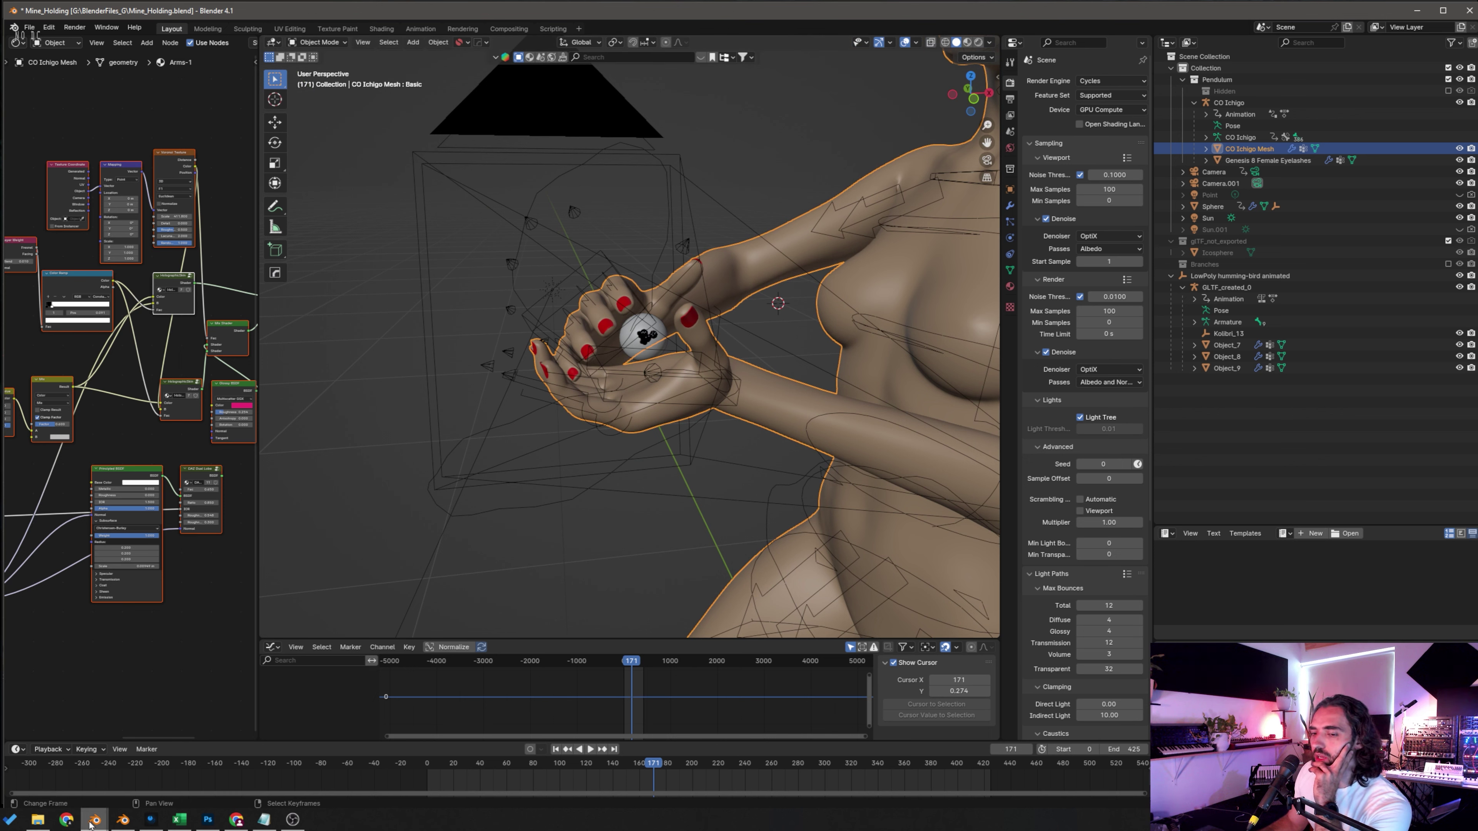
{"action": "mouse_move", "coordinate": [91, 824]}
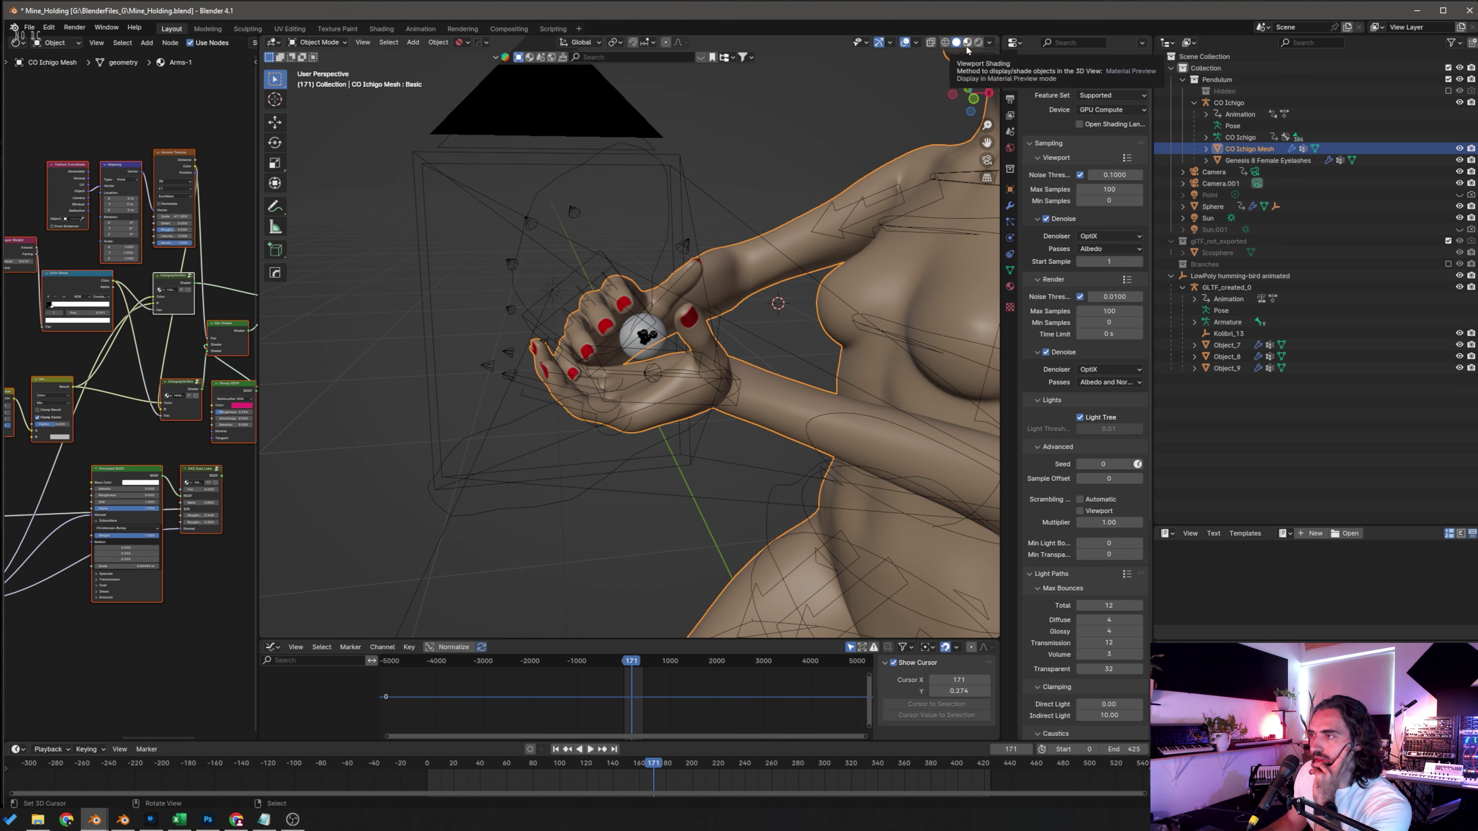
Step: Set the viewport to Material Preview shading and hide the overlays around the hands
{"action": "left_click", "coordinate": [967, 43]}
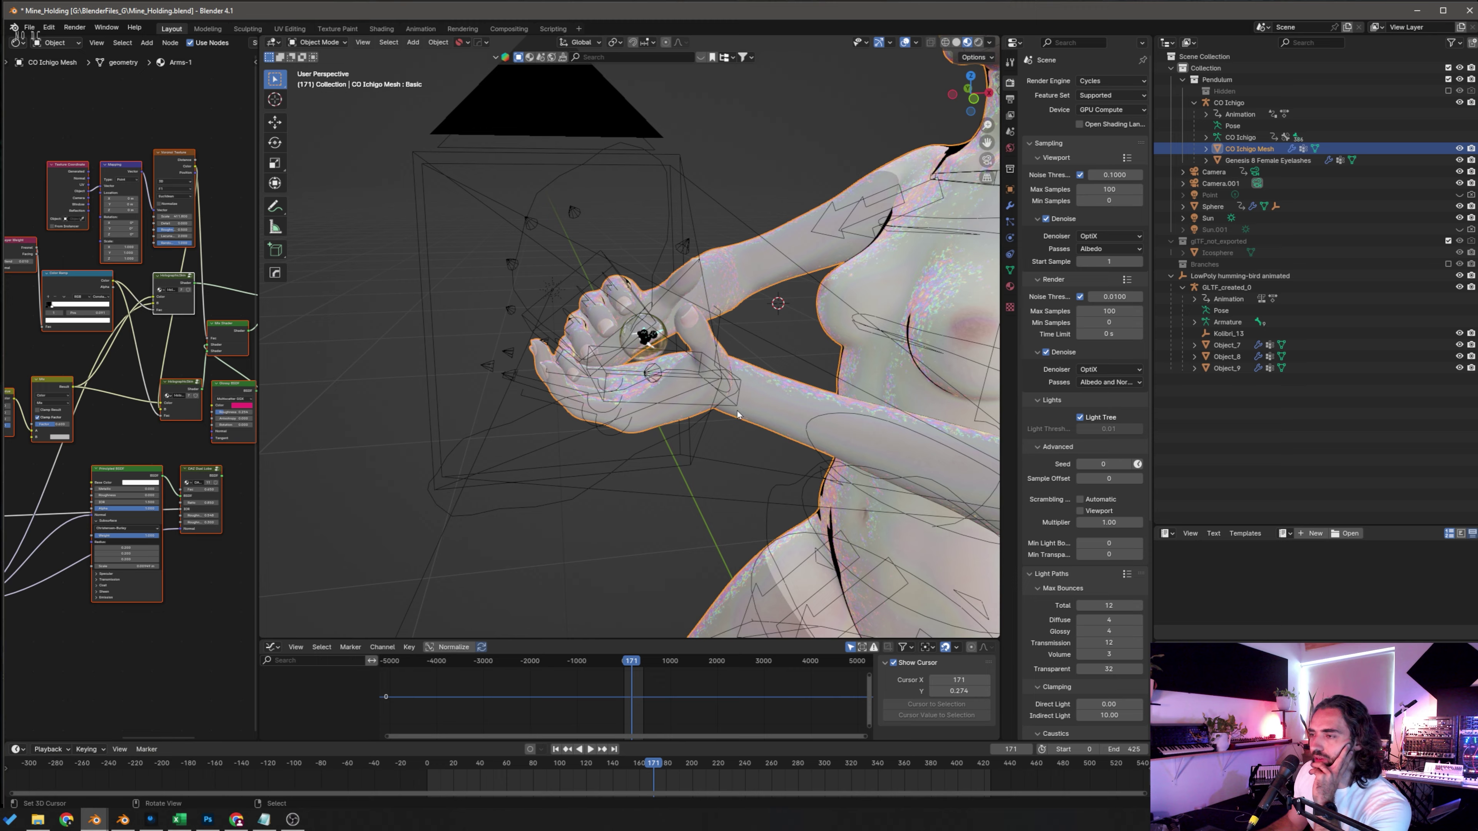
{"action": "scroll", "coordinate": [728, 414], "scroll_direction": "up", "scroll_amount": 4}
{"action": "middle_click_drag", "start_coordinate": [754, 409], "coordinate": [723, 438]}
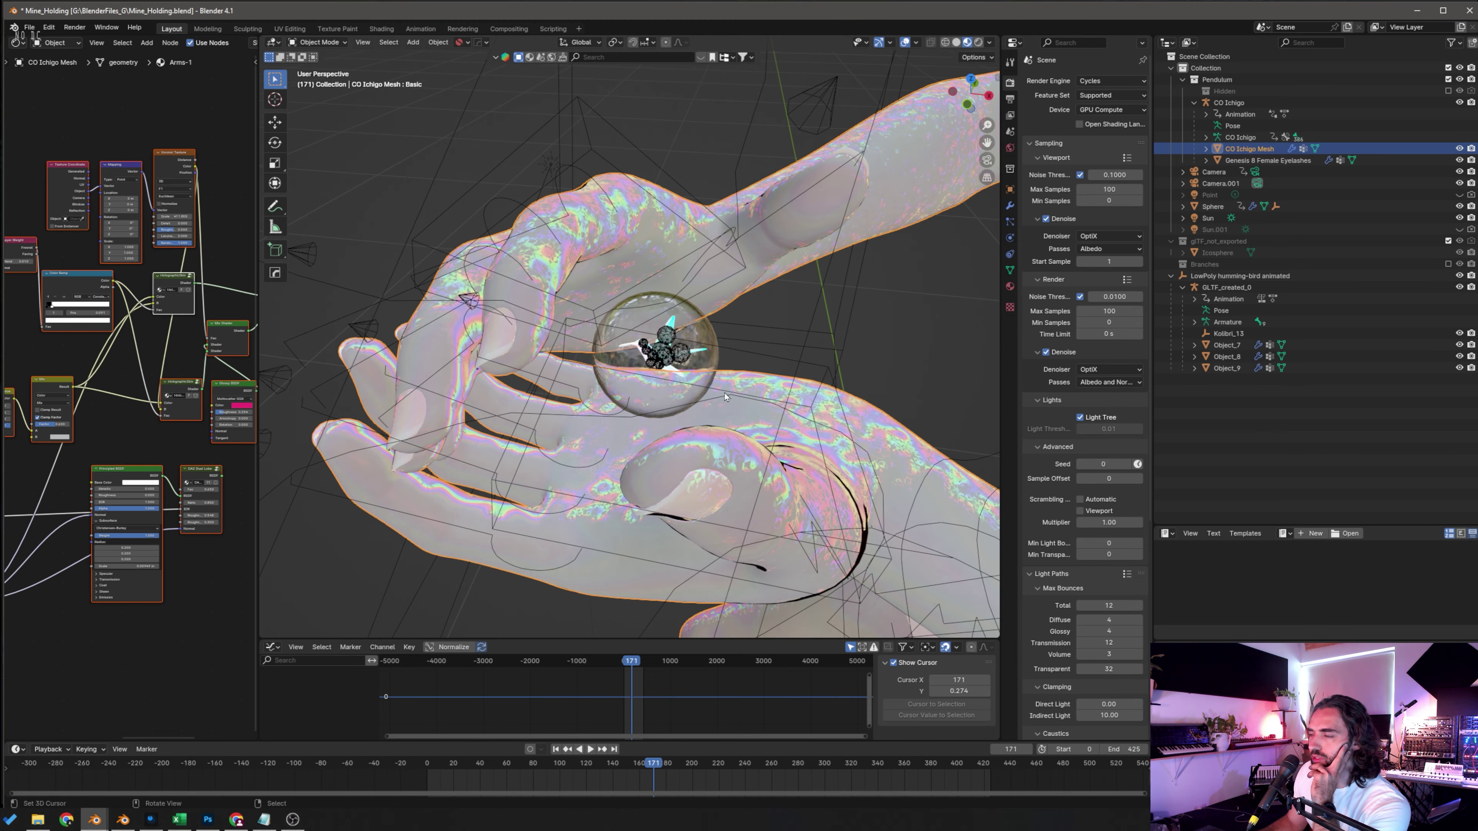
{"action": "left_click", "coordinate": [905, 42]}
{"action": "middle_click_drag", "start_coordinate": [778, 388], "coordinate": [757, 411]}
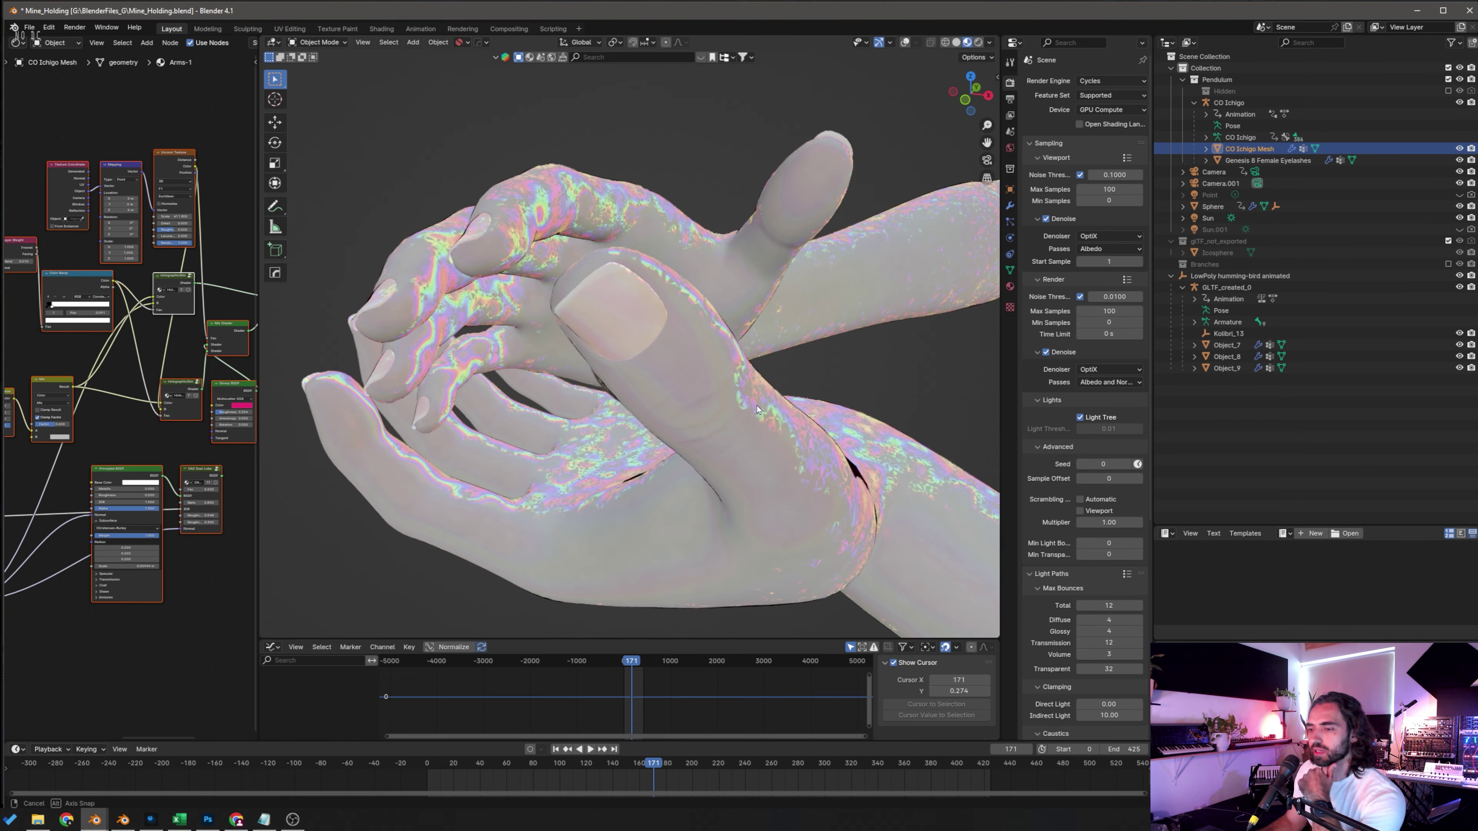
Step: Play the animation from the first frame, open the body mesh's modifiers and examine the hand motion from several angles without overlays
{"action": "left_click", "coordinate": [556, 749]}
{"action": "key", "text": "space"}
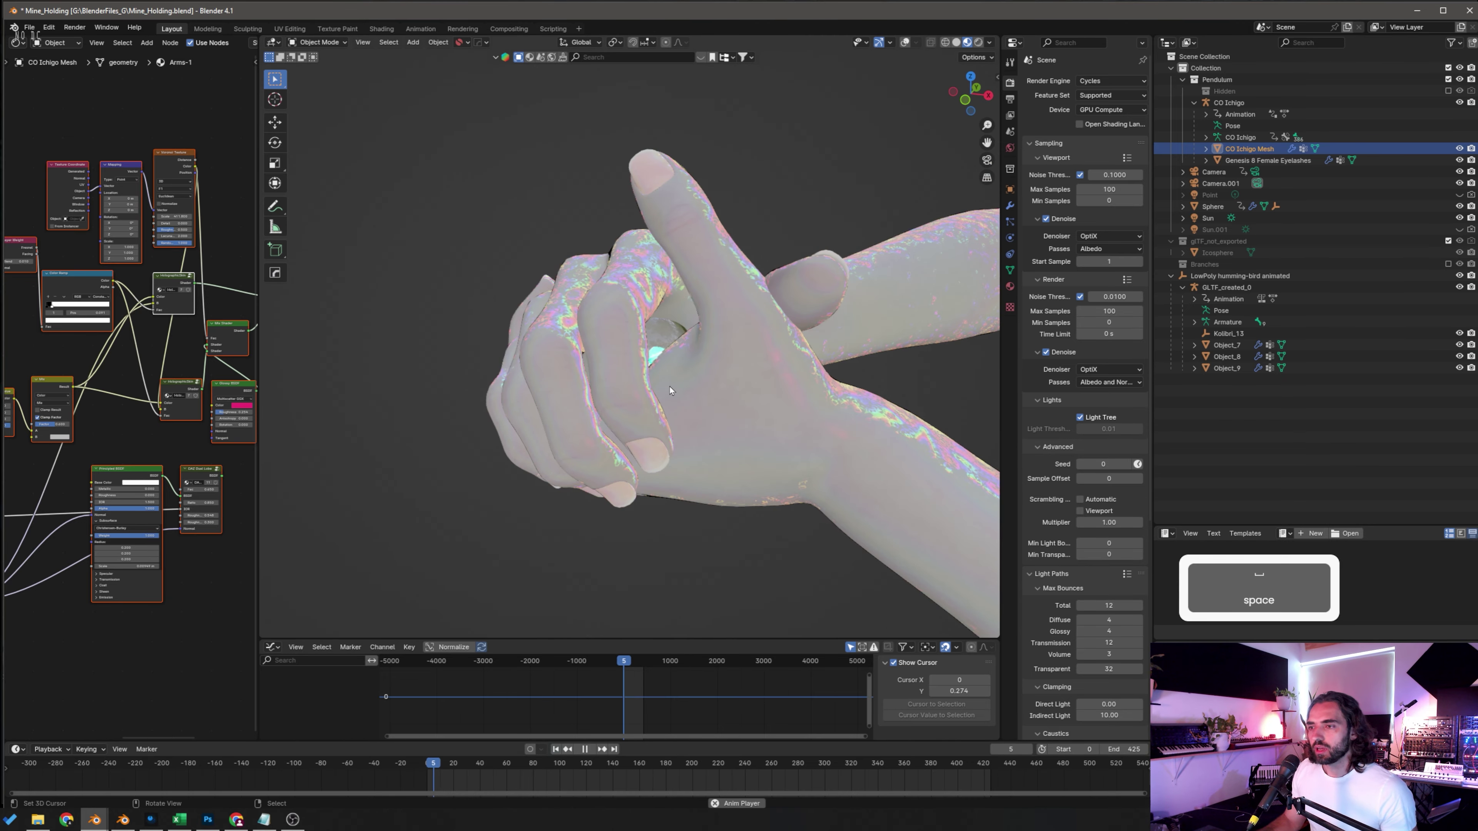
{"action": "left_click", "coordinate": [905, 42]}
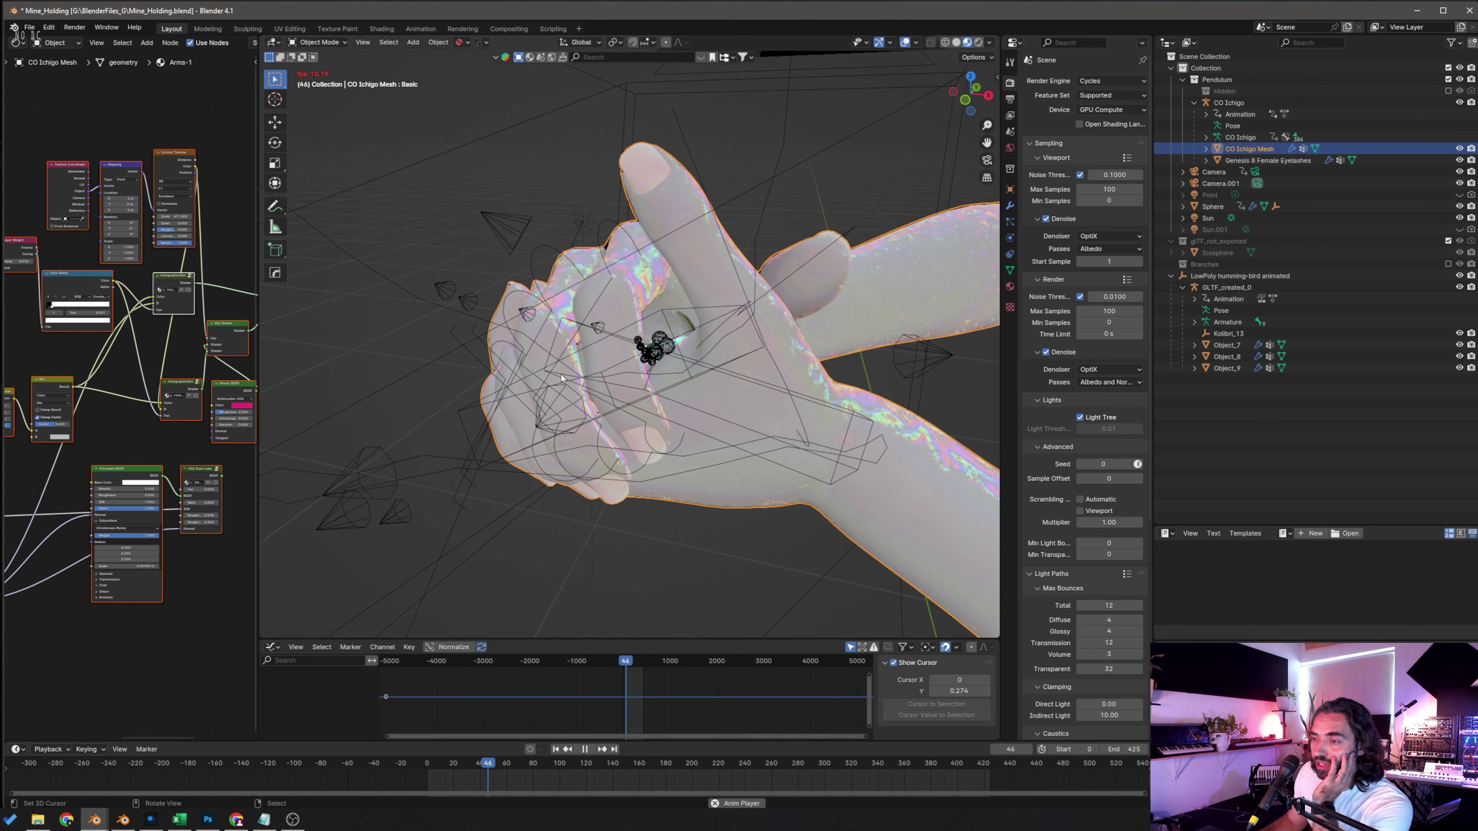
{"action": "left_click", "coordinate": [1010, 205]}
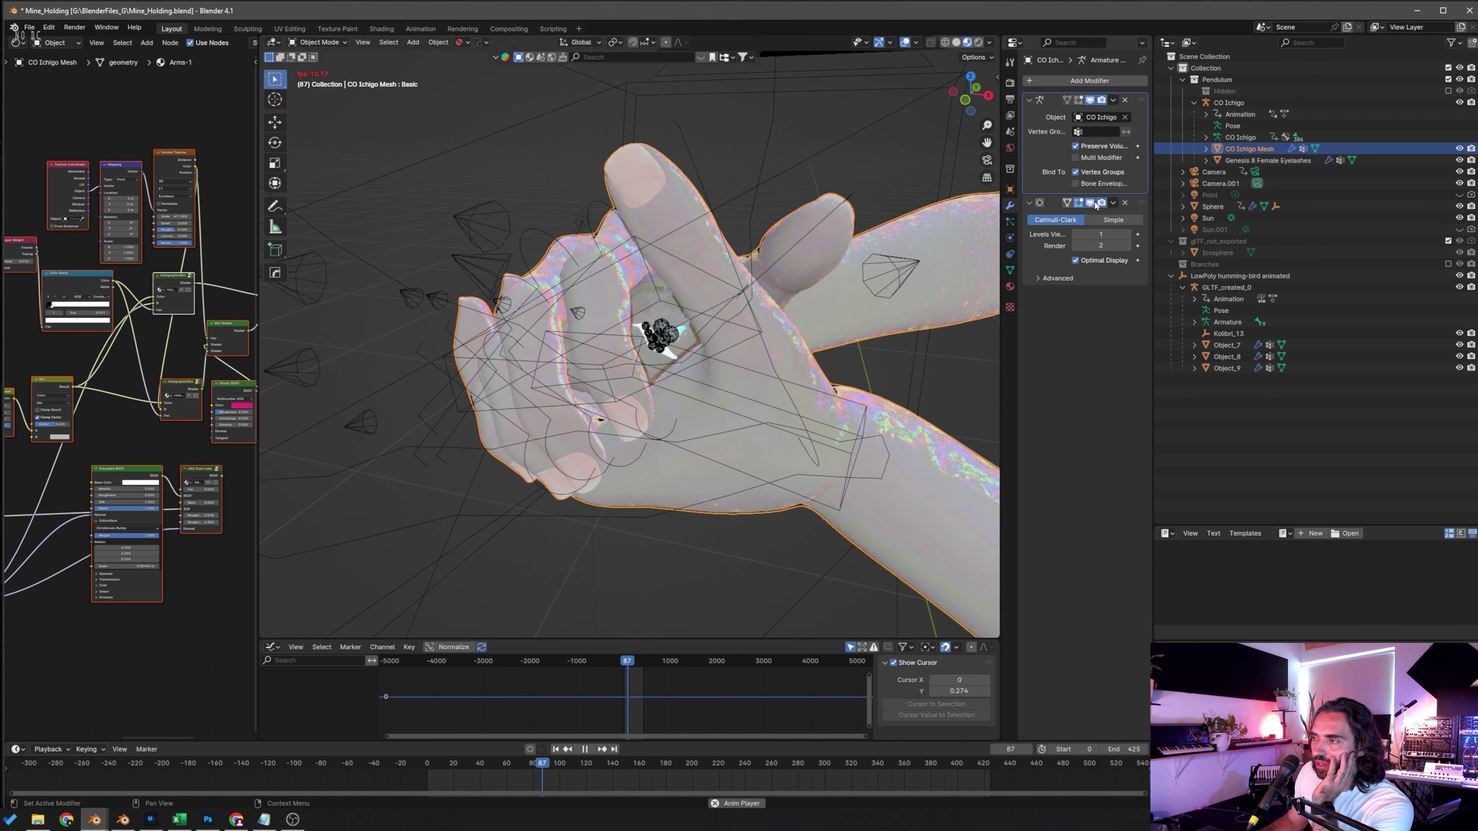
{"action": "left_click", "coordinate": [905, 43]}
{"action": "scroll", "coordinate": [794, 306], "scroll_direction": "down", "scroll_amount": 3}
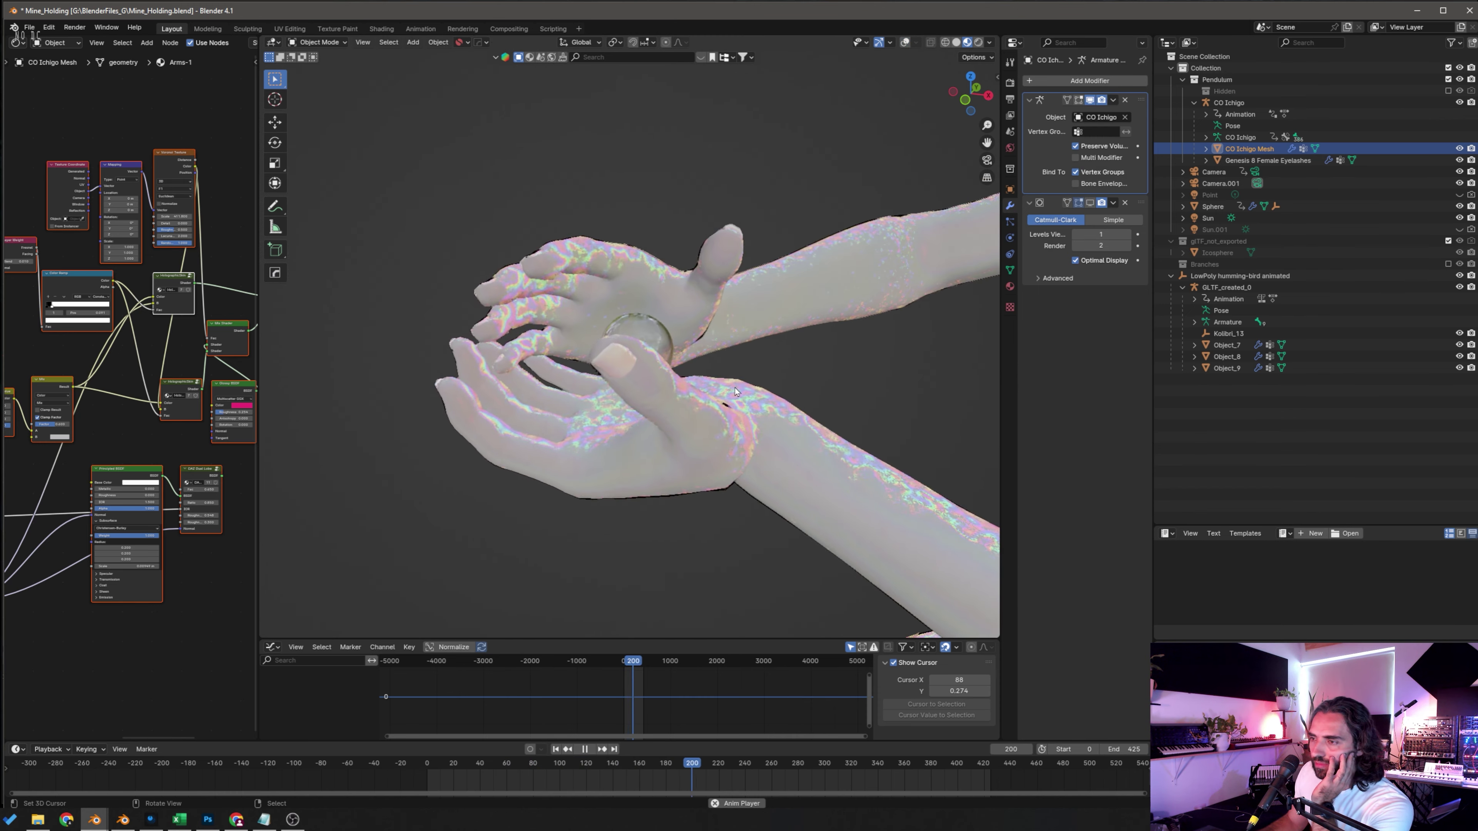
{"action": "middle_click_drag", "start_coordinate": [735, 390], "coordinate": [693, 418]}
{"action": "middle_click_drag", "start_coordinate": [714, 401], "coordinate": [746, 388]}
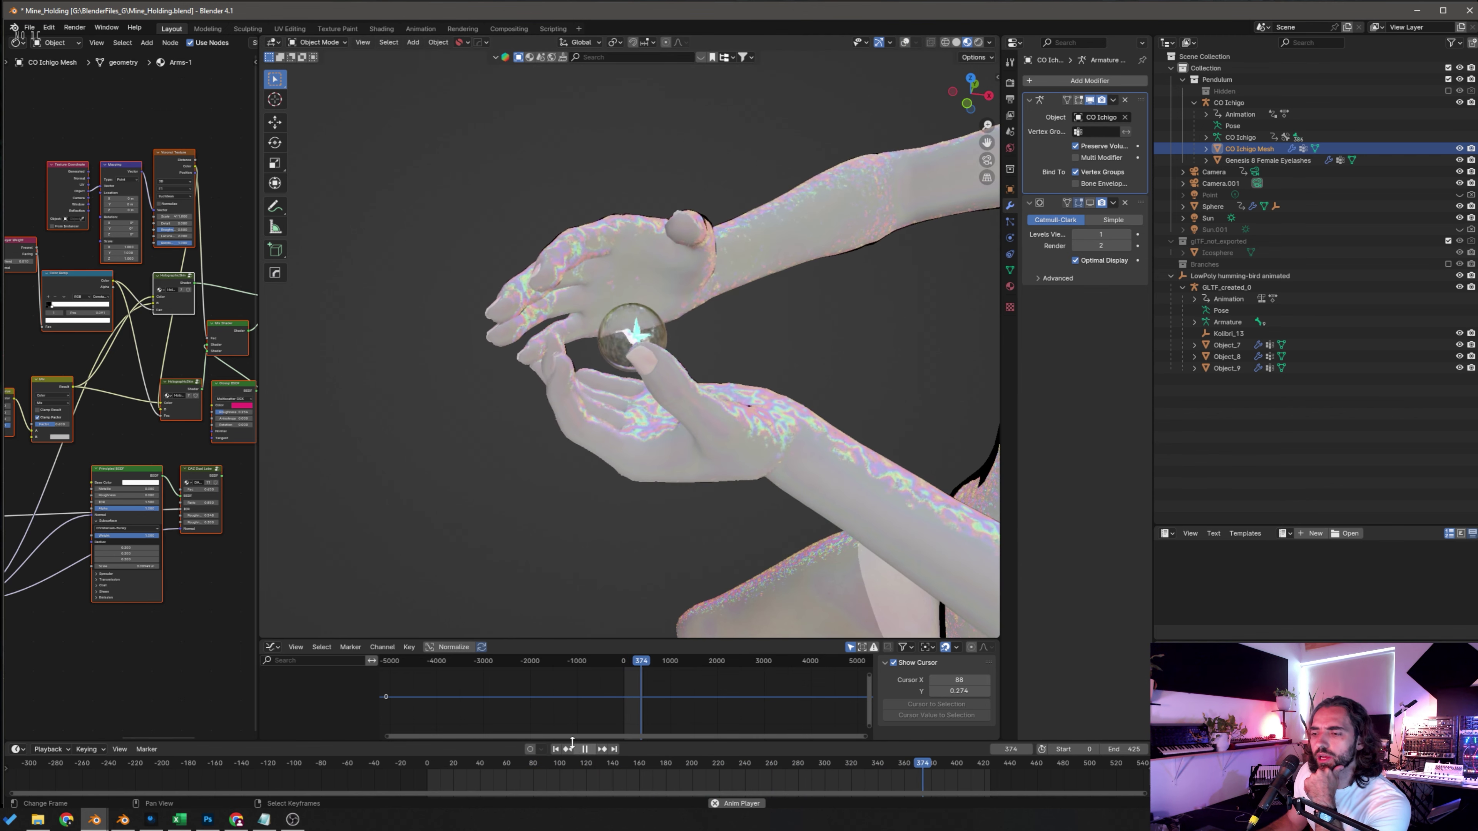
Step: Switch the viewport to Rendered shading through the camera and play the hand animation from the first frame
{"action": "key", "text": "space"}
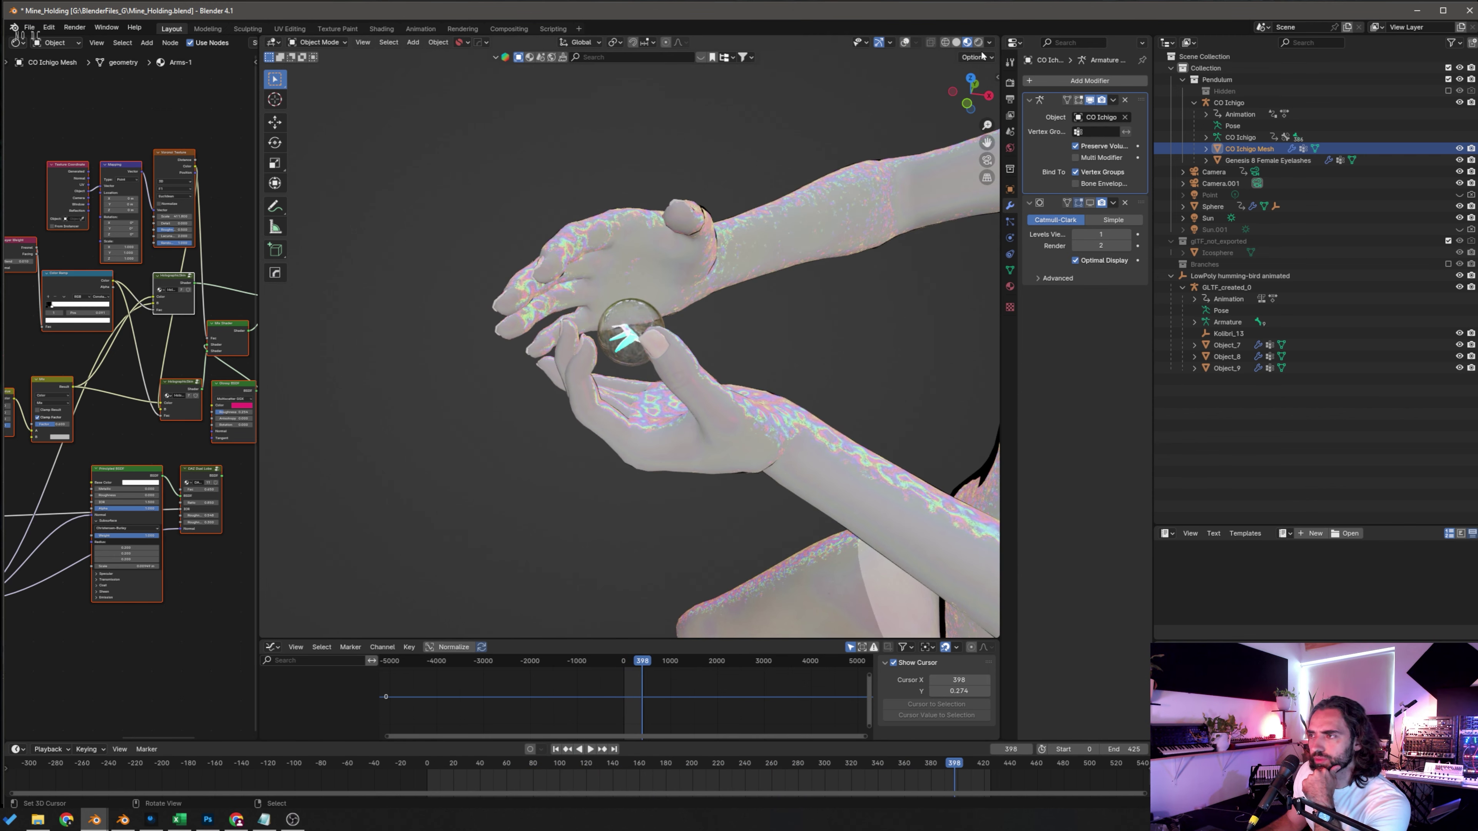
{"action": "left_click", "coordinate": [979, 43]}
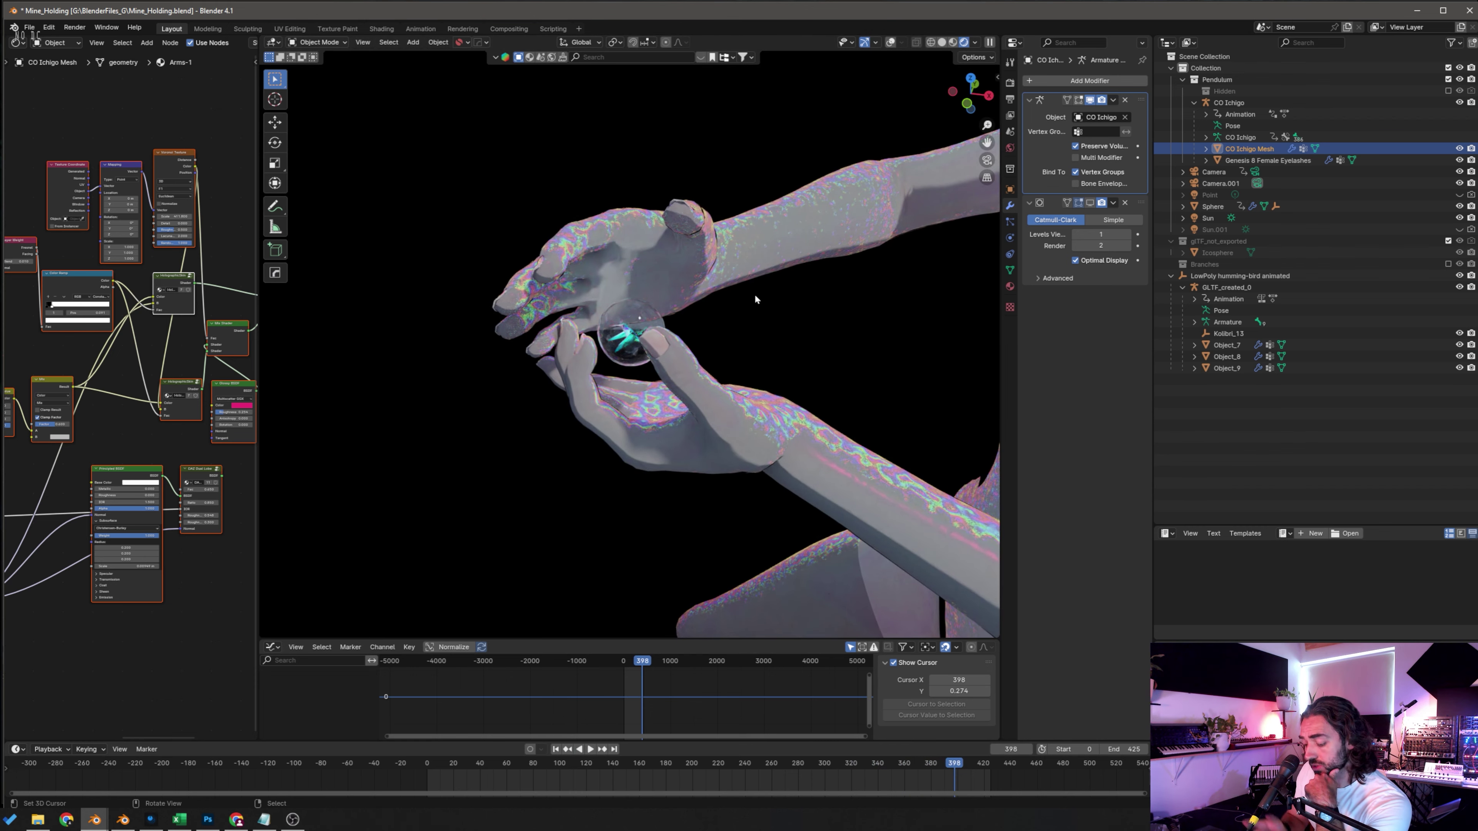
{"action": "key", "text": "KP_0"}
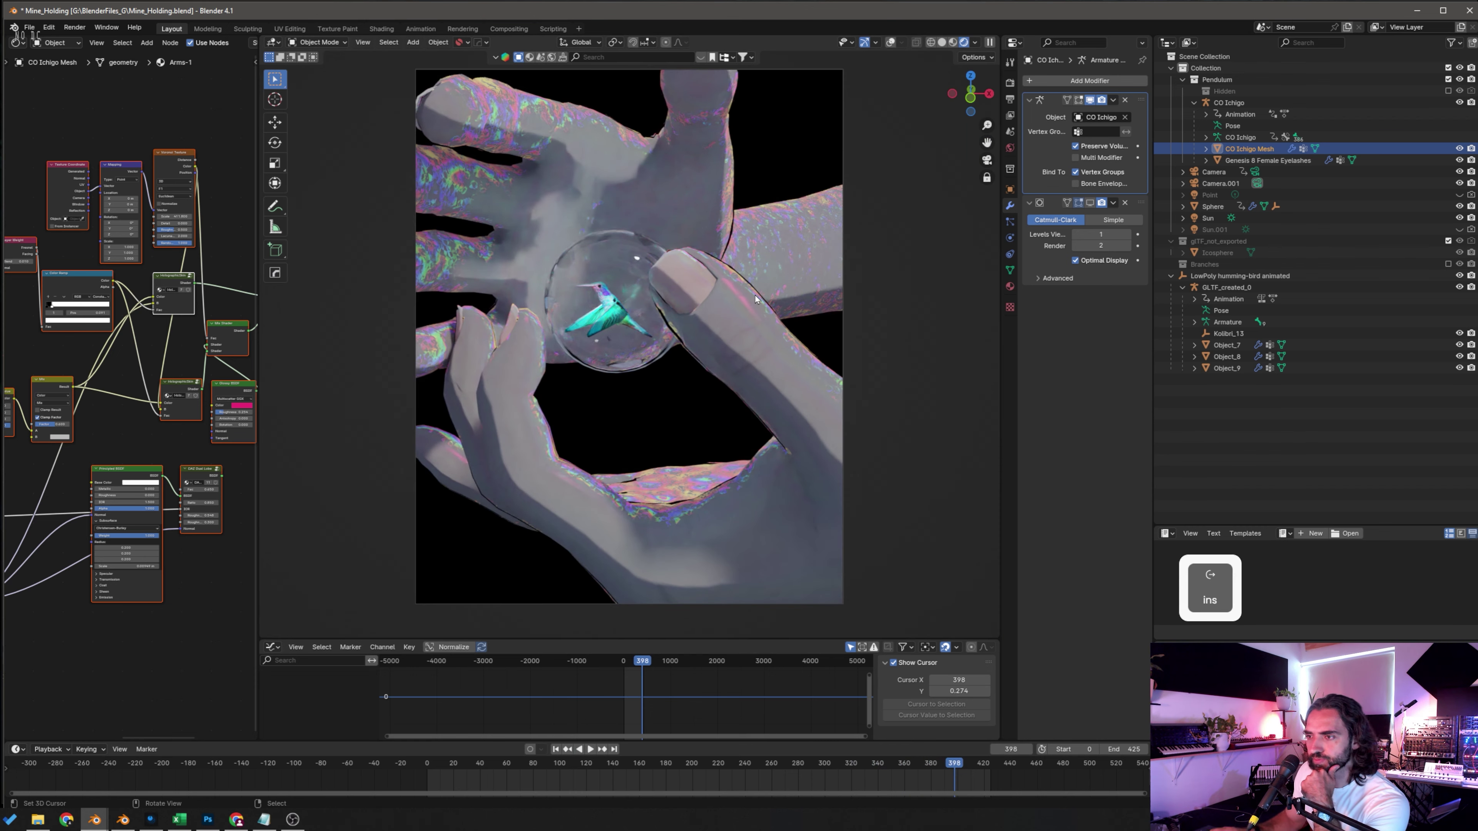
{"action": "left_click", "coordinate": [555, 750]}
{"action": "left_click", "coordinate": [590, 750]}
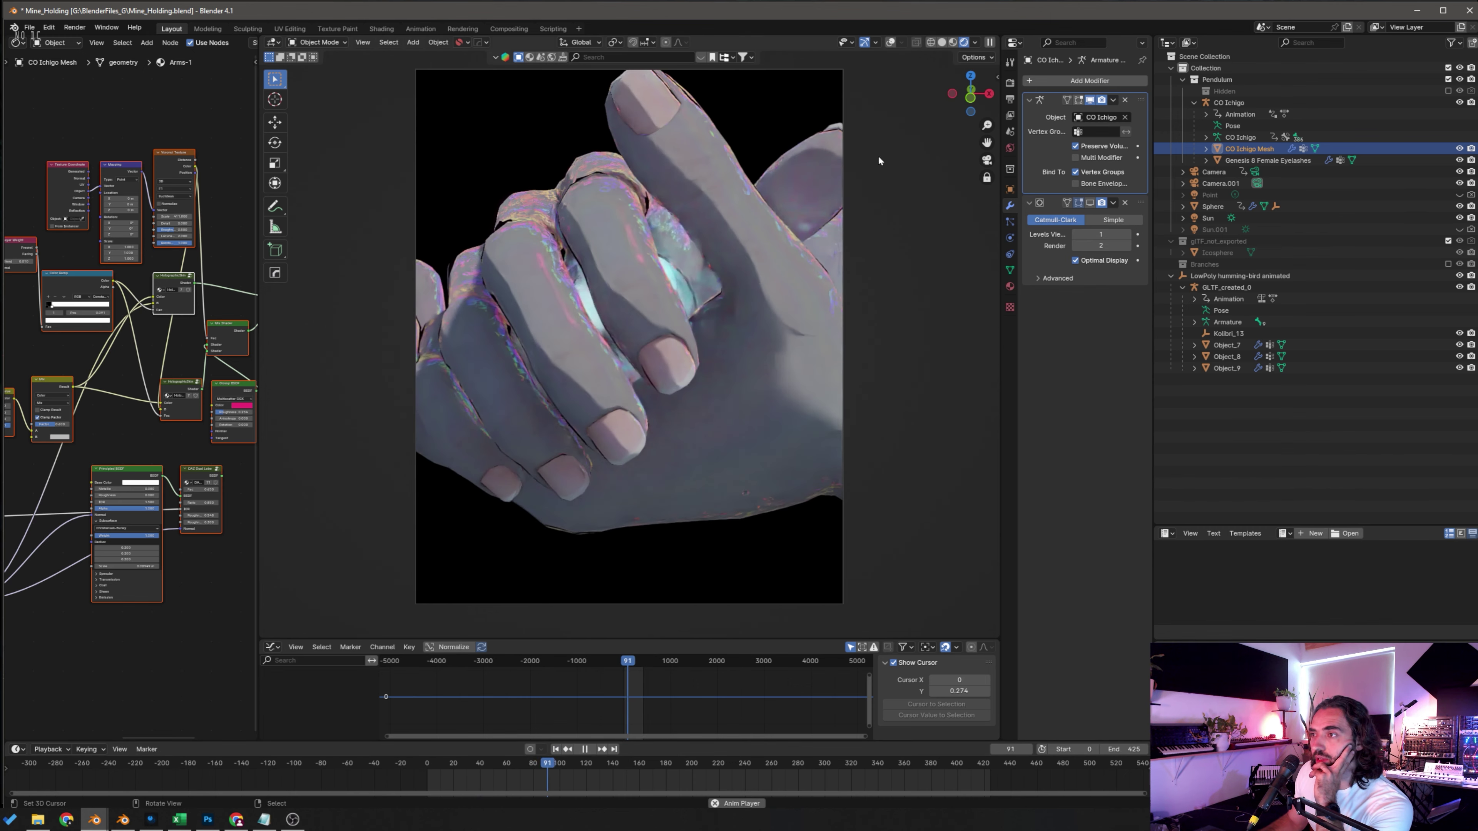
Step: Turn the overlays on briefly during playback, pause, and resume the animation with the overlays hidden
{"action": "left_click", "coordinate": [891, 43]}
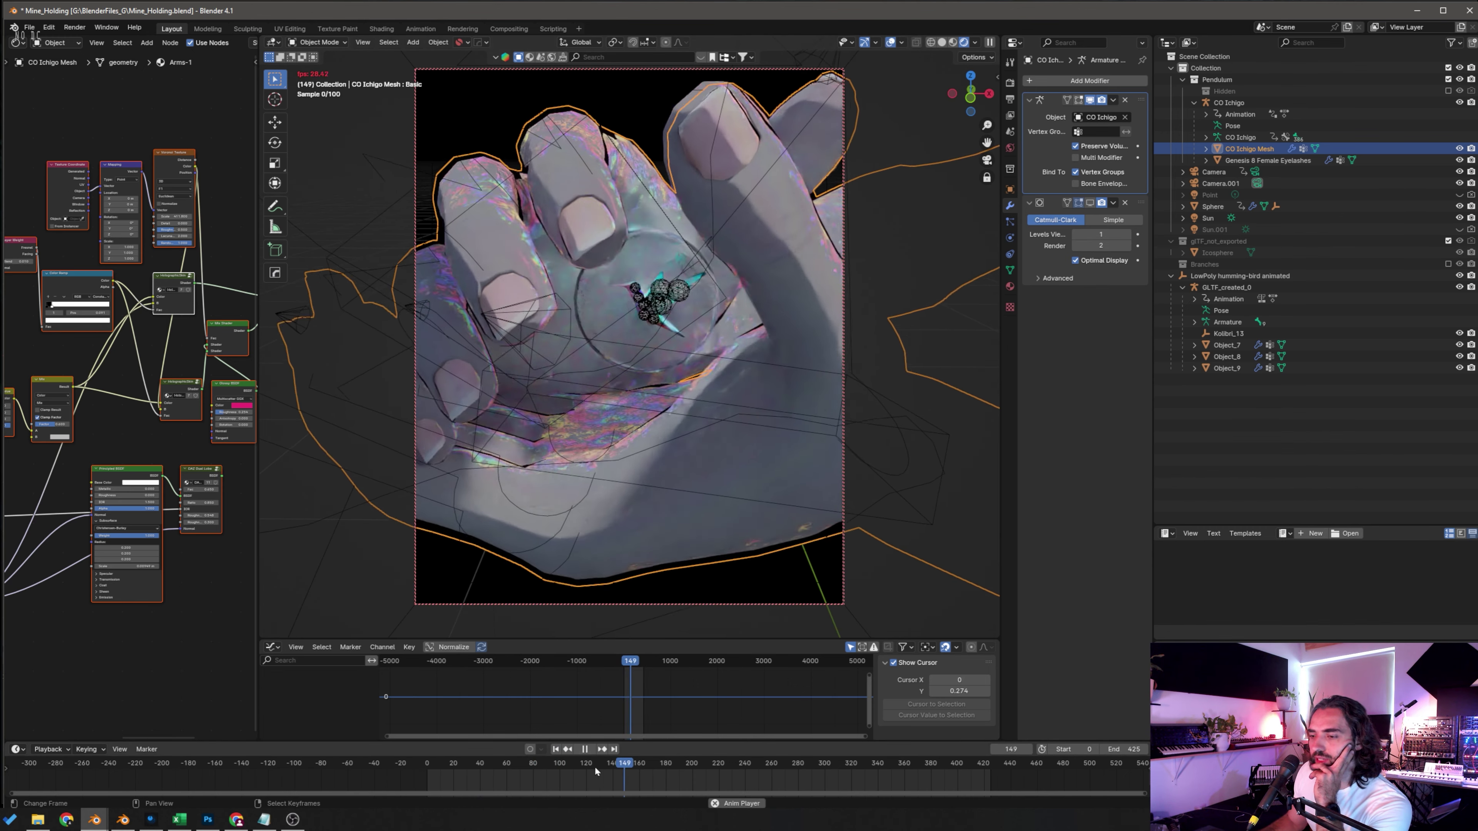
{"action": "left_click", "coordinate": [589, 749]}
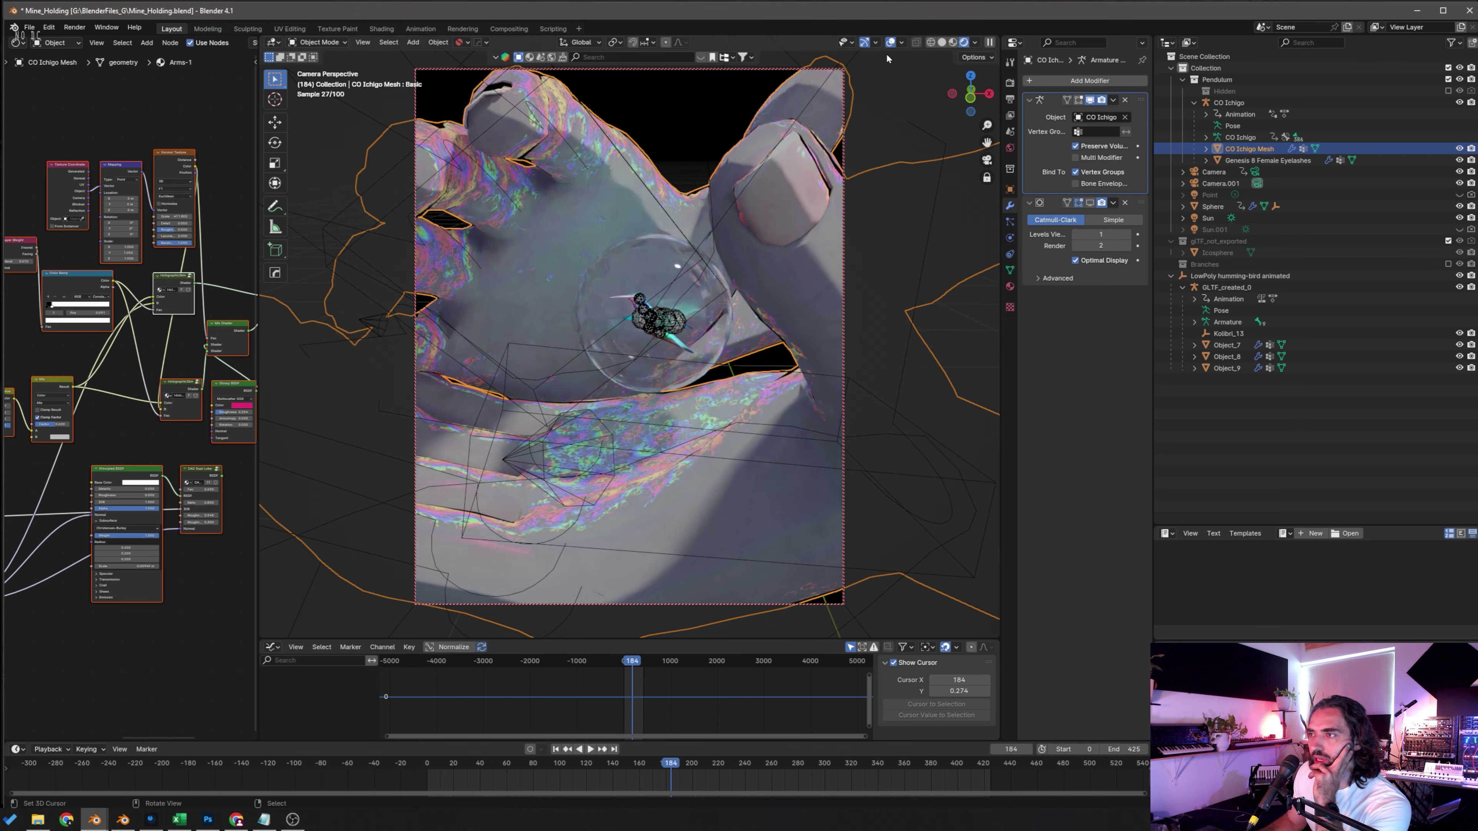
{"action": "left_click", "coordinate": [892, 43]}
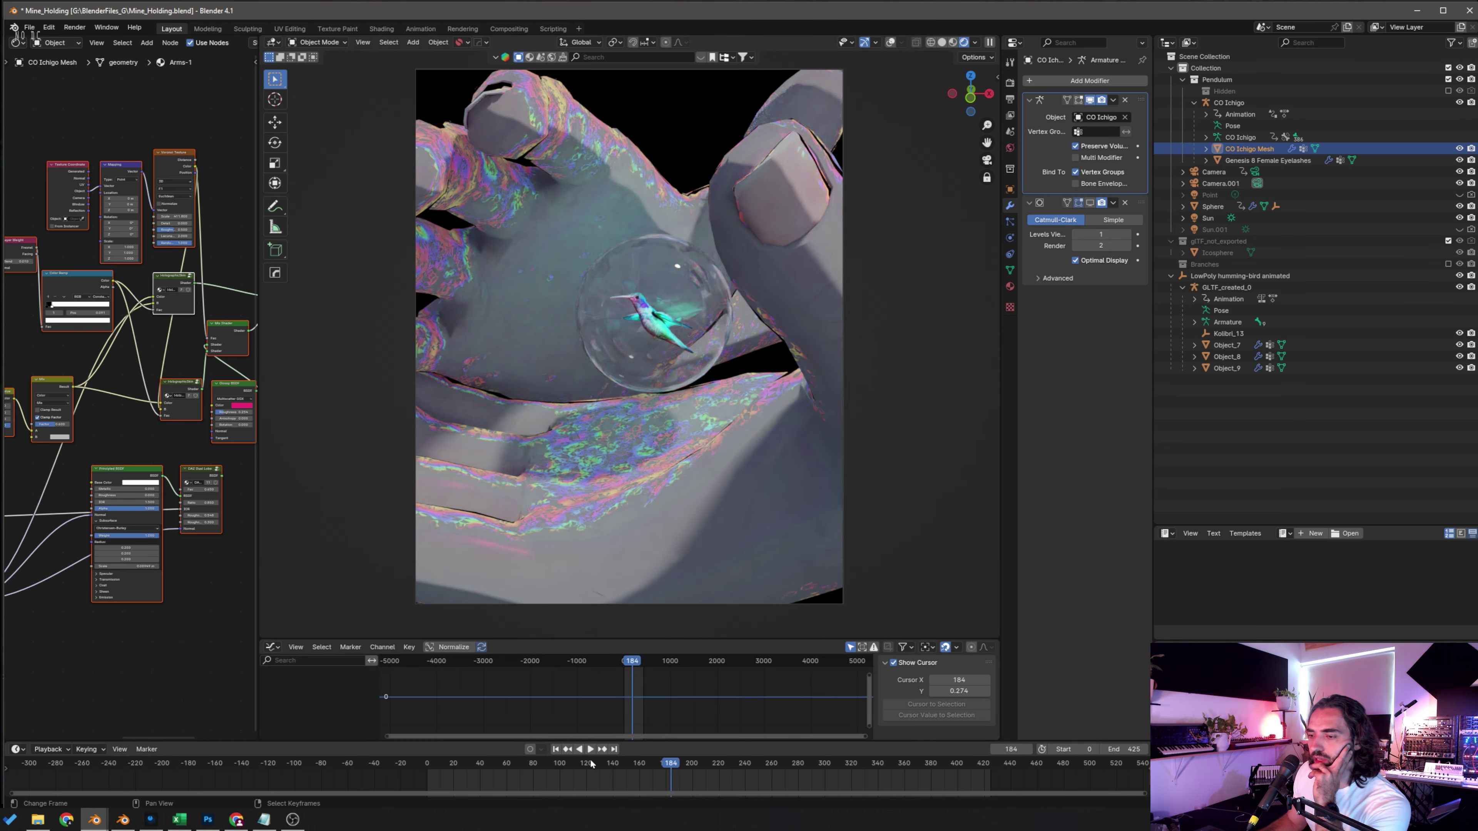
{"action": "left_click", "coordinate": [591, 750]}
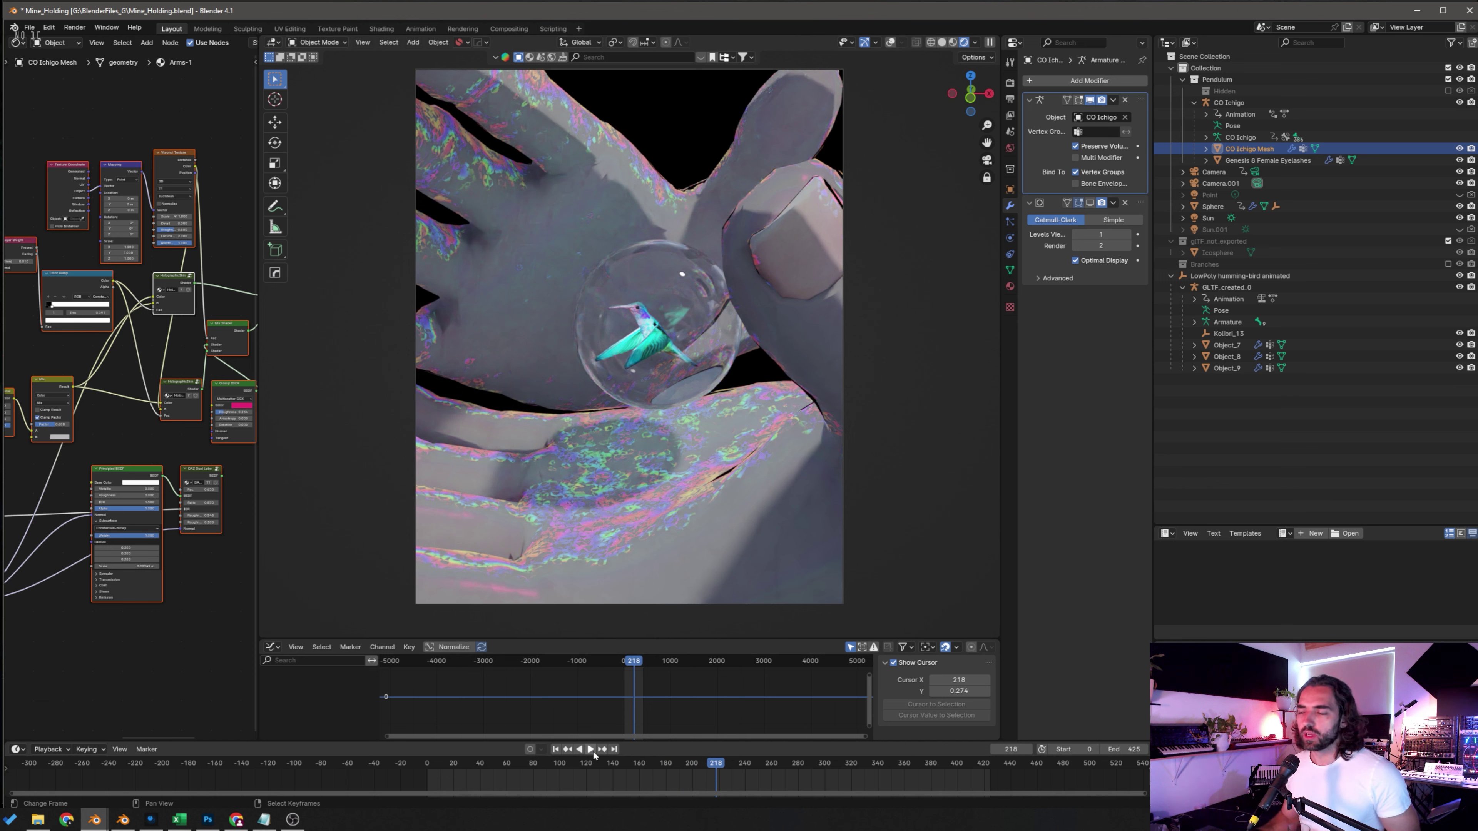
Step: Set the viewport to wireframe shading and examine the hands and sphere from outside the camera
{"action": "key", "text": "Up"}
{"action": "left_click", "coordinate": [943, 44]}
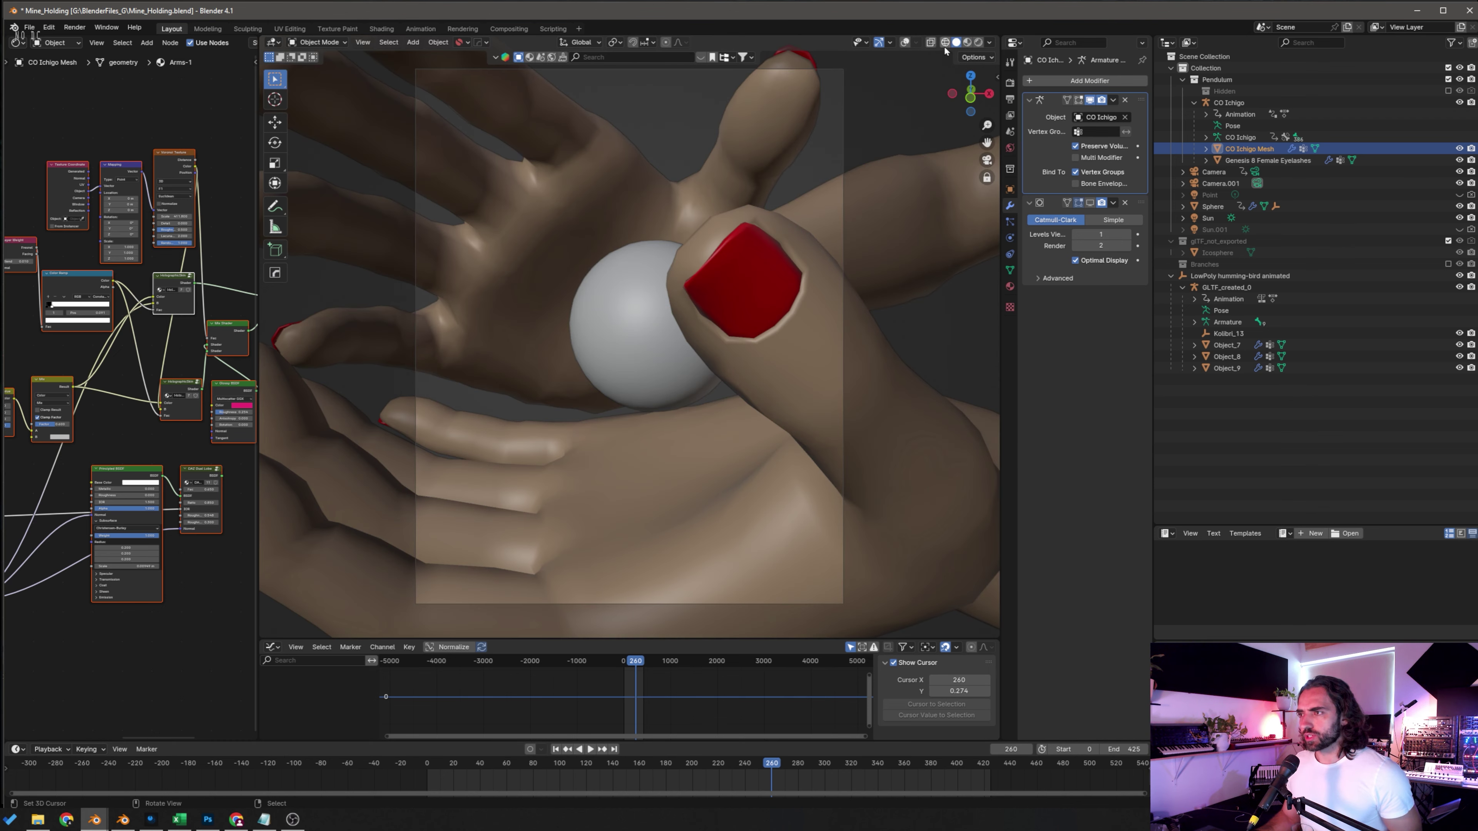
{"action": "left_click", "coordinate": [945, 43]}
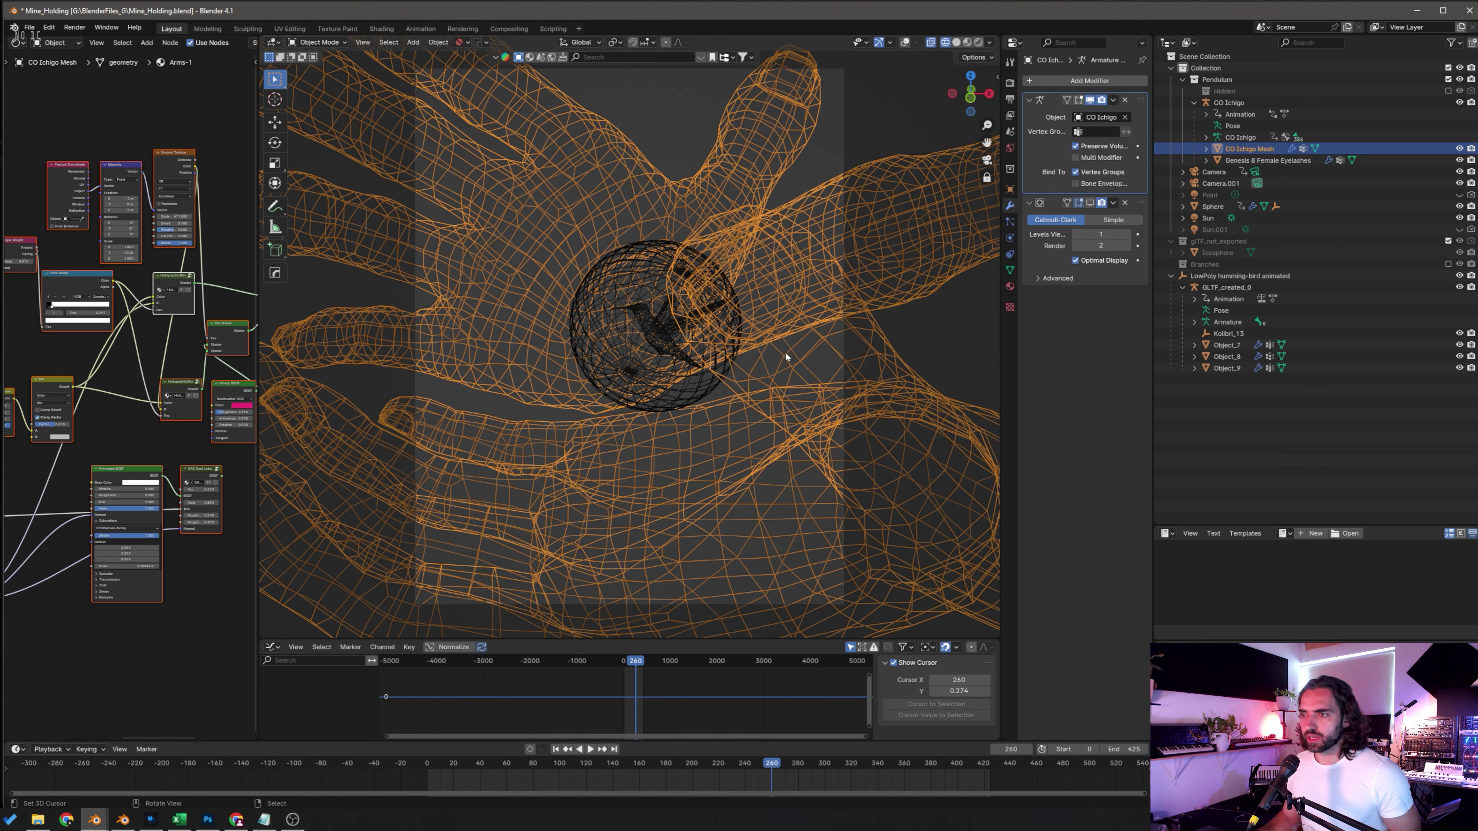
{"action": "scroll", "coordinate": [755, 335], "scroll_direction": "down", "scroll_amount": 5}
{"action": "middle_click_drag", "start_coordinate": [920, 255], "coordinate": [850, 292]}
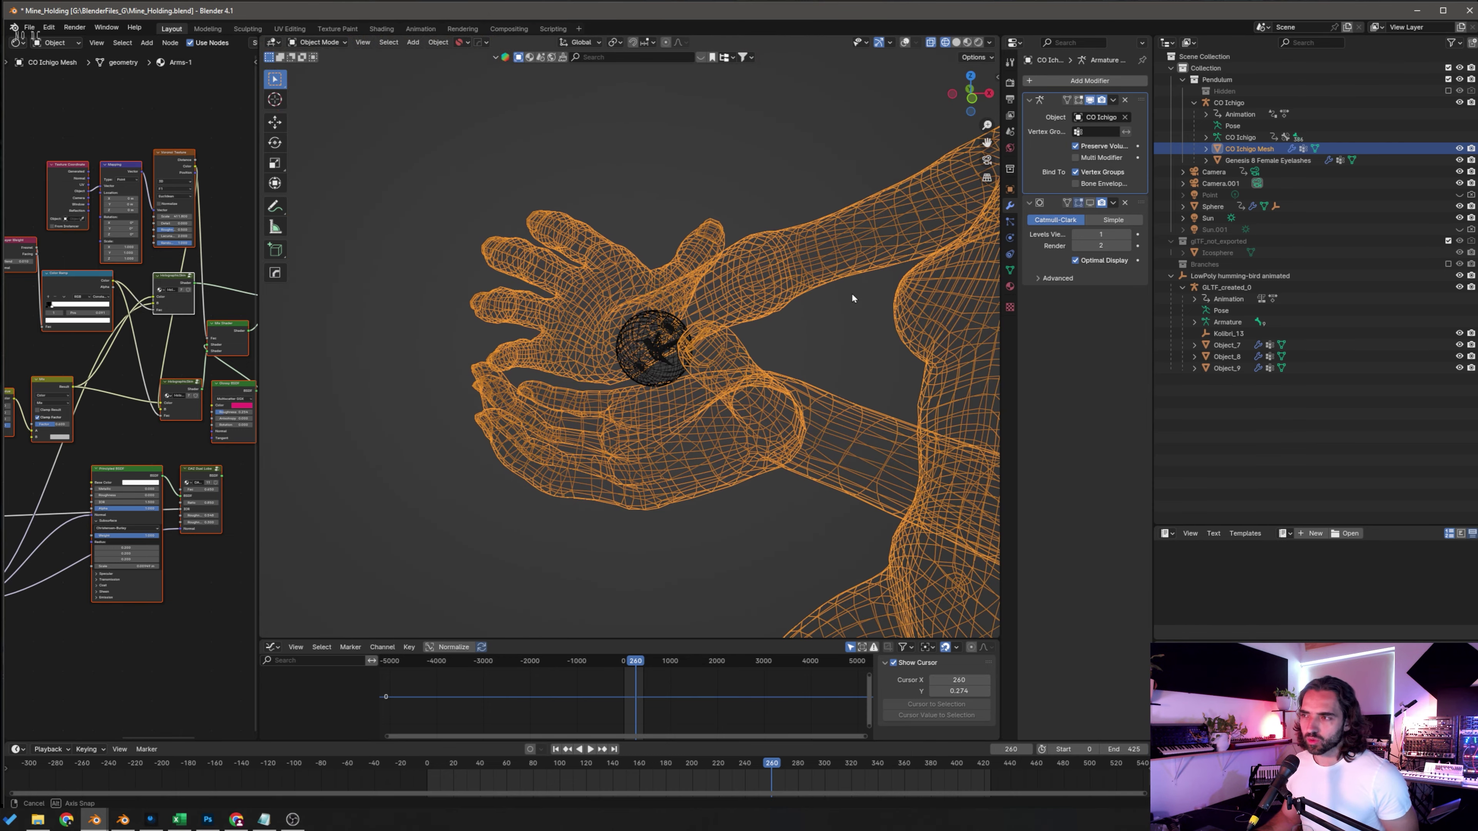
Step: Try viewing the body mesh in Edit Mode and return it to Object Mode
{"action": "left_click", "coordinate": [319, 42]}
{"action": "left_click", "coordinate": [318, 68]}
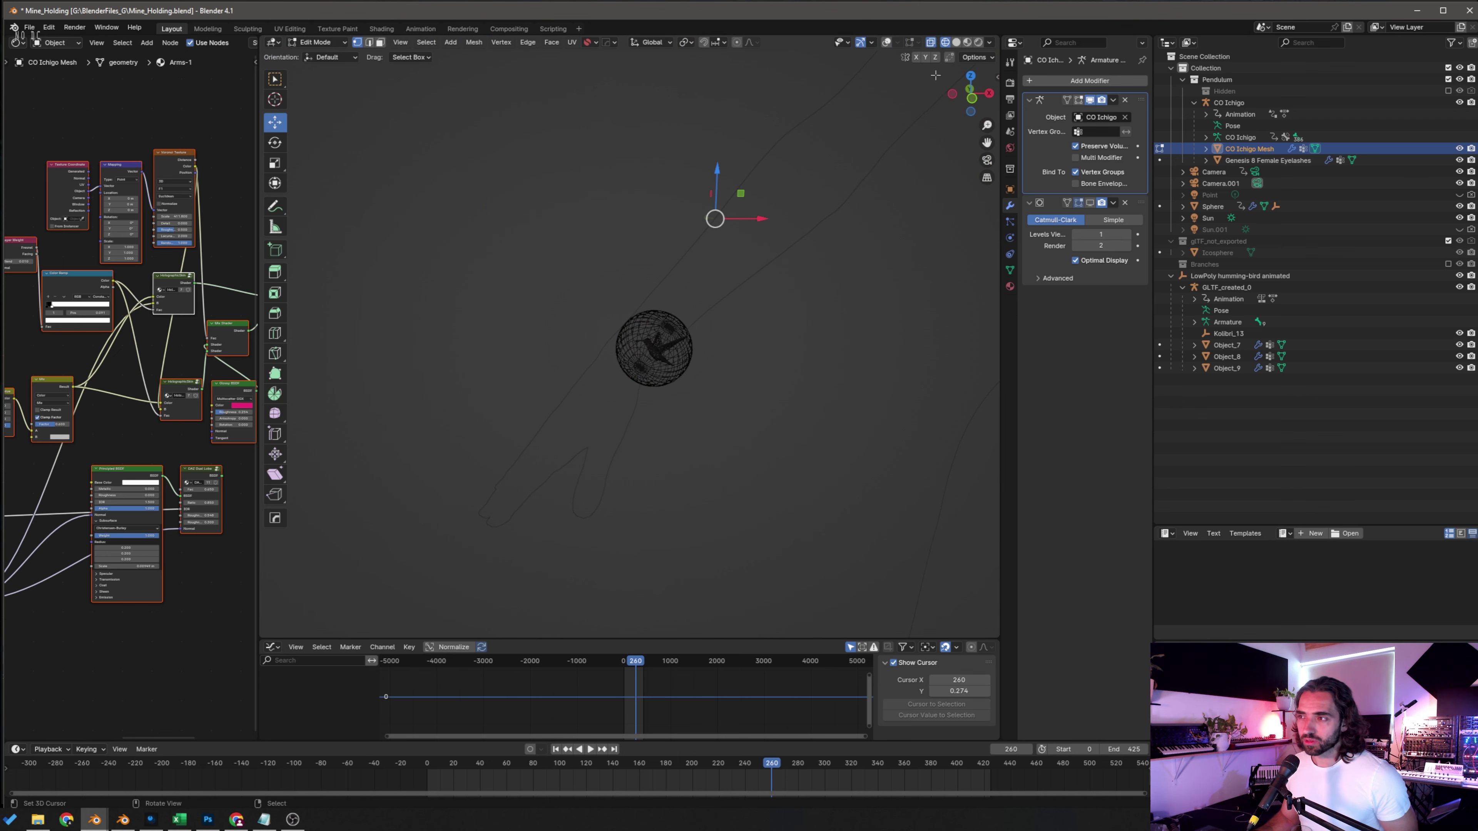
{"action": "left_click", "coordinate": [319, 42]}
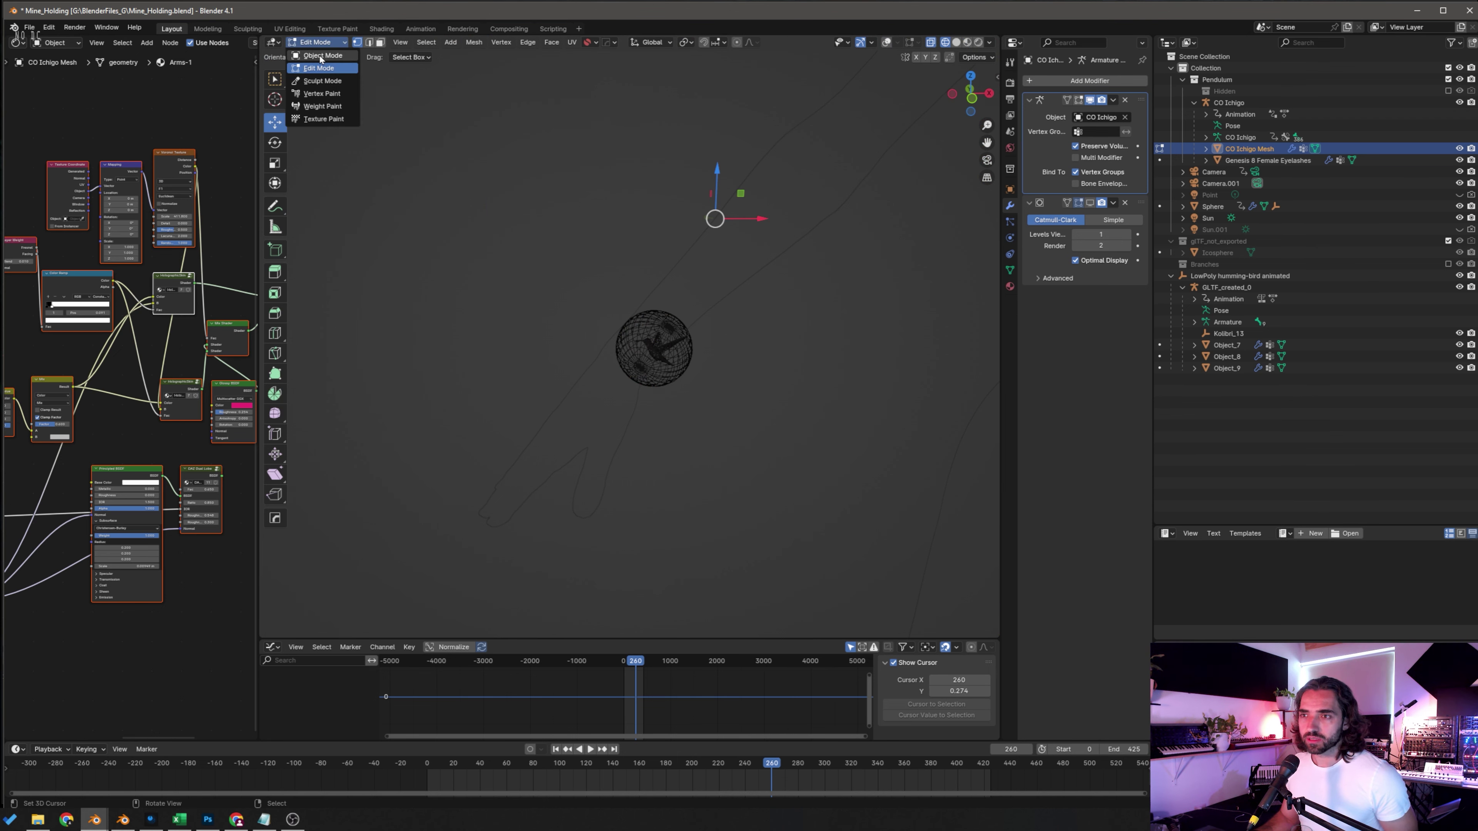
{"action": "left_click", "coordinate": [319, 56]}
Step: Select the sphere between the hands, try moving it slightly and undo the move
{"action": "left_click", "coordinate": [654, 349]}
{"action": "key", "text": "g"}
{"action": "left_click", "coordinate": [657, 220]}
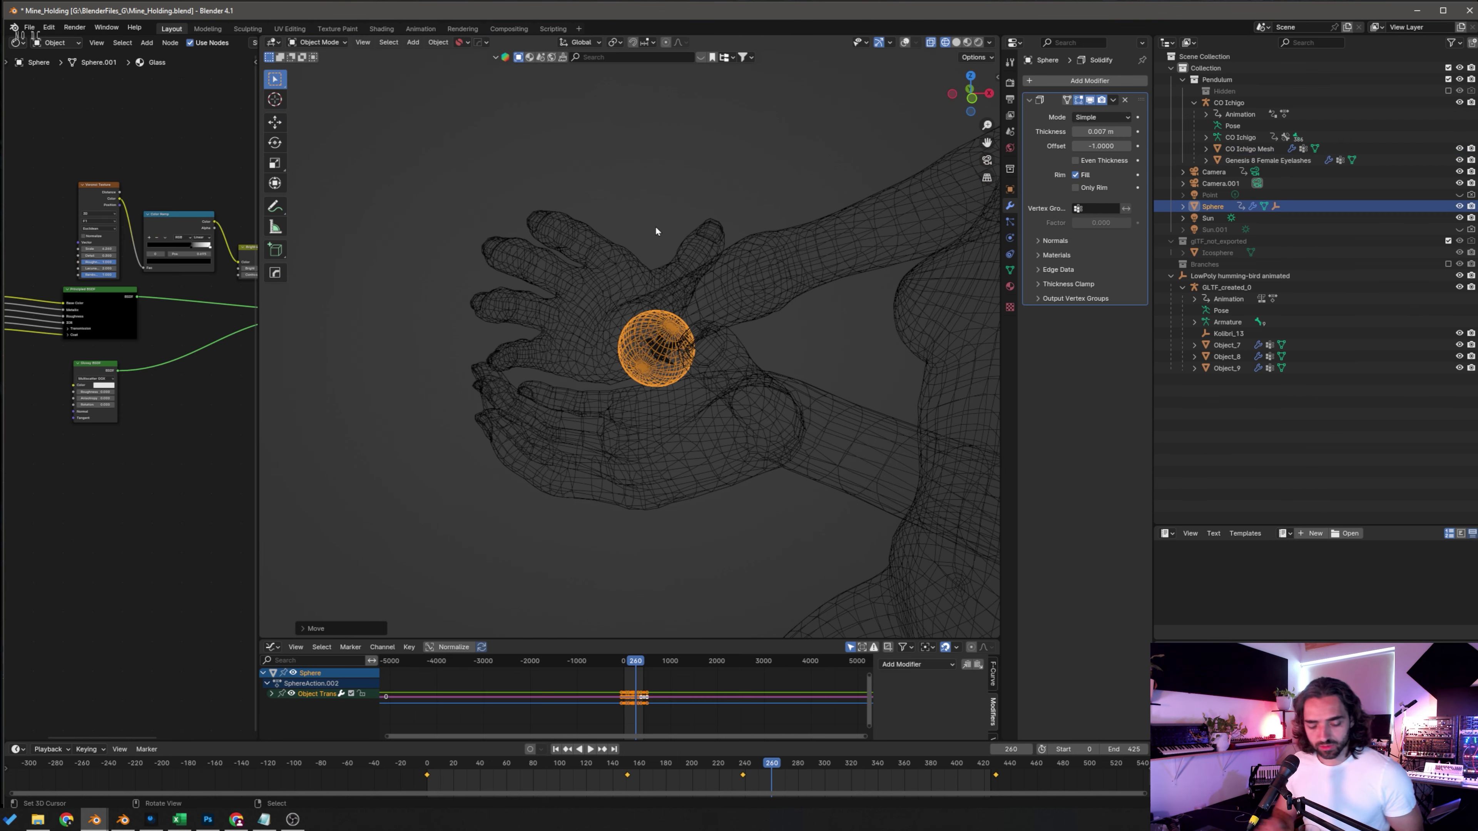
{"action": "key", "text": "ctrl+z"}
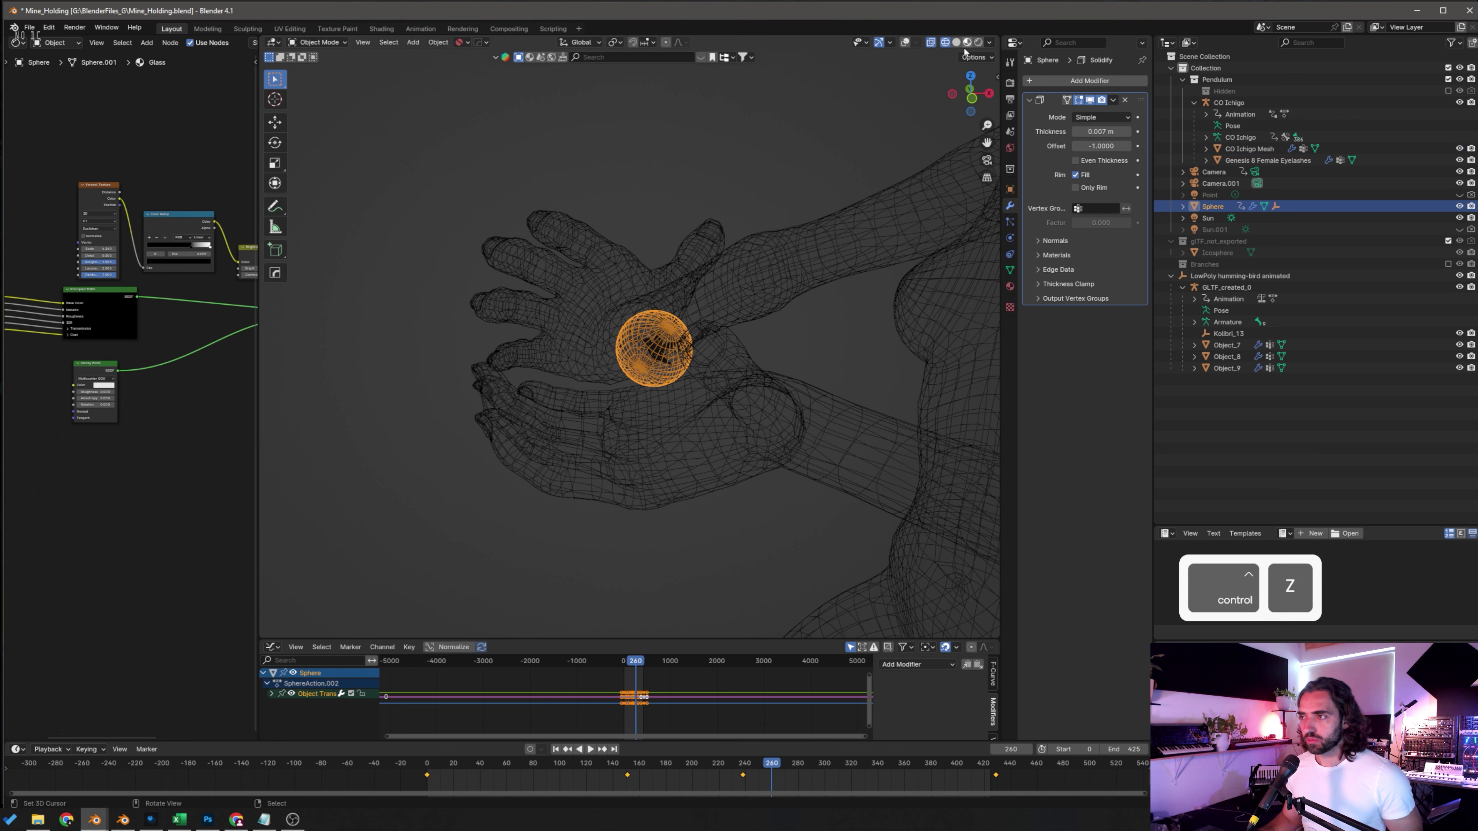
Step: Put the sphere into Edit Mode with solid shading and show the overlays to reveal its vertices and edges
{"action": "left_click", "coordinate": [957, 43]}
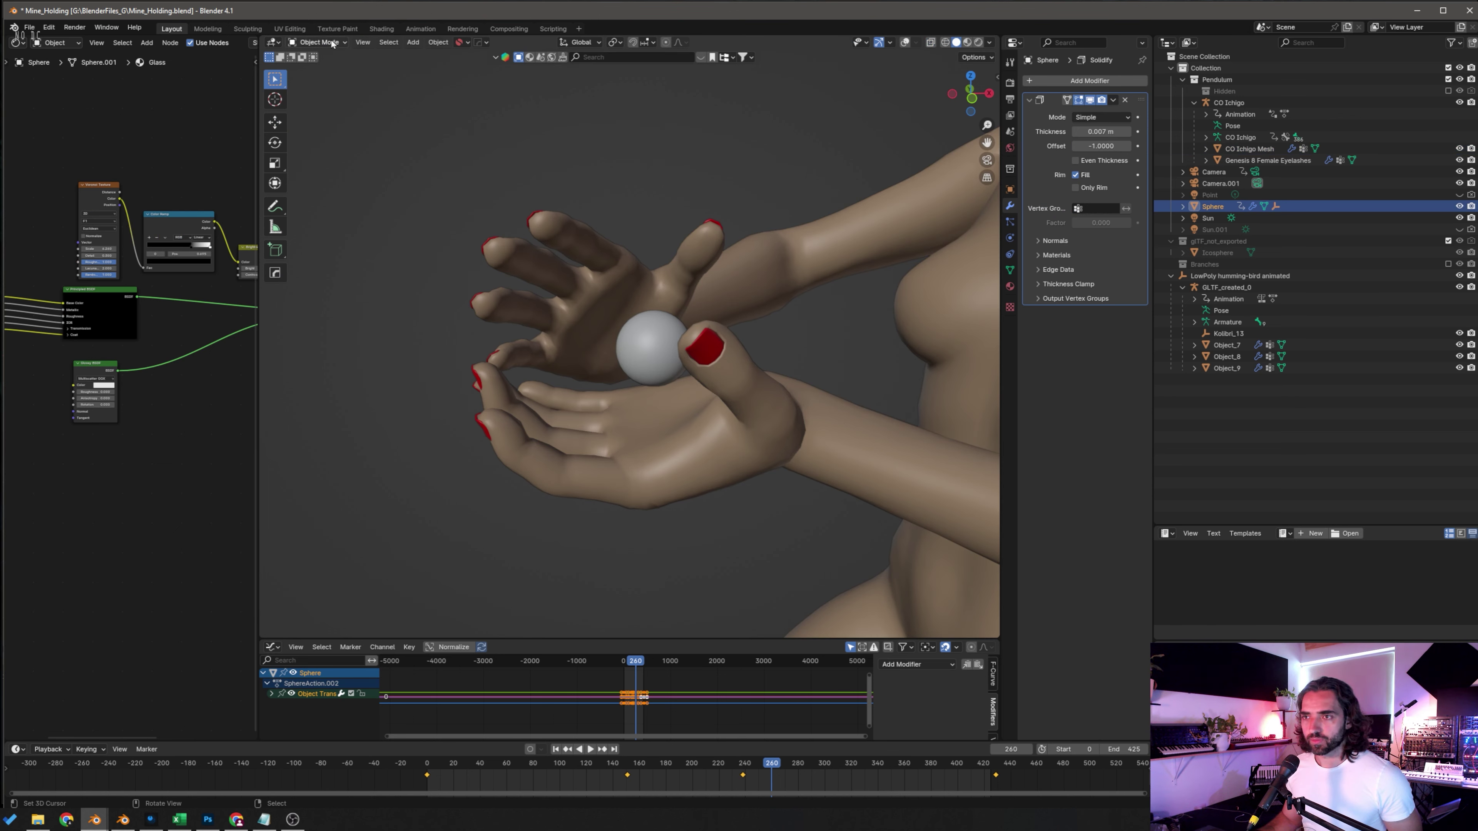
{"action": "left_click", "coordinate": [318, 42]}
{"action": "left_click", "coordinate": [331, 69]}
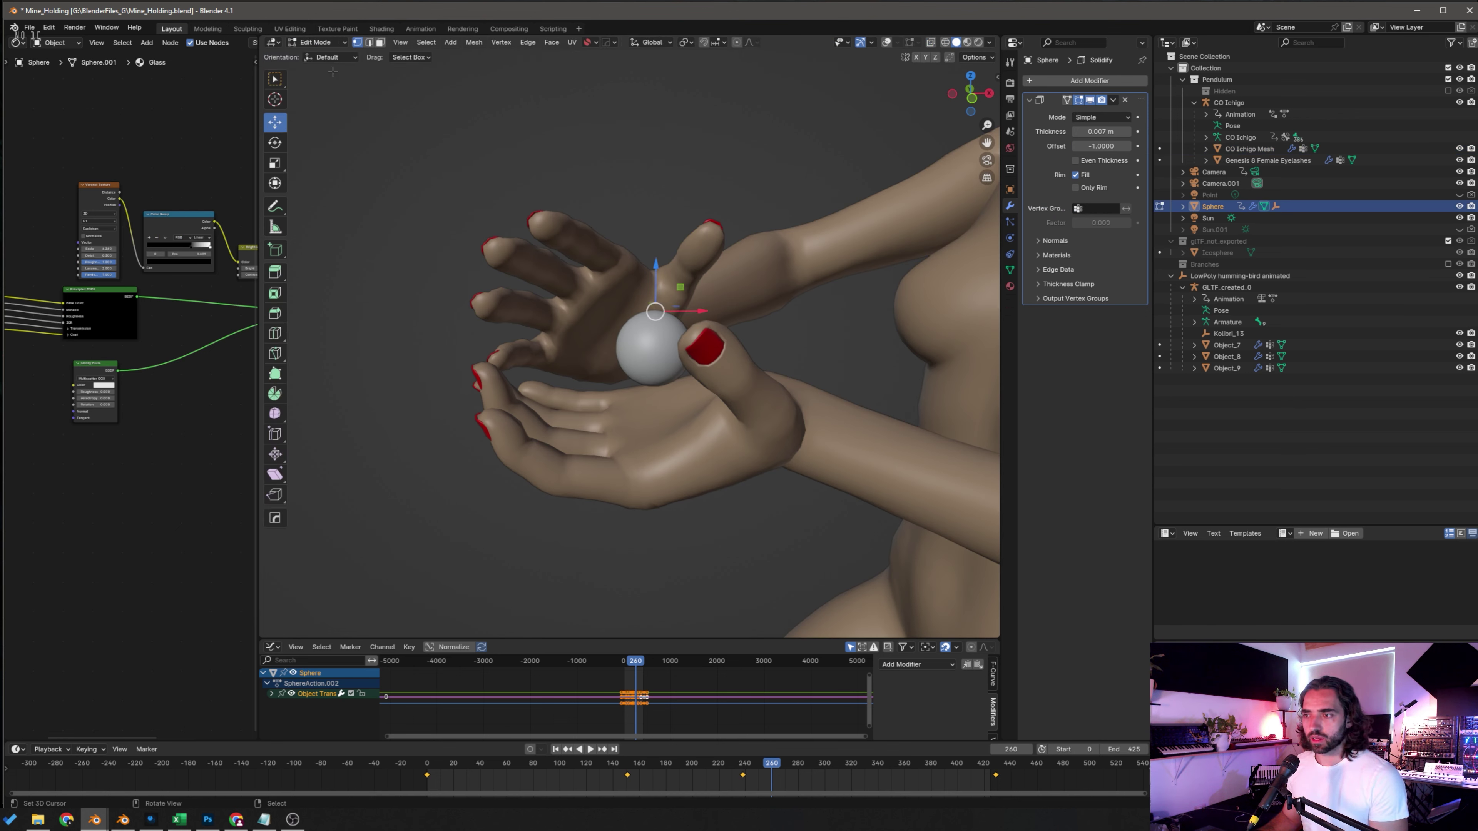
{"action": "left_click", "coordinate": [886, 43]}
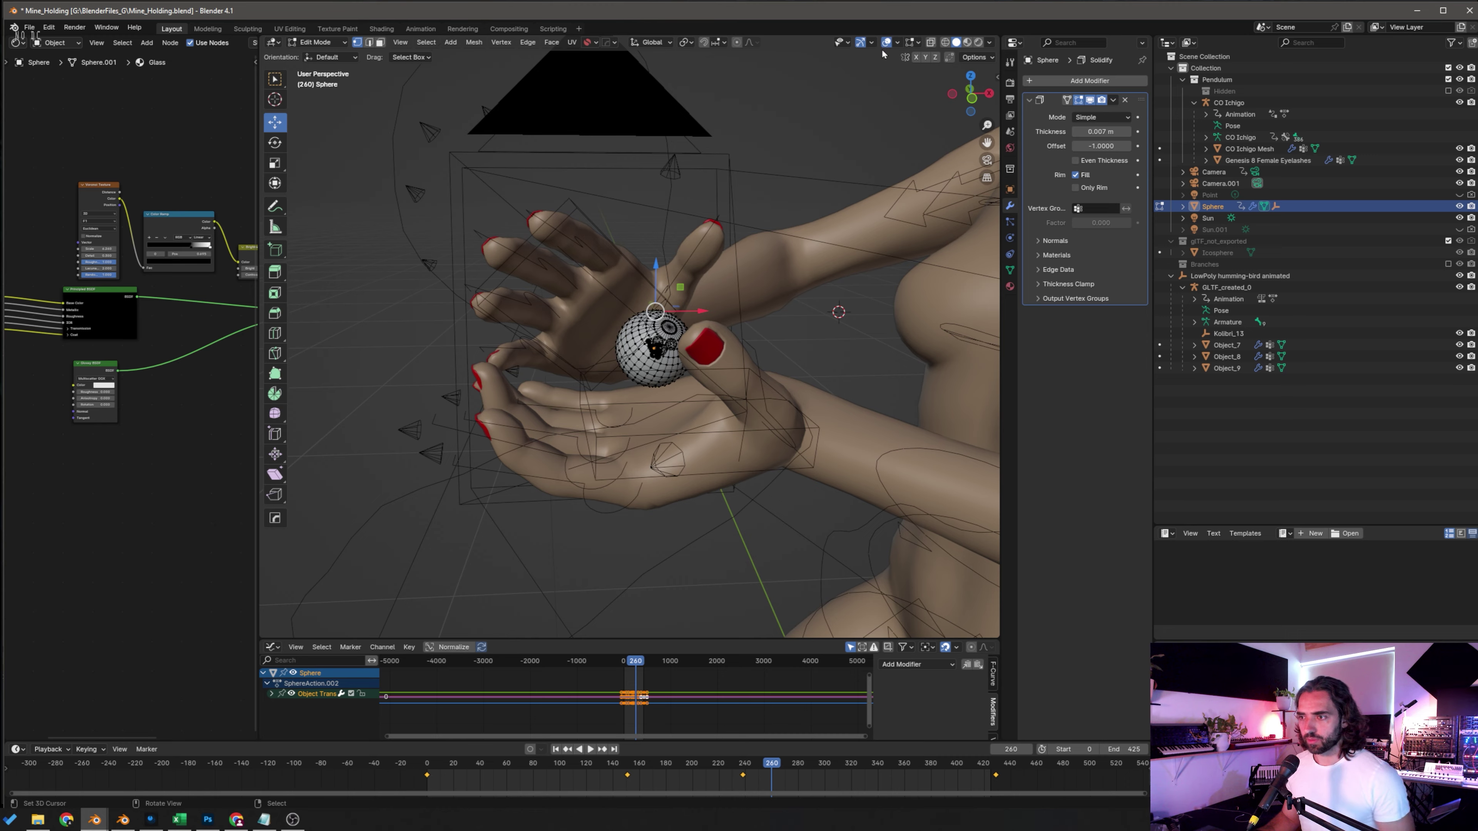
{"action": "scroll", "coordinate": [785, 368], "scroll_direction": "up", "scroll_amount": 5}
{"action": "middle_click_drag", "start_coordinate": [785, 368], "coordinate": [671, 363], "text": "shift"}
{"action": "scroll", "coordinate": [678, 347], "scroll_direction": "up", "scroll_amount": 3}
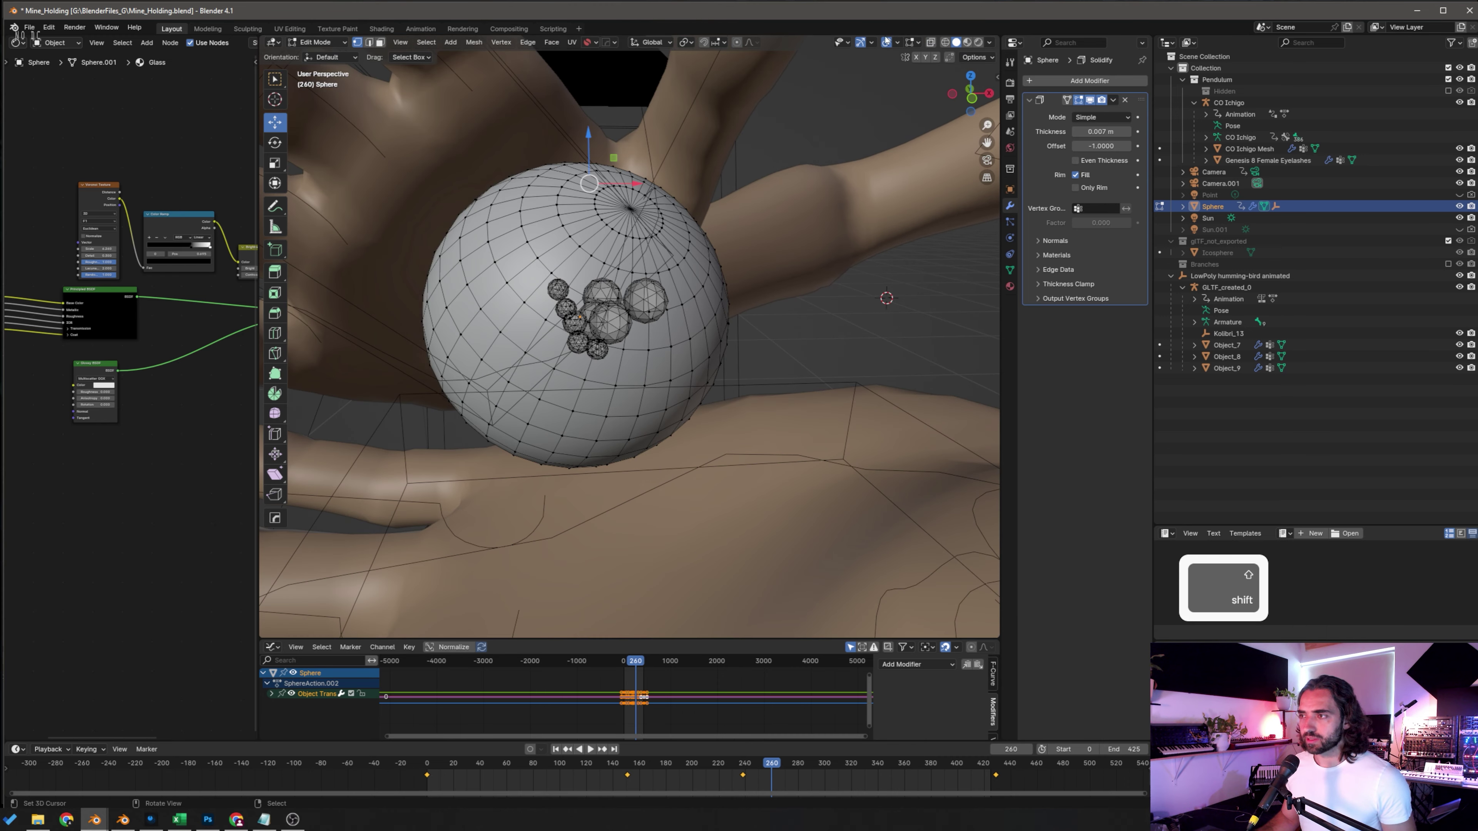
Step: Turn on X-ray and wireframe shading and examine the hummingbird mesh inside the sphere
{"action": "left_click", "coordinate": [931, 42]}
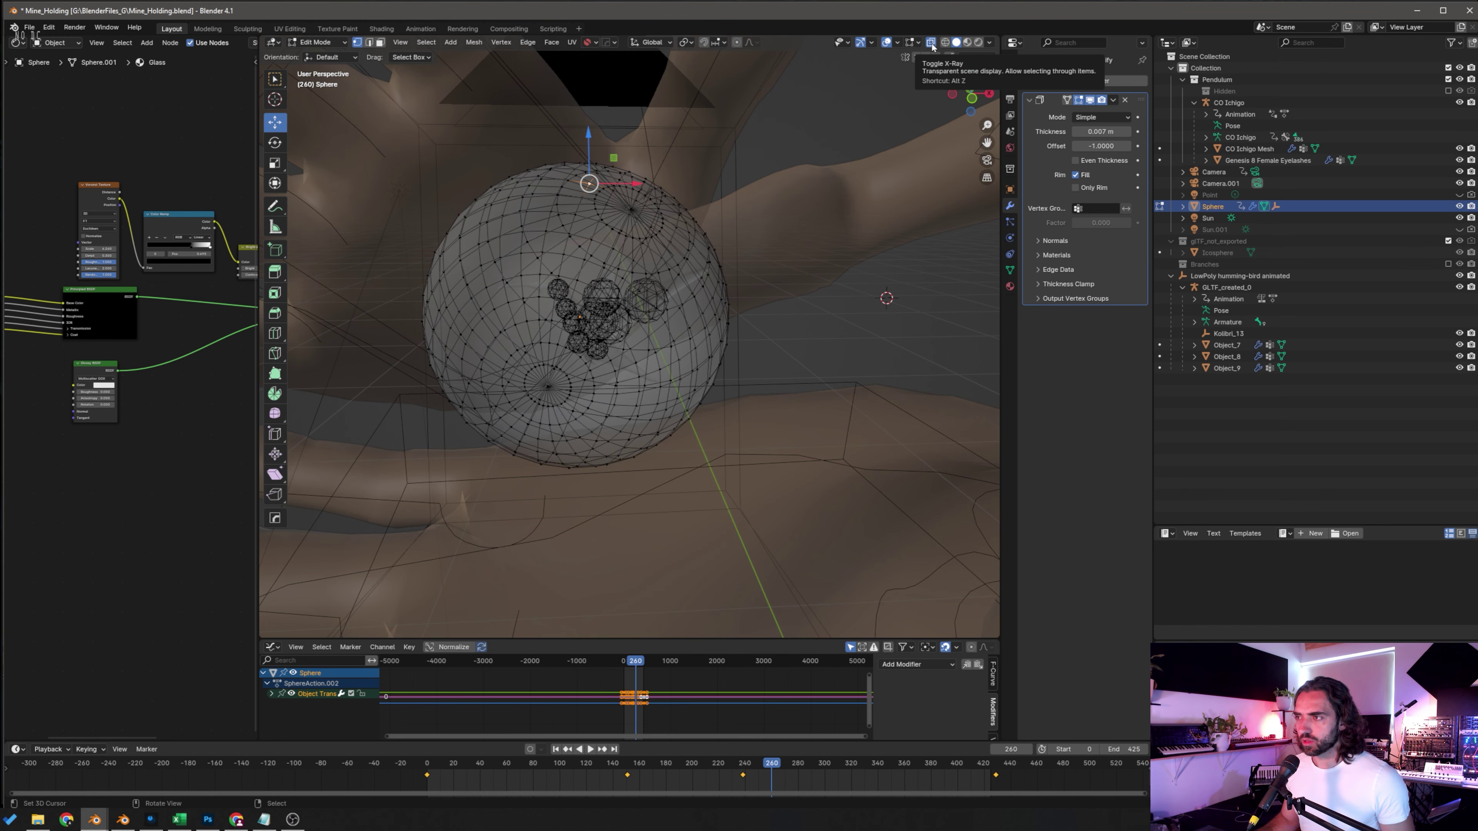
{"action": "key", "text": "shift+z"}
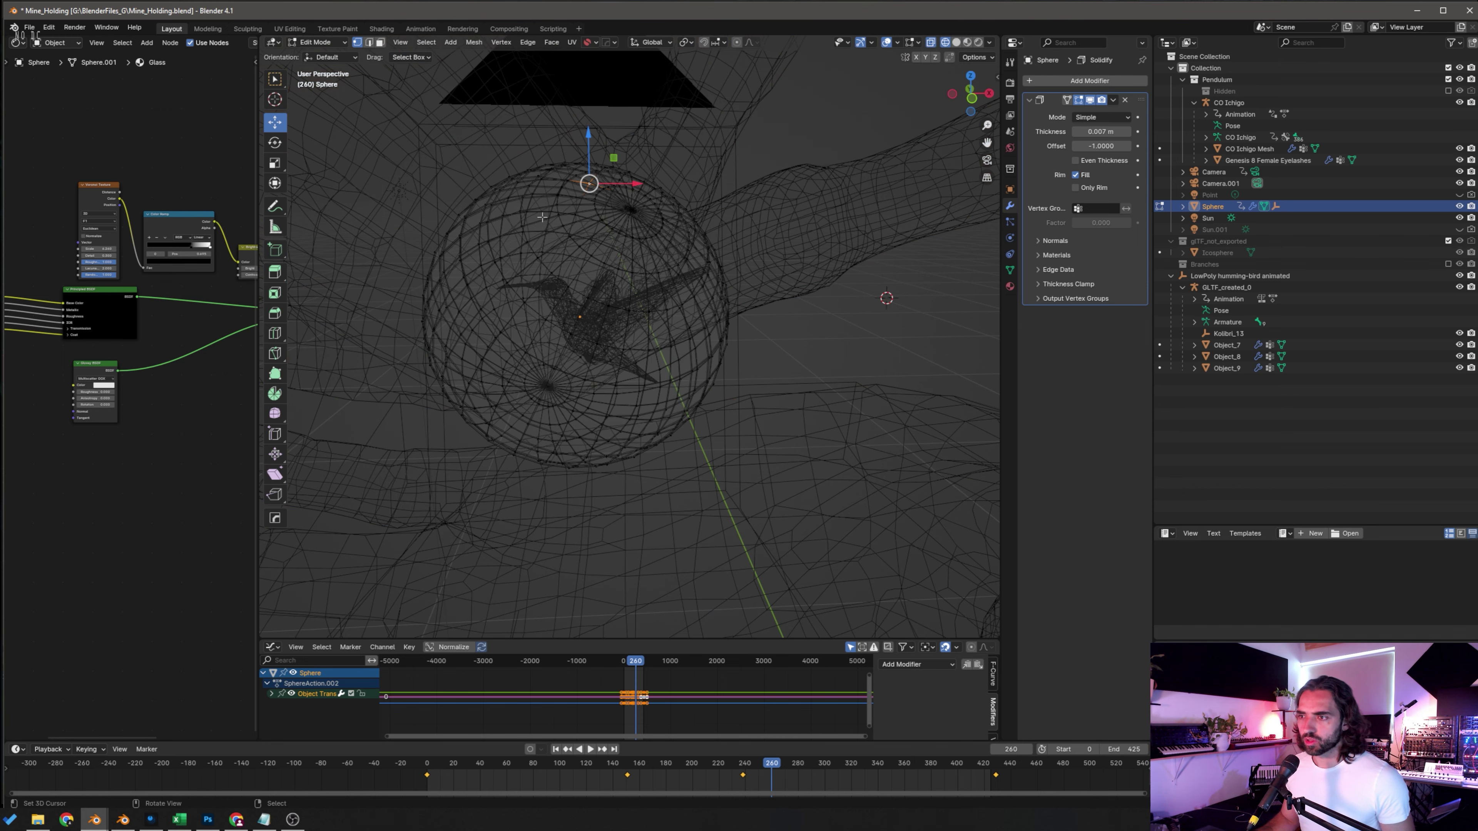
{"action": "middle_click_drag", "start_coordinate": [558, 237], "coordinate": [588, 257]}
{"action": "left_click", "coordinate": [588, 257]}
{"action": "left_click", "coordinate": [593, 259]}
{"action": "scroll", "coordinate": [630, 264], "scroll_direction": "up", "scroll_amount": 4}
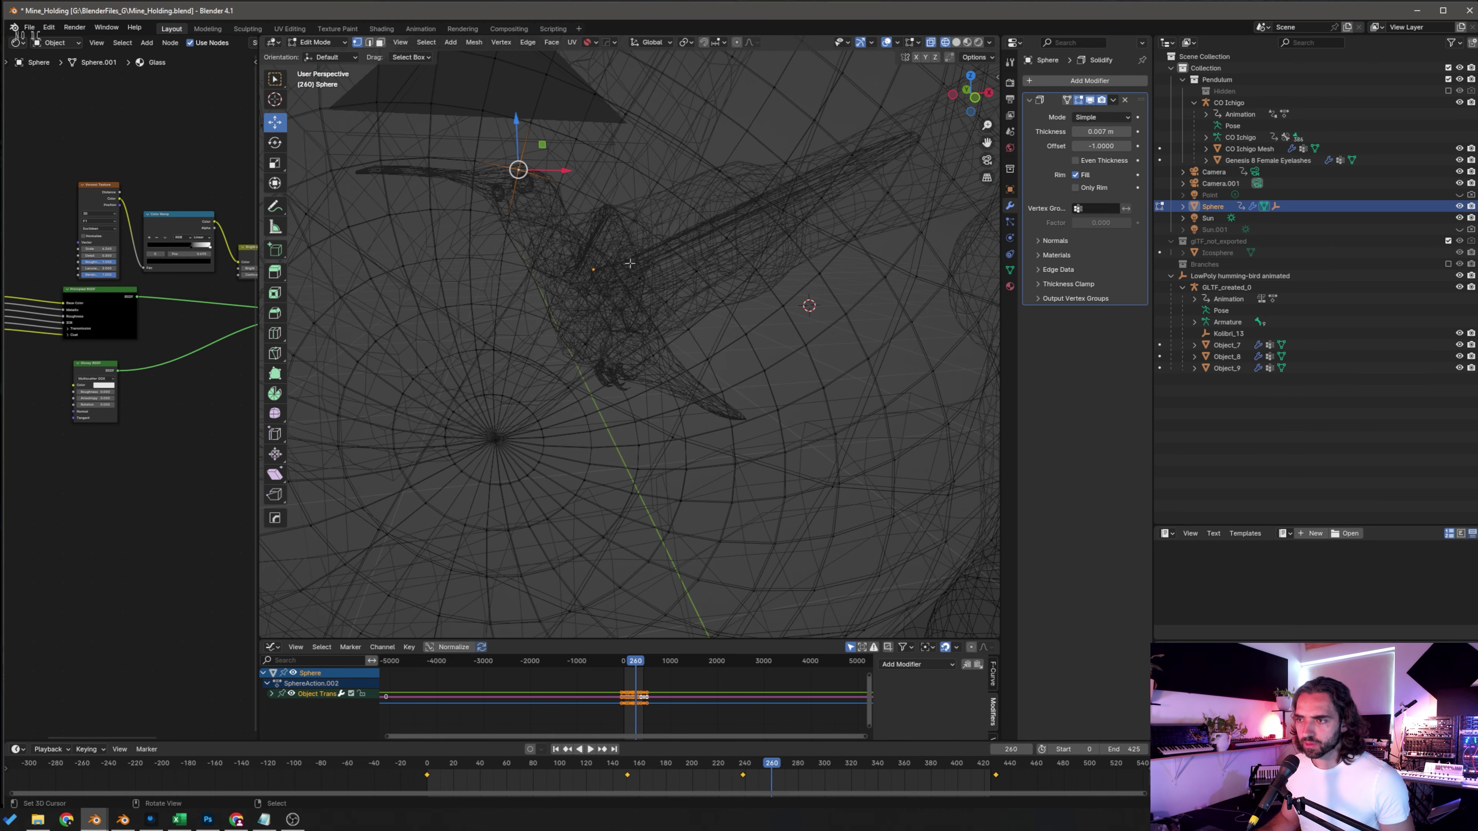
{"action": "scroll", "coordinate": [631, 257], "scroll_direction": "down", "scroll_amount": 4}
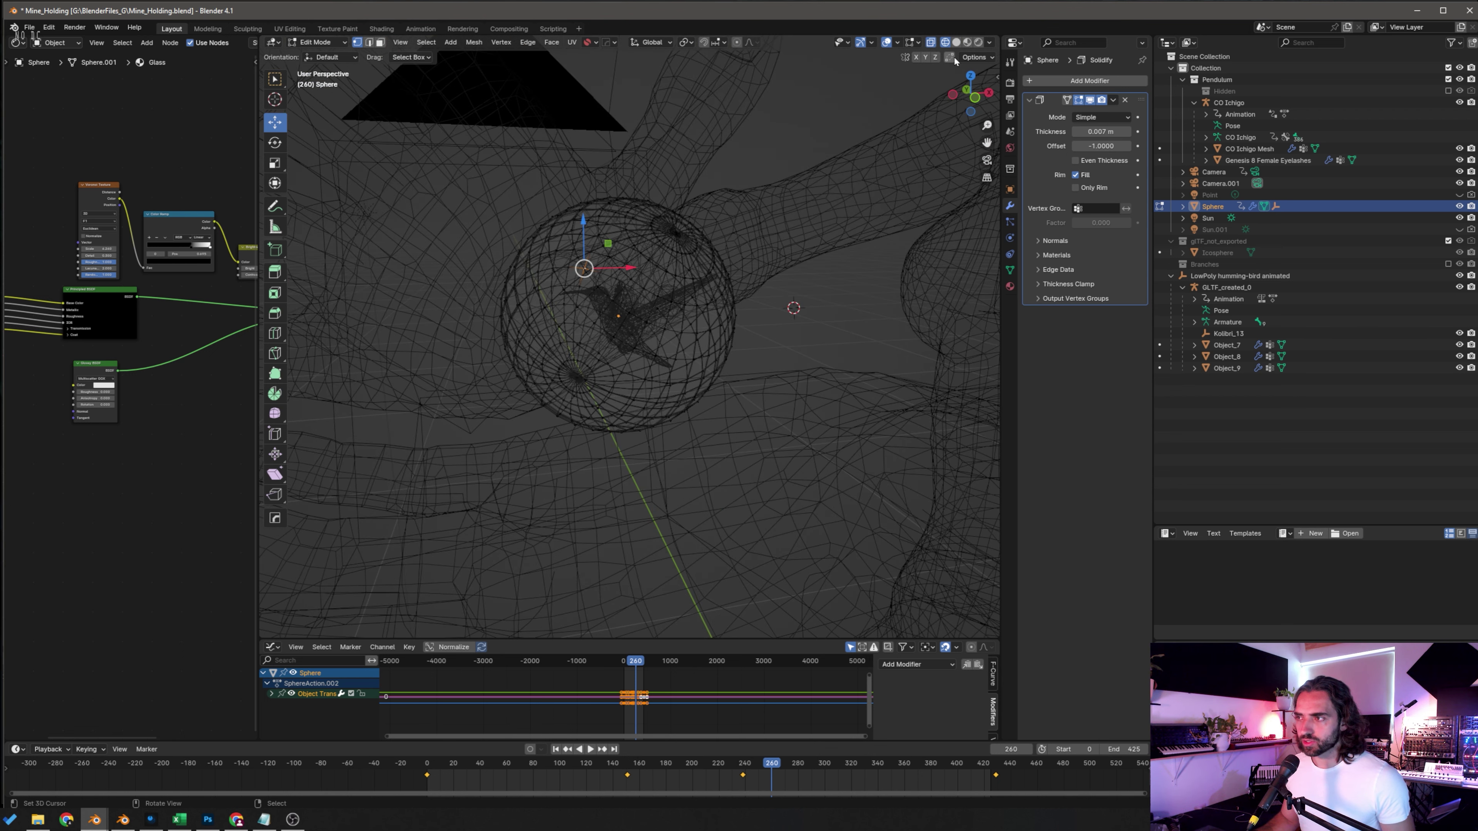
Step: Return the sphere to Object Mode and display the scene through the camera in Rendered shading
{"action": "left_click", "coordinate": [957, 44]}
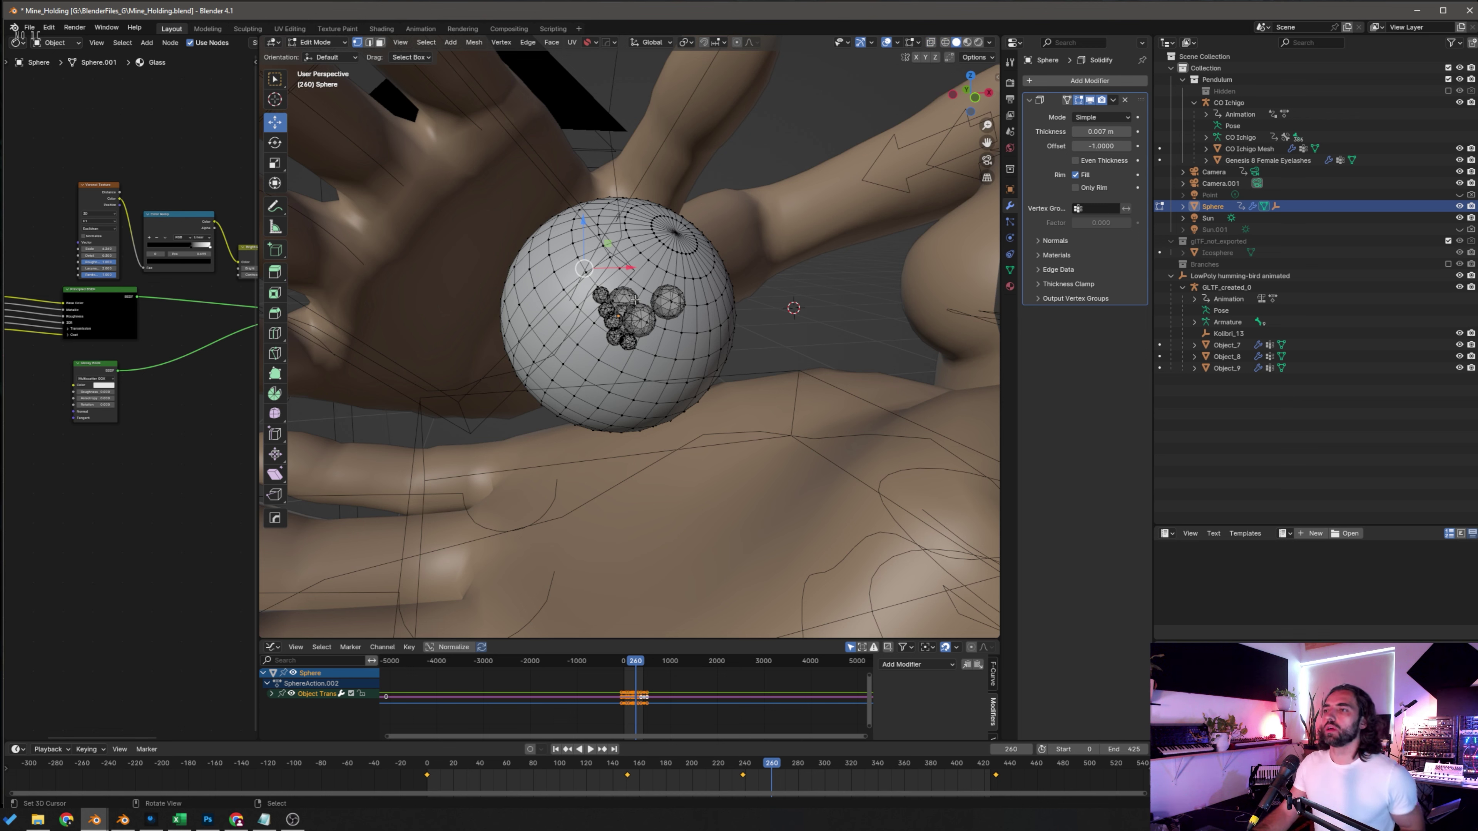
{"action": "key", "text": "Tab"}
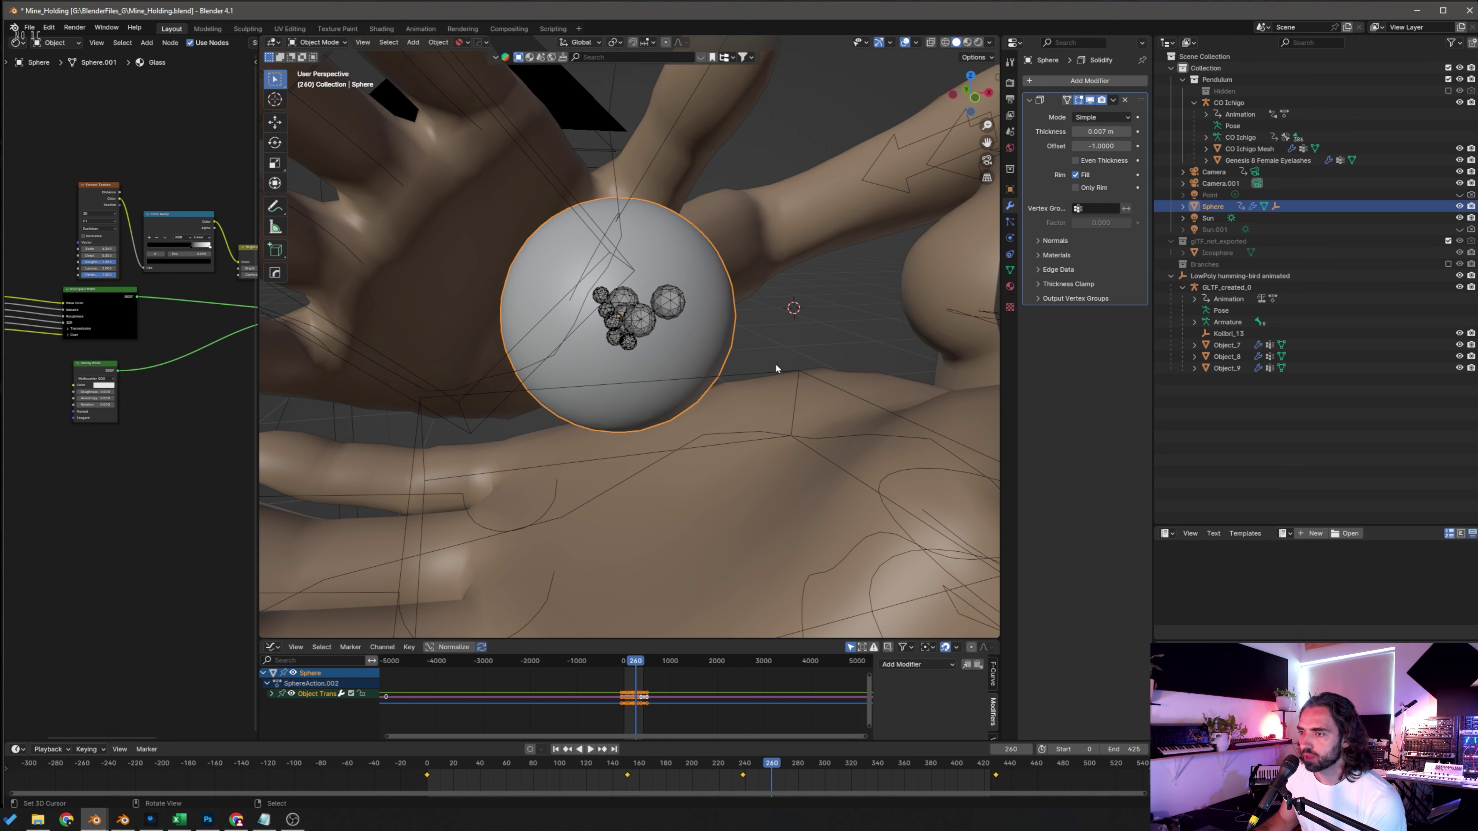
{"action": "scroll", "coordinate": [776, 364], "scroll_direction": "down", "scroll_amount": 3}
{"action": "middle_click_drag", "start_coordinate": [837, 221], "coordinate": [873, 215]}
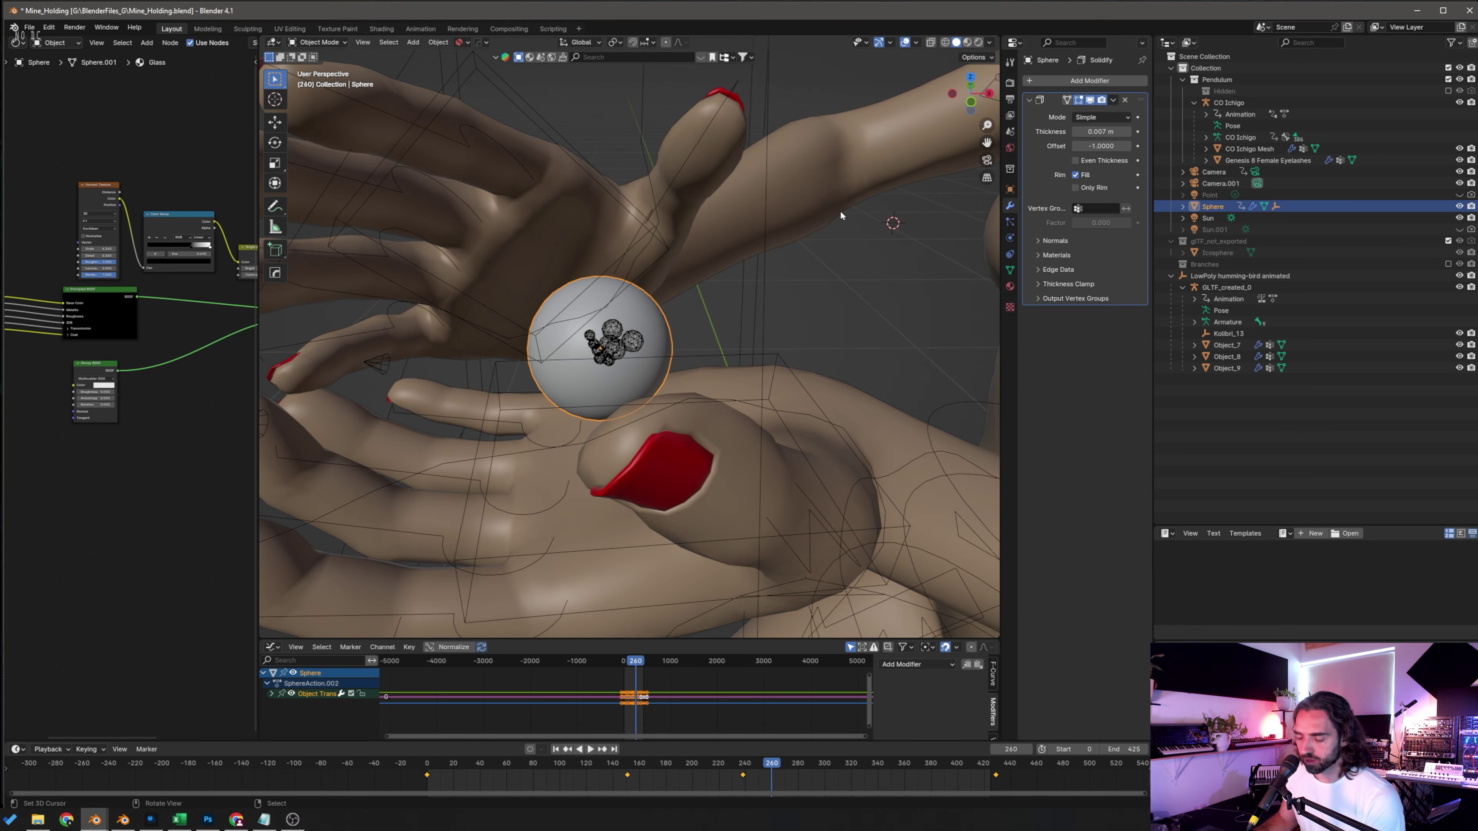
{"action": "key", "text": "KP_0"}
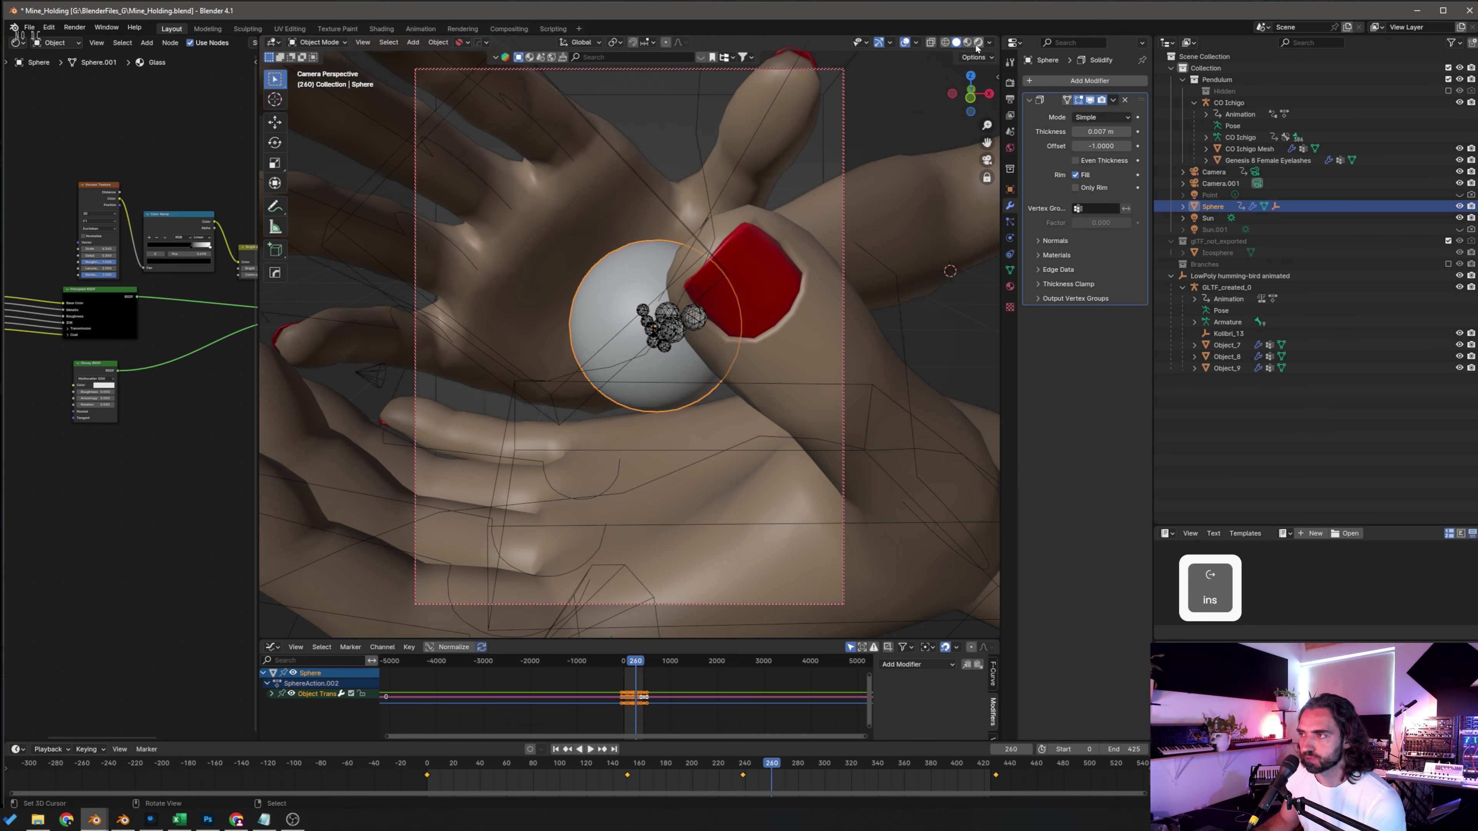
{"action": "left_click", "coordinate": [979, 42]}
Step: Open the World properties and switch the shader node editor from the object material to the World shader
{"action": "left_click", "coordinate": [1010, 147]}
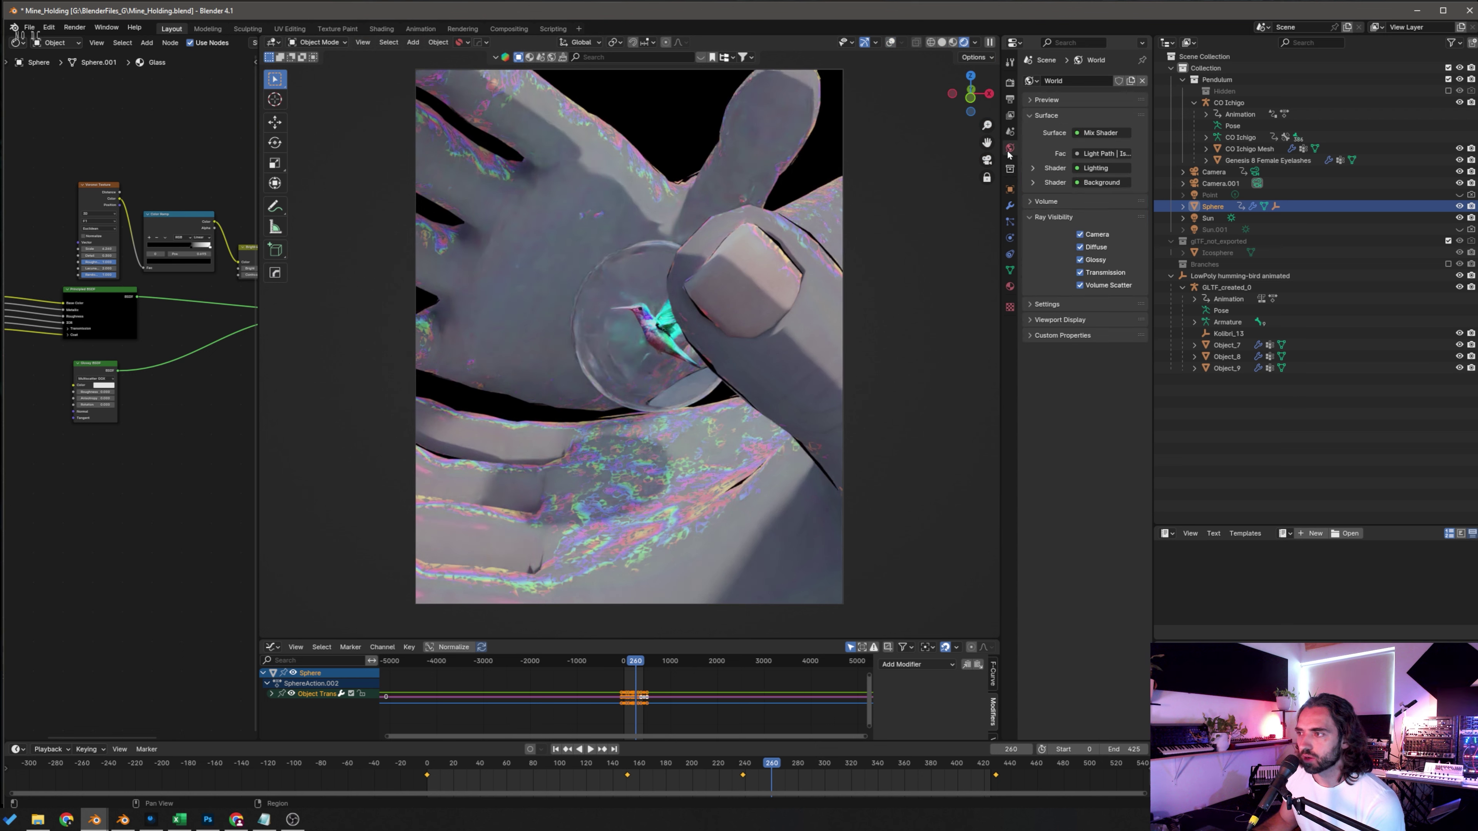
{"action": "left_click", "coordinate": [58, 43]}
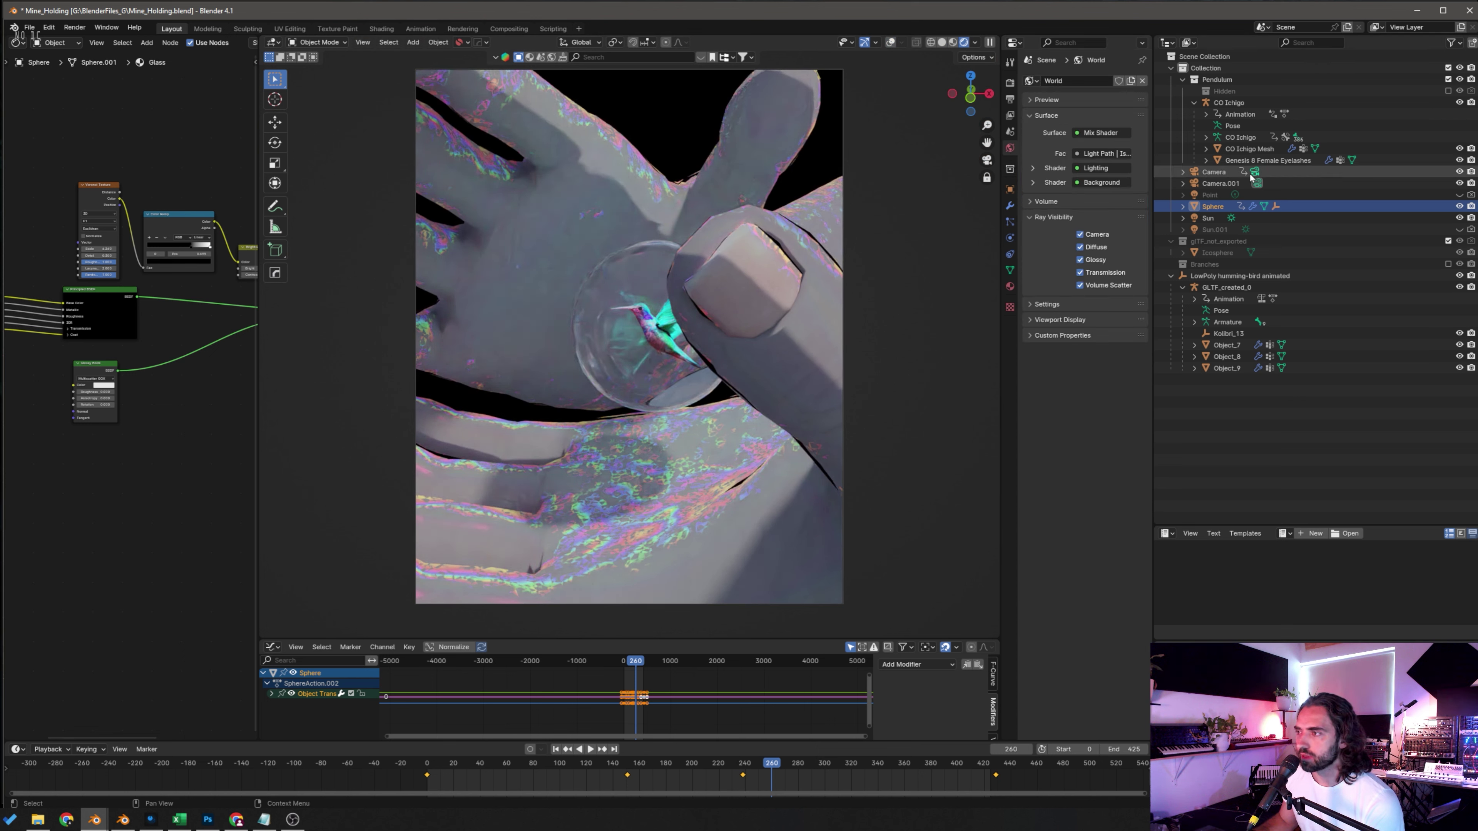
{"action": "scroll", "coordinate": [713, 309], "scroll_direction": "down", "scroll_amount": 3}
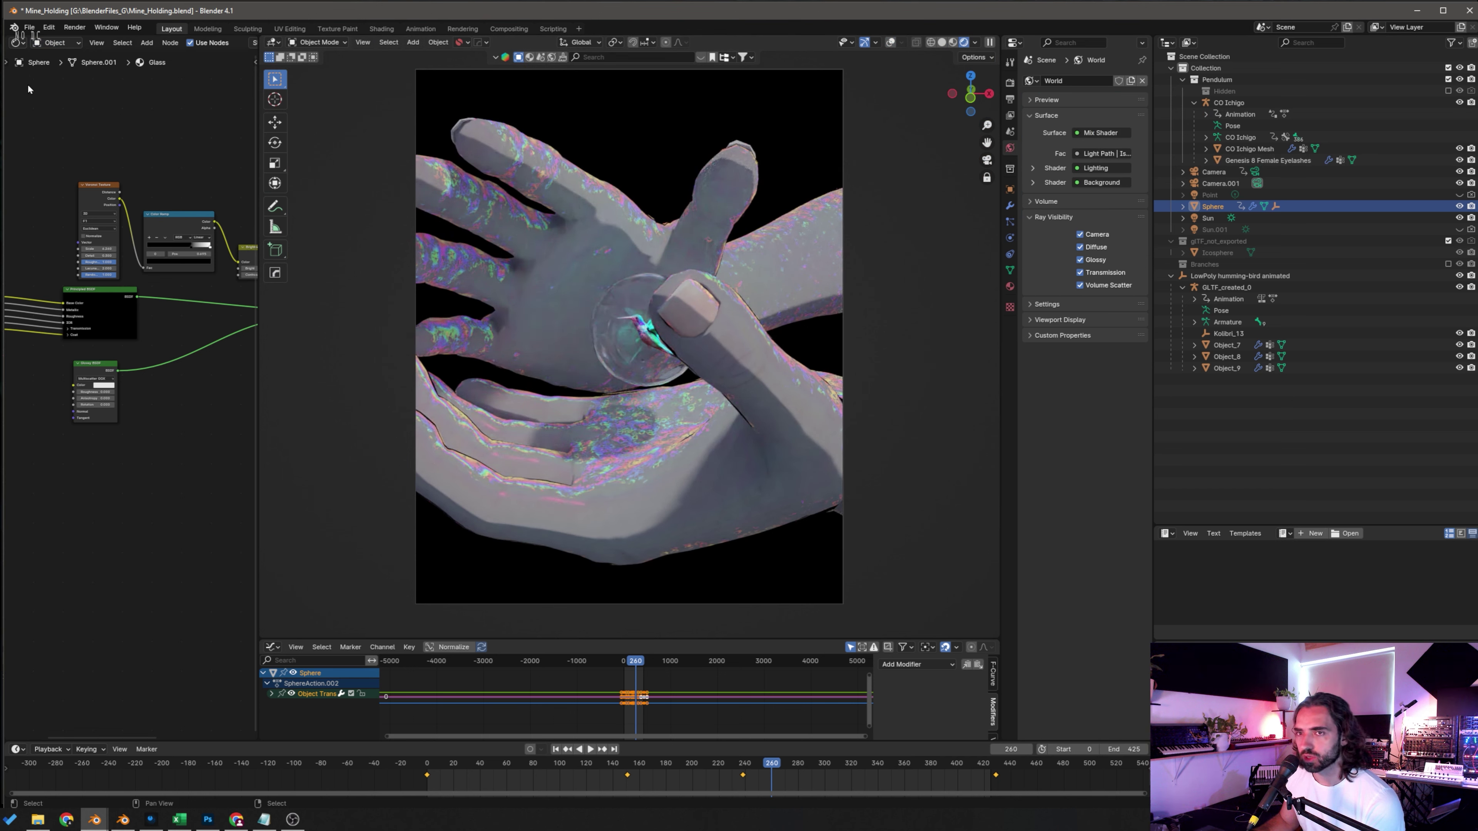
{"action": "left_click", "coordinate": [55, 43]}
{"action": "left_click", "coordinate": [68, 85]}
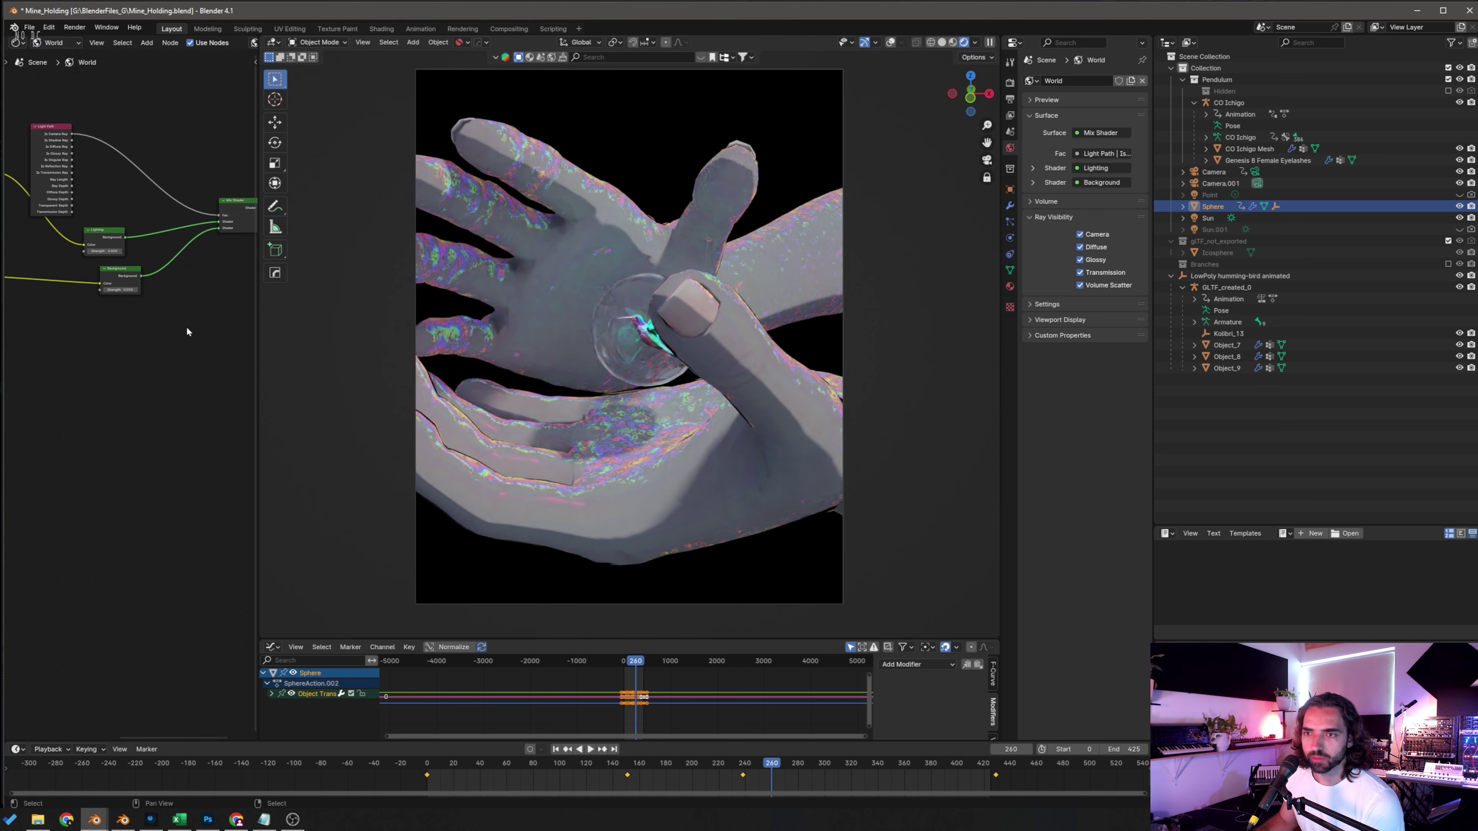
Step: Set the World shader's Background node Strength to 0.600 and view the hands against the sky
{"action": "middle_click_drag", "start_coordinate": [85, 308], "coordinate": [109, 322]}
{"action": "scroll", "coordinate": [127, 323], "scroll_direction": "up", "scroll_amount": 7}
{"action": "left_click_drag", "start_coordinate": [138, 238], "coordinate": [172, 237]}
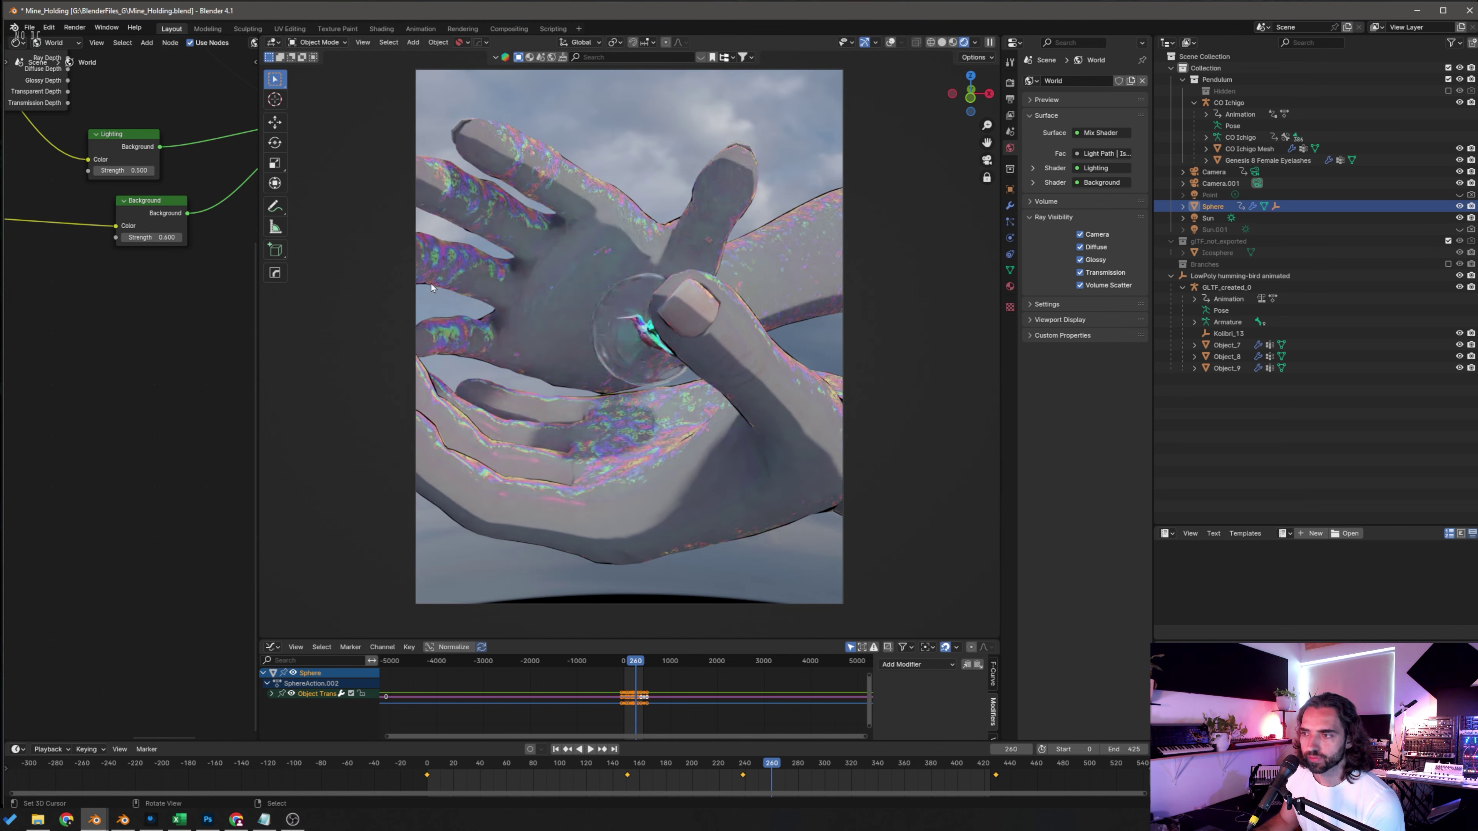
{"action": "mouse_move", "coordinate": [657, 307]}
{"action": "middle_mouse_down"}
{"action": "mouse_move", "coordinate": [818, 259]}
{"action": "mouse_move", "coordinate": [653, 294]}
{"action": "middle_mouse_up"}
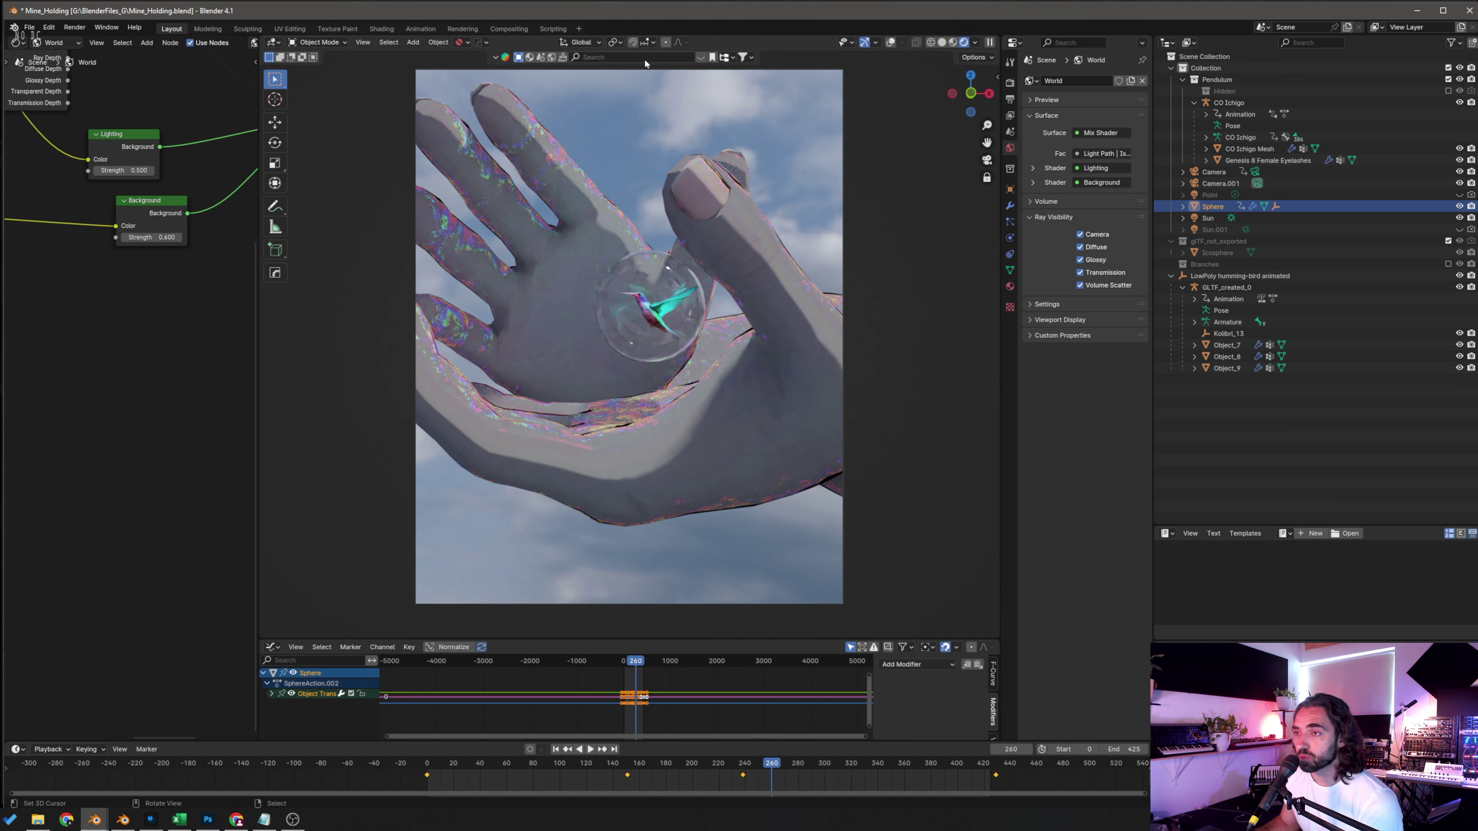
Step: Search the BlenderKit HDR assets for "sunset" with the asset bar shown
{"action": "left_click", "coordinate": [551, 57]}
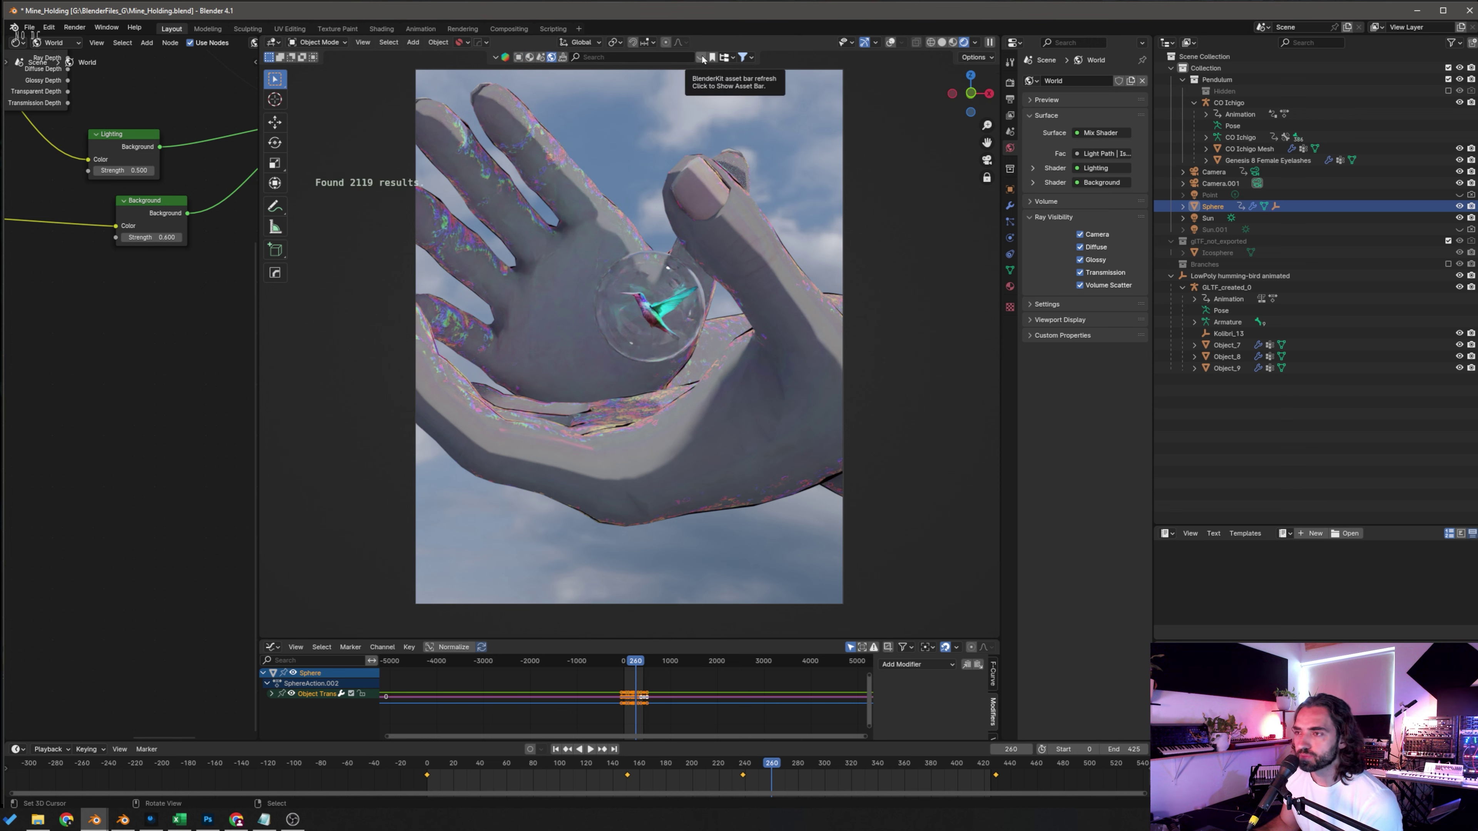
{"action": "left_click", "coordinate": [701, 58]}
{"action": "left_click", "coordinate": [651, 56]}
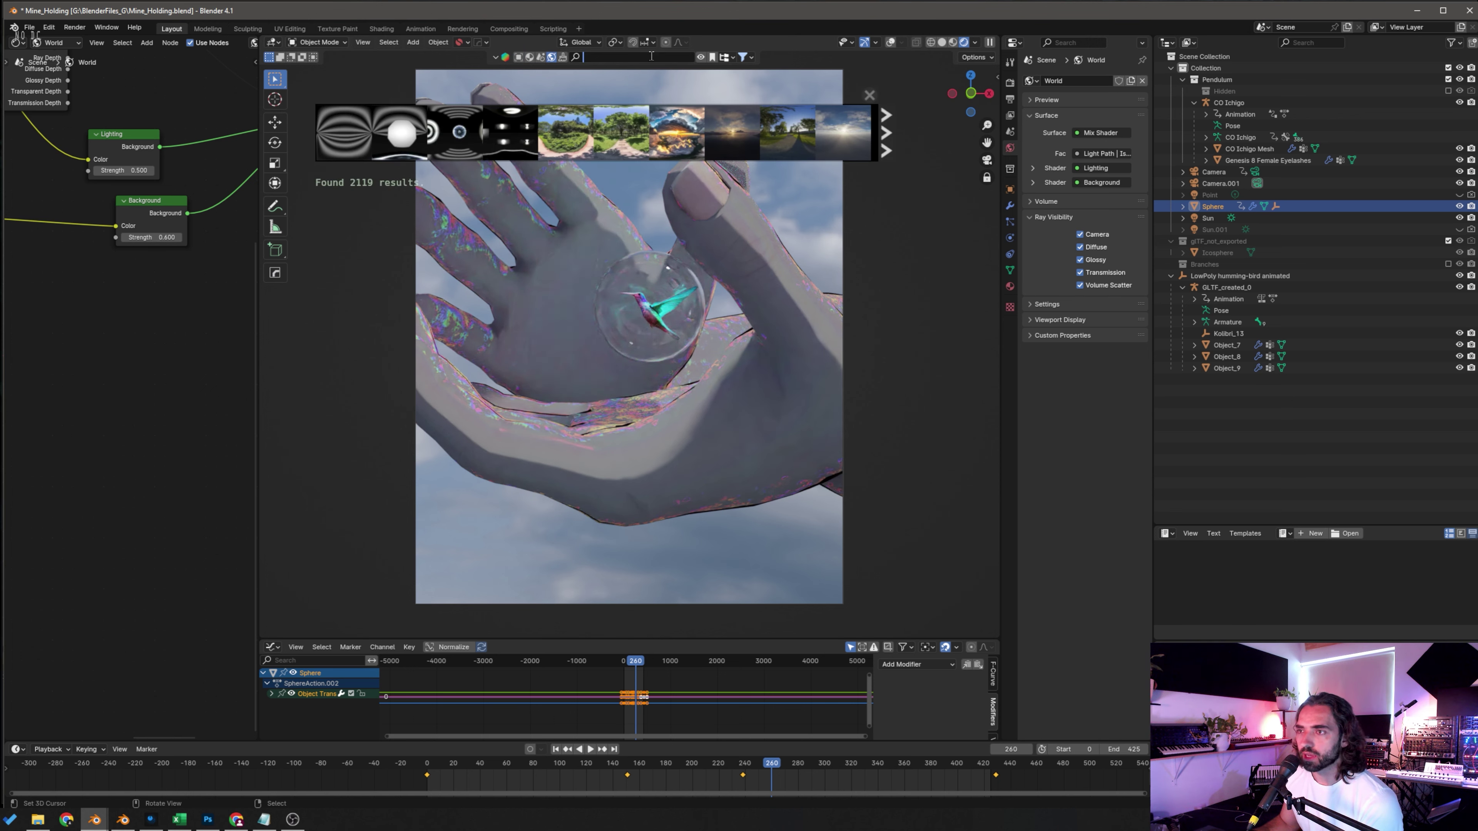
{"action": "type", "text": "sunset"}
{"action": "key", "text": "Return"}
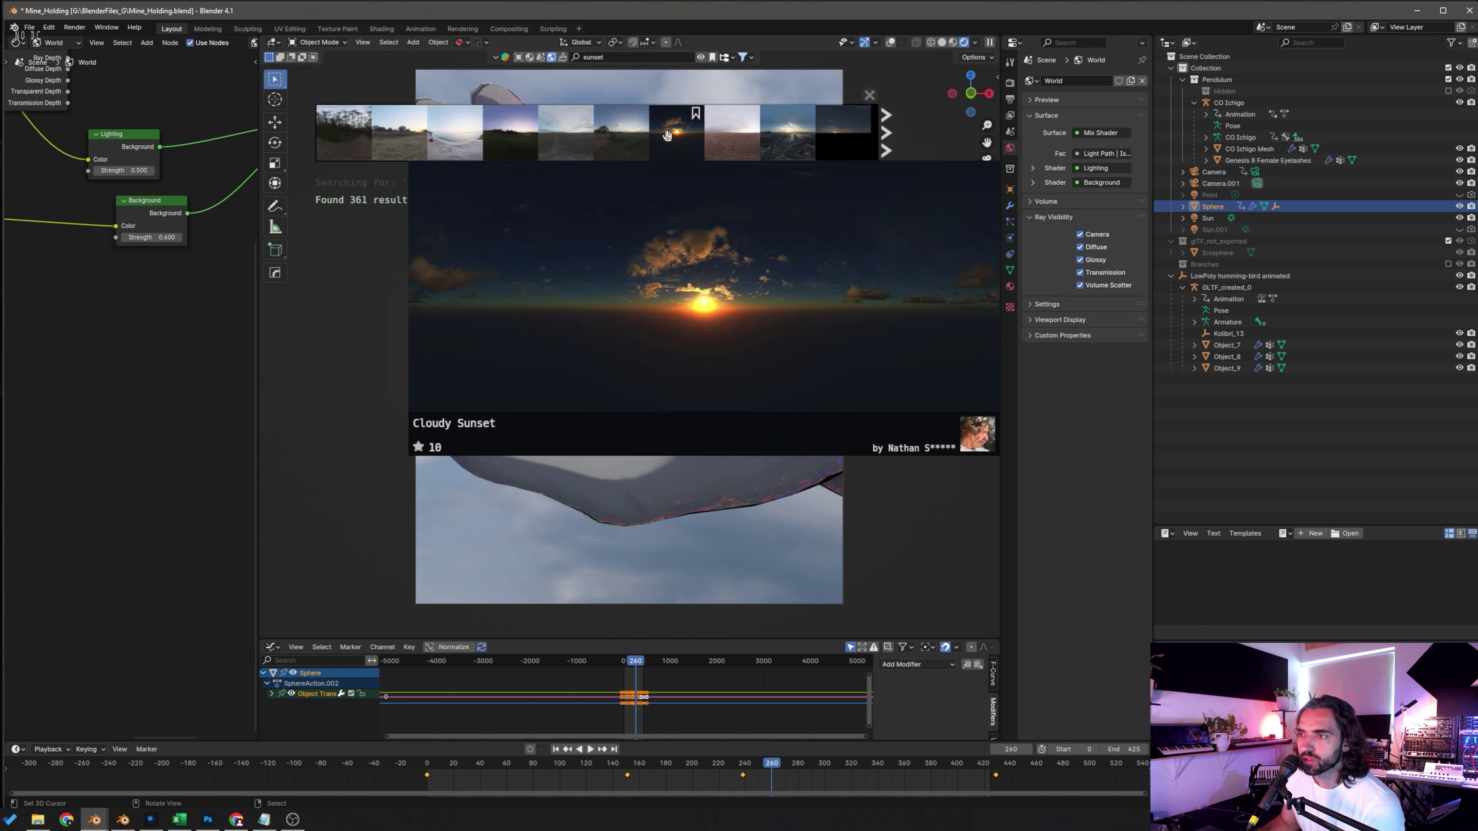
Step: Load the Cloudy Sunset HDR as the World environment, close the asset bar and view the hands against it
{"action": "left_click", "coordinate": [667, 135]}
{"action": "left_click", "coordinate": [668, 156]}
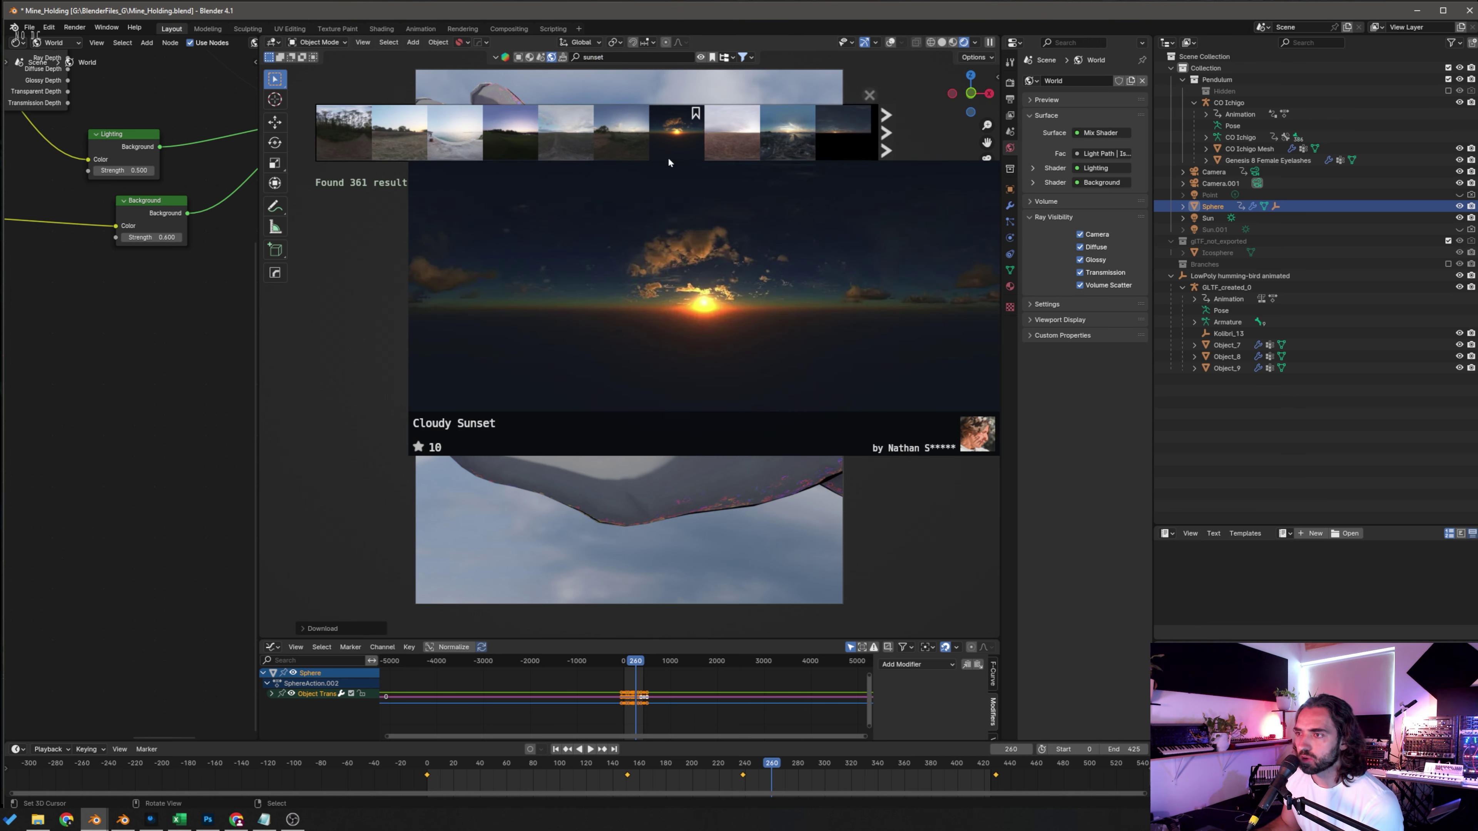
{"action": "left_click", "coordinate": [868, 98]}
{"action": "middle_click_drag", "start_coordinate": [734, 357], "coordinate": [492, 354]}
{"action": "scroll", "coordinate": [191, 302], "scroll_direction": "down", "scroll_amount": 4}
{"action": "middle_click_drag", "start_coordinate": [174, 301], "coordinate": [259, 402]}
{"action": "middle_click_drag", "start_coordinate": [153, 305], "coordinate": [82, 296]}
{"action": "middle_click_drag", "start_coordinate": [591, 410], "coordinate": [703, 361]}
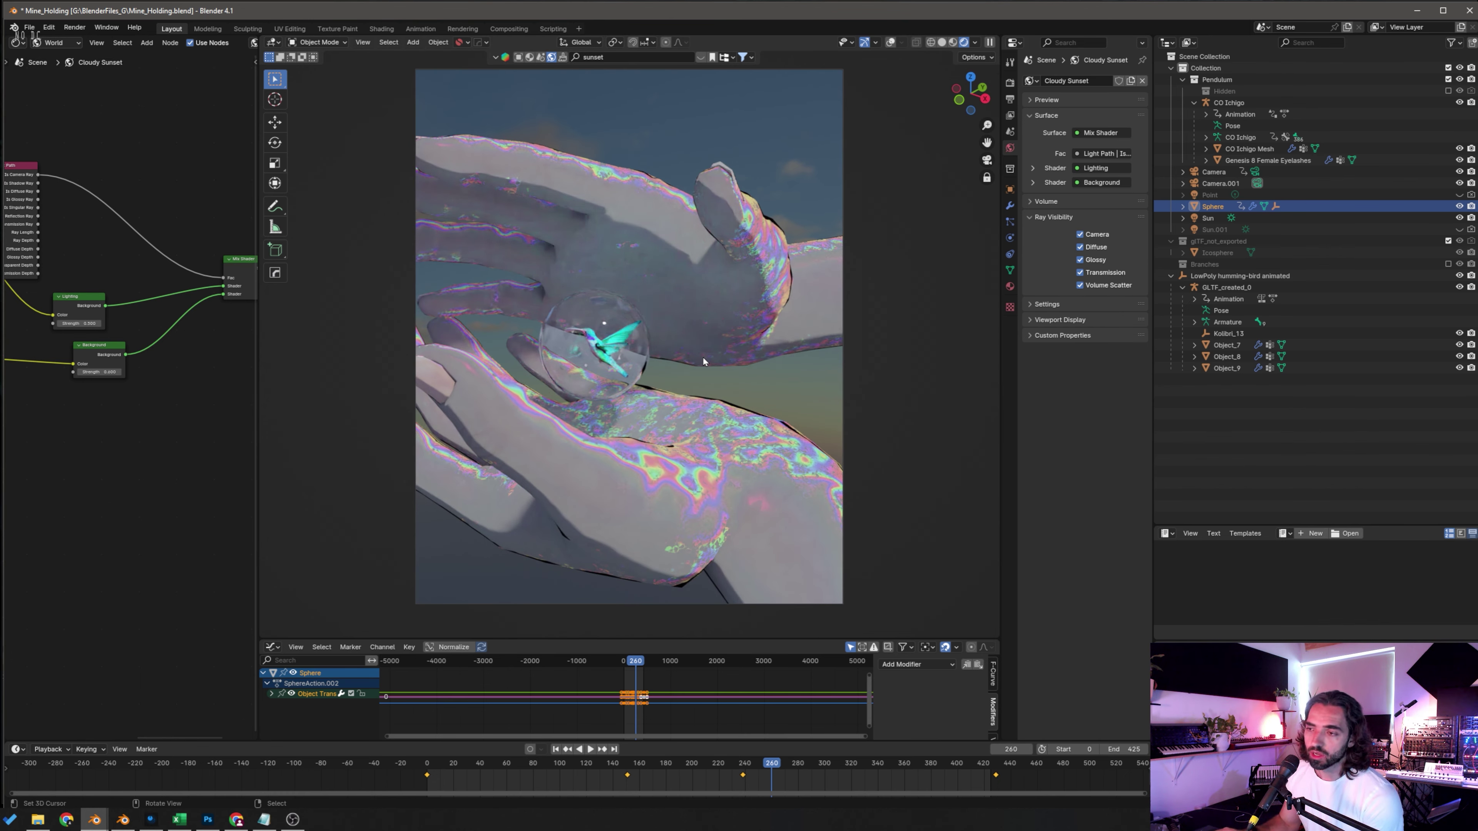
{"action": "middle_click_drag", "start_coordinate": [731, 346], "coordinate": [787, 333]}
Step: Set the World shader's Lighting node Strength to 1.000 and the Background node Strength to 1.200
{"action": "left_click_drag", "start_coordinate": [95, 368], "coordinate": [64, 368]}
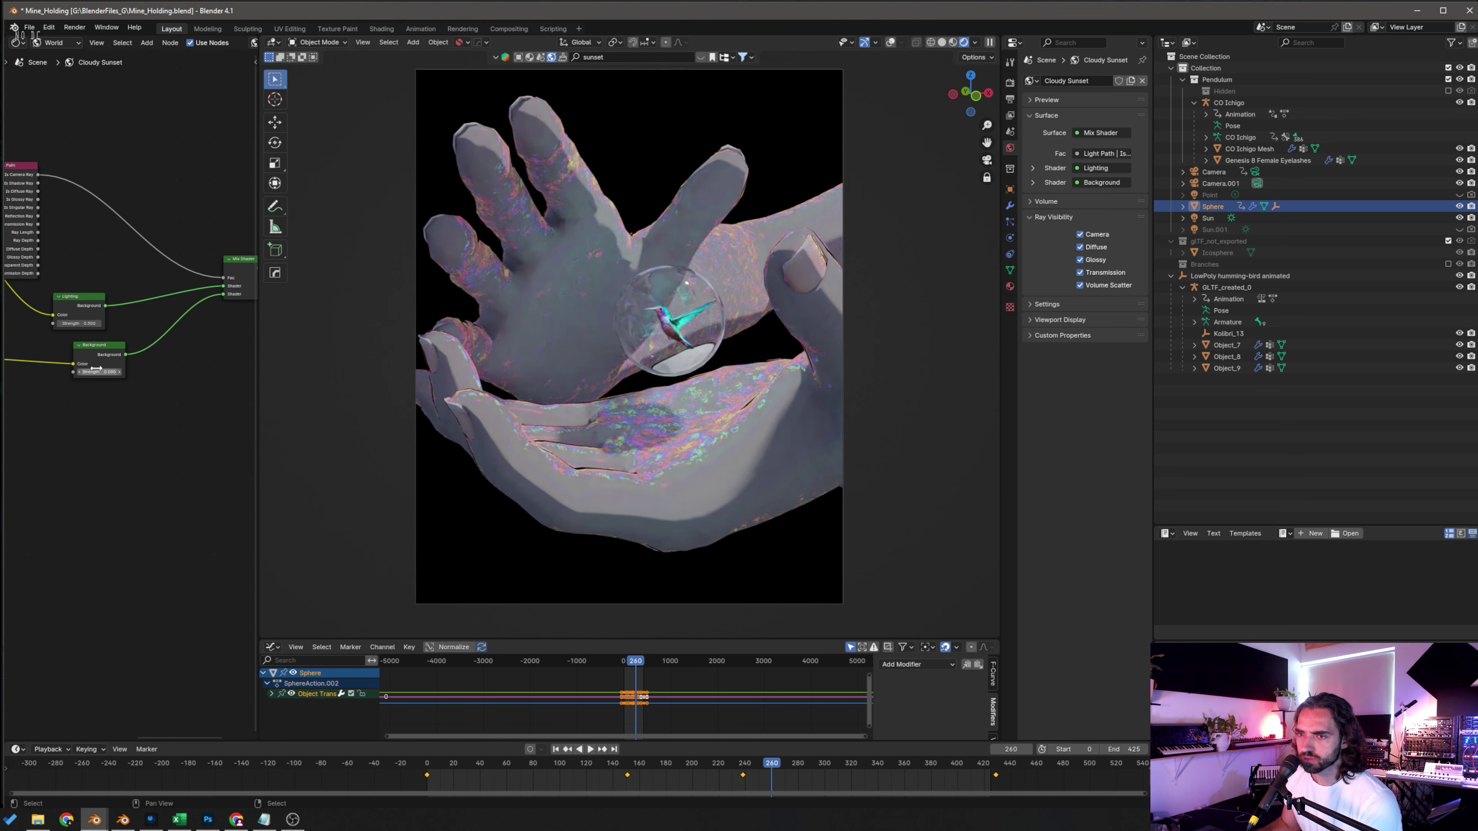
{"action": "mouse_move", "coordinate": [93, 323]}
{"action": "left_mouse_down"}
{"action": "mouse_move", "coordinate": [63, 322]}
{"action": "mouse_move", "coordinate": [100, 323]}
{"action": "left_mouse_up"}
{"action": "left_click", "coordinate": [104, 350]}
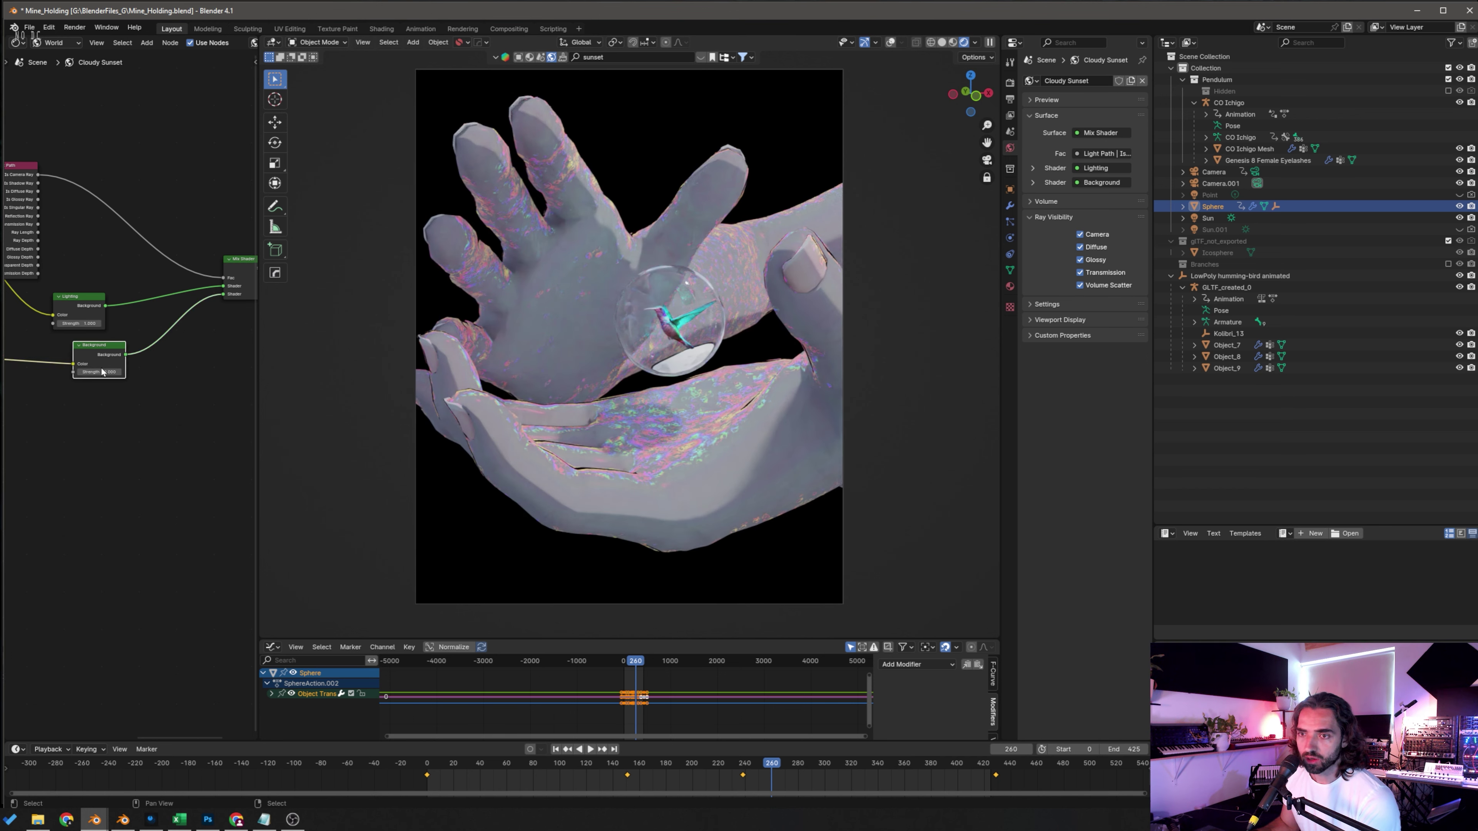
{"action": "left_click_drag", "start_coordinate": [99, 371], "coordinate": [145, 372]}
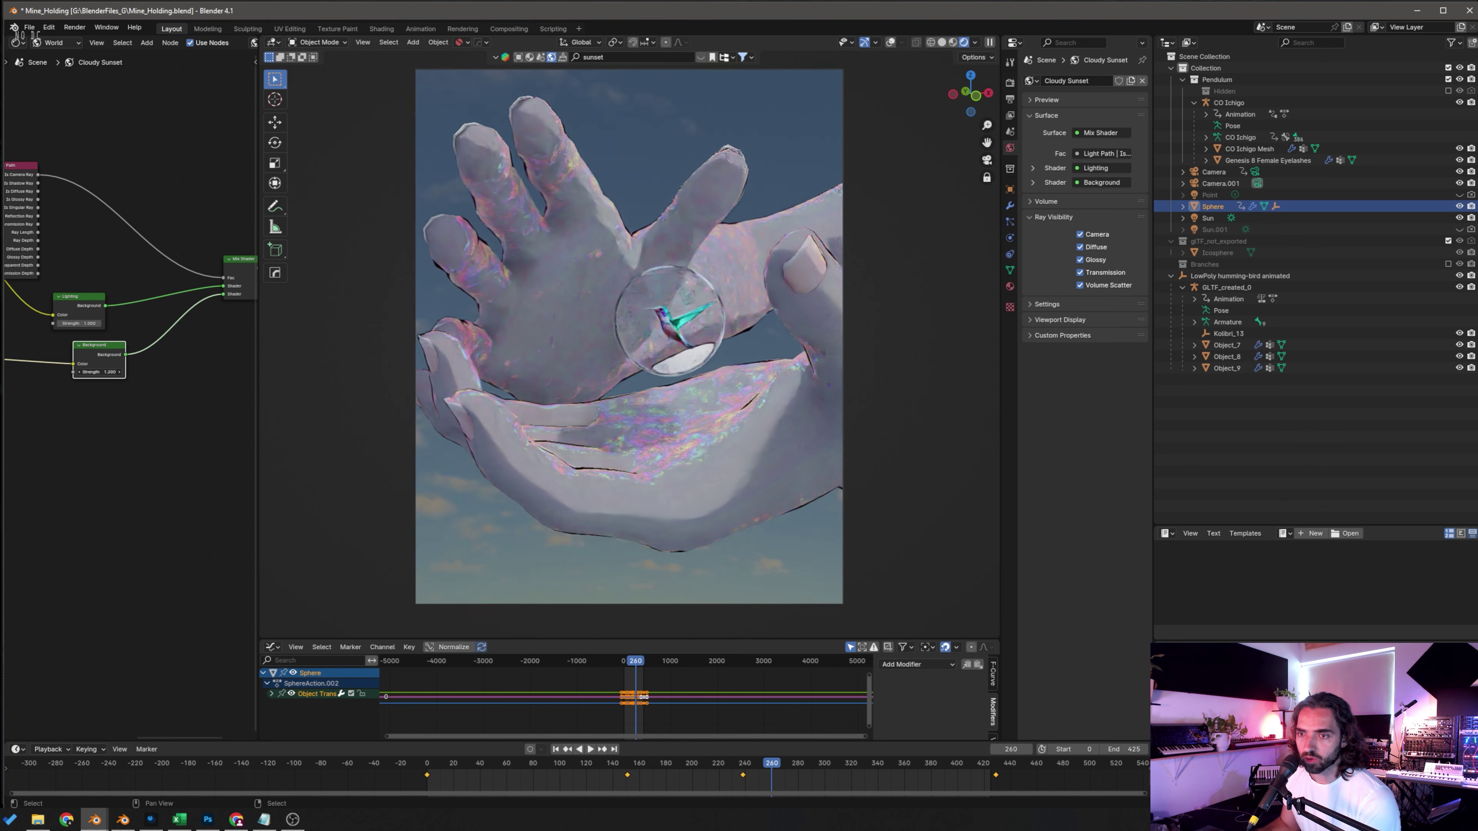
{"action": "scroll", "coordinate": [140, 419], "scroll_direction": "up", "scroll_amount": 6}
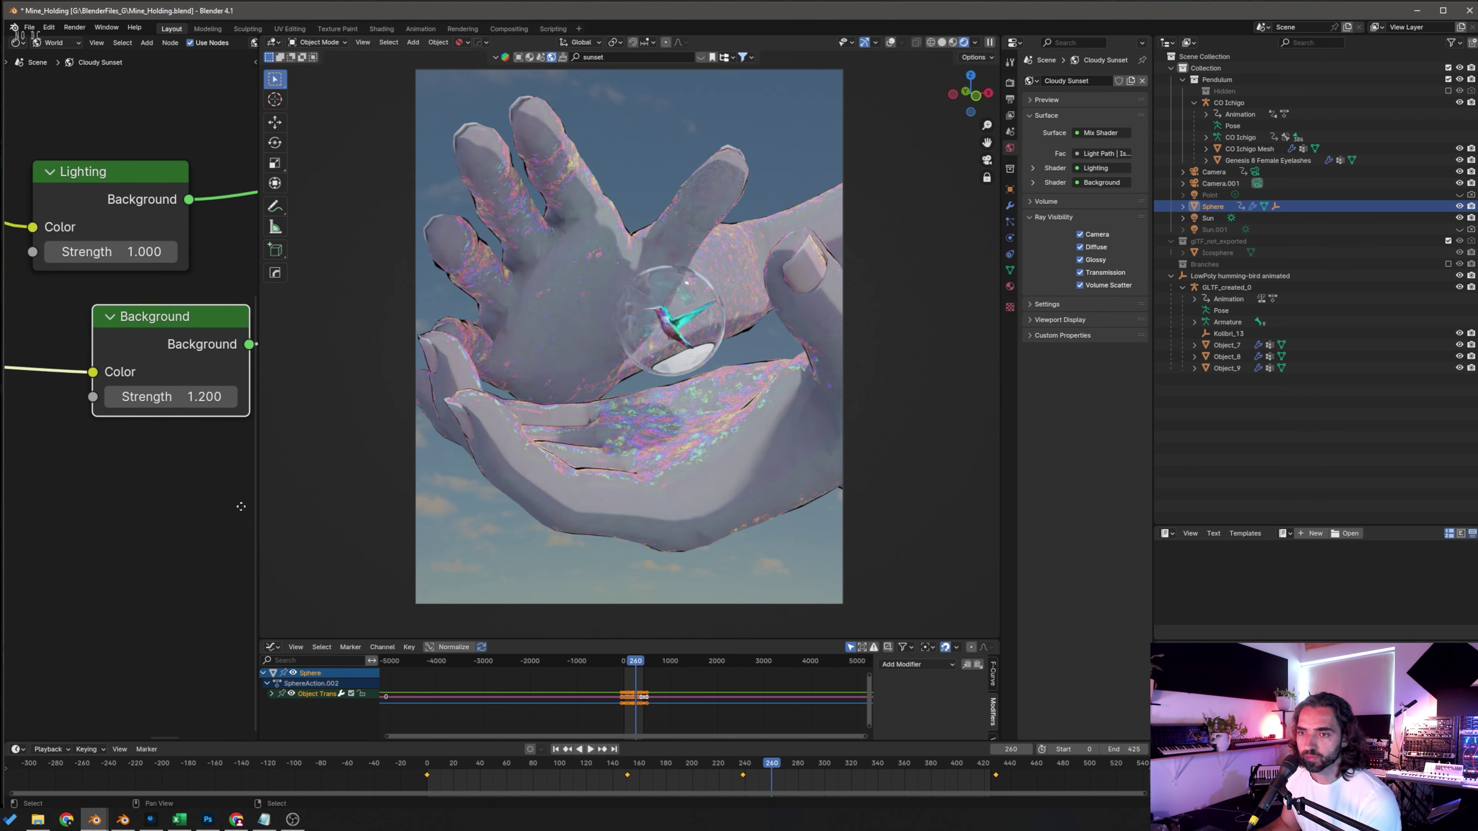
{"action": "mouse_move", "coordinate": [165, 451]}
{"action": "left_mouse_down"}
{"action": "mouse_move", "coordinate": [93, 451]}
{"action": "mouse_move", "coordinate": [146, 445]}
{"action": "left_mouse_up"}
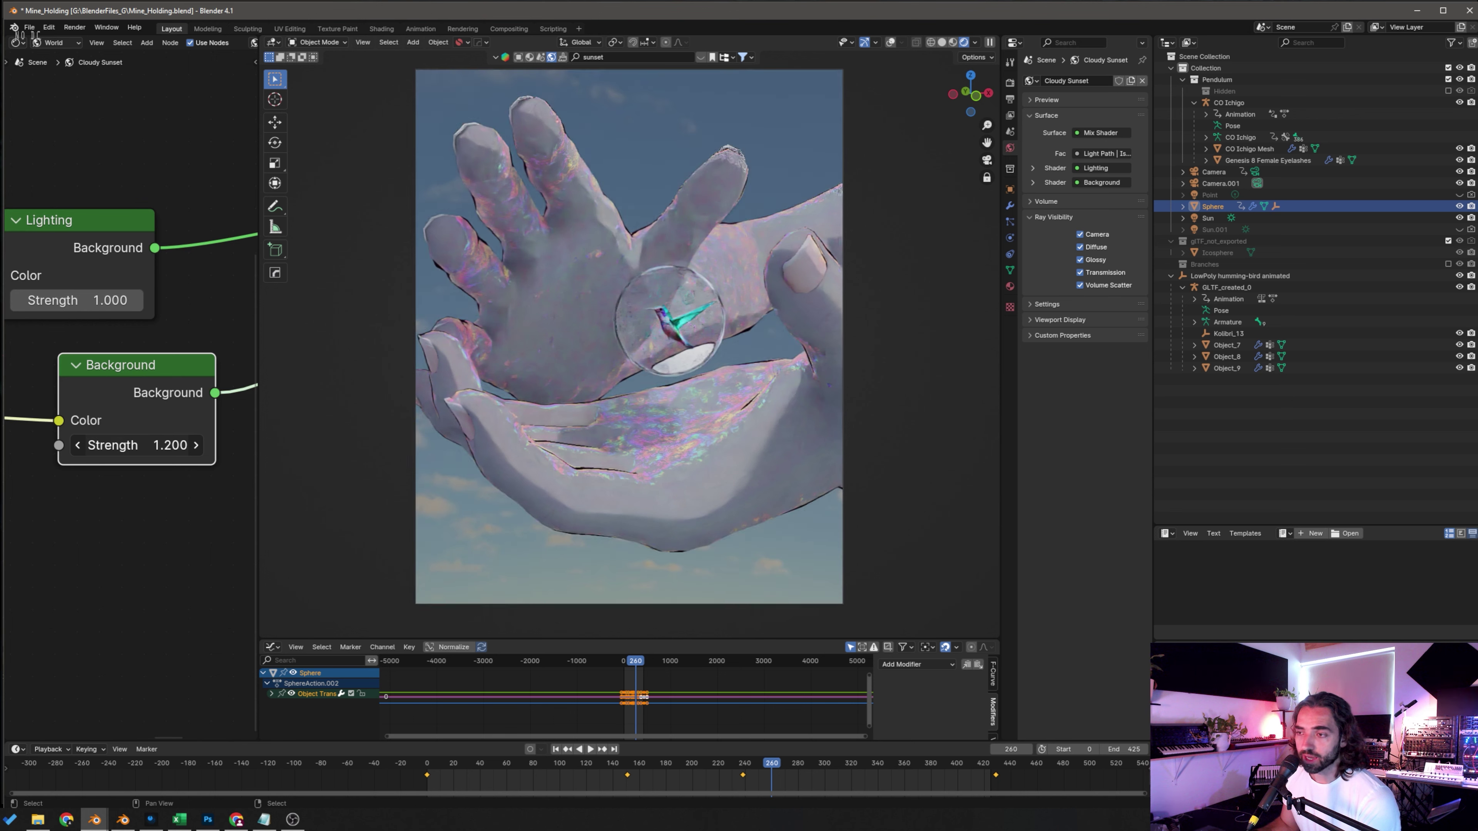
Step: Set both the Lighting and Background node Strengths to 0.000 and view the hands without environment light
{"action": "mouse_move", "coordinate": [111, 301]}
{"action": "left_mouse_down"}
{"action": "mouse_move", "coordinate": [124, 301]}
{"action": "mouse_move", "coordinate": [103, 301]}
{"action": "left_mouse_up"}
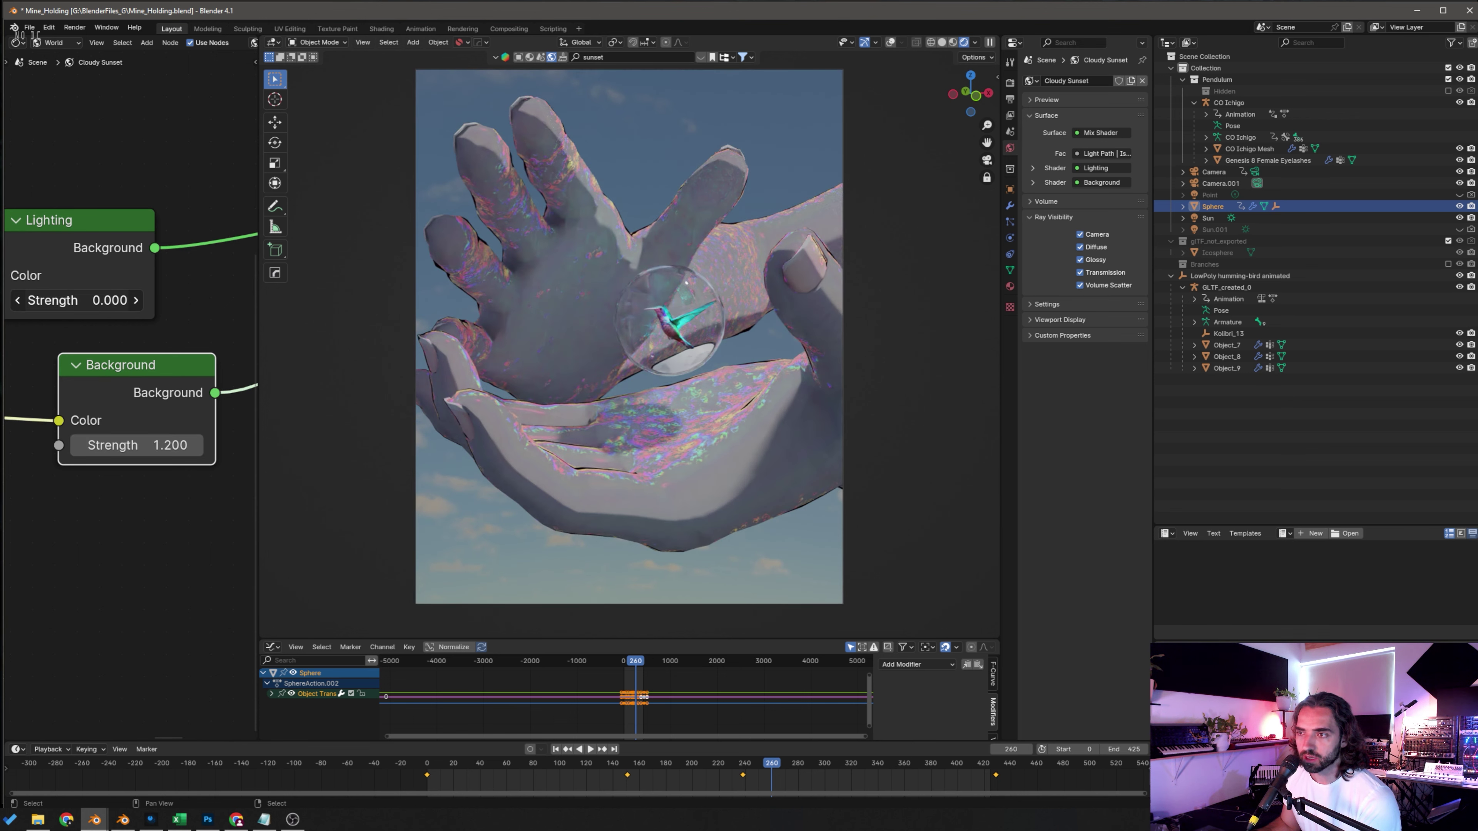
{"action": "left_click_drag", "start_coordinate": [138, 445], "coordinate": [110, 445]}
{"action": "left_click_drag", "start_coordinate": [111, 301], "coordinate": [93, 302]}
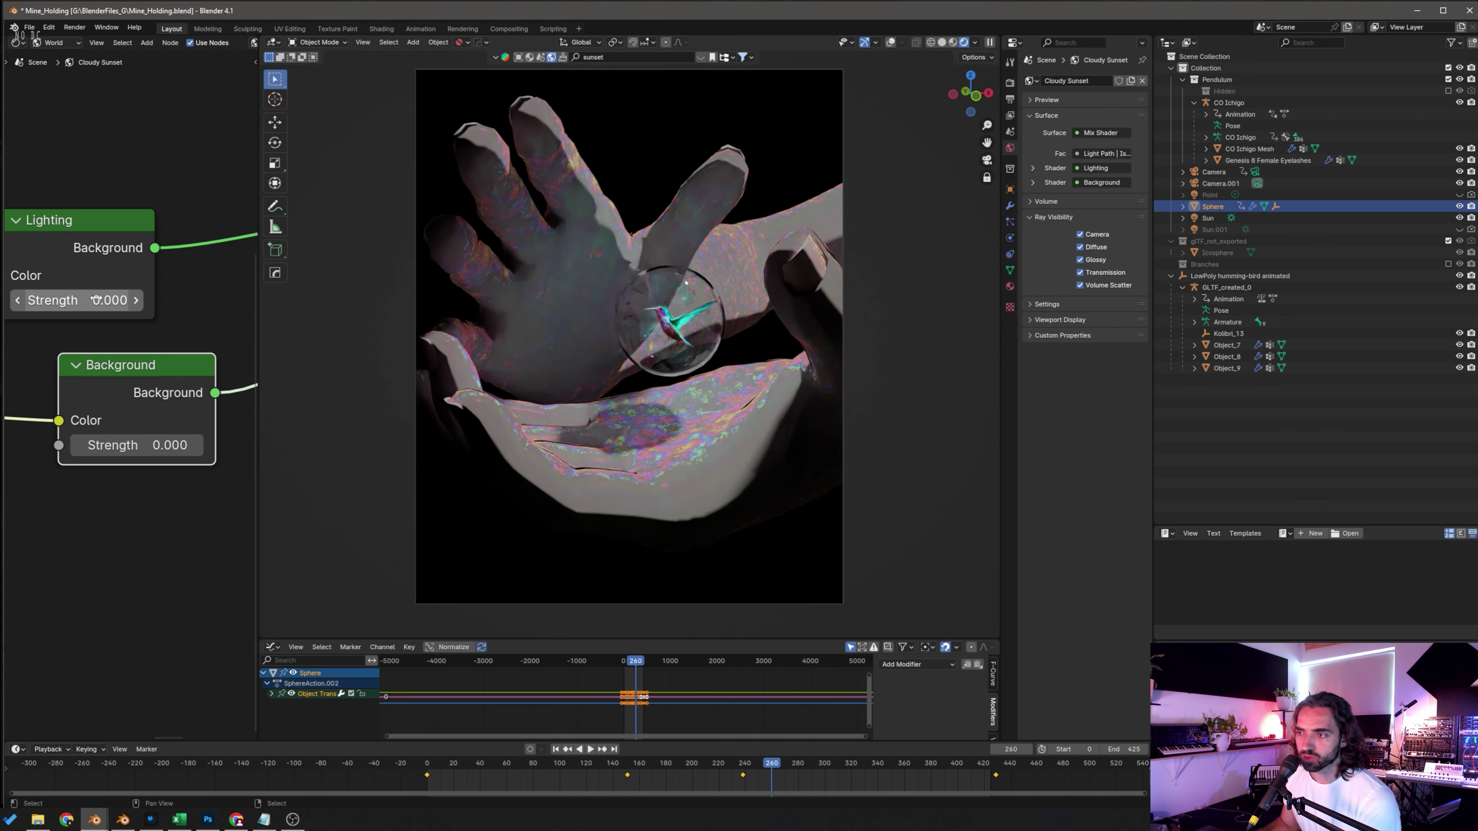
{"action": "middle_click_drag", "start_coordinate": [818, 408], "coordinate": [527, 391]}
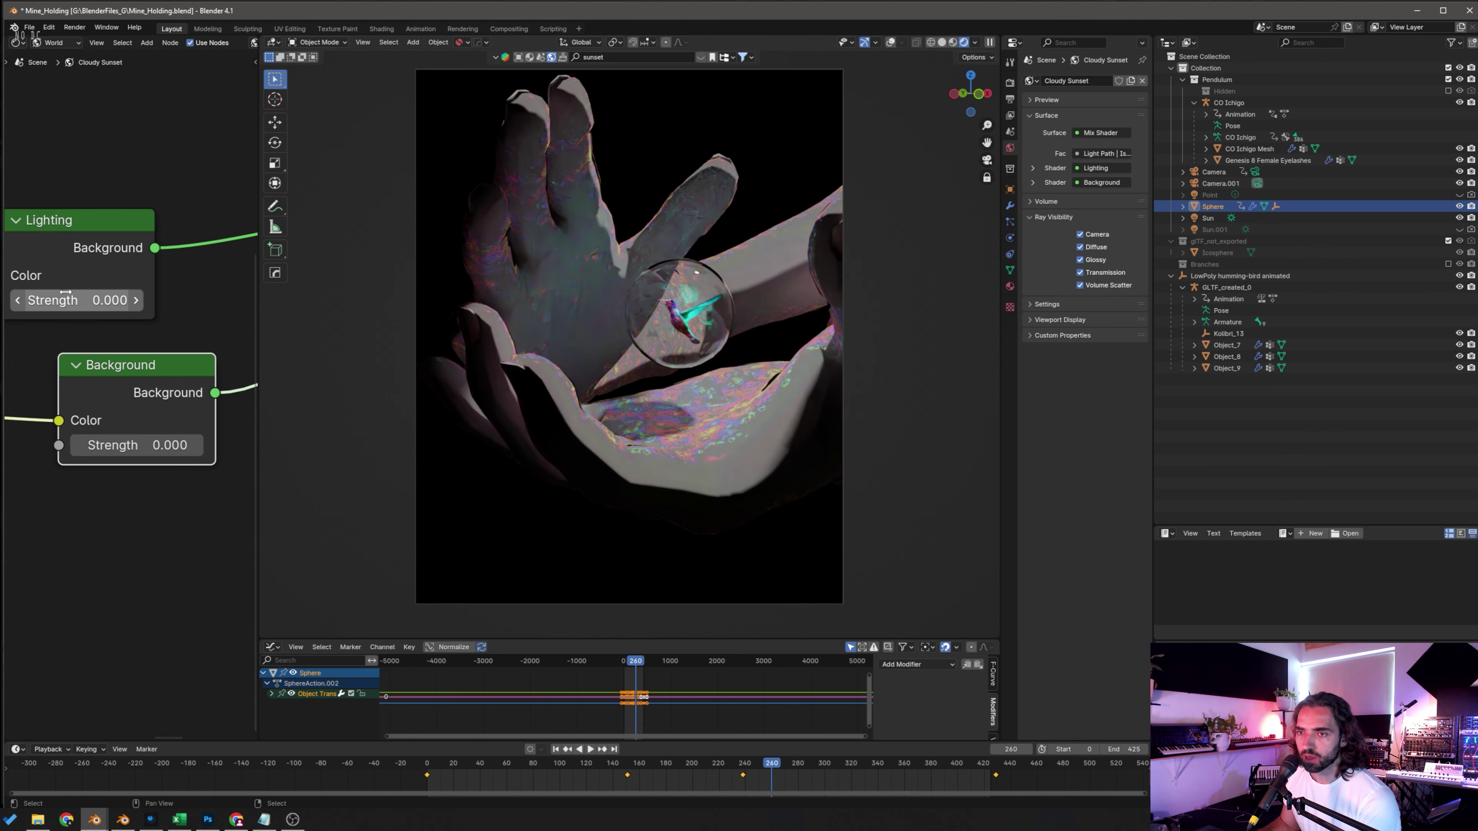
Step: Set the Lighting node Strength to 1.100 and the Background node Strength to 1.000, keeping the whole hands in view
{"action": "left_click_drag", "start_coordinate": [82, 300], "coordinate": [108, 300]}
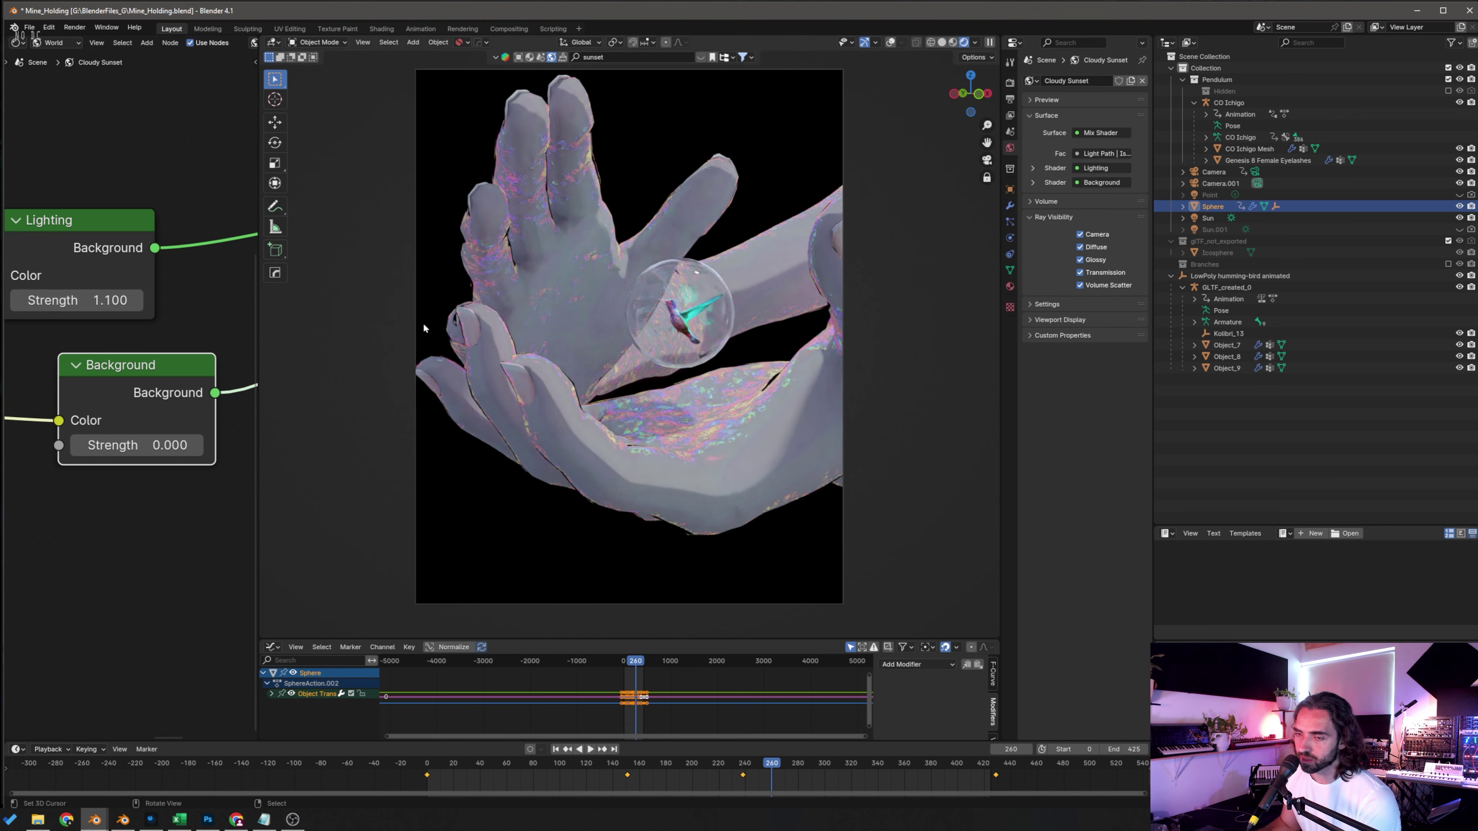
{"action": "left_click_drag", "start_coordinate": [134, 445], "coordinate": [168, 445]}
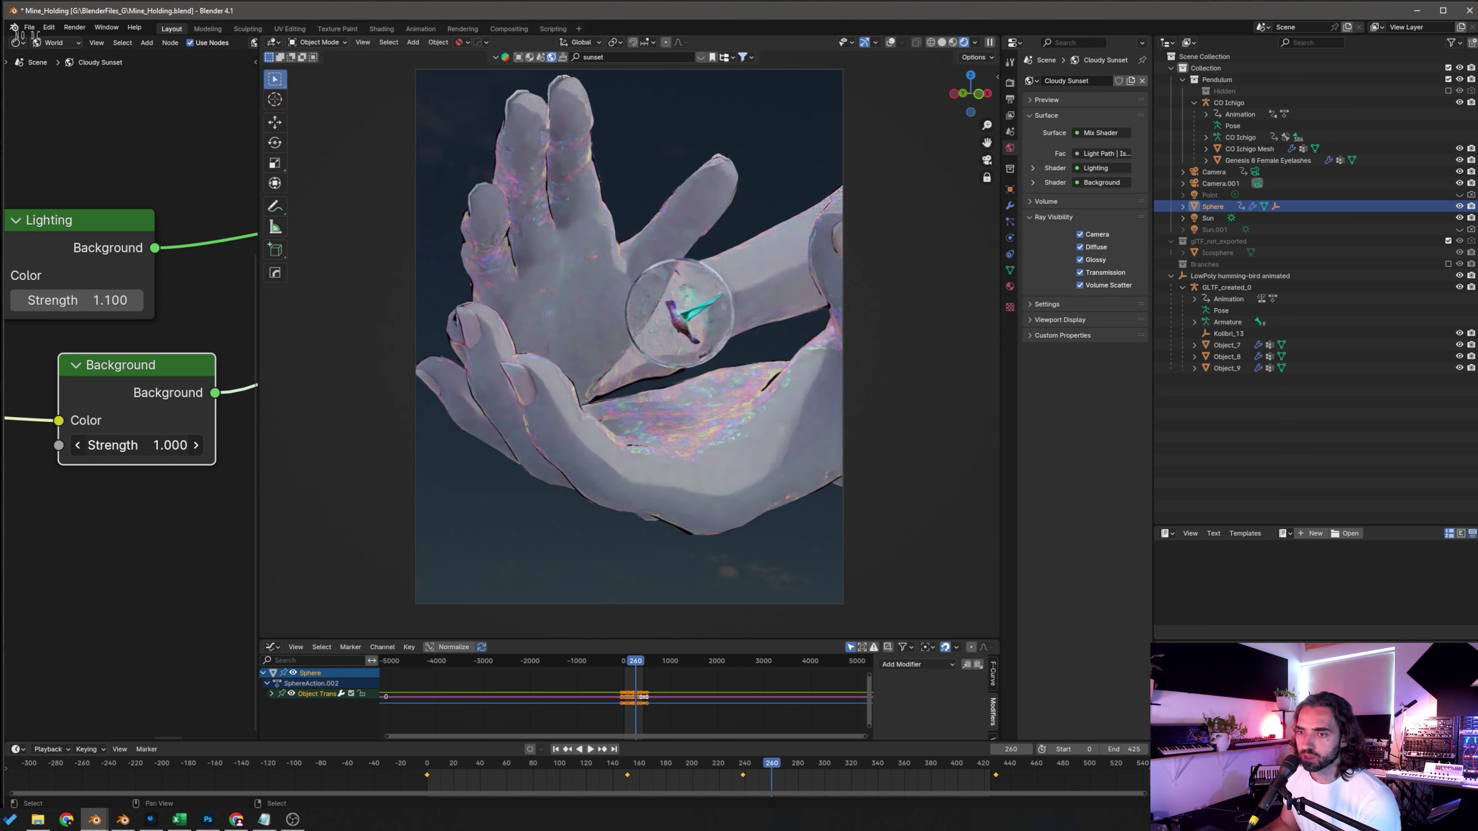
{"action": "middle_click_drag", "start_coordinate": [663, 291], "coordinate": [680, 288]}
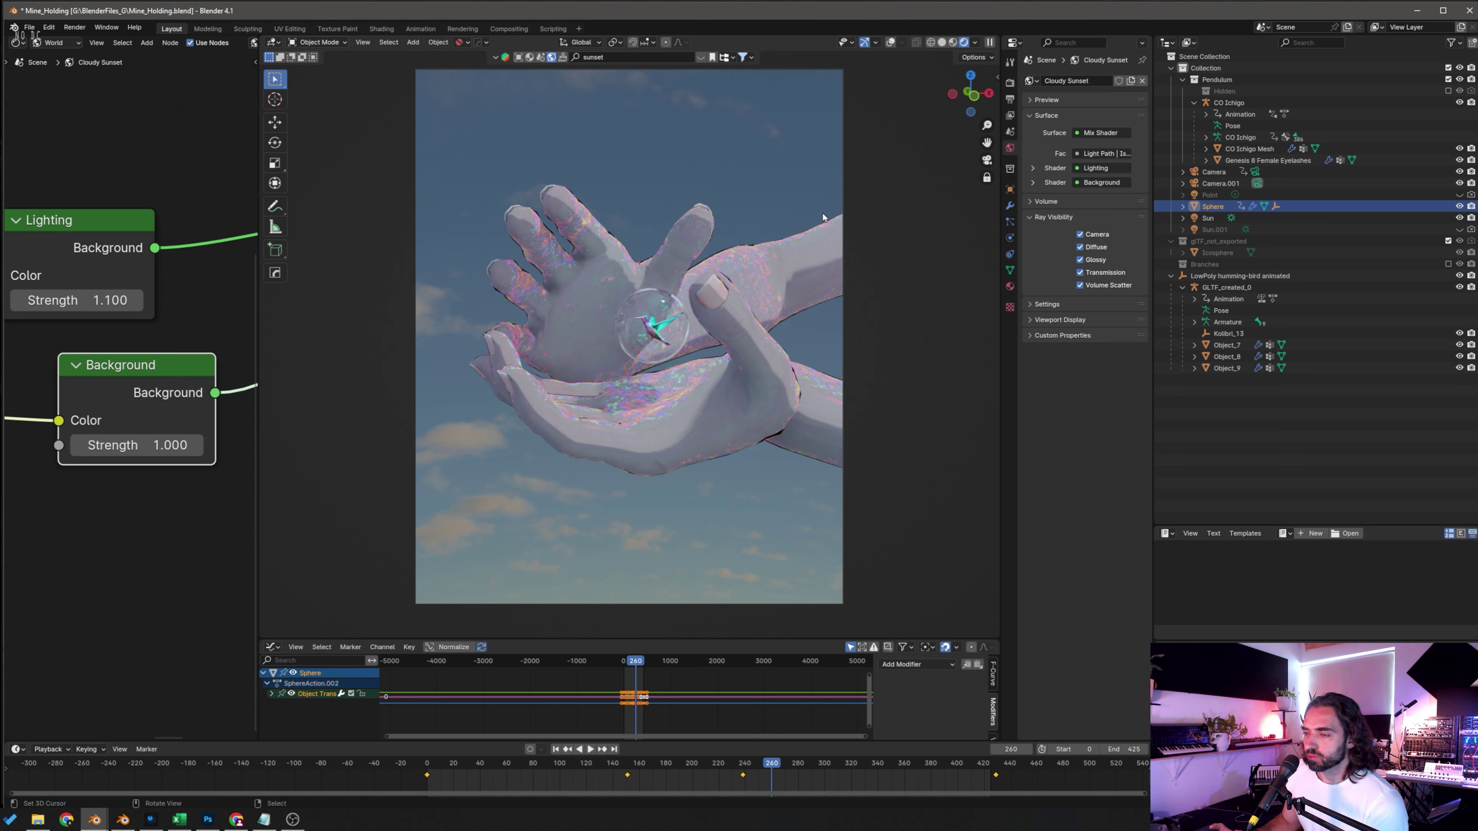
Step: Select the hands mesh and switch to the other, unsaved Blender window
{"action": "left_click", "coordinate": [755, 295]}
{"action": "left_click", "coordinate": [54, 43]}
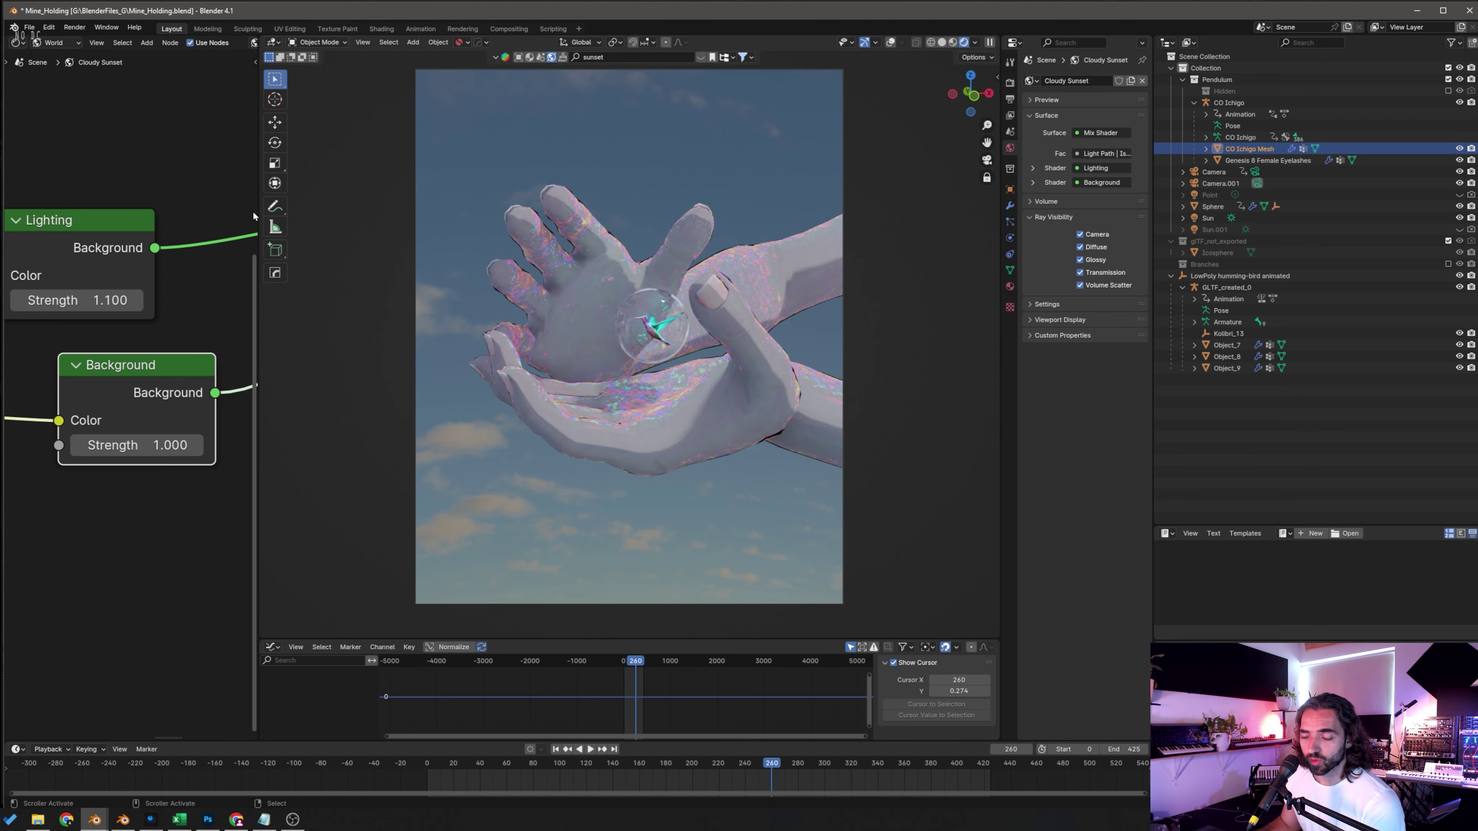
{"action": "left_click", "coordinate": [94, 820]}
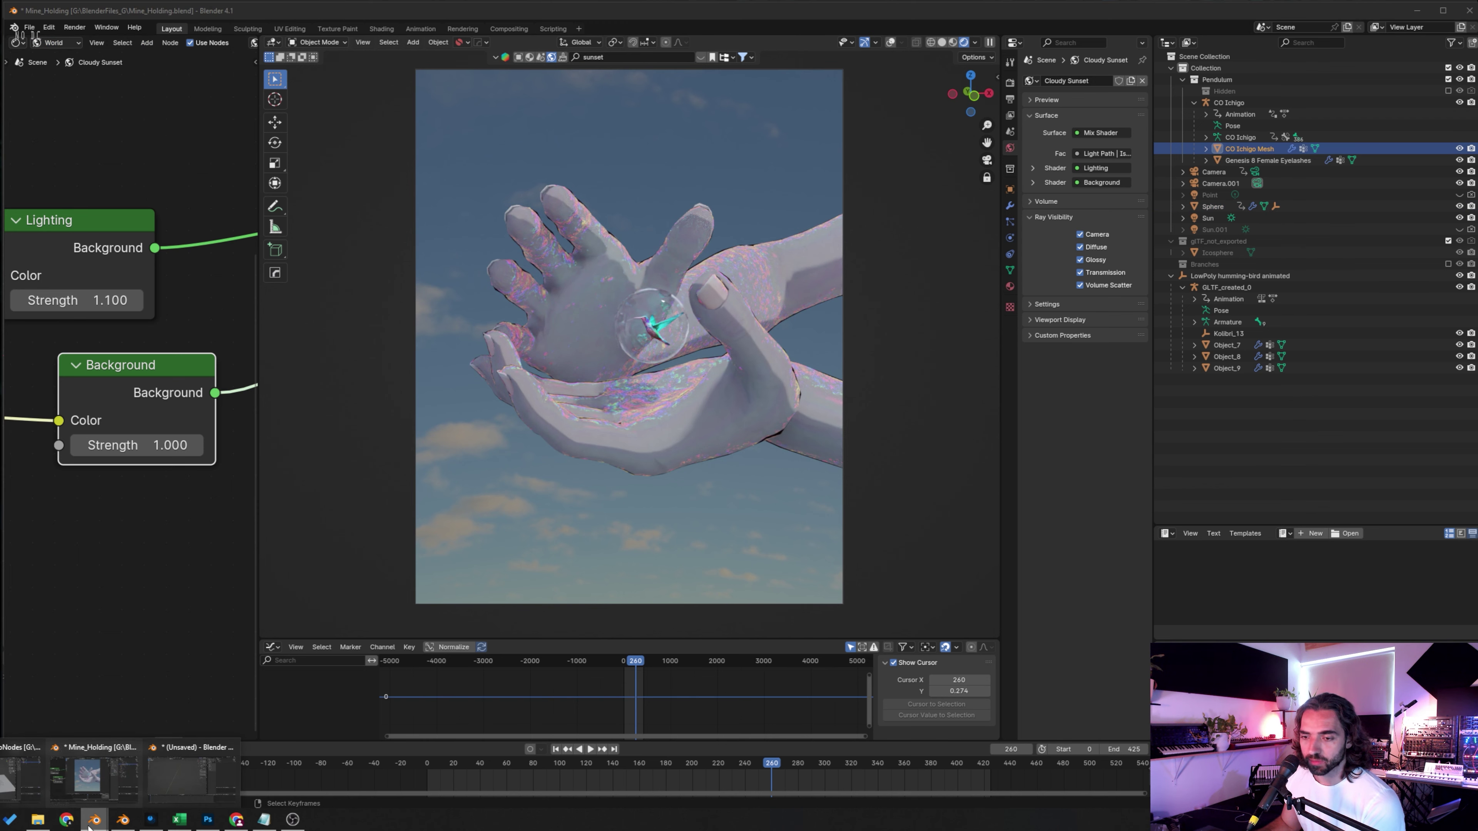
{"action": "left_click", "coordinate": [170, 785]}
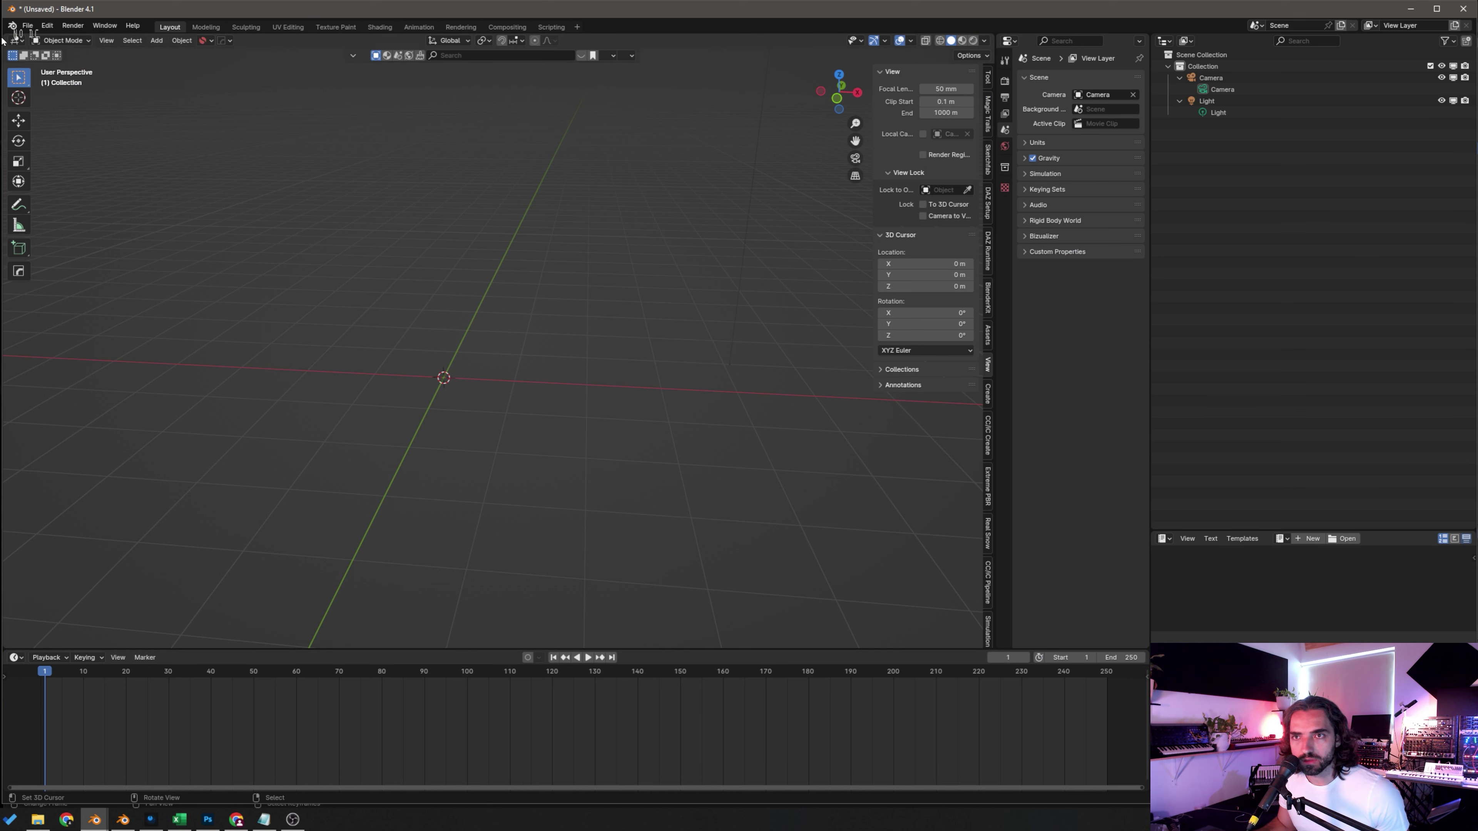
Step: Split the 3D Viewport vertically, turn the new area into a Shader Editor and hide its sidebar
{"action": "left_click_drag", "start_coordinate": [6, 35], "coordinate": [429, 87]}
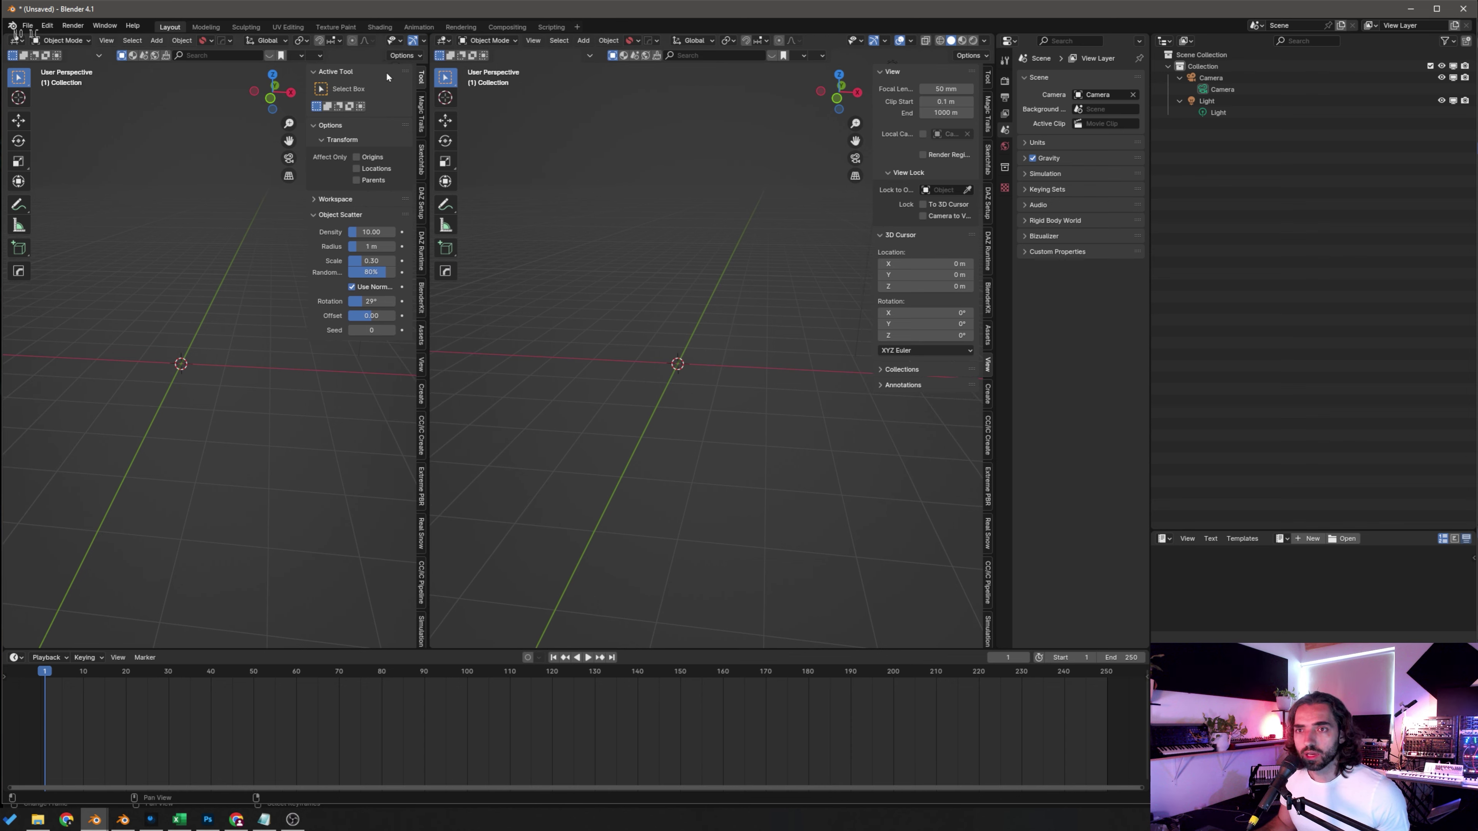
{"action": "left_click", "coordinate": [23, 43]}
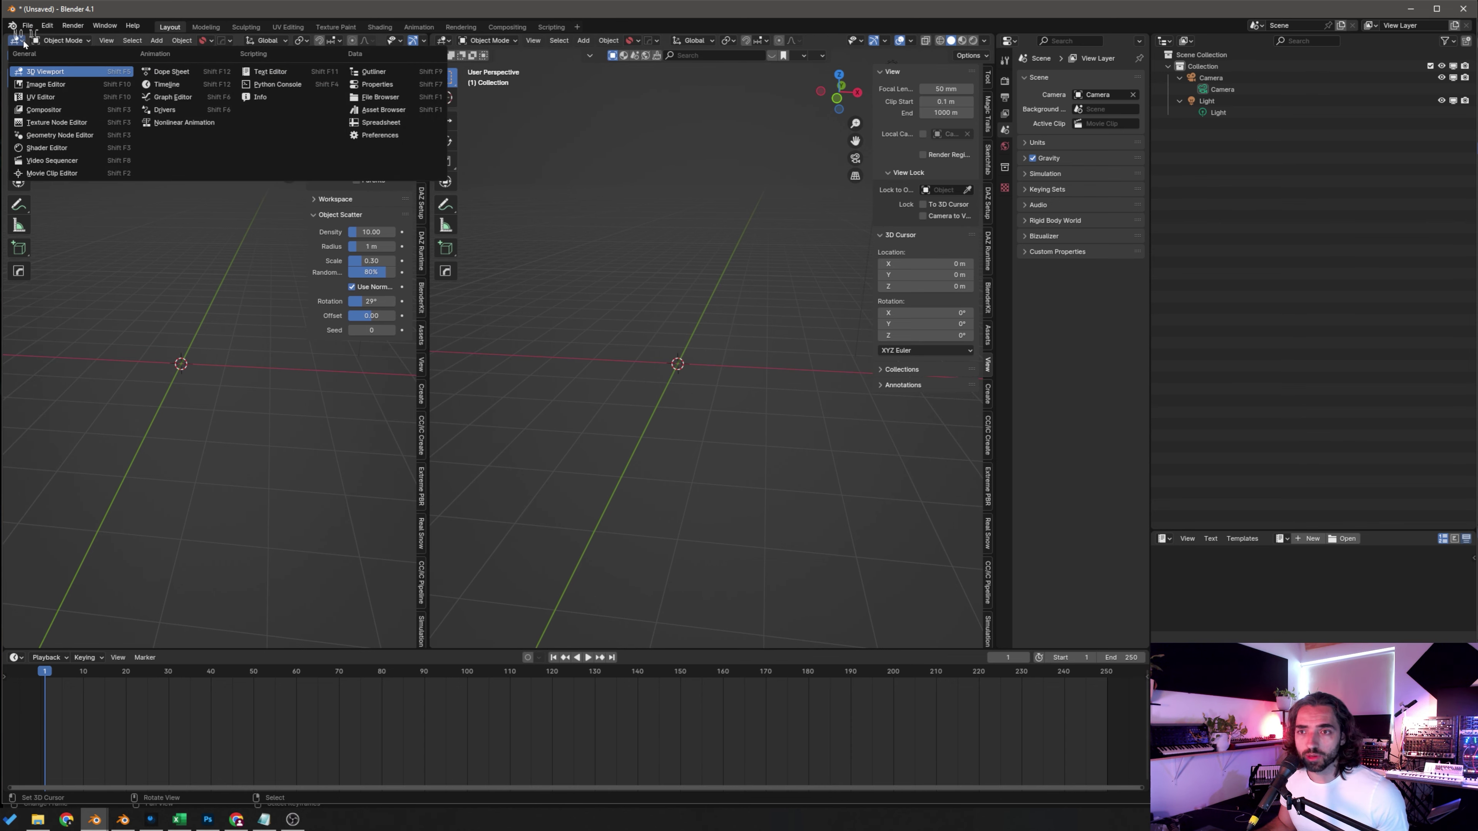
{"action": "left_click", "coordinate": [48, 149]}
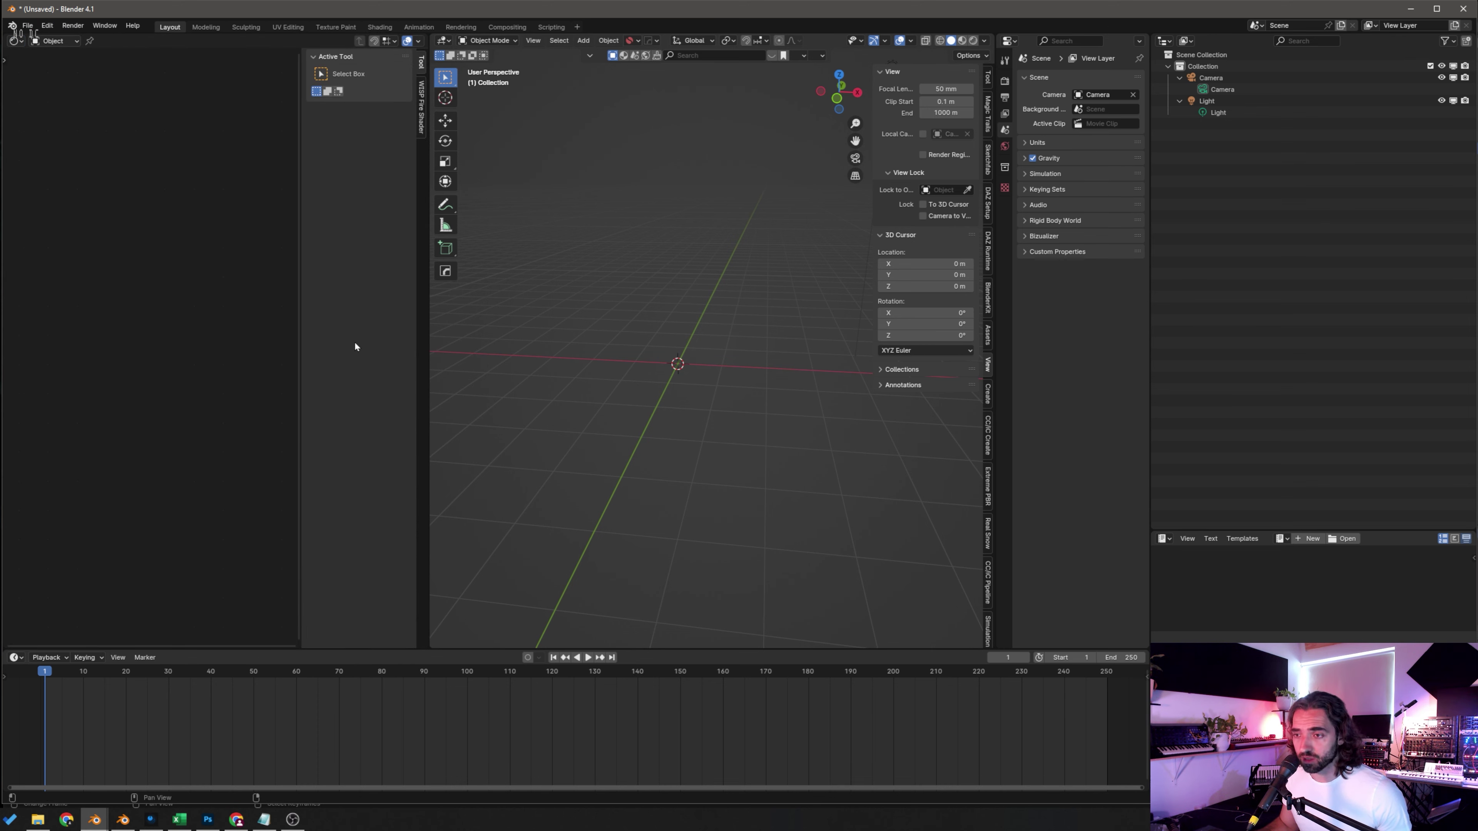
{"action": "key", "text": "n"}
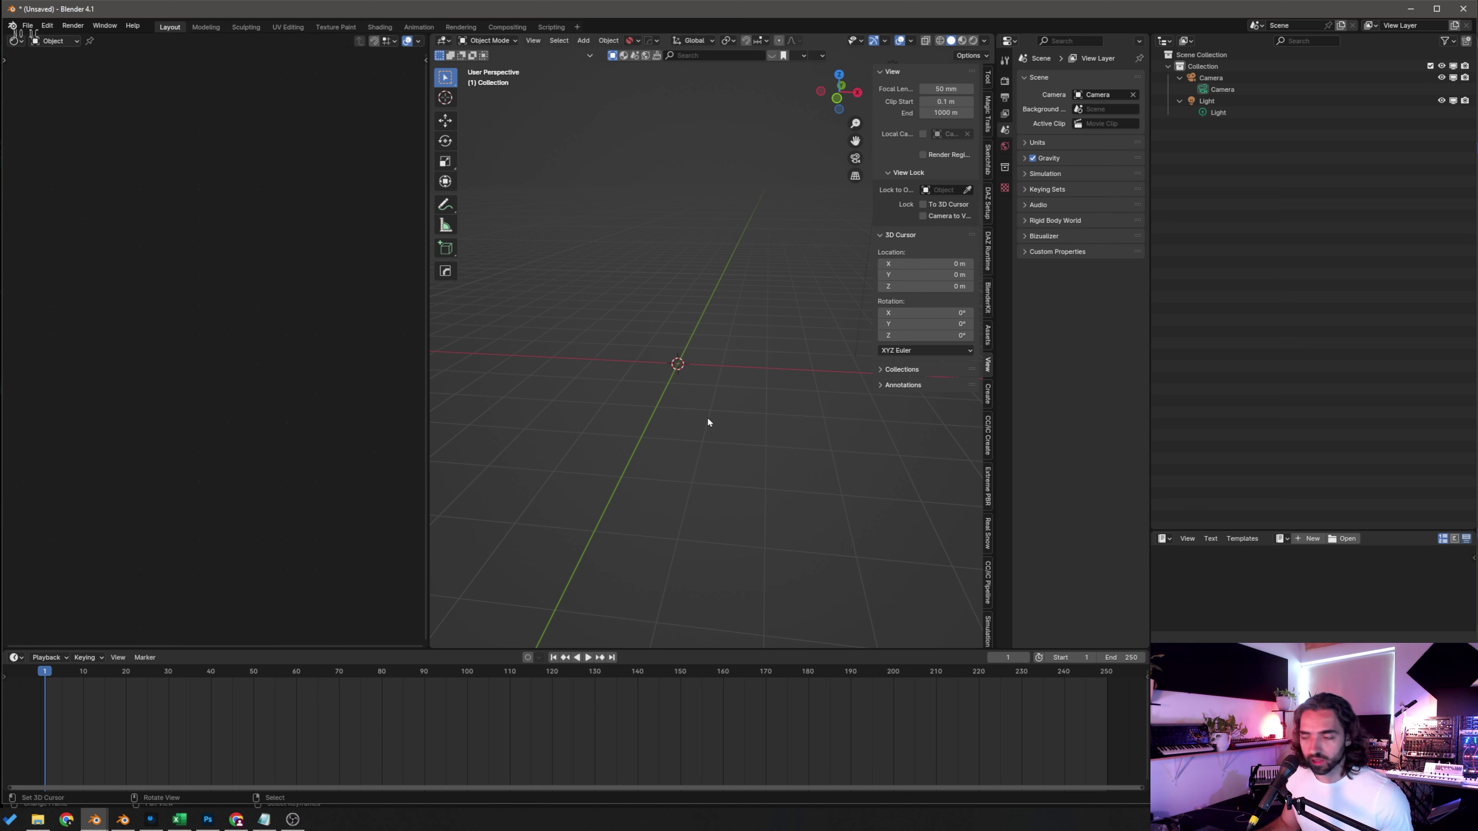
Step: Add a cube to the scene and give it a new material
{"action": "key", "text": "shift+a"}
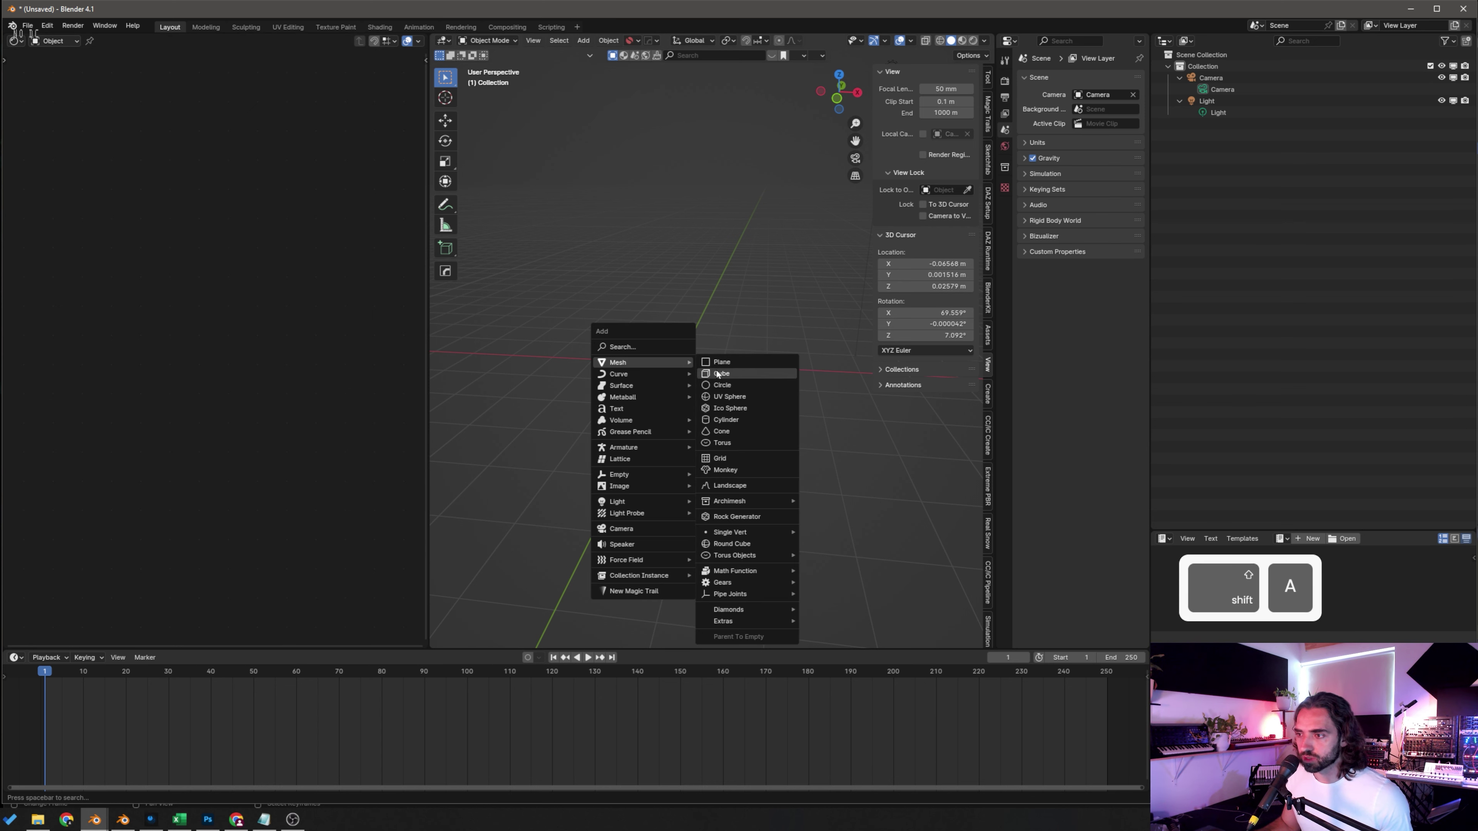
{"action": "left_click", "coordinate": [719, 373]}
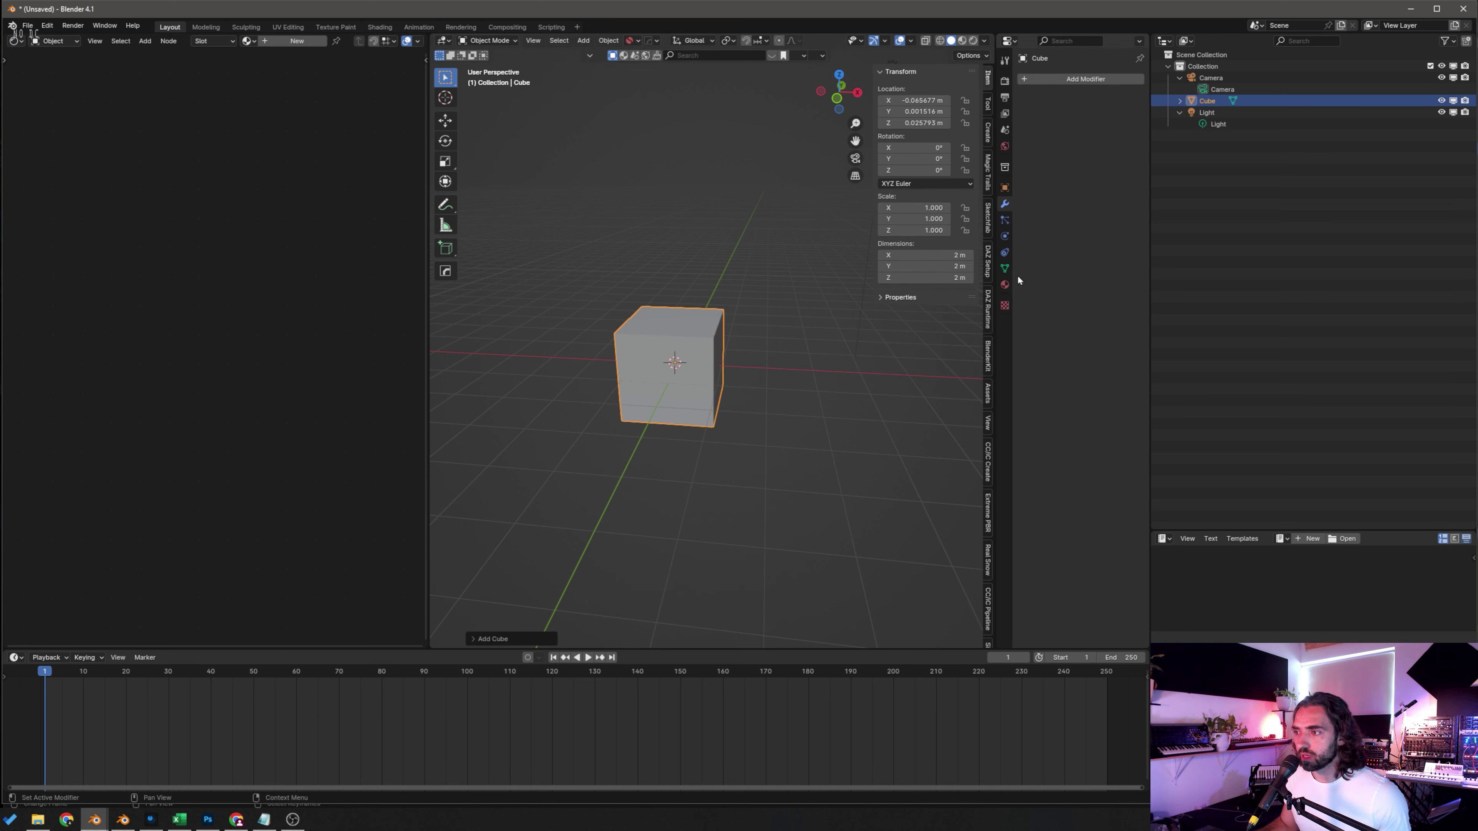
{"action": "left_click", "coordinate": [1004, 287]}
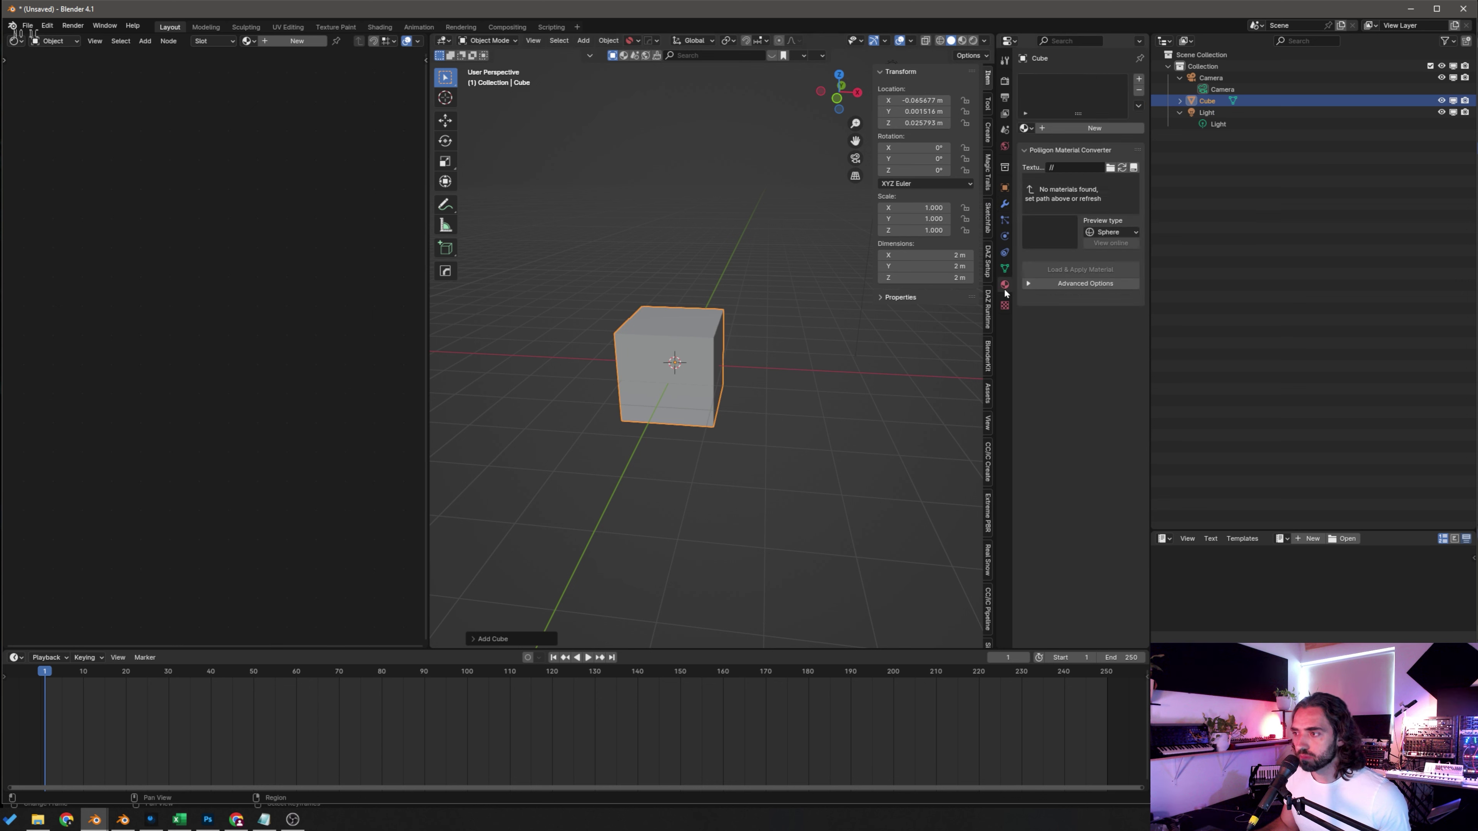
{"action": "left_click", "coordinate": [1076, 128]}
{"action": "scroll", "coordinate": [175, 397], "scroll_direction": "up", "scroll_amount": 6}
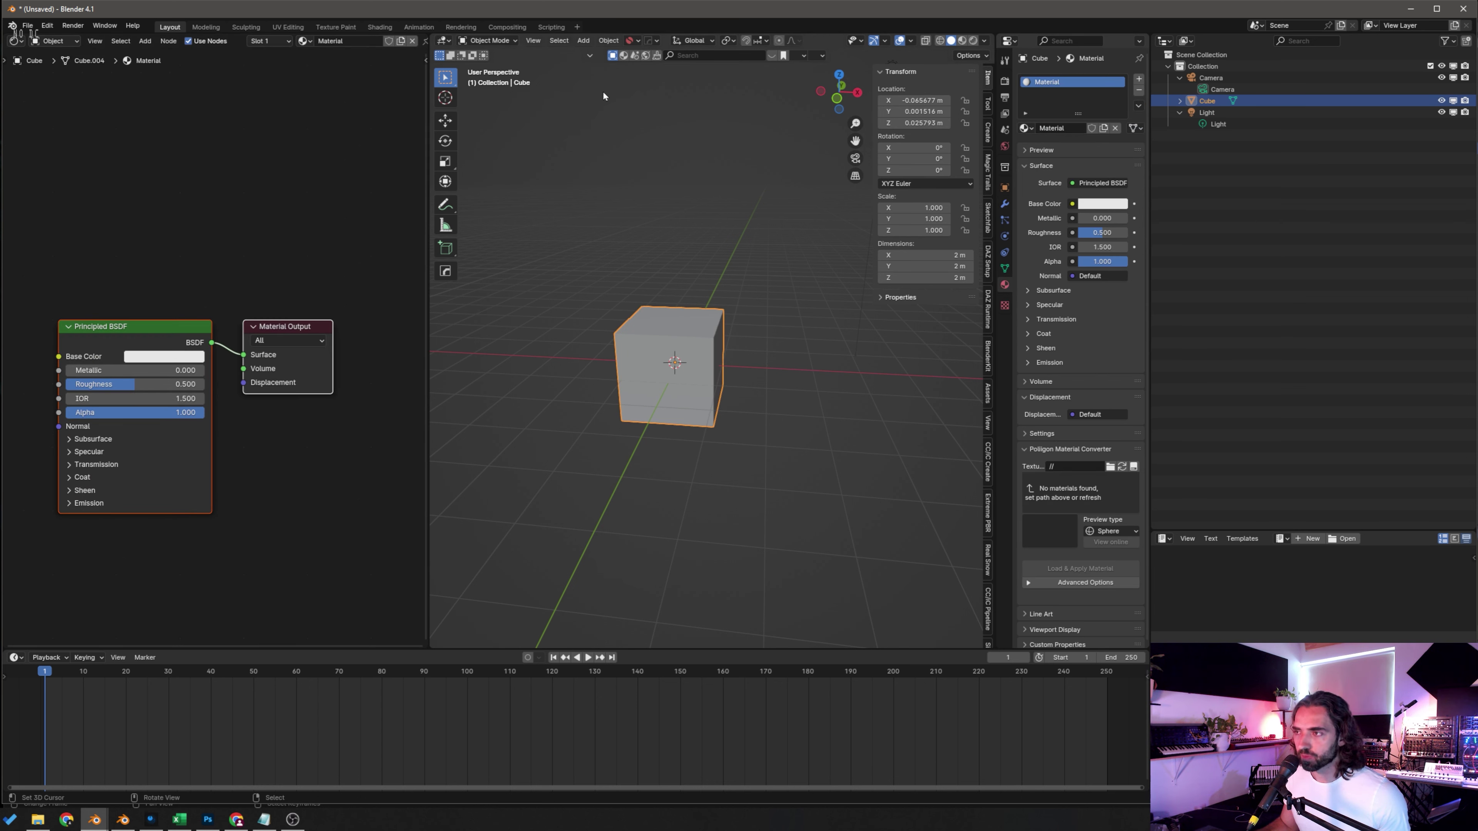
Step: Display the cube in Rendered shading and set its Principled BSDF Base Color to a light yellow-green
{"action": "left_click", "coordinate": [973, 40]}
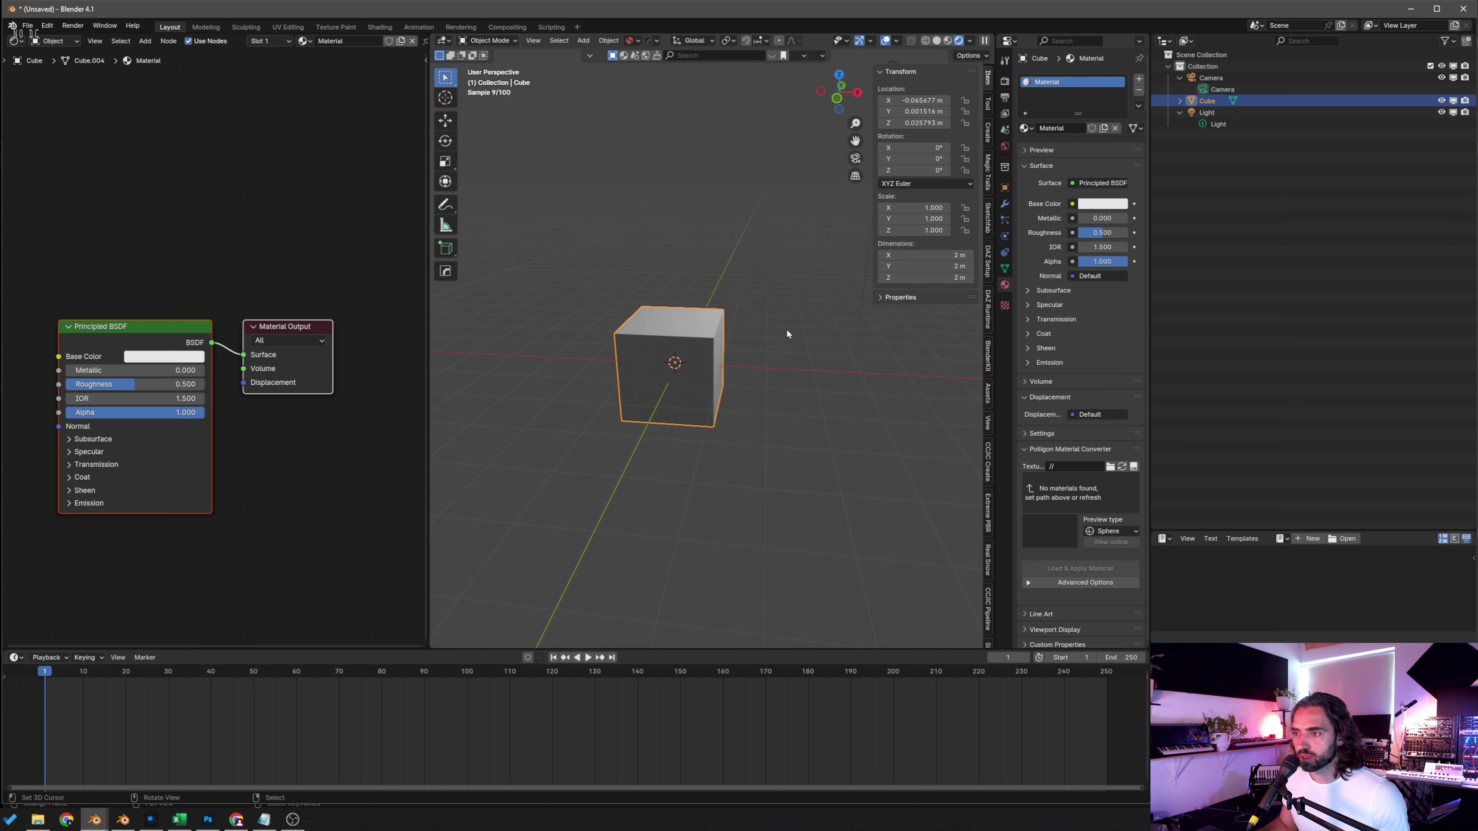
{"action": "left_click", "coordinate": [166, 357]}
{"action": "left_click_drag", "start_coordinate": [205, 231], "coordinate": [169, 220]}
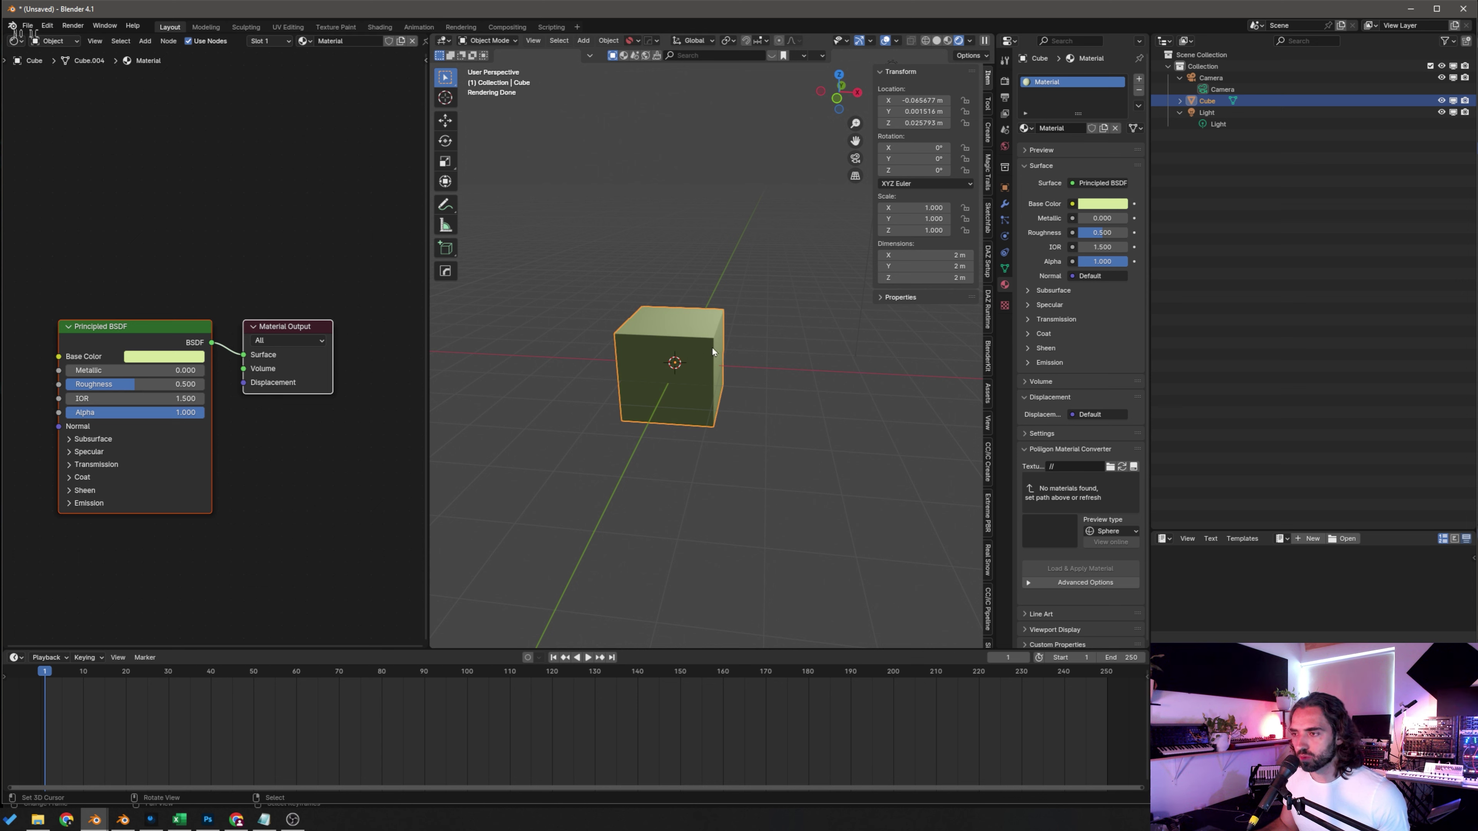
{"action": "scroll", "coordinate": [717, 371], "scroll_direction": "up", "scroll_amount": 6}
{"action": "scroll", "coordinate": [717, 371], "scroll_direction": "down", "scroll_amount": 2}
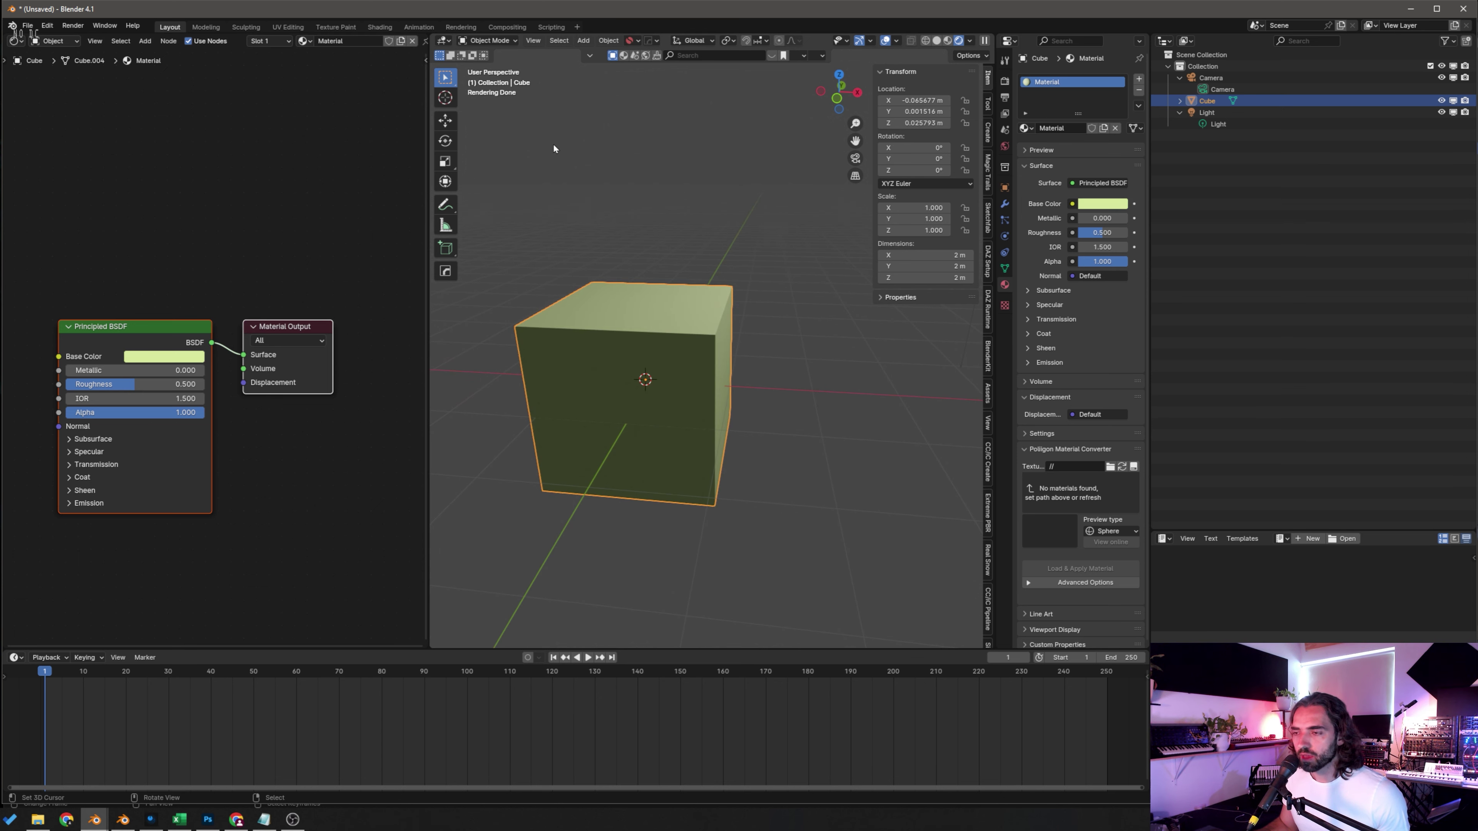
{"action": "middle_click_drag", "start_coordinate": [93, 241], "coordinate": [160, 223]}
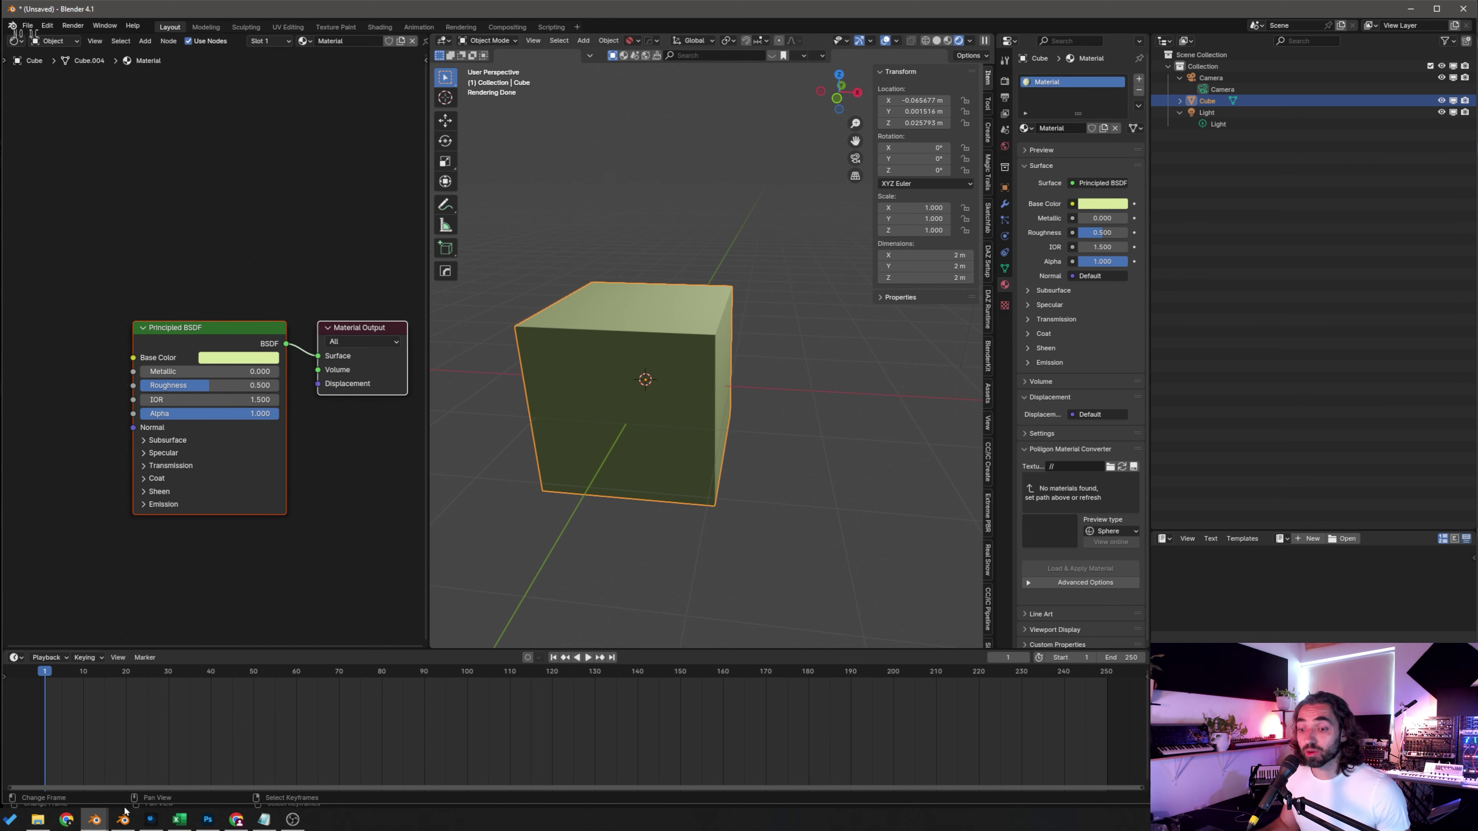
Step: Switch back to the Mine_Holding window and show the hands' object material nodes in the shader editor
{"action": "mouse_move", "coordinate": [123, 819]}
{"action": "left_click", "coordinate": [94, 774]}
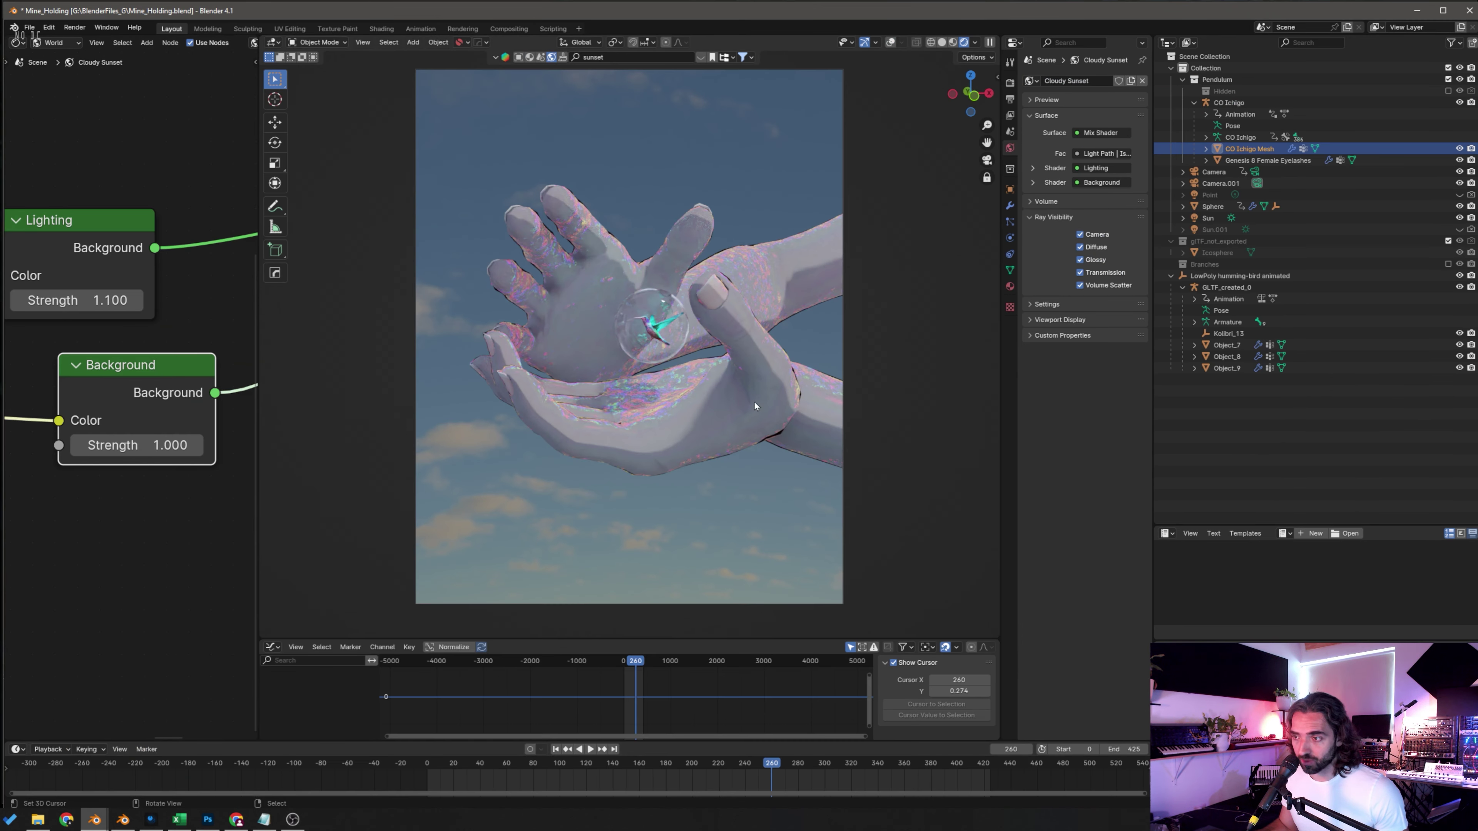
{"action": "left_click", "coordinate": [57, 43]}
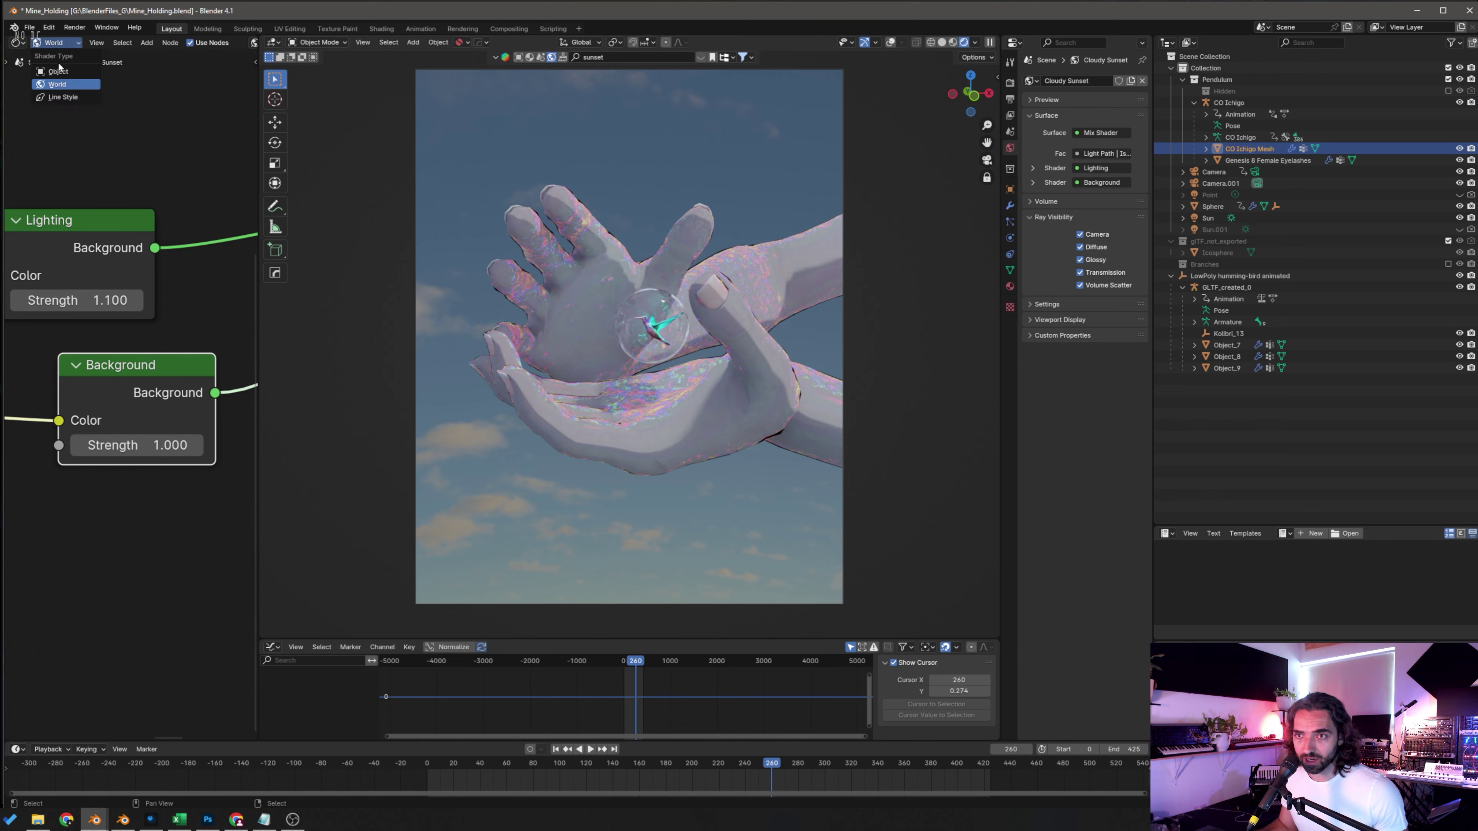
{"action": "left_click", "coordinate": [62, 71]}
{"action": "middle_click_drag", "start_coordinate": [861, 393], "coordinate": [722, 430]}
{"action": "scroll", "coordinate": [162, 400], "scroll_direction": "down", "scroll_amount": 6}
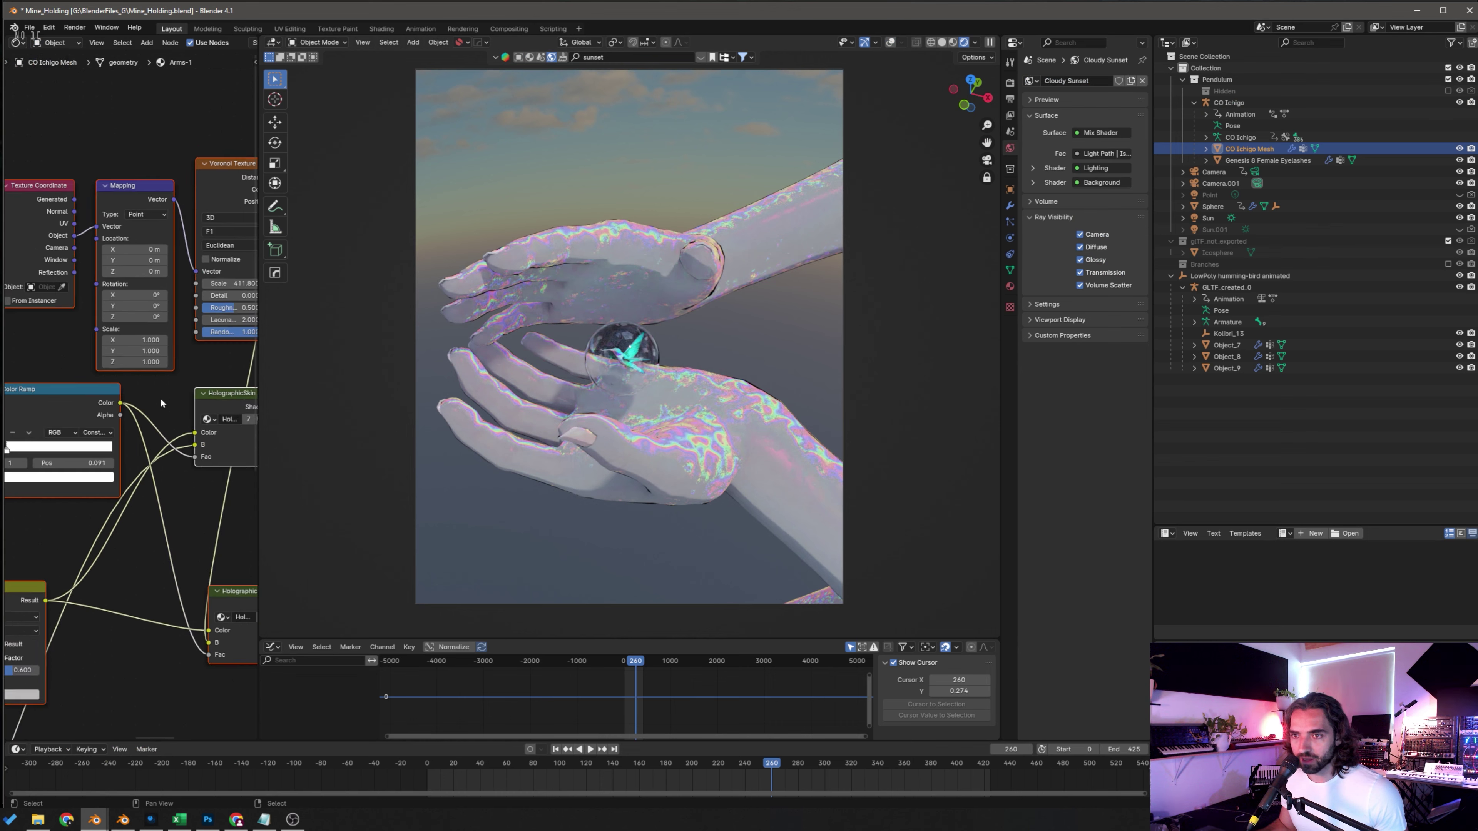
{"action": "middle_click_drag", "start_coordinate": [149, 413], "coordinate": [48, 337]}
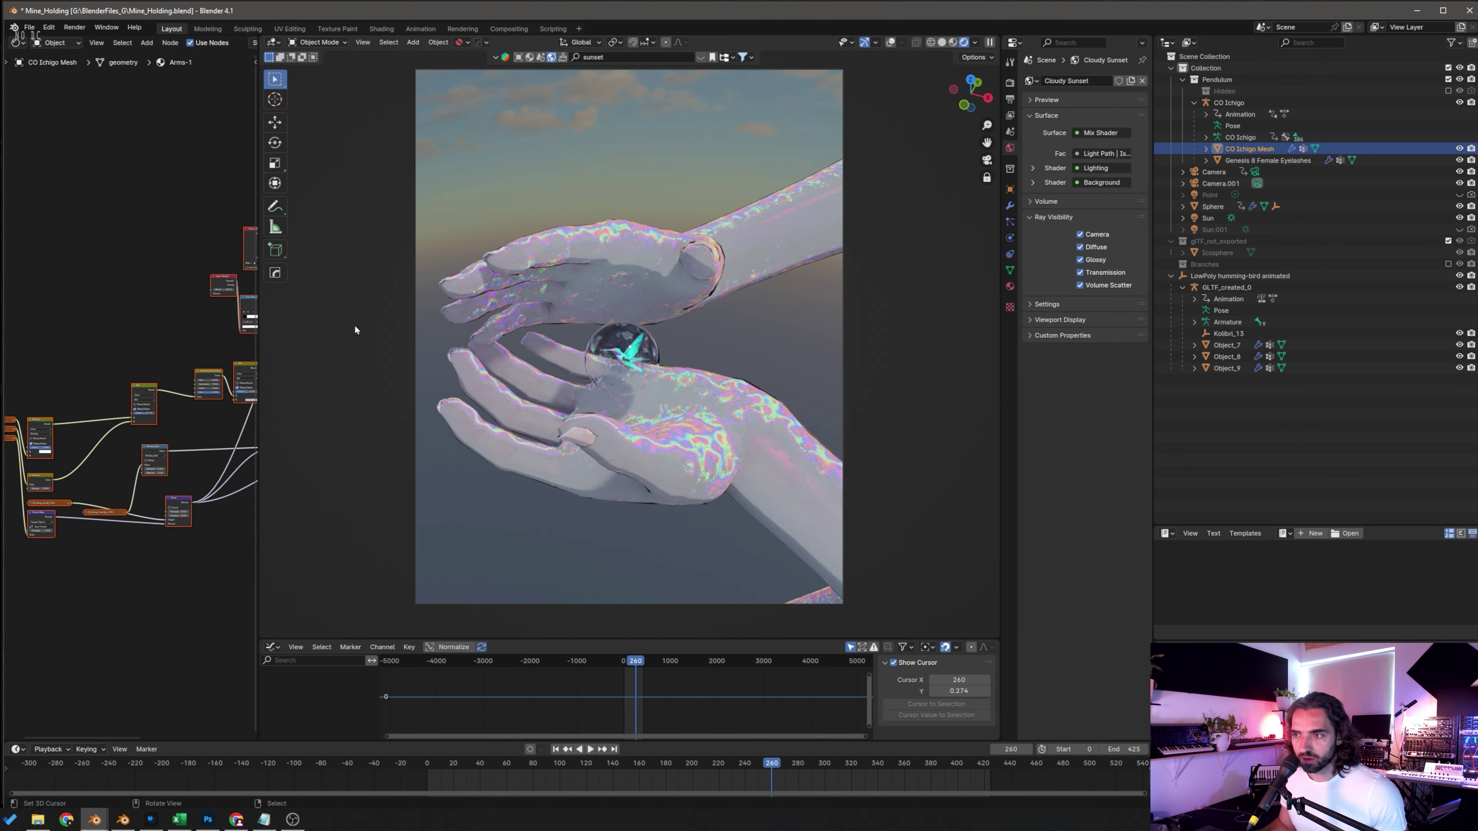
Step: Widen the shader editor and examine the hands' material nodes, including the shader mixes, Principled BSDF and texture inputs
{"action": "scroll", "coordinate": [141, 325], "scroll_direction": "down", "scroll_amount": 9}
{"action": "middle_click_drag", "start_coordinate": [106, 333], "coordinate": [47, 328]}
{"action": "scroll", "coordinate": [146, 396], "scroll_direction": "up", "scroll_amount": 10}
{"action": "middle_click_drag", "start_coordinate": [147, 391], "coordinate": [58, 447]}
{"action": "left_click_drag", "start_coordinate": [257, 402], "coordinate": [347, 415]}
{"action": "middle_click_drag", "start_coordinate": [216, 466], "coordinate": [268, 477]}
{"action": "scroll", "coordinate": [268, 475], "scroll_direction": "up", "scroll_amount": 3}
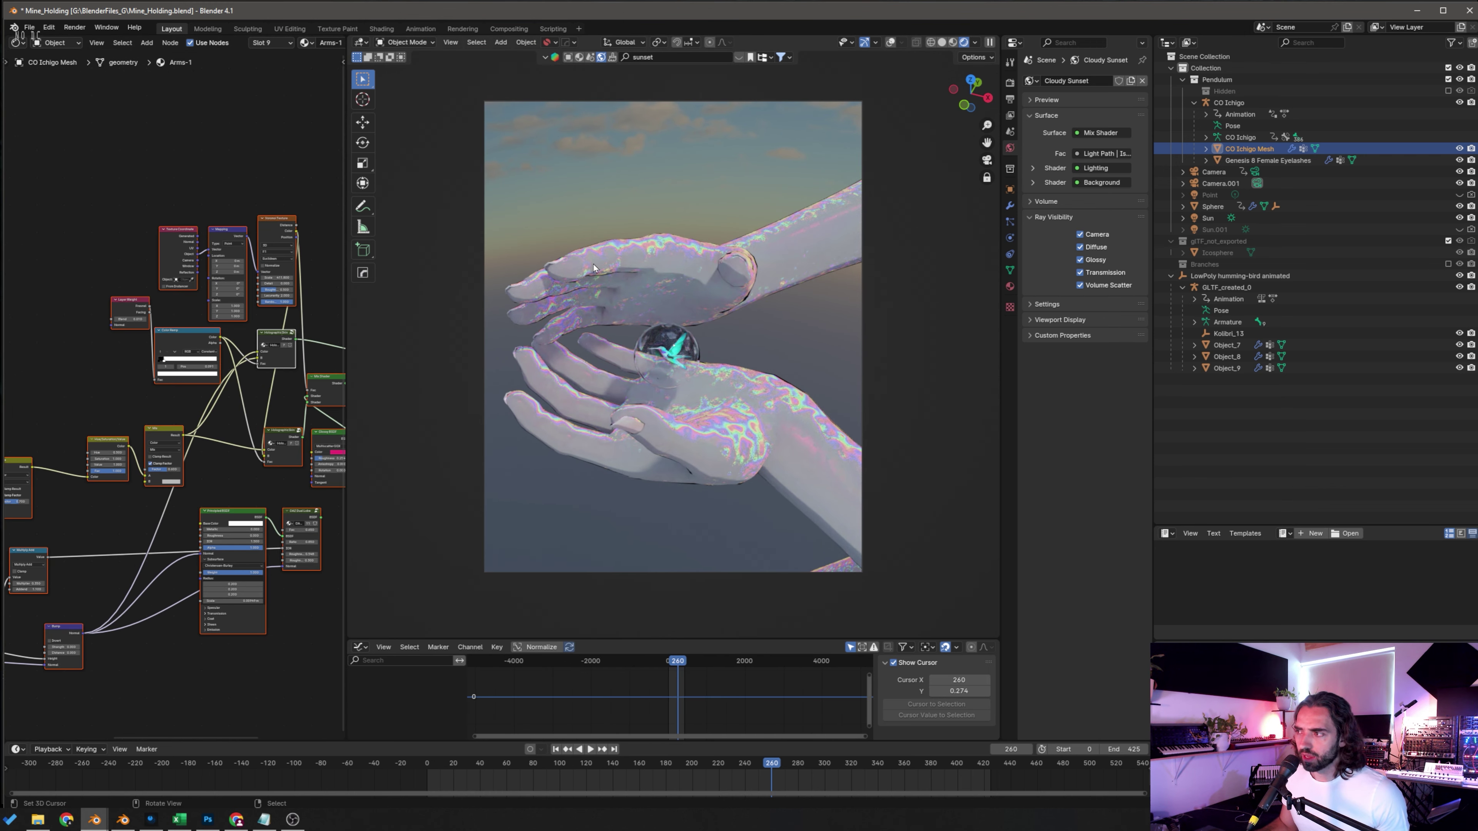
{"action": "middle_click_drag", "start_coordinate": [75, 488], "coordinate": [6, 414]}
{"action": "scroll", "coordinate": [175, 402], "scroll_direction": "up", "scroll_amount": 4}
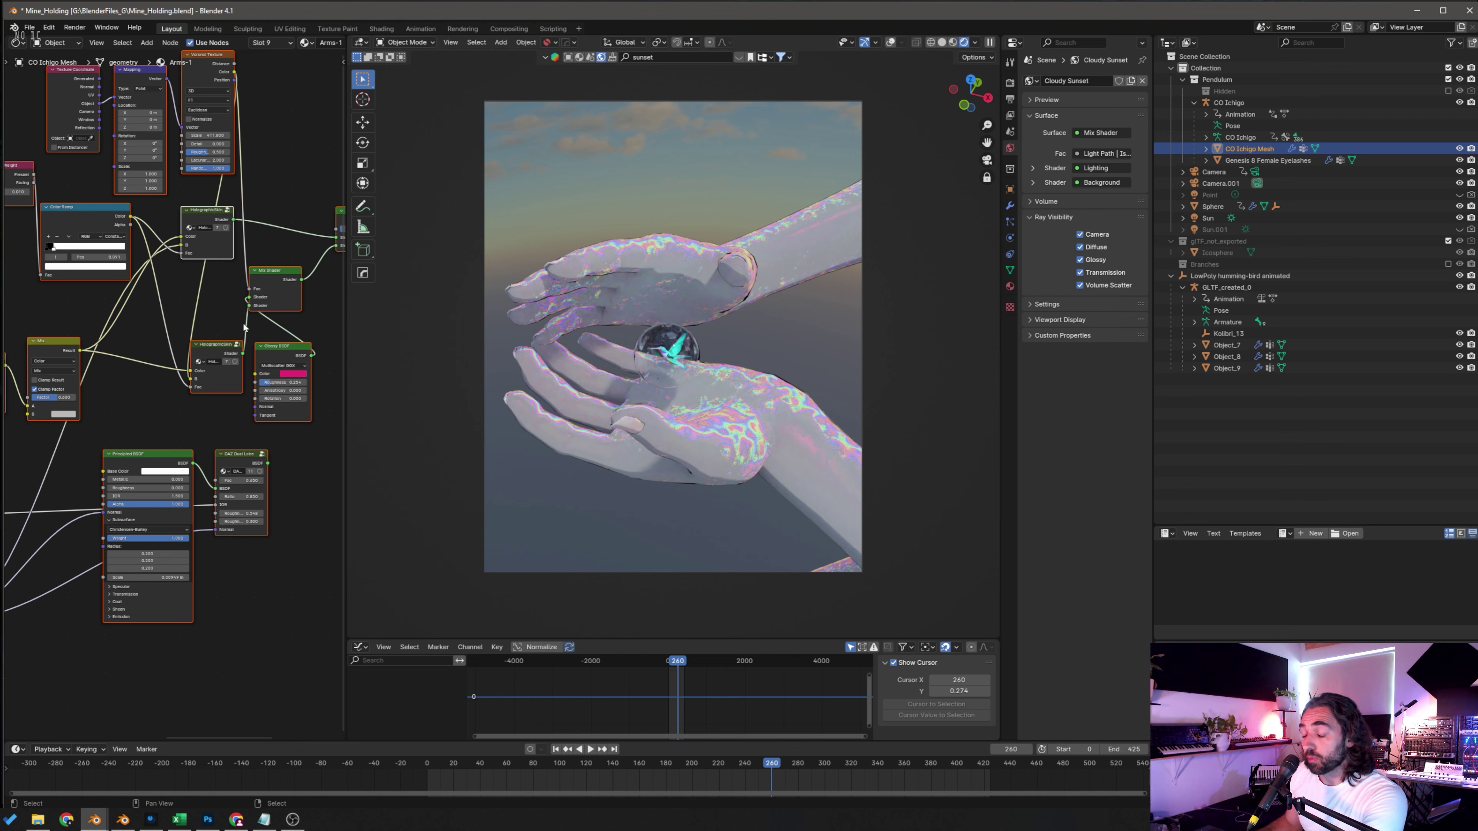
{"action": "middle_click_drag", "start_coordinate": [237, 316], "coordinate": [279, 371]}
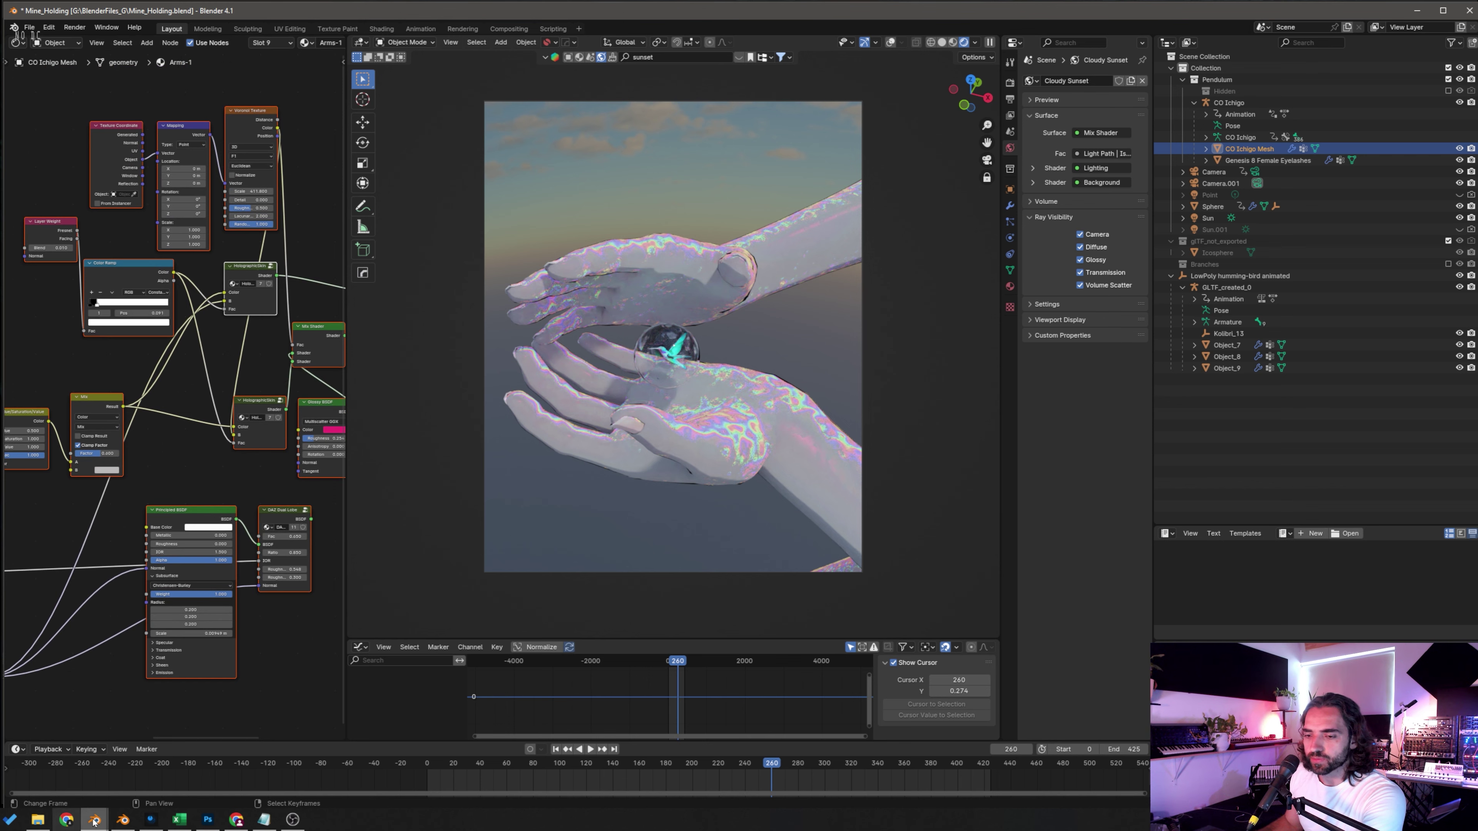
Step: Switch to the unsaved cube scene, search the material assets for "metal" and apply the third result to the cube
{"action": "mouse_move", "coordinate": [99, 821]}
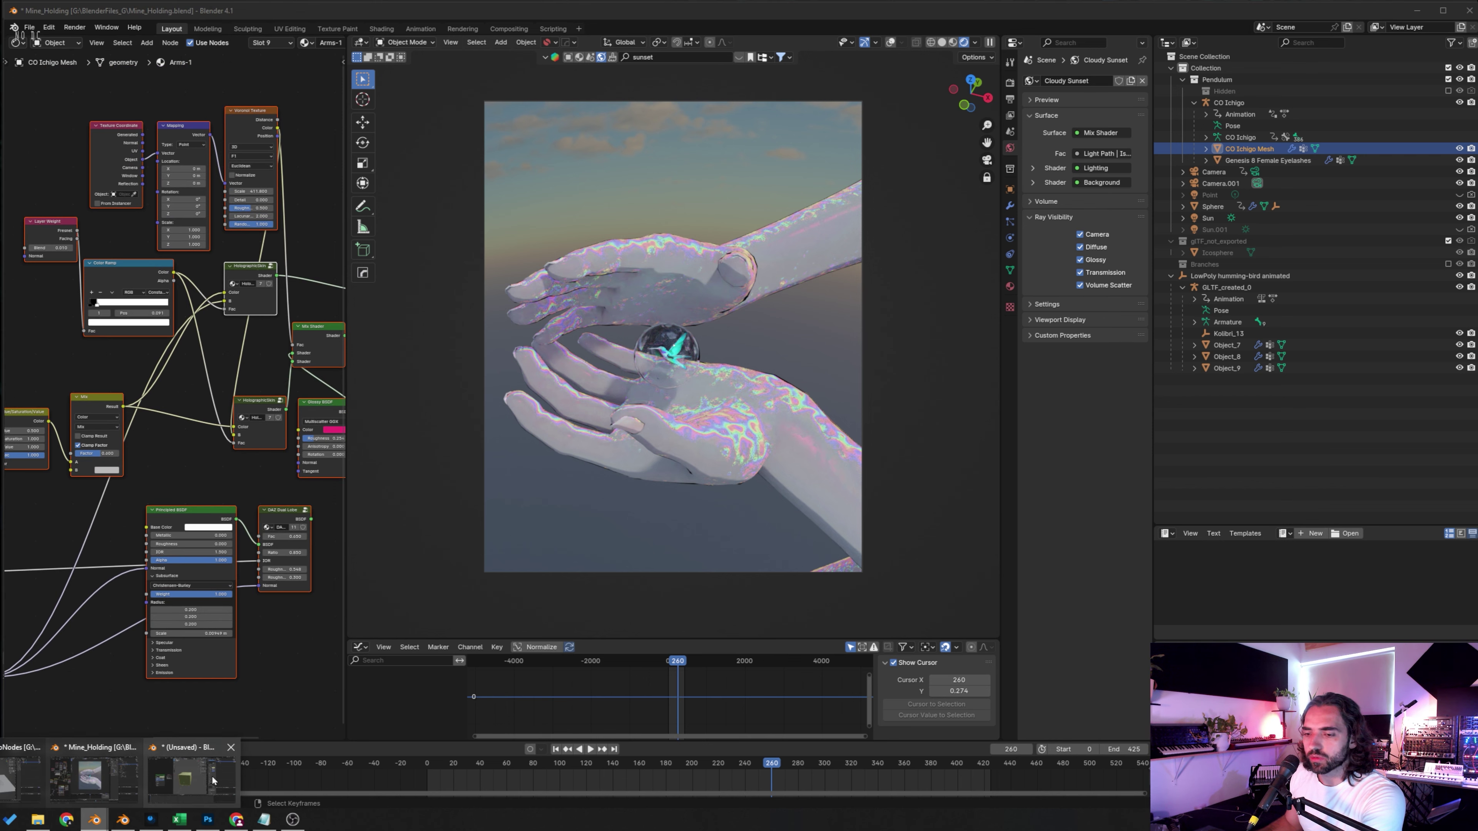
{"action": "left_click", "coordinate": [193, 774]}
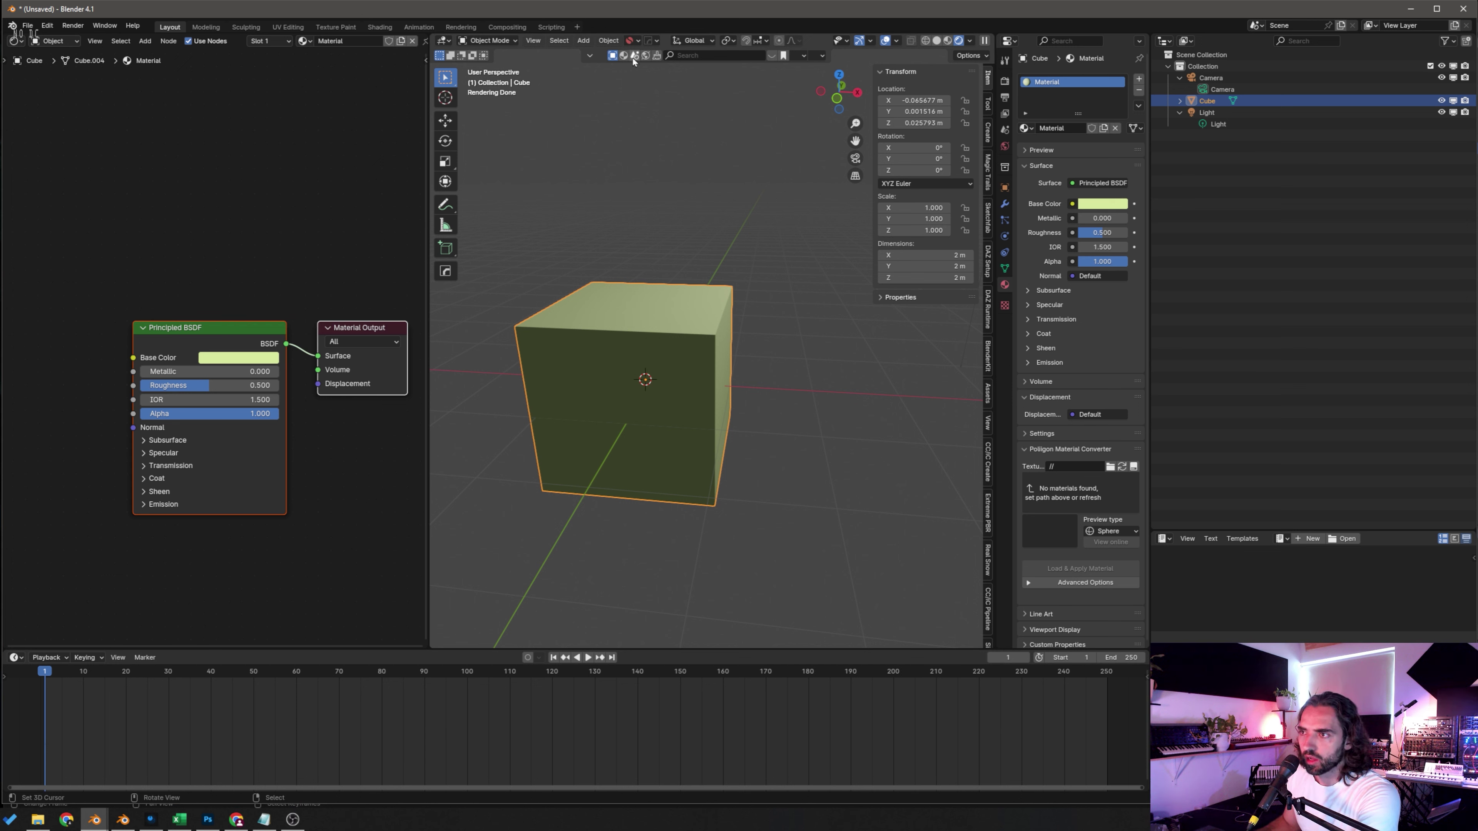
{"action": "left_click", "coordinate": [691, 56]}
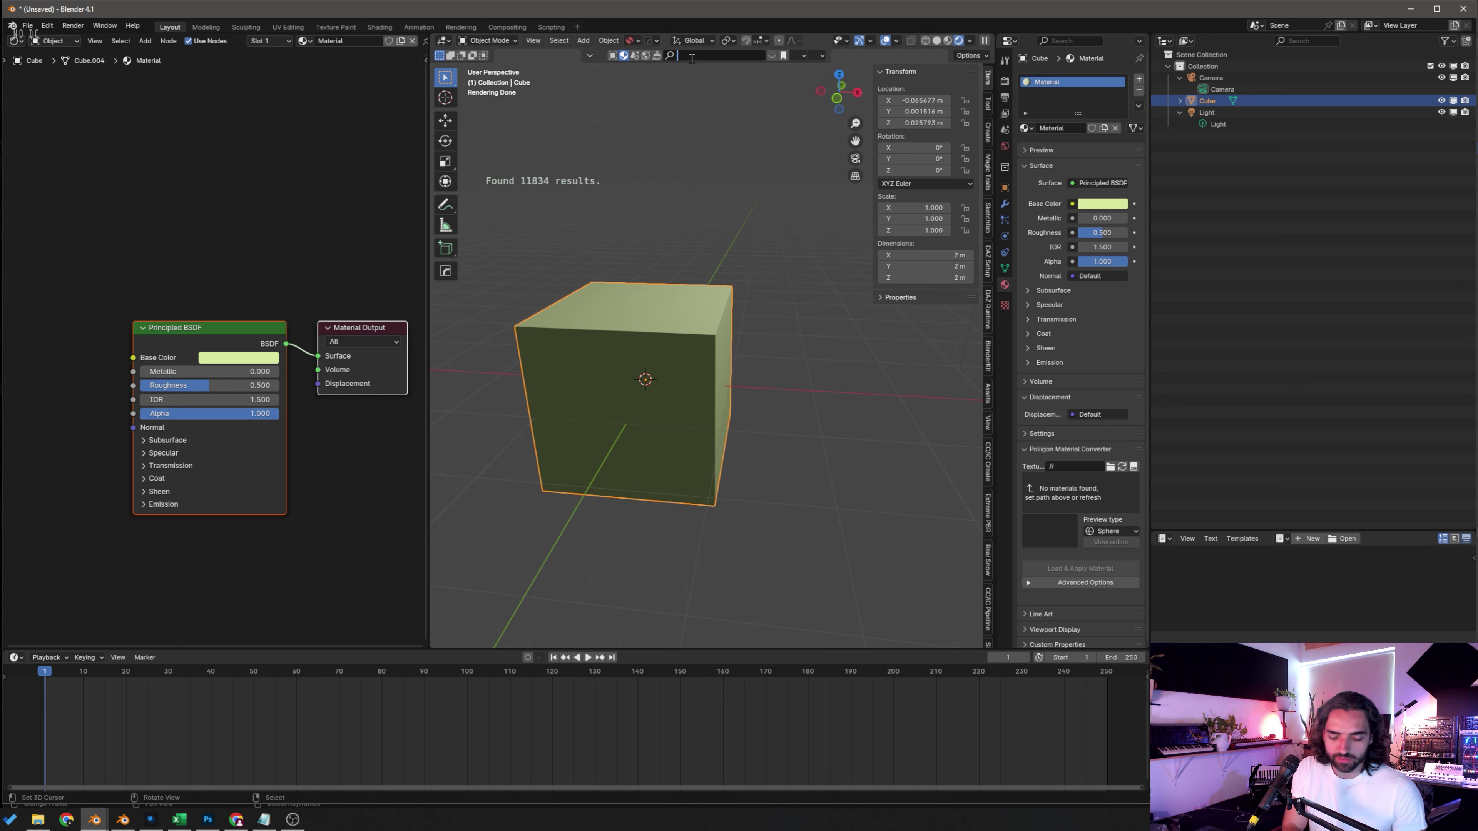
{"action": "type", "text": "metal"}
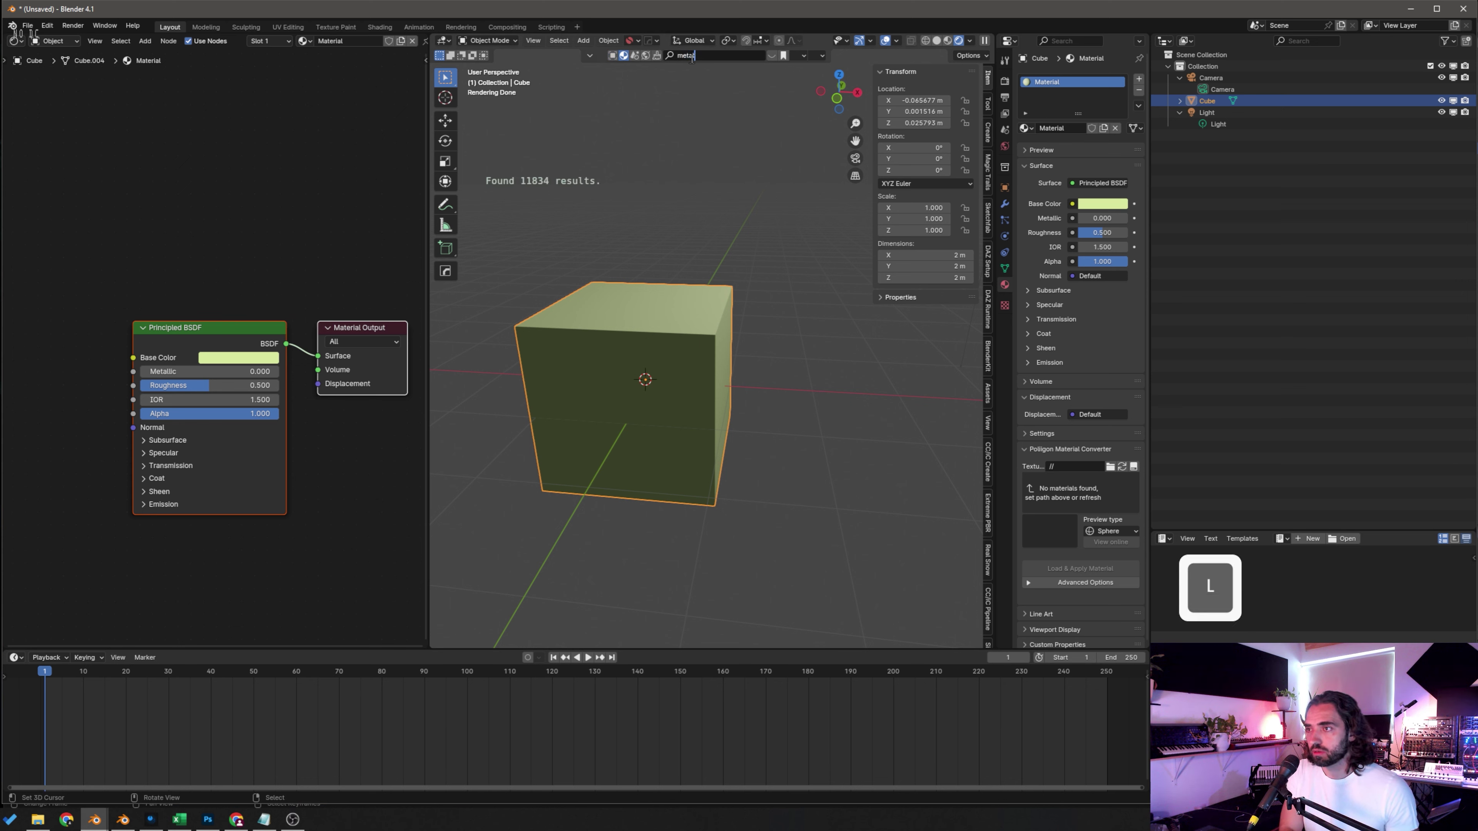
{"action": "left_click", "coordinate": [774, 57]}
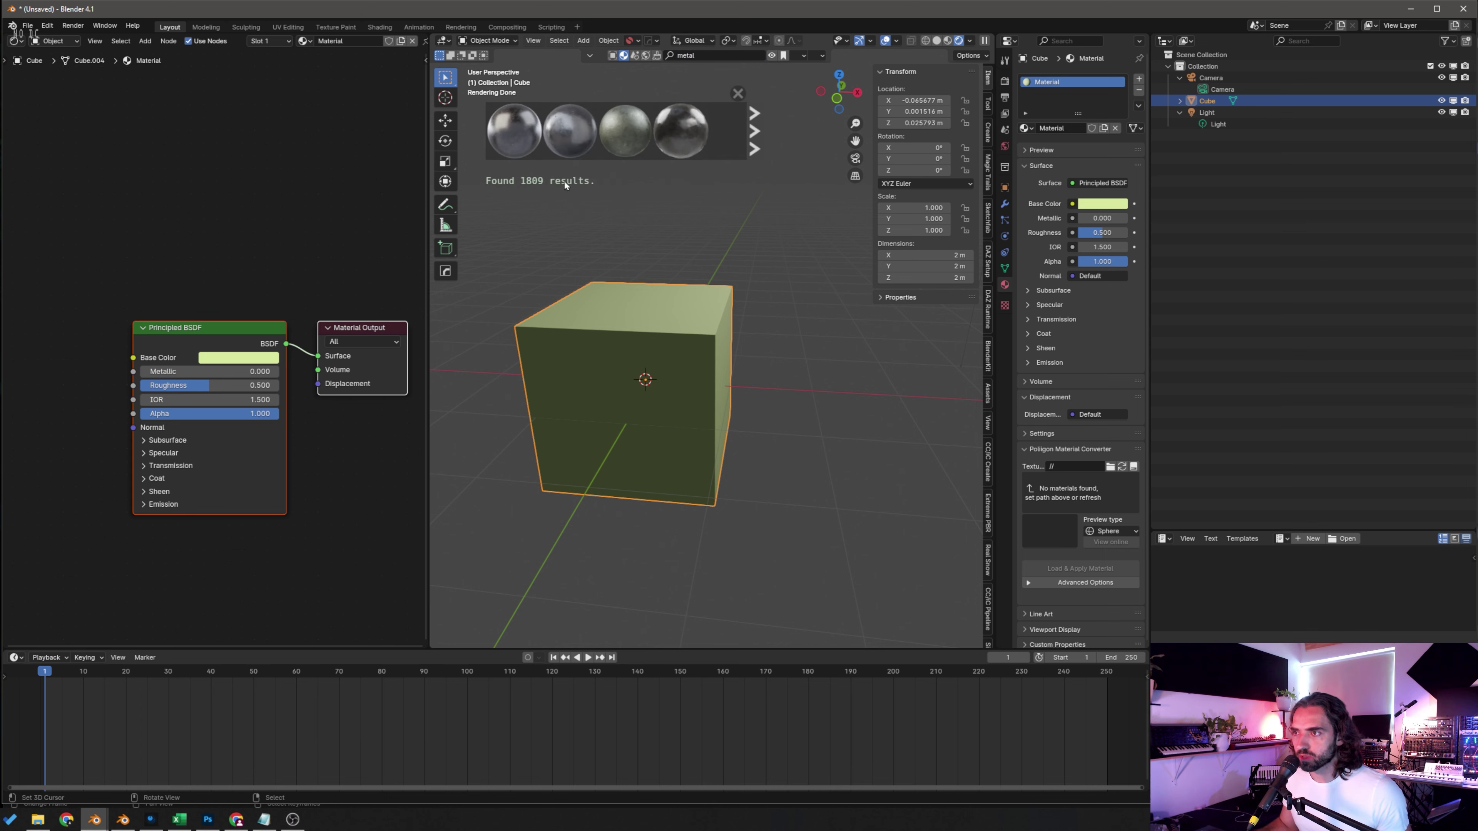
{"action": "left_click_drag", "start_coordinate": [605, 130], "coordinate": [606, 132]}
{"action": "left_click_drag", "start_coordinate": [640, 201], "coordinate": [643, 379]}
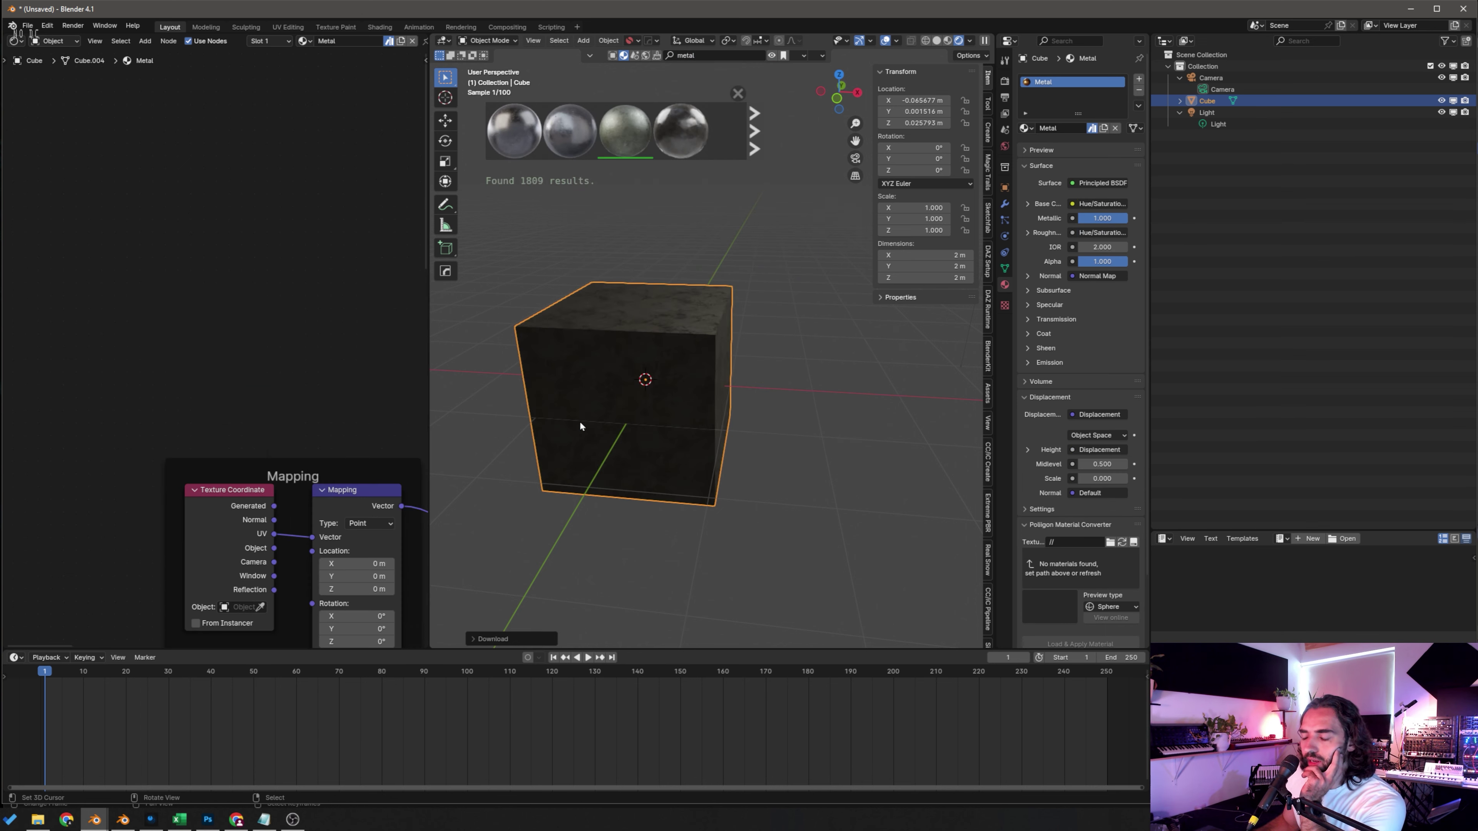
Step: Inspect the cube's metal surface up close and the Hue/Saturation/Value and Normal Map nodes of its material
{"action": "scroll", "coordinate": [664, 421], "scroll_direction": "up", "scroll_amount": 4}
{"action": "middle_click_drag", "start_coordinate": [666, 420], "coordinate": [698, 393]}
{"action": "scroll", "coordinate": [327, 424], "scroll_direction": "down", "scroll_amount": 5}
{"action": "scroll", "coordinate": [314, 418], "scroll_direction": "down", "scroll_amount": 3}
{"action": "middle_click_drag", "start_coordinate": [327, 424], "coordinate": [98, 212]}
{"action": "scroll", "coordinate": [319, 250], "scroll_direction": "up", "scroll_amount": 1}
{"action": "scroll", "coordinate": [301, 230], "scroll_direction": "down", "scroll_amount": 3}
{"action": "middle_click_drag", "start_coordinate": [301, 230], "coordinate": [414, 370]}
{"action": "scroll", "coordinate": [200, 355], "scroll_direction": "up", "scroll_amount": 9}
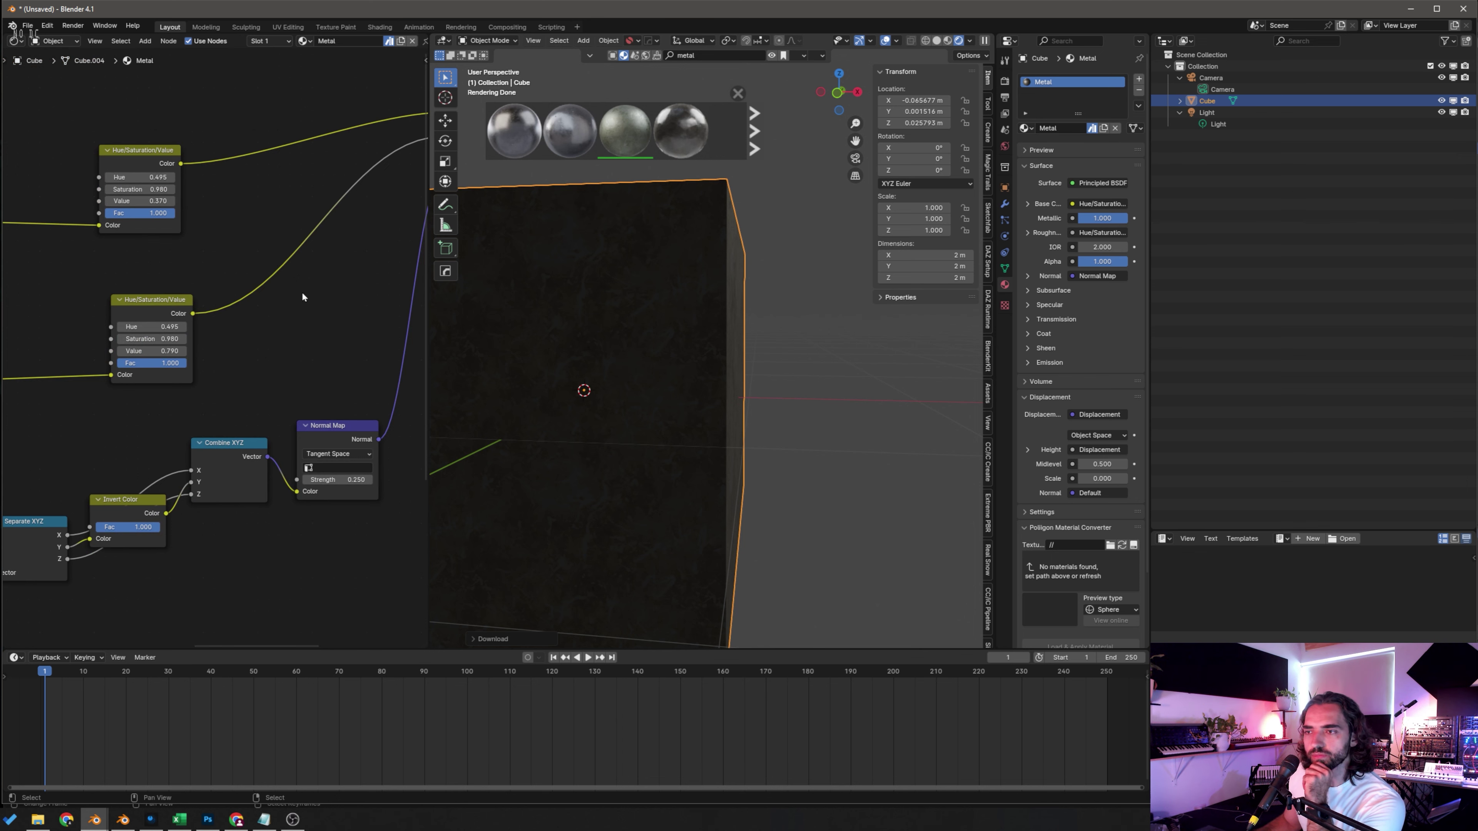
Step: Examine the metal material's Principled BSDF settings and Material Output connections, and view the cube from above
{"action": "middle_click_drag", "start_coordinate": [375, 343], "coordinate": [65, 389]}
{"action": "scroll", "coordinate": [195, 308], "scroll_direction": "down", "scroll_amount": 1}
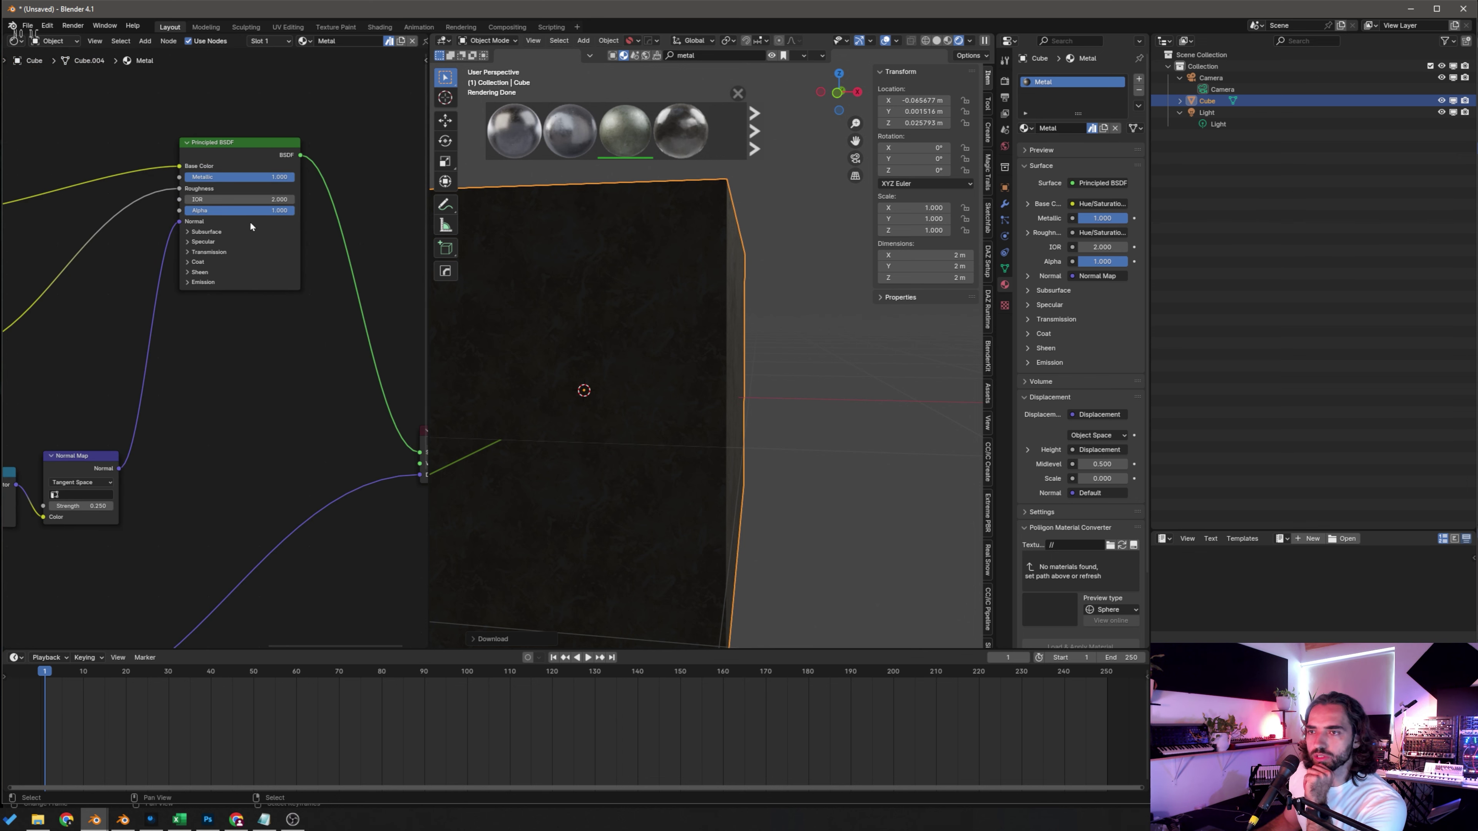
{"action": "scroll", "coordinate": [263, 281], "scroll_direction": "up", "scroll_amount": 4}
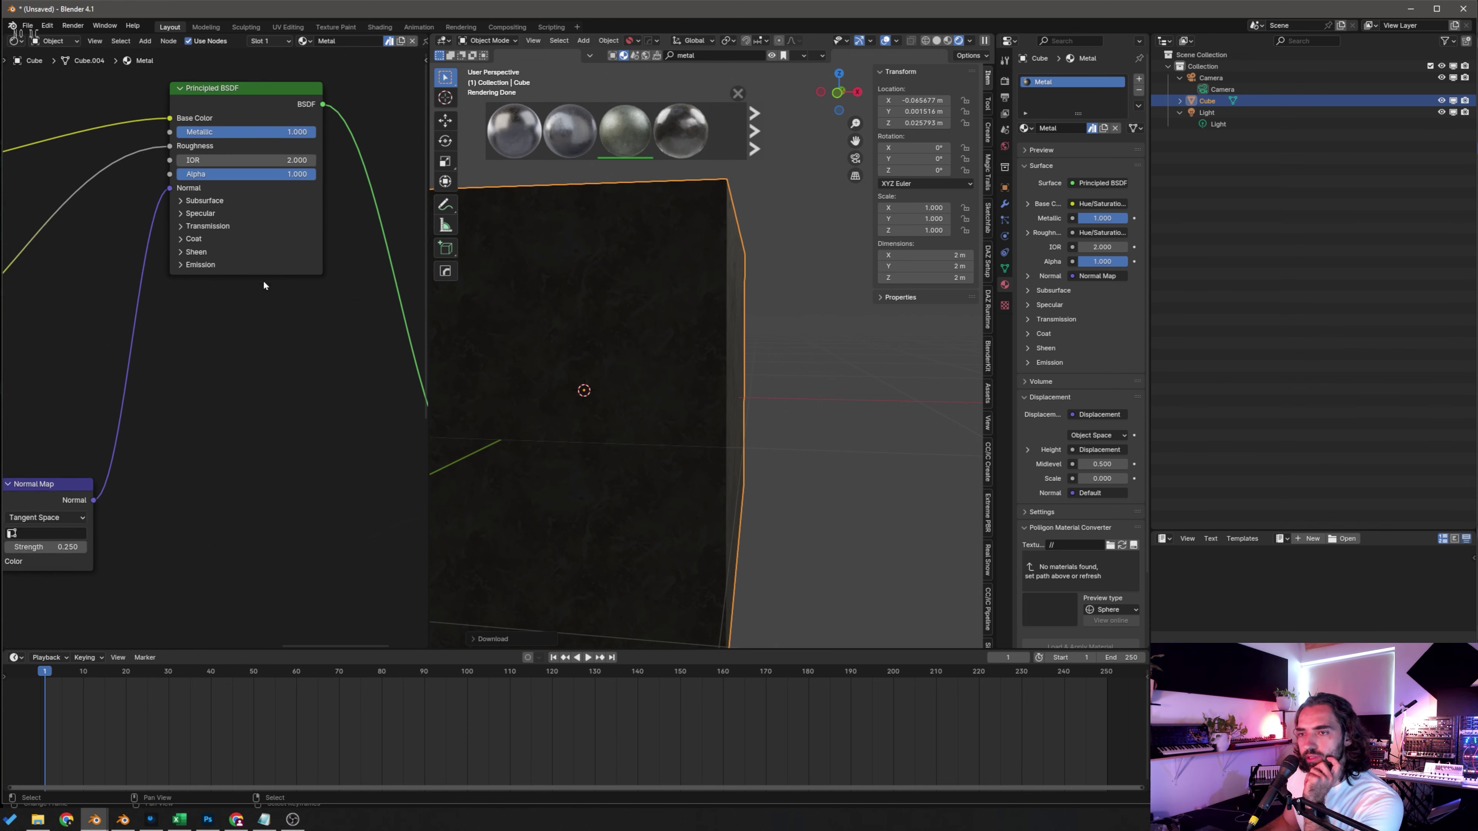
{"action": "middle_click_drag", "start_coordinate": [289, 334], "coordinate": [183, 413]}
{"action": "scroll", "coordinate": [198, 387], "scroll_direction": "down", "scroll_amount": 3}
{"action": "scroll", "coordinate": [199, 387], "scroll_direction": "down", "scroll_amount": 1}
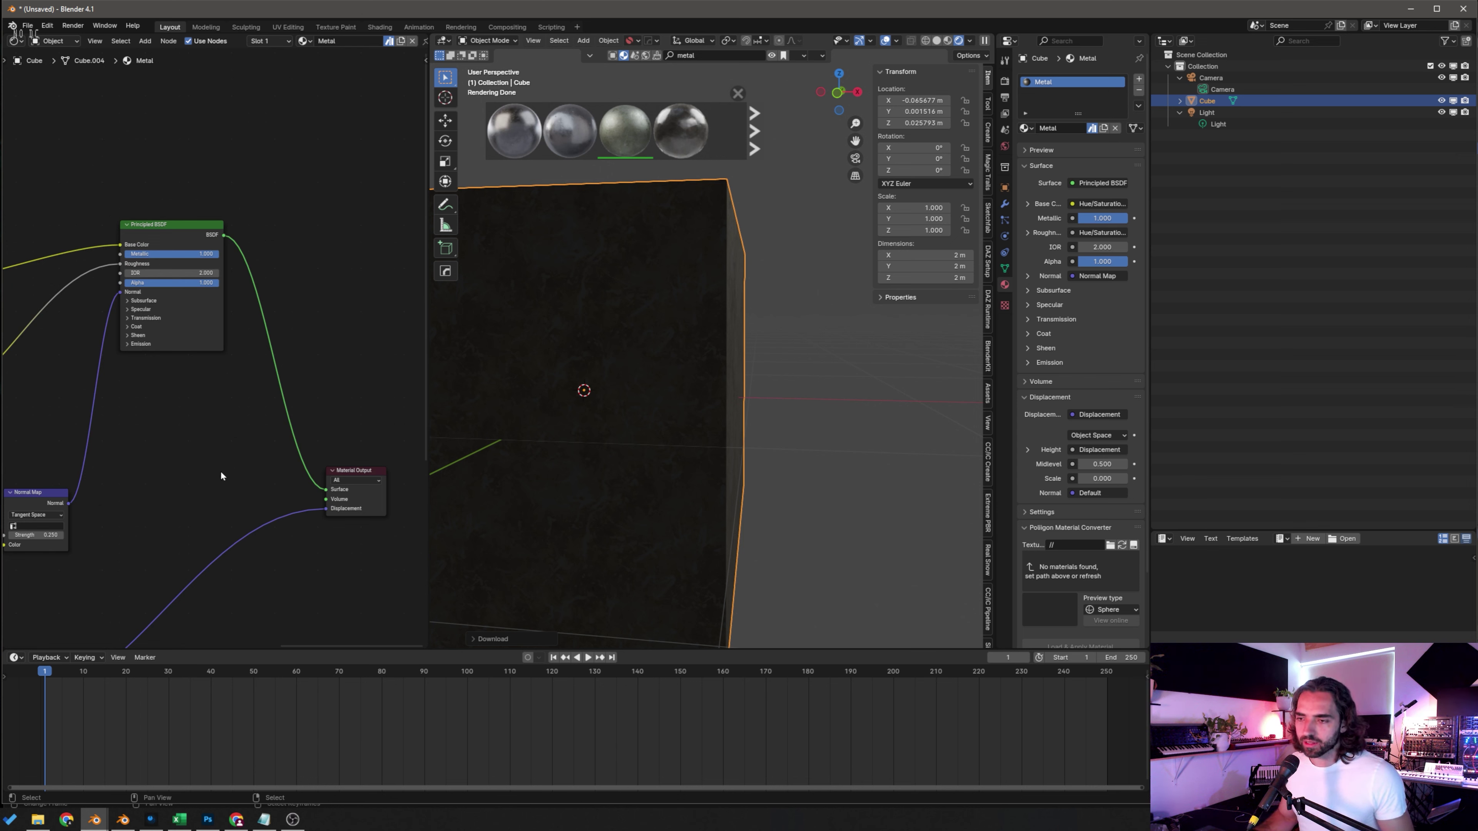
{"action": "scroll", "coordinate": [243, 462], "scroll_direction": "up", "scroll_amount": 5}
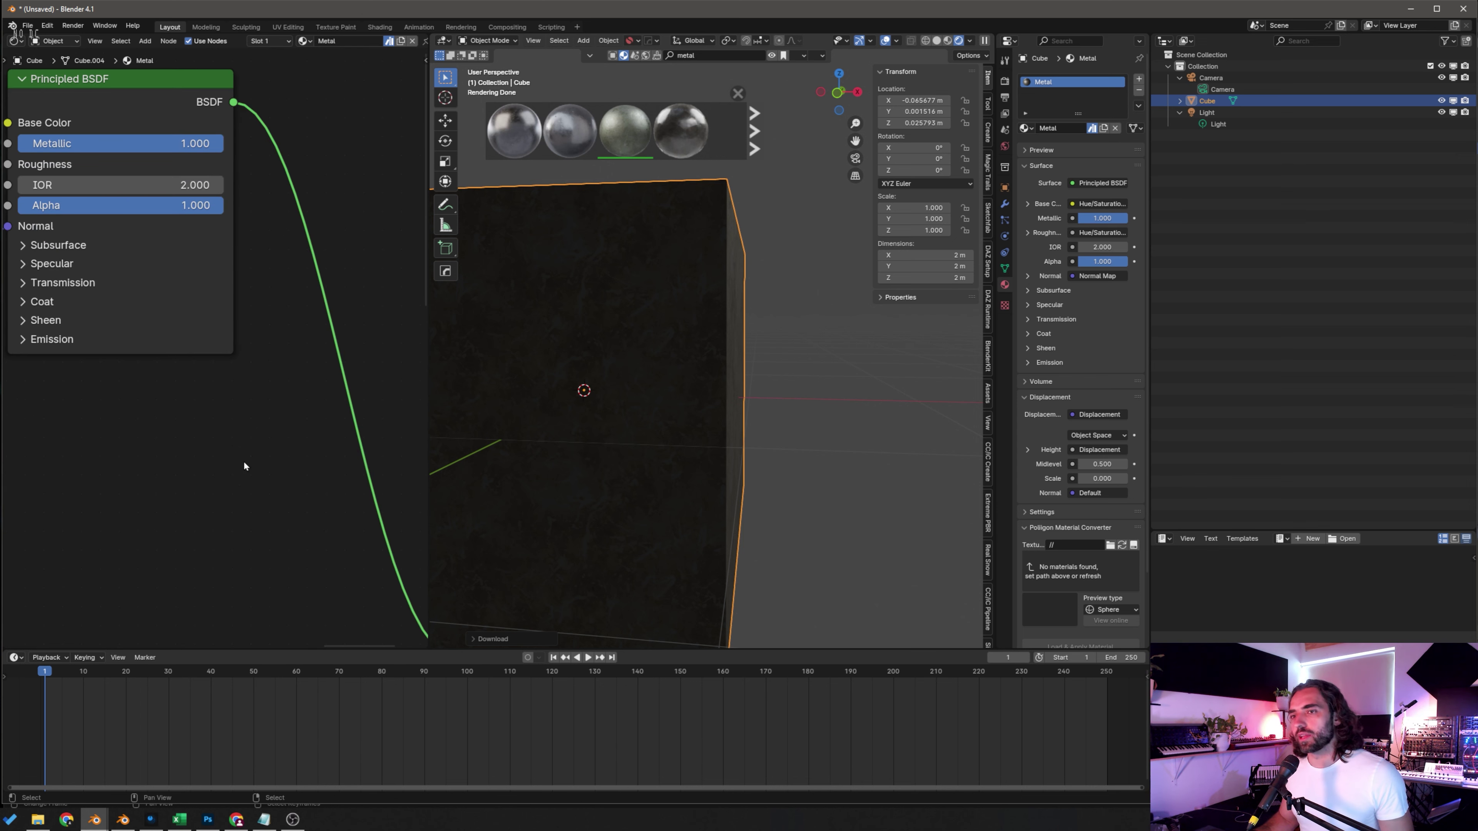
{"action": "middle_click_drag", "start_coordinate": [177, 461], "coordinate": [279, 391]}
{"action": "scroll", "coordinate": [618, 292], "scroll_direction": "down", "scroll_amount": 4}
{"action": "middle_click_drag", "start_coordinate": [619, 297], "coordinate": [603, 384]}
{"action": "middle_click_drag", "start_coordinate": [608, 398], "coordinate": [663, 406], "text": "shift"}
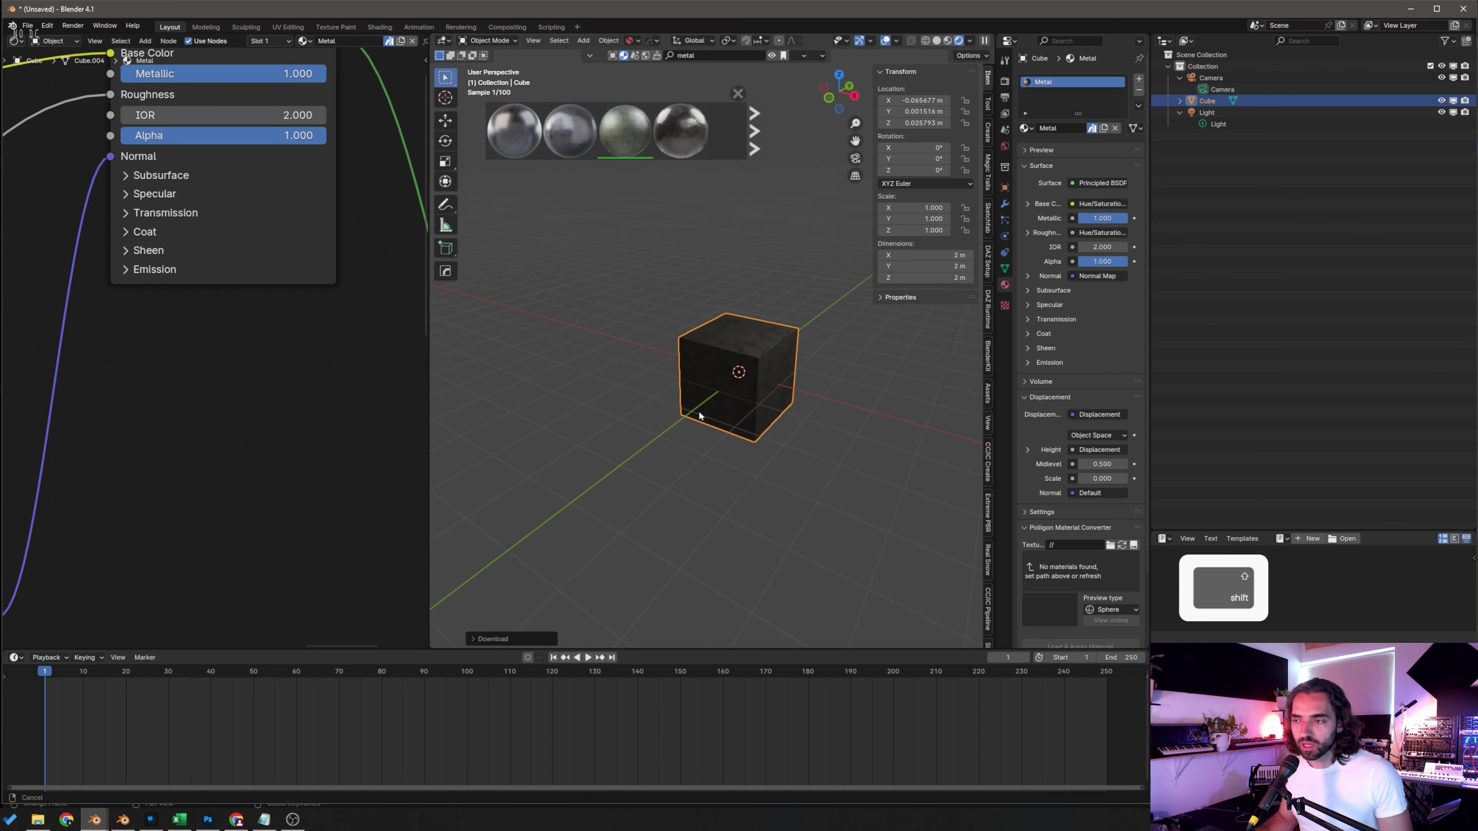
{"action": "scroll", "coordinate": [696, 406], "scroll_direction": "up", "scroll_amount": 4}
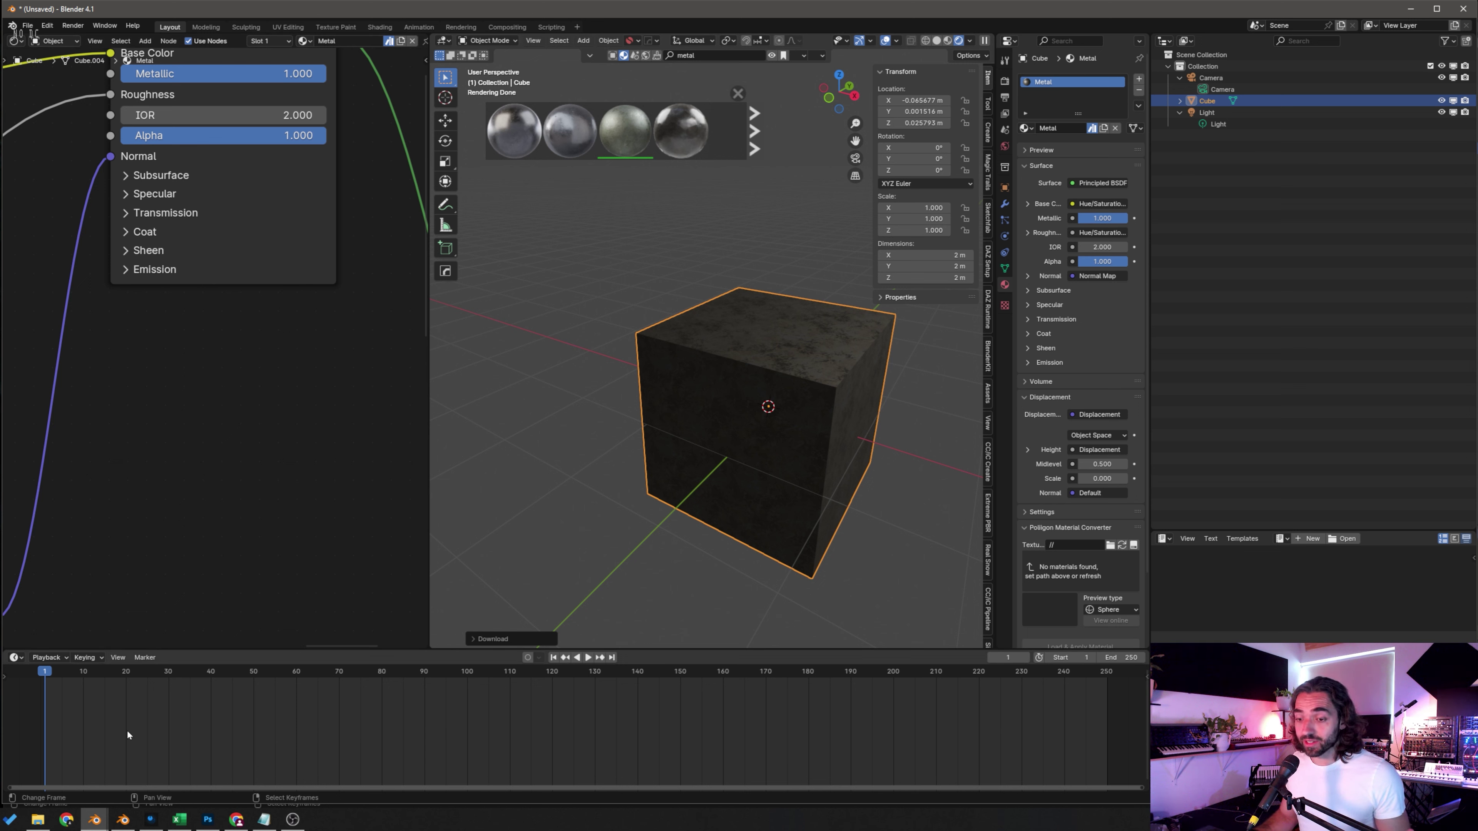
Step: Switch to the Mine_GeoNodes window and display its scene in Rendered shading
{"action": "mouse_move", "coordinate": [100, 826]}
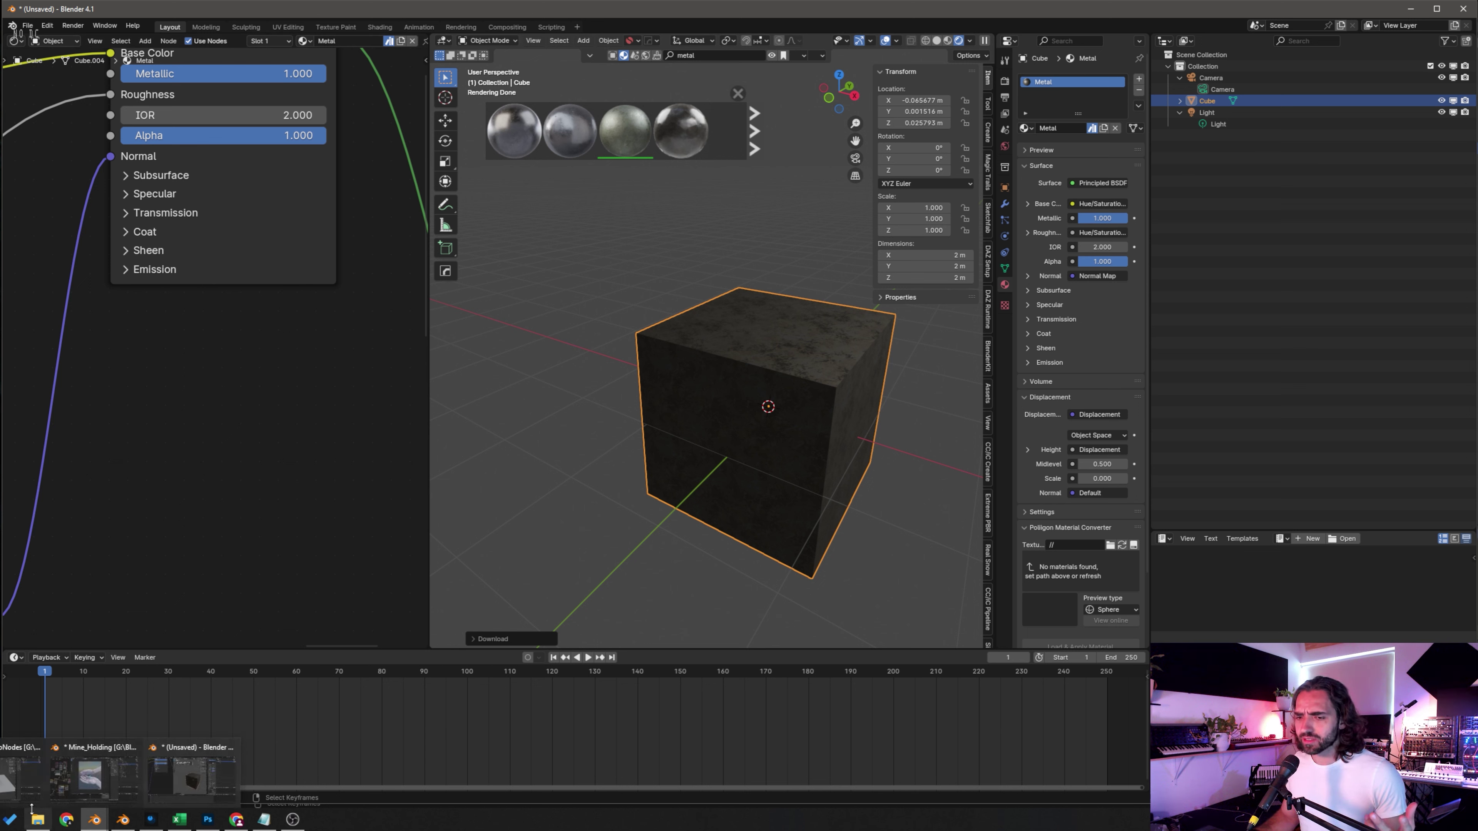
{"action": "left_click", "coordinate": [27, 785]}
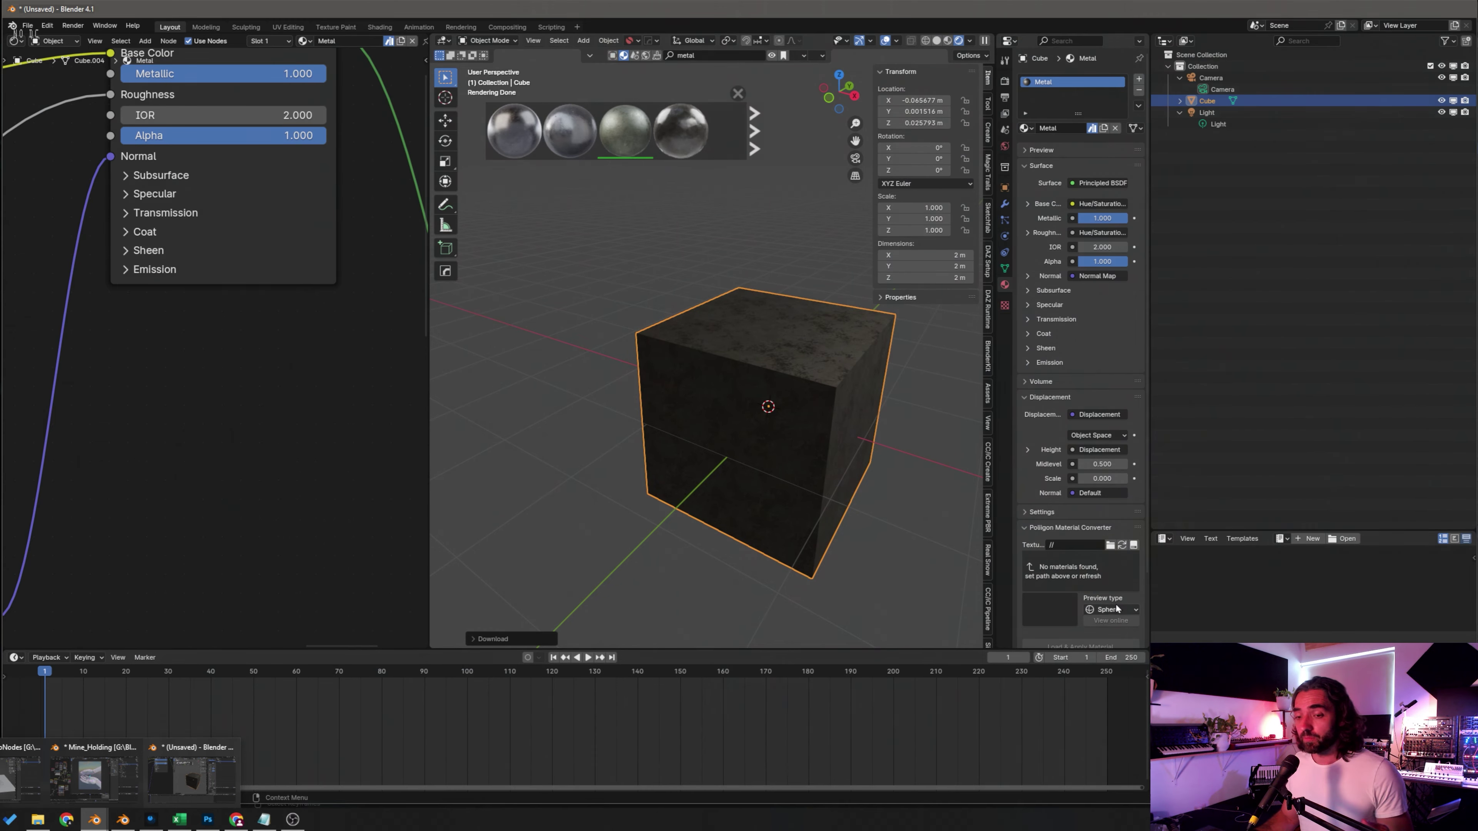
{"action": "mouse_move", "coordinate": [98, 827]}
{"action": "left_click", "coordinate": [27, 782]}
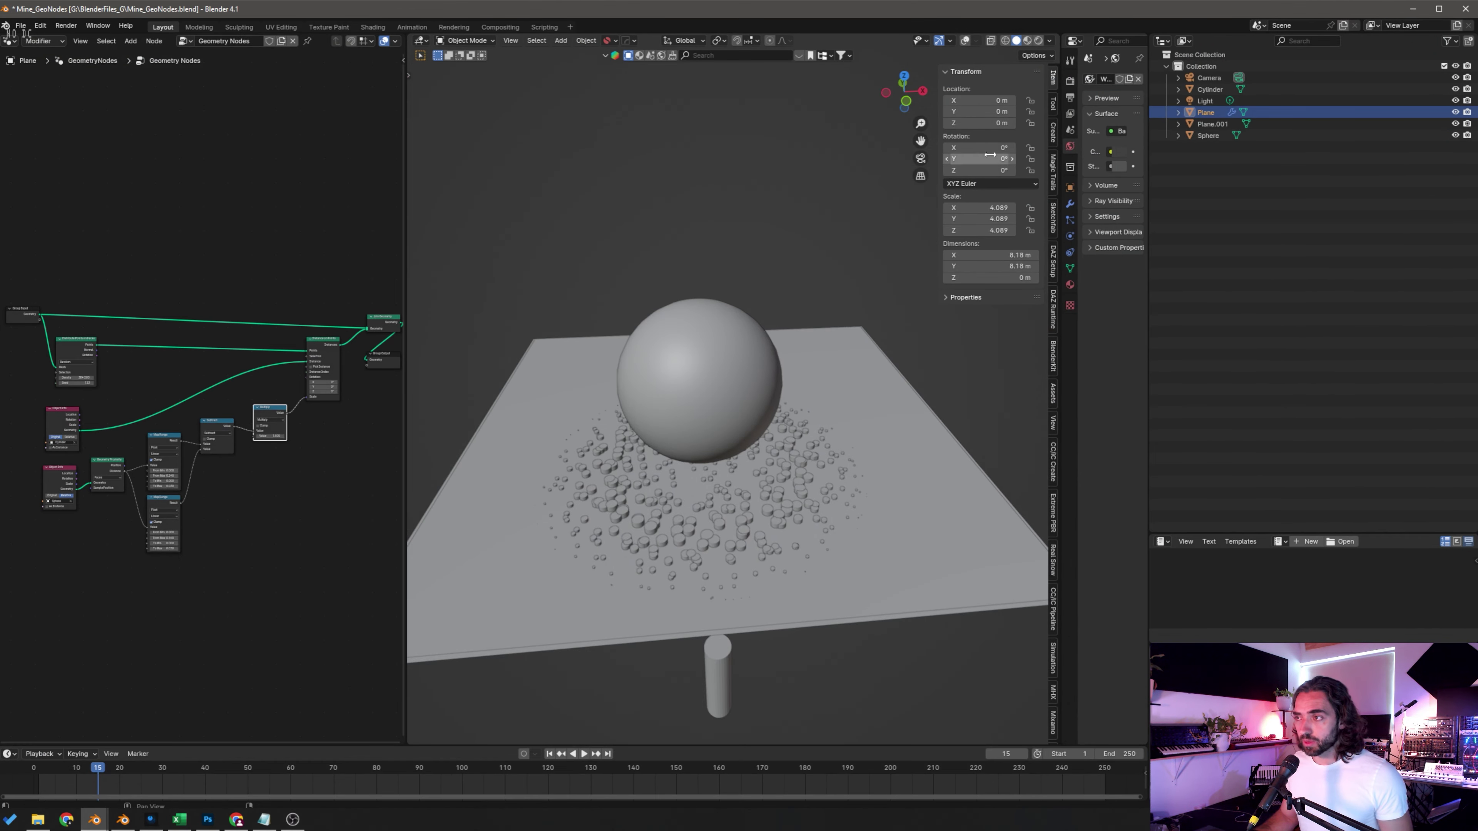
{"action": "left_click", "coordinate": [1038, 40]}
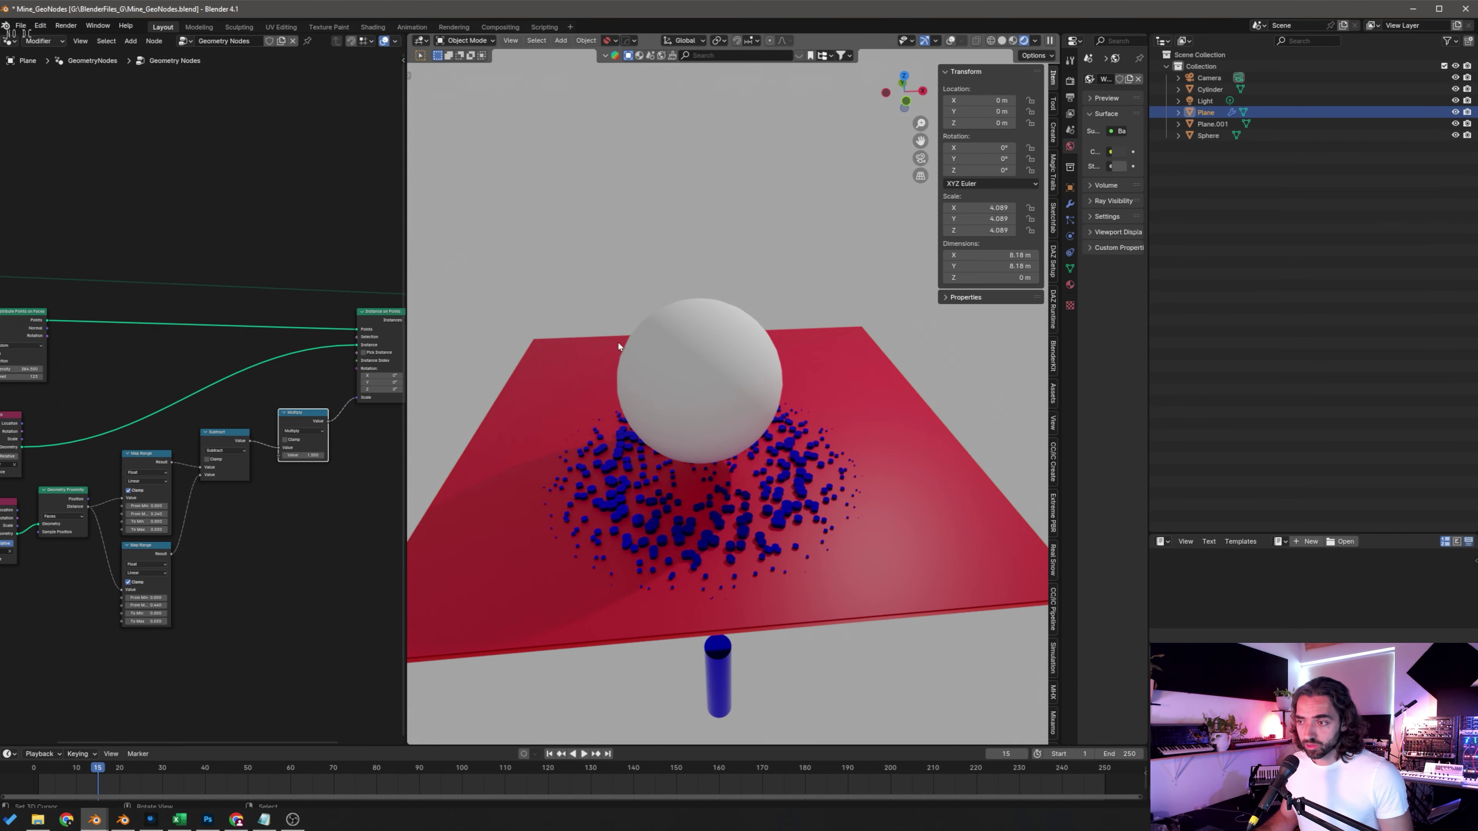
Step: Move the white sphere vertically along Z and sideways above the red plane to drive the scattered blue instances
{"action": "left_click", "coordinate": [763, 374]}
{"action": "key", "text": "g"}
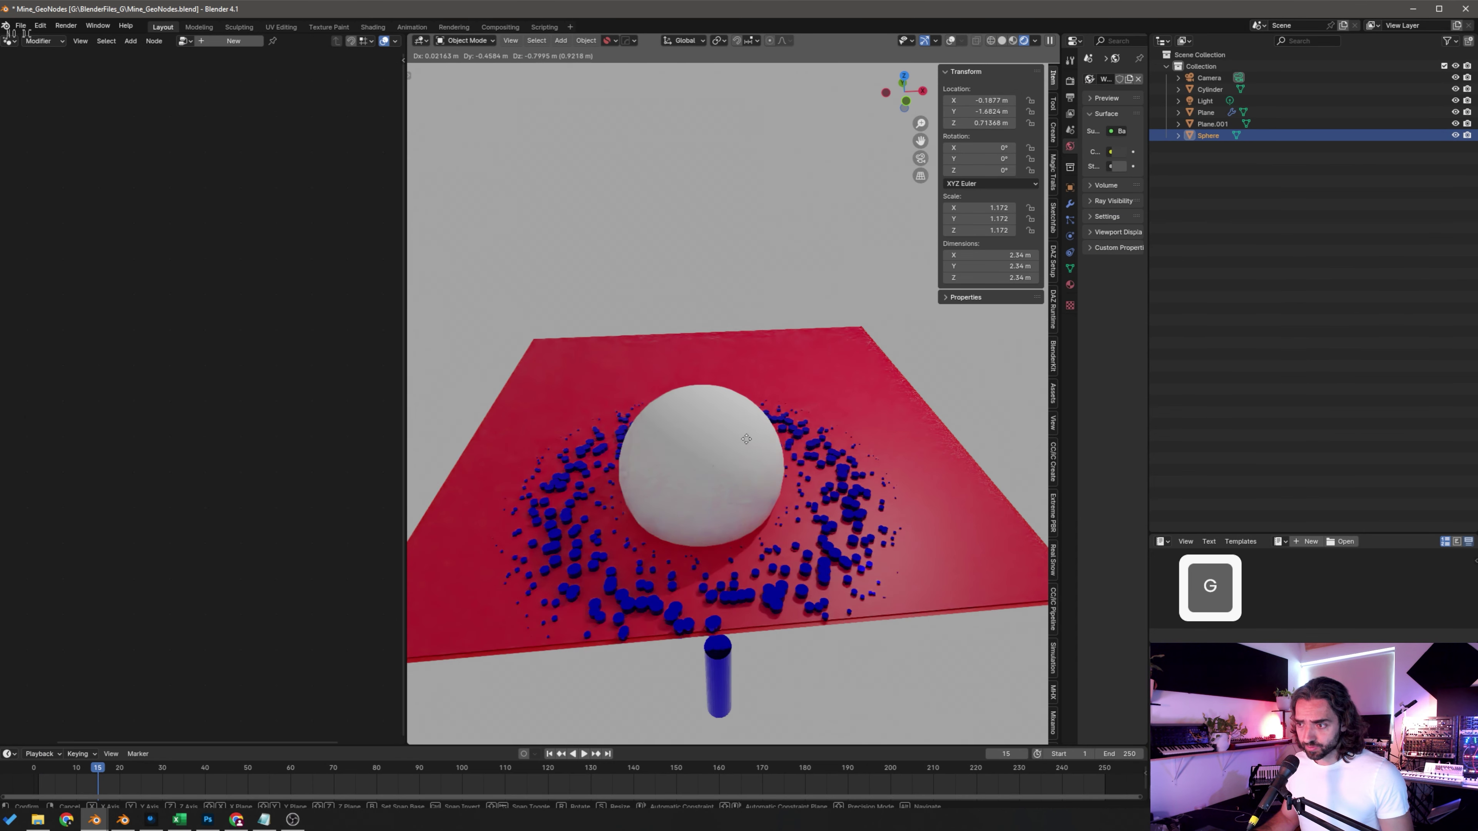
{"action": "key", "text": "z"}
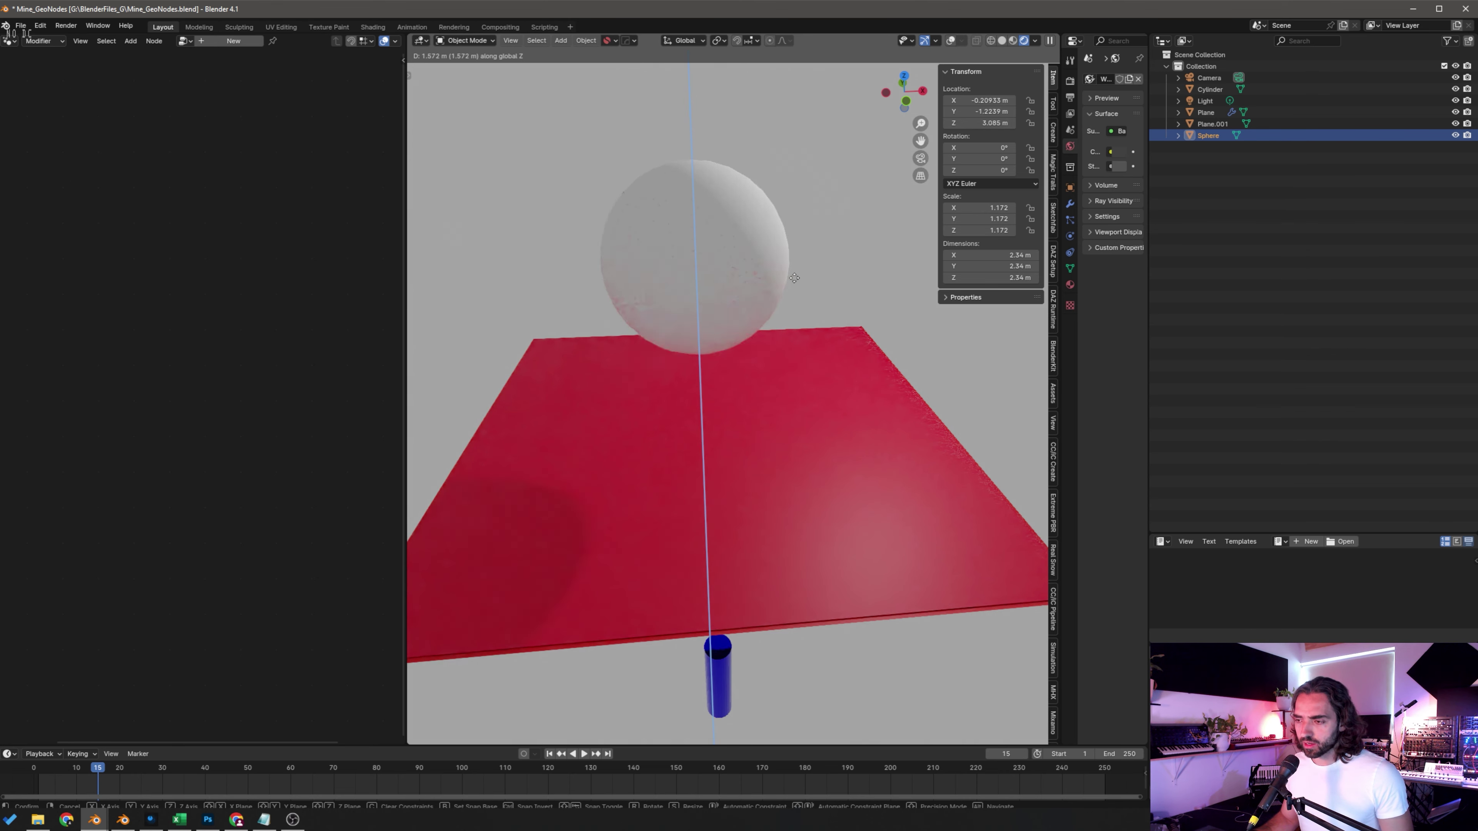
{"action": "left_click", "coordinate": [824, 433]}
{"action": "key", "text": "g"}
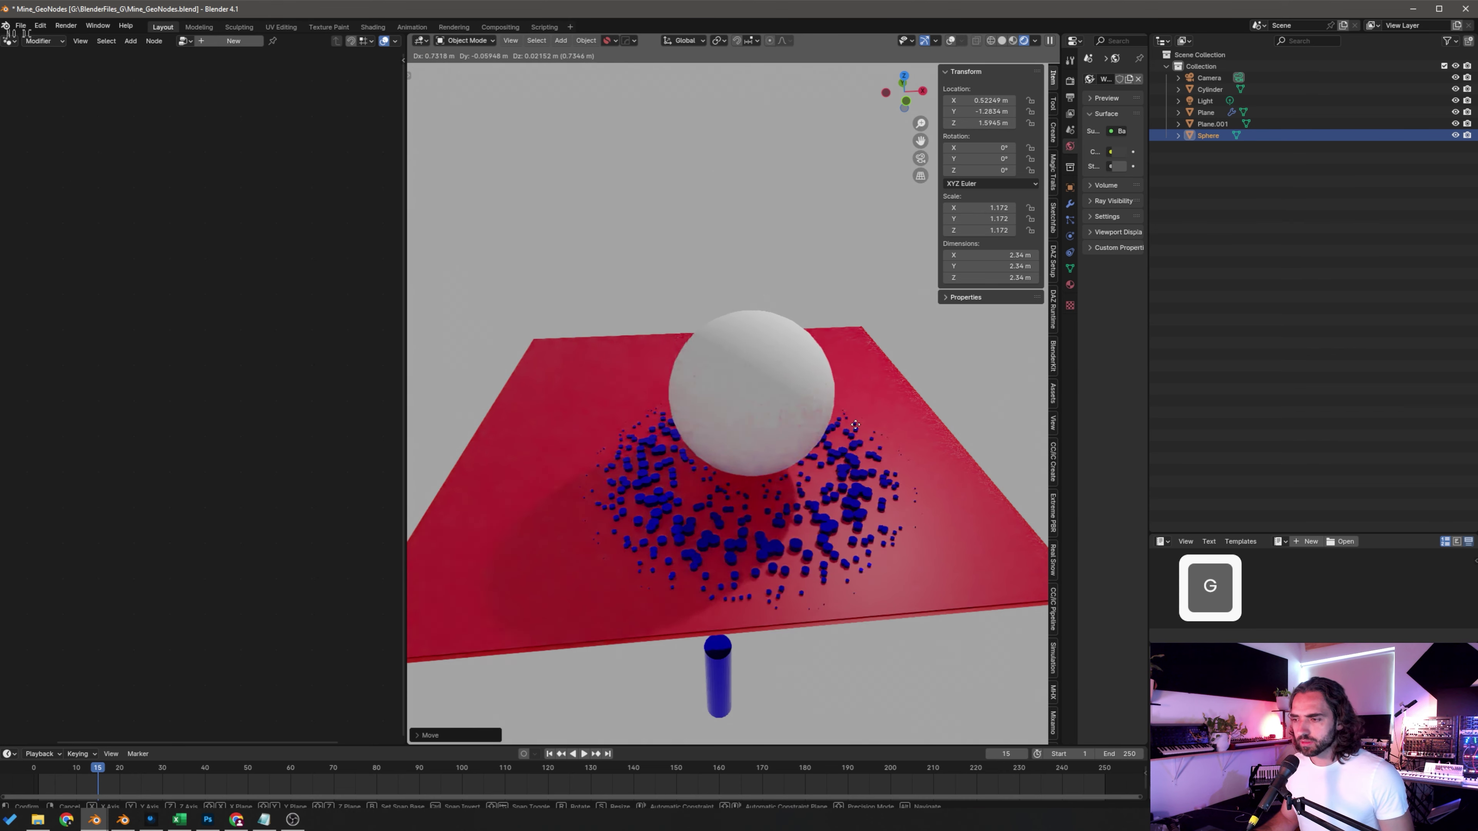
{"action": "left_click", "coordinate": [792, 441]}
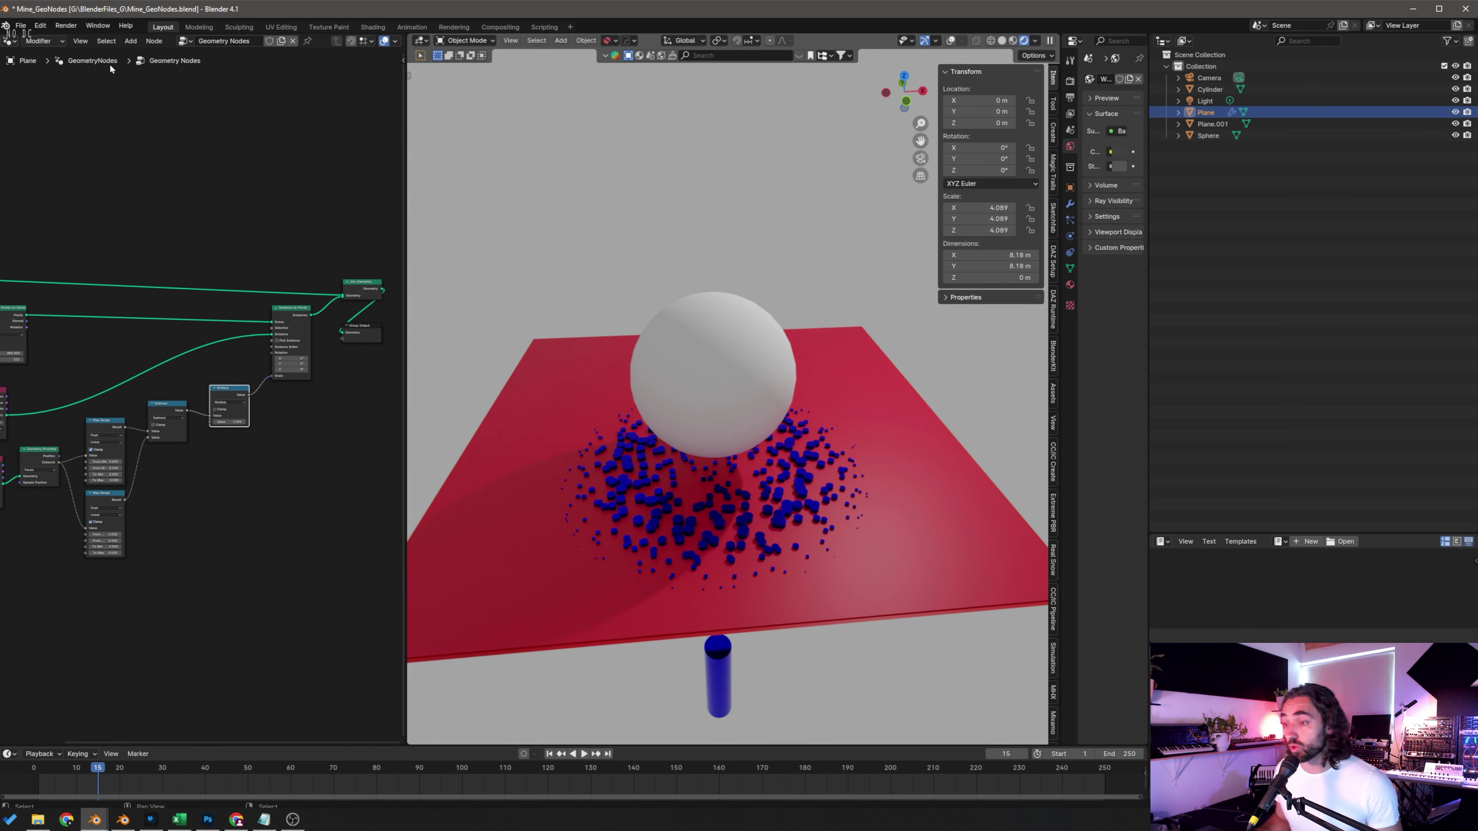
Step: Return to the unsaved cube scene, join the shader editor area into the 3D Viewport and close the asset search results
{"action": "left_click", "coordinate": [95, 820]}
{"action": "left_click", "coordinate": [181, 779]}
{"action": "scroll", "coordinate": [768, 454], "scroll_direction": "down", "scroll_amount": 4}
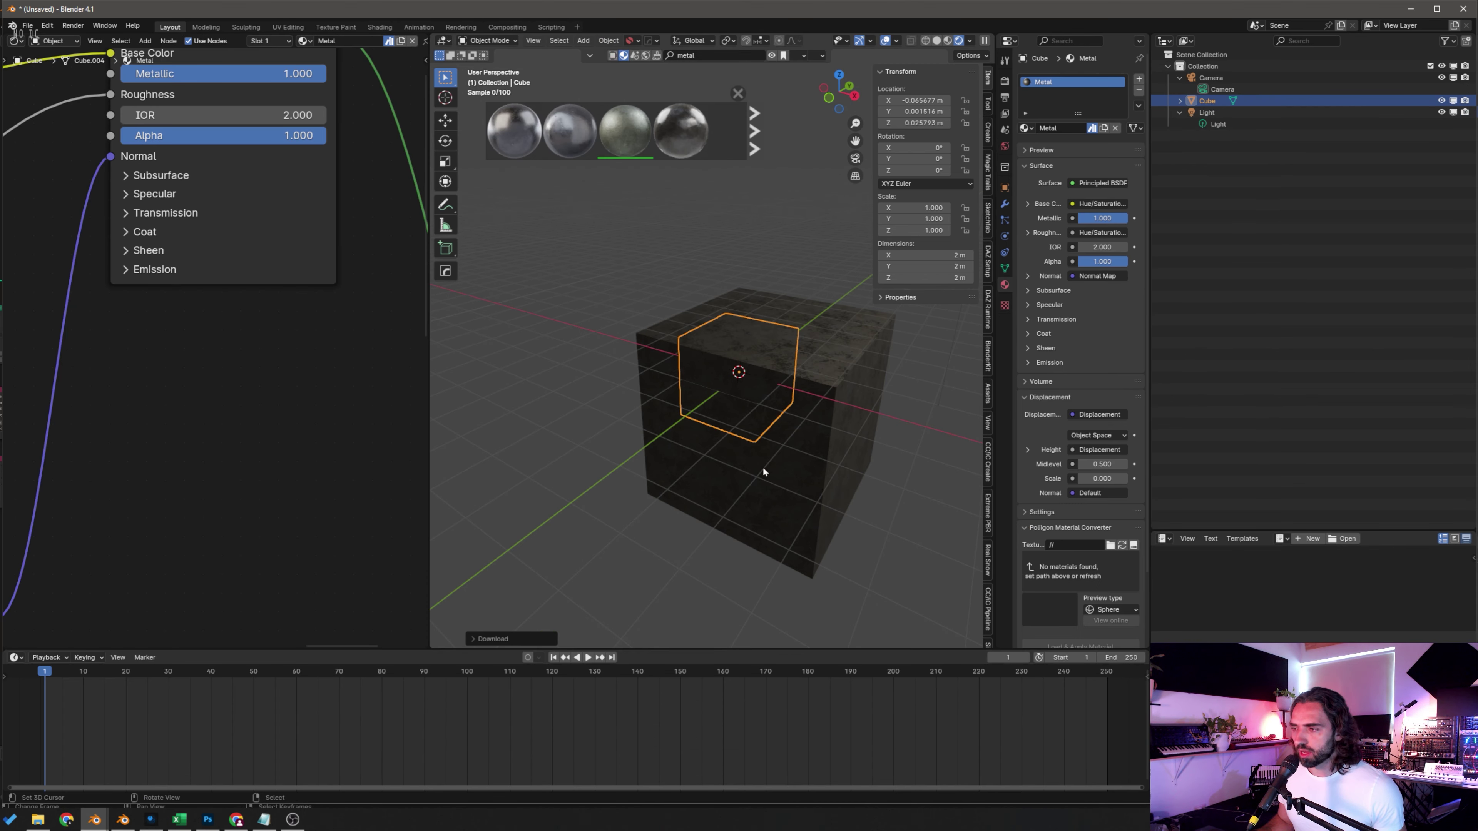
{"action": "right_click", "coordinate": [428, 373]}
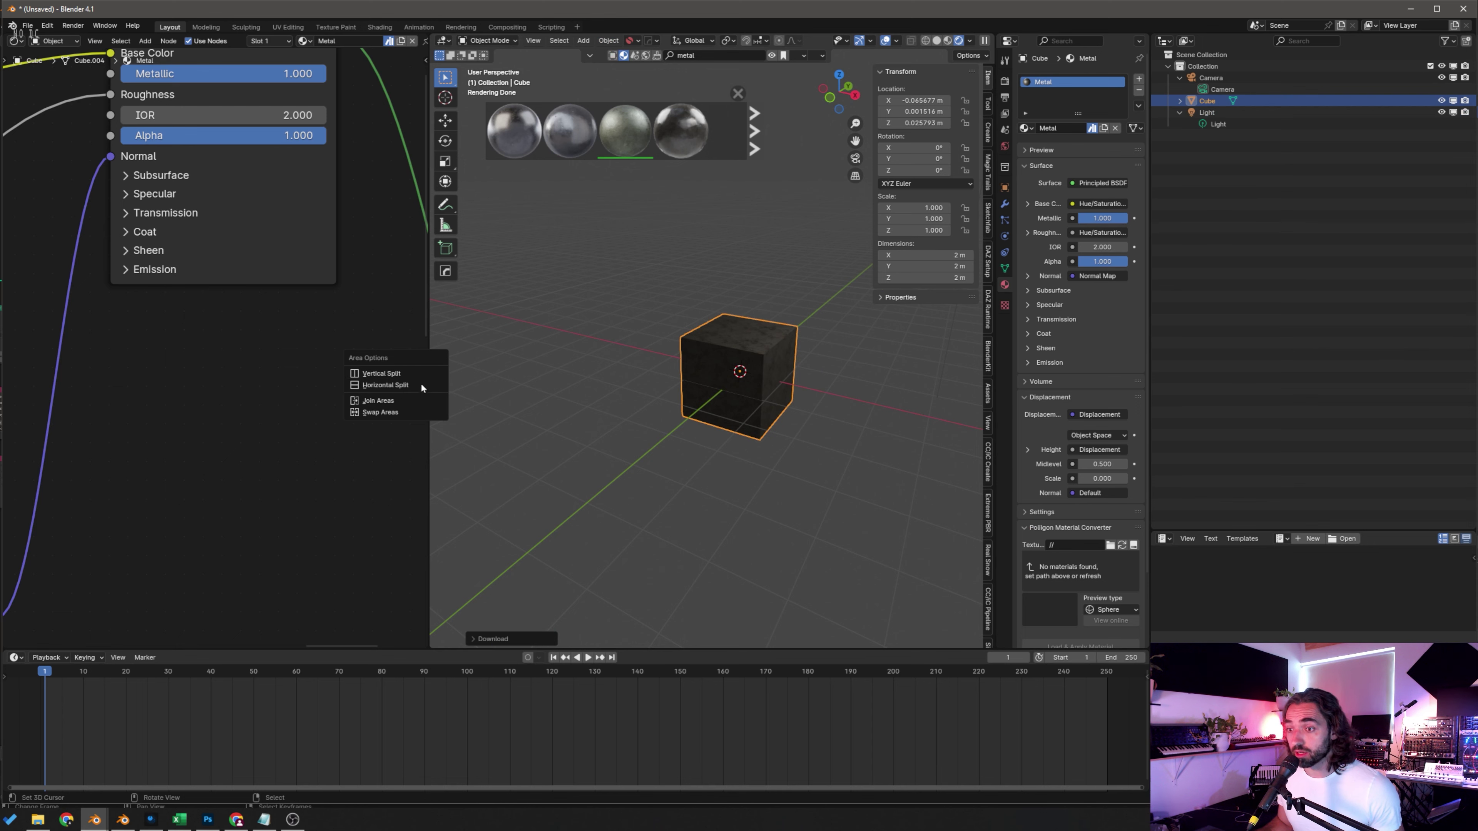
{"action": "left_click", "coordinate": [417, 400]}
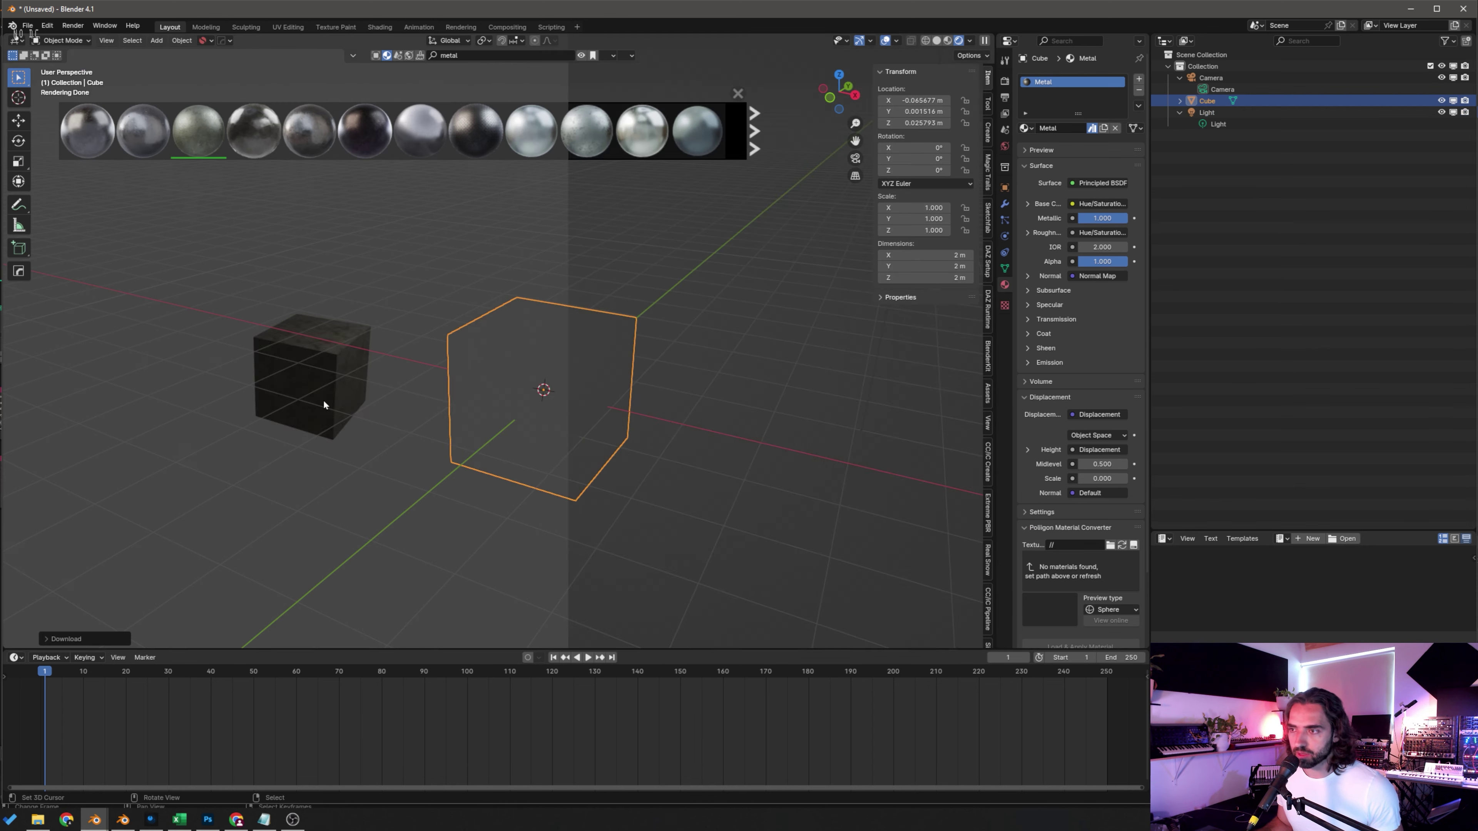
{"action": "left_click", "coordinate": [324, 406]}
{"action": "left_click", "coordinate": [738, 93]}
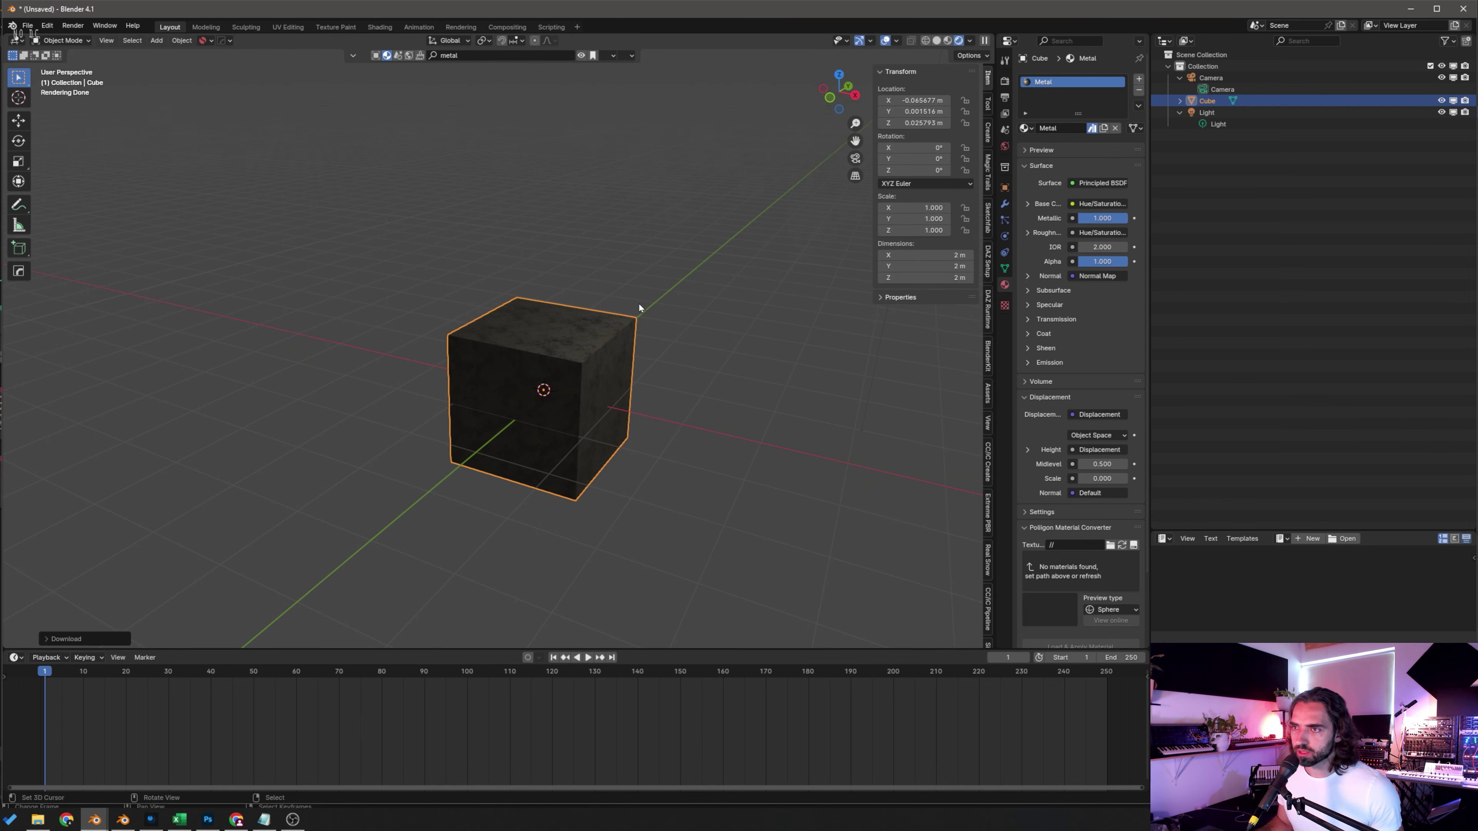
Step: Duplicate the metal cube and place the copy beside it along the X axis
{"action": "middle_click_drag", "start_coordinate": [639, 307], "coordinate": [622, 342]}
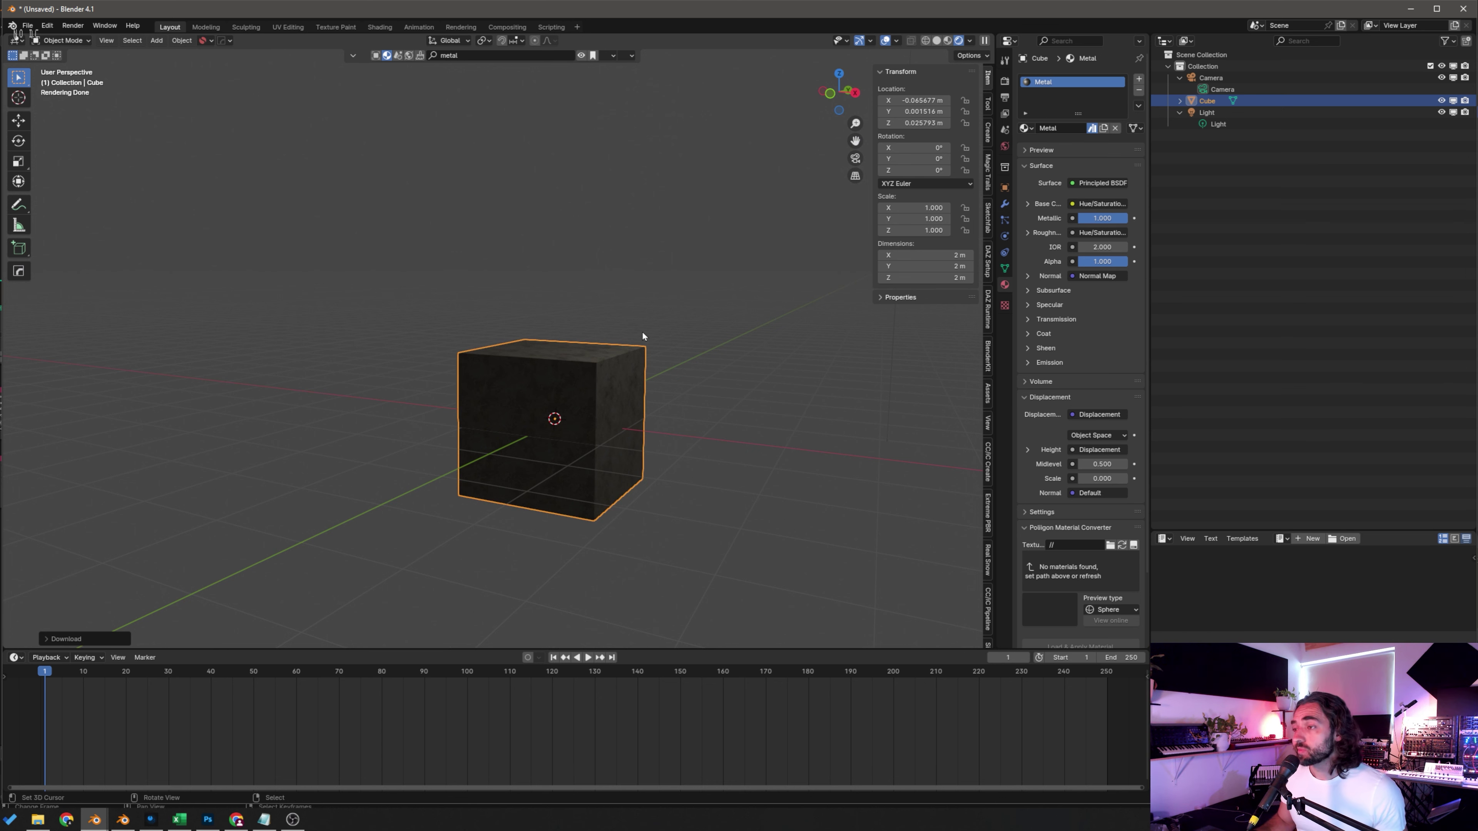
{"action": "middle_click_drag", "start_coordinate": [689, 422], "coordinate": [715, 442]}
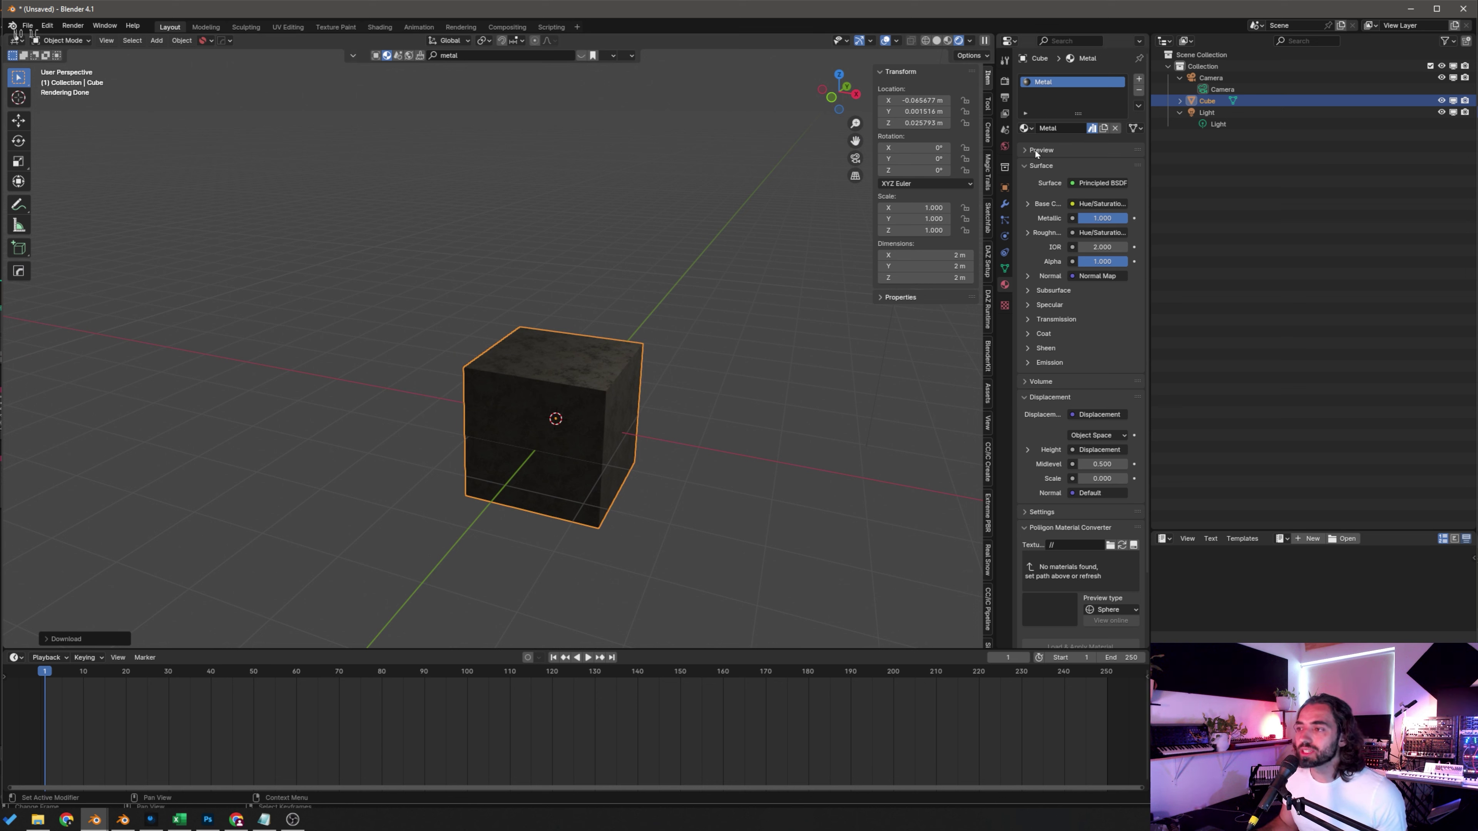
{"action": "key", "text": "shift+d"}
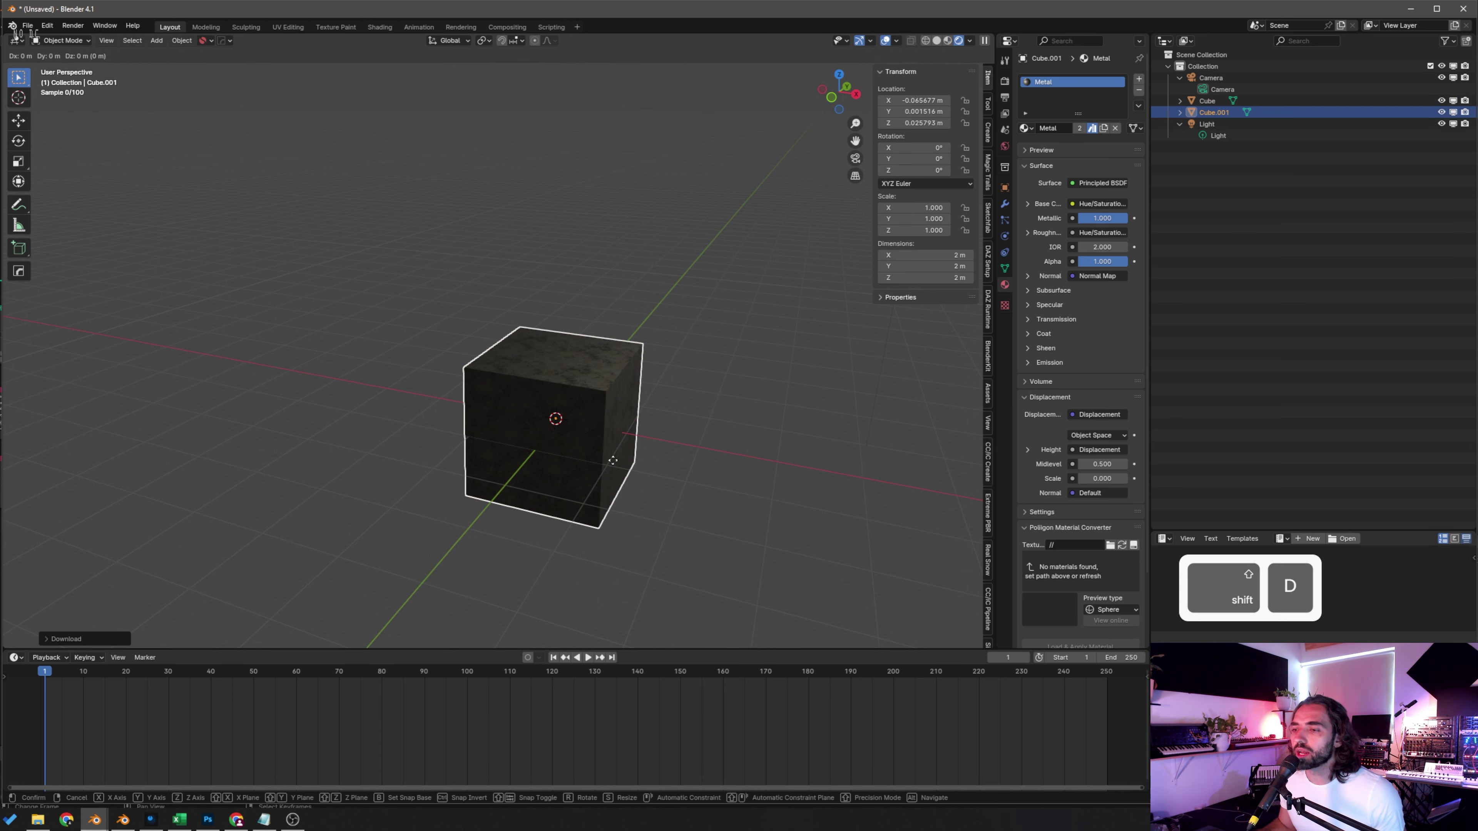
{"action": "key", "text": "x"}
{"action": "left_click", "coordinate": [802, 503]}
{"action": "middle_click_drag", "start_coordinate": [802, 503], "coordinate": [666, 413]}
Step: Add two more duplicates along the X axis to make a row of four metal cubes
{"action": "key", "text": "shift+d"}
{"action": "key", "text": "x"}
{"action": "left_click", "coordinate": [868, 441]}
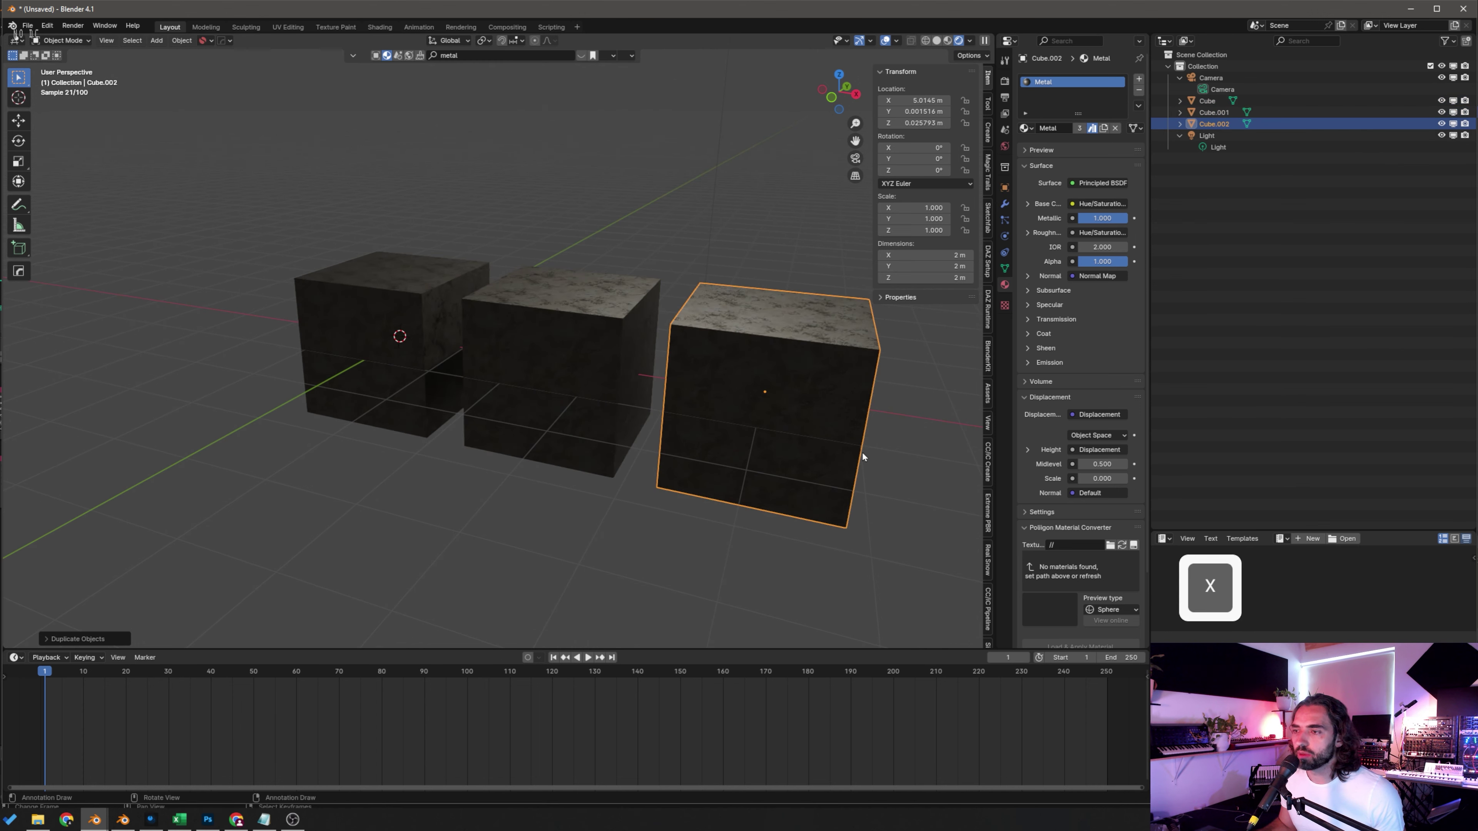
{"action": "scroll", "coordinate": [788, 432], "scroll_direction": "down", "scroll_amount": 2}
{"action": "key", "text": "shift+d"}
{"action": "key", "text": "x"}
{"action": "left_click", "coordinate": [930, 455]}
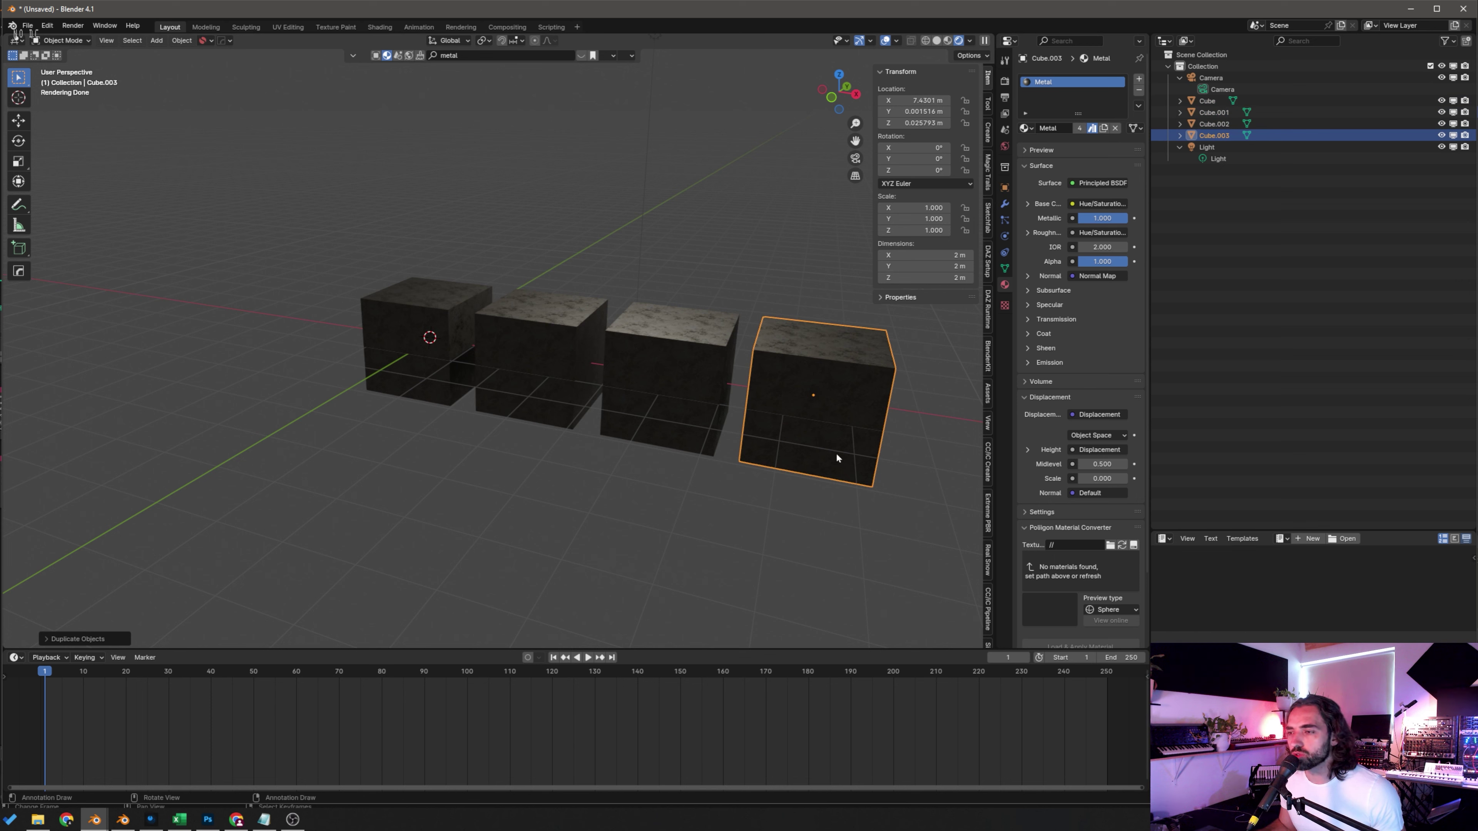
Step: Delete the third and fourth cubes of the row
{"action": "key", "text": "x"}
{"action": "left_click", "coordinate": [780, 446]}
{"action": "left_click", "coordinate": [697, 401]}
{"action": "key", "text": "x"}
{"action": "left_click", "coordinate": [578, 362]}
Step: Duplicate the second cube along the X axis and delete the copy again
{"action": "left_click", "coordinate": [596, 359]}
{"action": "key", "text": "shift+d"}
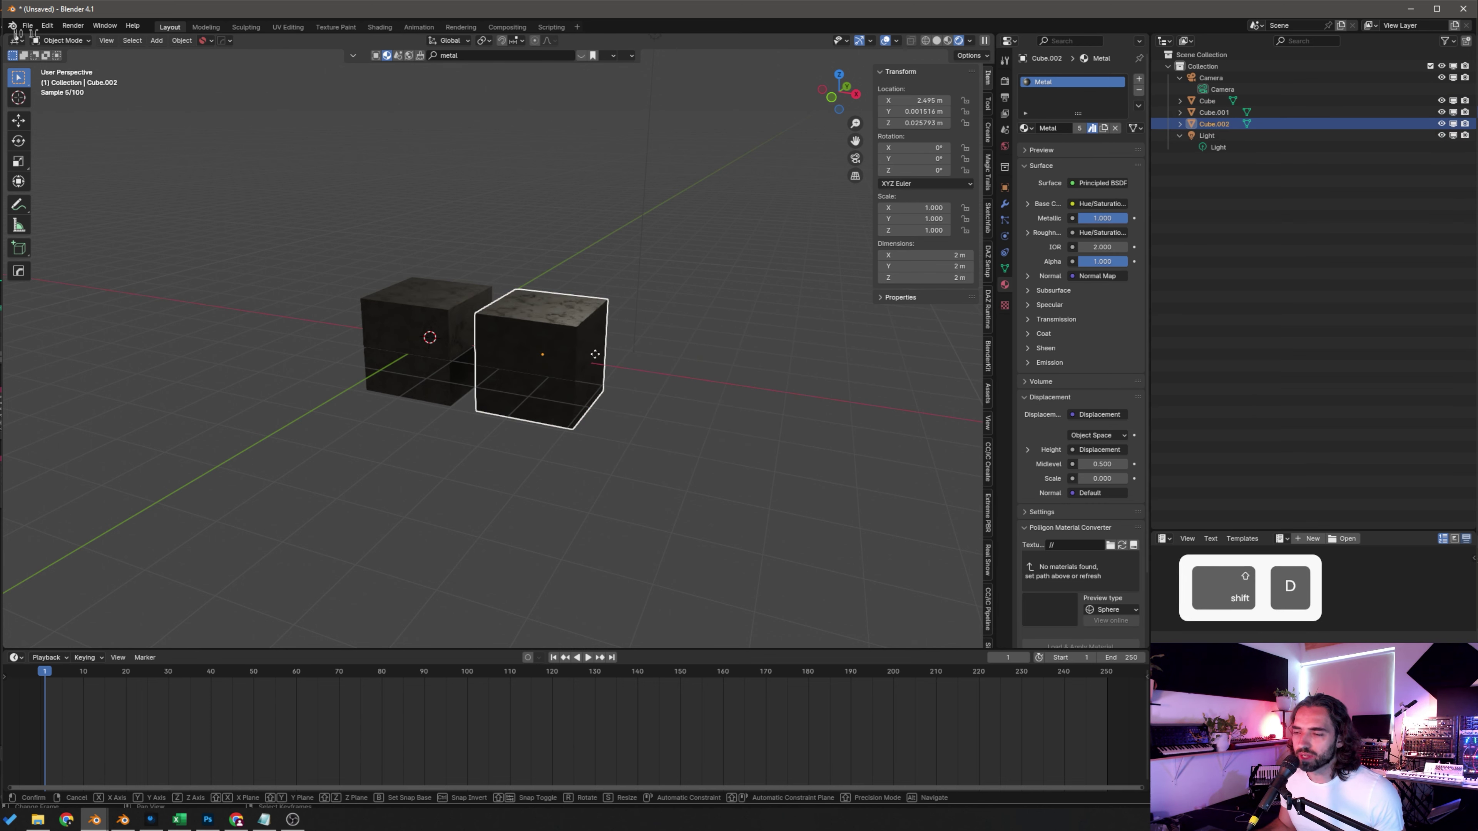
{"action": "key", "text": "x"}
{"action": "left_click", "coordinate": [694, 380]}
{"action": "key", "text": "x"}
{"action": "left_click", "coordinate": [688, 375]}
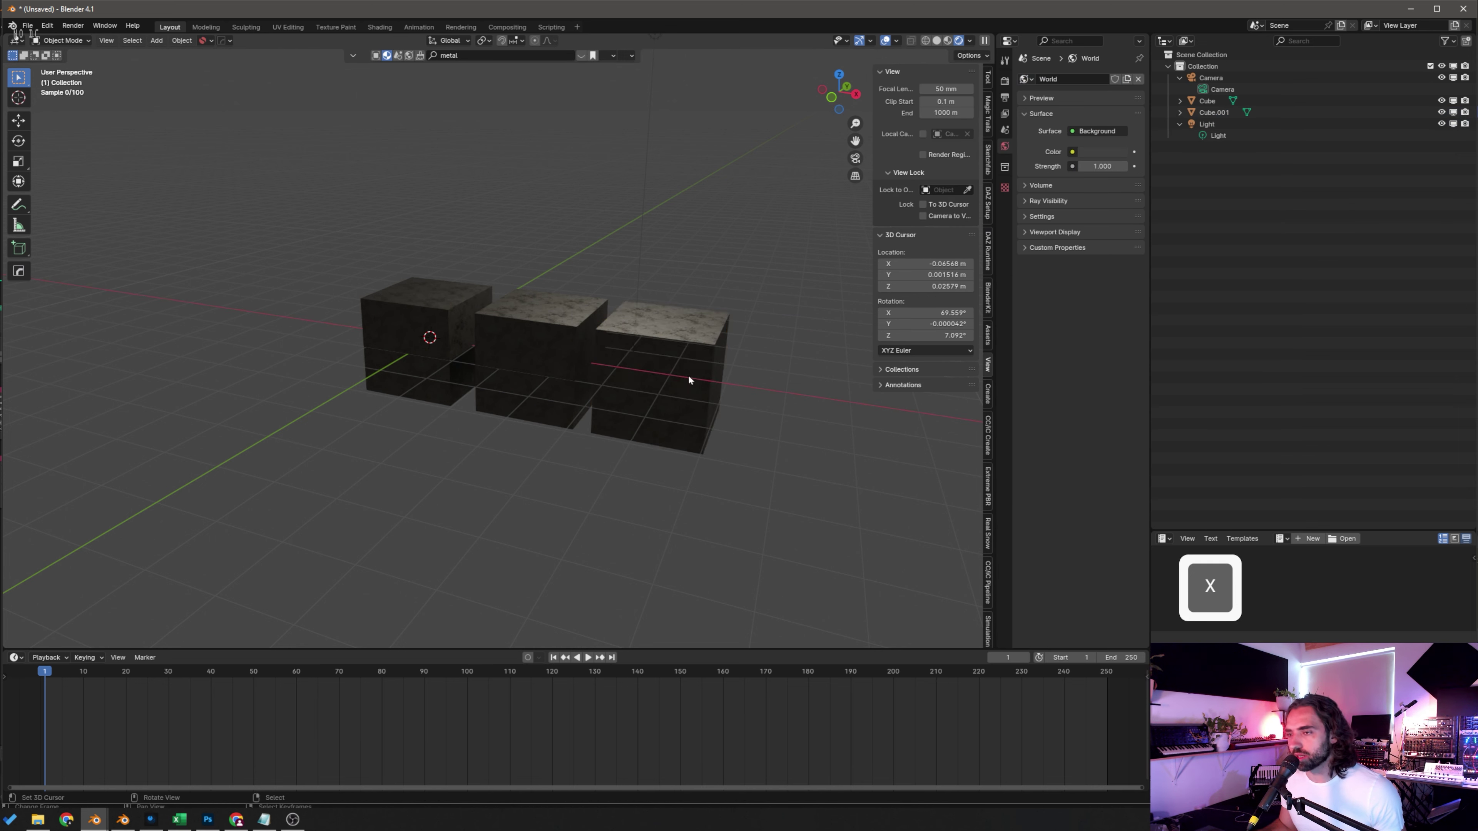
Step: Delete the duplicated metal cube so that only the original cube remains
{"action": "left_click", "coordinate": [597, 350]}
{"action": "key", "text": "x"}
{"action": "left_click", "coordinate": [598, 351]}
Step: Add an Array modifier to the remaining metal cube with a relative offset X factor of 1.170
{"action": "left_click", "coordinate": [459, 324]}
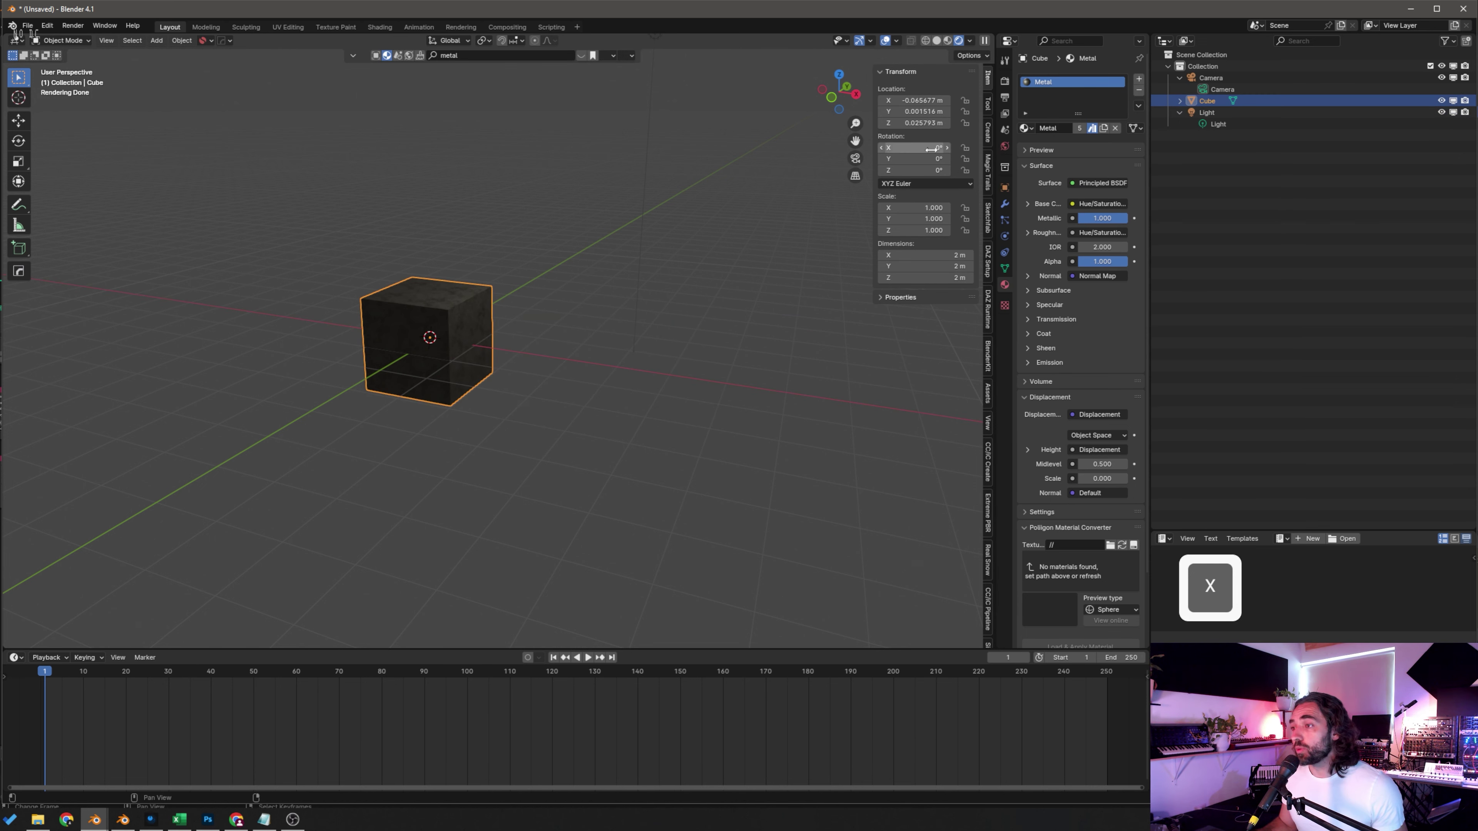
{"action": "left_click", "coordinate": [1004, 203]}
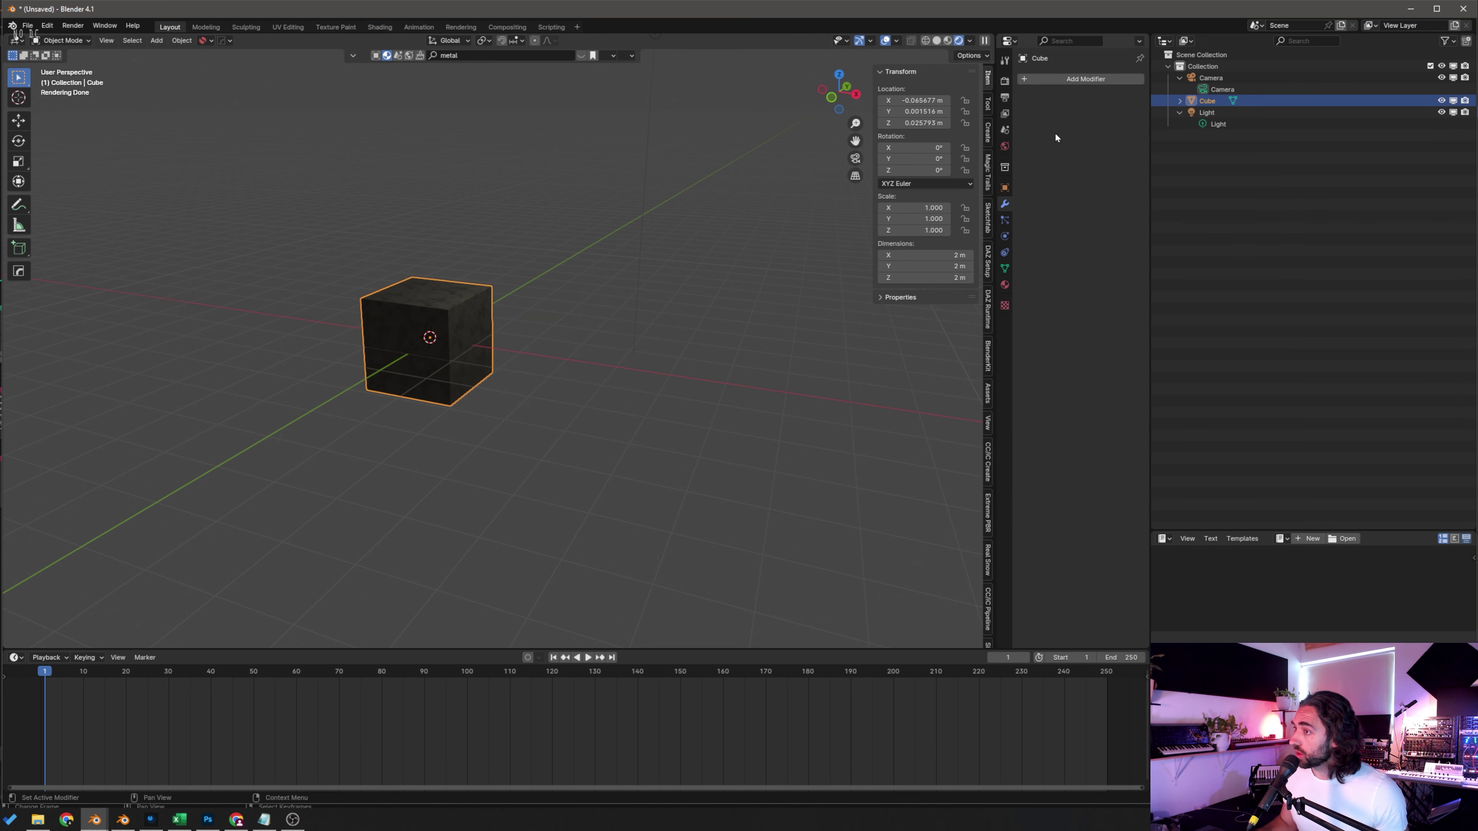
{"action": "left_click", "coordinate": [1072, 79]}
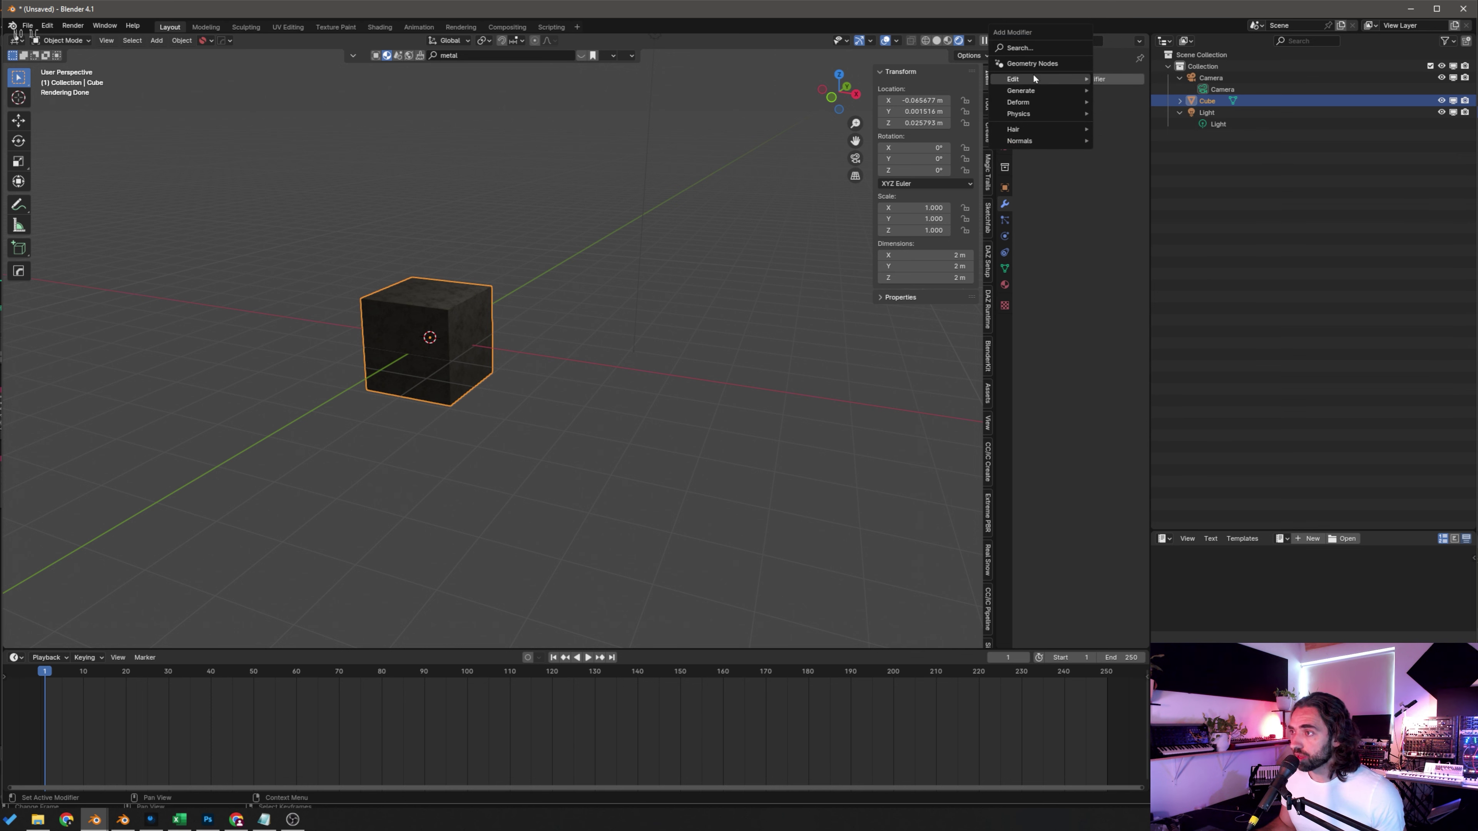
{"action": "mouse_move", "coordinate": [1033, 92]}
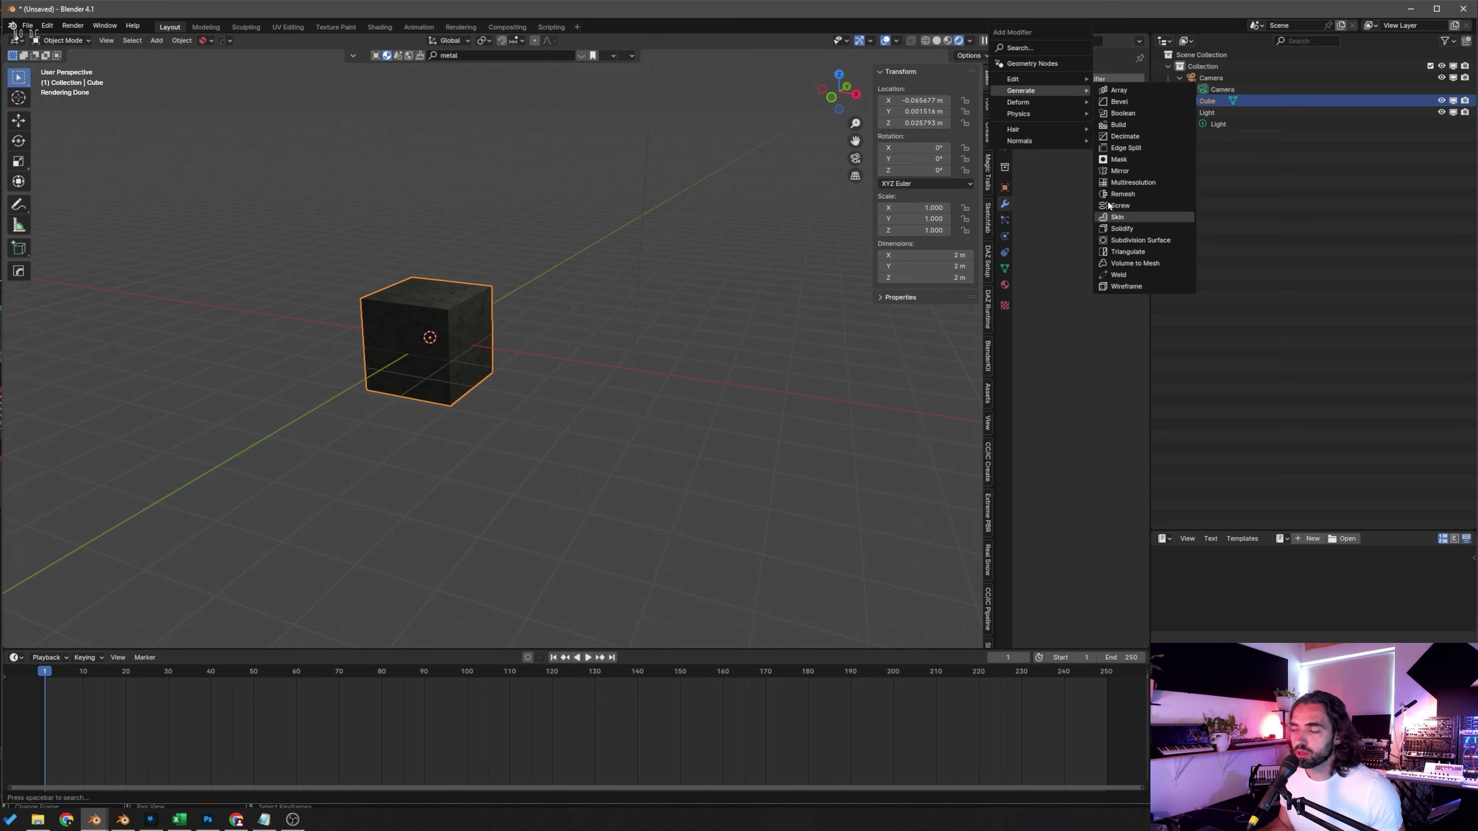
{"action": "left_click", "coordinate": [1119, 91]}
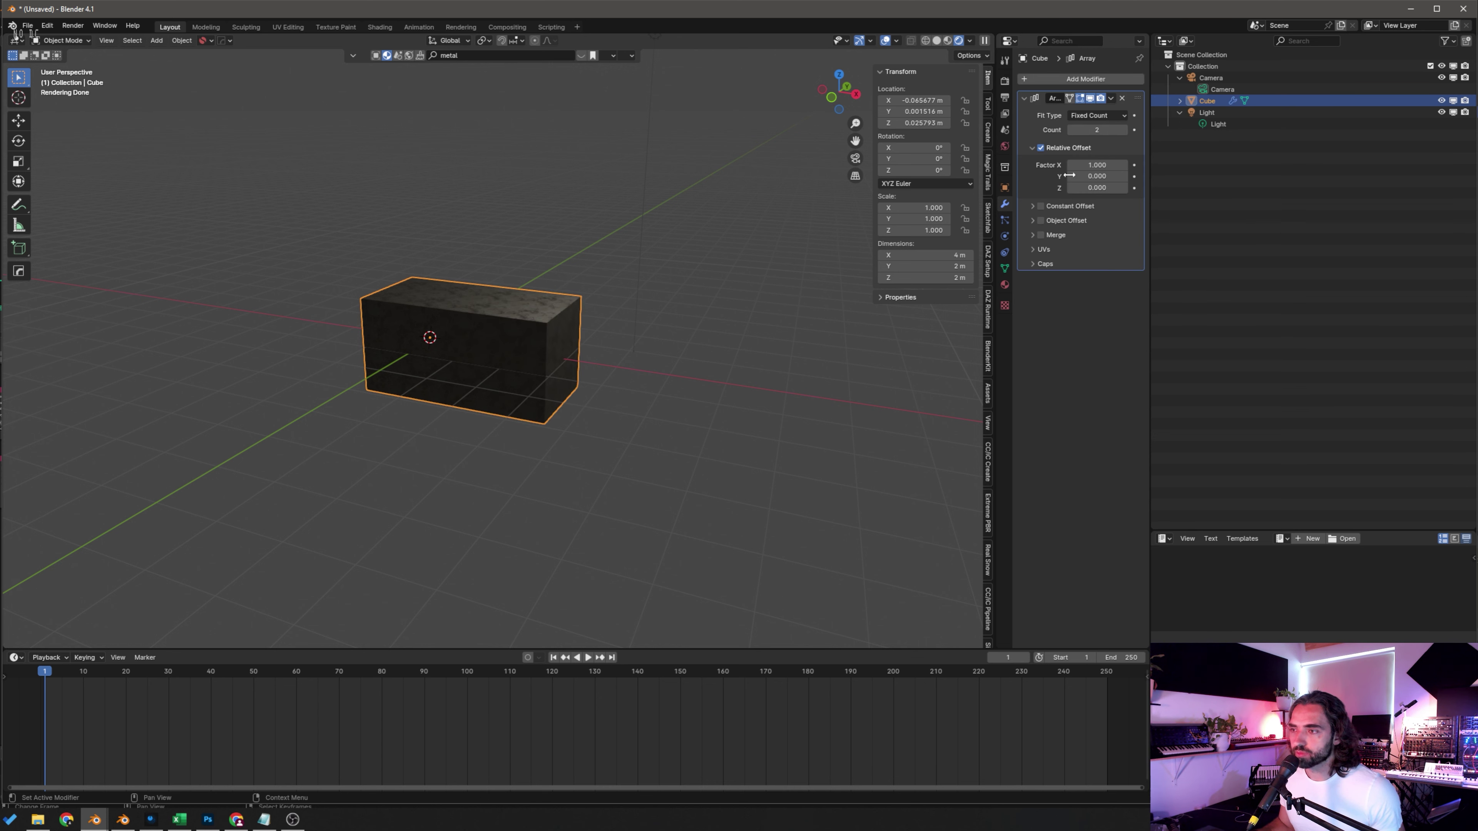
{"action": "middle_click_drag", "start_coordinate": [731, 354], "coordinate": [743, 370]}
{"action": "left_click_drag", "start_coordinate": [1097, 164], "coordinate": [1112, 165], "text": "shift"}
Step: Set the Array modifier's count to 6
{"action": "left_click", "coordinate": [1098, 129]}
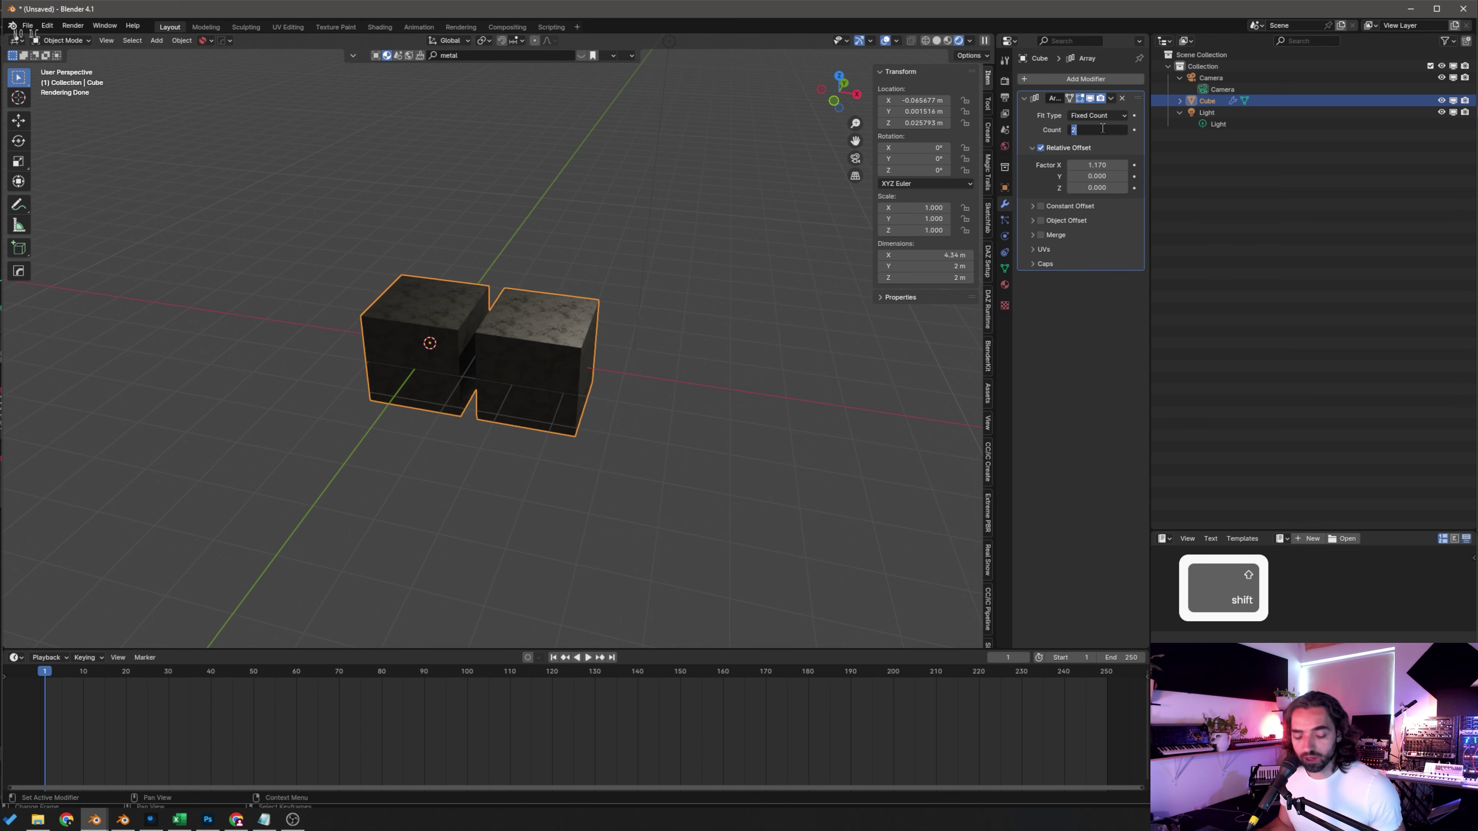
{"action": "type", "text": "6"}
{"action": "key", "text": "Return"}
{"action": "scroll", "coordinate": [839, 416], "scroll_direction": "down", "scroll_amount": 3}
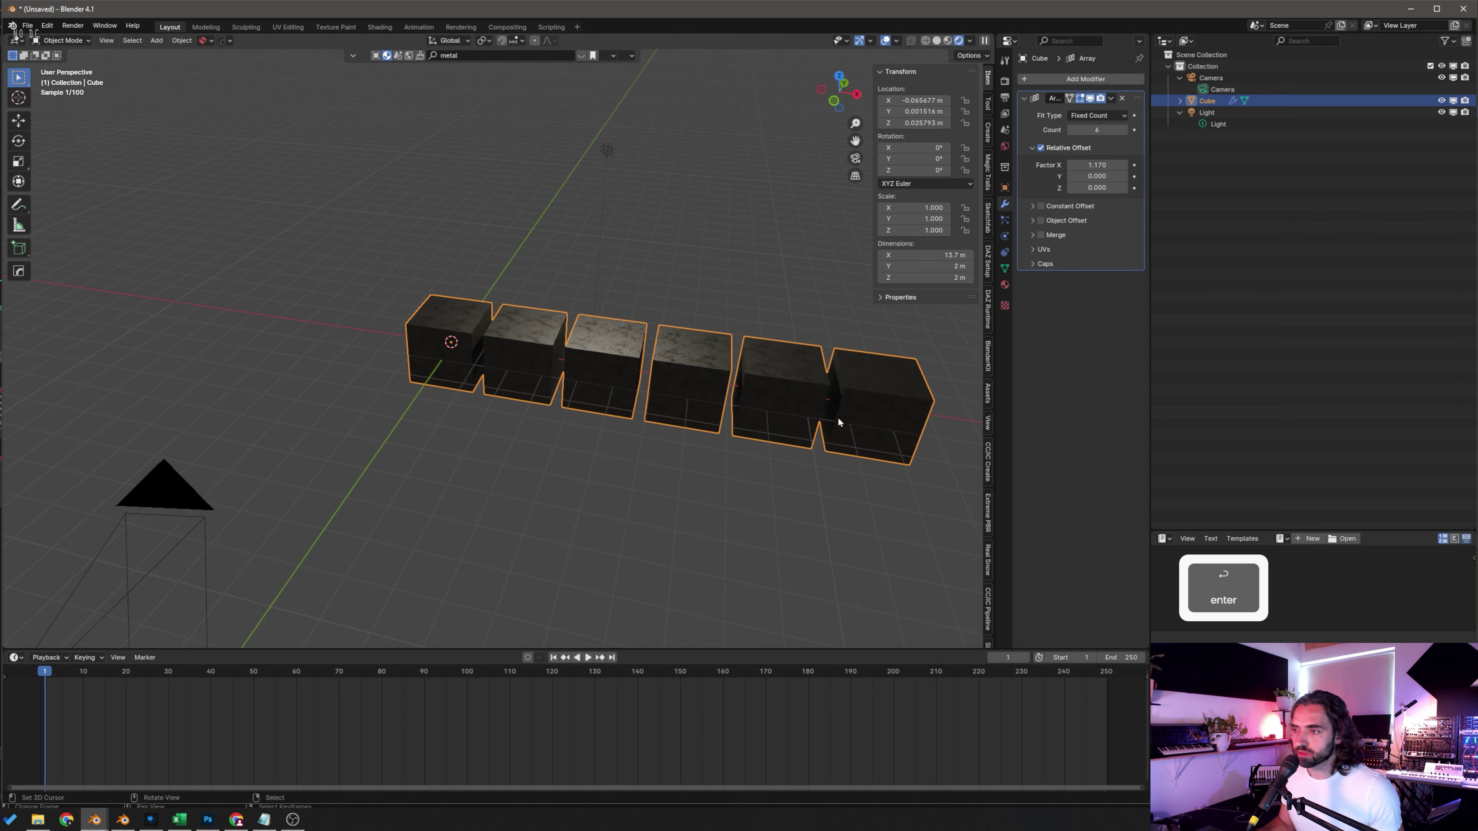
Step: Change the array count to 4 and after that to 2
{"action": "key", "text": "4"}
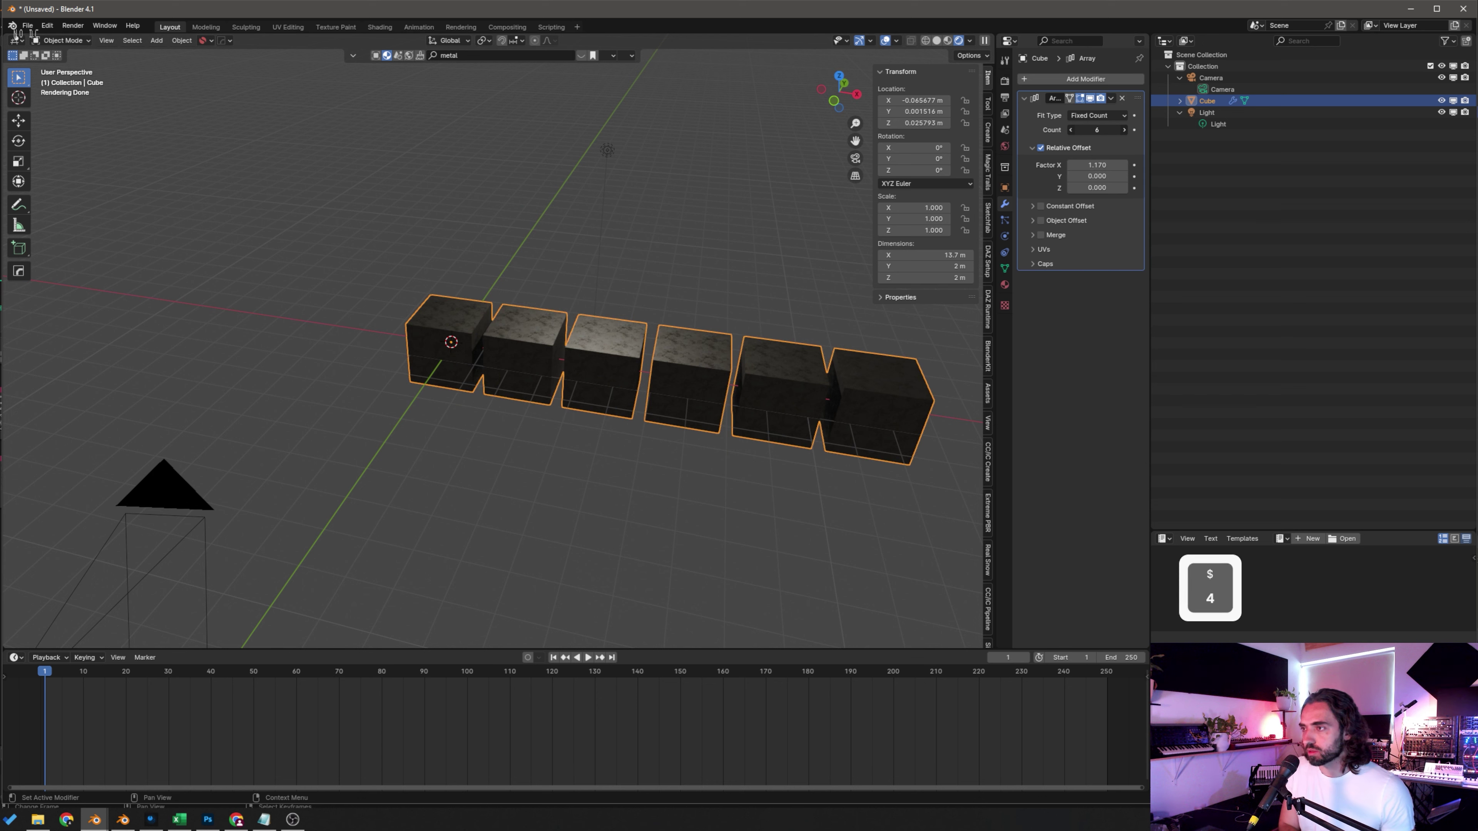
{"action": "type", "text": "4"}
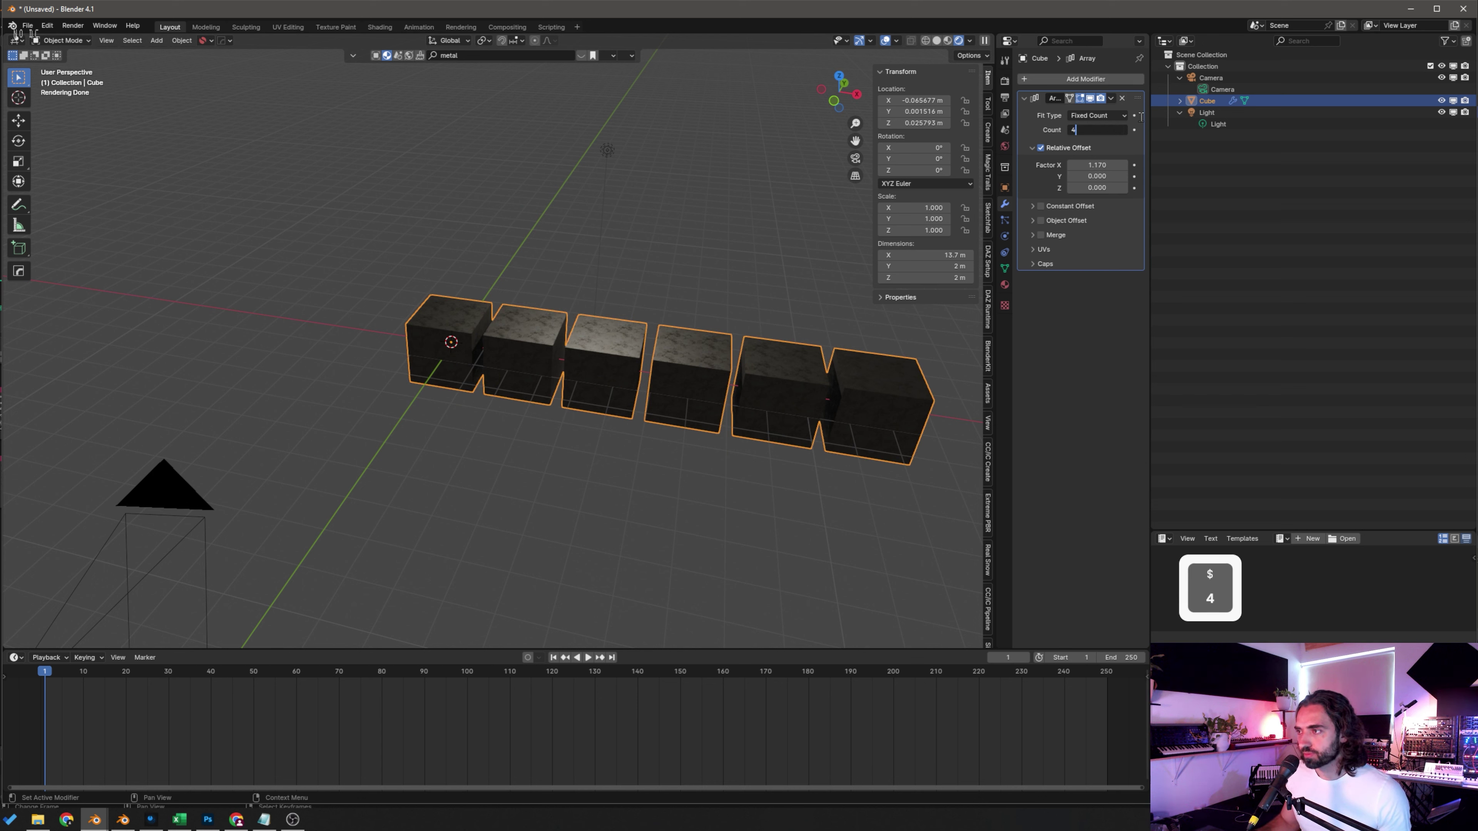
{"action": "key", "text": "Return"}
{"action": "left_click", "coordinate": [1091, 130]}
{"action": "type", "text": "2"}
{"action": "key", "text": "Return"}
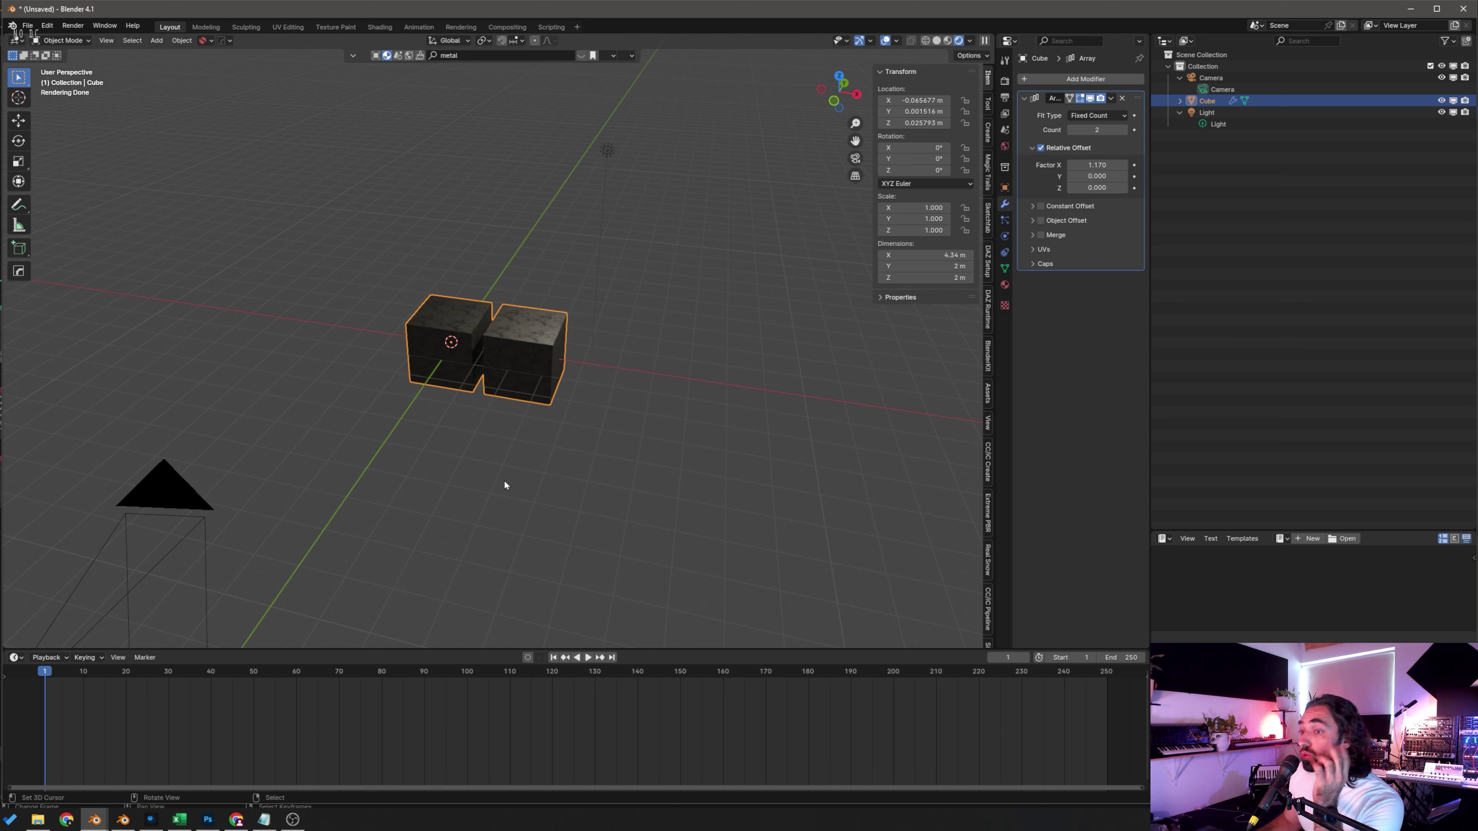
Step: Remove the Array modifier from the cube and add a Bevel modifier in its place
{"action": "left_click", "coordinate": [1121, 99]}
{"action": "left_click", "coordinate": [1101, 82]}
{"action": "mouse_move", "coordinate": [1091, 87]}
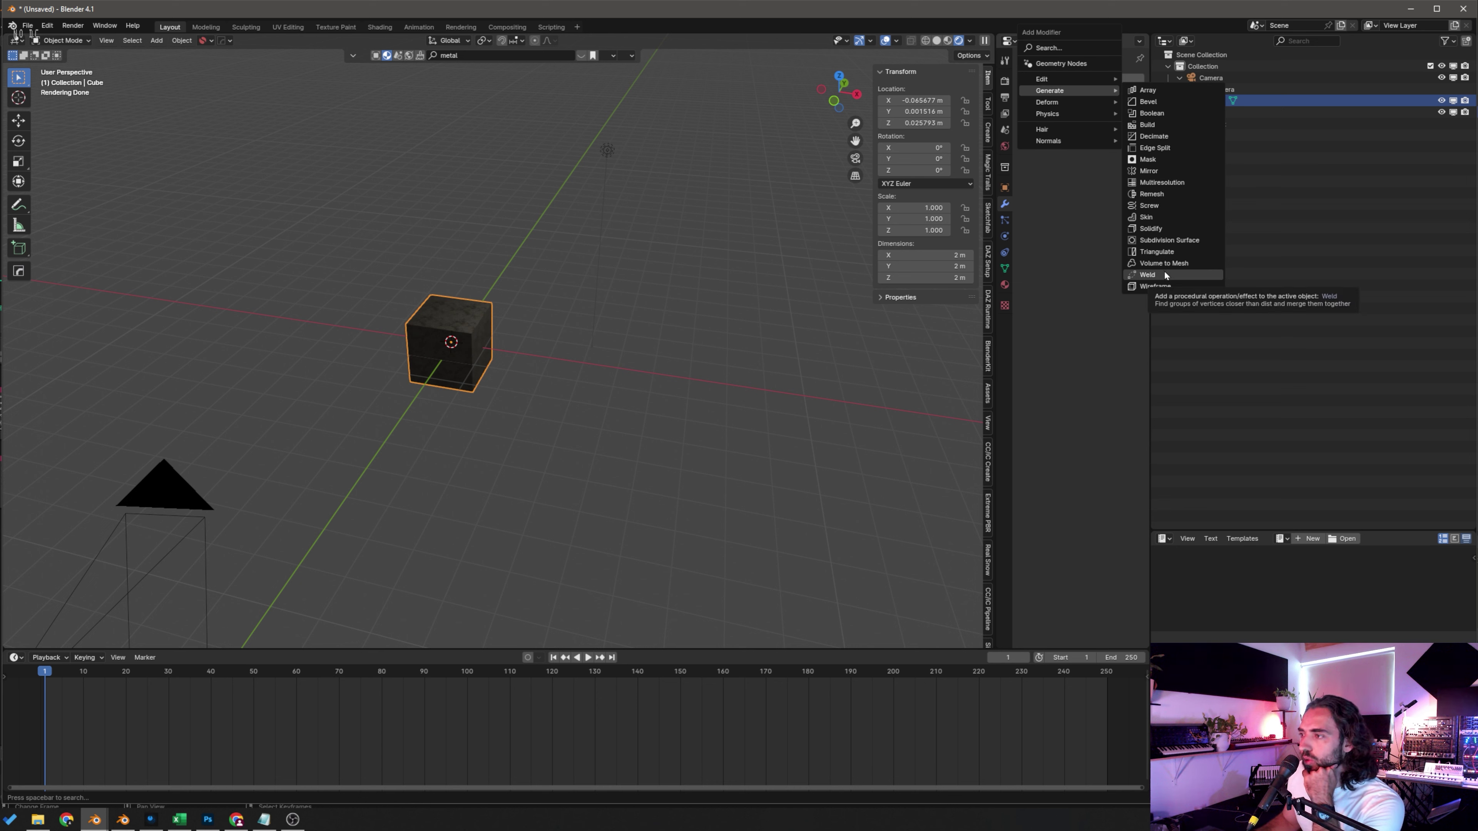
{"action": "left_click", "coordinate": [1165, 102]}
{"action": "scroll", "coordinate": [431, 432], "scroll_direction": "up", "scroll_amount": 5}
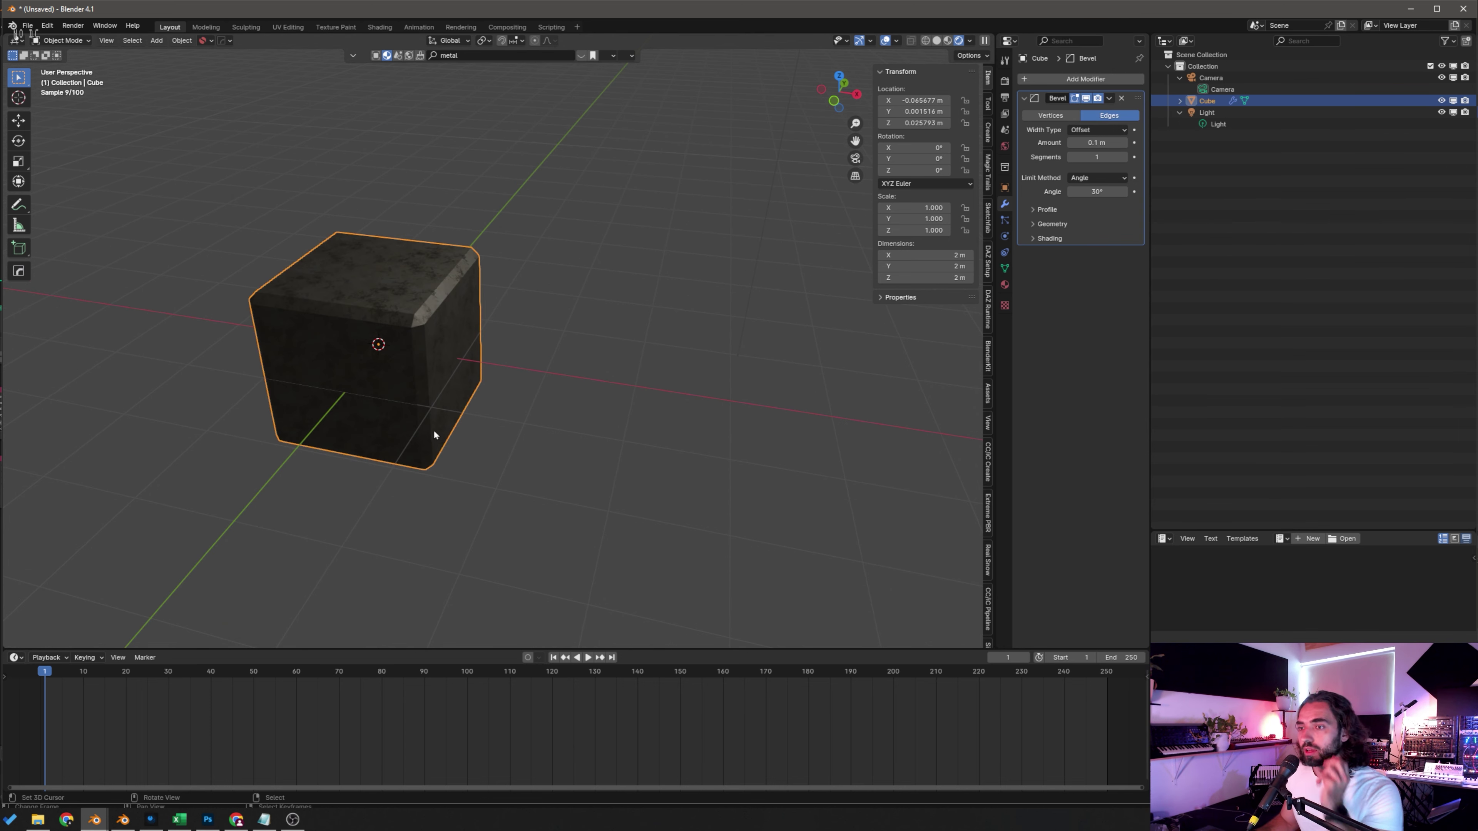
{"action": "middle_click_drag", "start_coordinate": [435, 429], "coordinate": [643, 452], "text": "shift"}
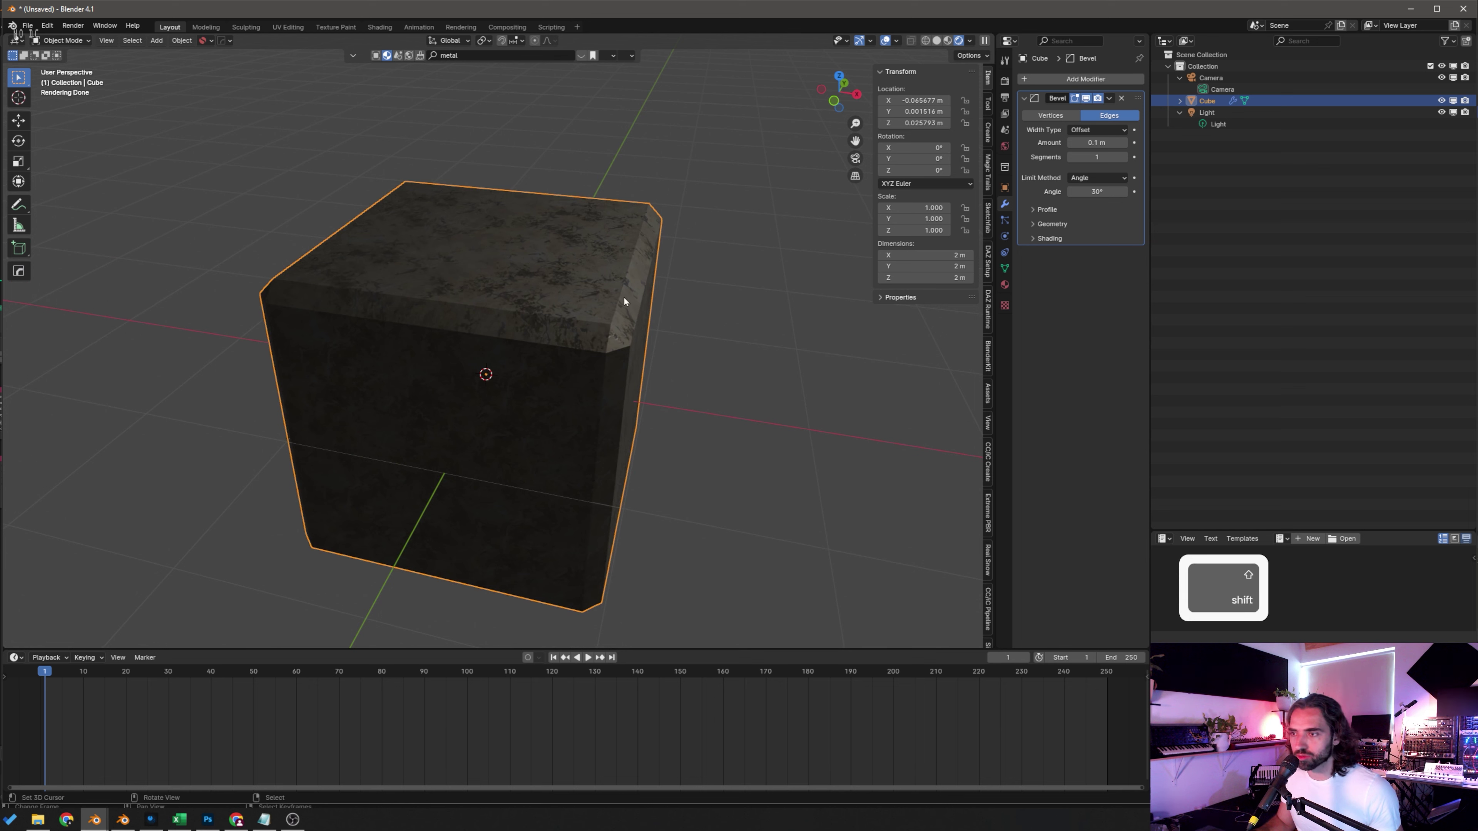
Step: Set the cube's bevel to 3 segments and an amount of 0.02 m
{"action": "left_click", "coordinate": [1106, 155]}
{"action": "type", "text": "3"}
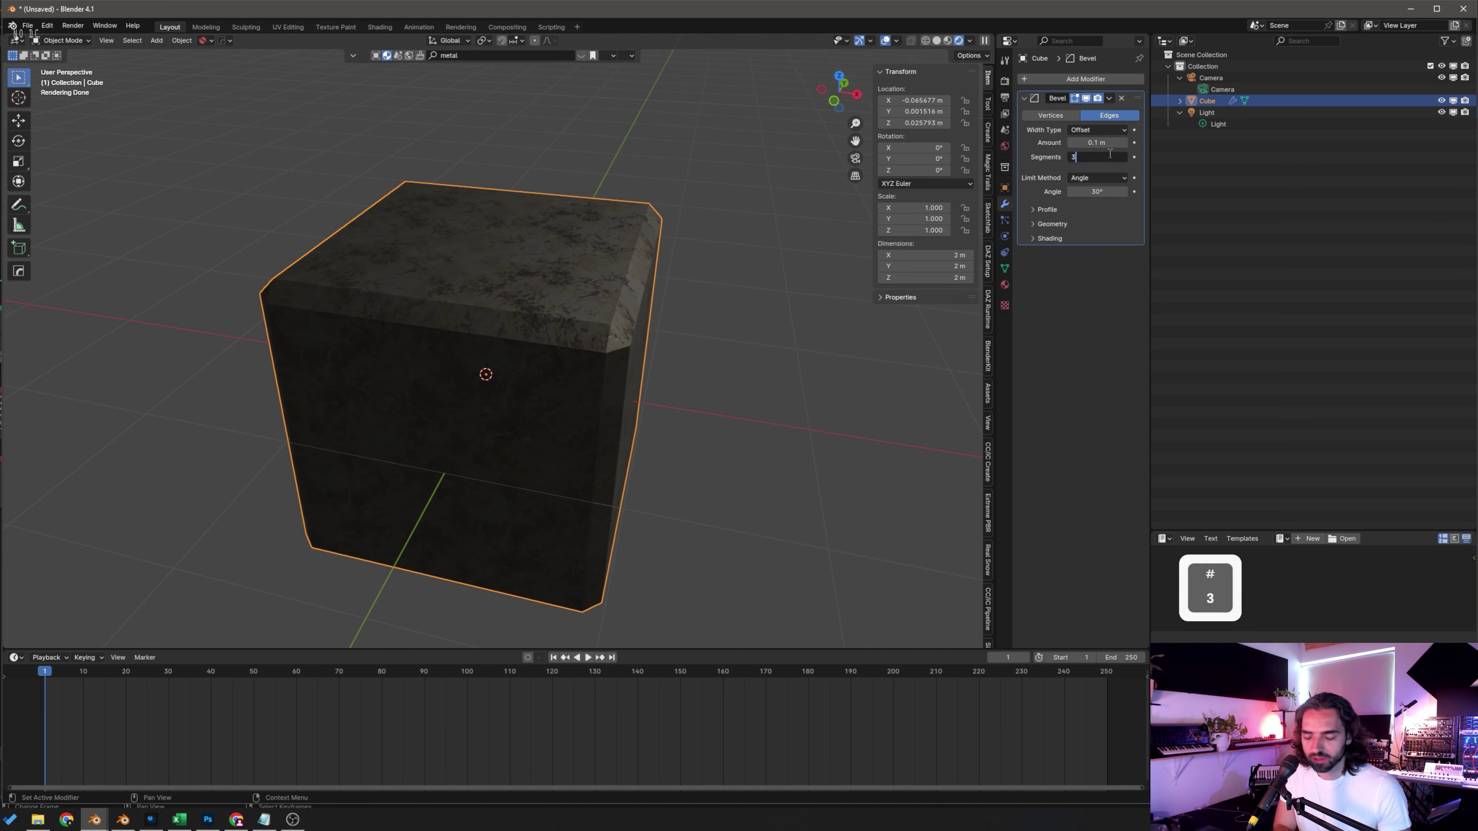
{"action": "key", "text": "Return"}
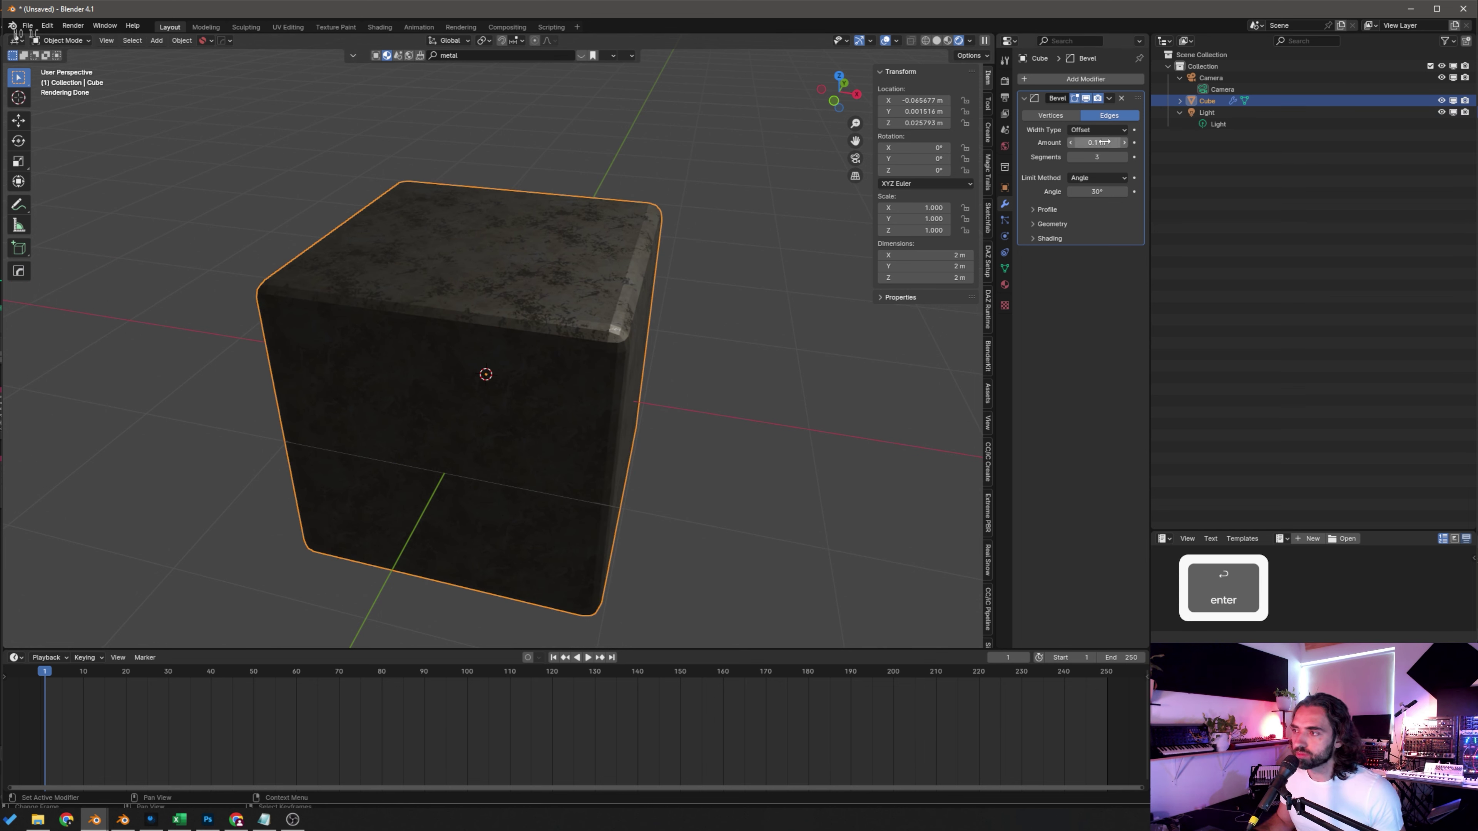
{"action": "left_click", "coordinate": [1105, 142]}
{"action": "type", "text": "0.02"}
{"action": "key", "text": "Return"}
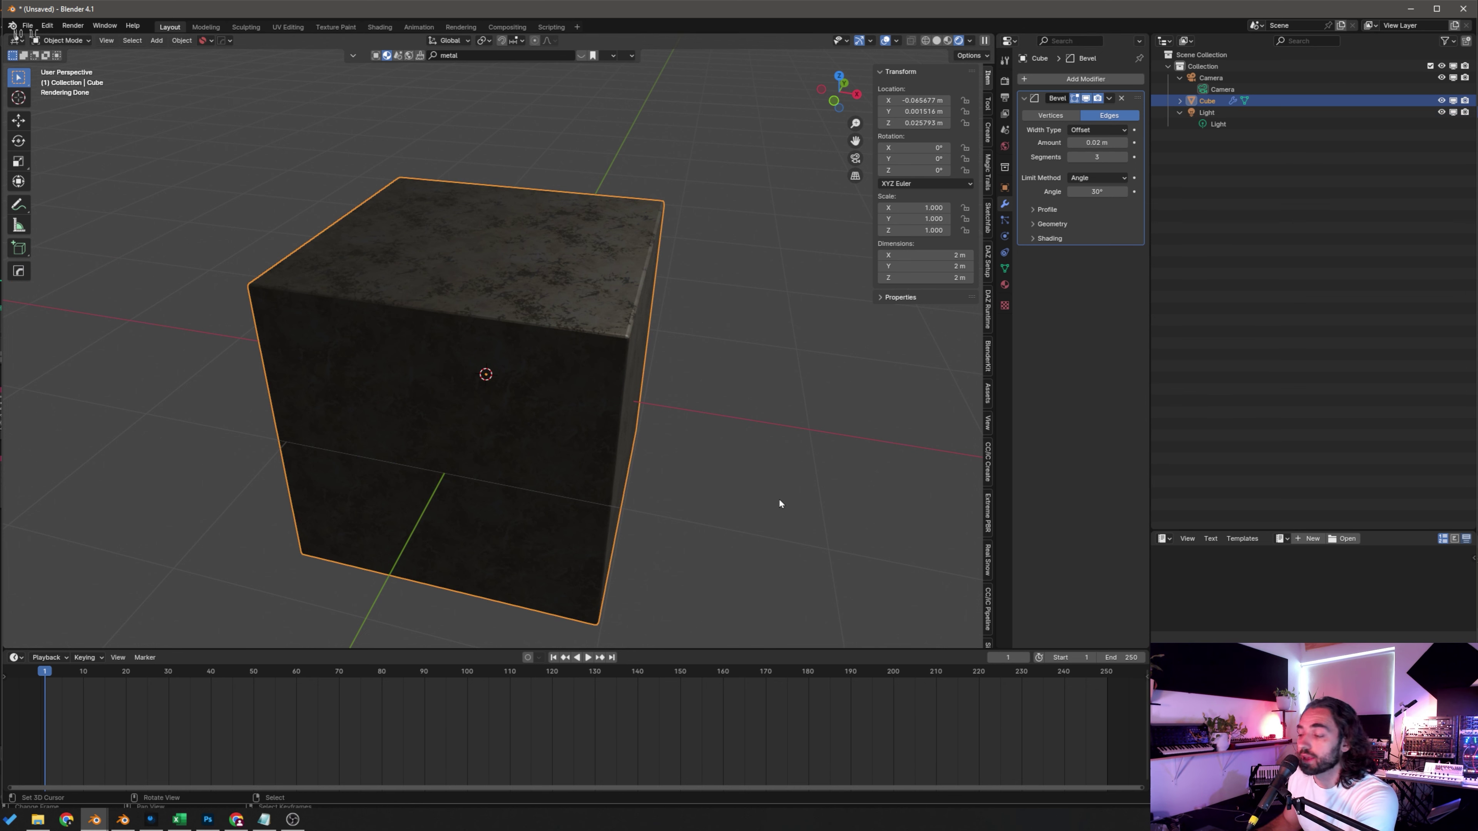
{"action": "scroll", "coordinate": [774, 507], "scroll_direction": "down", "scroll_amount": 1}
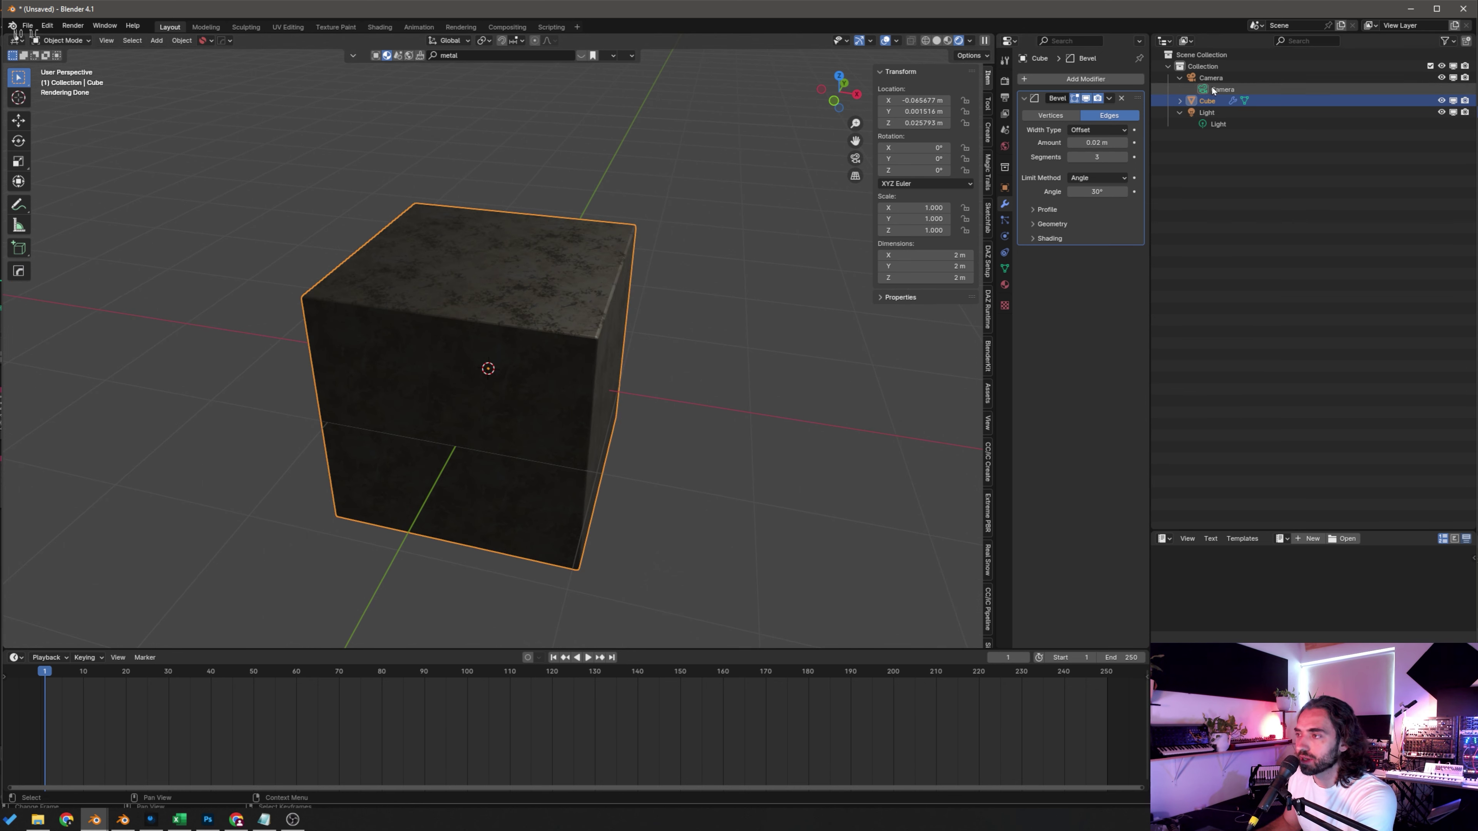
Step: Remove the Bevel modifier from the cube and browse the available modifier categories
{"action": "left_click", "coordinate": [1122, 98]}
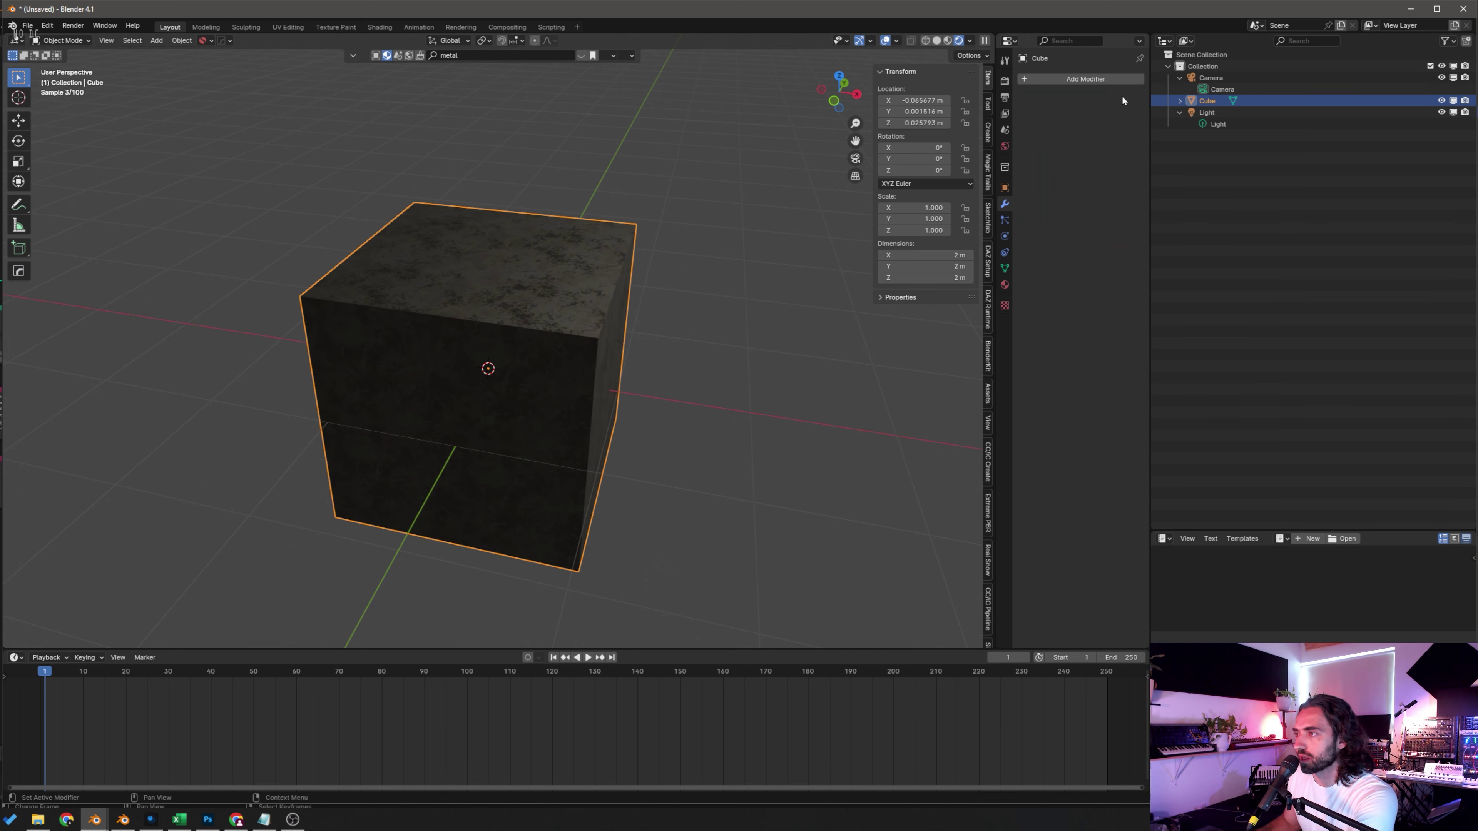
{"action": "left_click", "coordinate": [1099, 80]}
{"action": "mouse_move", "coordinate": [1099, 81]}
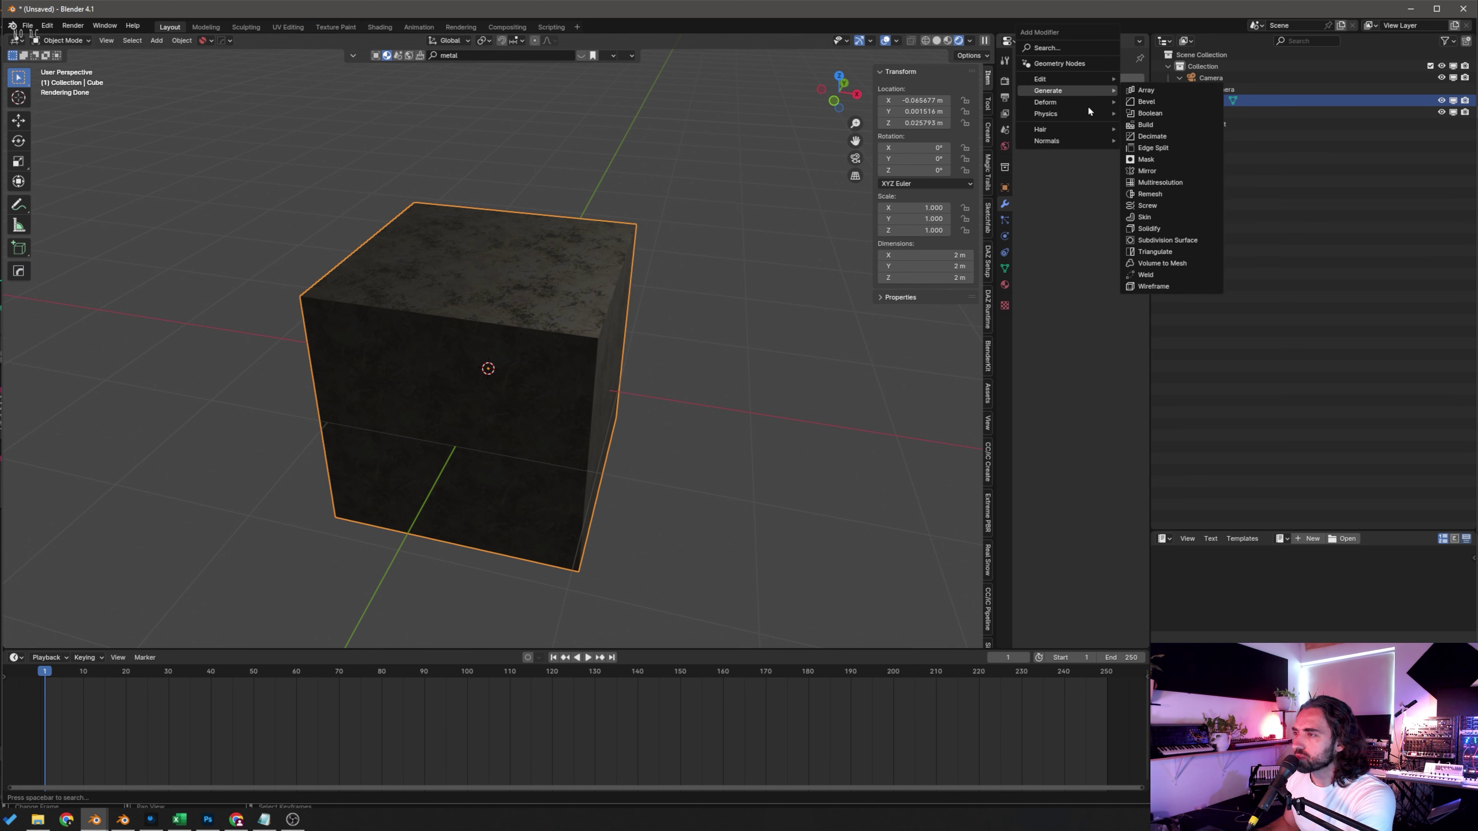
{"action": "mouse_move", "coordinate": [1058, 104]}
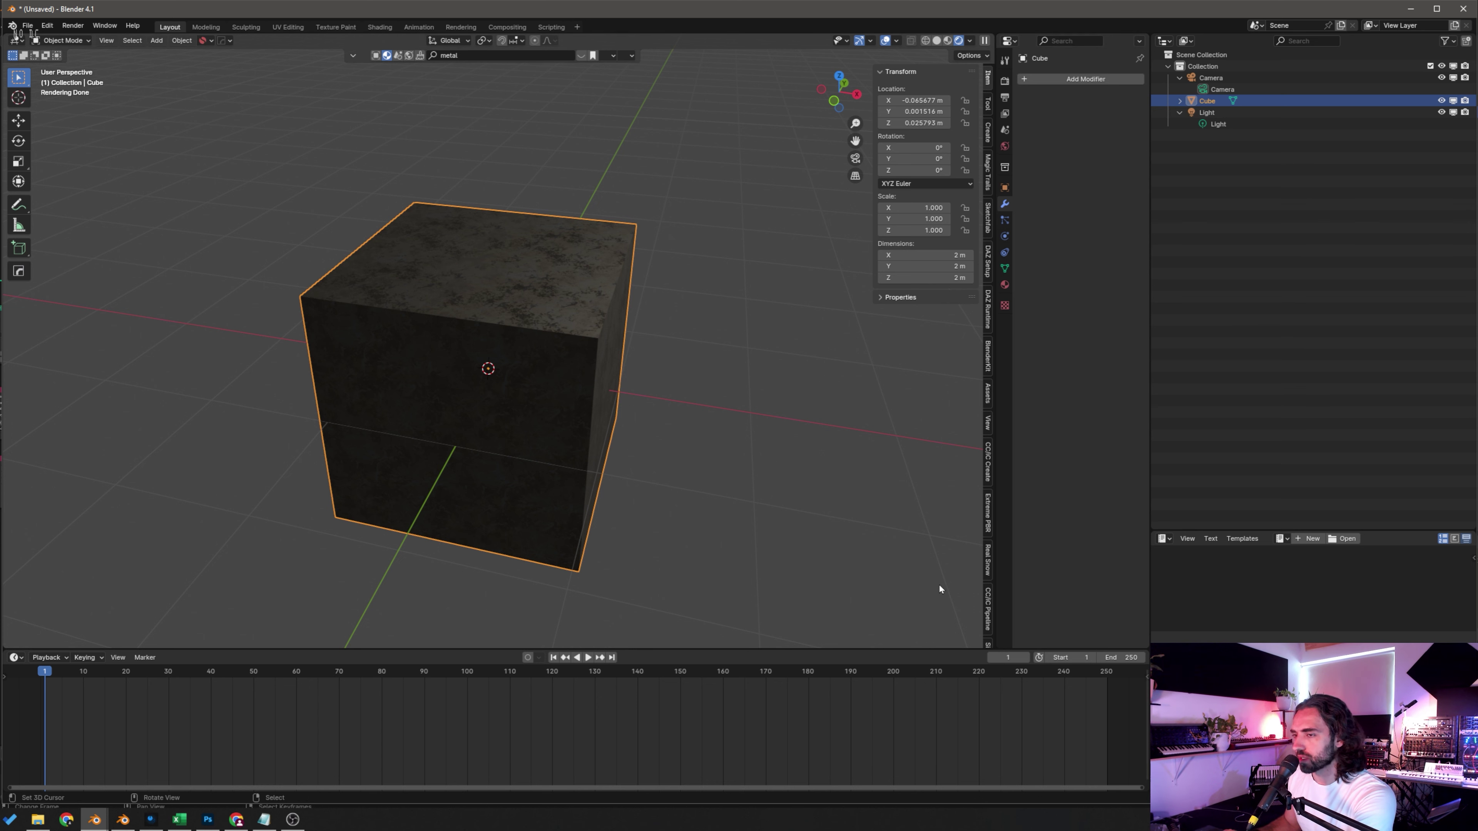
{"action": "left_click", "coordinate": [730, 382]}
{"action": "scroll", "coordinate": [692, 345], "scroll_direction": "down", "scroll_amount": 5}
{"action": "scroll", "coordinate": [623, 375], "scroll_direction": "up", "scroll_amount": 6}
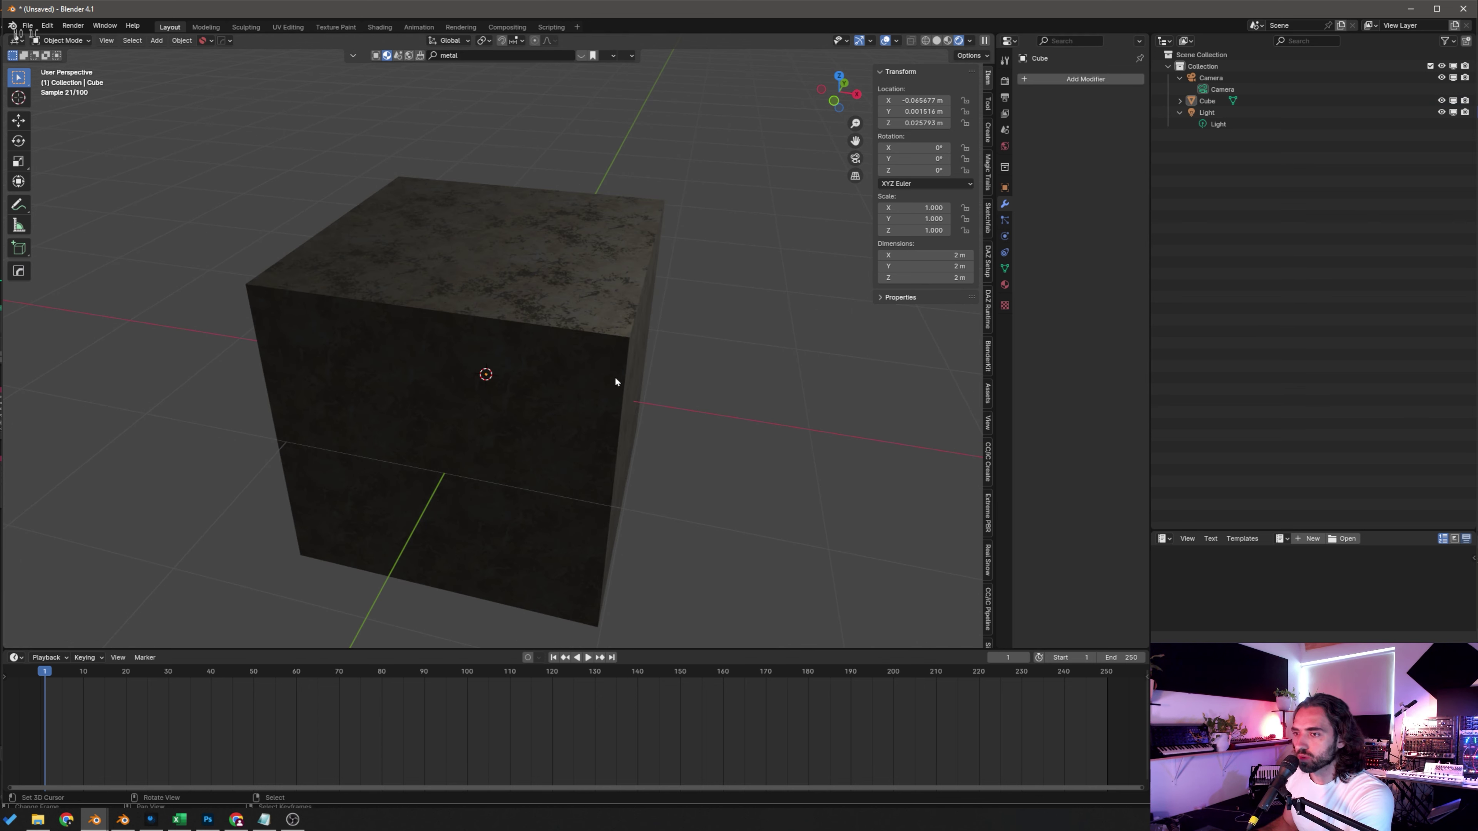
{"action": "scroll", "coordinate": [616, 381], "scroll_direction": "down", "scroll_amount": 4}
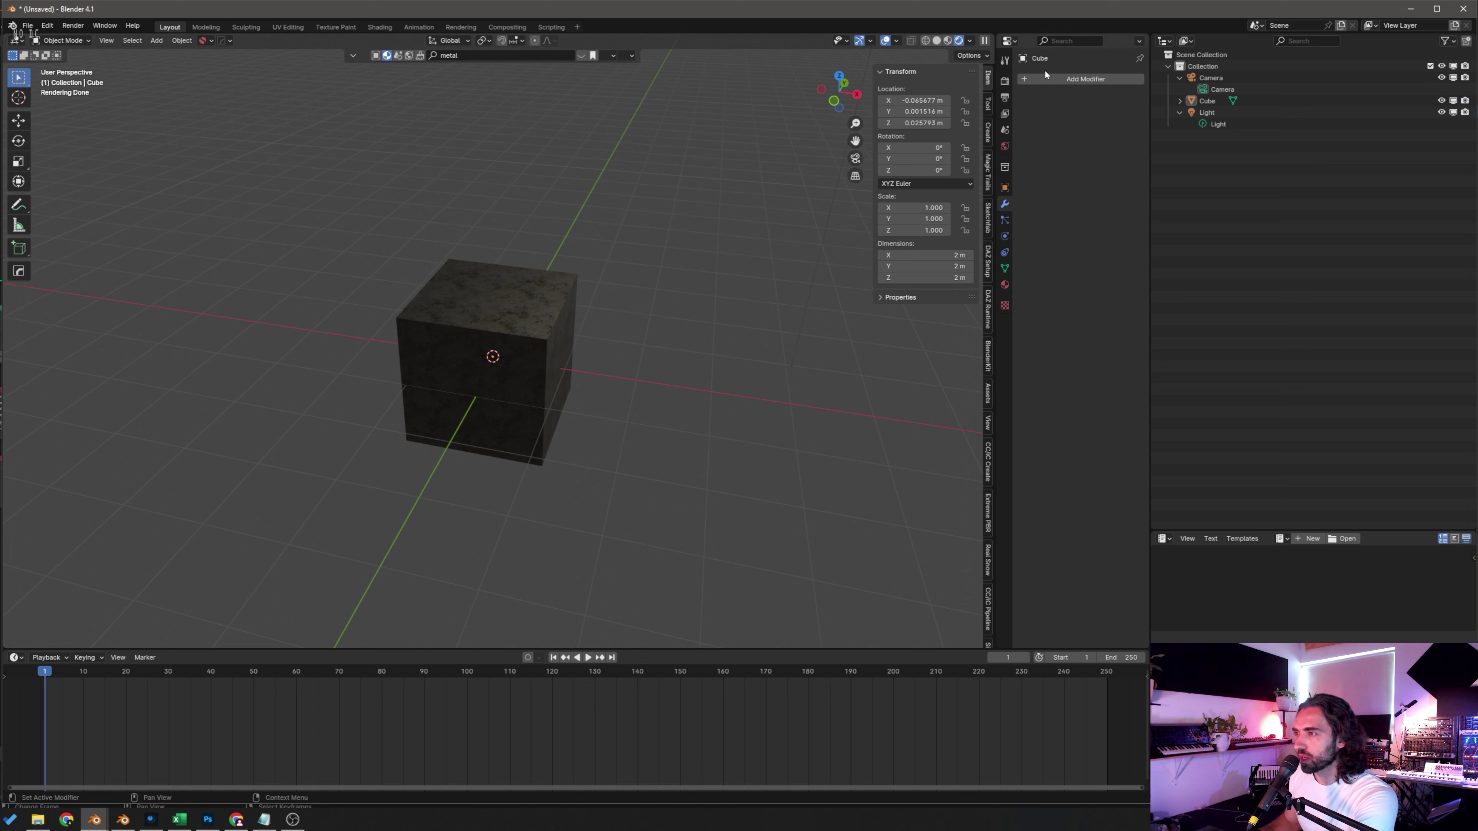
{"action": "left_click", "coordinate": [1053, 80]}
{"action": "mouse_move", "coordinate": [1047, 92]}
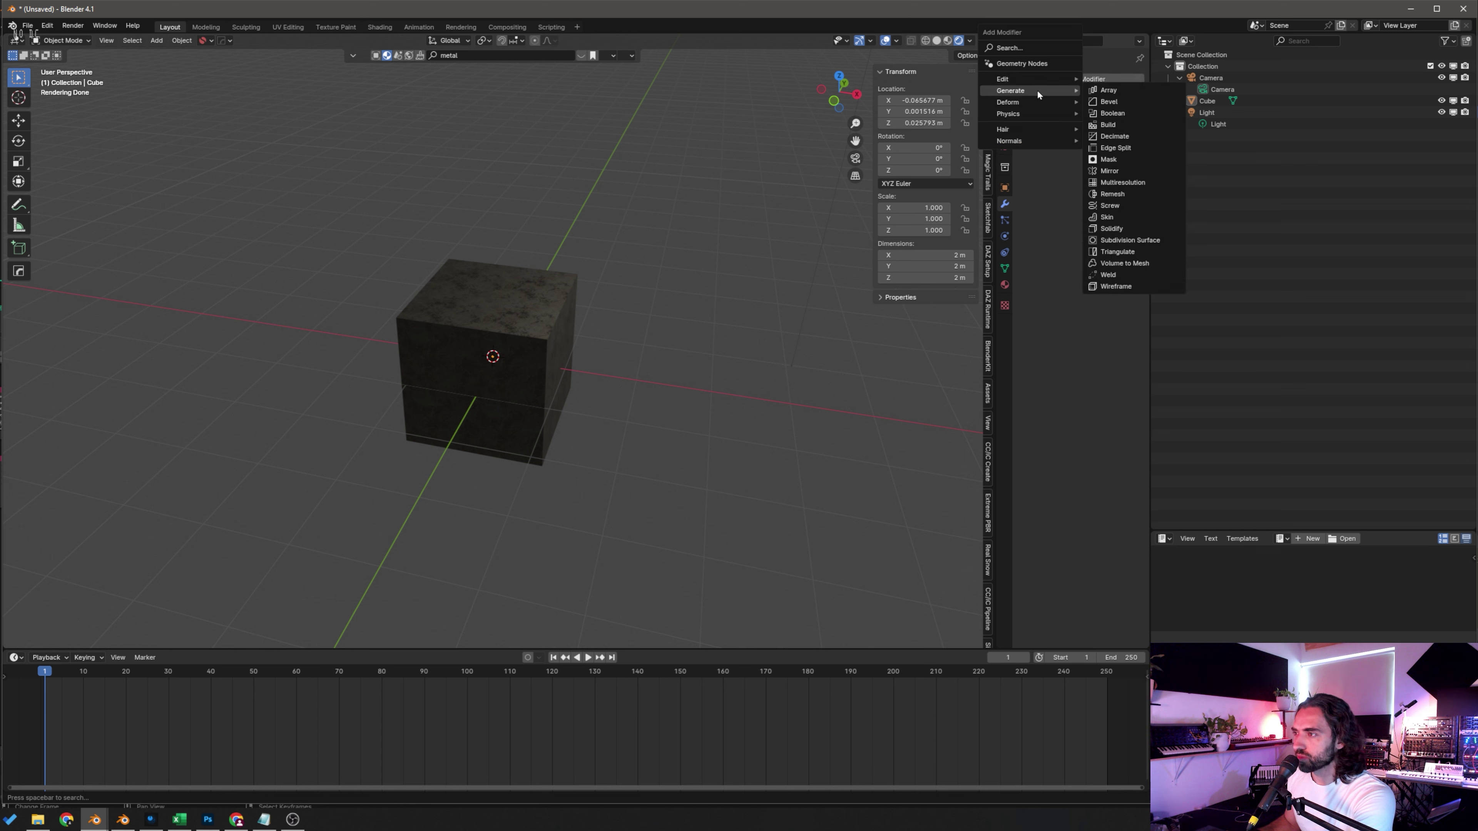
{"action": "key", "text": "Escape"}
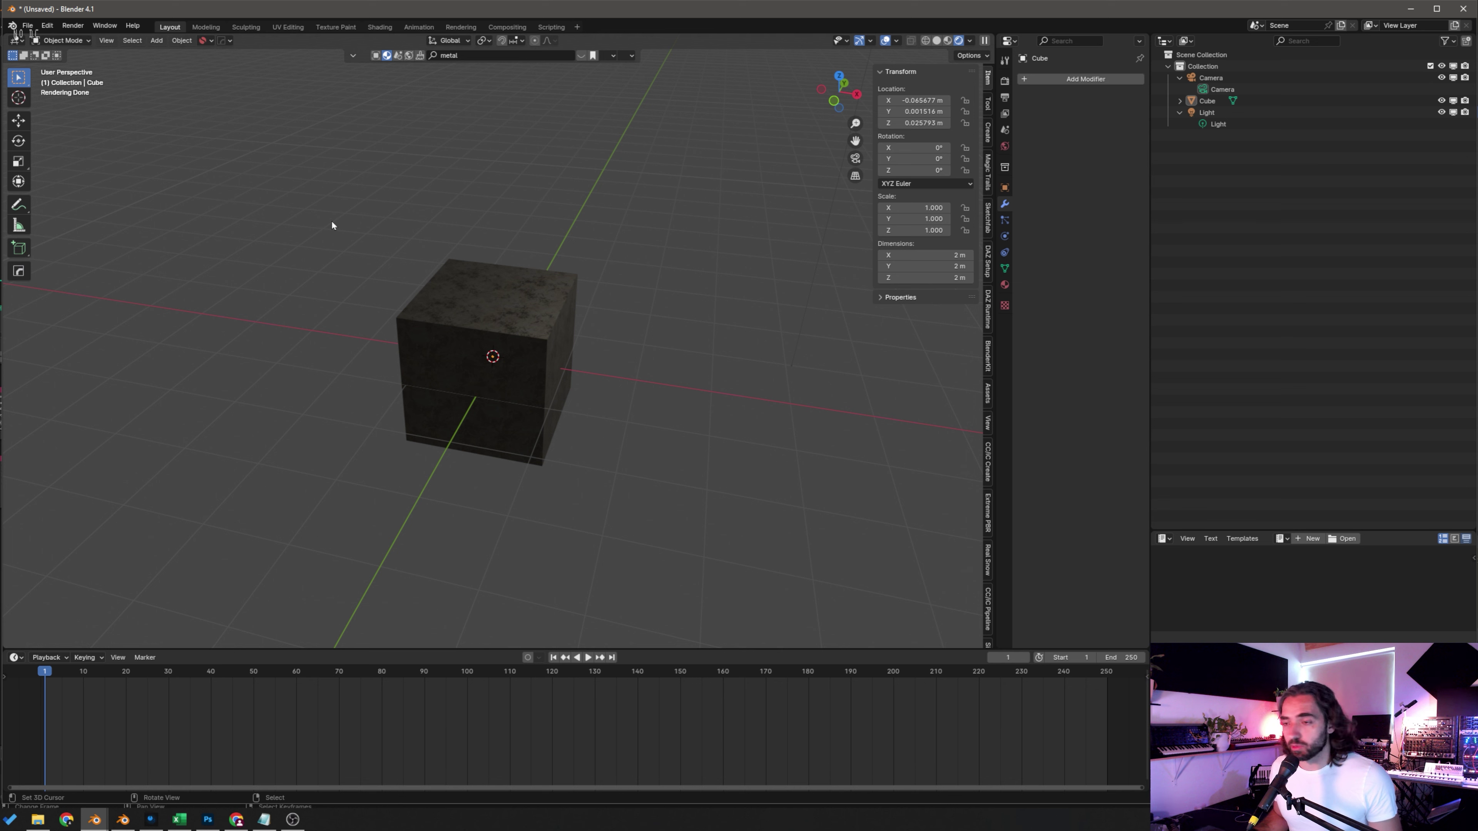
Step: Delete the metal cube from the scene
{"action": "left_click", "coordinate": [525, 333]}
{"action": "right_click", "coordinate": [526, 332]}
{"action": "key", "text": "x"}
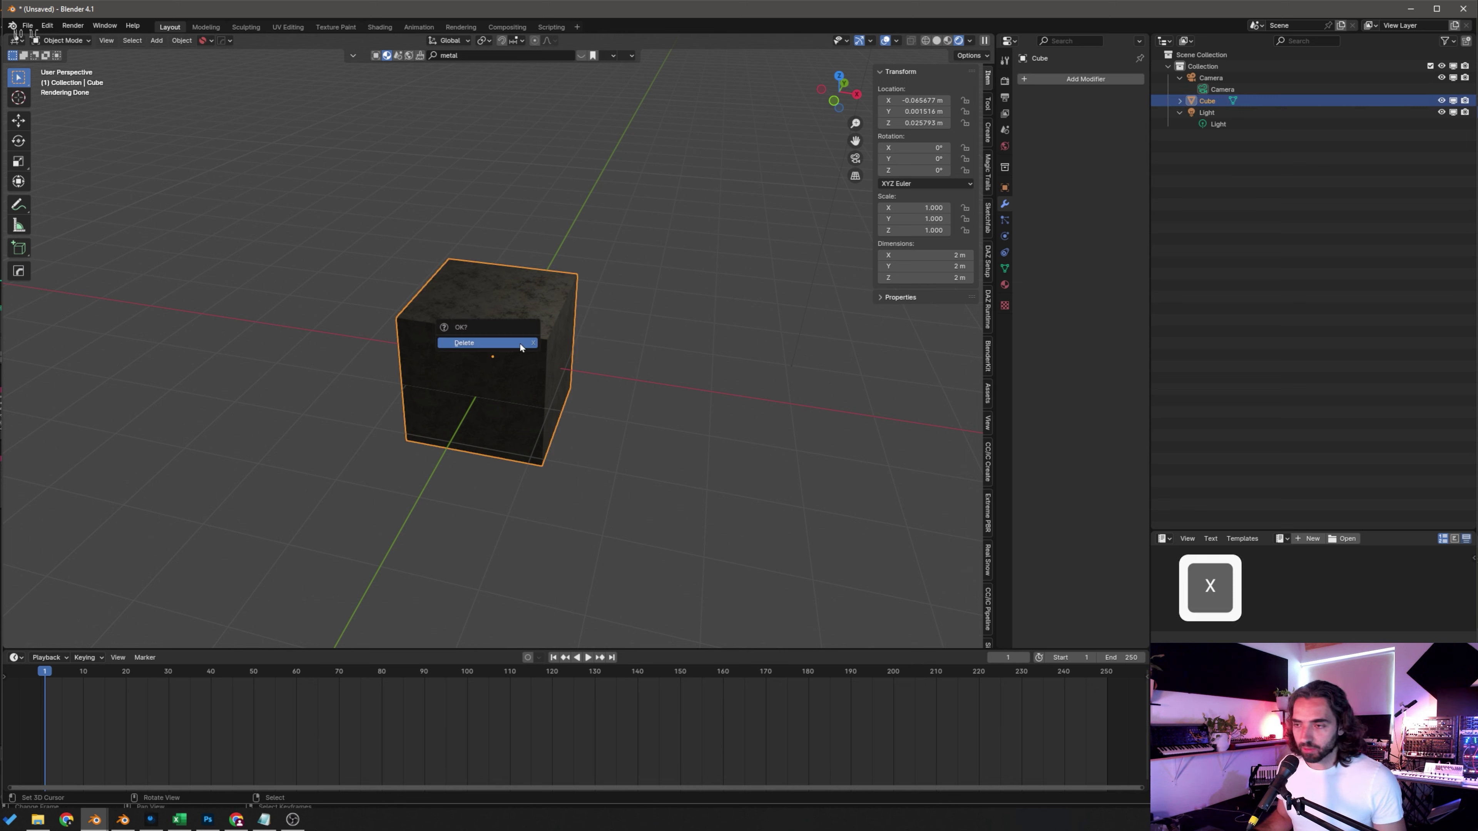
{"action": "left_click", "coordinate": [512, 344]}
Step: Reset the 3D cursor to the world origin and add a UV sphere there, scaled to about 0.6
{"action": "key", "text": "shift+a"}
{"action": "mouse_move", "coordinate": [489, 350]}
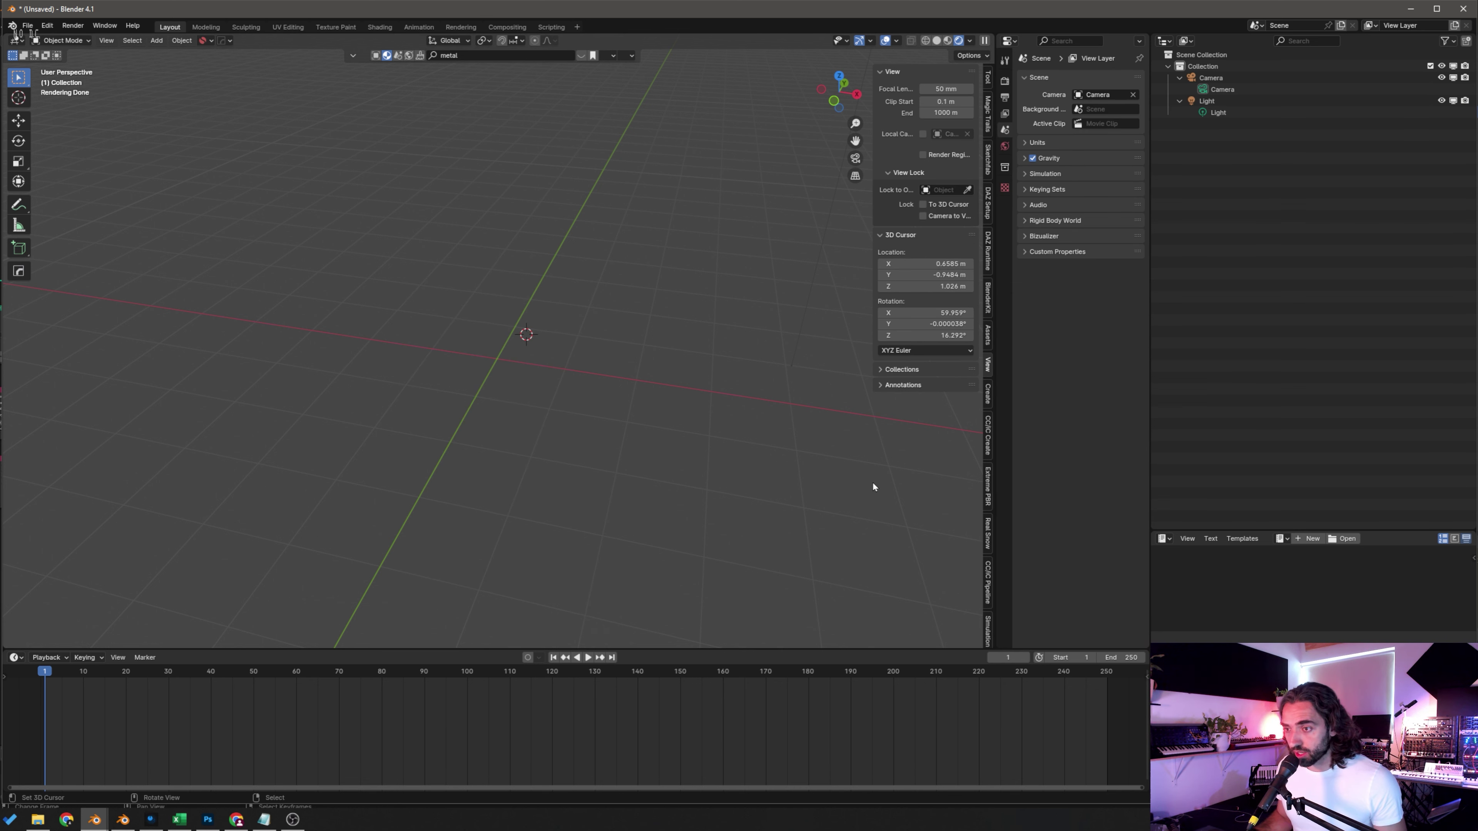
{"action": "key", "text": "shift+c"}
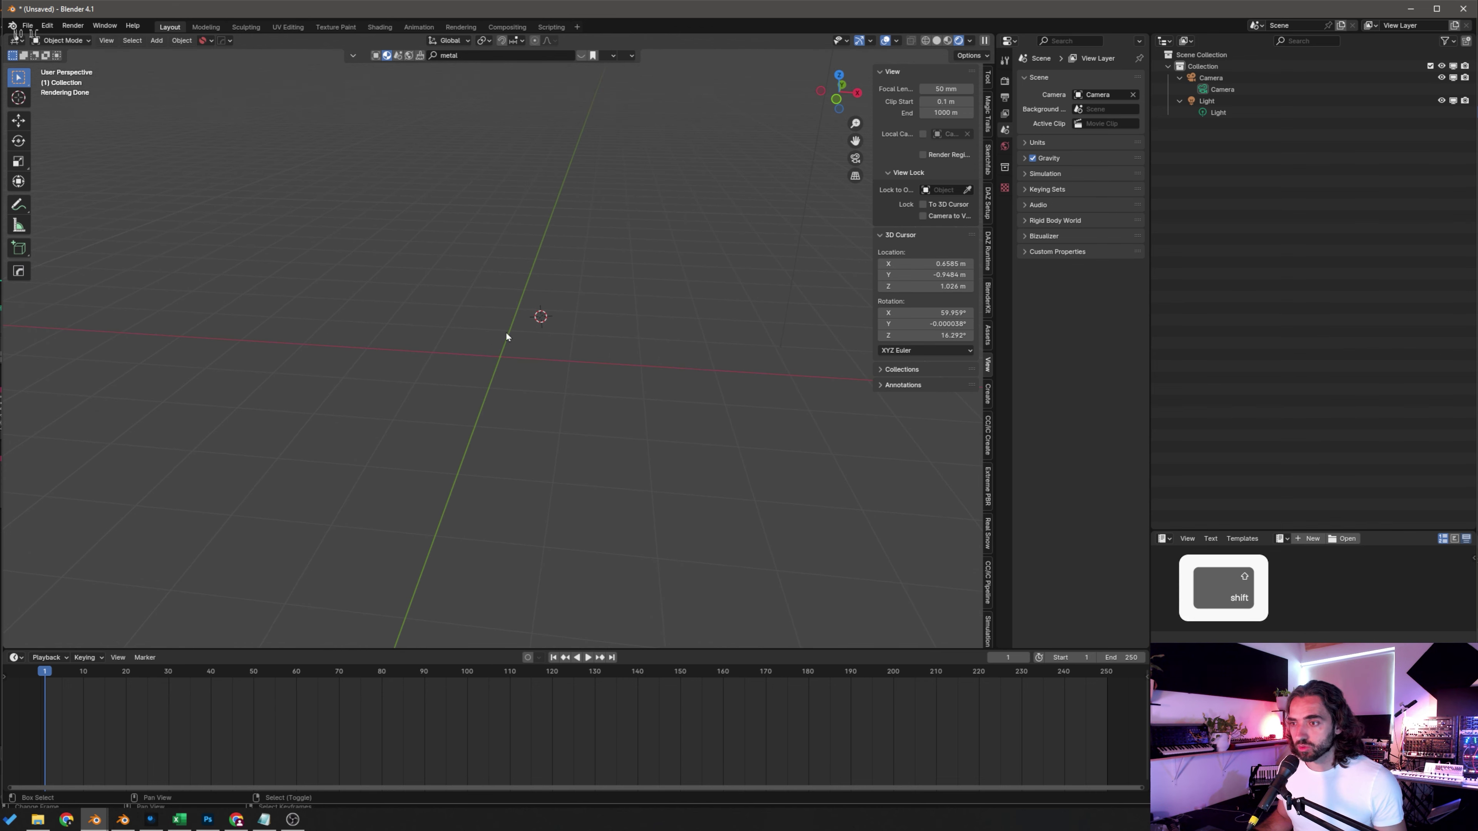
{"action": "key", "text": "shift+a"}
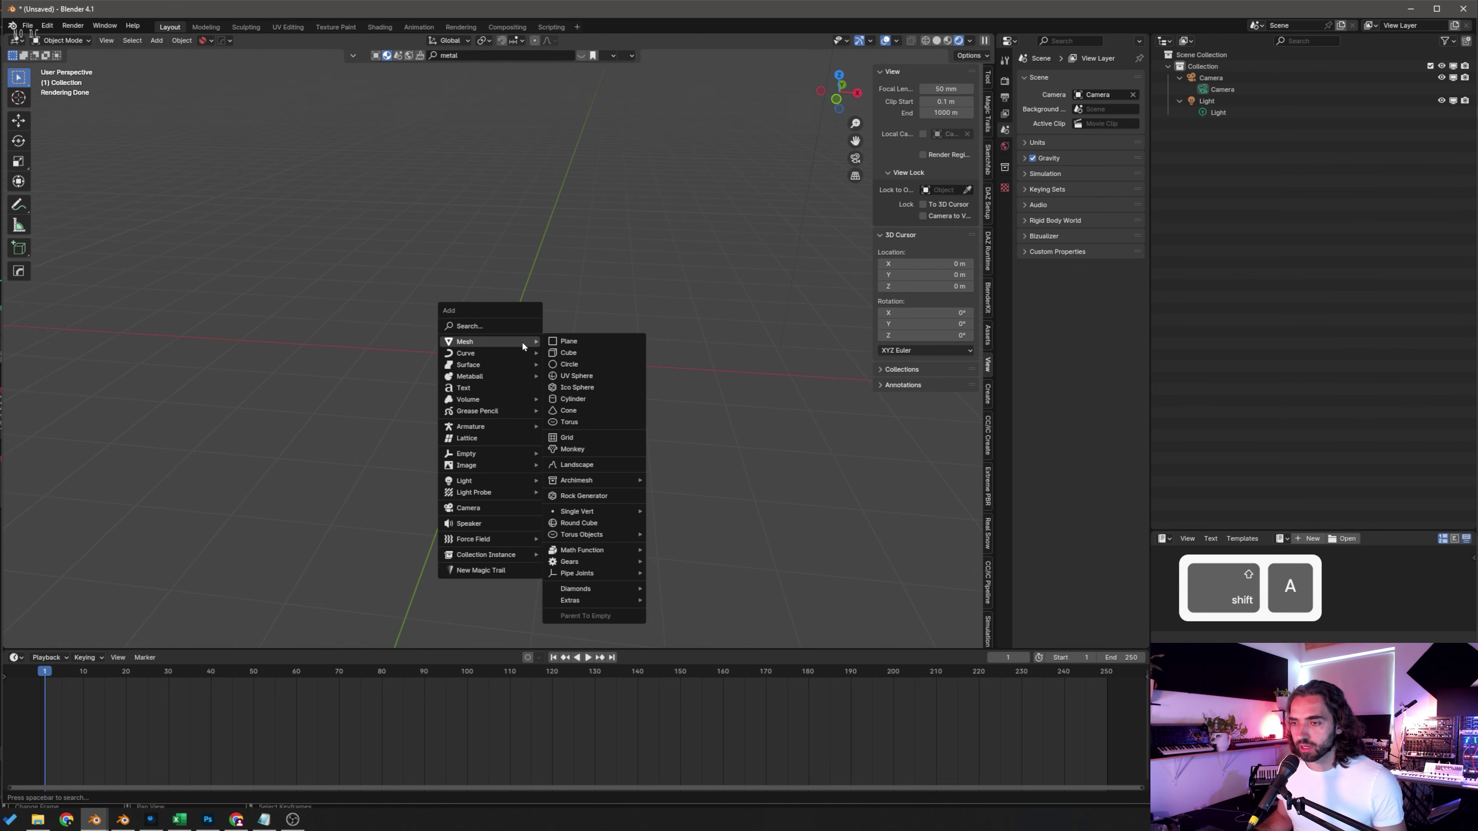
{"action": "left_click", "coordinate": [613, 377]}
{"action": "key", "text": "s"}
{"action": "left_click", "coordinate": [645, 401]}
{"action": "key", "text": "g"}
{"action": "left_click", "coordinate": [645, 401]}
{"action": "scroll", "coordinate": [646, 402], "scroll_direction": "up", "scroll_amount": 3}
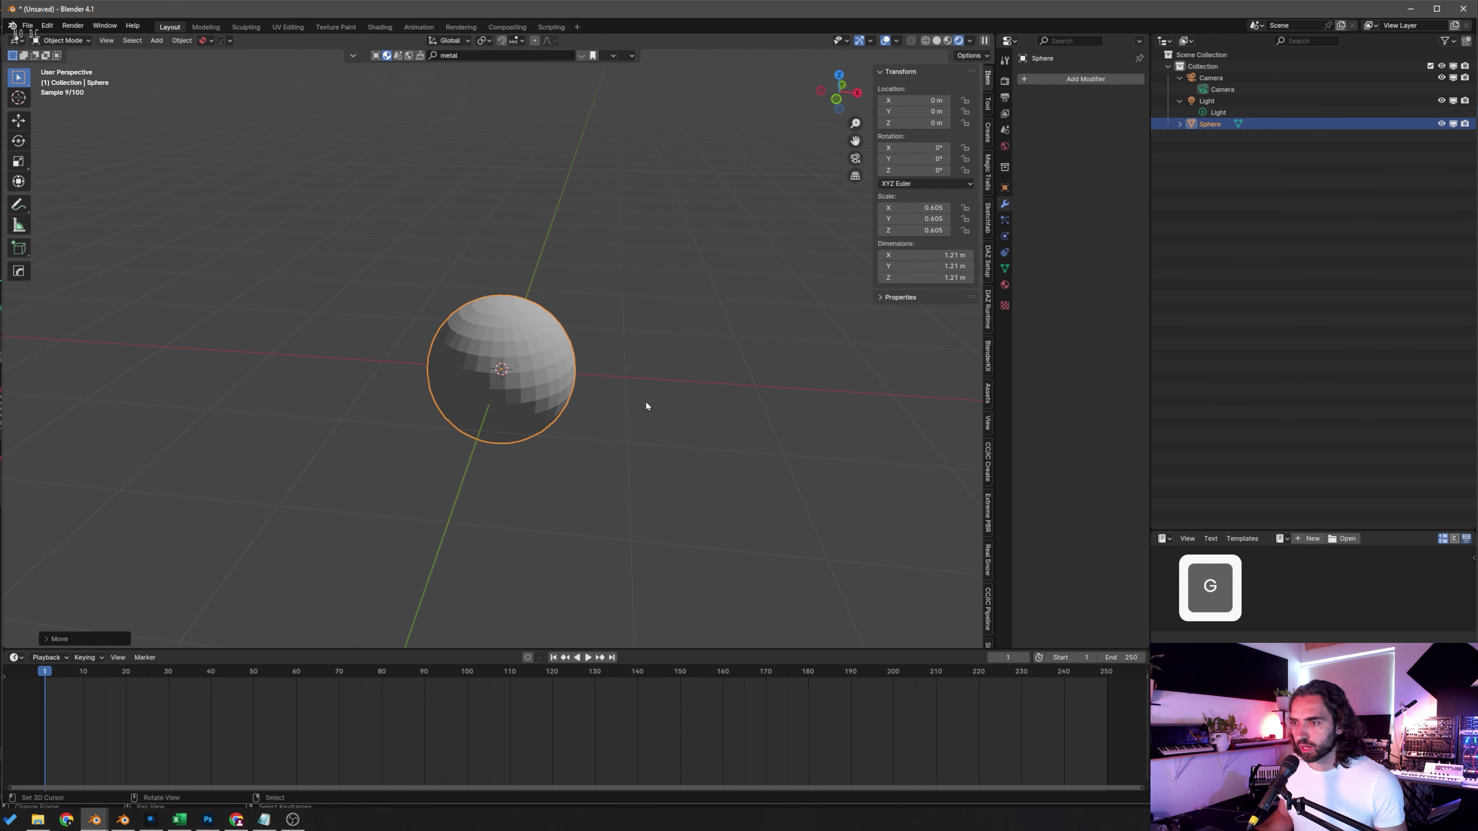
Step: Add an emitter particle system to the sphere and play the animation to view the falling particles
{"action": "mouse_move", "coordinate": [669, 389]}
{"action": "middle_mouse_down"}
{"action": "mouse_move", "coordinate": [718, 360]}
{"action": "mouse_move", "coordinate": [636, 384]}
{"action": "mouse_move", "coordinate": [687, 373]}
{"action": "middle_mouse_up"}
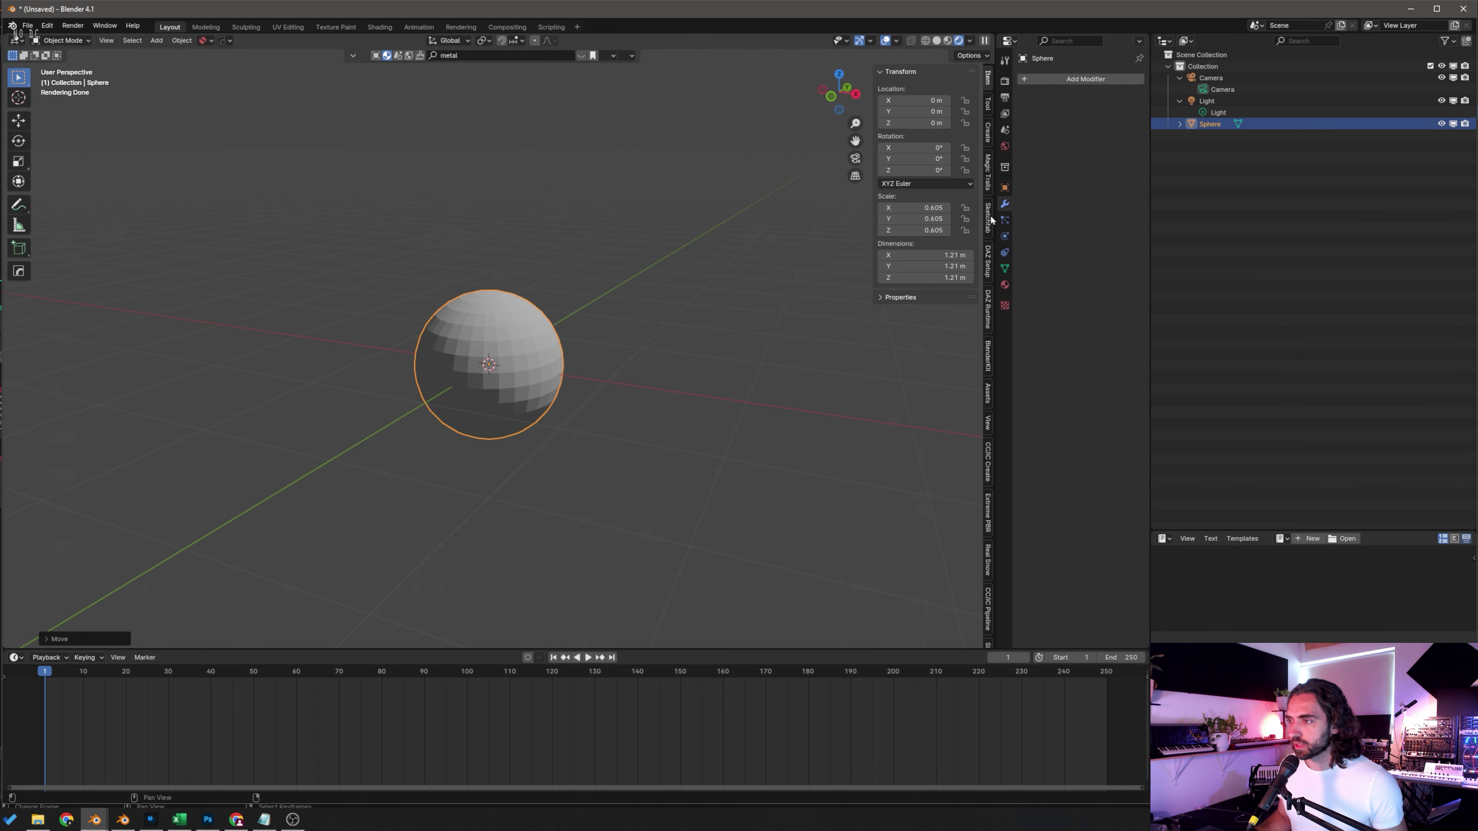
{"action": "left_click", "coordinate": [1005, 220]}
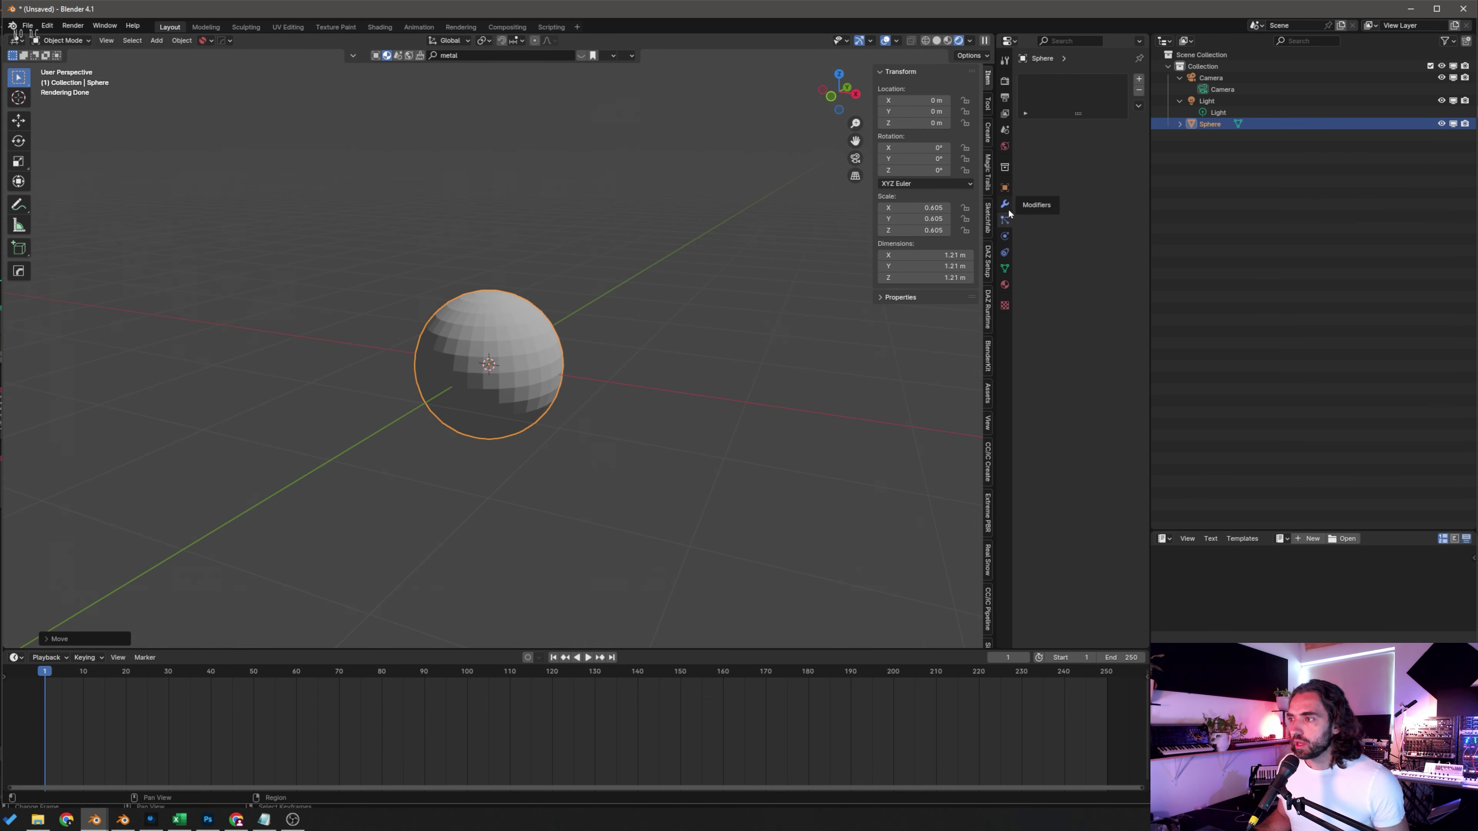
{"action": "left_click", "coordinate": [1005, 205]}
{"action": "left_click", "coordinate": [1001, 225]}
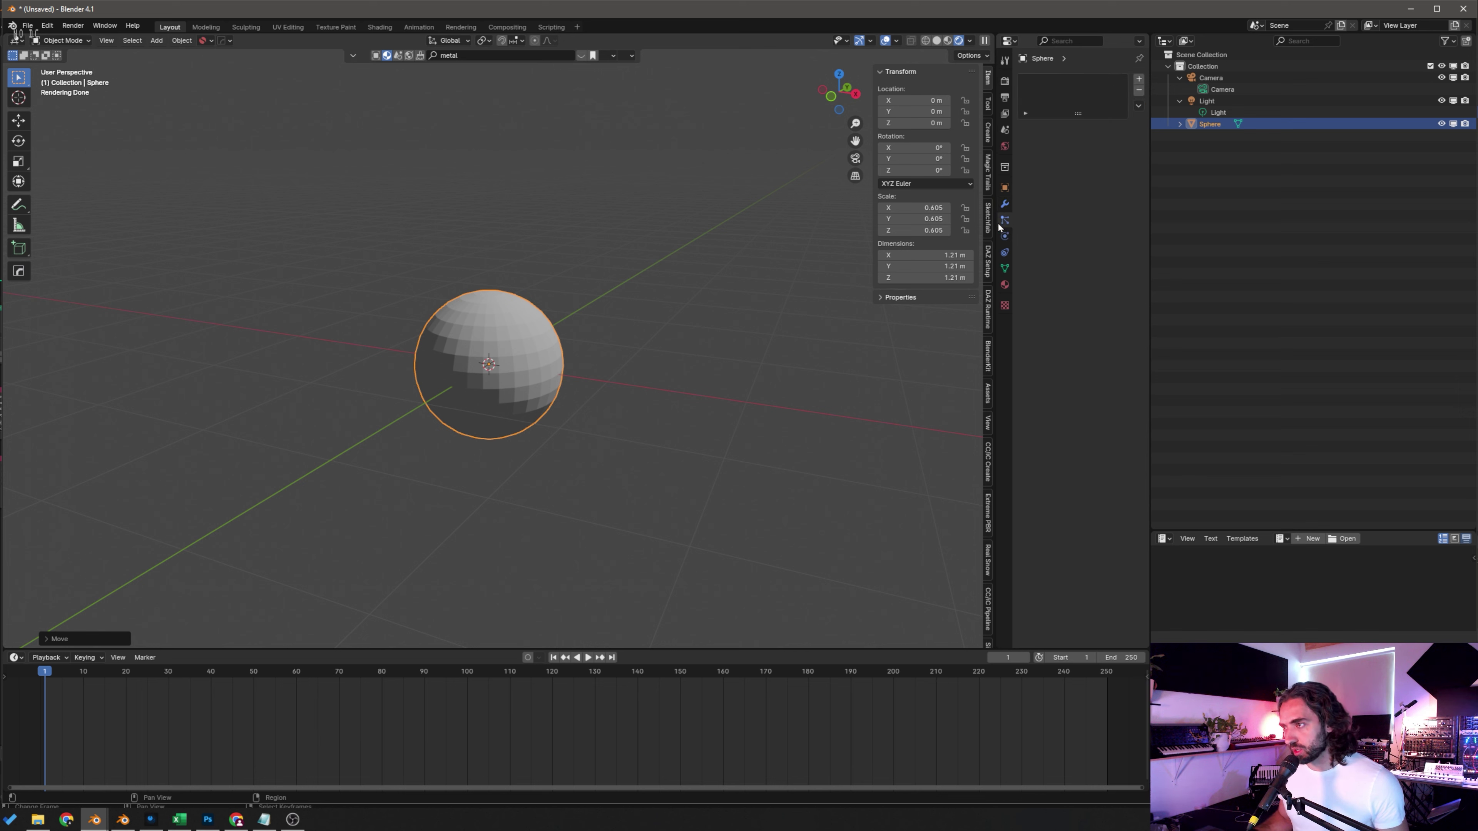
{"action": "left_click", "coordinate": [1140, 80]}
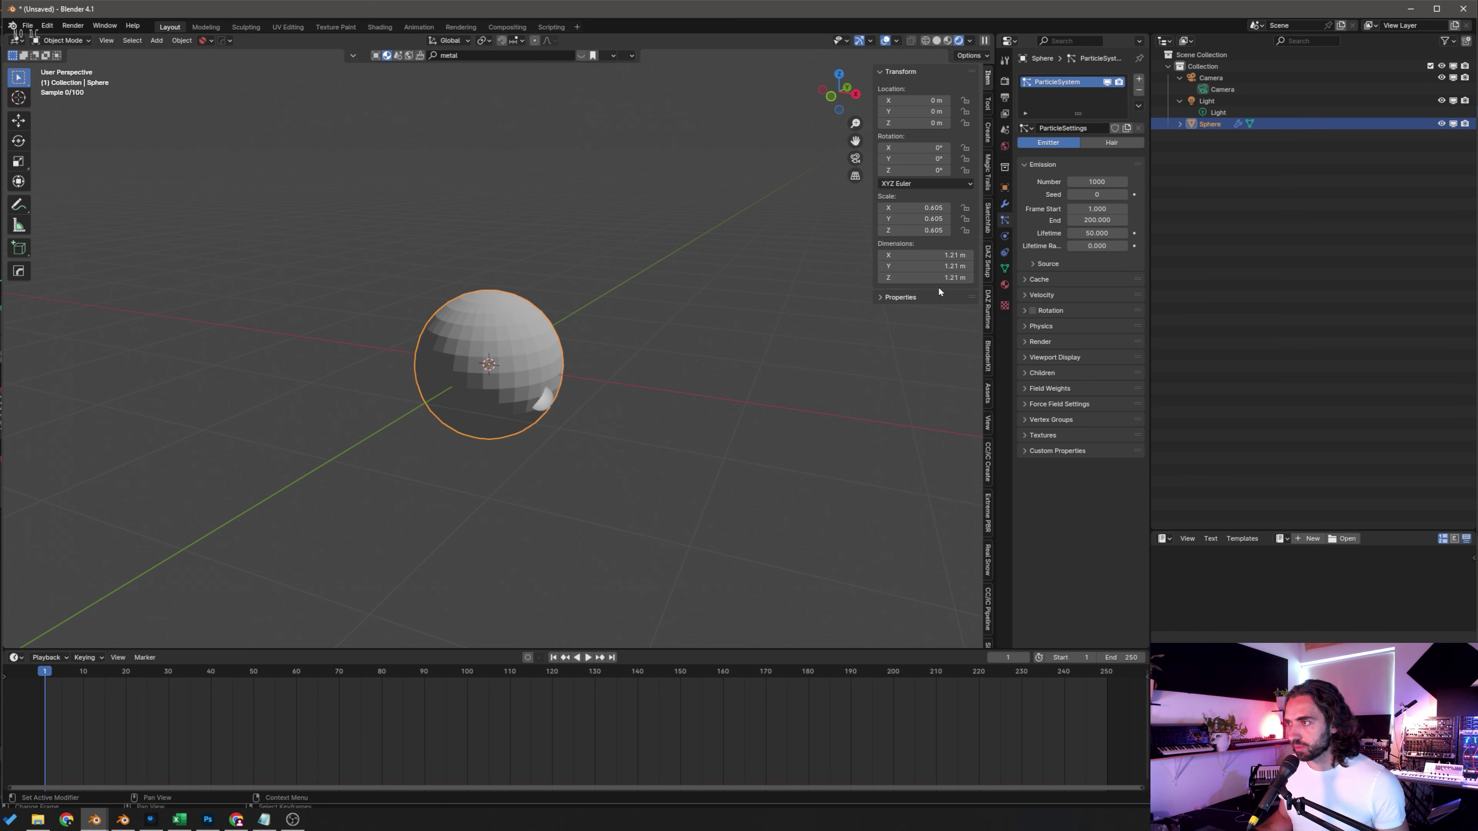
{"action": "key", "text": "space"}
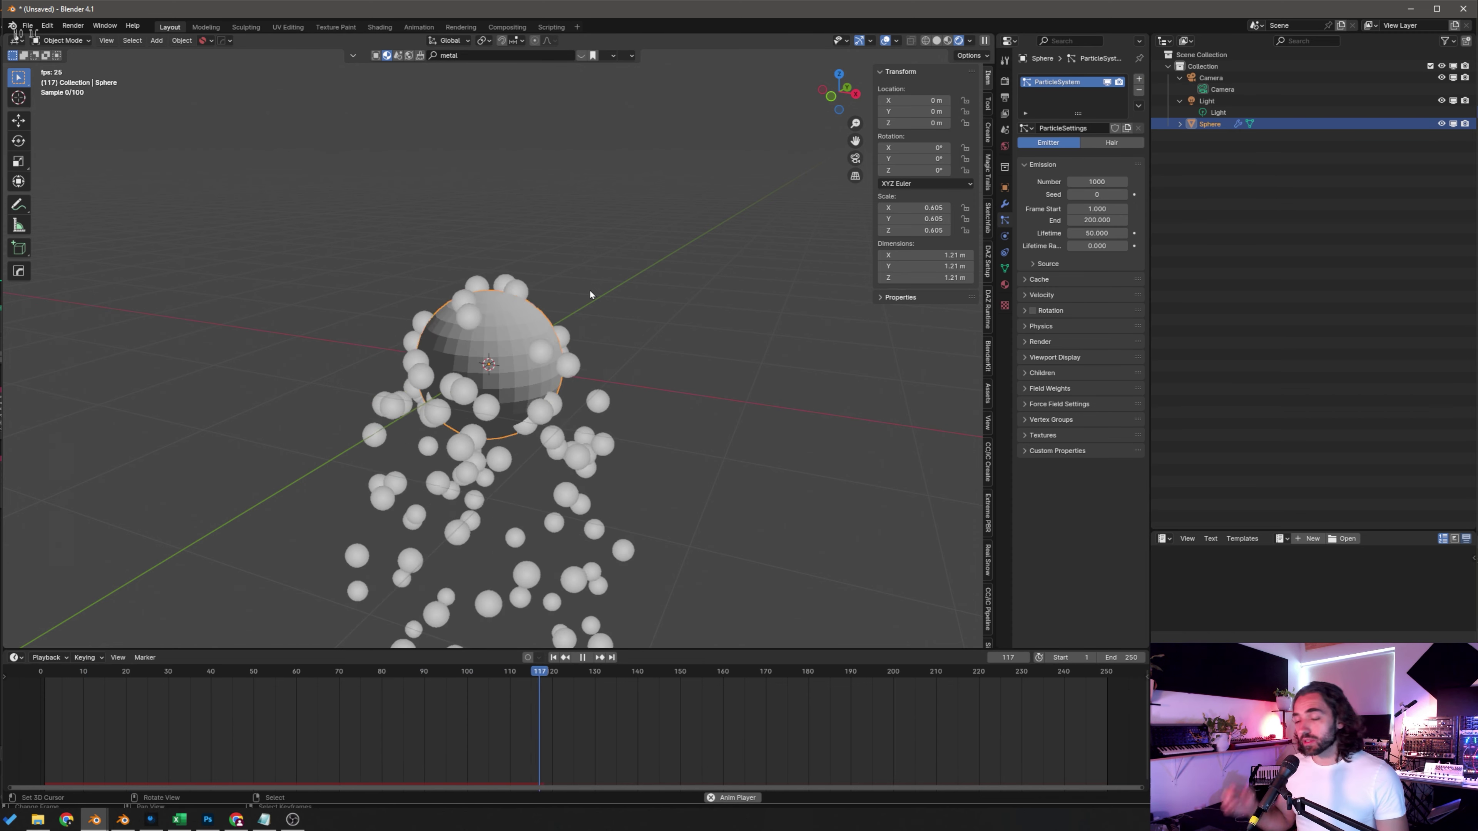
{"action": "middle_click_drag", "start_coordinate": [548, 542], "coordinate": [601, 344], "text": "shift"}
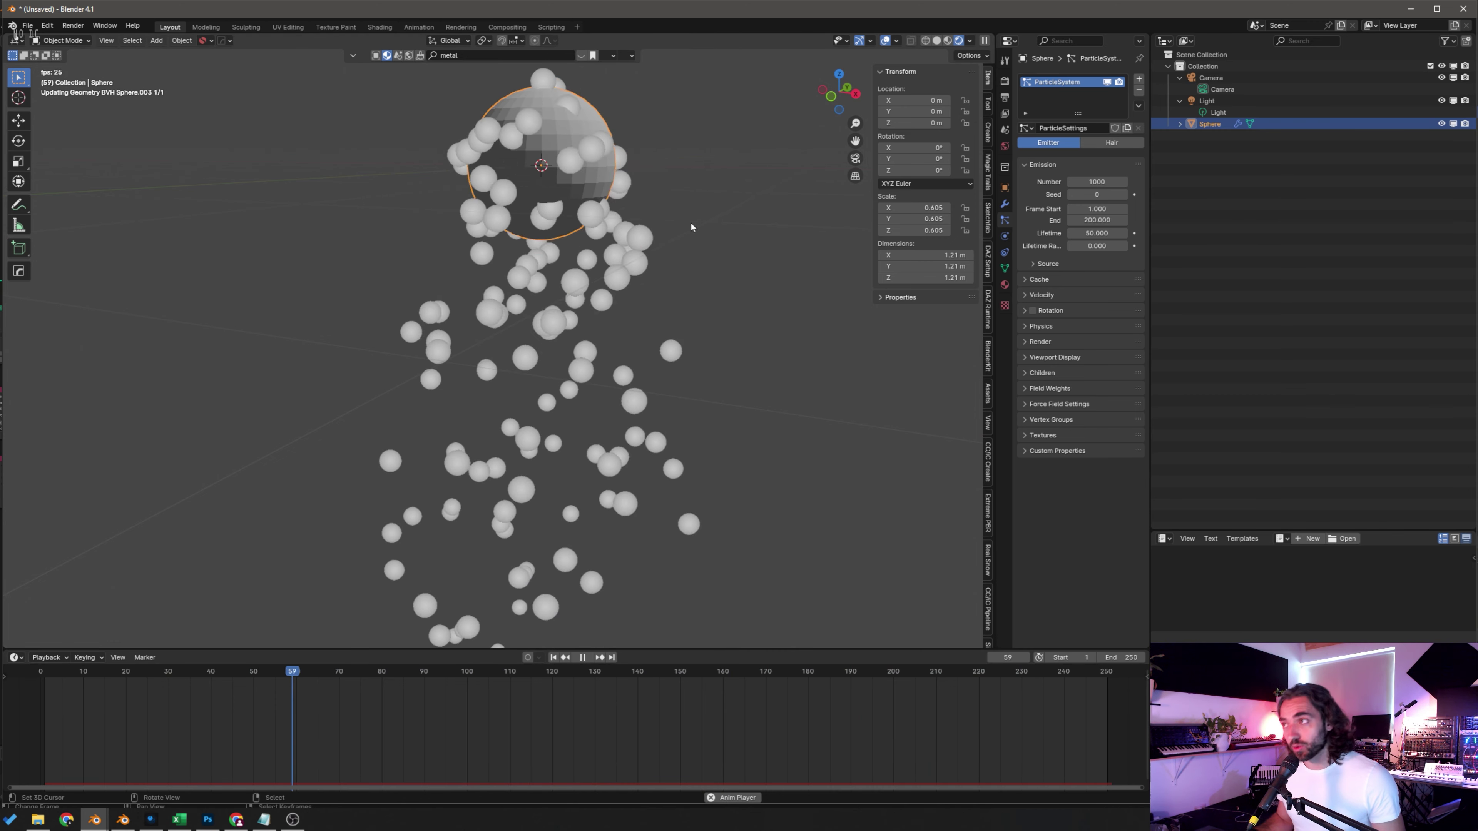
Step: Stop the particle animation and launch a second Blender 4.1 instance
{"action": "key", "text": "space"}
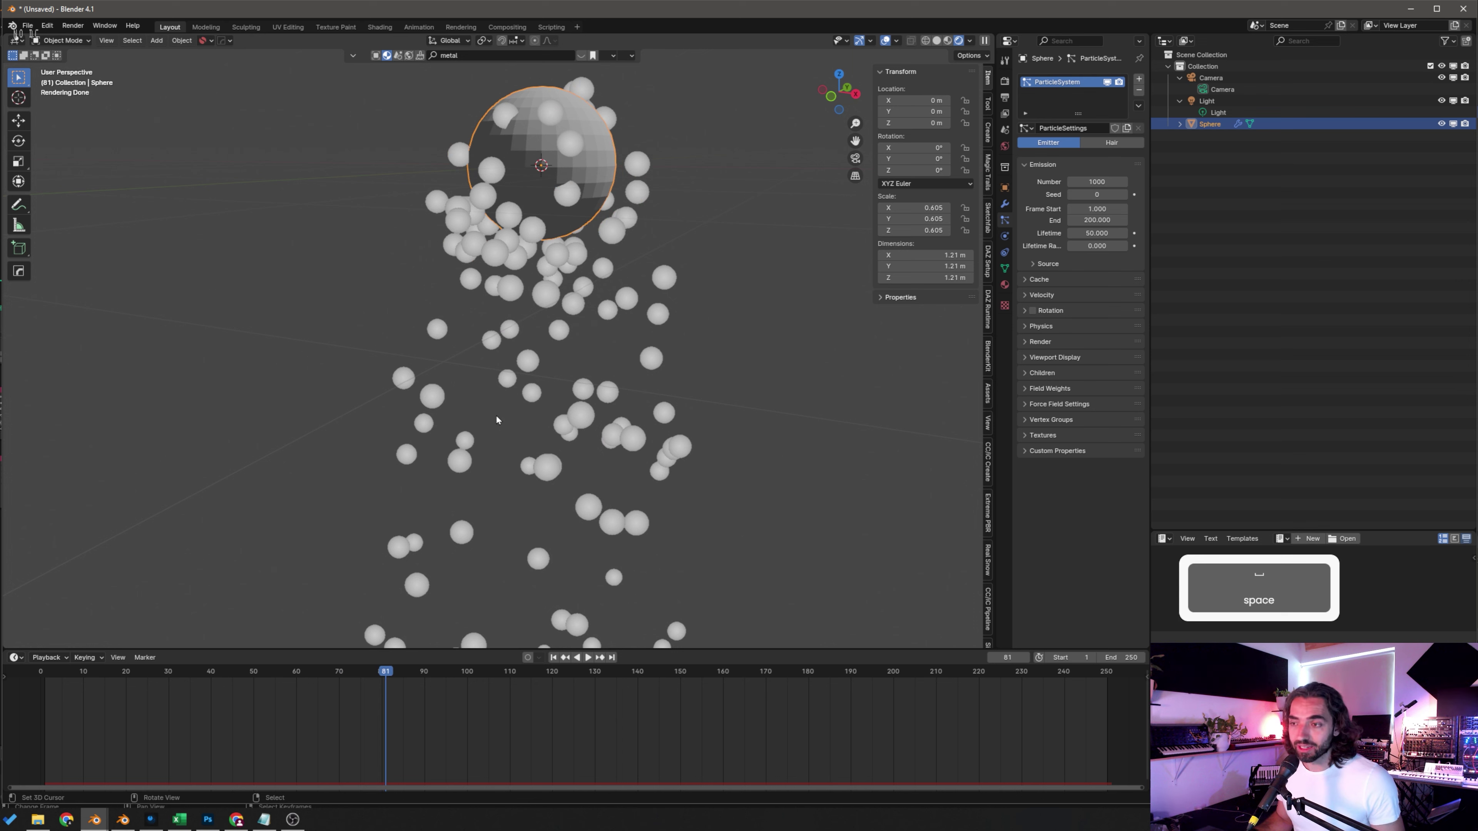
{"action": "middle_click_drag", "start_coordinate": [547, 541], "coordinate": [567, 532]}
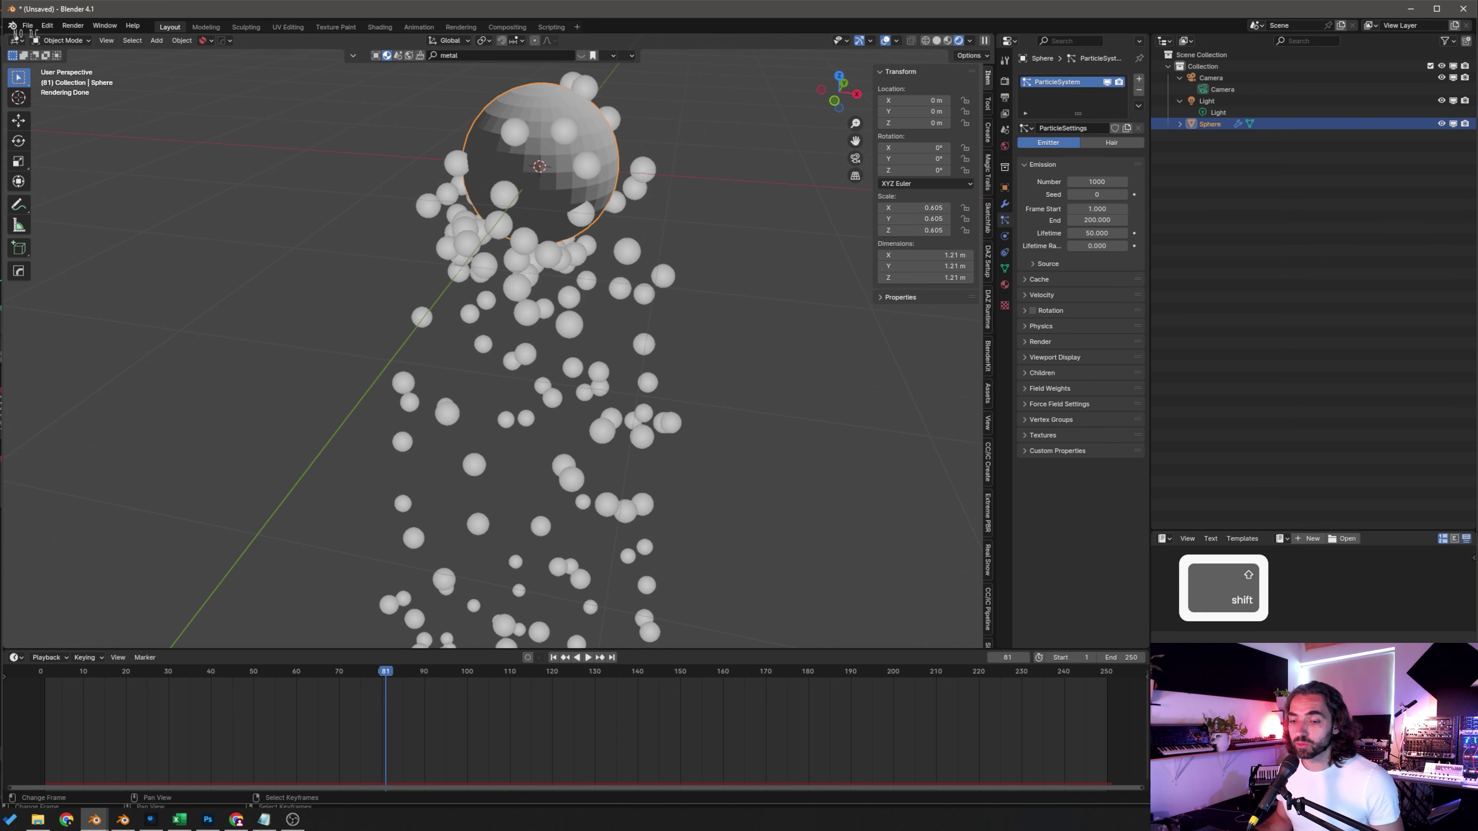
{"action": "mouse_move", "coordinate": [91, 822]}
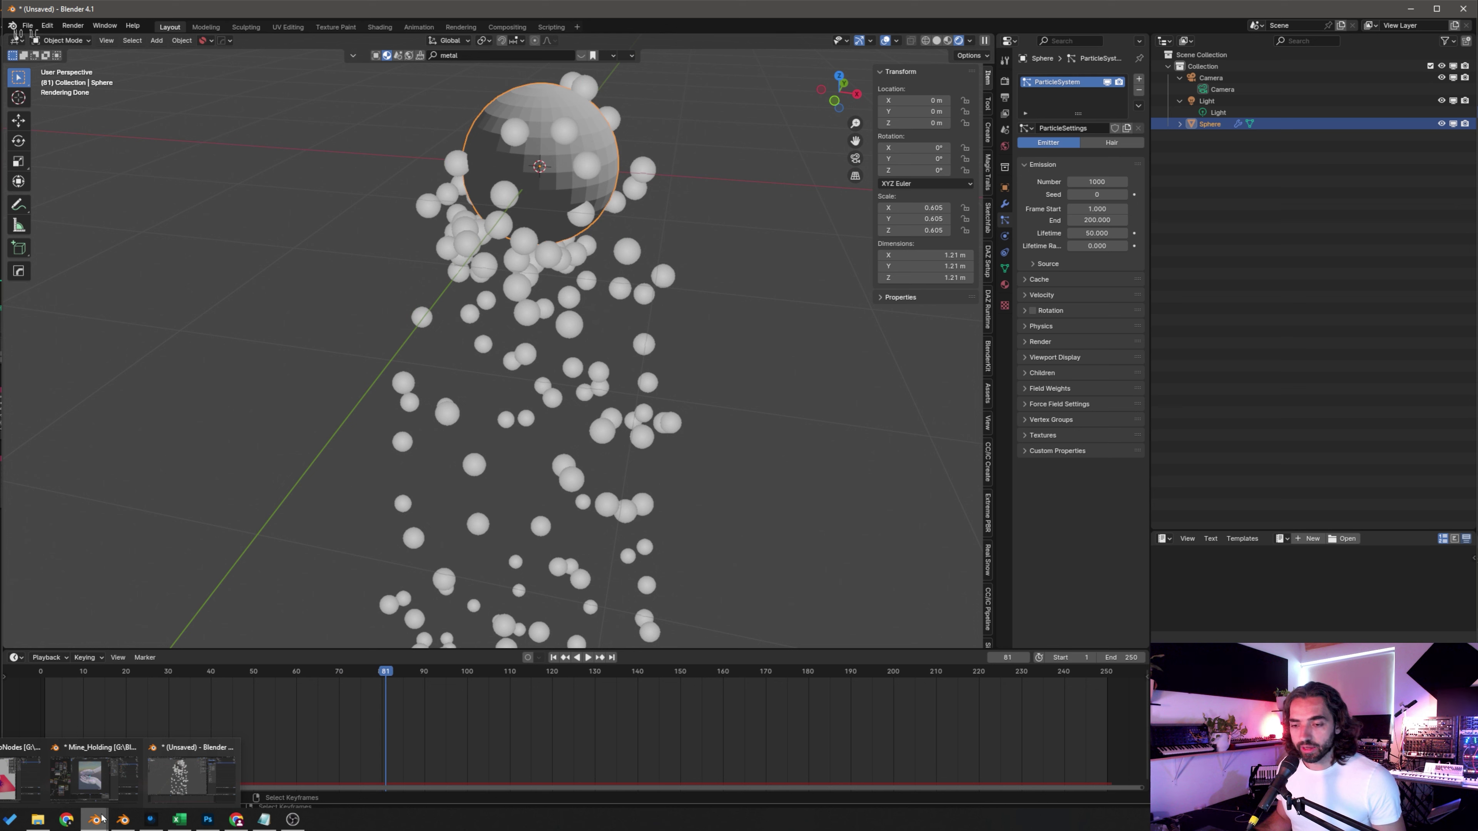
{"action": "right_click", "coordinate": [98, 820]}
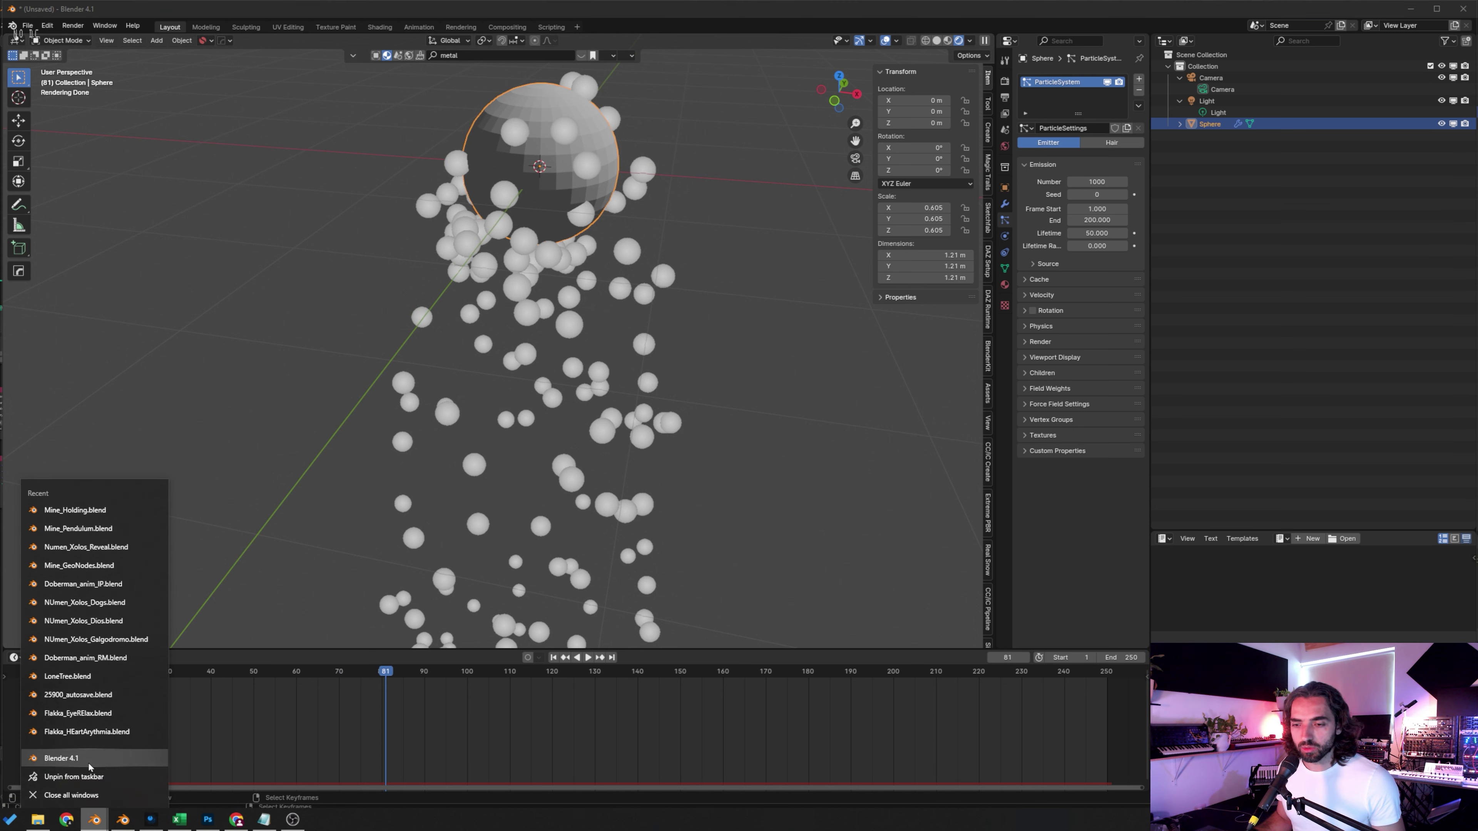
{"action": "left_click", "coordinate": [96, 820]}
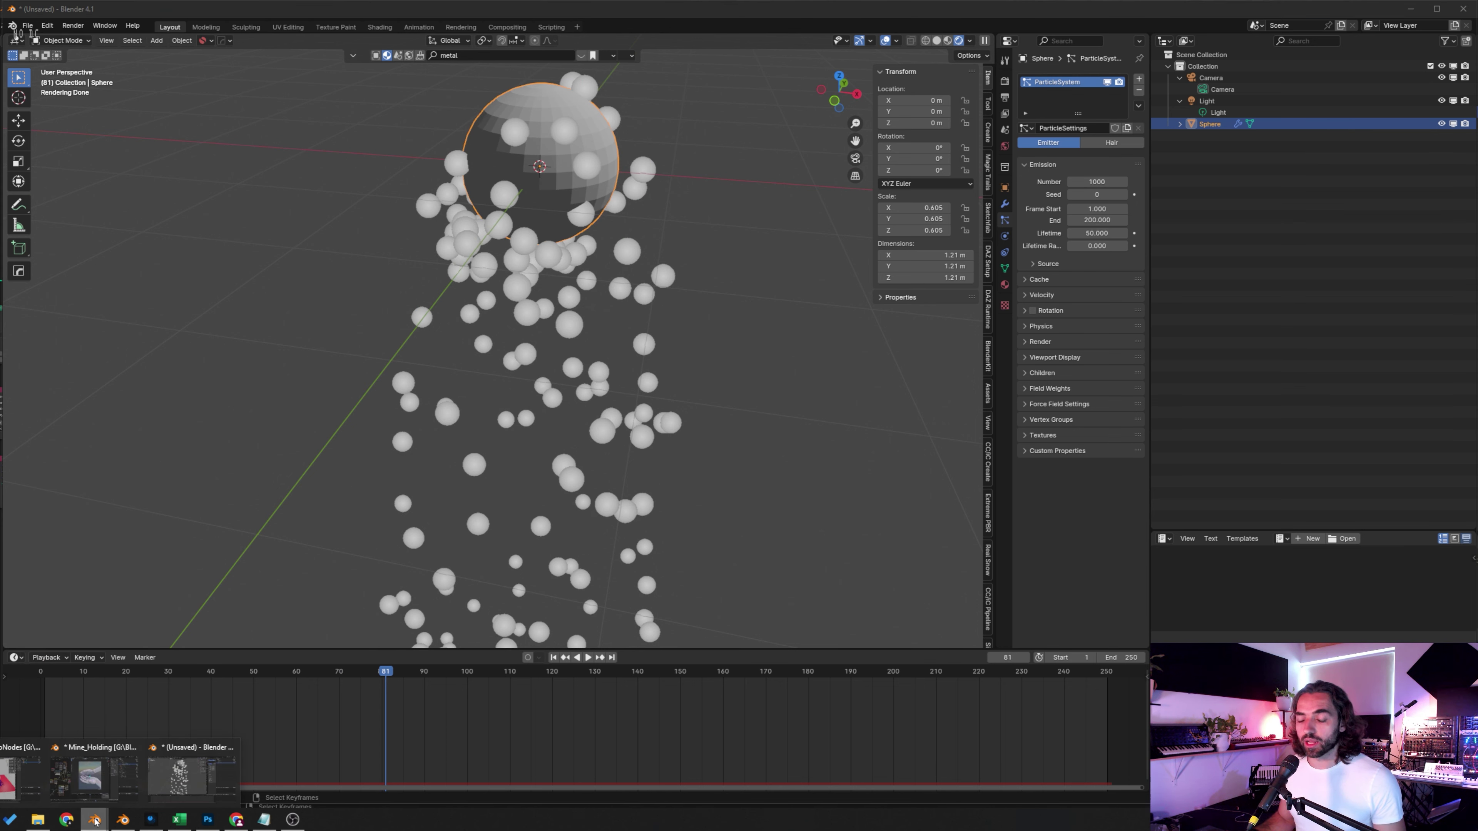
{"action": "right_click", "coordinate": [96, 820]}
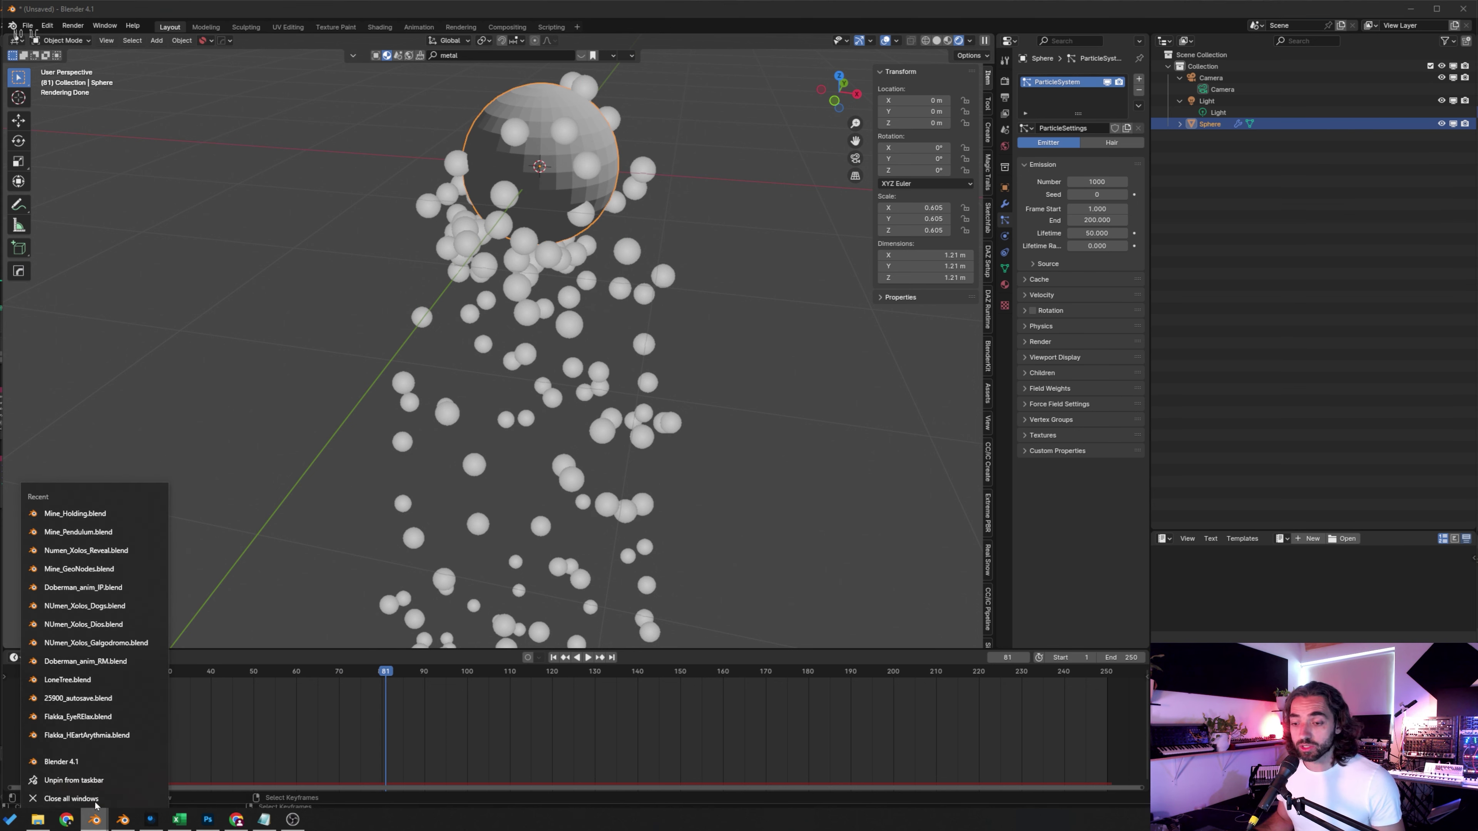
{"action": "left_click", "coordinate": [80, 759]}
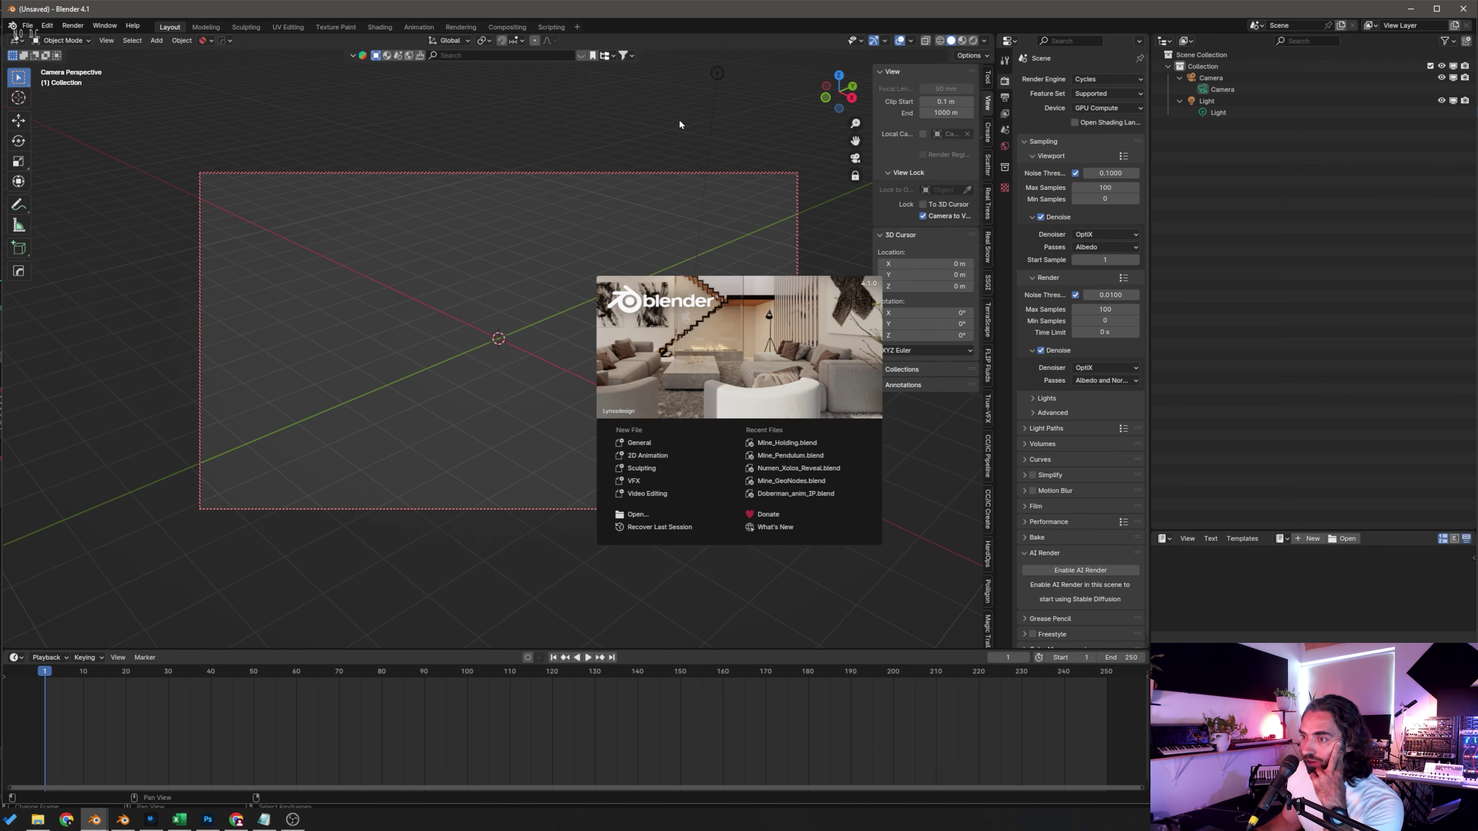
Step: Dismiss the splash screen and open Mine_happyIce.blend from the BlenderFiles_G folder
{"action": "left_click", "coordinate": [516, 309]}
{"action": "left_click", "coordinate": [27, 25]}
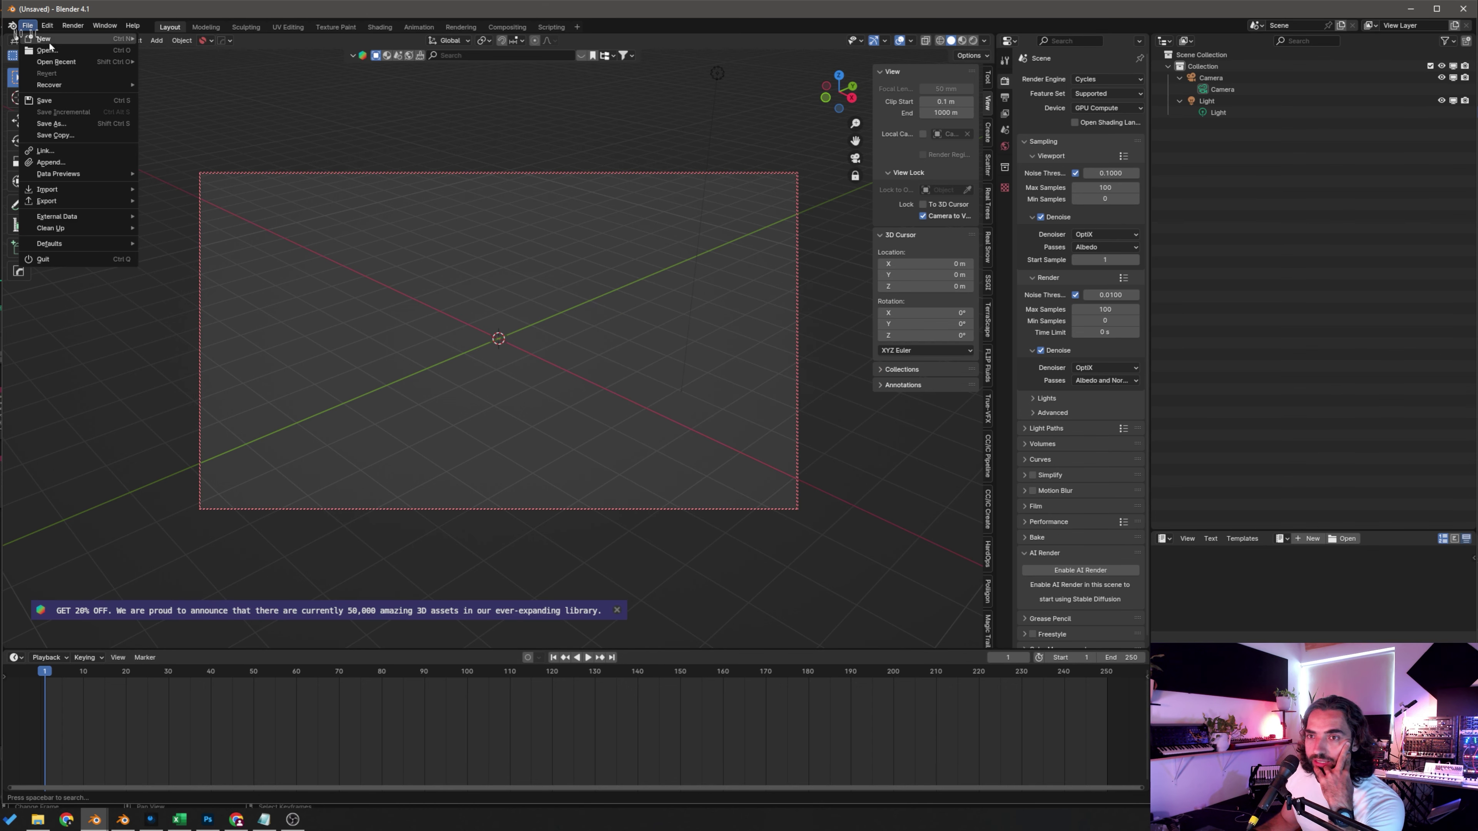
{"action": "left_click", "coordinate": [46, 50]}
{"action": "scroll", "coordinate": [926, 494], "scroll_direction": "down", "scroll_amount": 5}
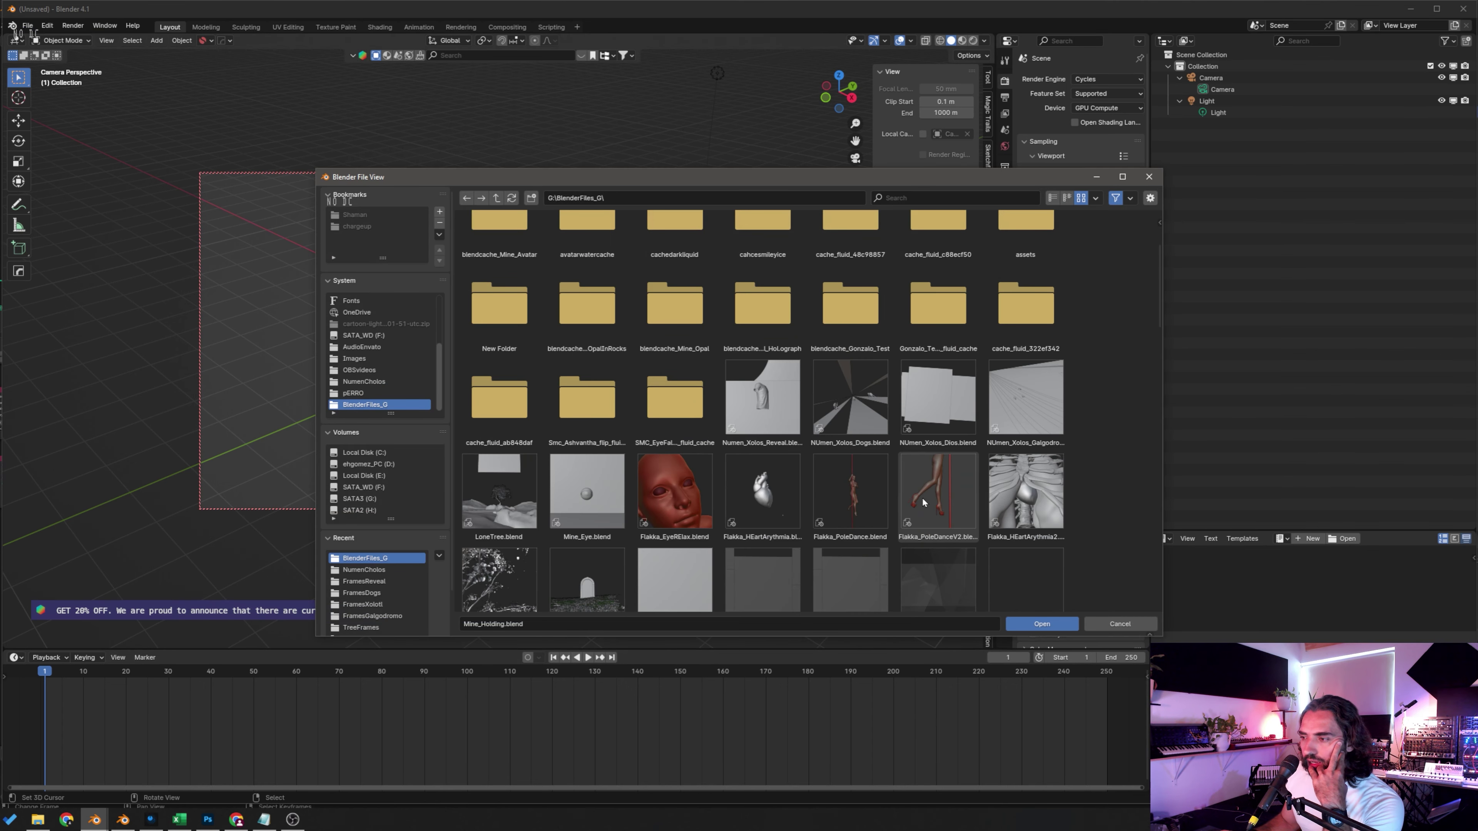
{"action": "scroll", "coordinate": [925, 494], "scroll_direction": "down", "scroll_amount": 5}
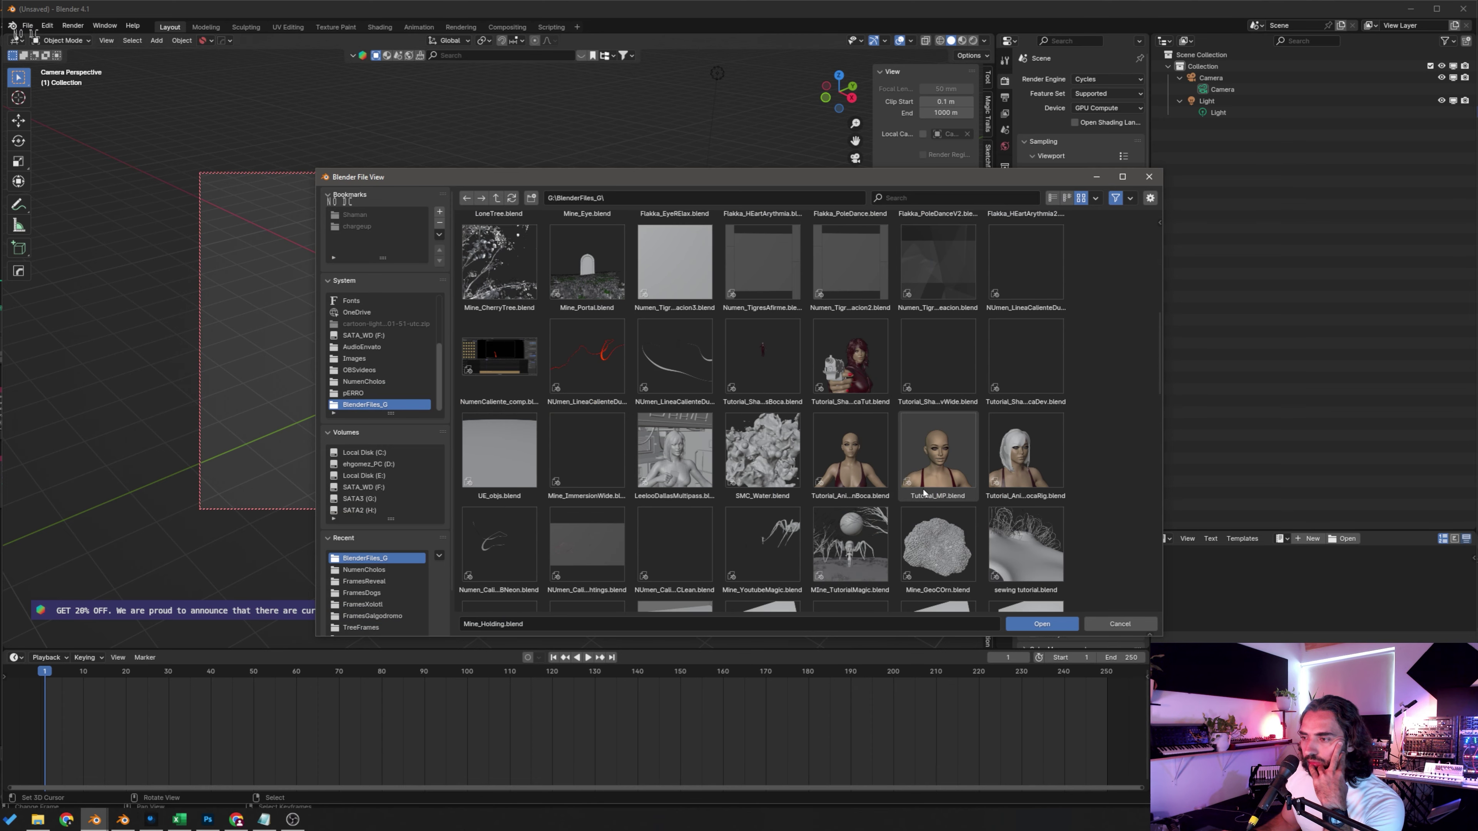
{"action": "scroll", "coordinate": [924, 486], "scroll_direction": "down", "scroll_amount": 1}
{"action": "scroll", "coordinate": [923, 486], "scroll_direction": "down", "scroll_amount": 5}
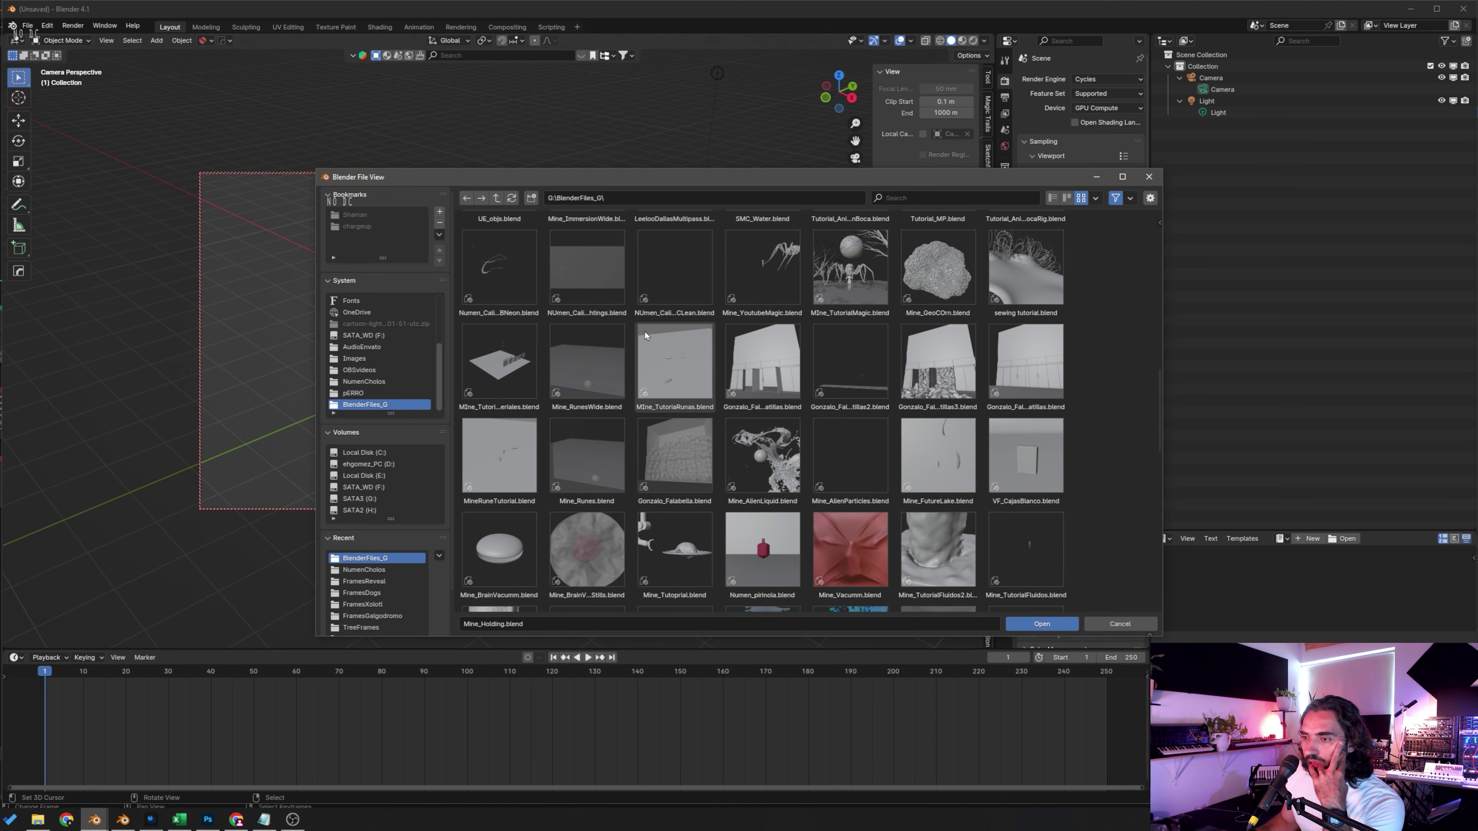
{"action": "scroll", "coordinate": [694, 354], "scroll_direction": "down", "scroll_amount": 6}
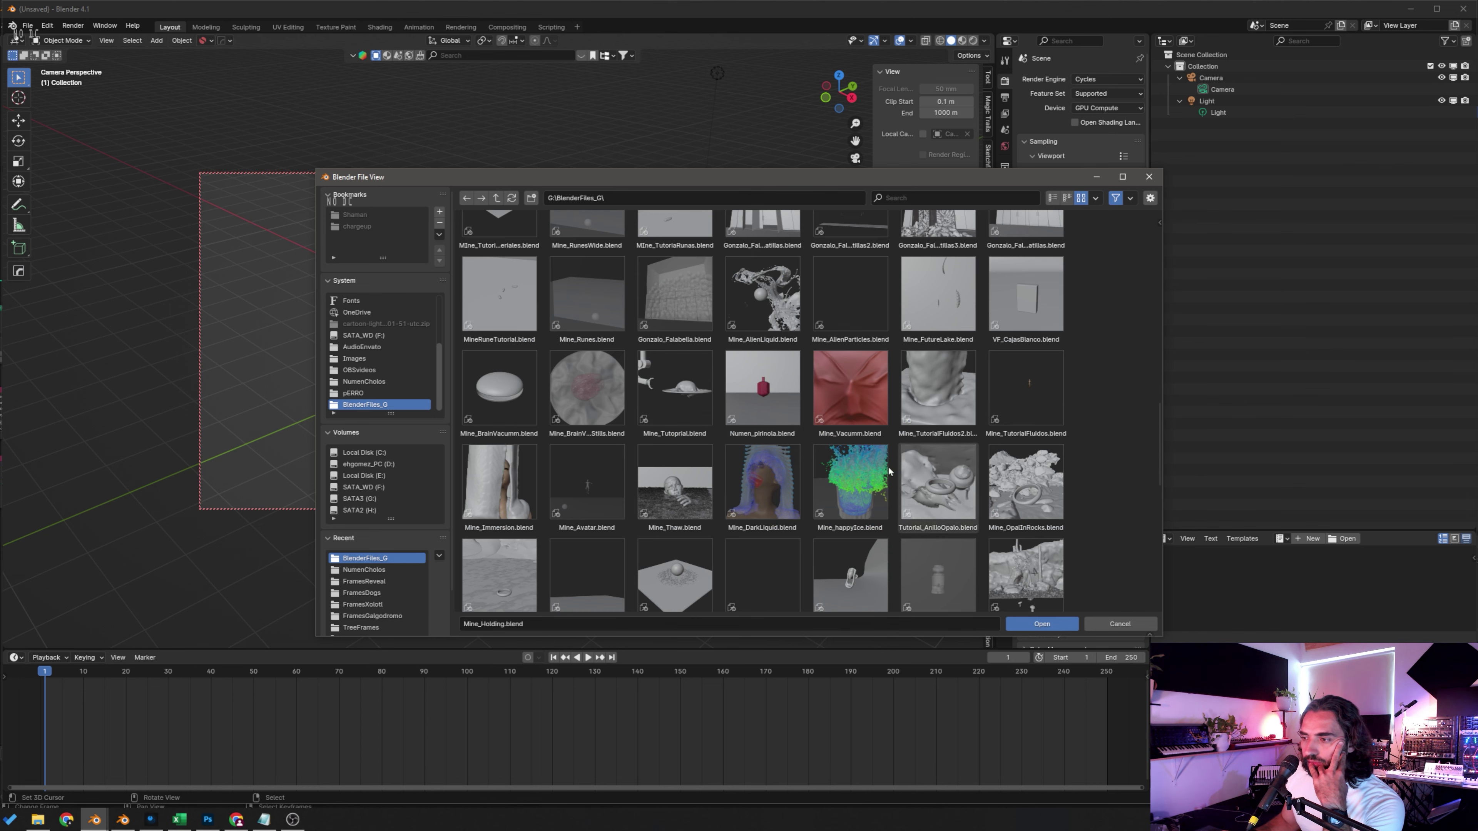
{"action": "left_click", "coordinate": [856, 490]}
{"action": "left_click", "coordinate": [1042, 623]}
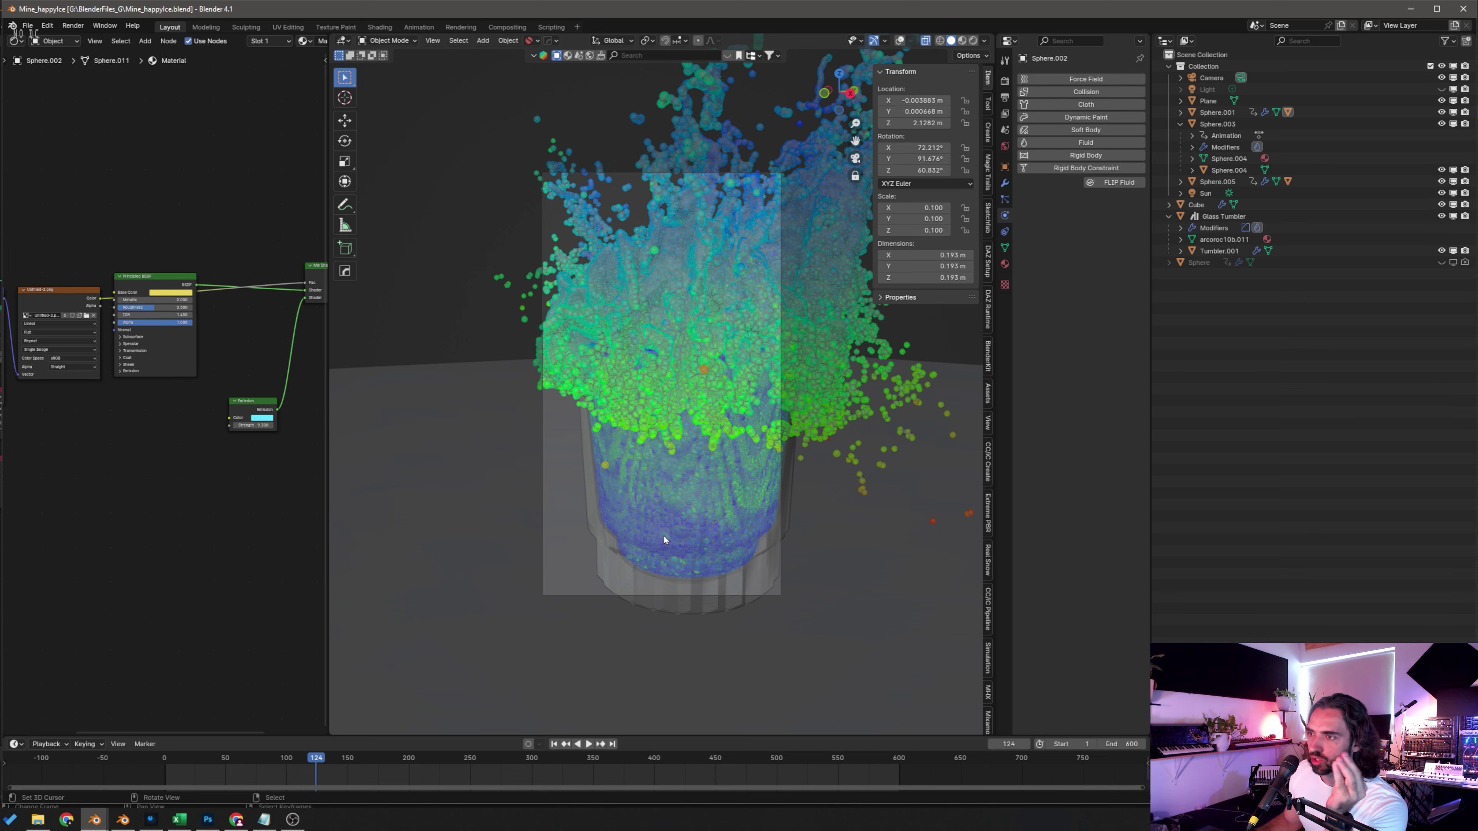
Step: Display the glass scene in rendered shading and set the world background strength to 2.2
{"action": "left_click", "coordinate": [973, 41]}
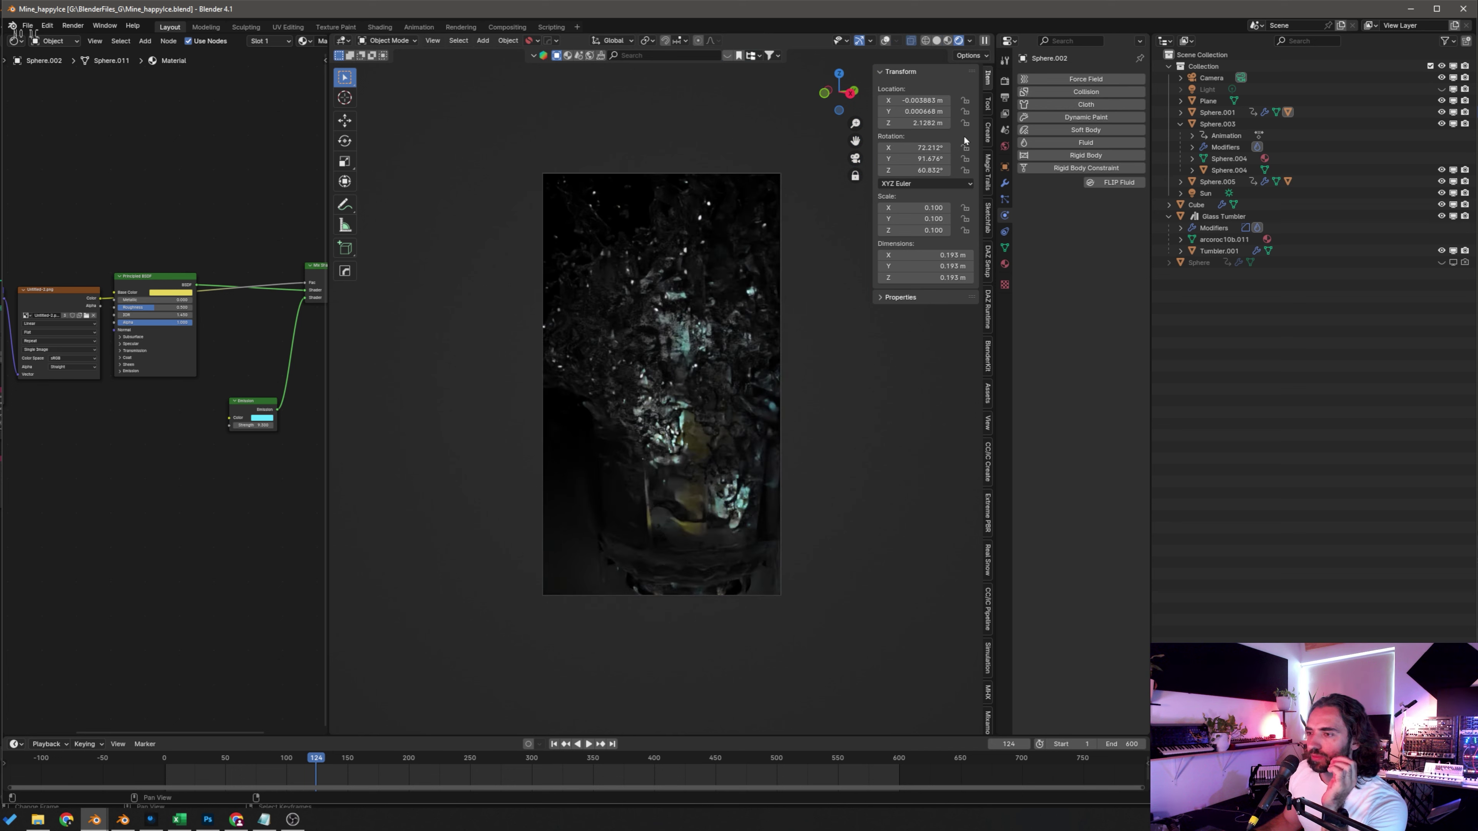
{"action": "middle_click_drag", "start_coordinate": [733, 509], "coordinate": [797, 542]}
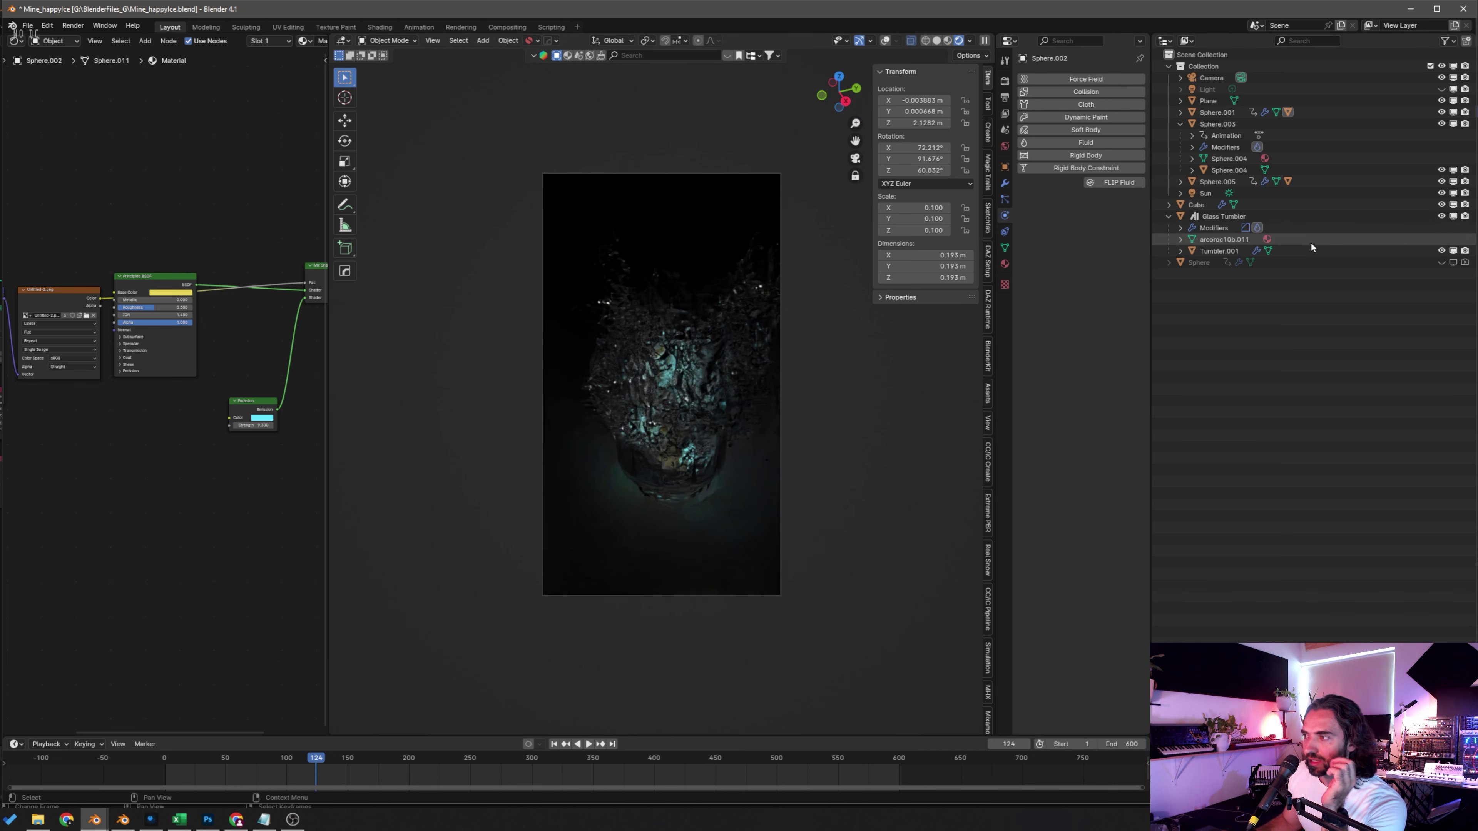
{"action": "left_click", "coordinate": [1005, 146]}
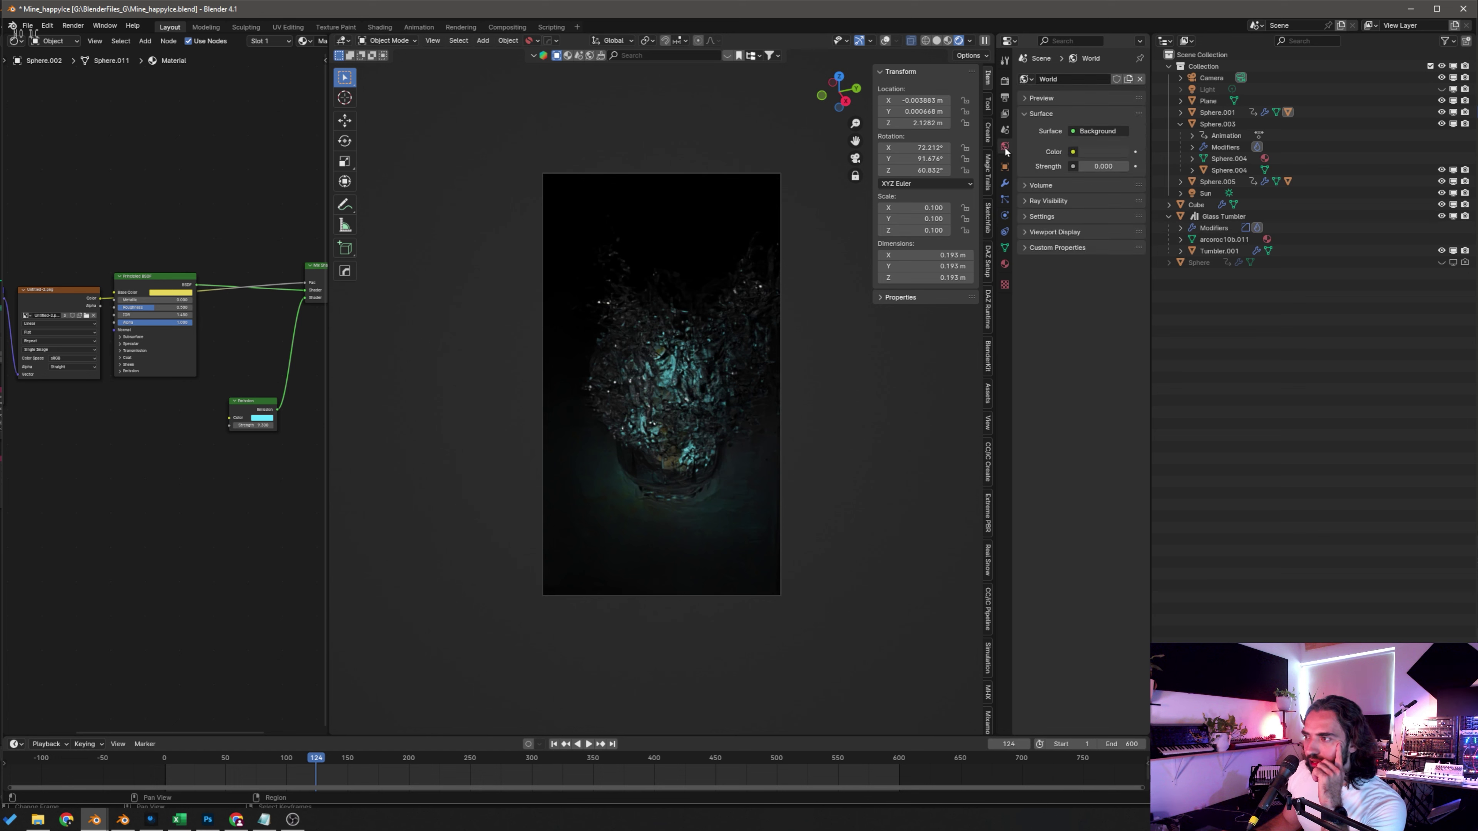
{"action": "left_click_drag", "start_coordinate": [1097, 165], "coordinate": [1114, 165]}
Step: Scrub through the timeline to view the spheres falling into the glass
{"action": "middle_click_drag", "start_coordinate": [628, 539], "coordinate": [666, 485]}
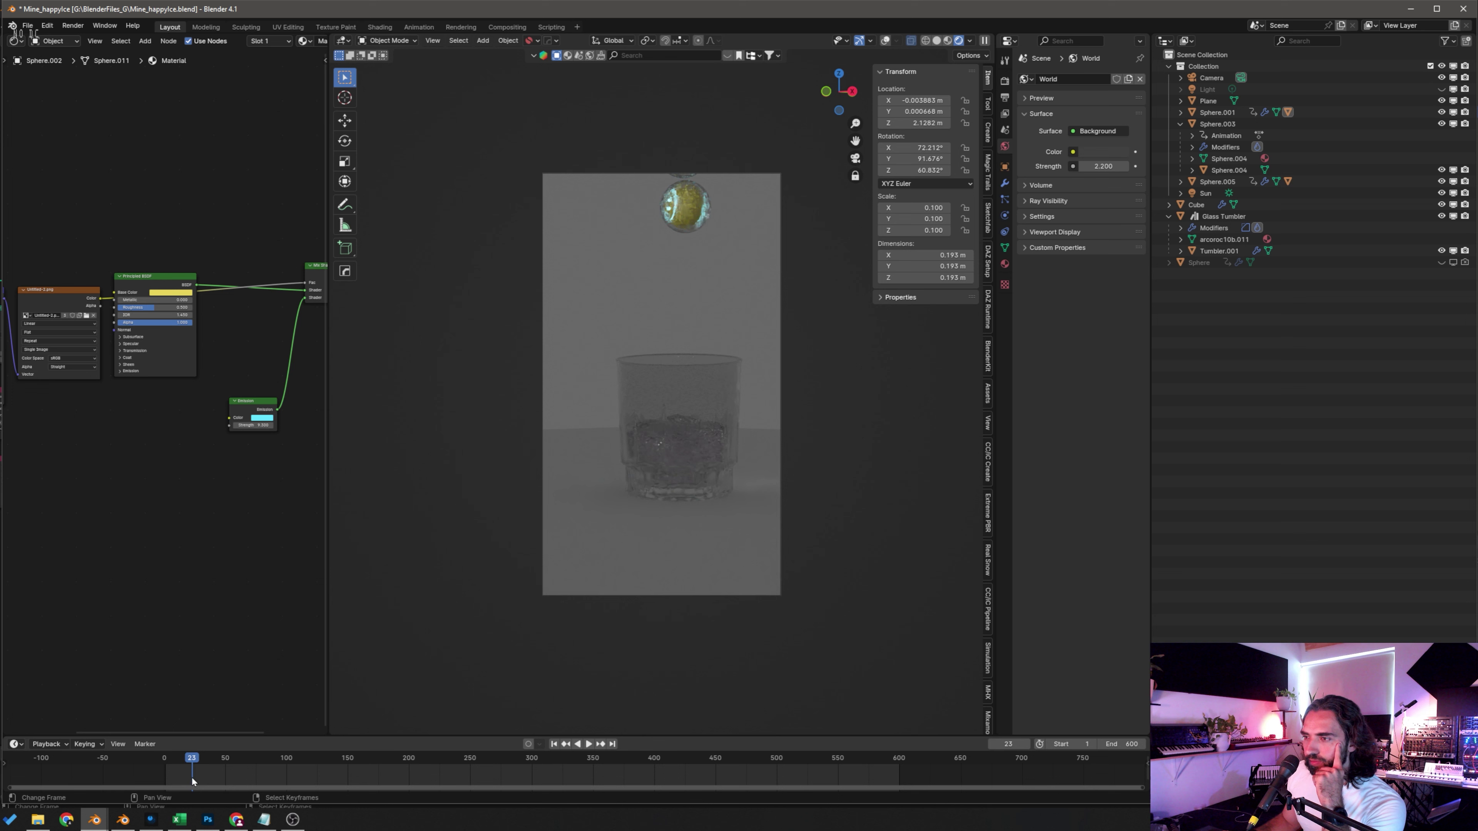
{"action": "left_click_drag", "start_coordinate": [192, 777], "coordinate": [371, 774]}
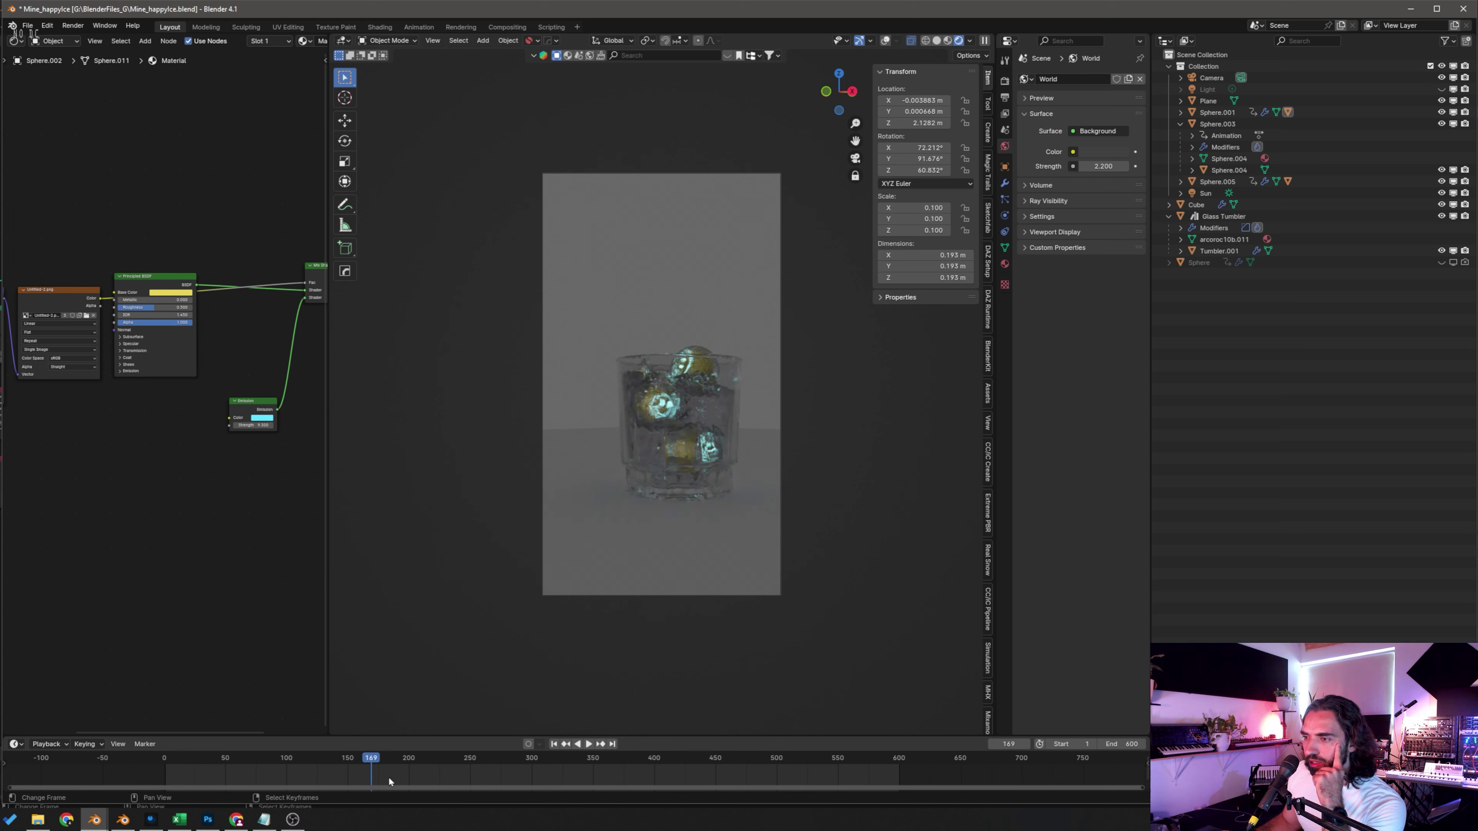
{"action": "left_click", "coordinate": [515, 771]}
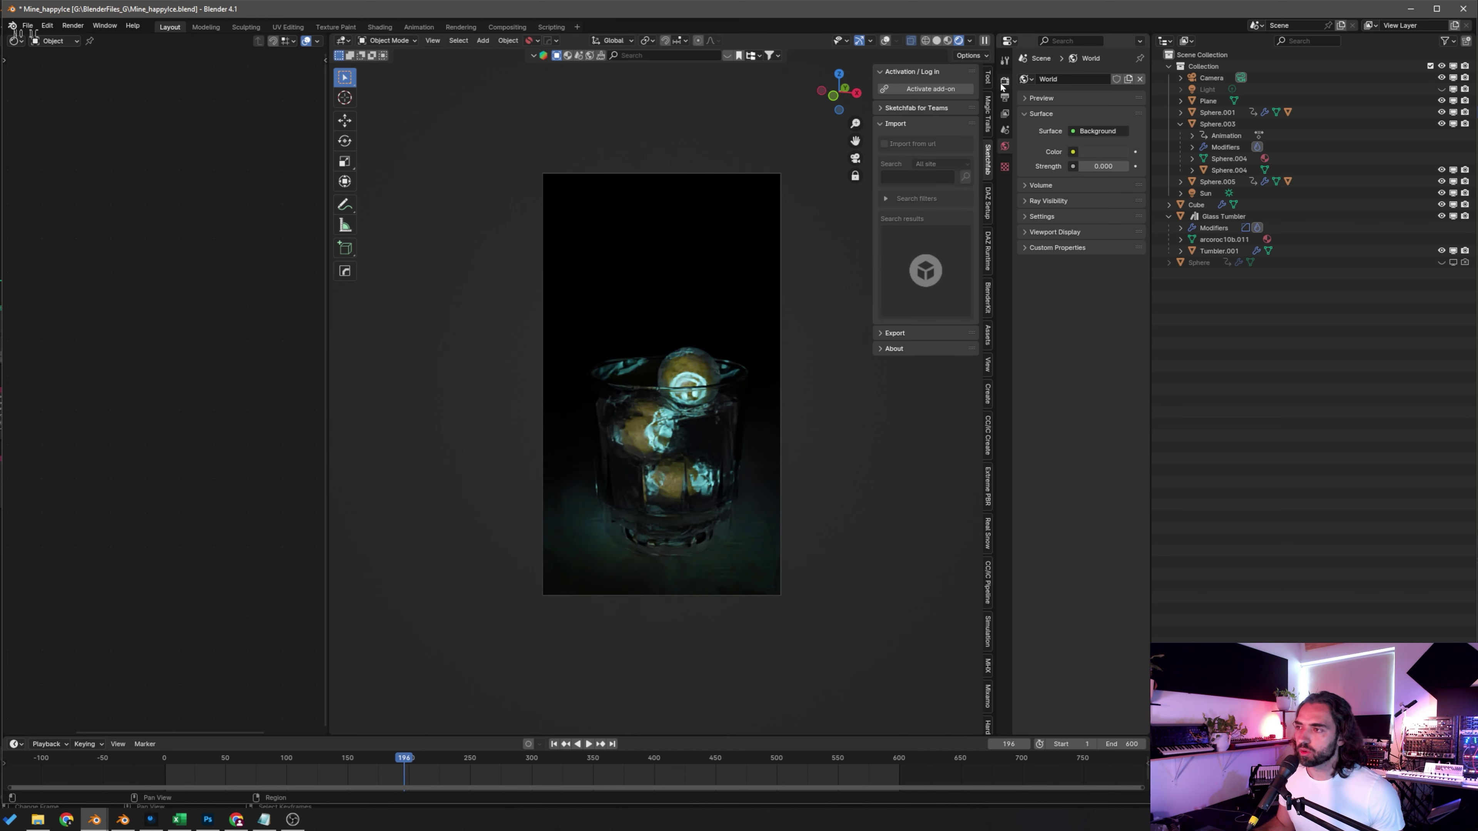
Step: Enable depth of field on the camera, using the uppermost sphere in the glass as the focus object
{"action": "left_click", "coordinate": [1005, 81]}
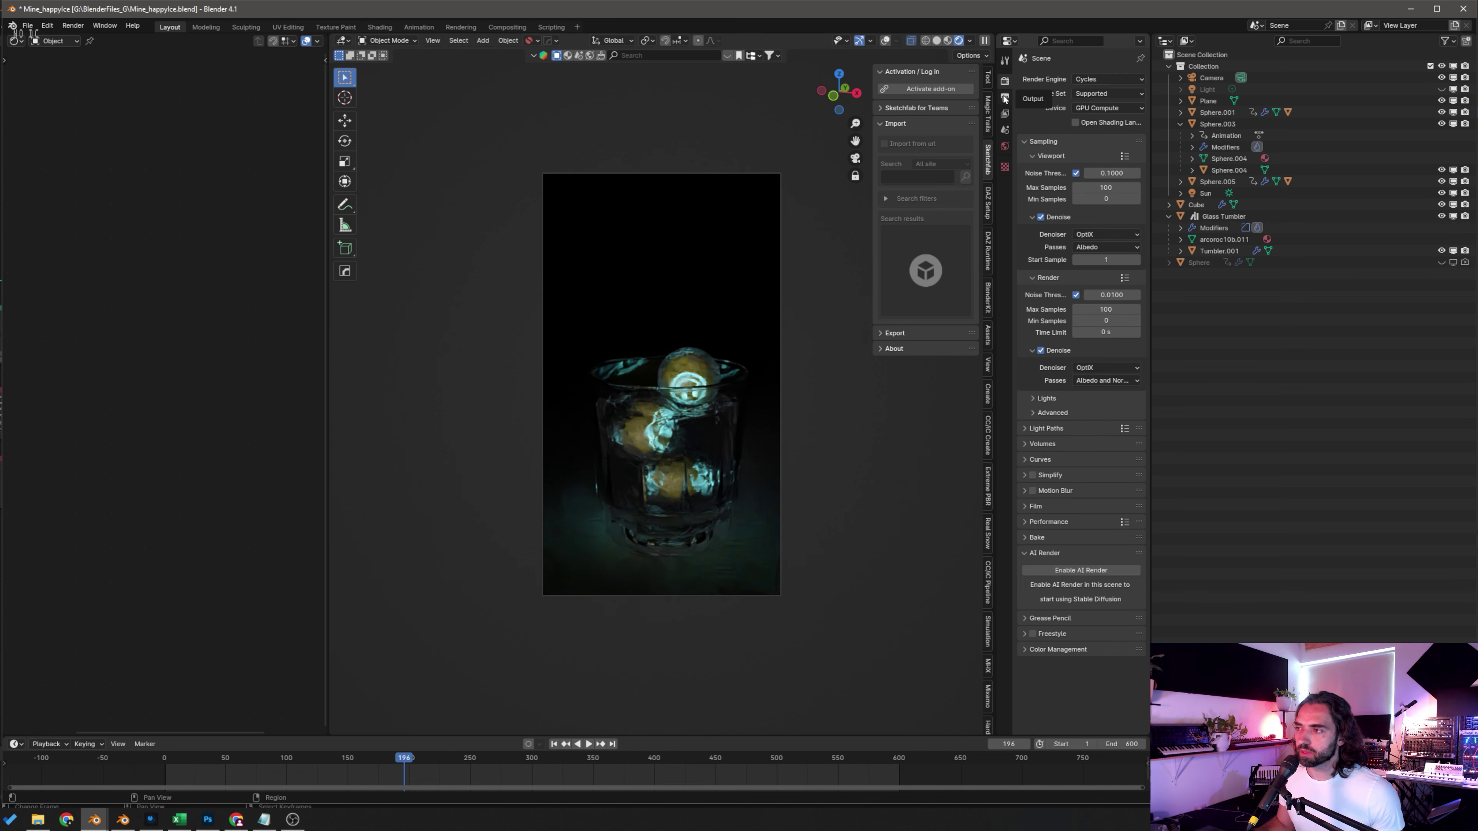
{"action": "left_click", "coordinate": [1005, 99]}
{"action": "left_click", "coordinate": [1210, 78]}
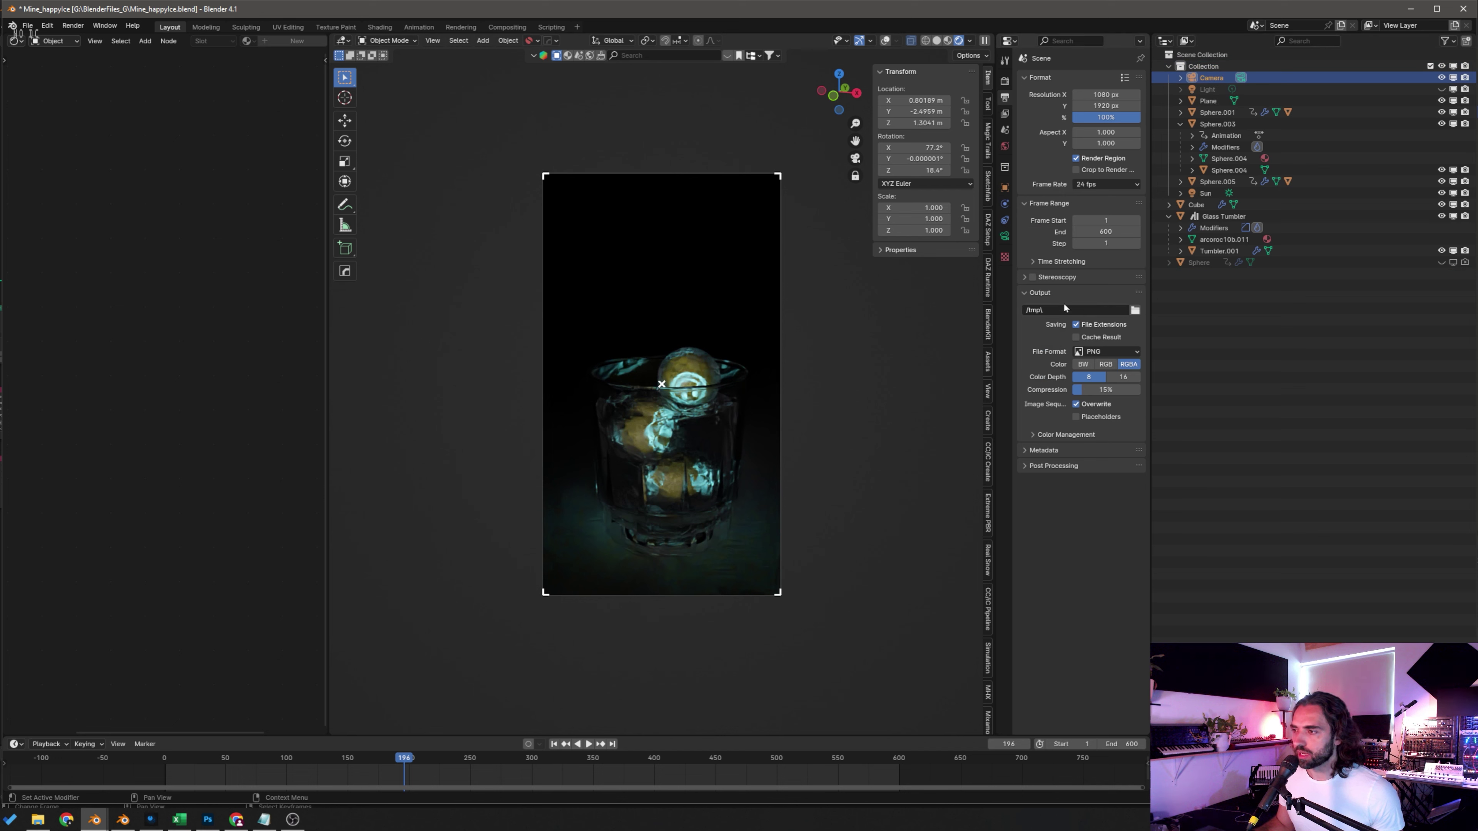
{"action": "left_click", "coordinate": [1004, 236]}
{"action": "left_click", "coordinate": [1120, 306]}
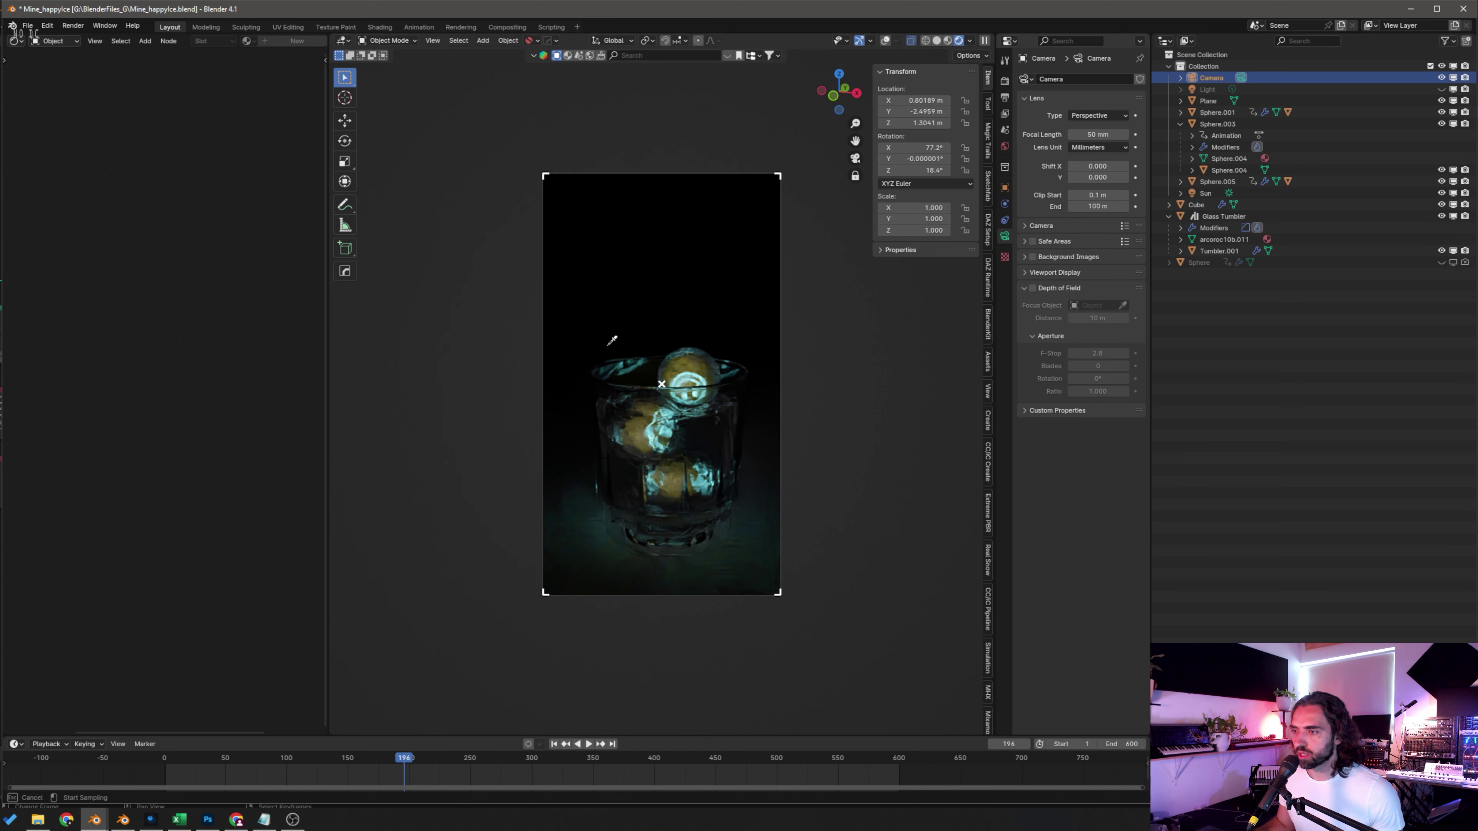
{"action": "left_click", "coordinate": [682, 360]}
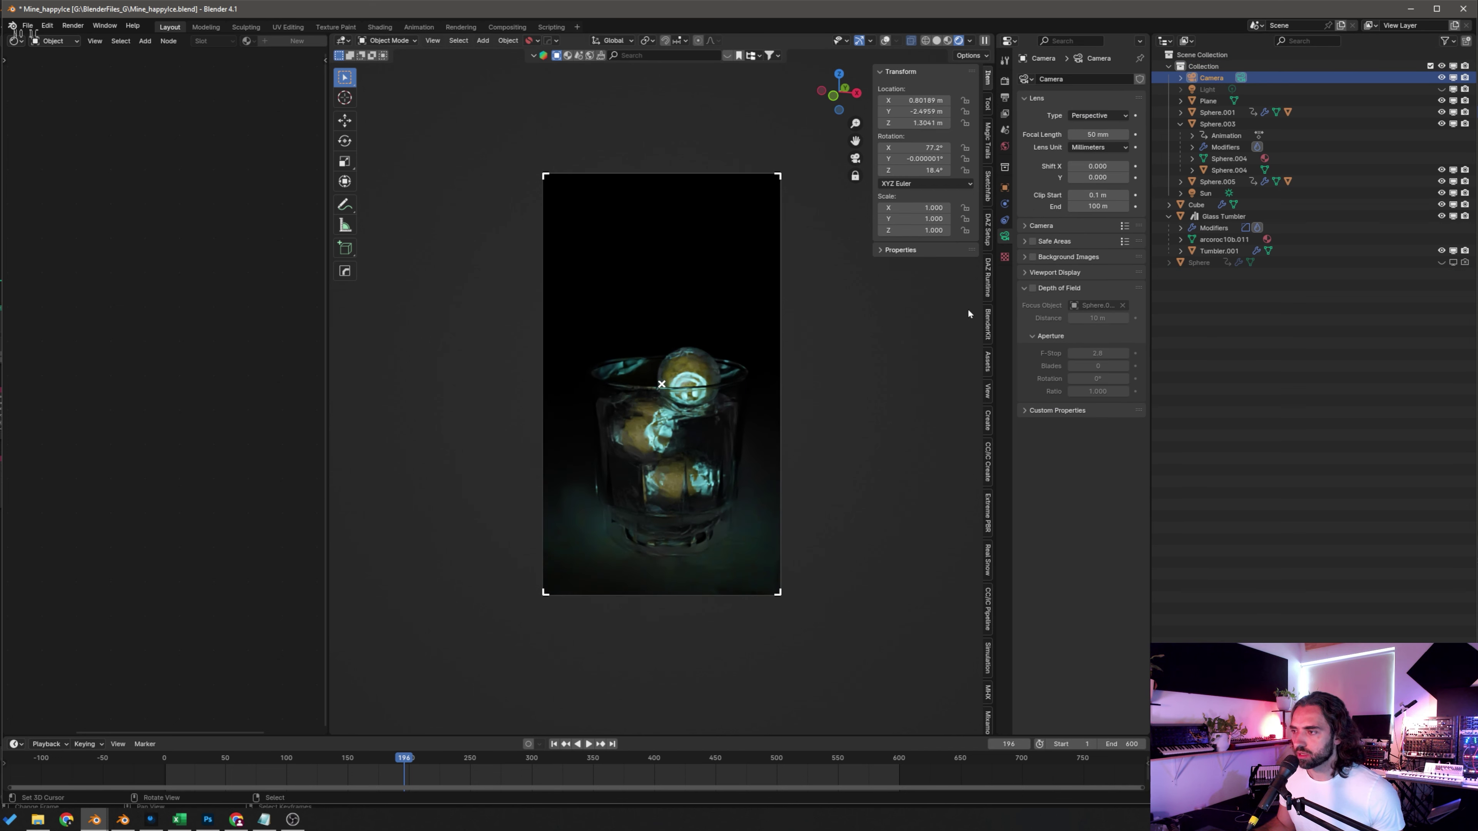
{"action": "left_click", "coordinate": [1034, 289]}
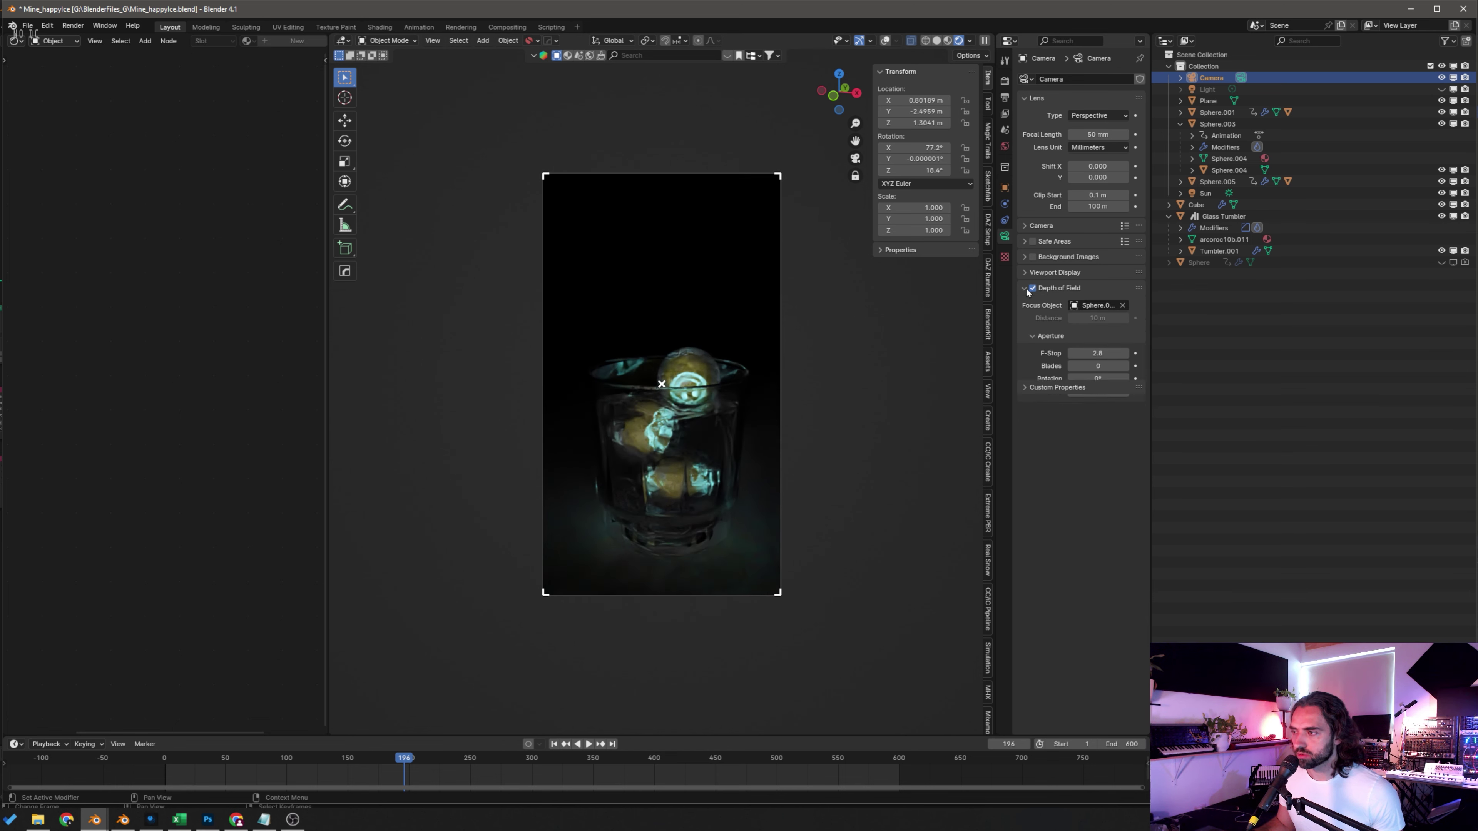
Step: Move the camera closer to the glass and set its depth of field F-Stop to 3.4
{"action": "scroll", "coordinate": [620, 510], "scroll_direction": "up", "scroll_amount": 2}
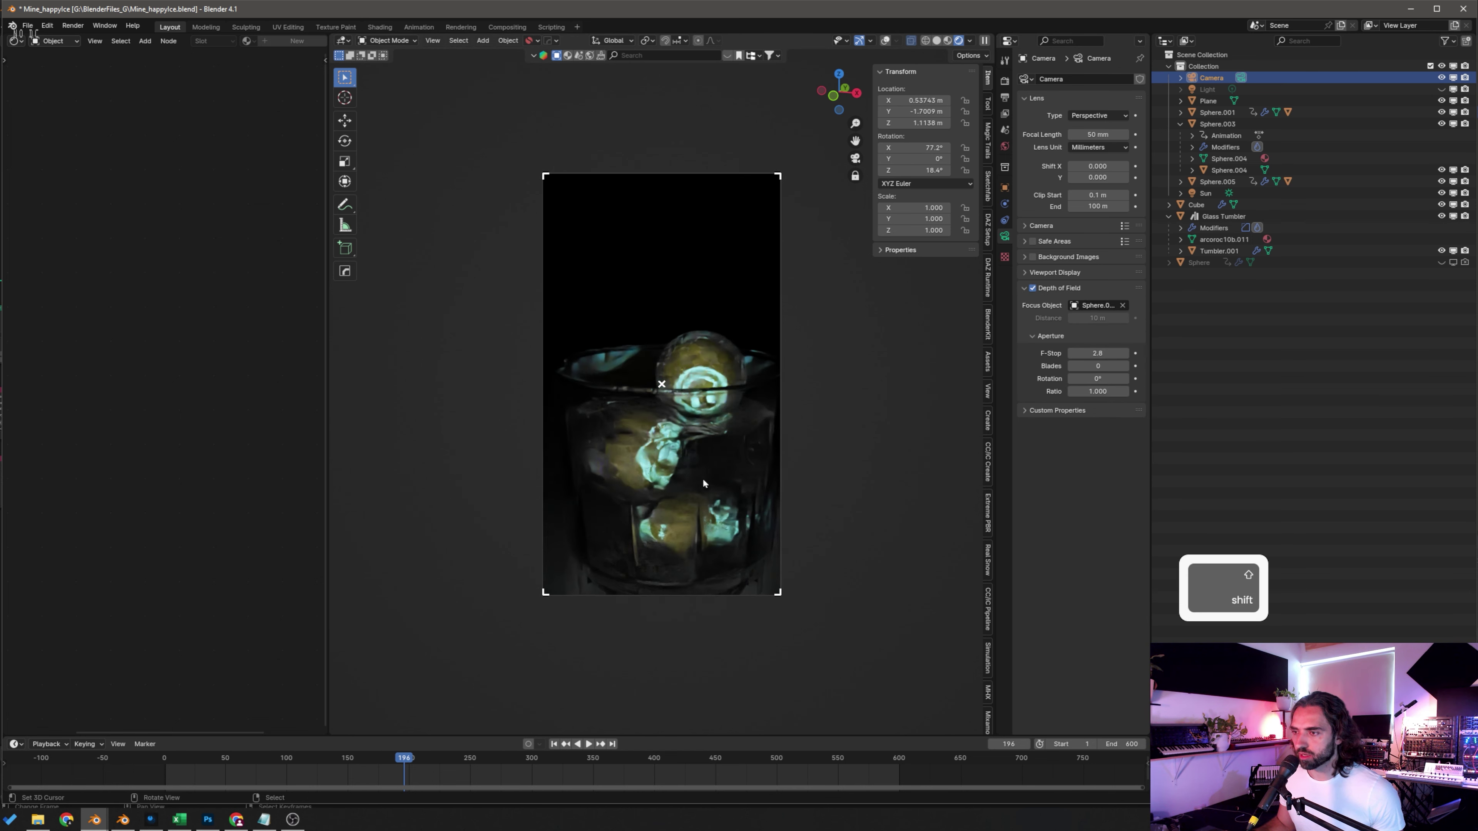
{"action": "middle_click_drag", "start_coordinate": [715, 474], "coordinate": [683, 506]}
{"action": "scroll", "coordinate": [731, 448], "scroll_direction": "up", "scroll_amount": 2}
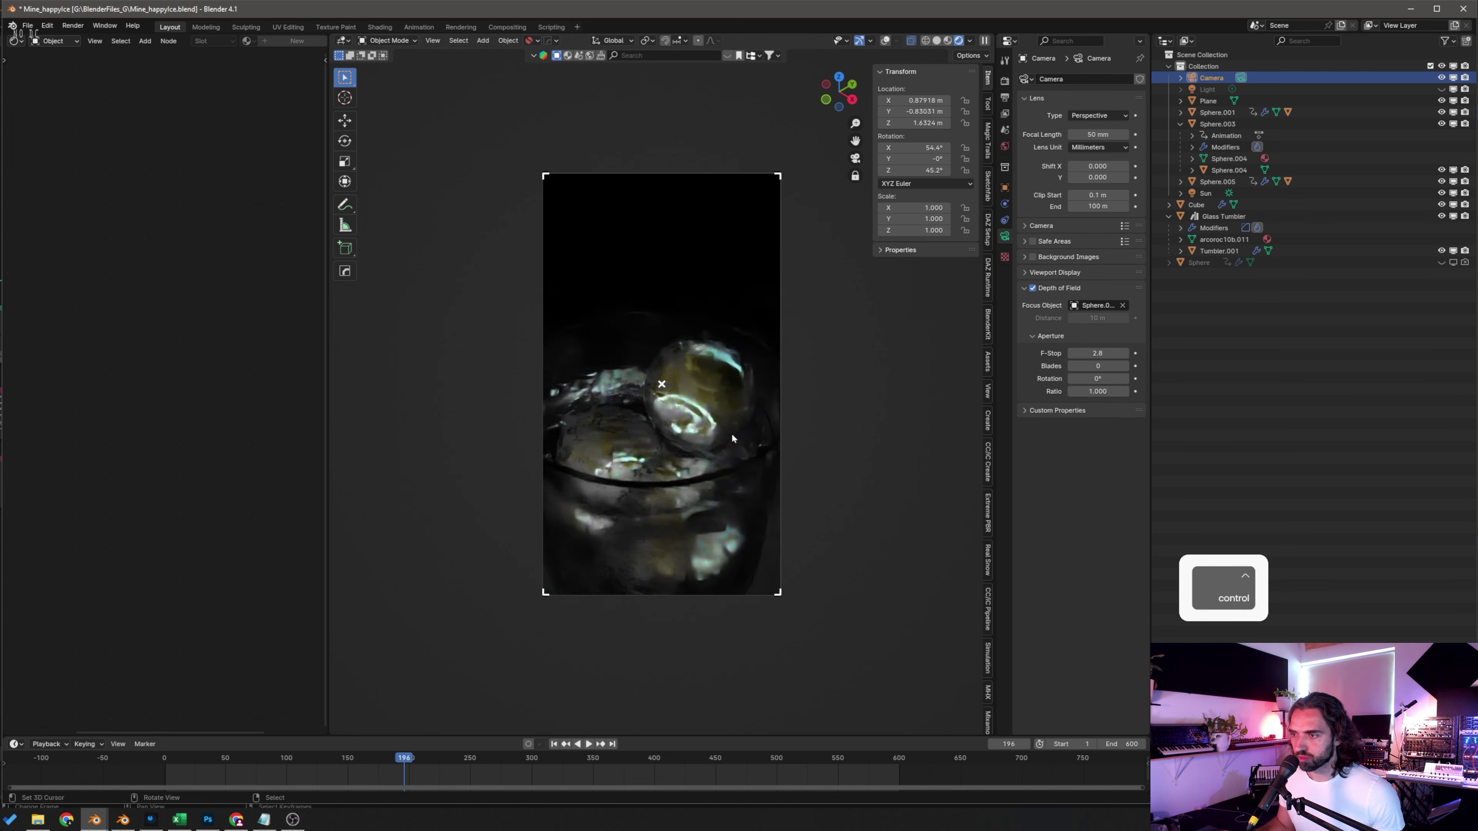
{"action": "middle_click_drag", "start_coordinate": [732, 436], "coordinate": [734, 368]}
{"action": "mouse_move", "coordinate": [1096, 353]}
{"action": "left_mouse_down"}
{"action": "mouse_move", "coordinate": [1143, 354]}
{"action": "mouse_move", "coordinate": [1099, 353]}
{"action": "left_mouse_up"}
{"action": "middle_click_drag", "start_coordinate": [638, 429], "coordinate": [717, 403]}
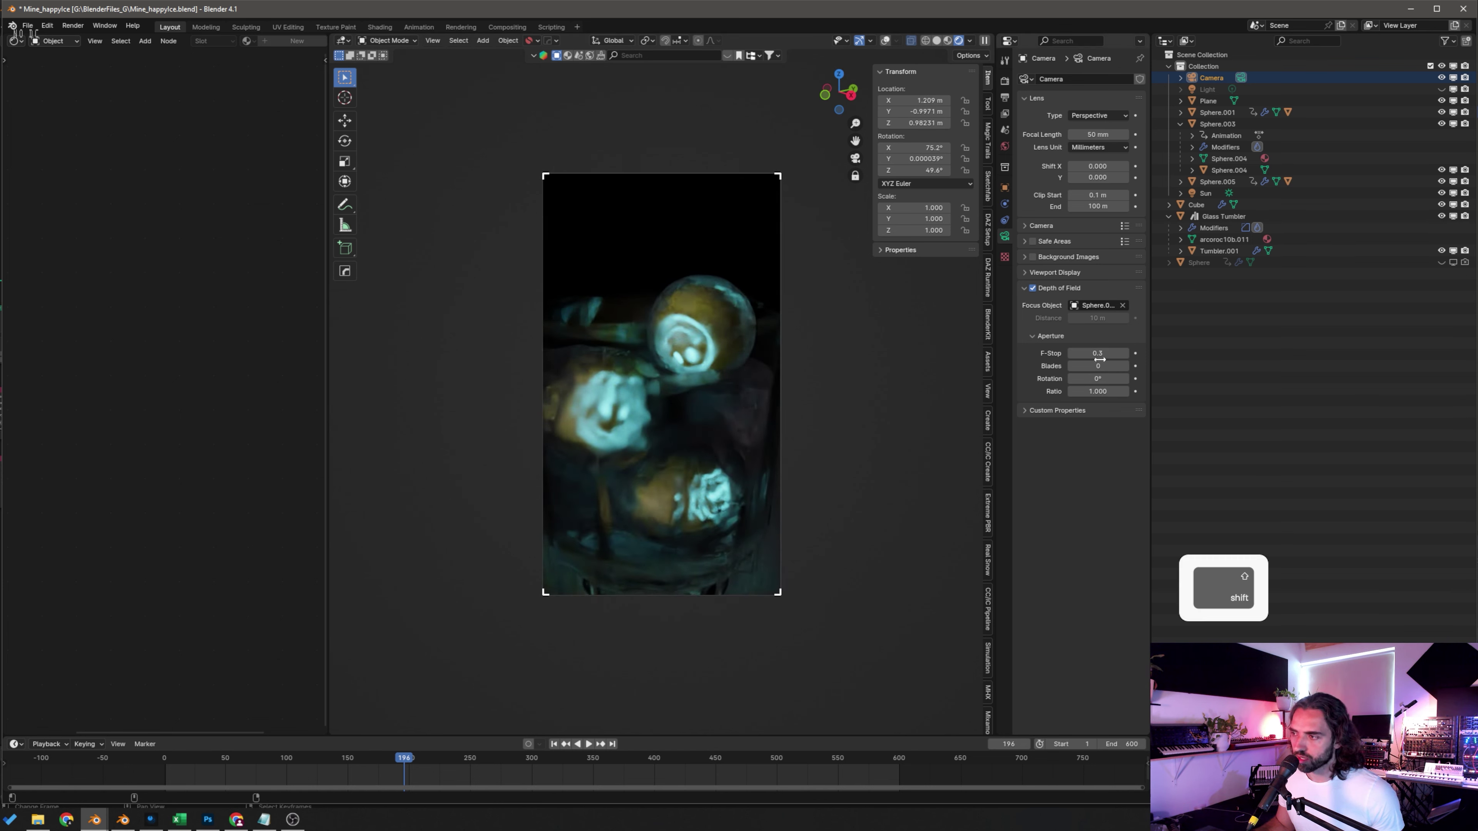
{"action": "left_click_drag", "start_coordinate": [1103, 356], "coordinate": [1129, 355], "text": "shift"}
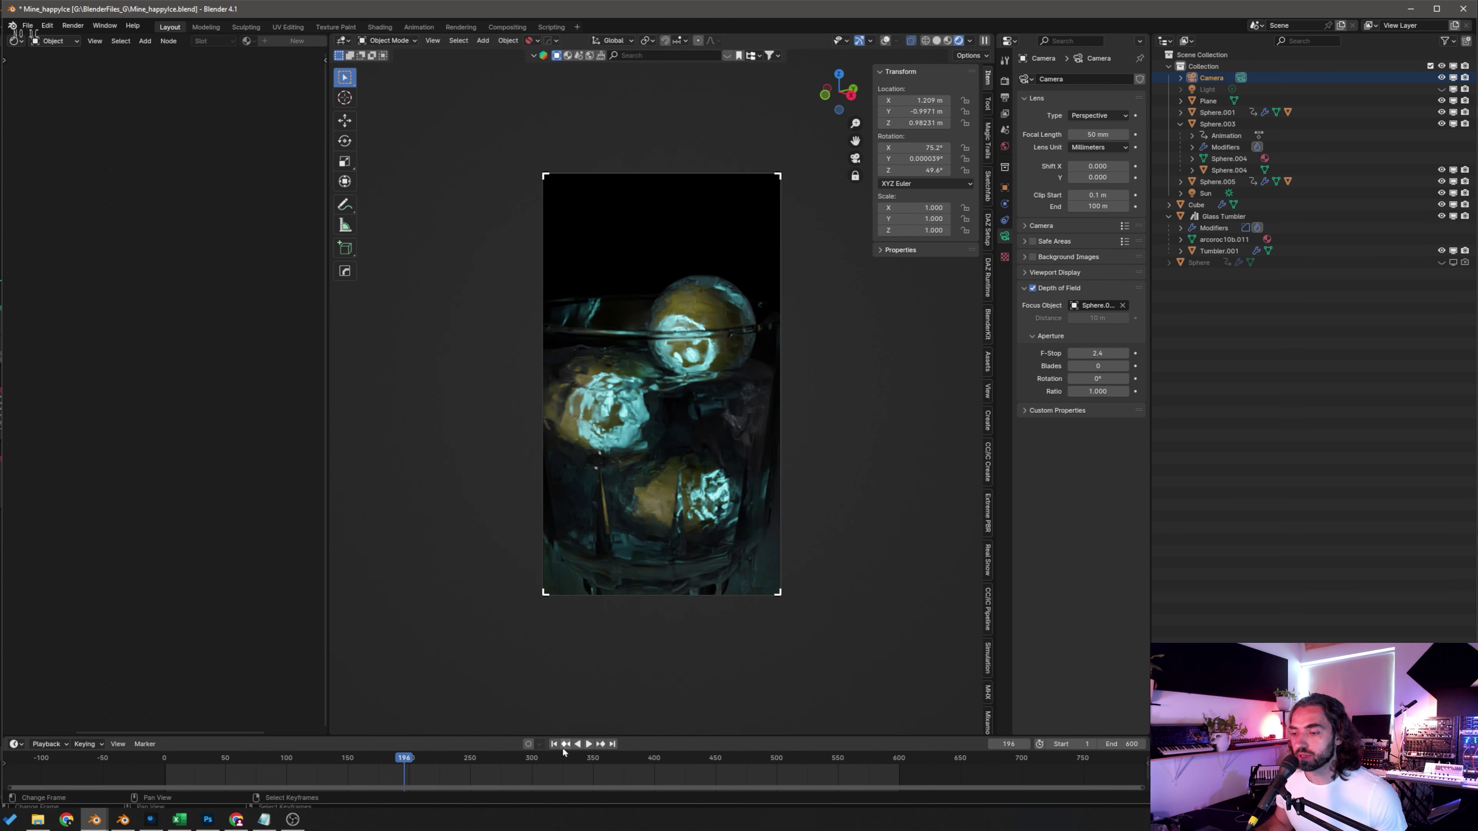
Step: Return the viewport to solid shading and render the current frame as a still image
{"action": "left_click", "coordinate": [935, 42]}
{"action": "left_click", "coordinate": [72, 25]}
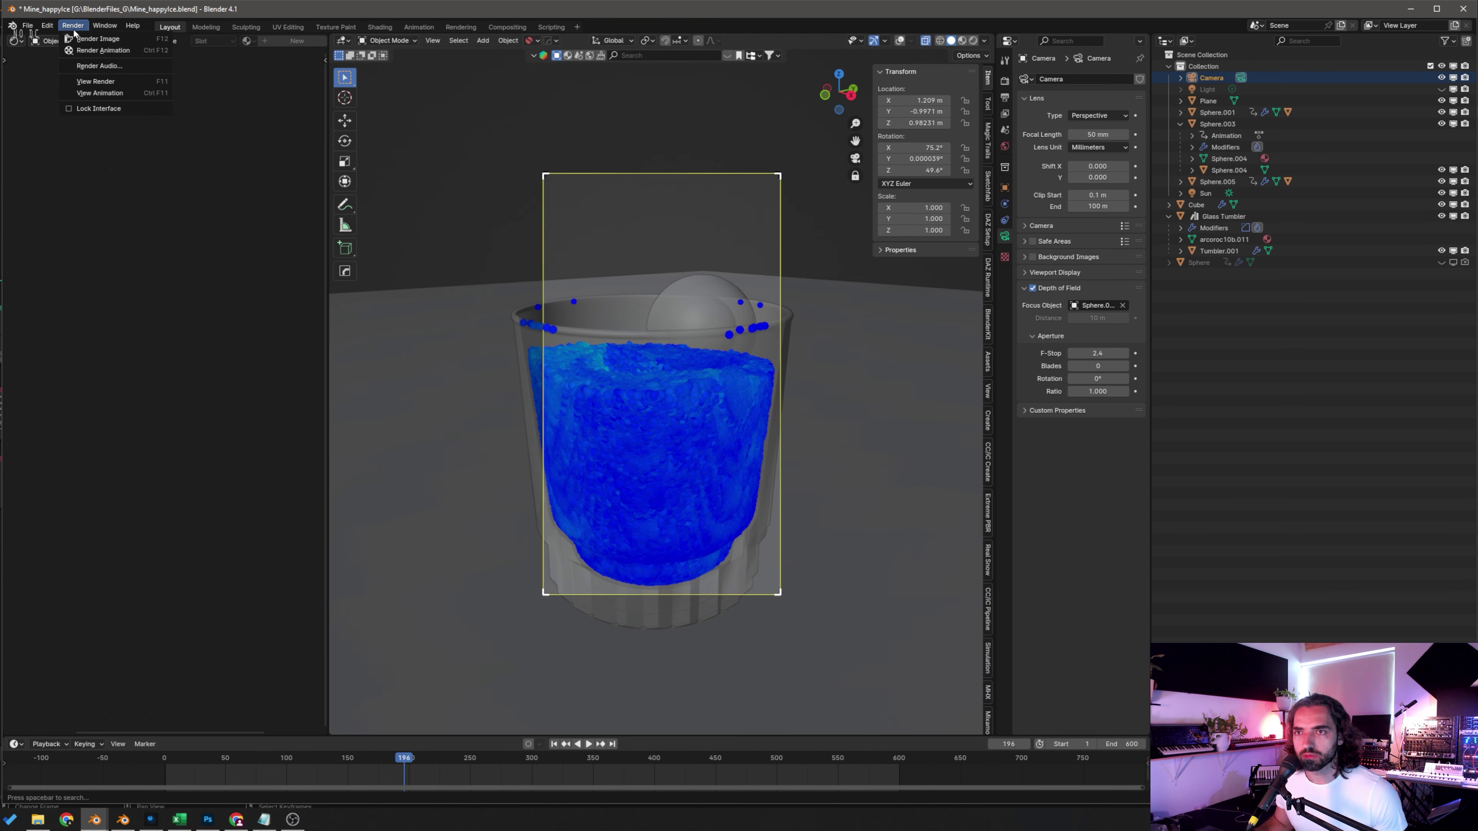
{"action": "left_click", "coordinate": [93, 39]}
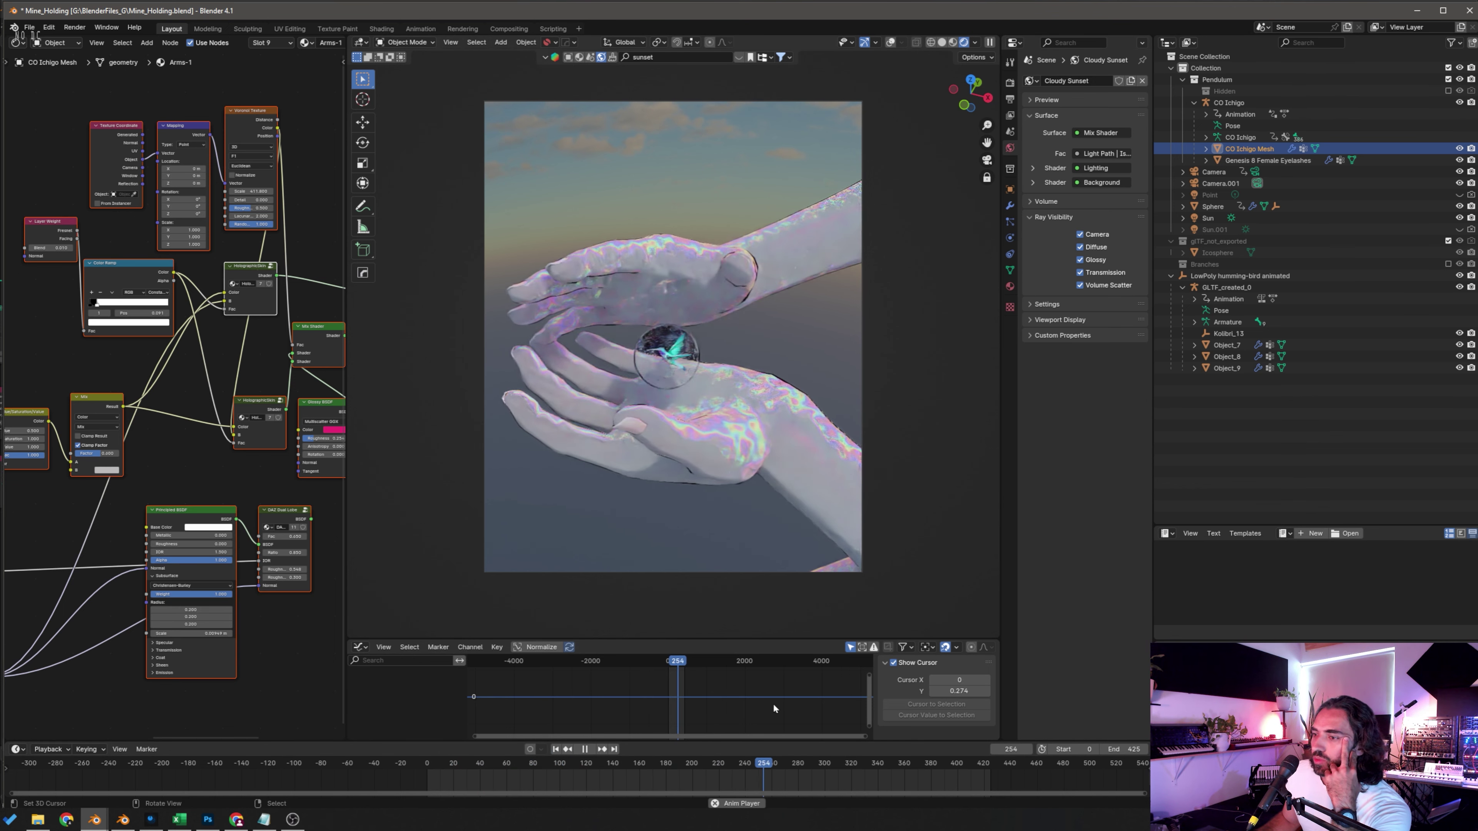
Step: Stop playback in the Mine_Holding scene, then show the world shader nodes and set the Background node's strength to 0
{"action": "key", "text": "space"}
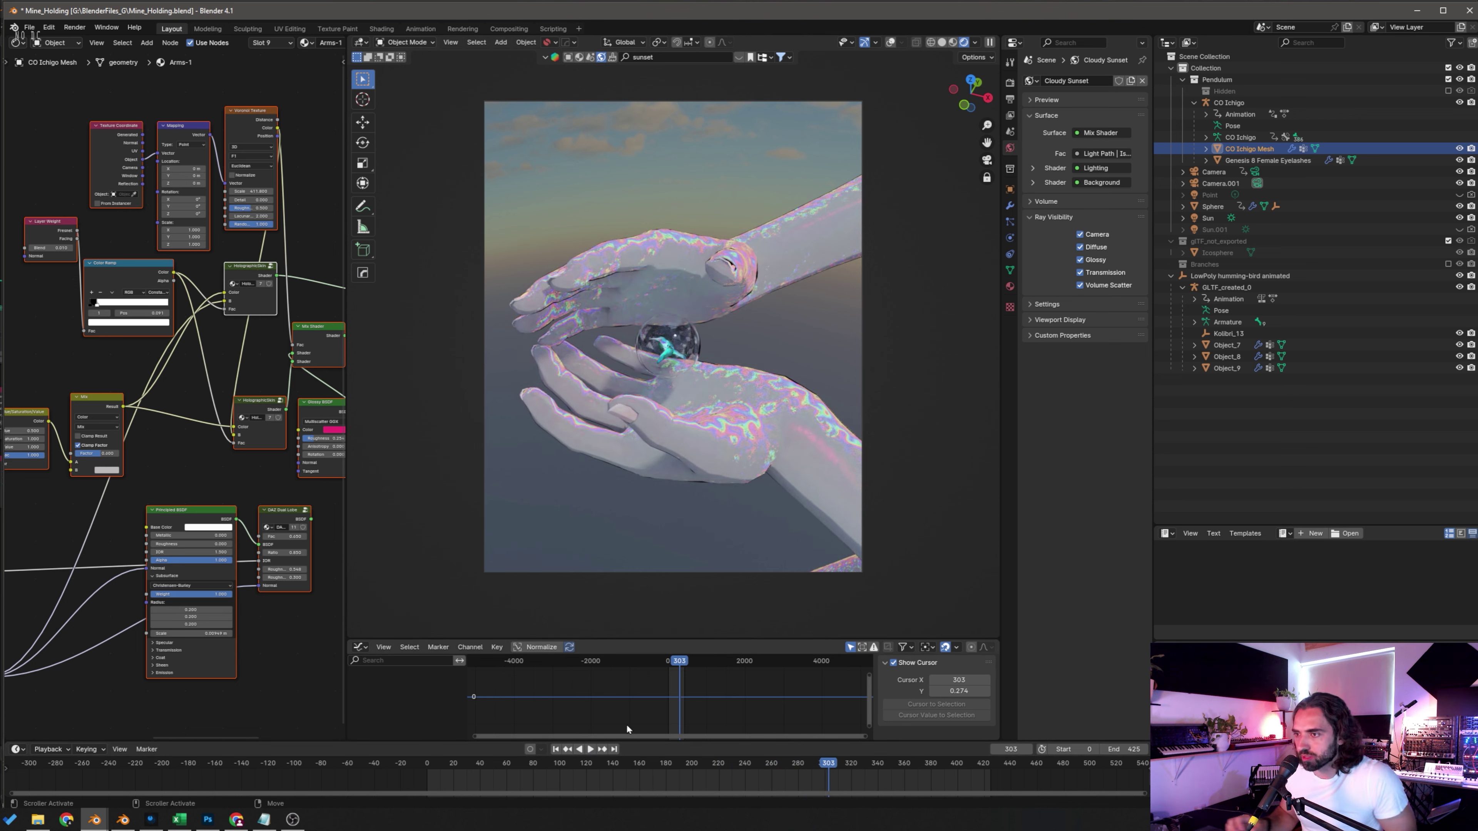
{"action": "left_click", "coordinate": [60, 43]}
{"action": "left_click", "coordinate": [62, 86]}
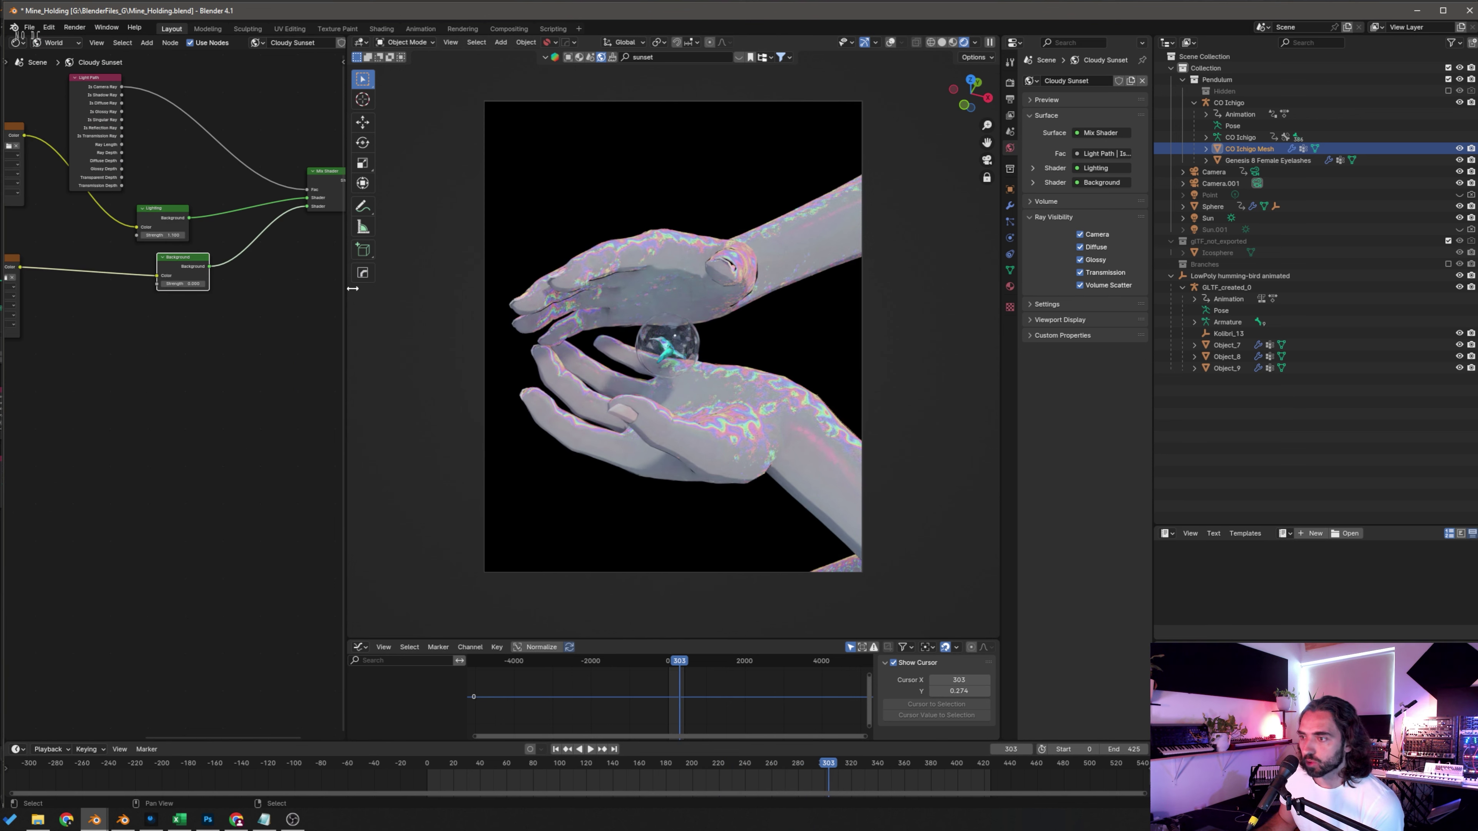
Step: Go to frame 279 of the hands animation and display the scene's output settings
{"action": "scroll", "coordinate": [701, 423], "scroll_direction": "up", "scroll_amount": 2}
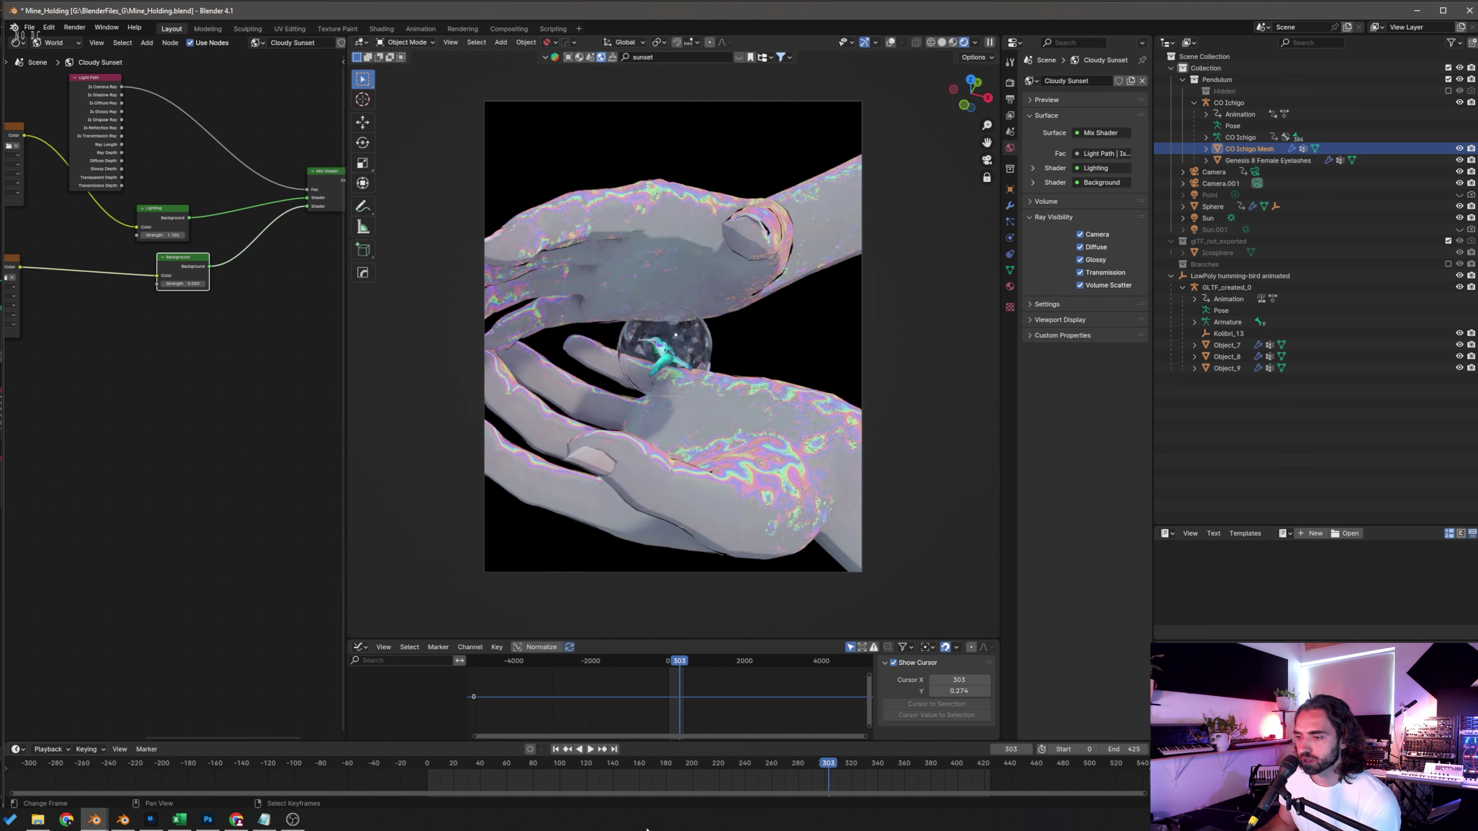
{"action": "left_click_drag", "start_coordinate": [599, 766], "coordinate": [797, 738]}
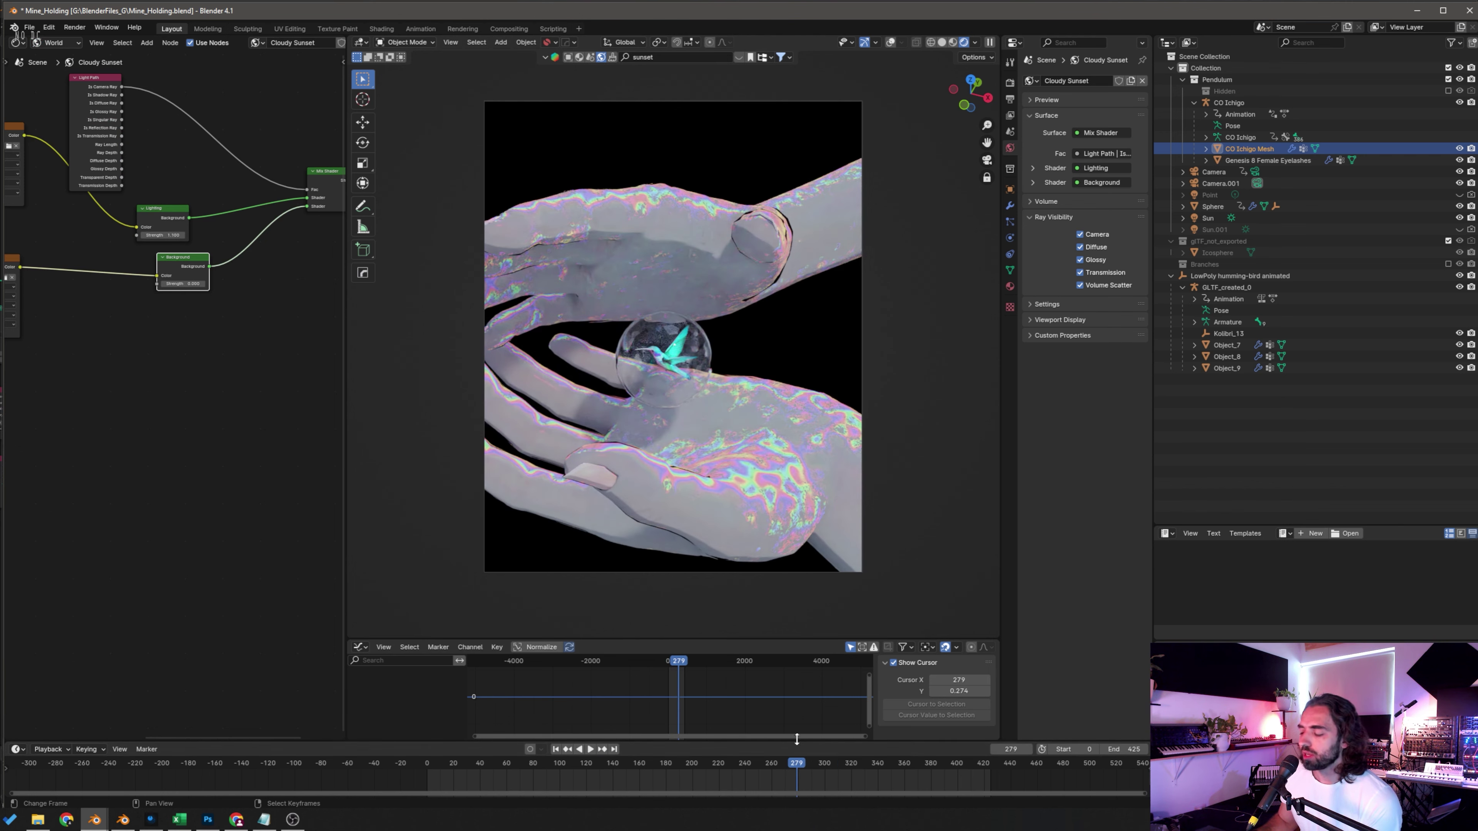
{"action": "left_click", "coordinate": [1011, 83]}
{"action": "left_click", "coordinate": [1010, 100]}
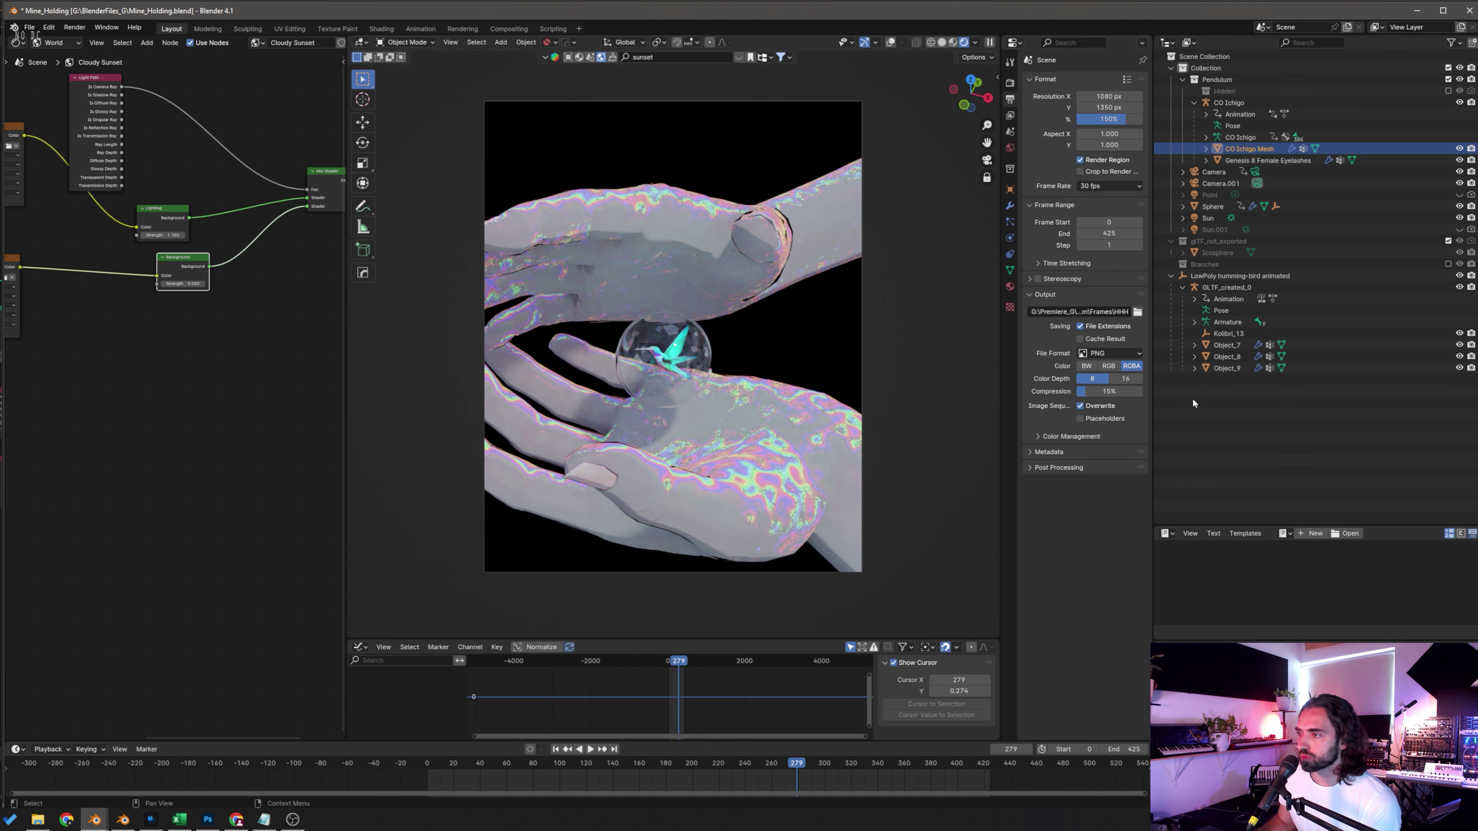
Step: Switch the output file format to FFmpeg Video and back to PNG, and start the animation render
{"action": "left_click", "coordinate": [1124, 355]}
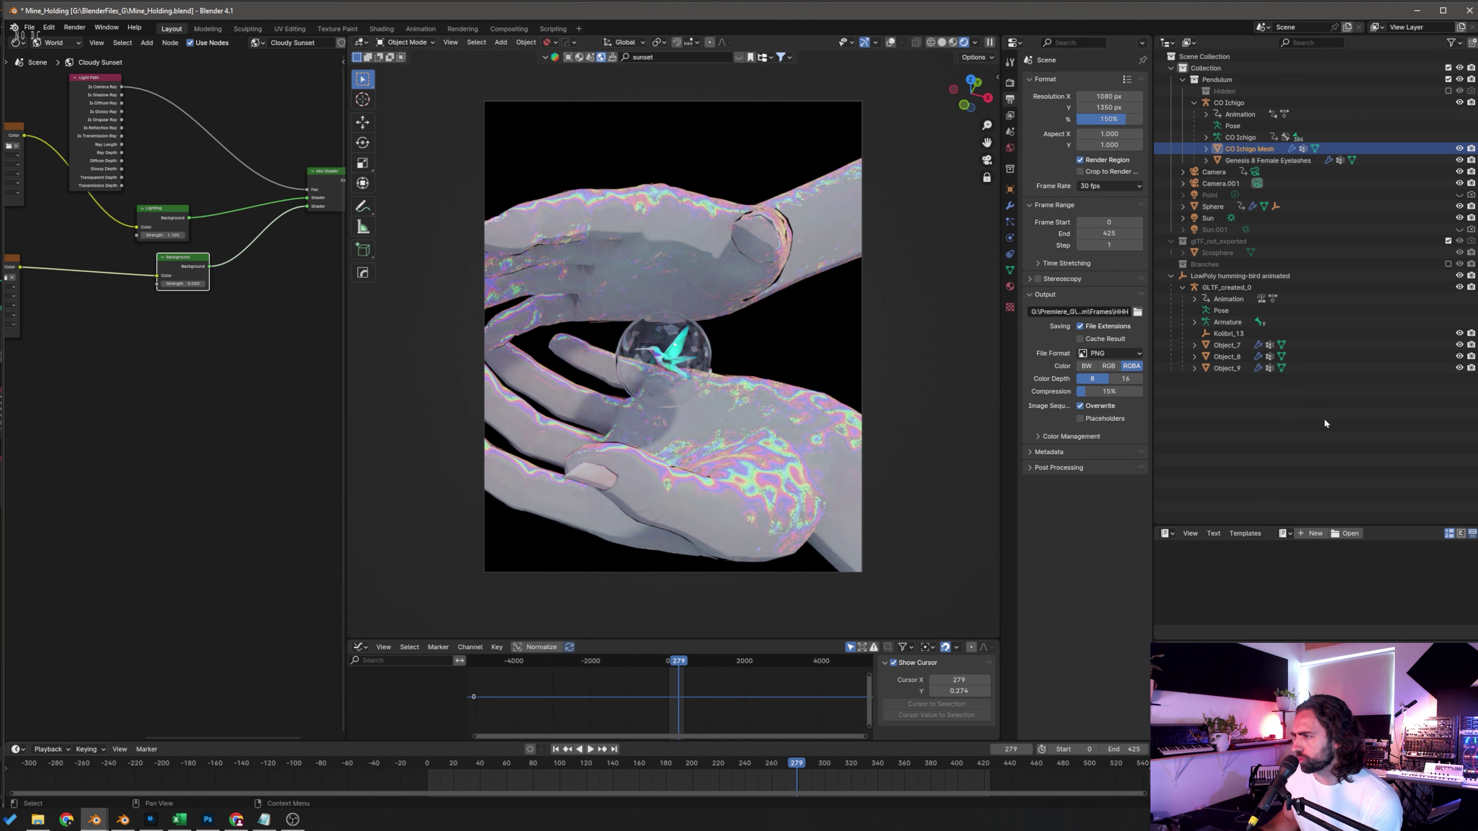
{"action": "left_click", "coordinate": [1108, 353]}
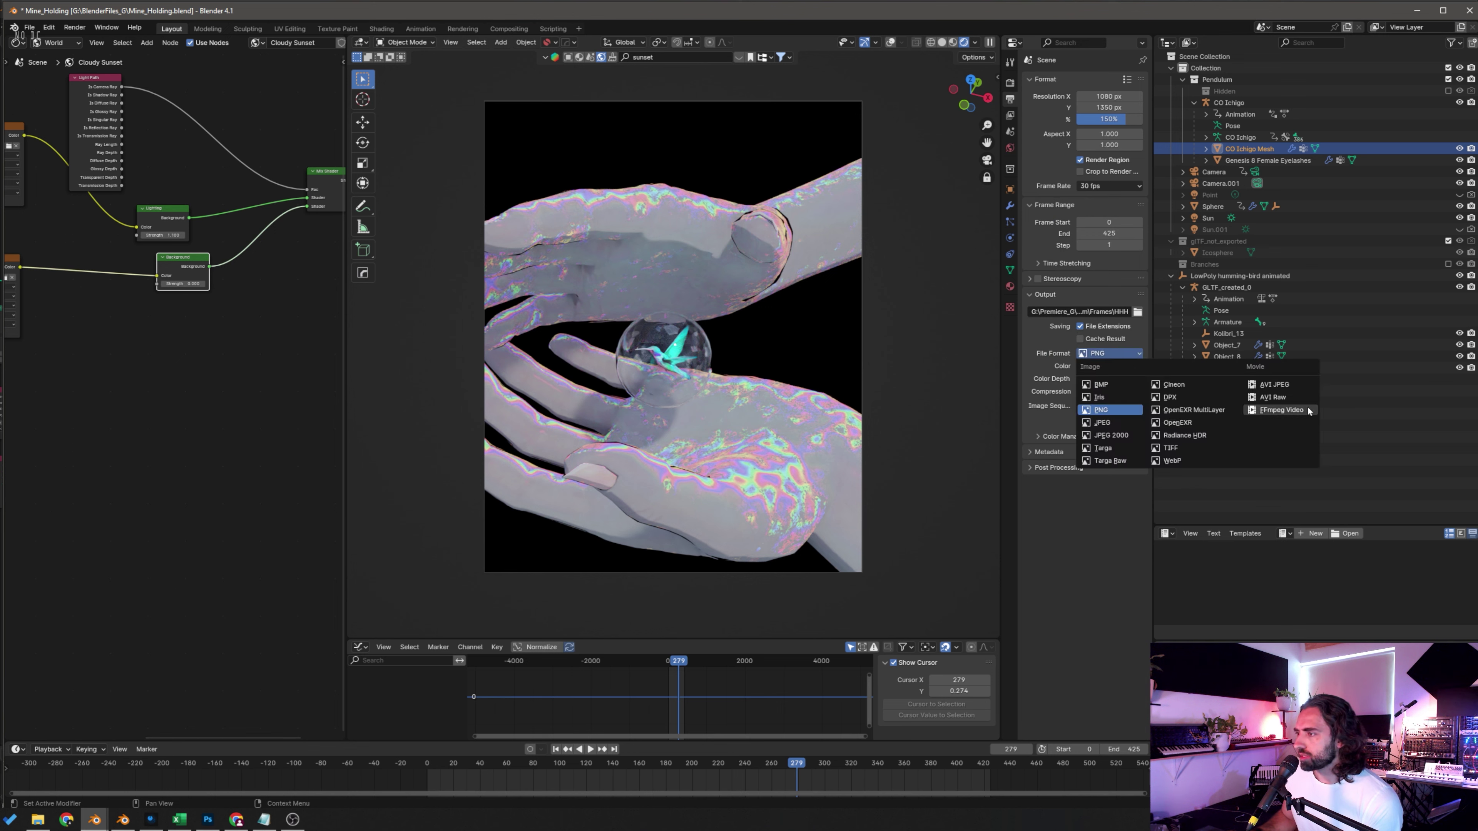
{"action": "left_click", "coordinate": [1294, 410]}
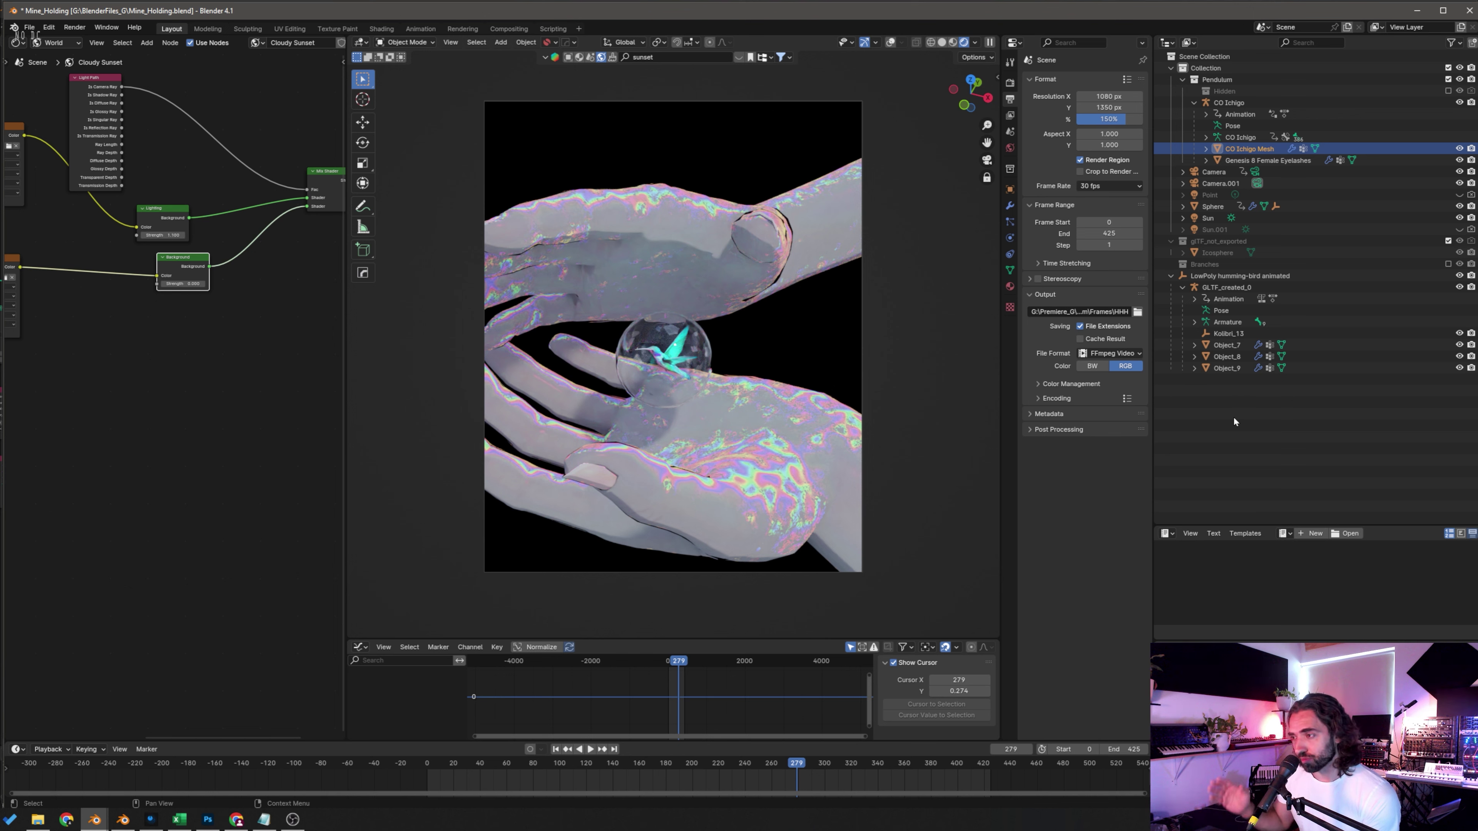
{"action": "left_click", "coordinate": [1110, 353]}
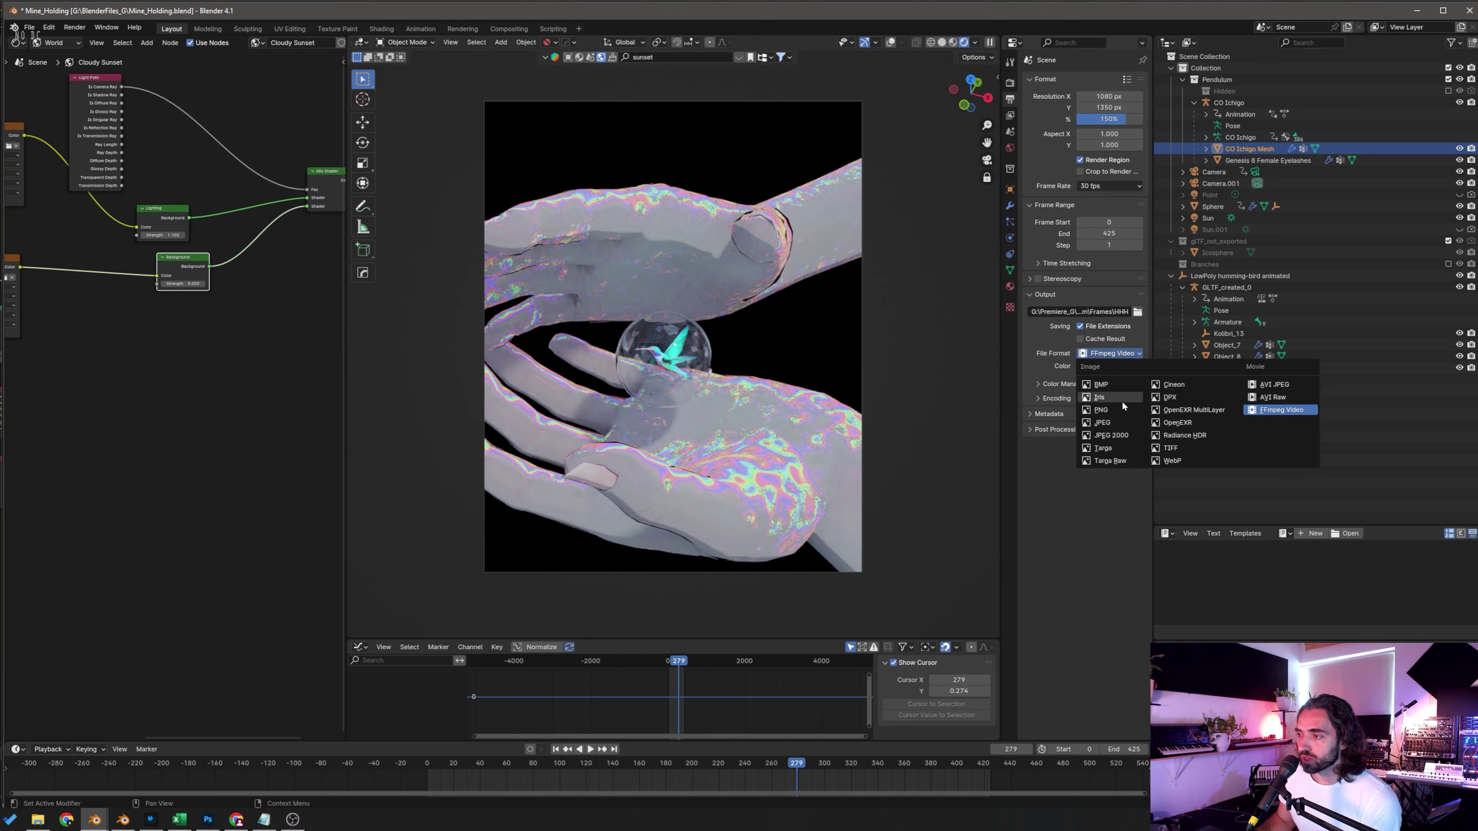
{"action": "left_click", "coordinate": [1113, 411]}
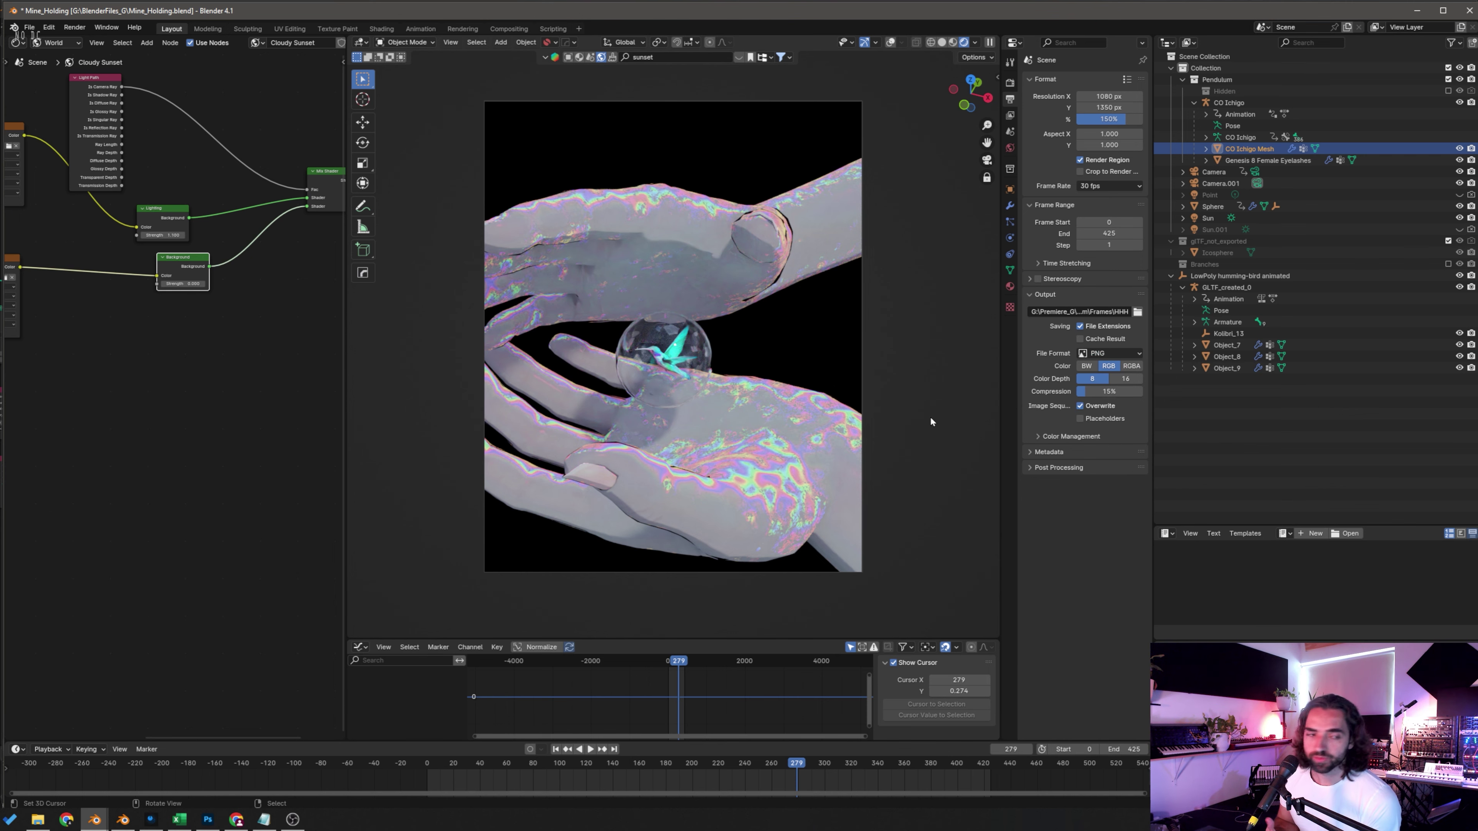
{"action": "key", "text": "ctrl+F12"}
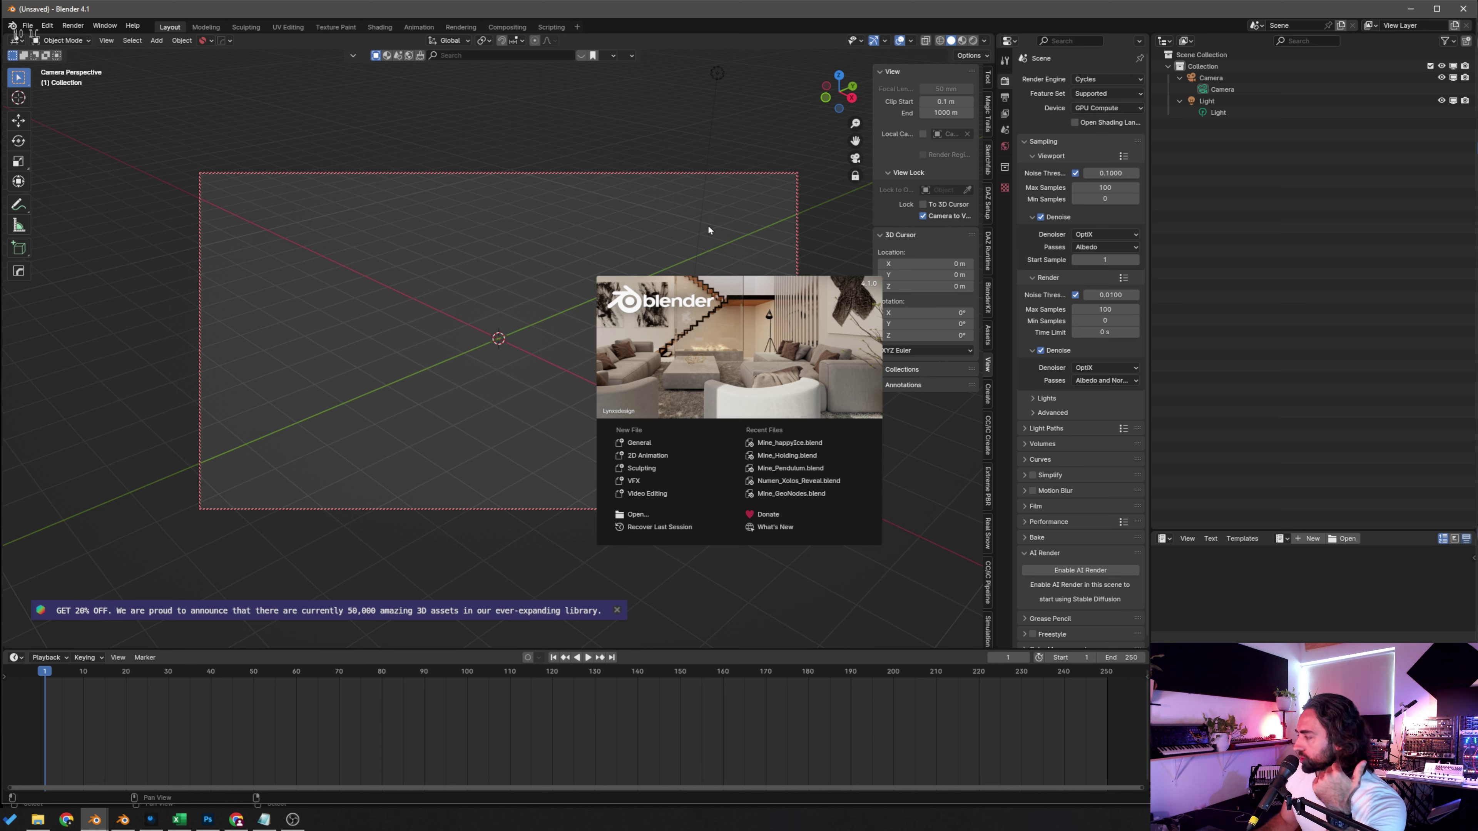
Step: Dismiss the new file's splash screen, add a Video Editing workspace, and enlarge its preview area
{"action": "left_click", "coordinate": [707, 224]}
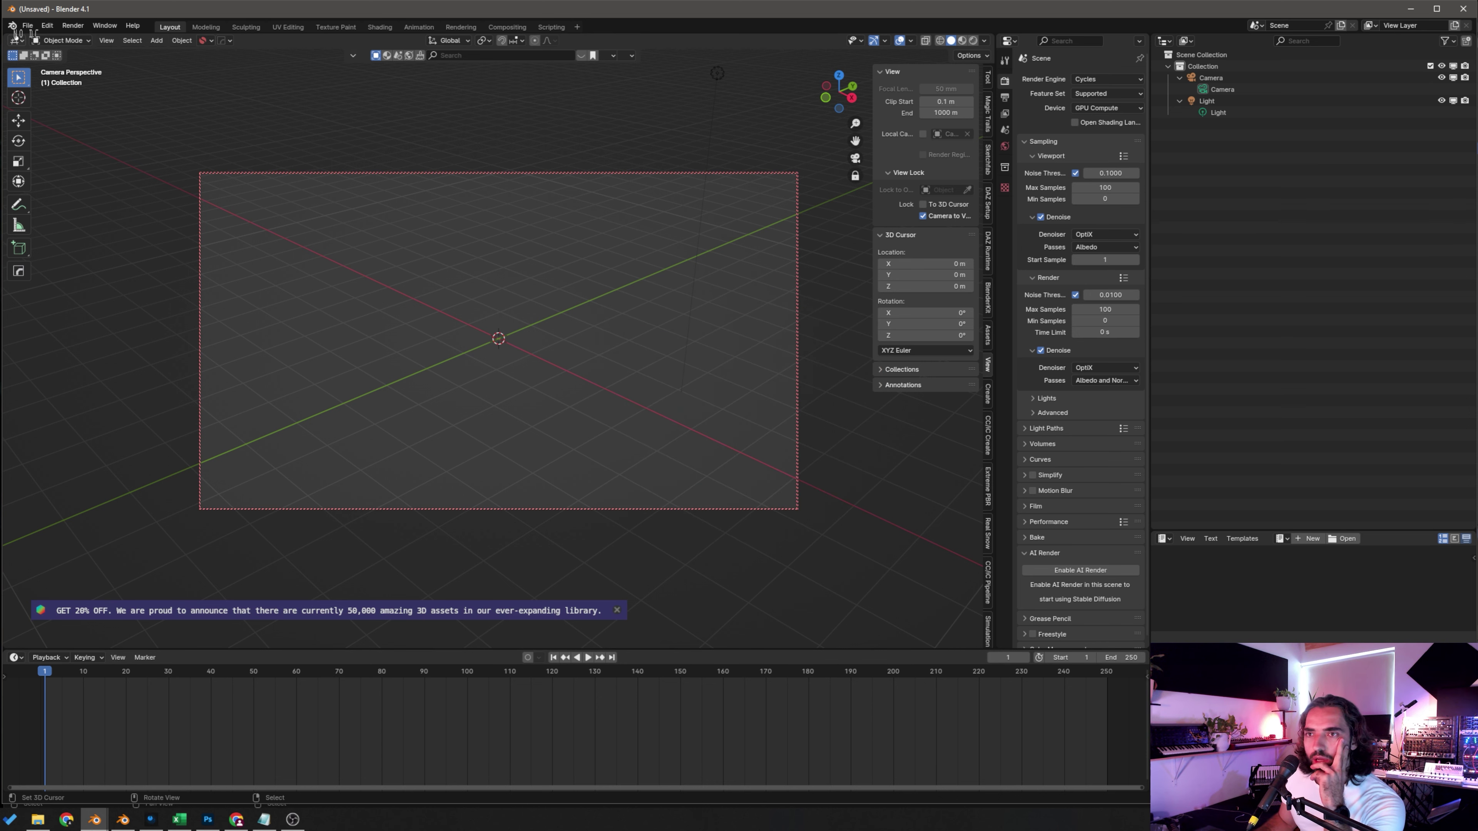
{"action": "left_click", "coordinate": [578, 28]}
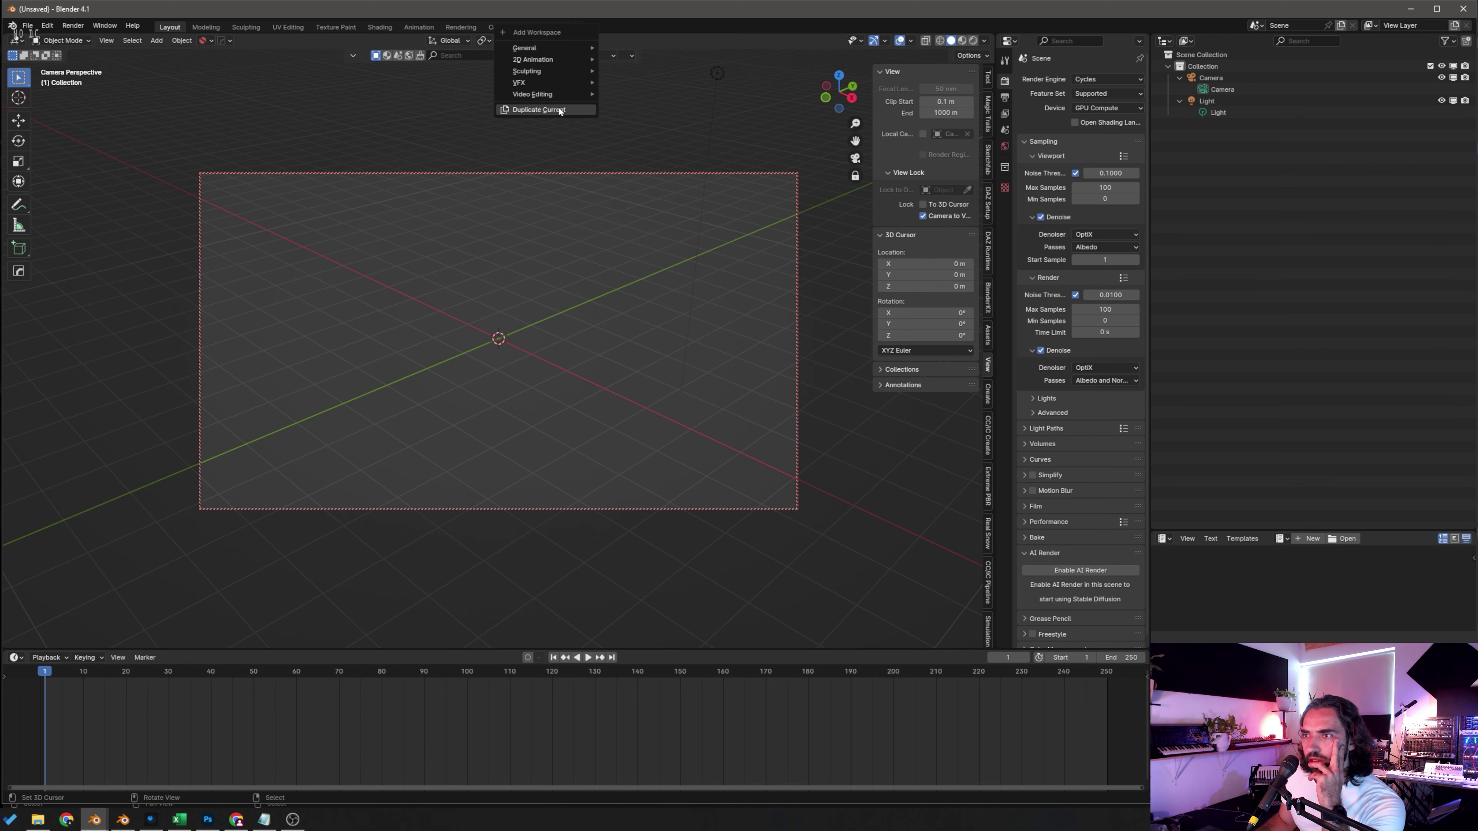
{"action": "mouse_move", "coordinate": [552, 87]}
{"action": "left_click", "coordinate": [676, 105]}
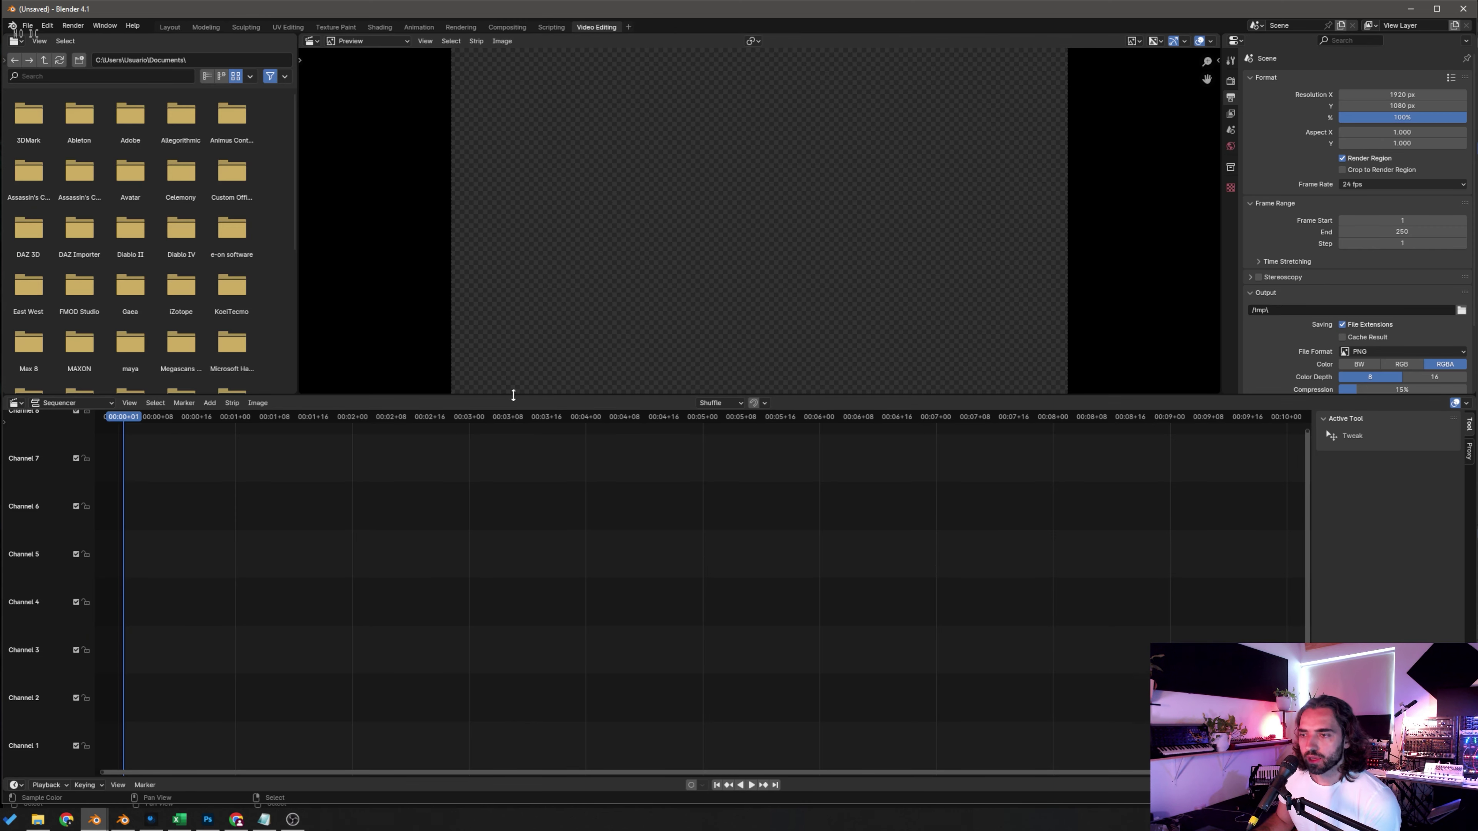
{"action": "left_click_drag", "start_coordinate": [513, 396], "coordinate": [498, 473]}
Step: Play the empty sequencer timeline briefly, stop it, and return to the first frame
{"action": "key", "text": "space"}
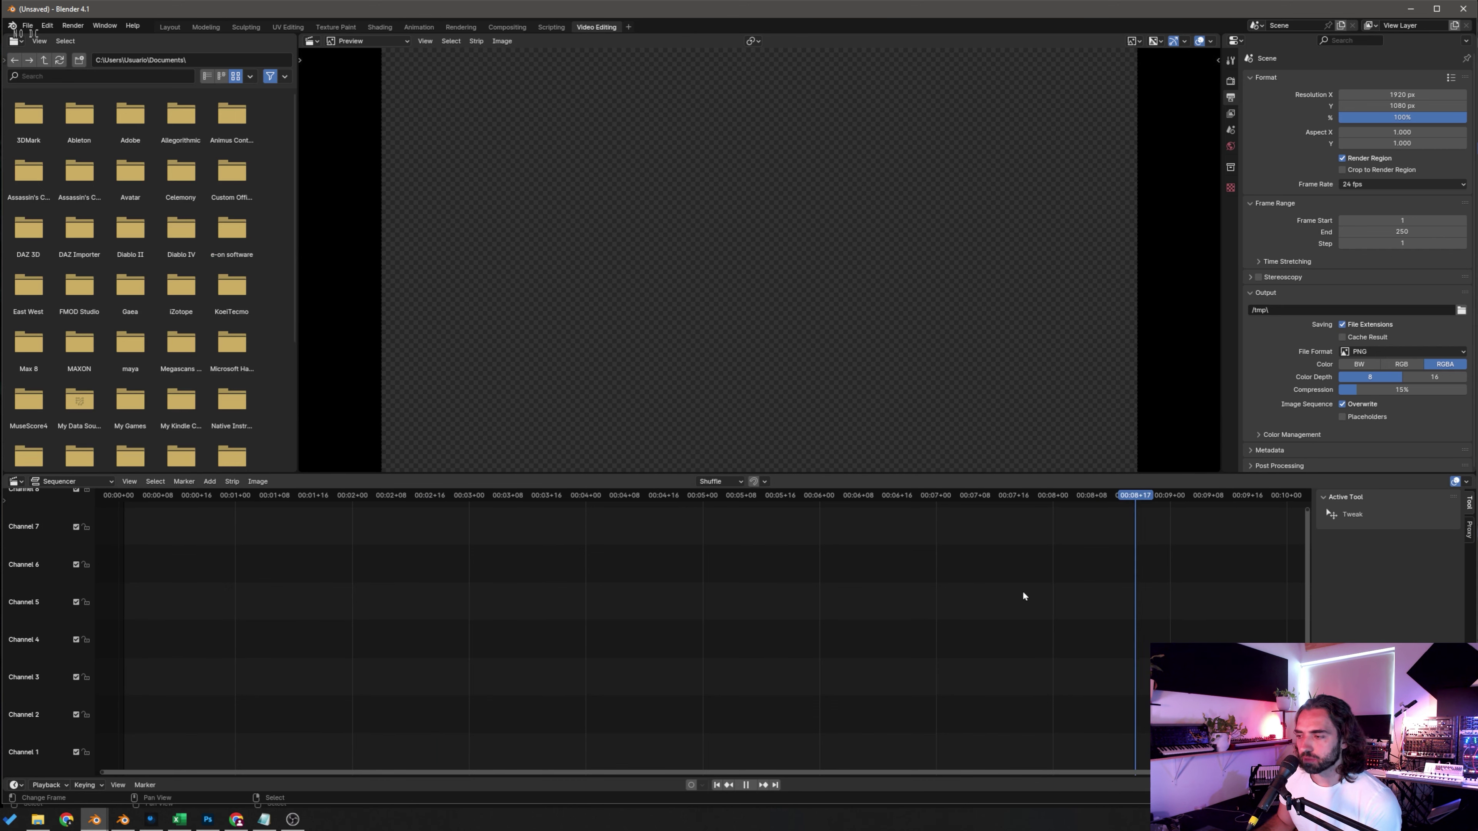
{"action": "left_click", "coordinate": [746, 786]}
{"action": "left_click", "coordinate": [810, 728]}
{"action": "left_click", "coordinate": [718, 786]}
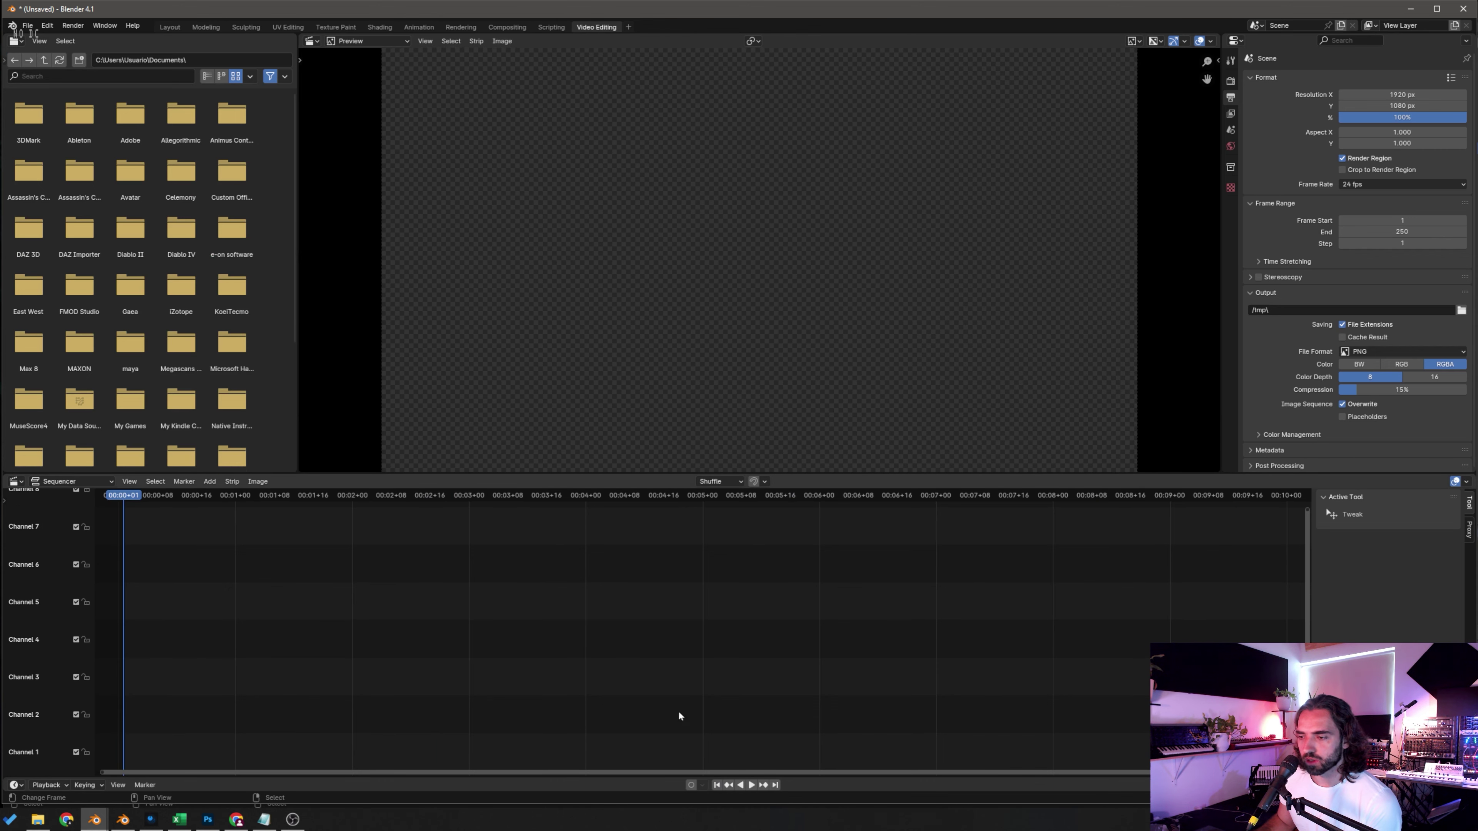
Step: Add all the PNG frames from the Pendulum\Frames folder as an image sequence strip on channel 1
{"action": "left_click", "coordinate": [209, 481]}
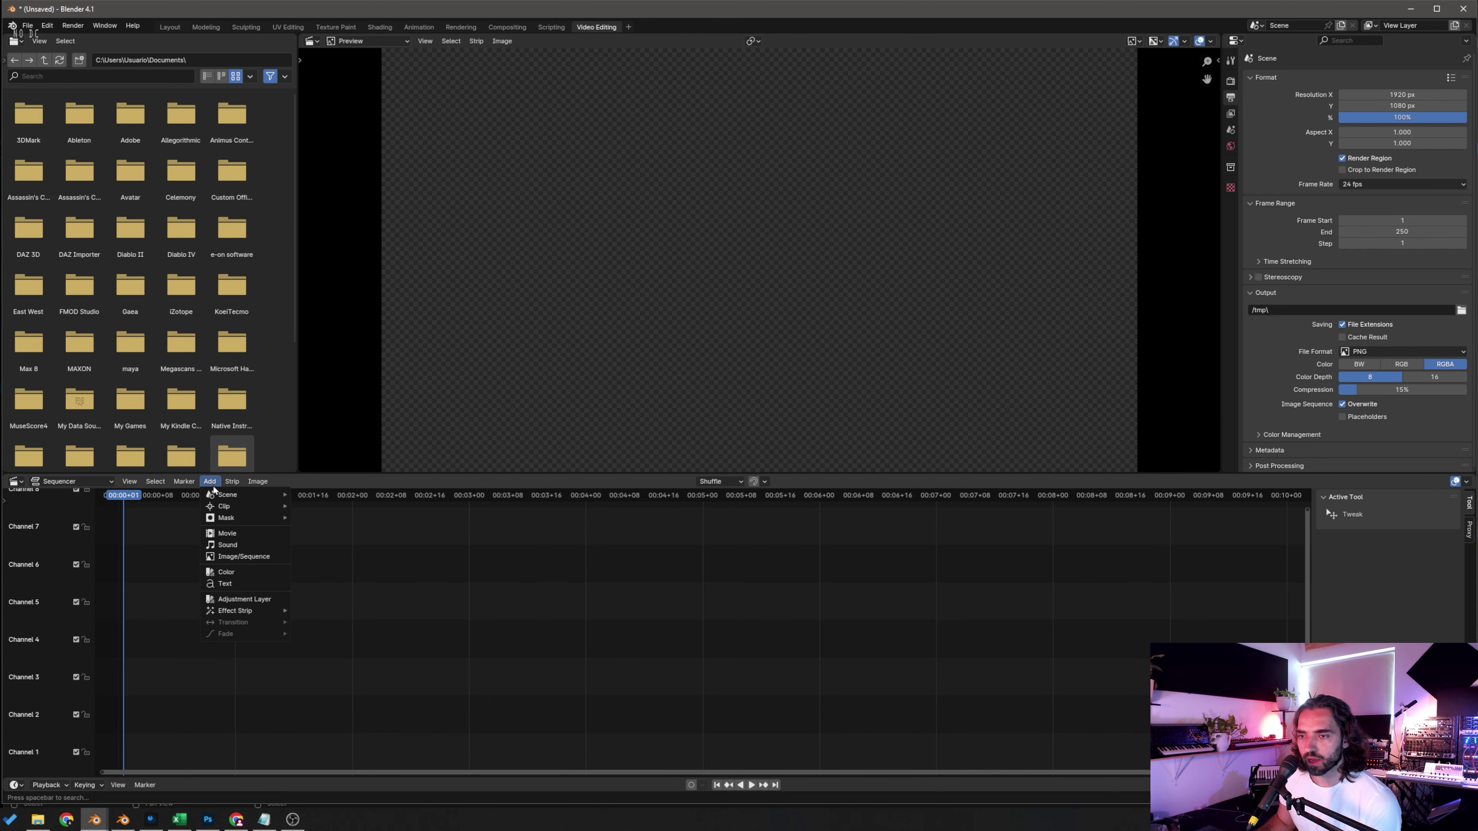
{"action": "left_click", "coordinate": [241, 559]}
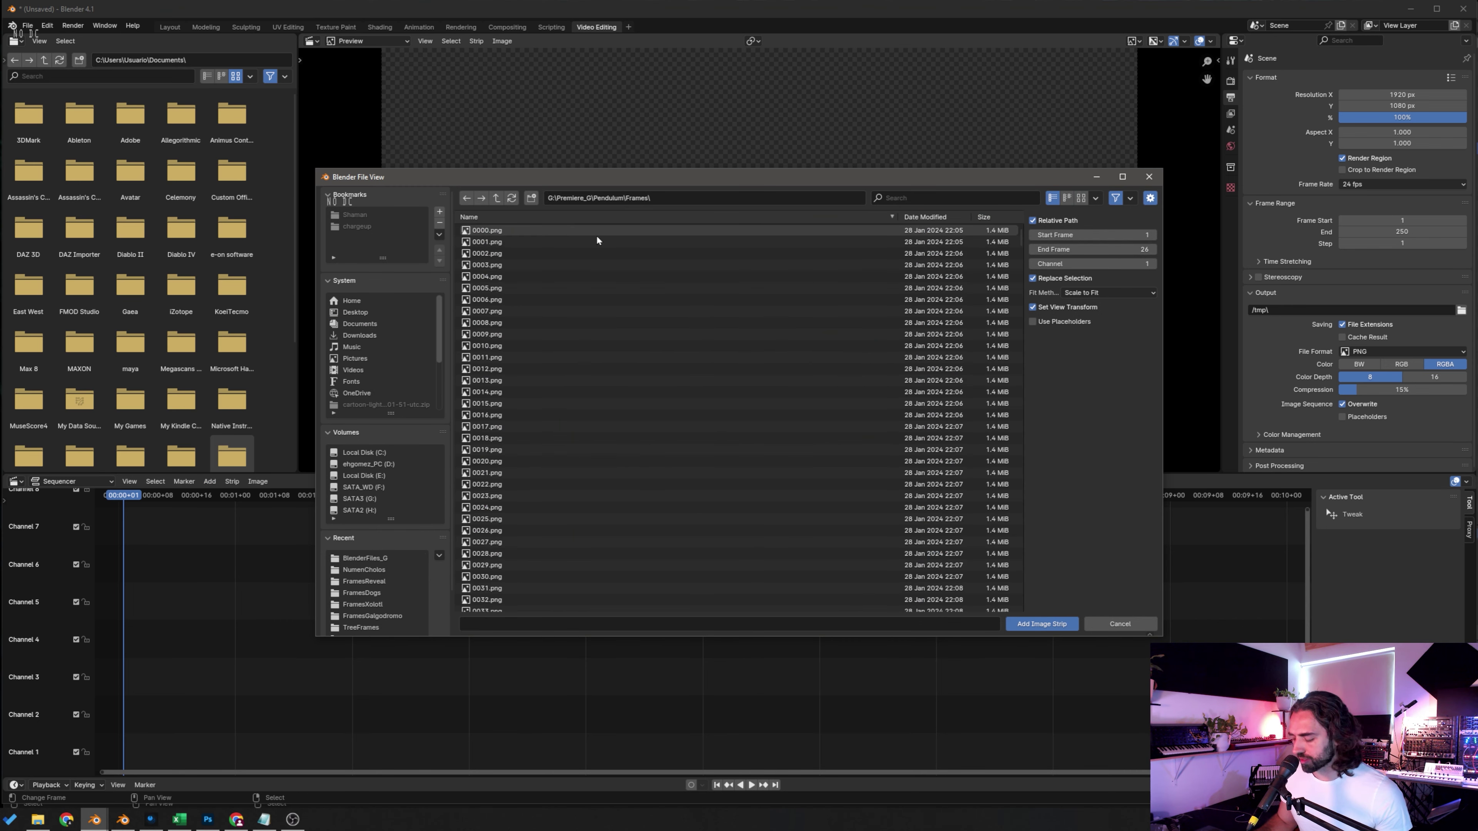
{"action": "left_click", "coordinate": [1080, 198]}
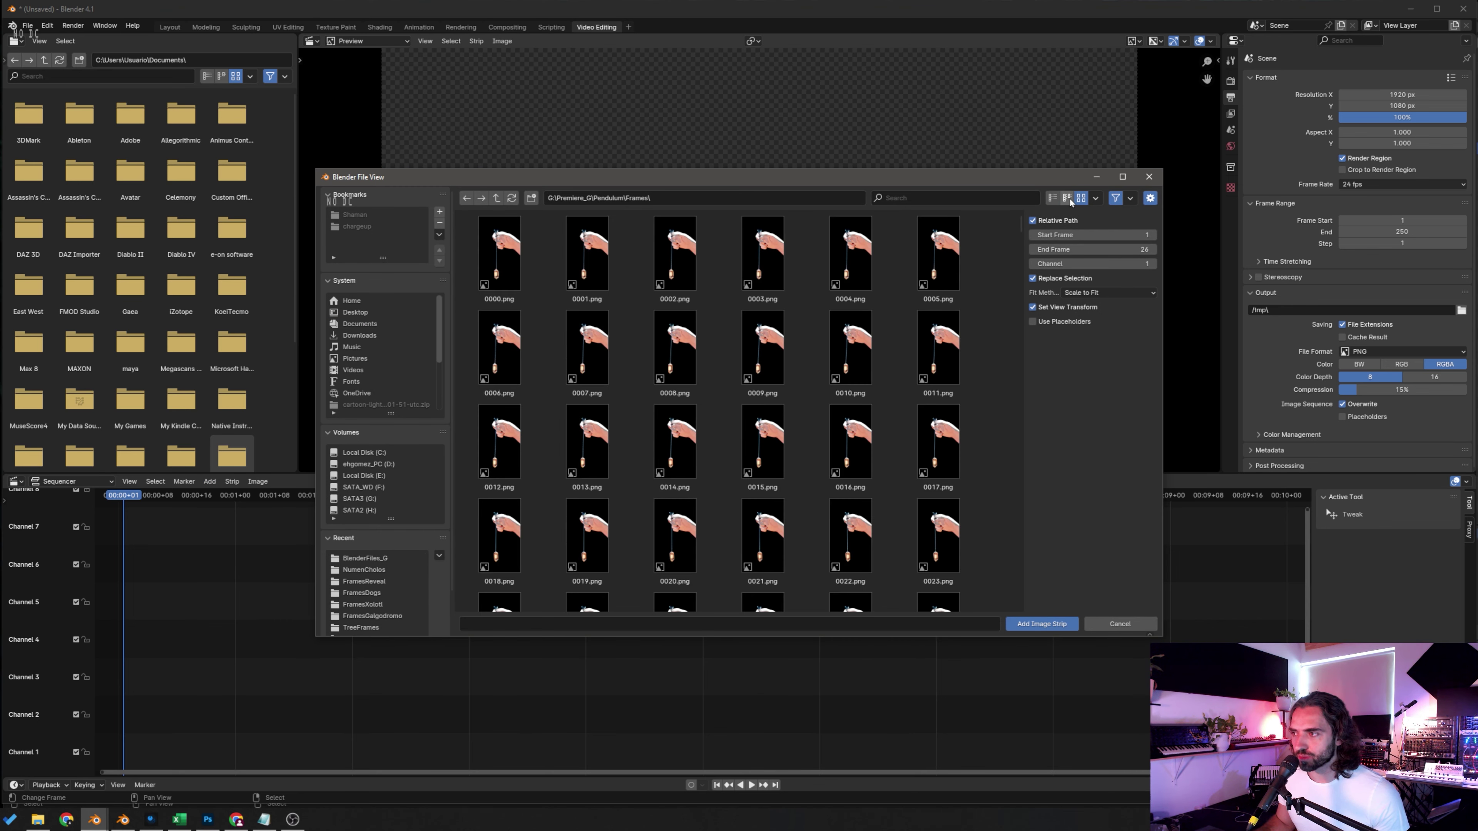
{"action": "left_click", "coordinate": [1053, 199]}
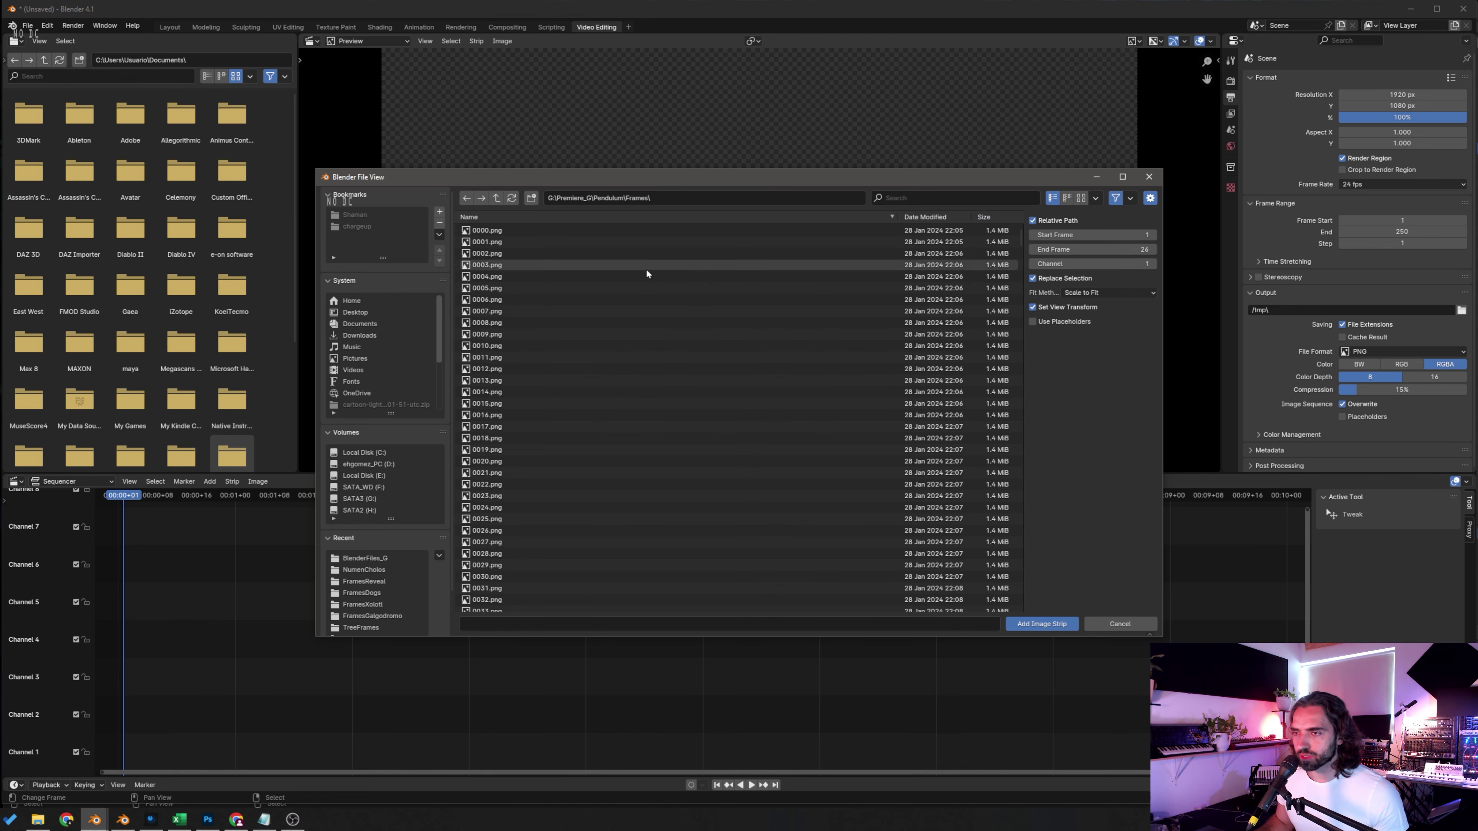
{"action": "key", "text": "a"}
{"action": "left_click", "coordinate": [1041, 624]}
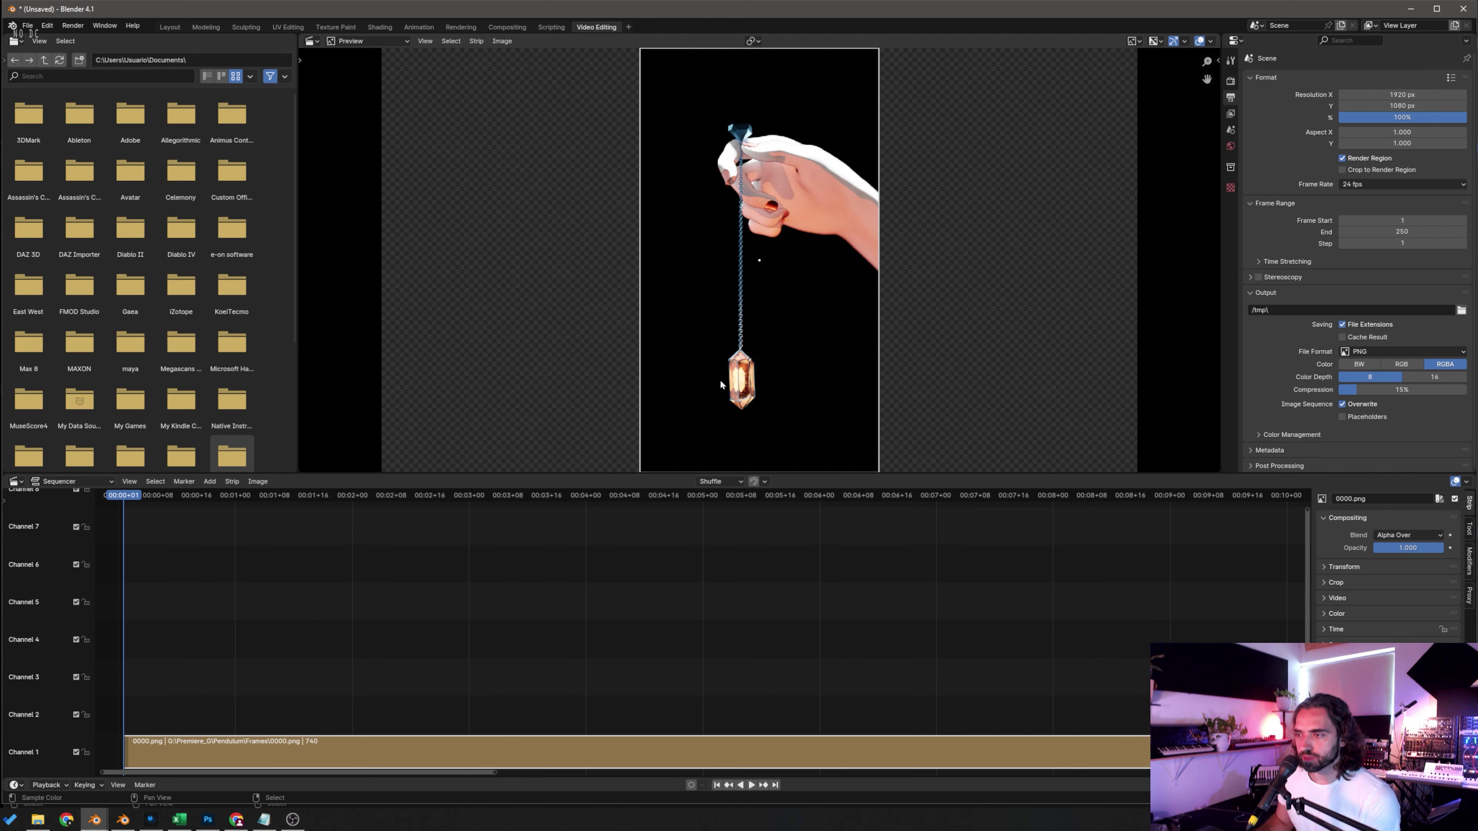
Step: Scrub the pendulum sequence to 00:02+00, play it back from there, and stop playback
{"action": "scroll", "coordinate": [720, 357], "scroll_direction": "down", "scroll_amount": 1}
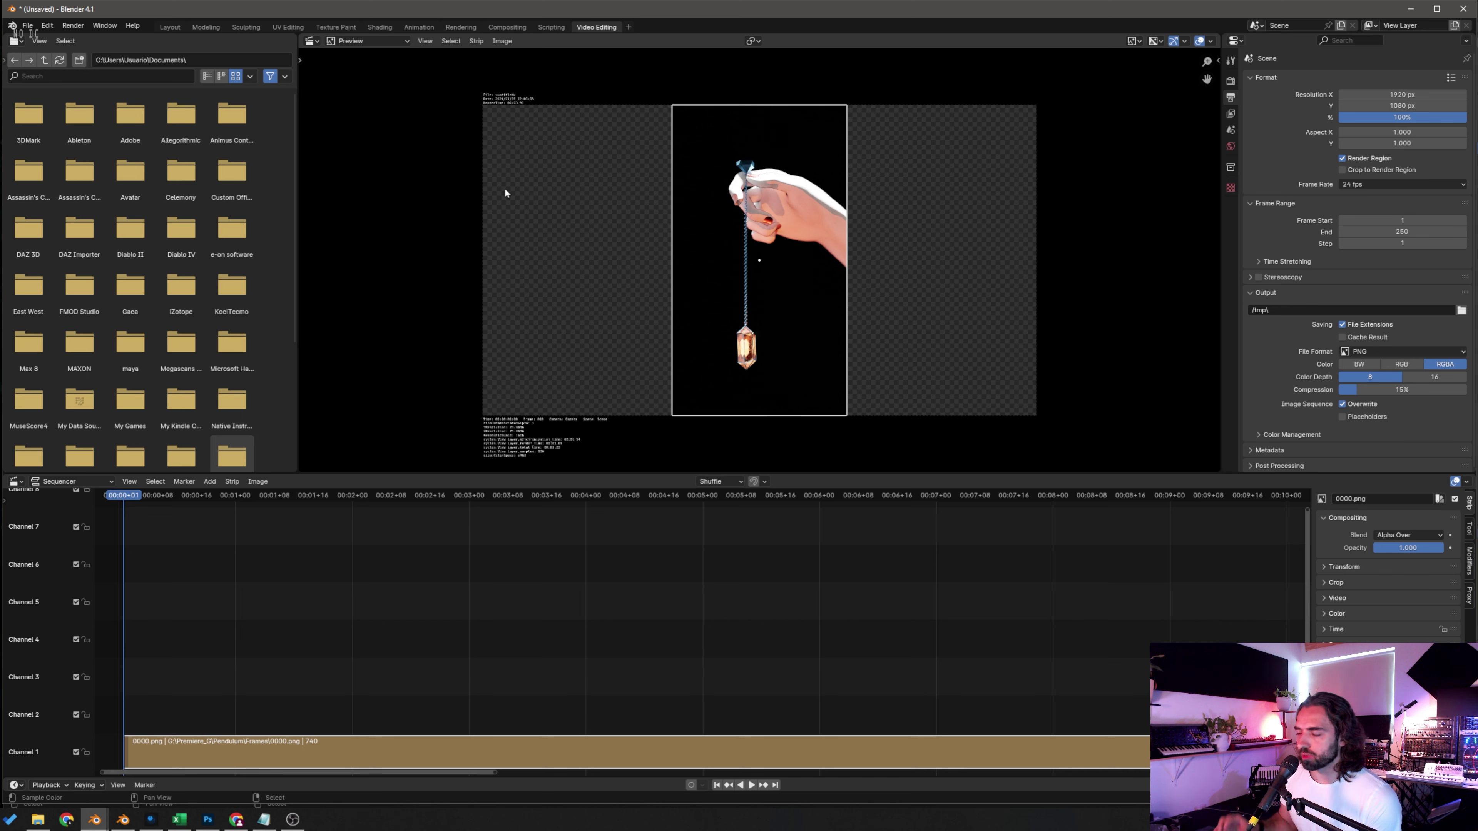
{"action": "left_click_drag", "start_coordinate": [131, 629], "coordinate": [352, 634]}
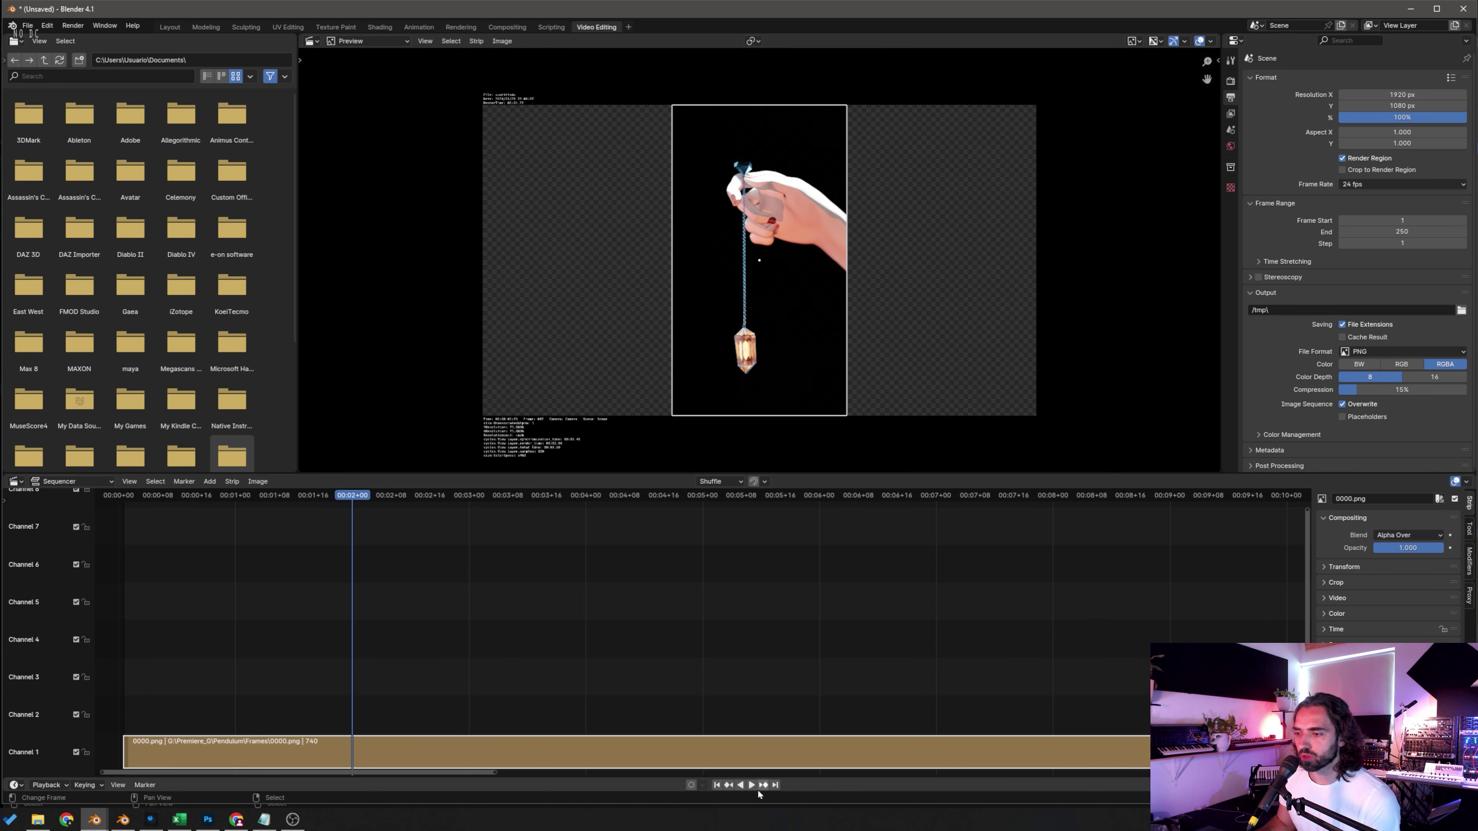
{"action": "left_click", "coordinate": [752, 785]}
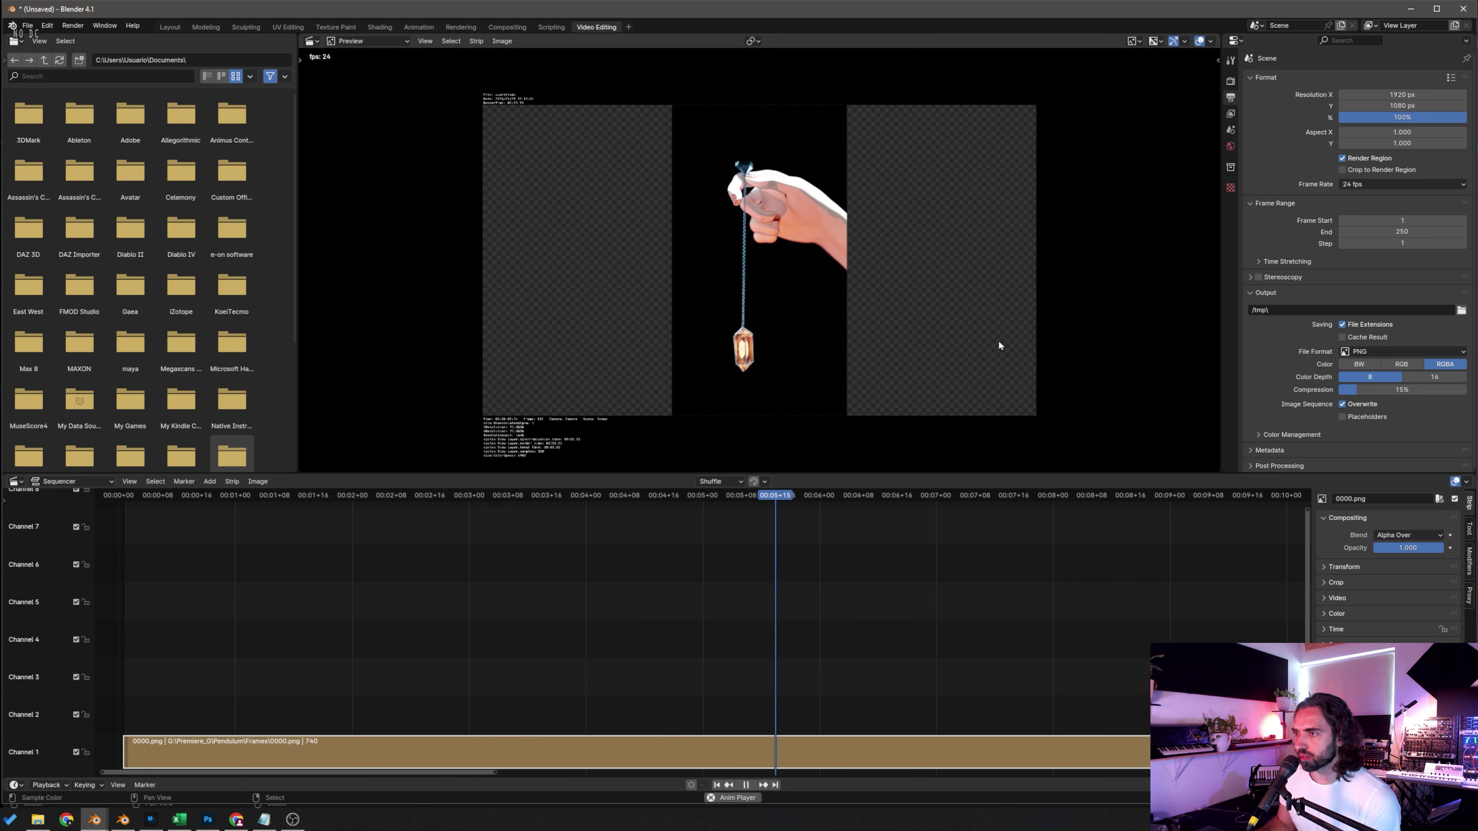
{"action": "key", "text": "space"}
Step: Set the output resolution to 1080 px wide by 1920 px high
{"action": "left_click", "coordinate": [1398, 94]}
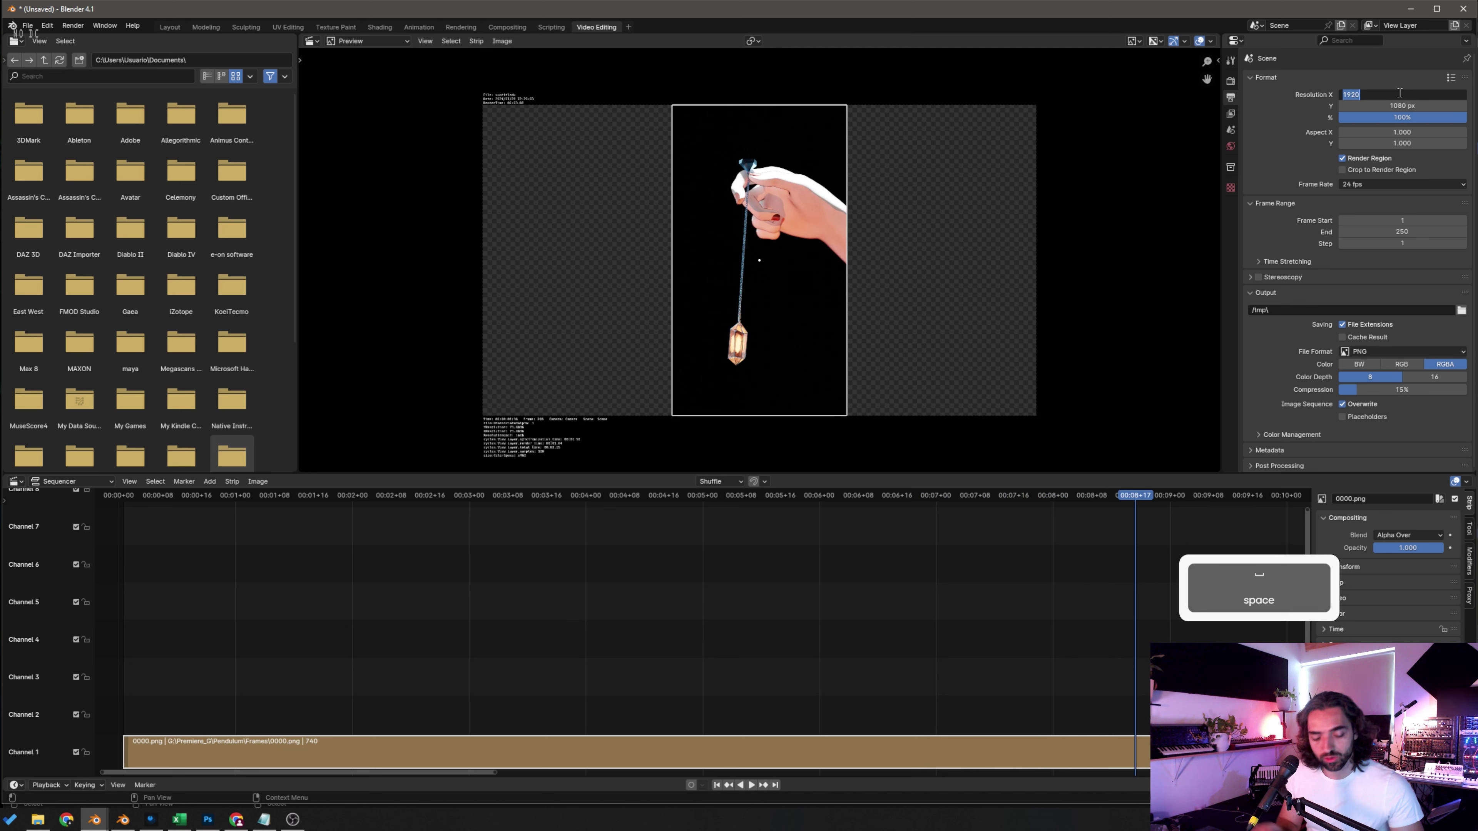
{"action": "type", "text": "1080"}
{"action": "key", "text": "Tab"}
{"action": "type", "text": "1920"}
{"action": "key", "text": "Return"}
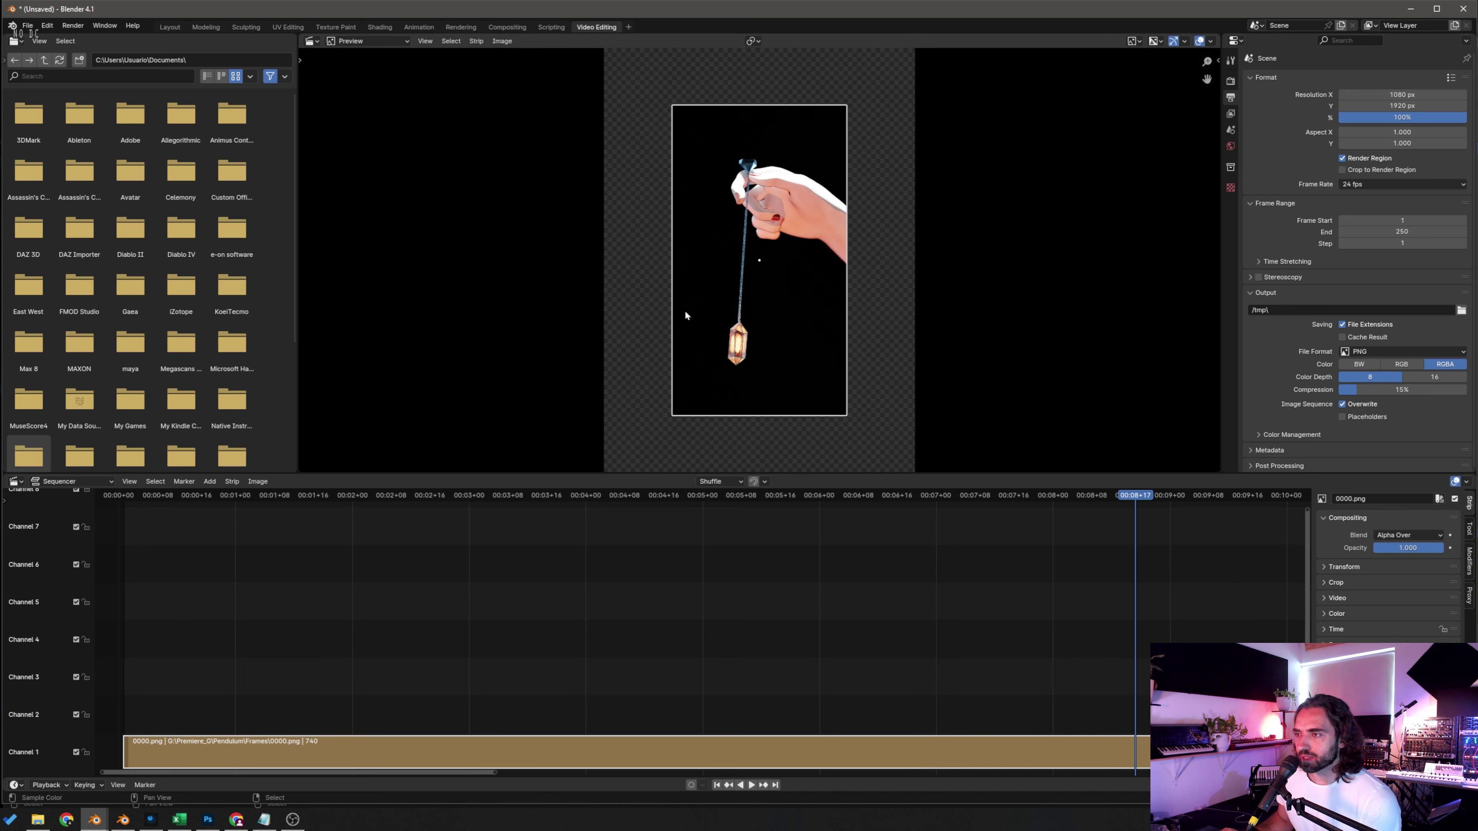
Step: Apply Scale to Fill to the pendulum image so it fills the vertical frame
{"action": "scroll", "coordinate": [693, 304], "scroll_direction": "down", "scroll_amount": 3}
{"action": "scroll", "coordinate": [693, 304], "scroll_direction": "up", "scroll_amount": 1}
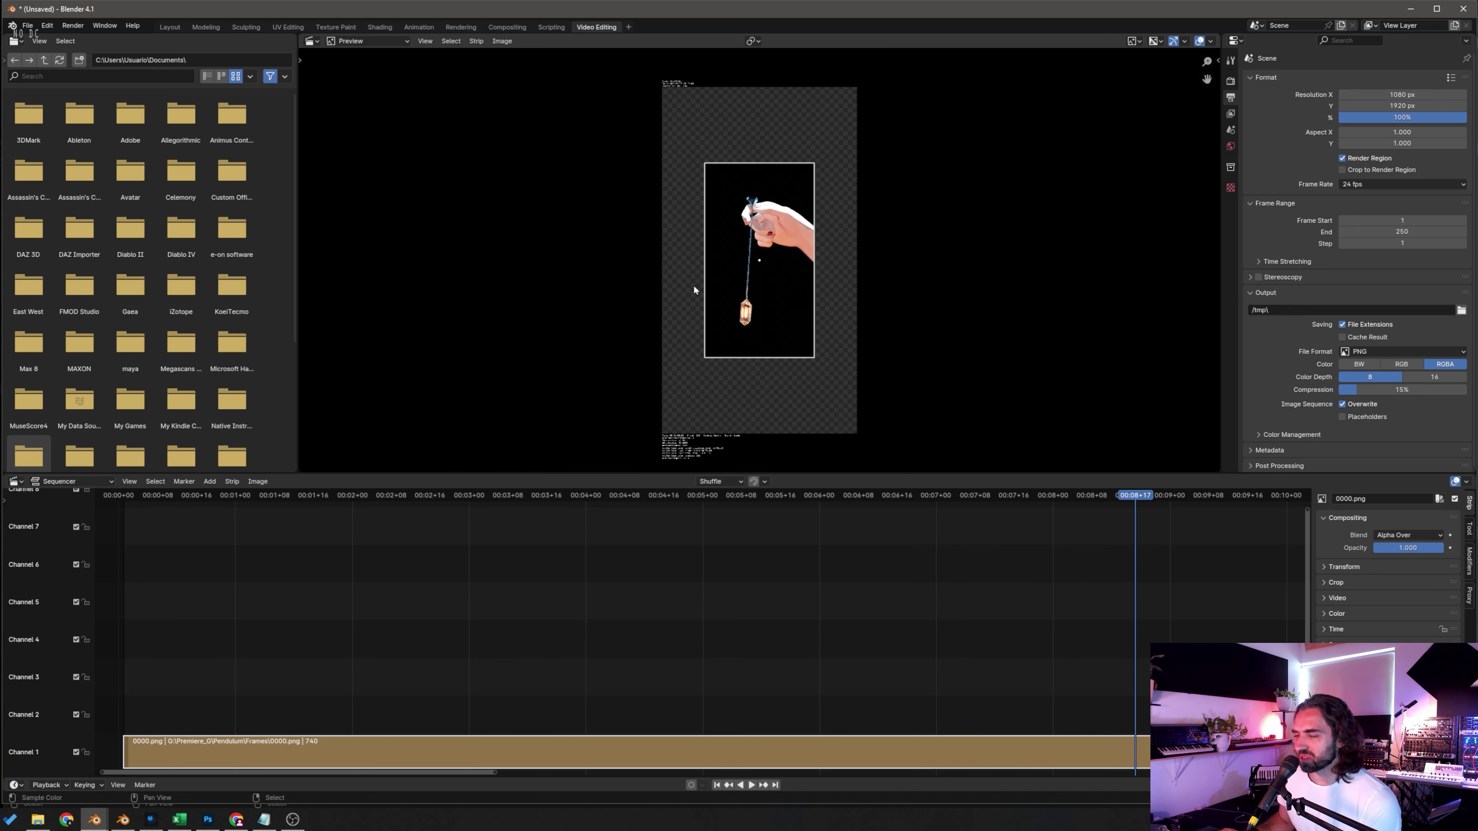
{"action": "scroll", "coordinate": [660, 186], "scroll_direction": "up", "scroll_amount": 1}
{"action": "left_click", "coordinate": [493, 43]}
{"action": "mouse_move", "coordinate": [512, 67]}
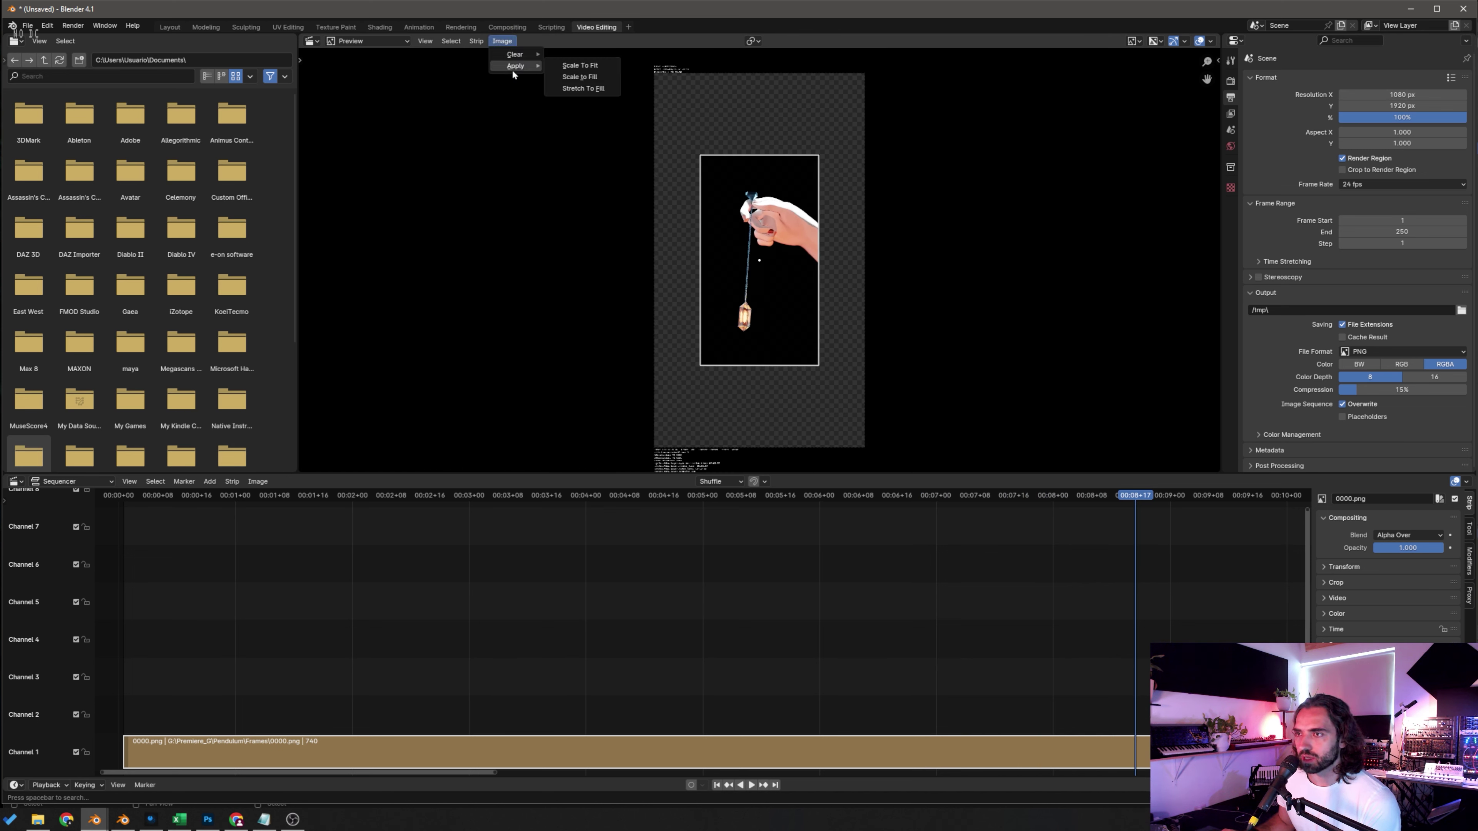
{"action": "left_click", "coordinate": [587, 81]}
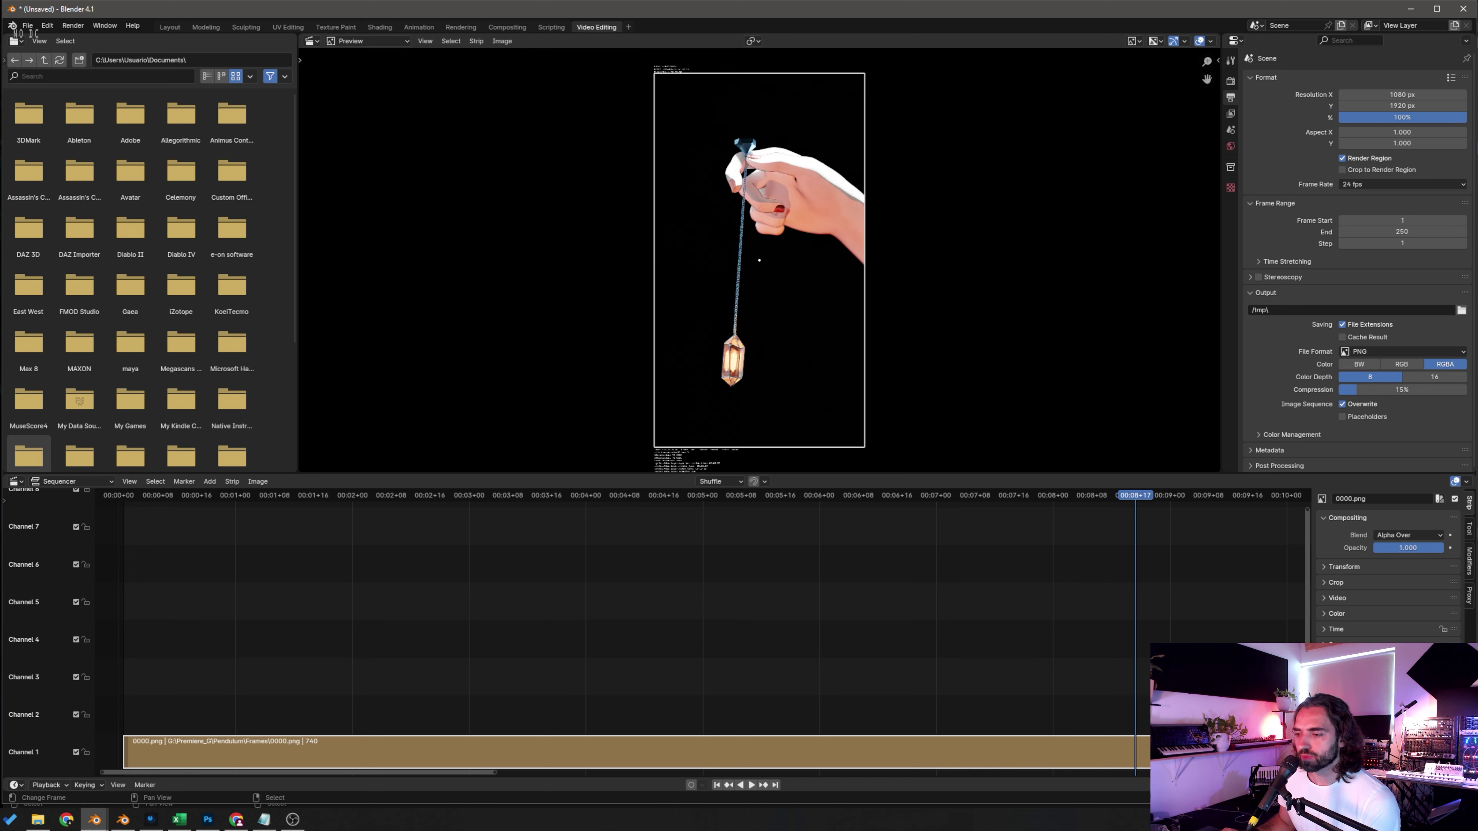
Step: Play the rescaled pendulum sequence from the first frame and stop playback
{"action": "left_click", "coordinate": [717, 785]}
{"action": "left_click", "coordinate": [751, 785]}
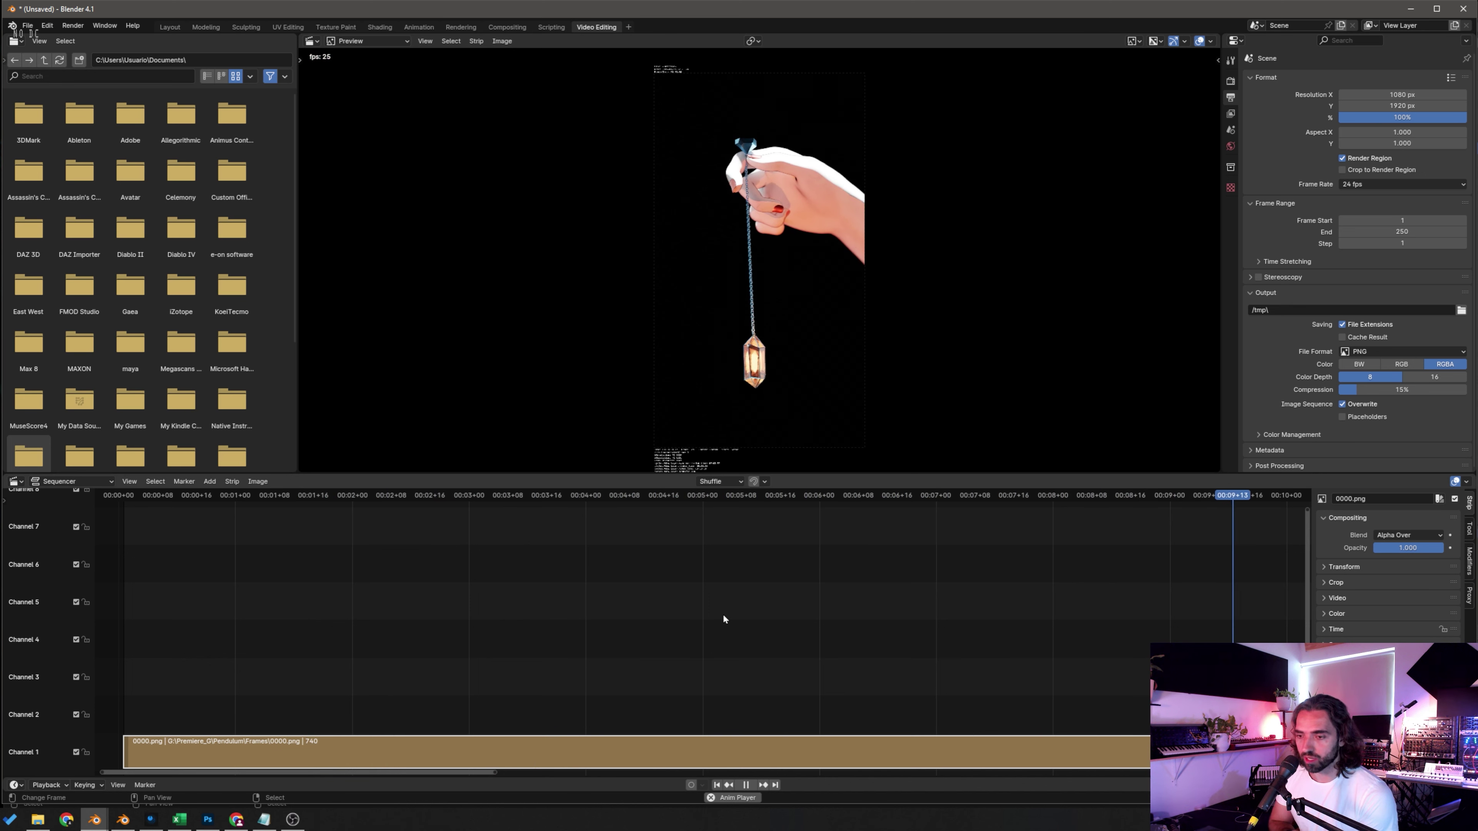
{"action": "scroll", "coordinate": [723, 617], "scroll_direction": "down", "scroll_amount": 2}
{"action": "scroll", "coordinate": [716, 611], "scroll_direction": "down", "scroll_amount": 3}
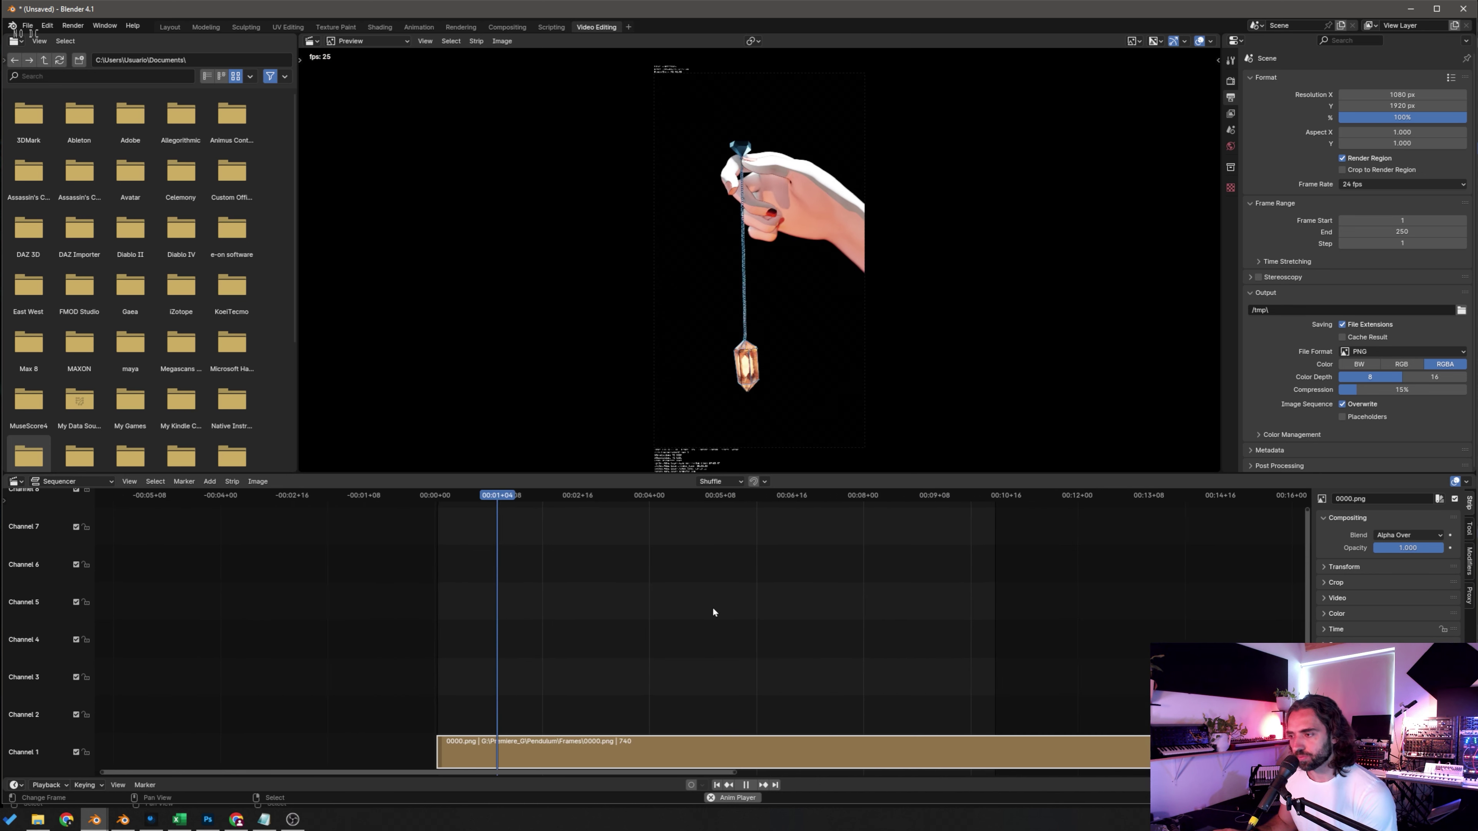
{"action": "left_click", "coordinate": [745, 785]}
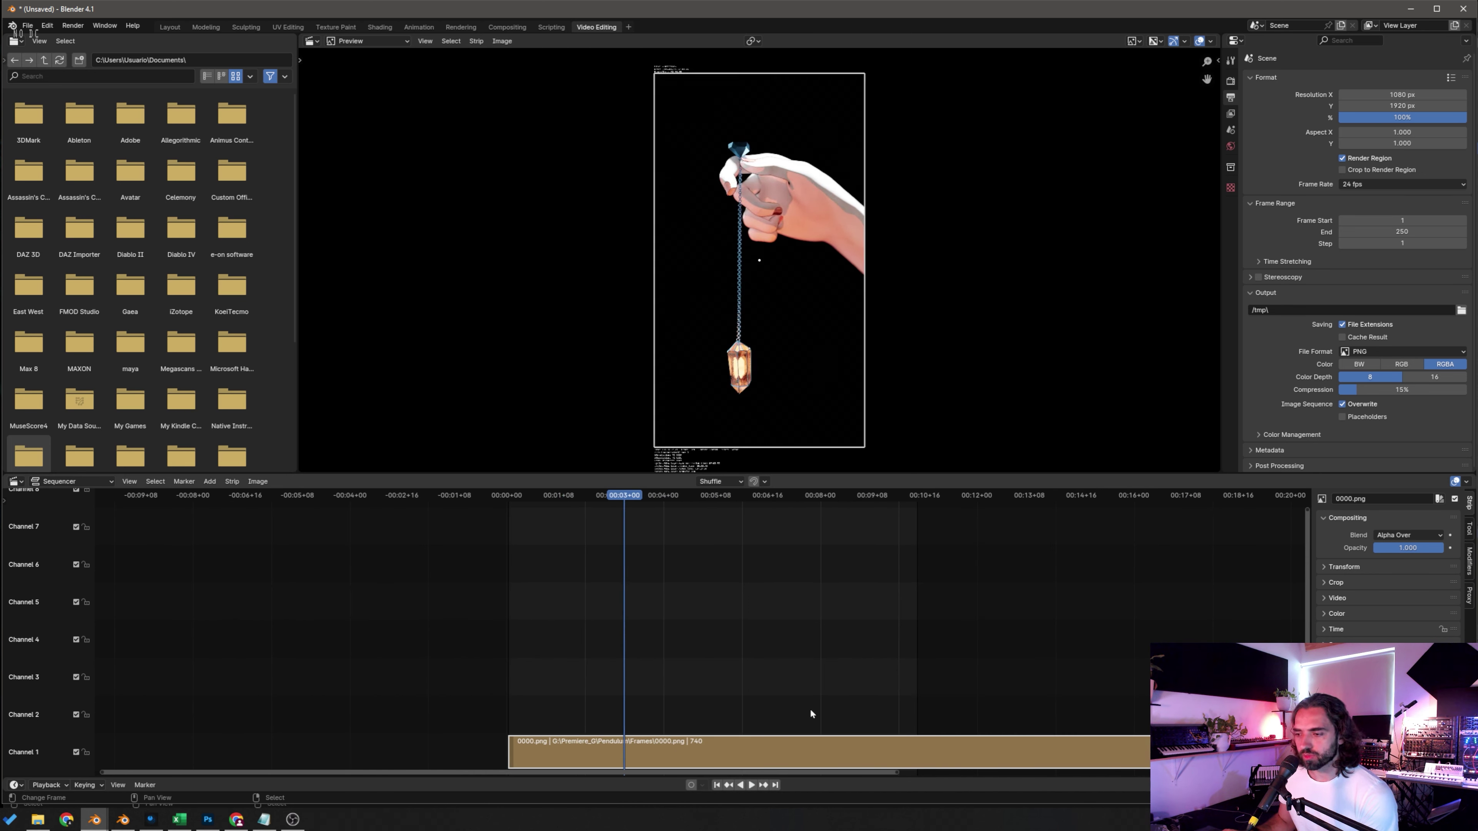
Step: Slide the image strip earlier in time and up to channel 2, and preview the hummingbird section near the start
{"action": "key", "text": "g"}
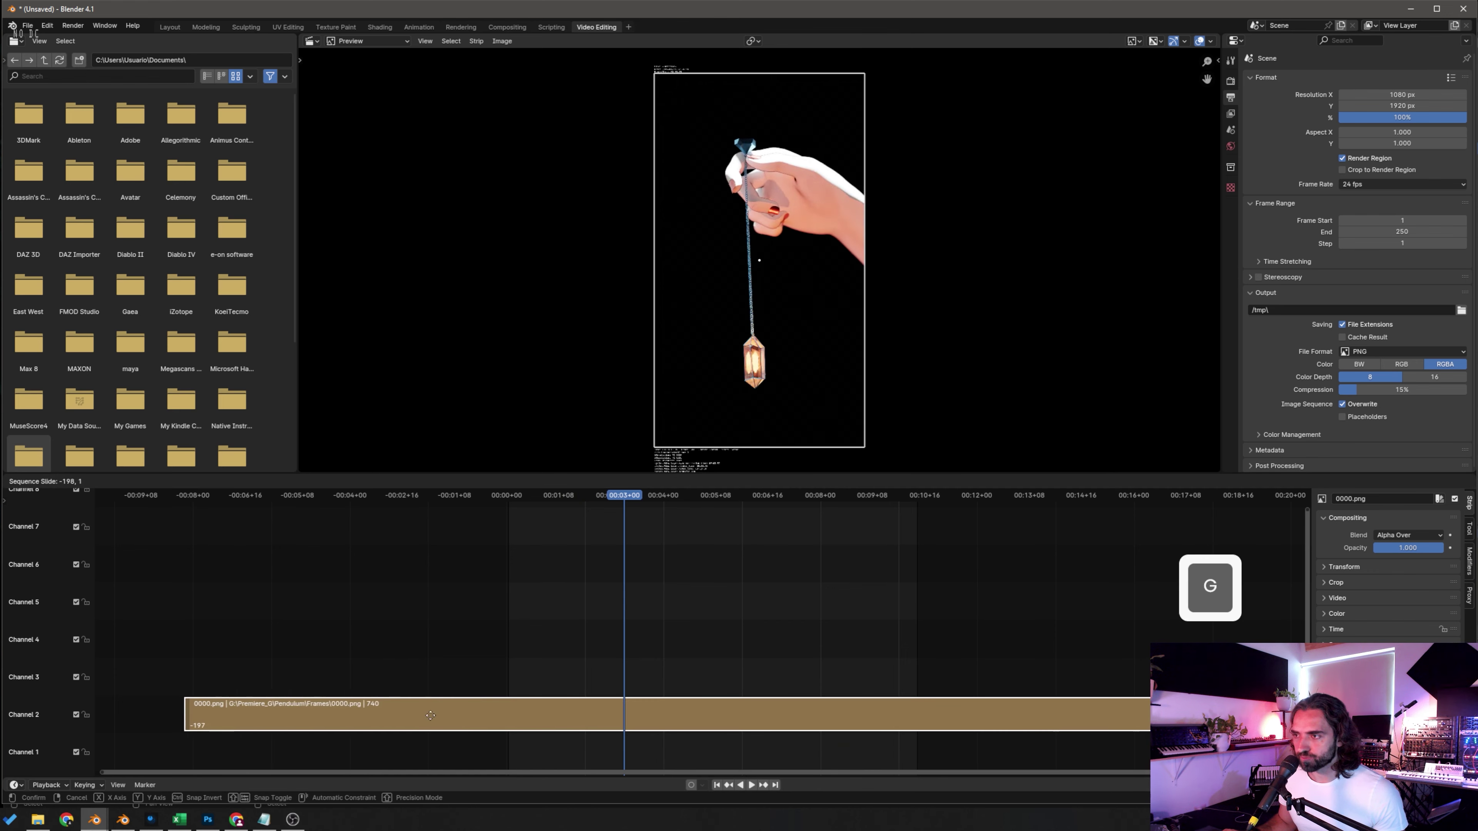
{"action": "left_click", "coordinate": [300, 735]}
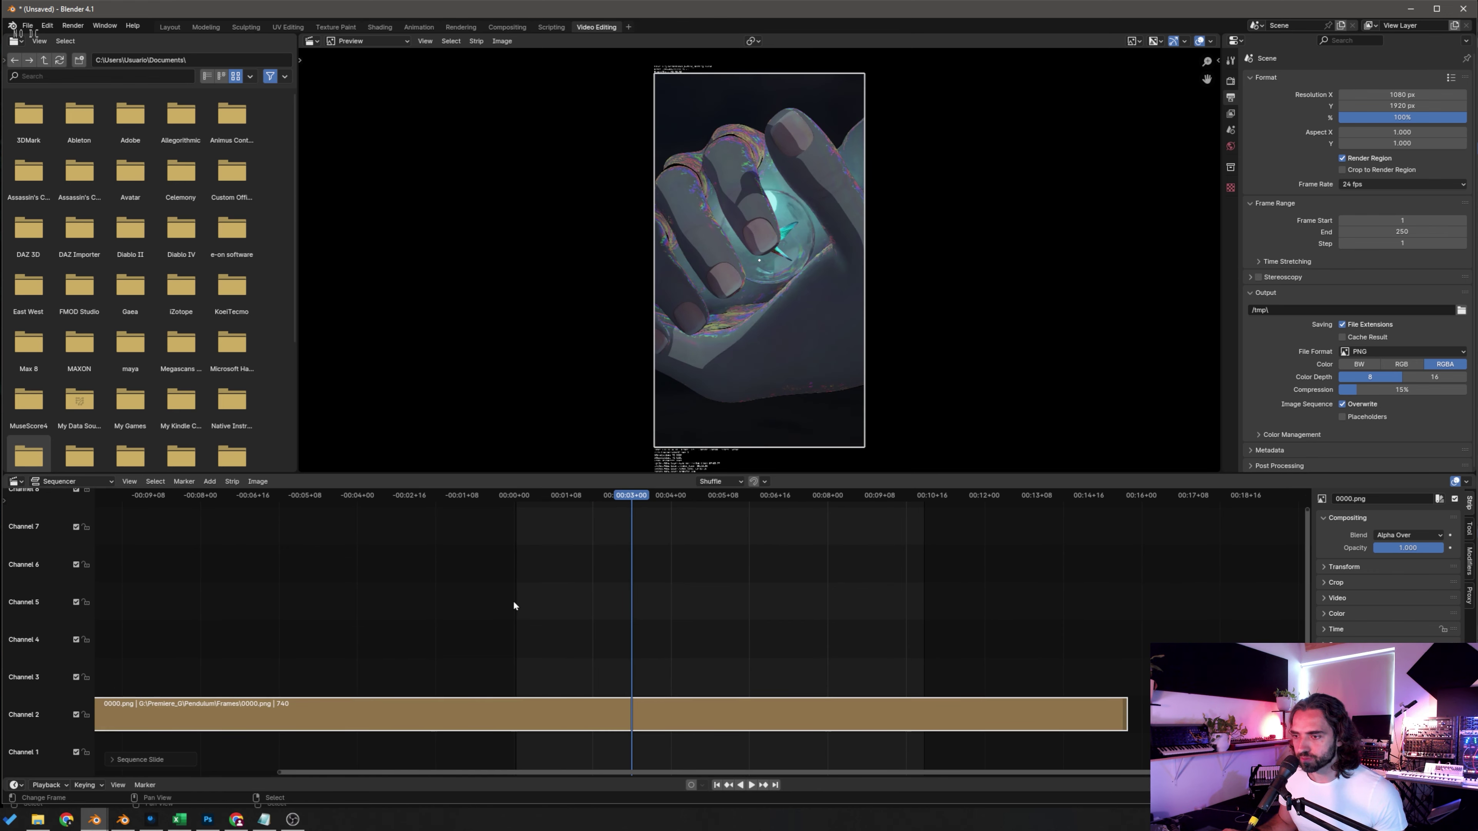
{"action": "left_click", "coordinate": [513, 603]}
{"action": "key", "text": "space"}
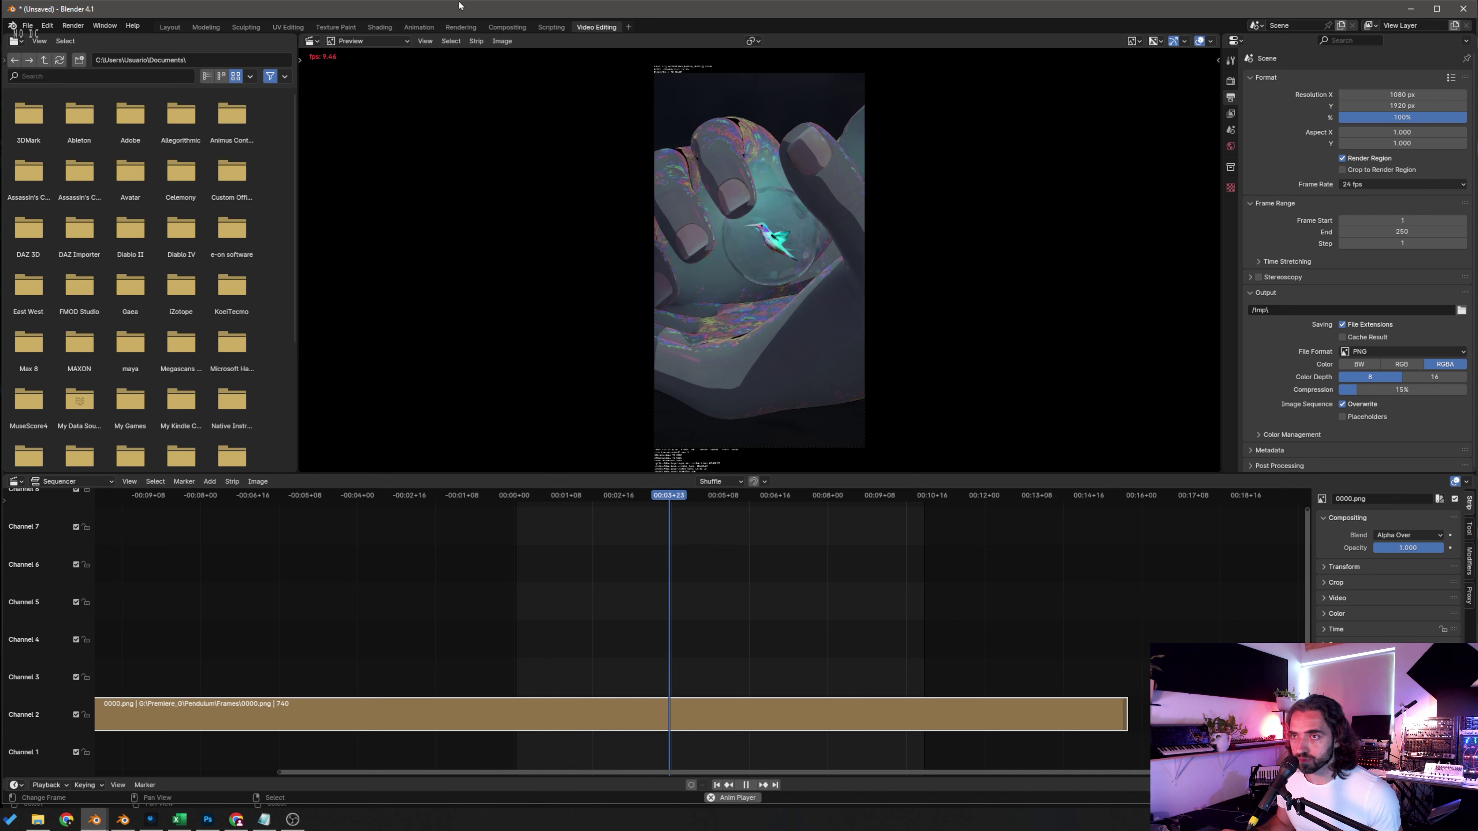
{"action": "key", "text": "space"}
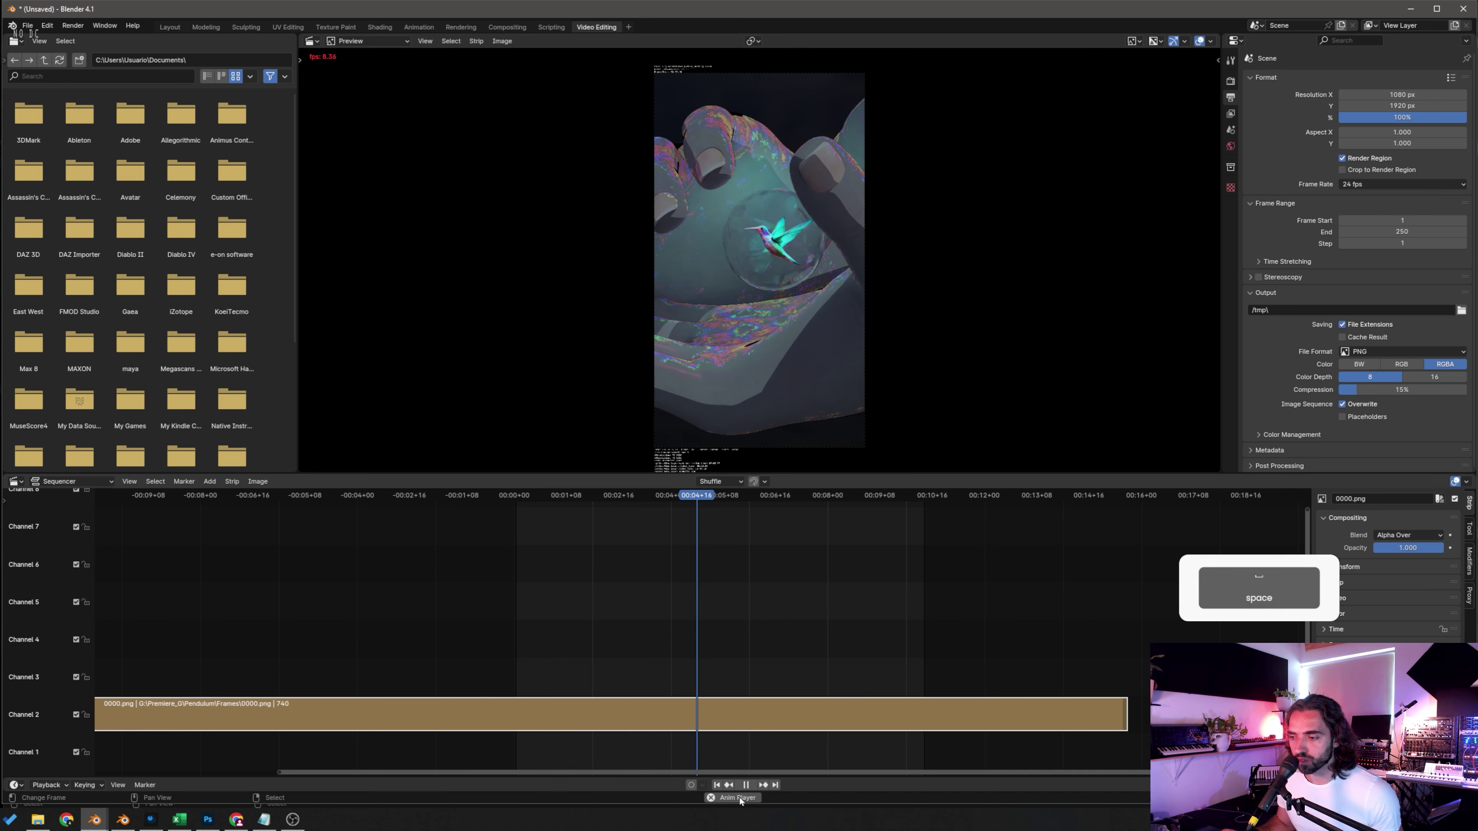
Step: Replay the repositioned sequence twice from the start of the timeline, stopping playback each time
{"action": "left_click", "coordinate": [716, 785]}
{"action": "key", "text": "space"}
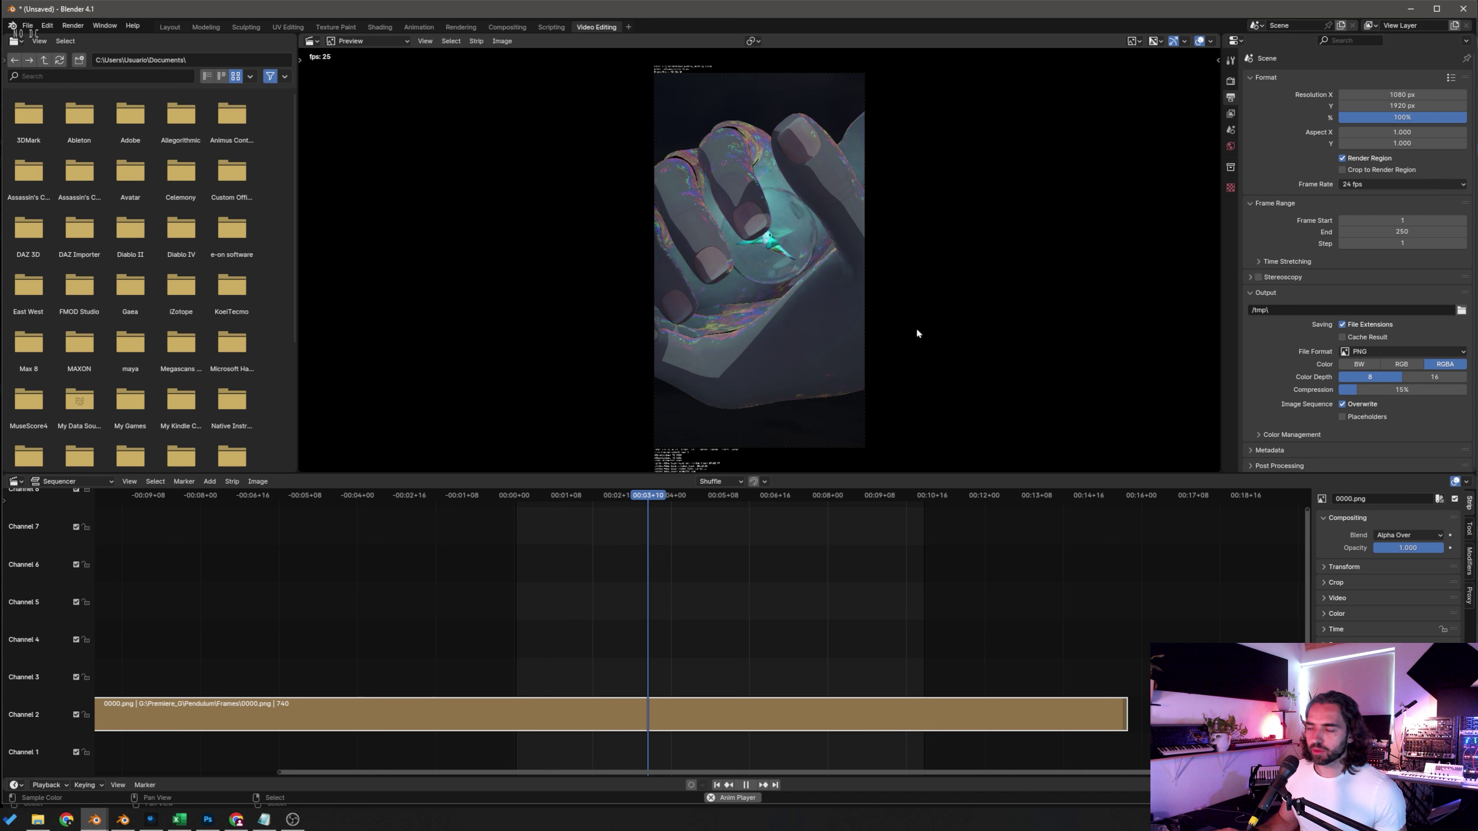
{"action": "key", "text": "space"}
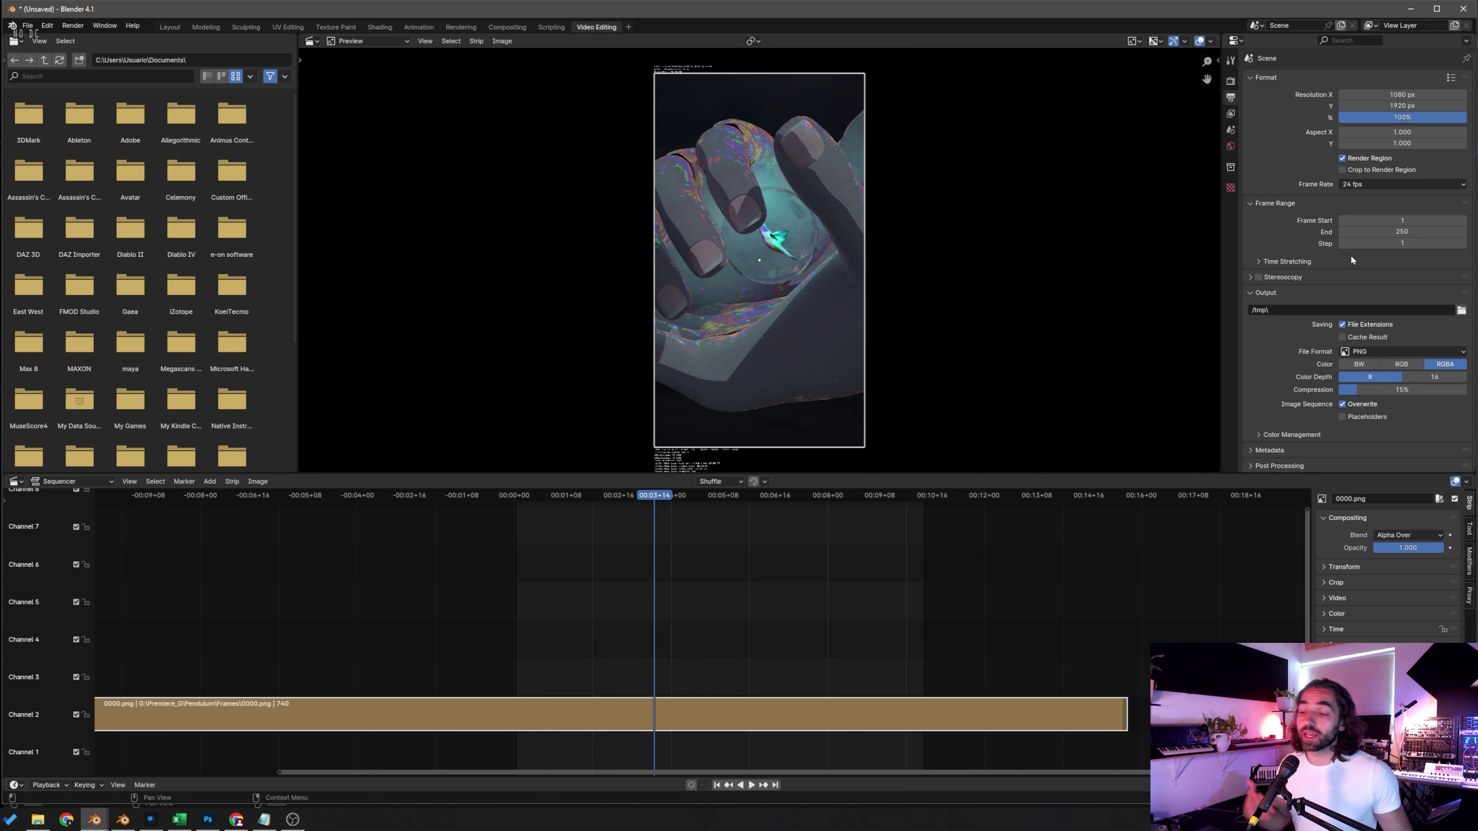
{"action": "left_click_drag", "start_coordinate": [592, 519], "coordinate": [508, 501]}
{"action": "key", "text": "space"}
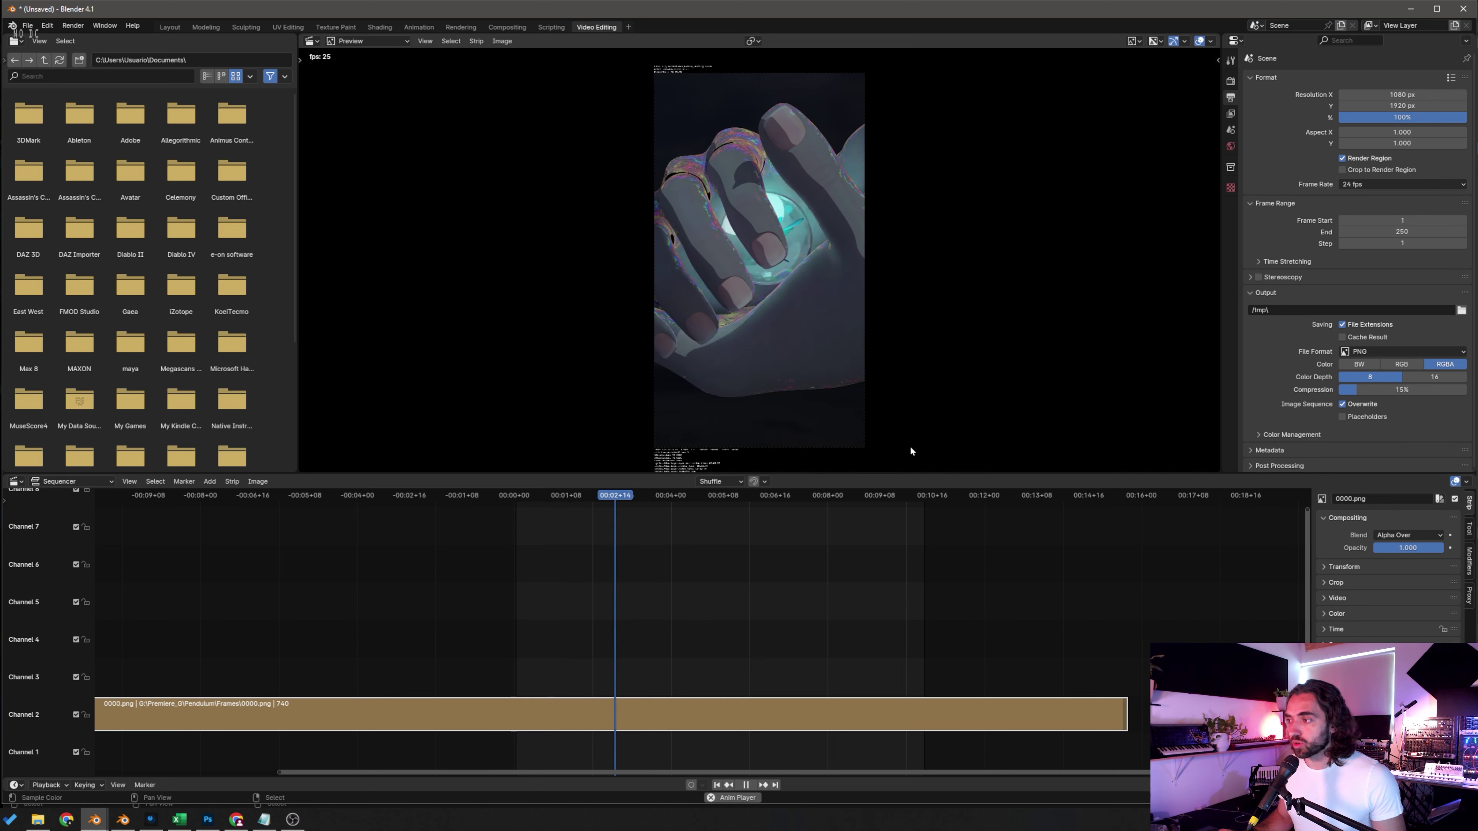
{"action": "key", "text": "space"}
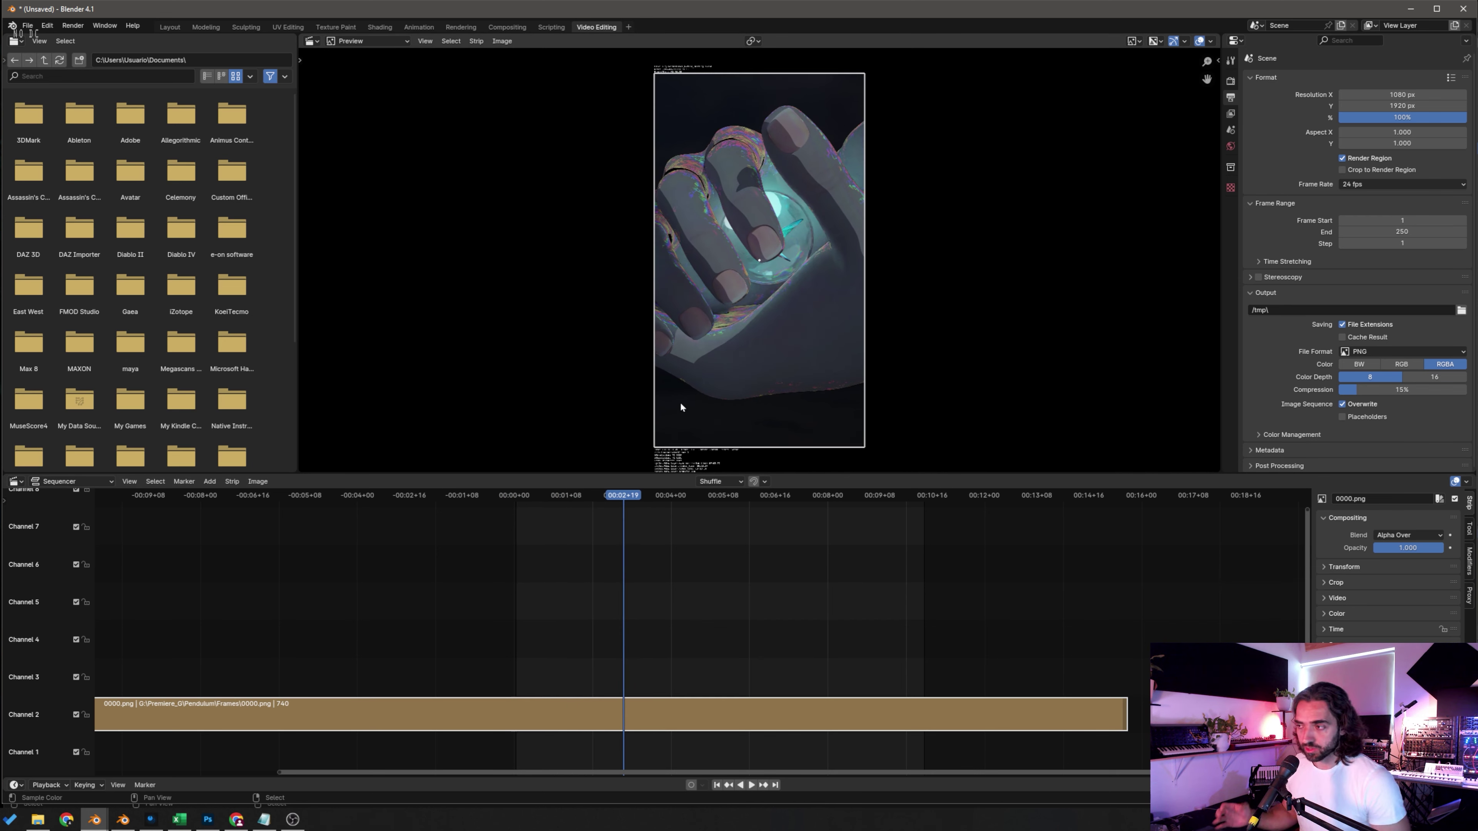
Step: Set the render output path to the Desktop folder
{"action": "left_click", "coordinate": [1461, 310]}
{"action": "left_click", "coordinate": [355, 312]}
{"action": "left_click", "coordinate": [1041, 624]}
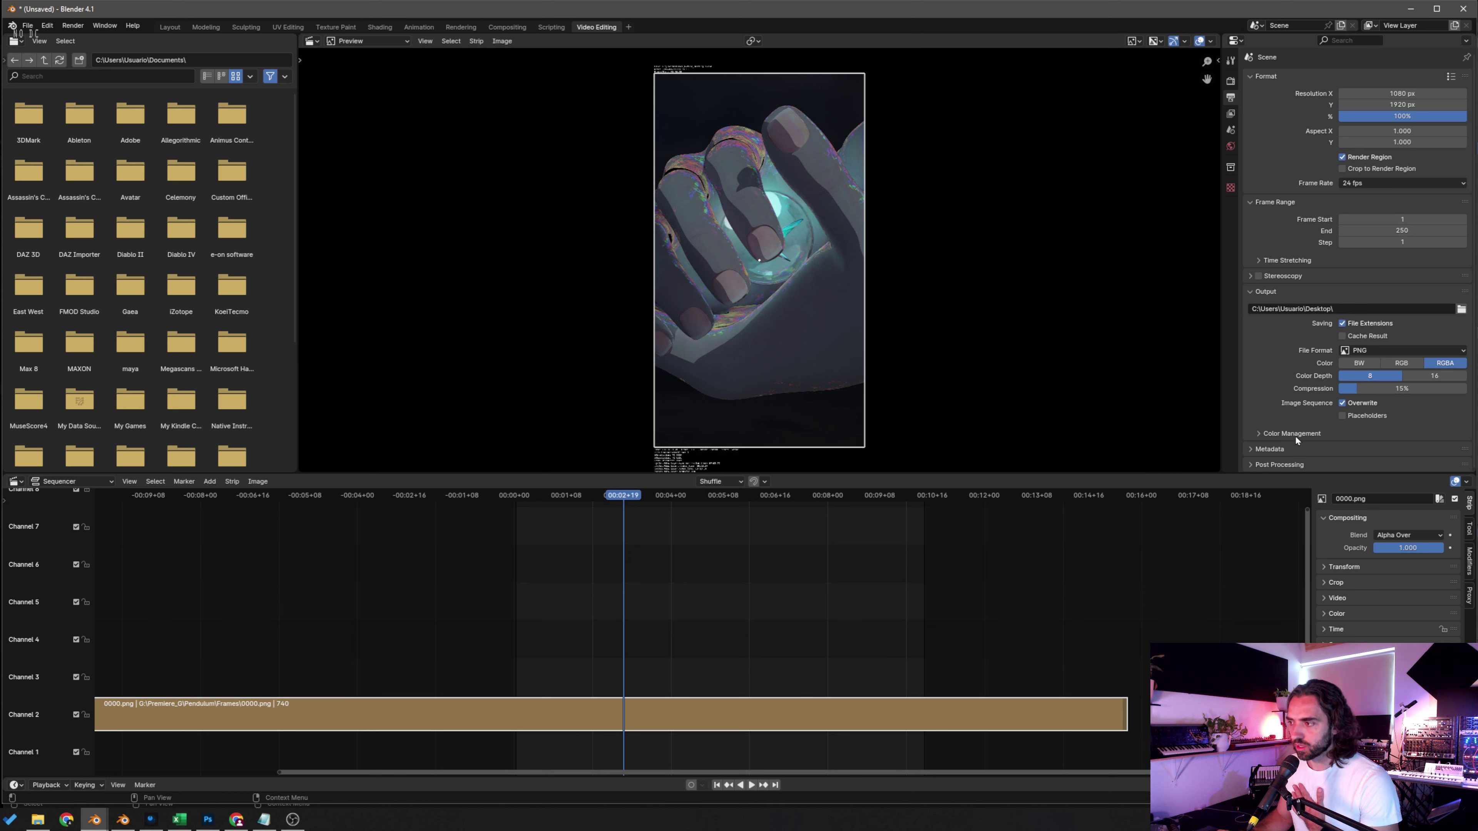
Step: Set the output file format to FFmpeg Video and its encoding container to MPEG-4
{"action": "left_click", "coordinate": [1427, 352]}
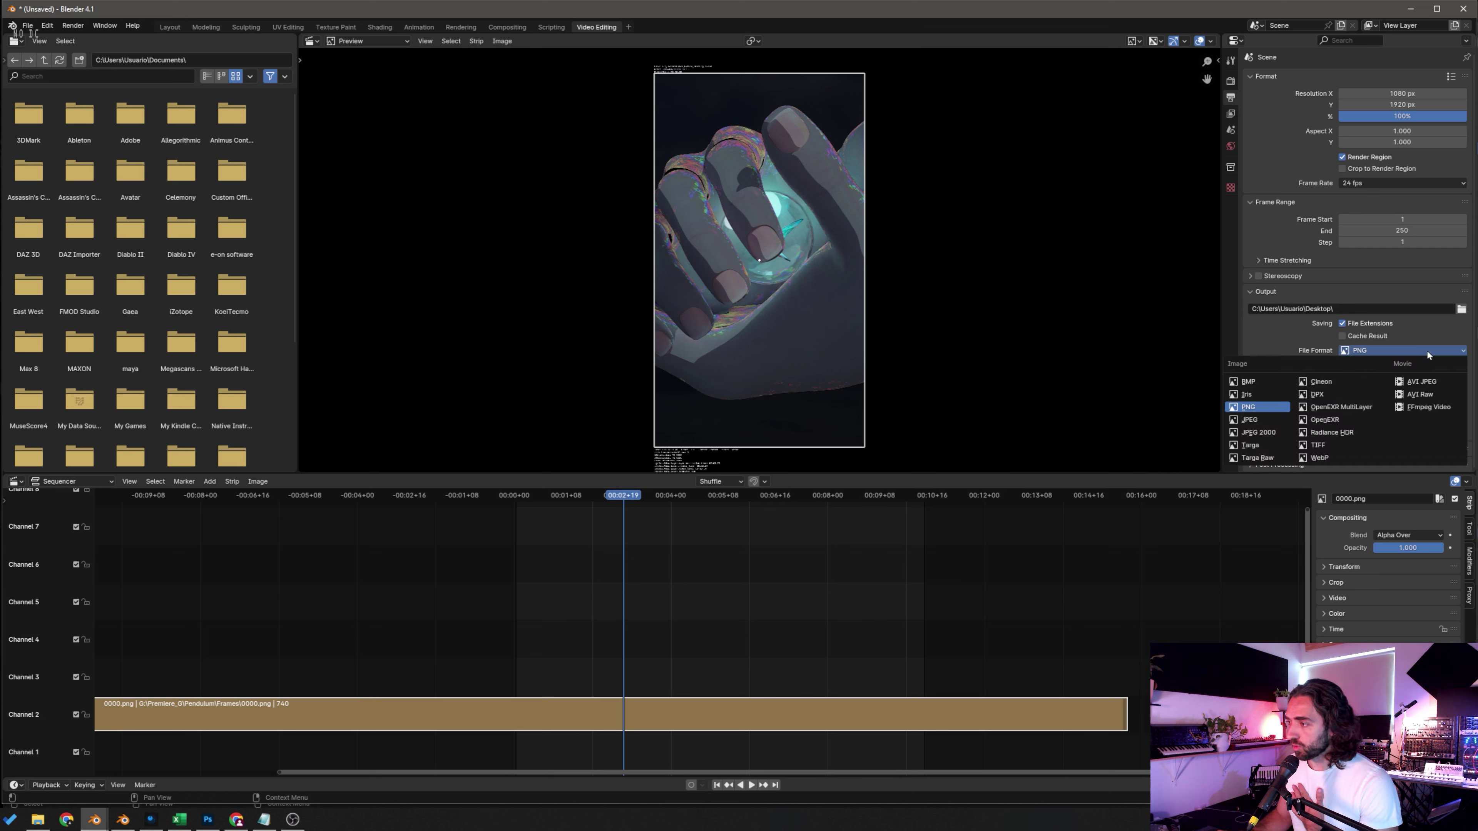
{"action": "left_click", "coordinate": [1424, 410]}
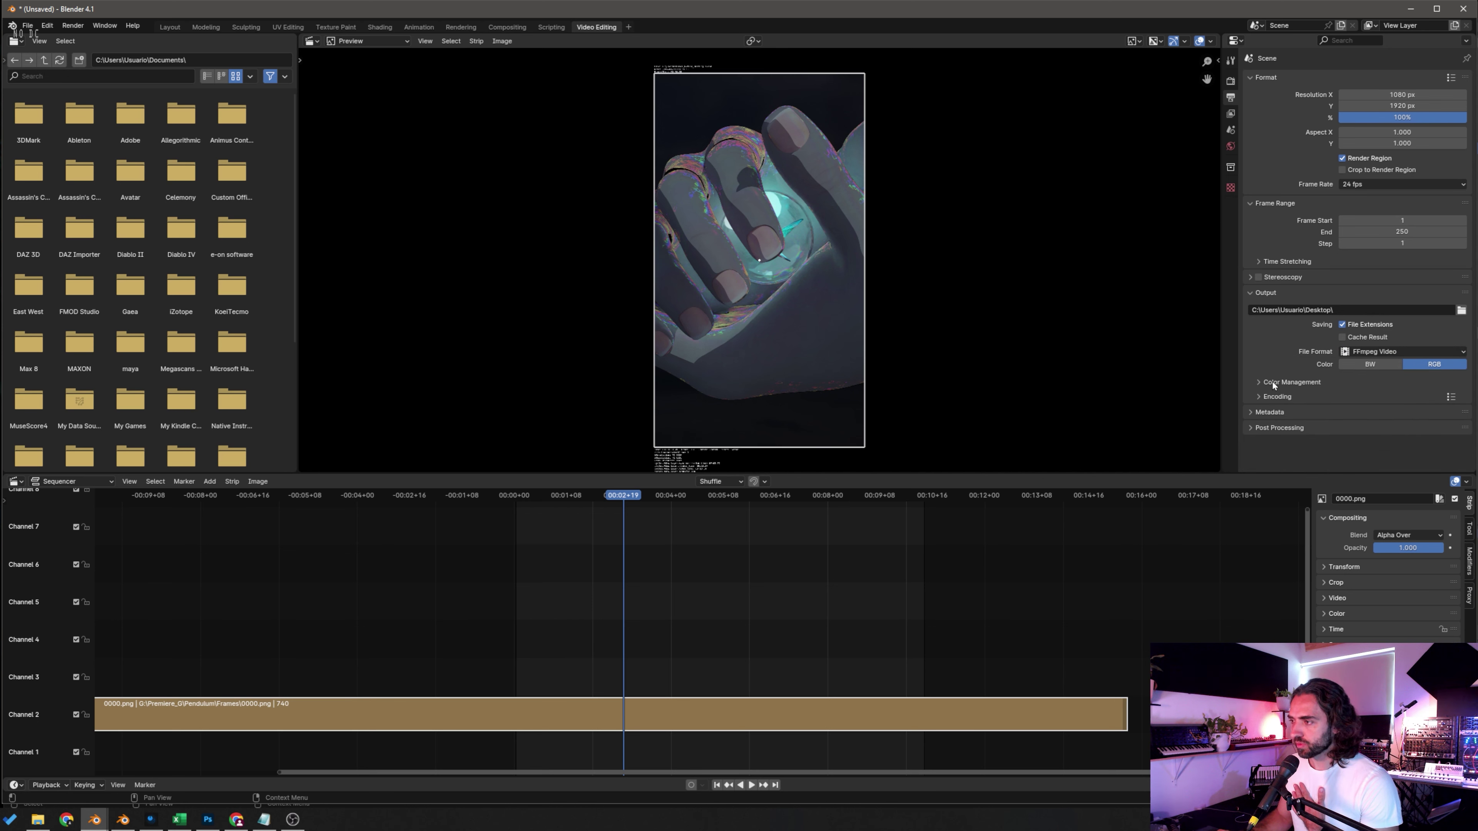
{"action": "left_click", "coordinate": [1273, 397]}
{"action": "scroll", "coordinate": [1274, 396], "scroll_direction": "down", "scroll_amount": 5}
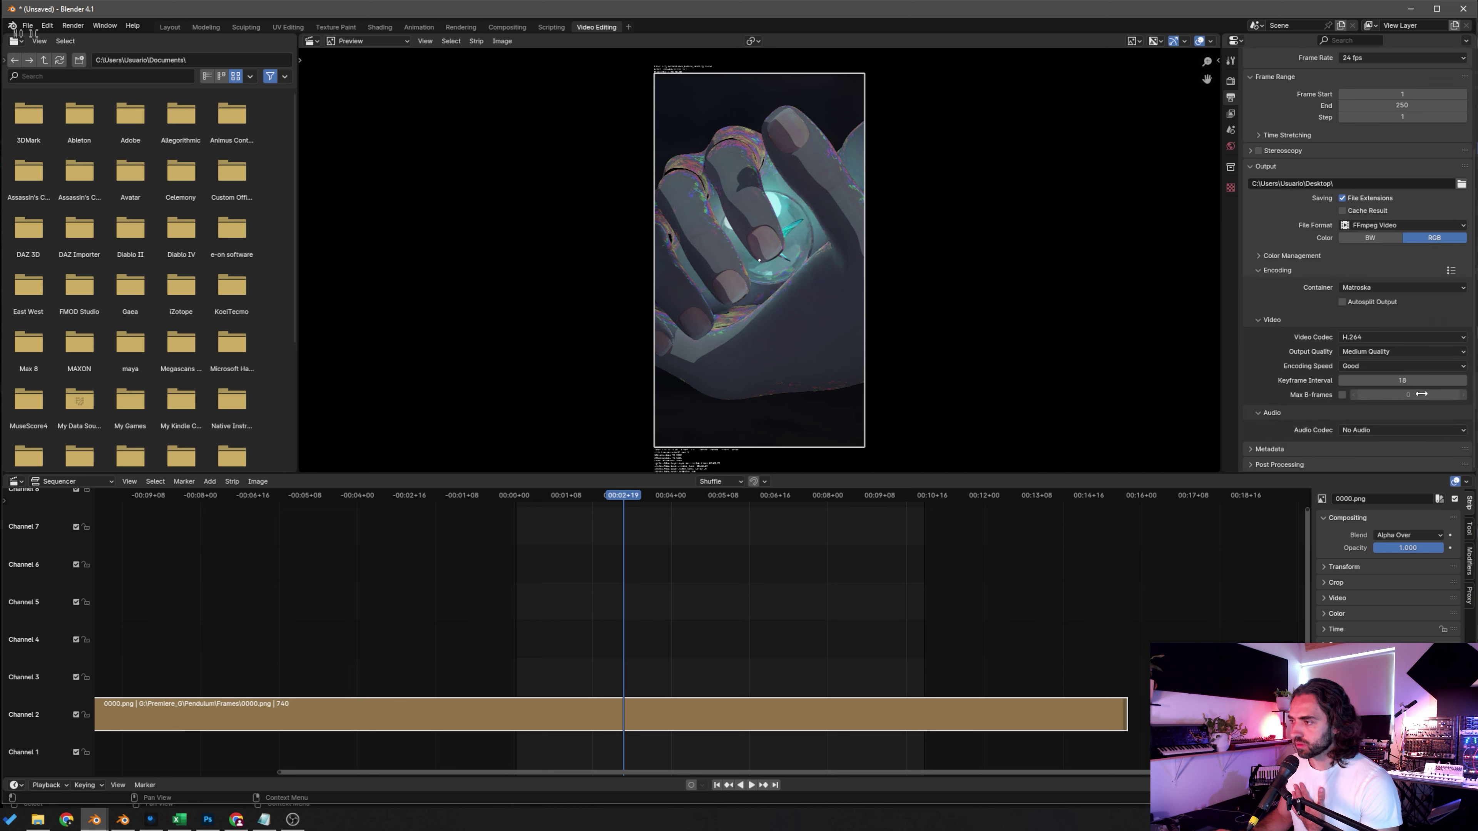
{"action": "left_click", "coordinate": [1410, 286]}
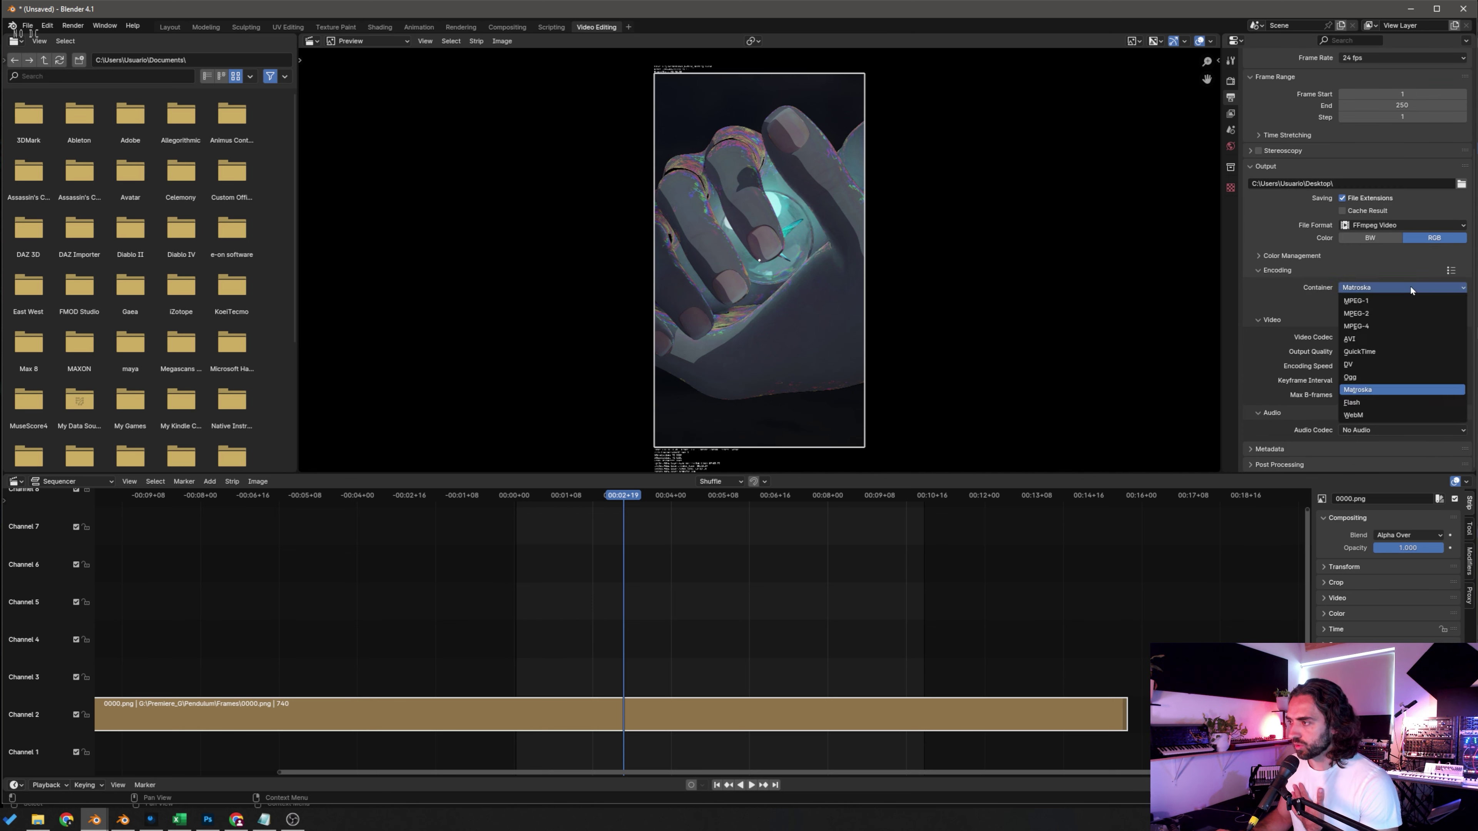
{"action": "left_click", "coordinate": [1391, 327]}
{"action": "left_click", "coordinate": [1386, 350]}
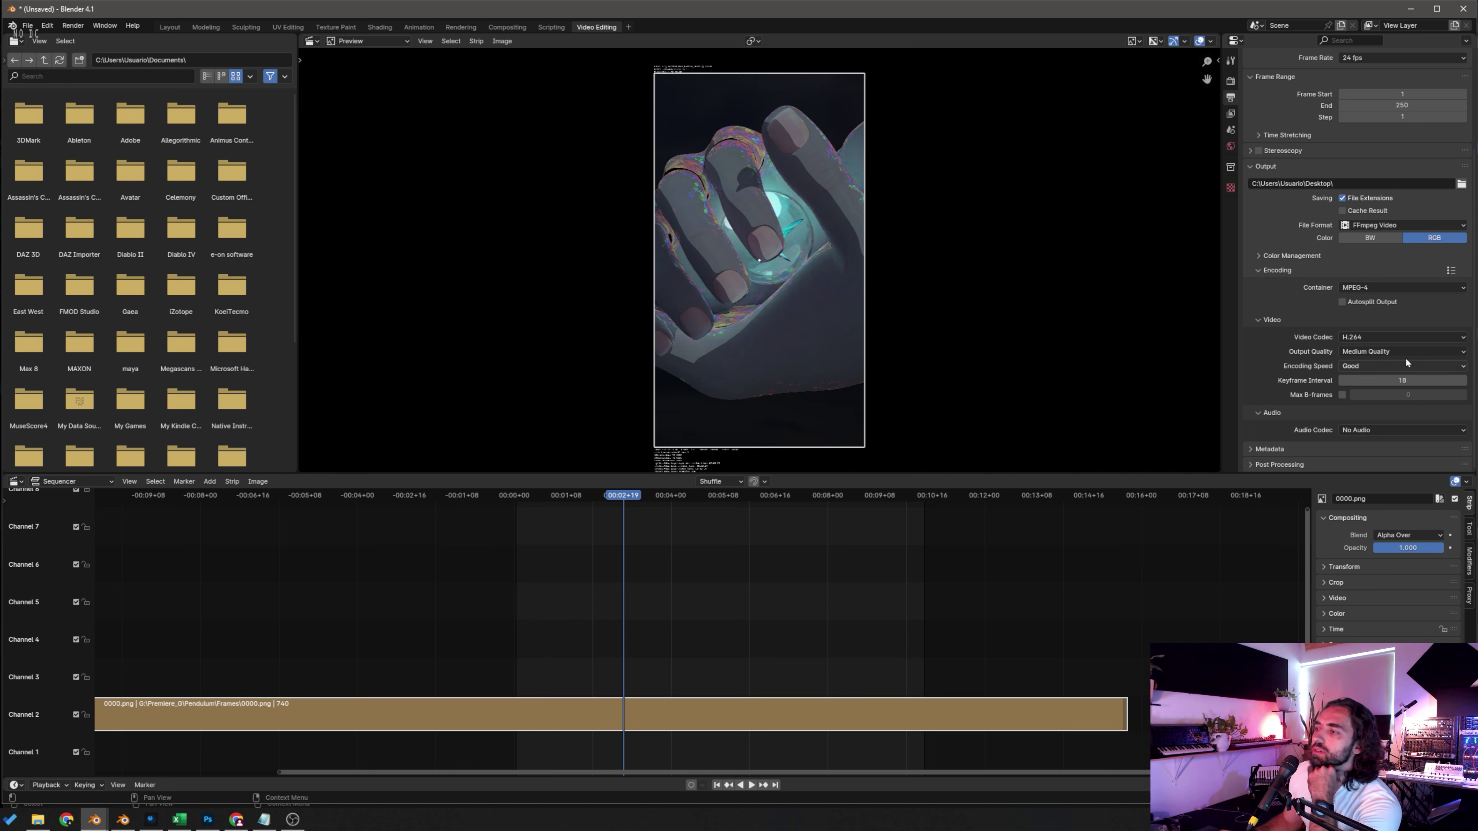
Step: Try the QuickTime container with the PNG video codec, and change the codec to QT rle / QT Animation
{"action": "left_click", "coordinate": [1401, 292]}
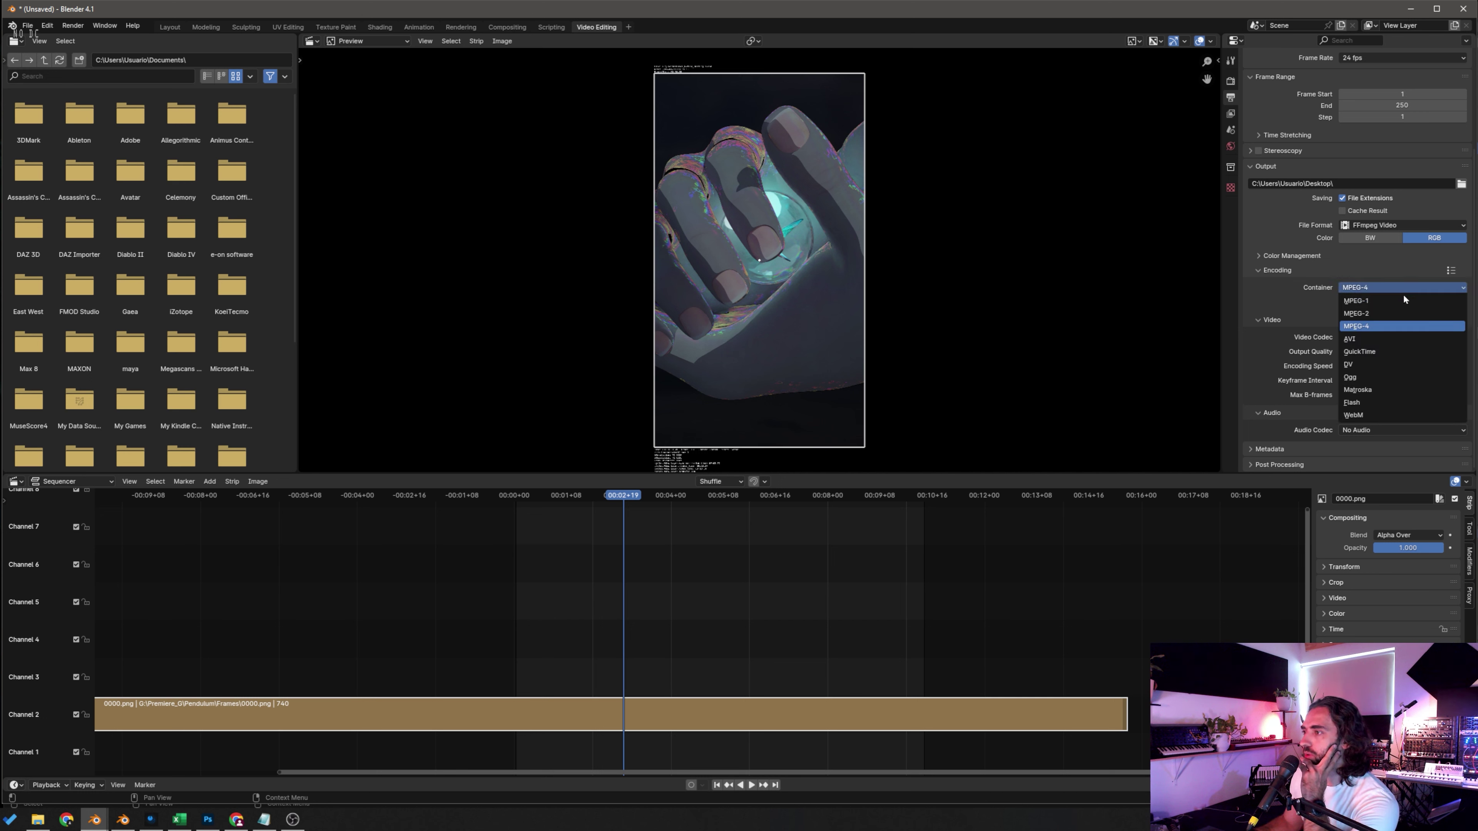
{"action": "left_click", "coordinate": [1406, 351]}
{"action": "left_click", "coordinate": [1406, 336]}
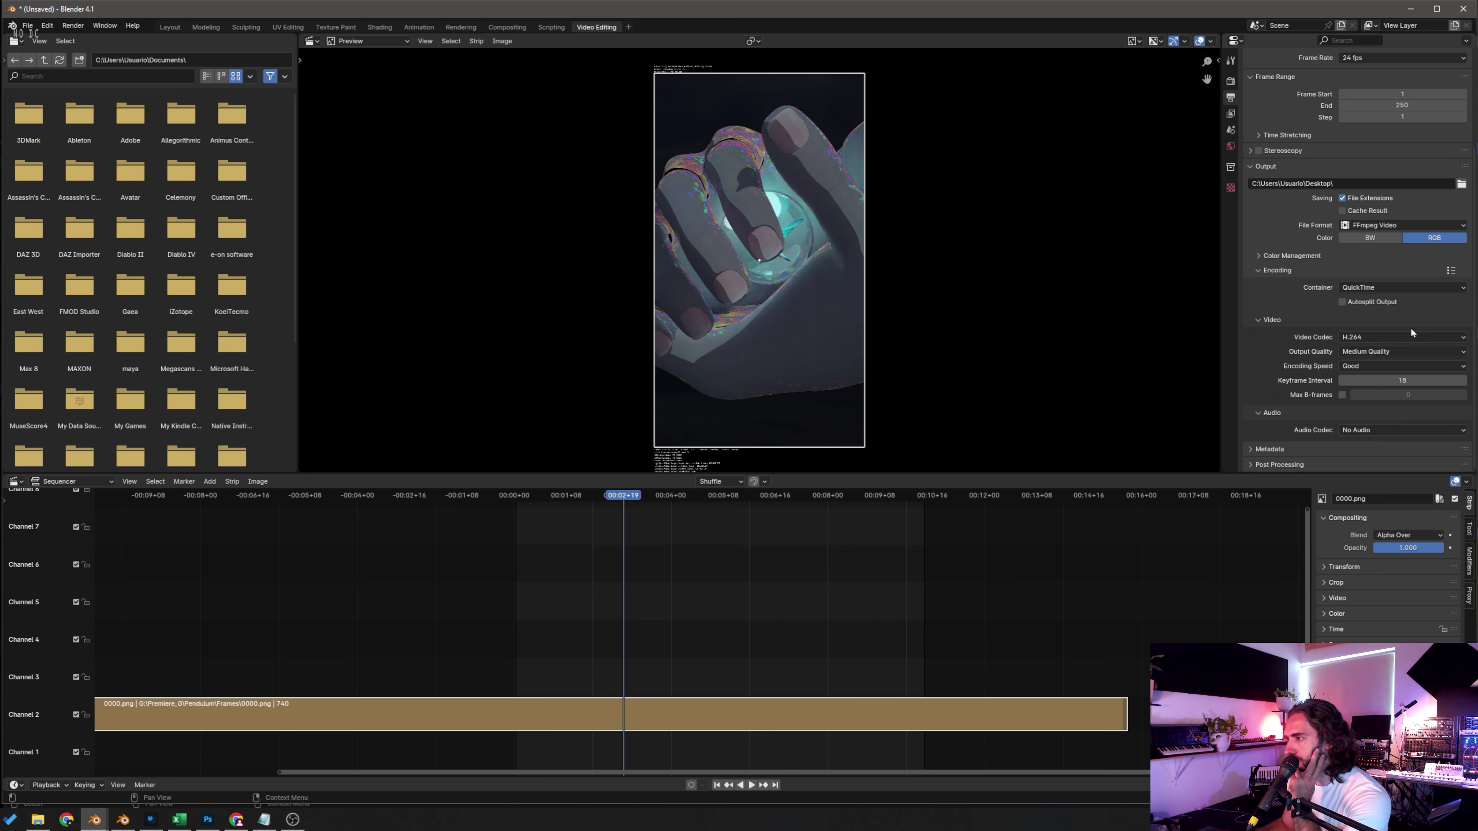
{"action": "left_click", "coordinate": [1407, 340]}
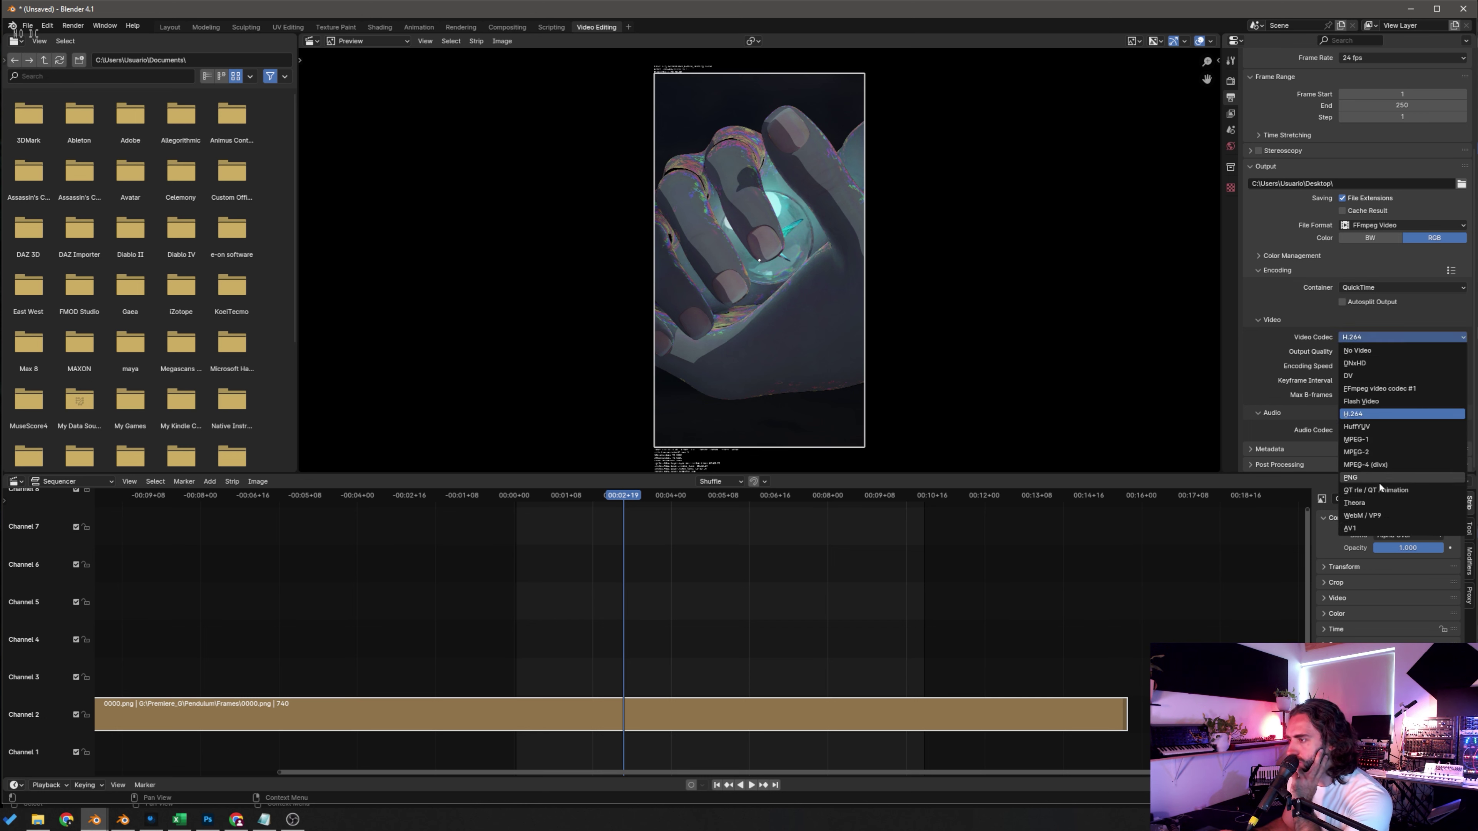
{"action": "left_click", "coordinate": [1361, 477]}
{"action": "left_click", "coordinate": [1365, 338]}
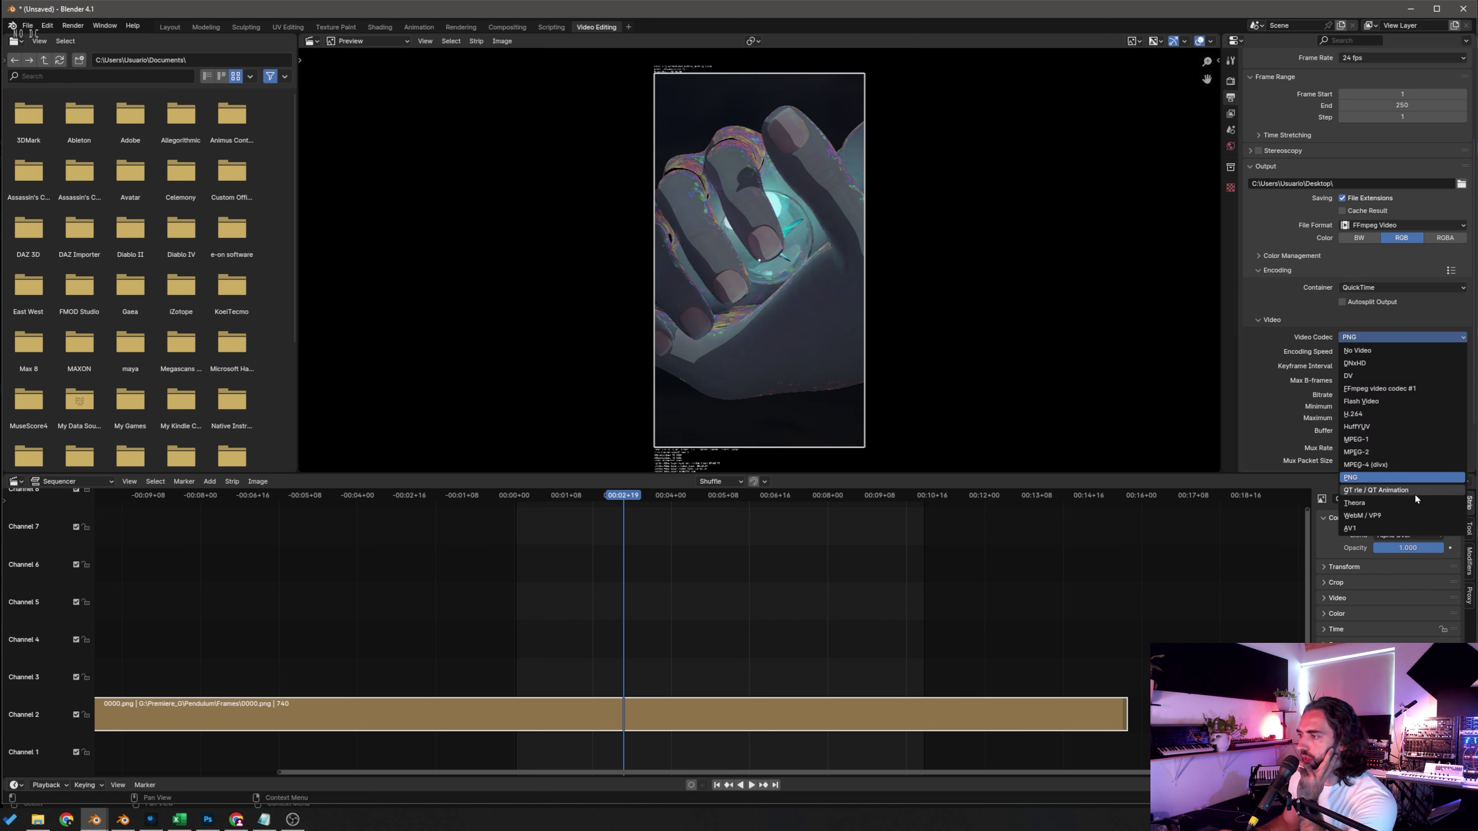
{"action": "left_click", "coordinate": [1373, 498]}
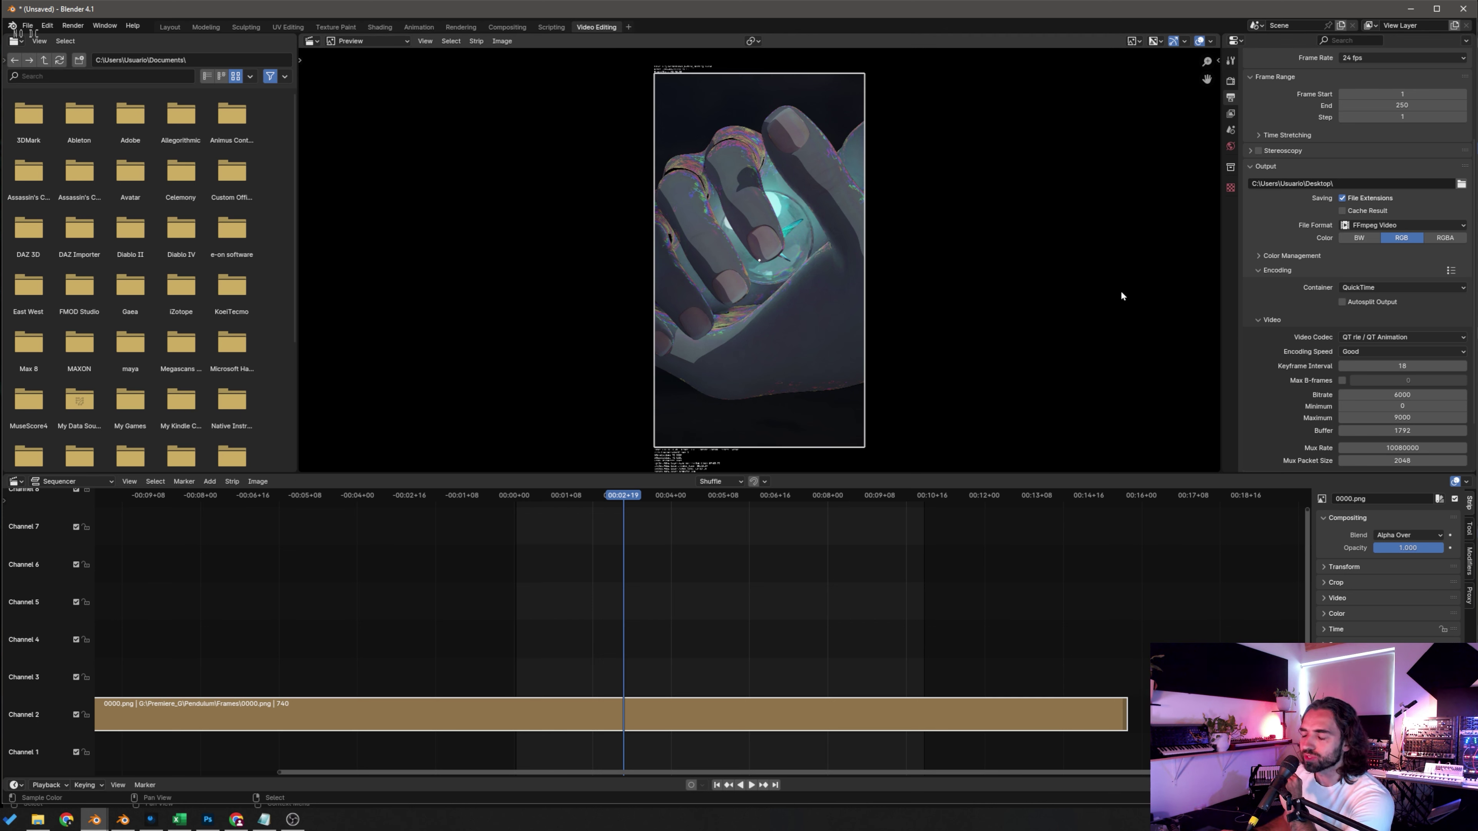
Step: Set the video codec to H.264 and the encoding container to MPEG-4
{"action": "left_click", "coordinate": [1391, 338]}
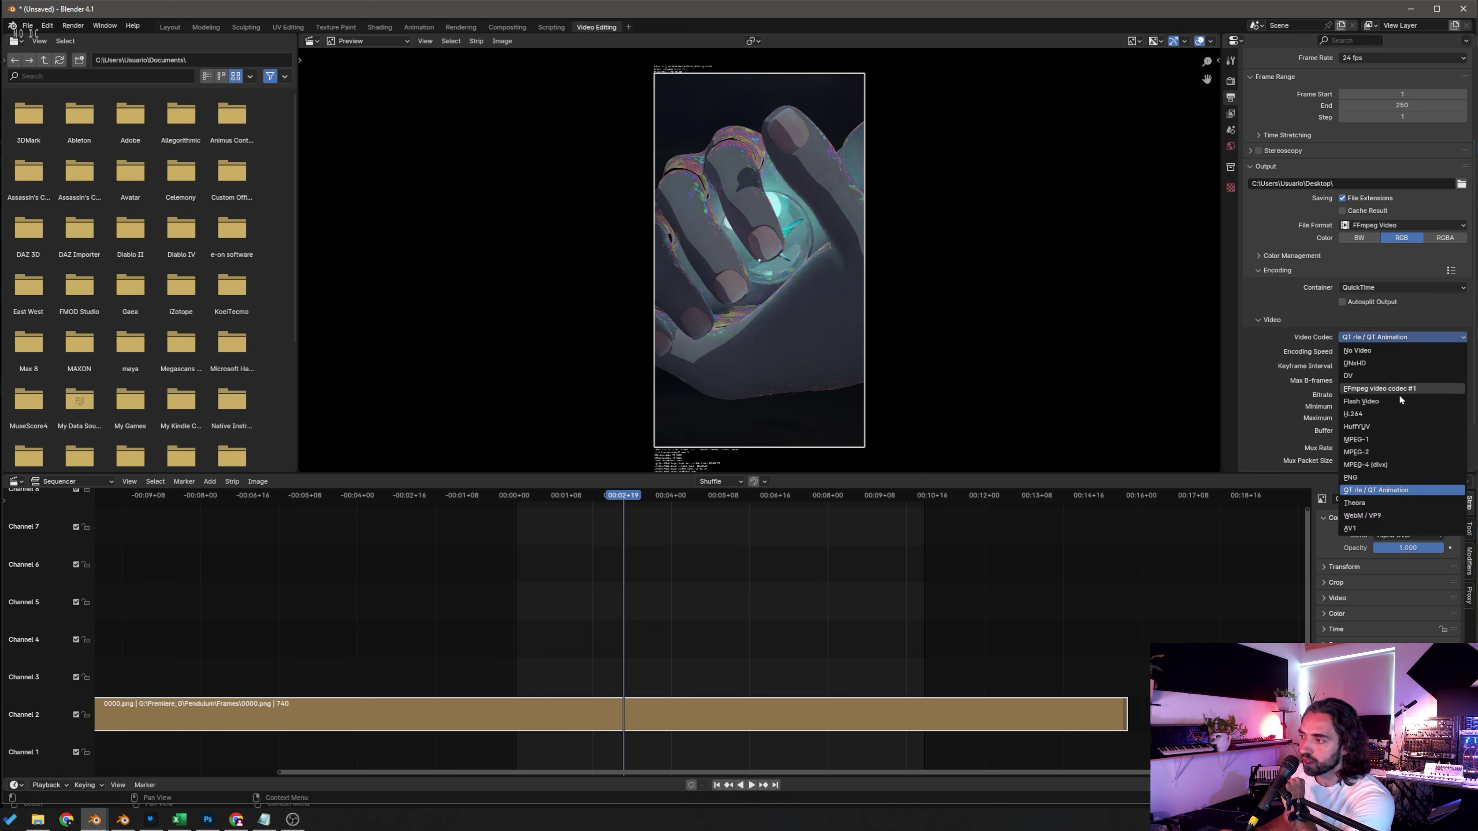
{"action": "left_click", "coordinate": [1393, 415]}
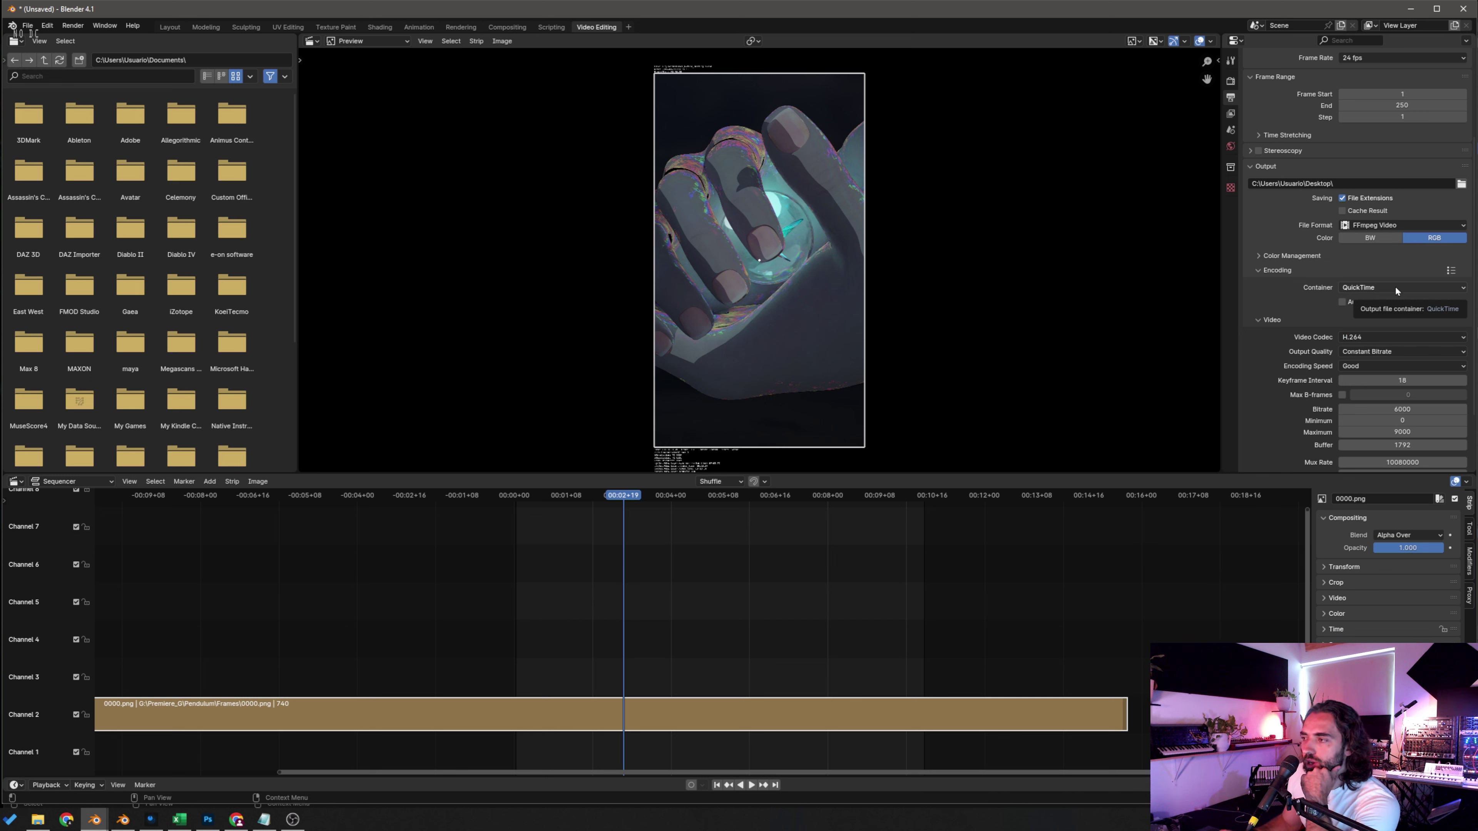
{"action": "left_click", "coordinate": [1395, 286]}
{"action": "left_click", "coordinate": [1378, 338]}
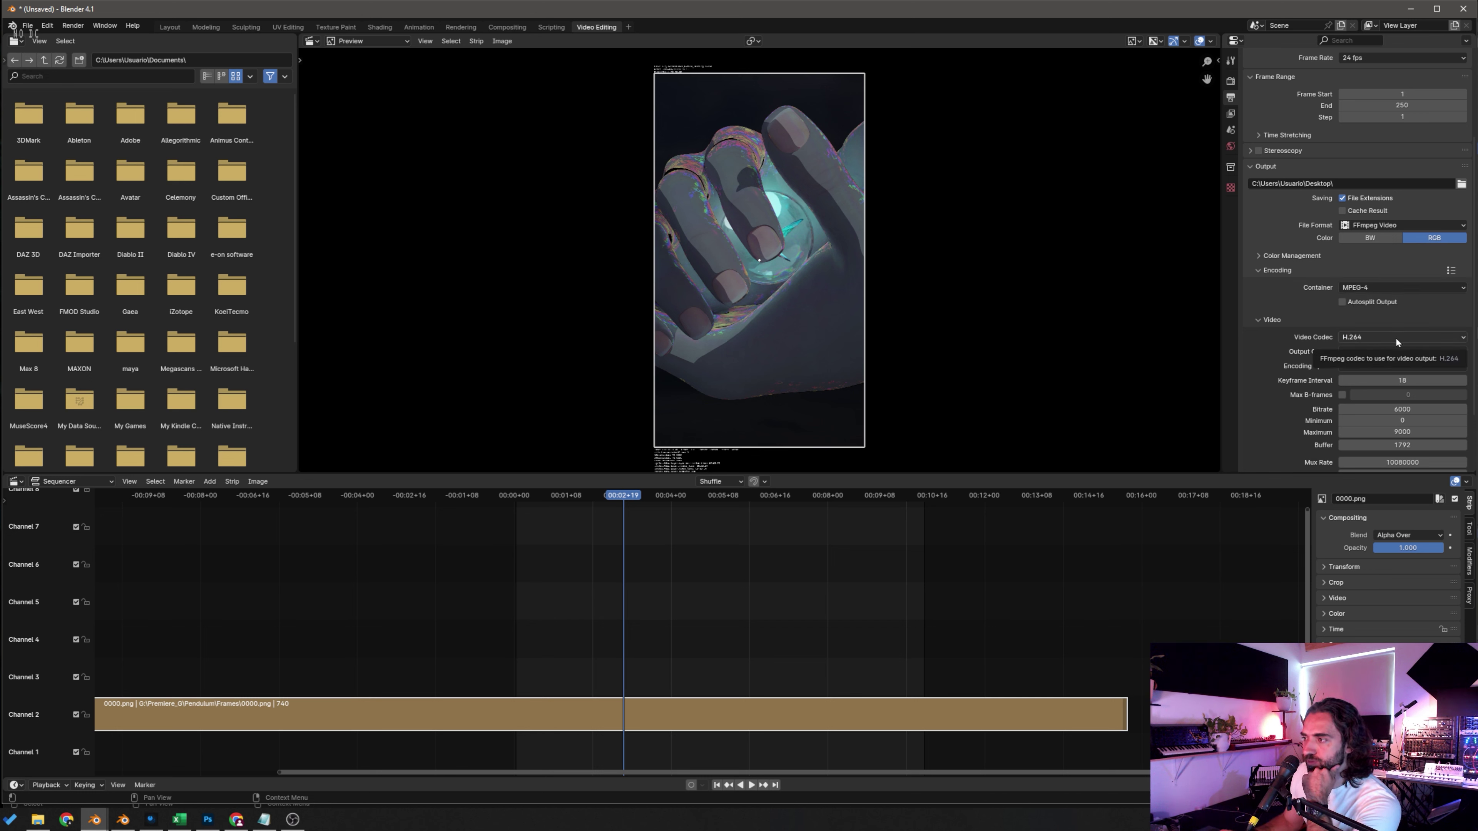
Step: Set the video output quality to High Quality
{"action": "left_click", "coordinate": [1394, 336]}
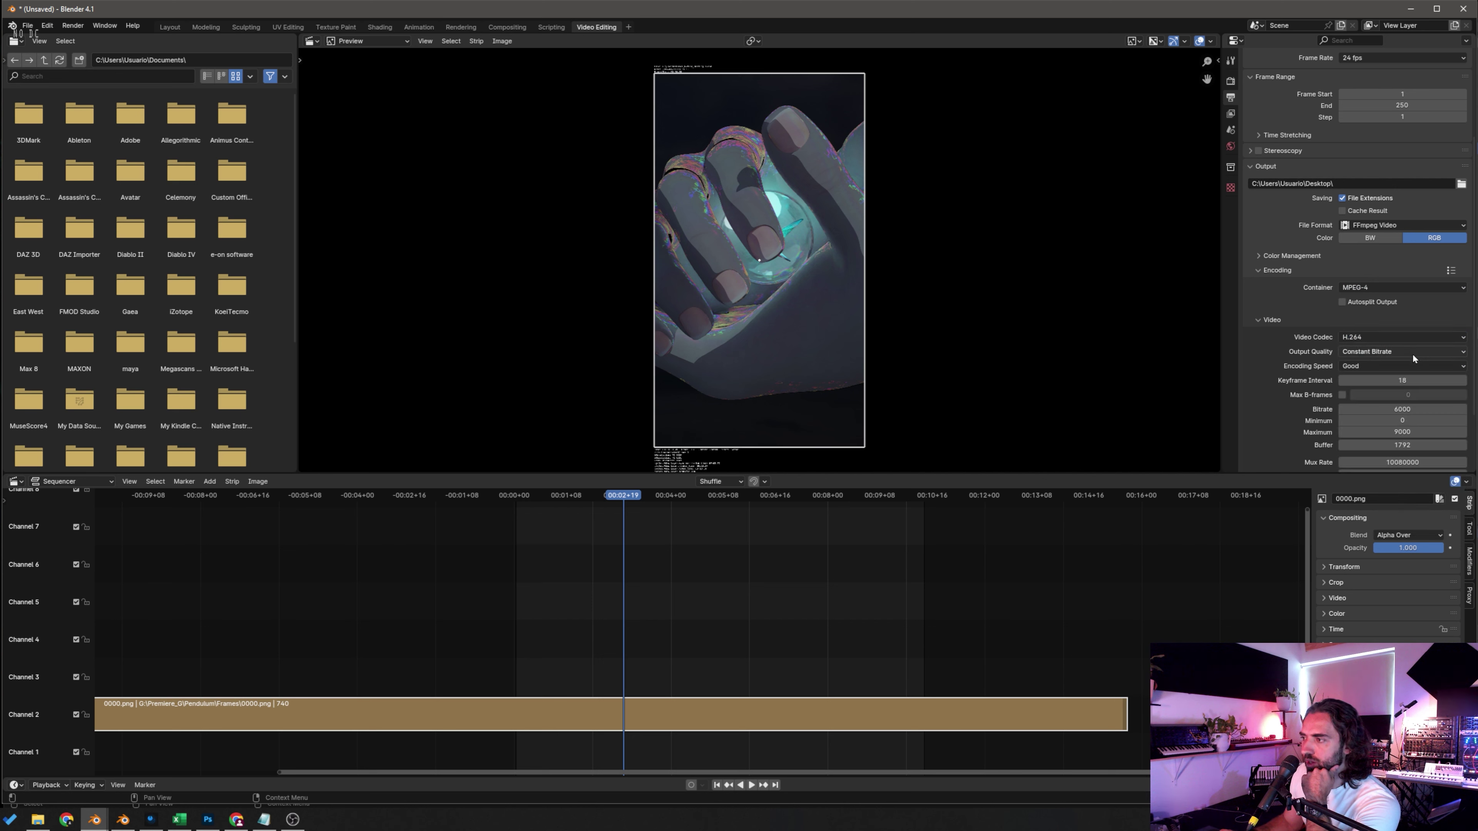
{"action": "left_click", "coordinate": [1412, 355]}
{"action": "left_click", "coordinate": [1390, 406]}
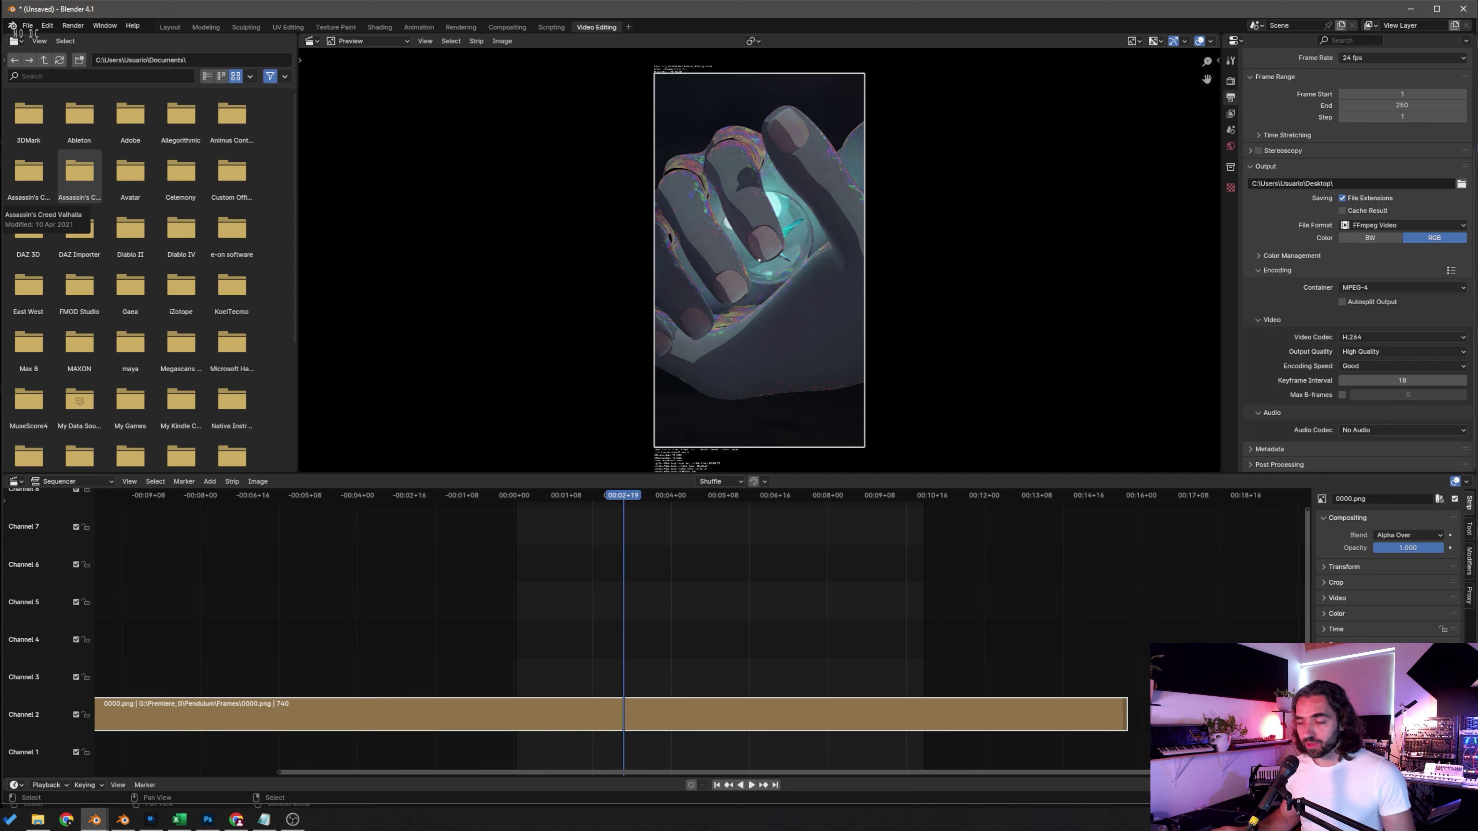
Step: Scrub through the pendulum sequence to preview the hummingbird section, ending at about 00:07+15
{"action": "left_click_drag", "start_coordinate": [665, 636], "coordinate": [777, 556]}
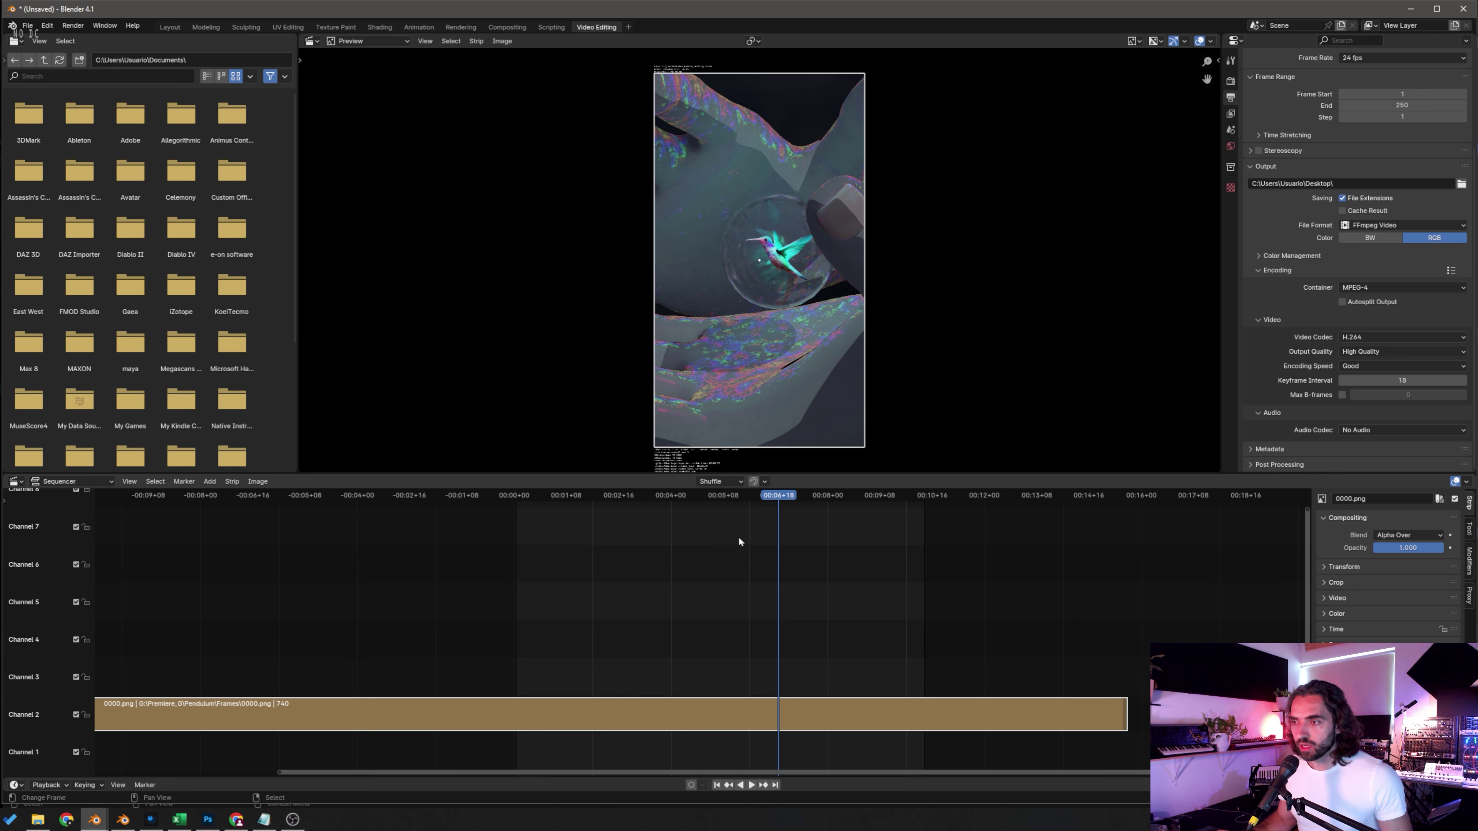
{"action": "left_click_drag", "start_coordinate": [638, 598], "coordinate": [814, 603]}
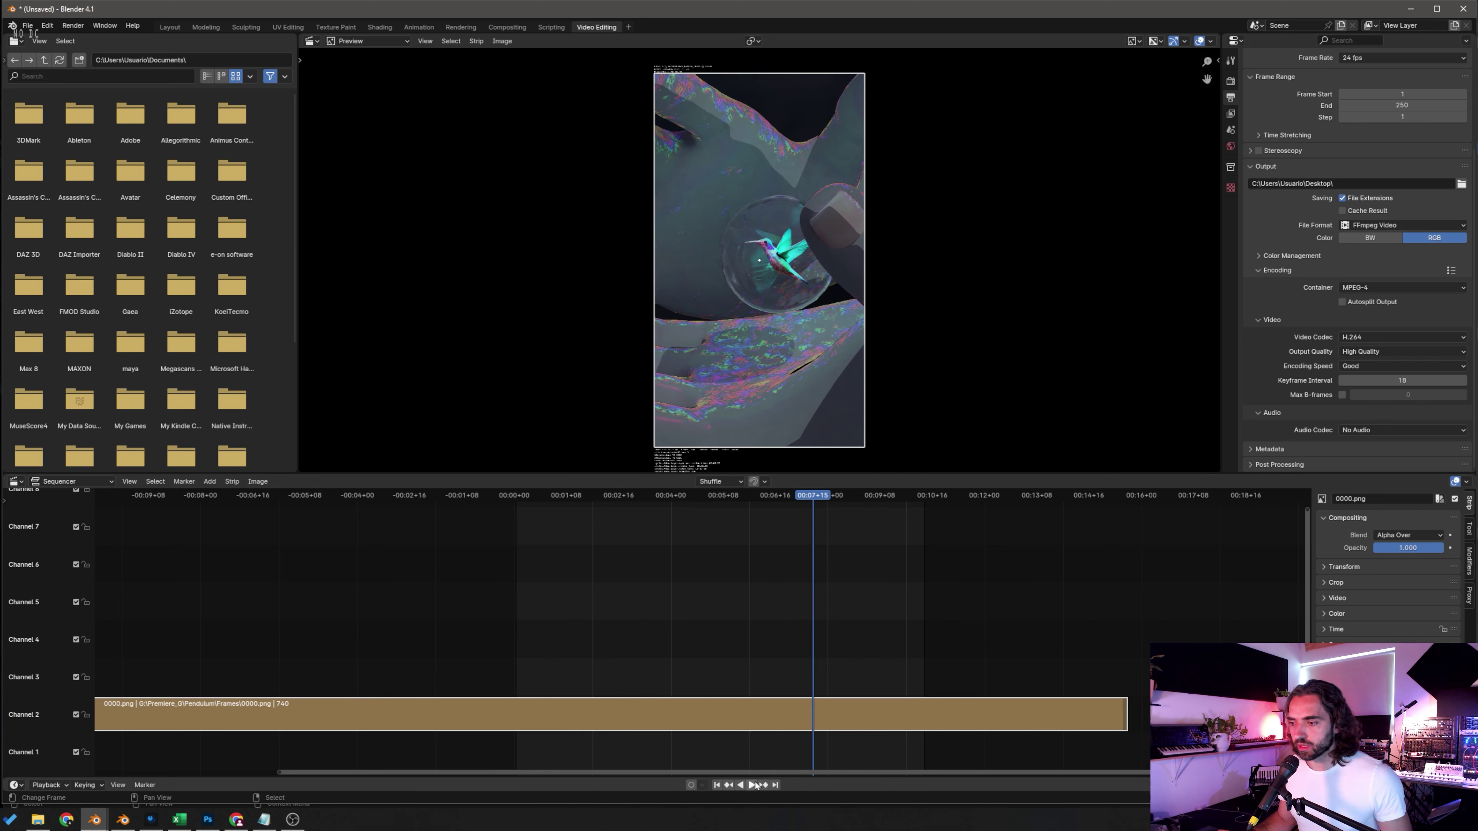